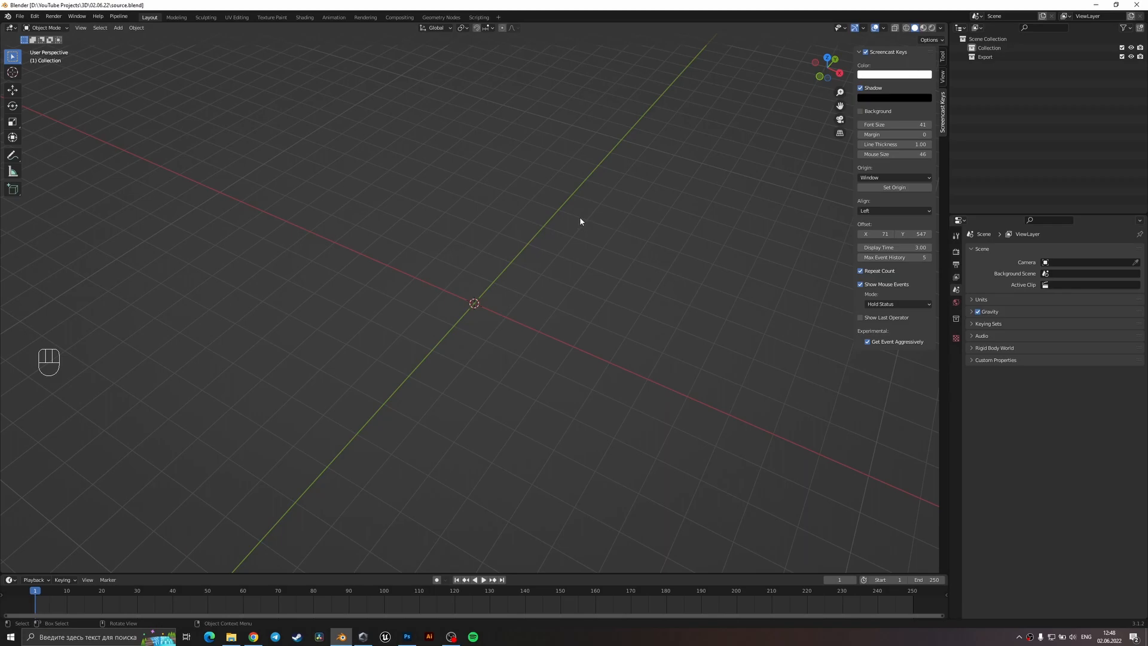
- Switch to Photoshop and examine the sharp edges of the black Apple logo in Image.psd
{"action": "mouse_move", "coordinate": [574, 251]}
{"action": "middle_mouse_down"}
{"action": "mouse_move", "coordinate": [640, 223]}
{"action": "mouse_move", "coordinate": [591, 254]}
{"action": "middle_mouse_up"}
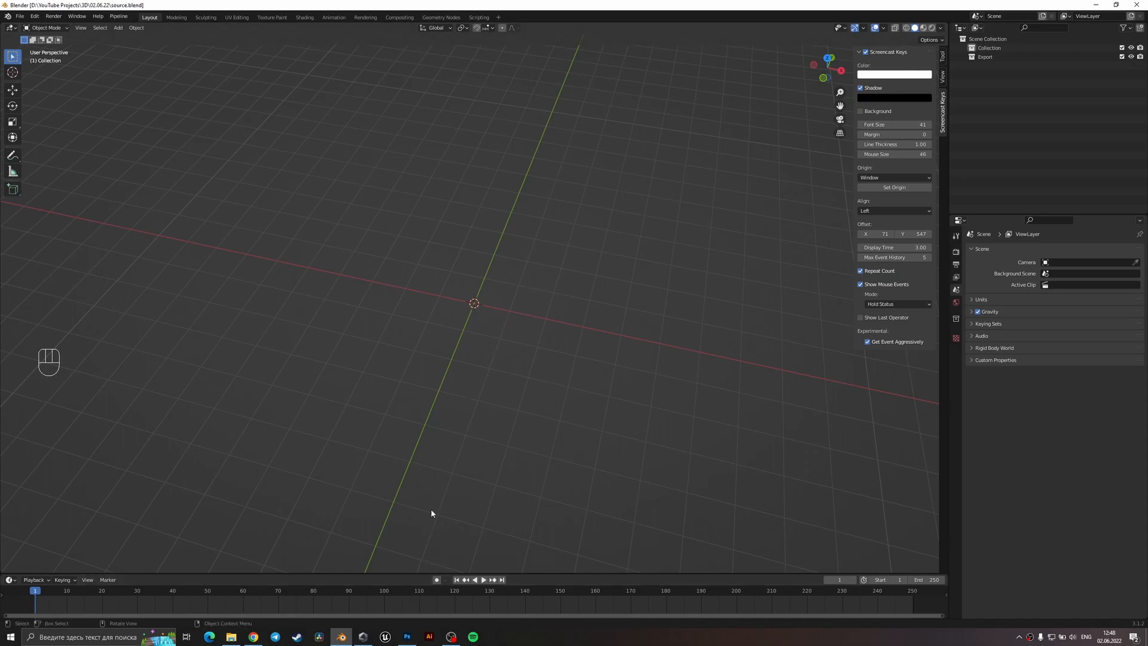
{"action": "left_click", "coordinate": [407, 636]}
{"action": "scroll", "coordinate": [591, 261], "scroll_direction": "down", "scroll_amount": 1}
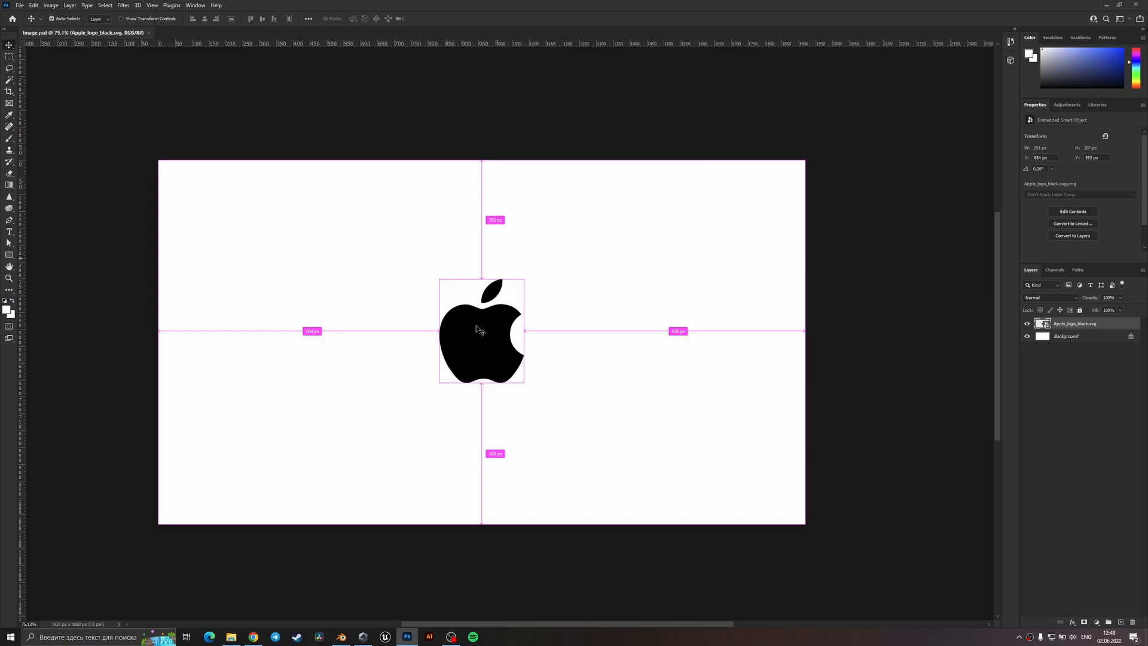
{"action": "scroll", "coordinate": [492, 326], "scroll_direction": "up", "scroll_amount": 1, "text": "ctrl"}
{"action": "scroll", "coordinate": [1002, 330], "scroll_direction": "up", "scroll_amount": 1, "text": "ctrl"}
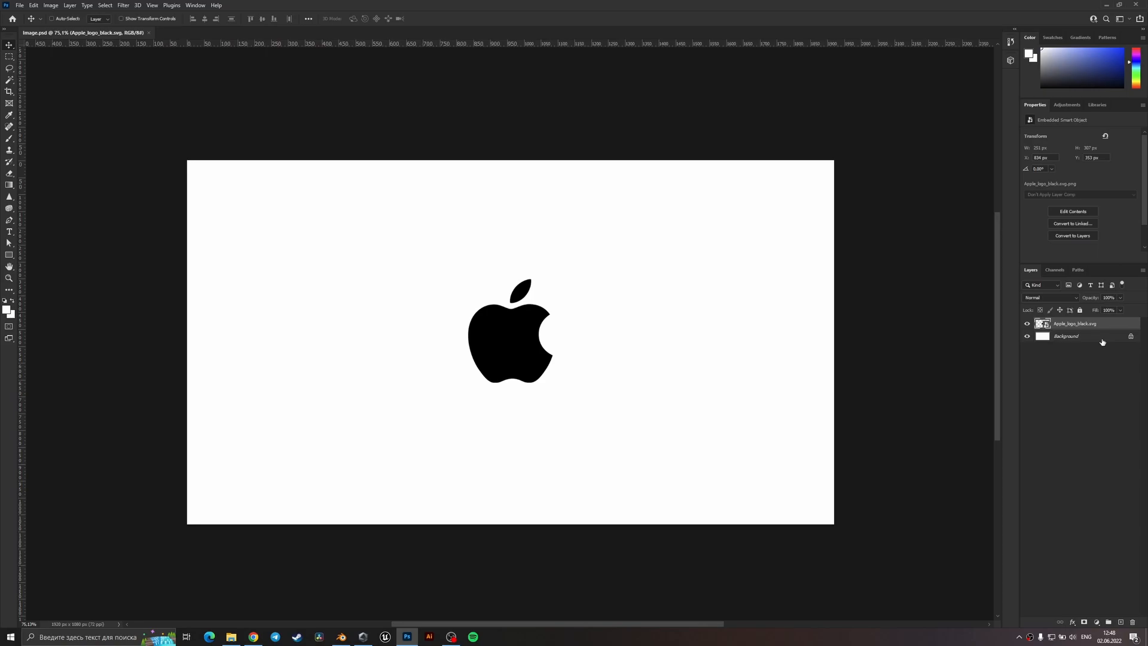
{"action": "scroll", "coordinate": [518, 301], "scroll_direction": "up", "scroll_amount": 5, "text": "ctrl"}
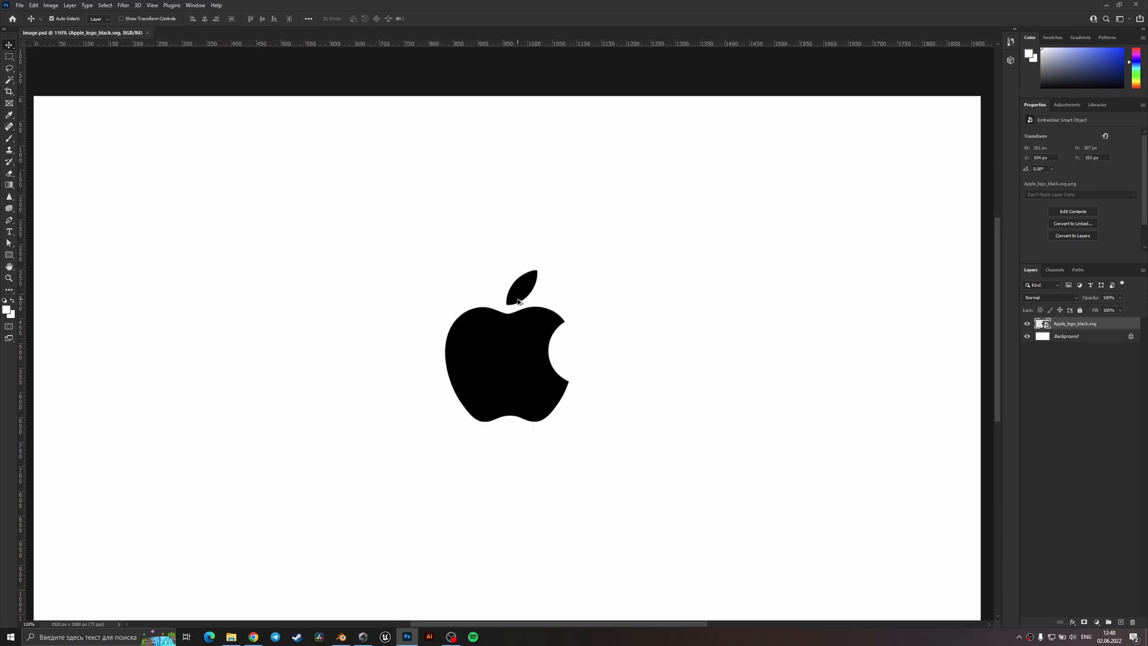
{"action": "scroll", "coordinate": [526, 313], "scroll_direction": "down", "scroll_amount": 4, "text": "ctrl"}
{"action": "scroll", "coordinate": [535, 335], "scroll_direction": "down", "scroll_amount": 4, "text": "ctrl"}
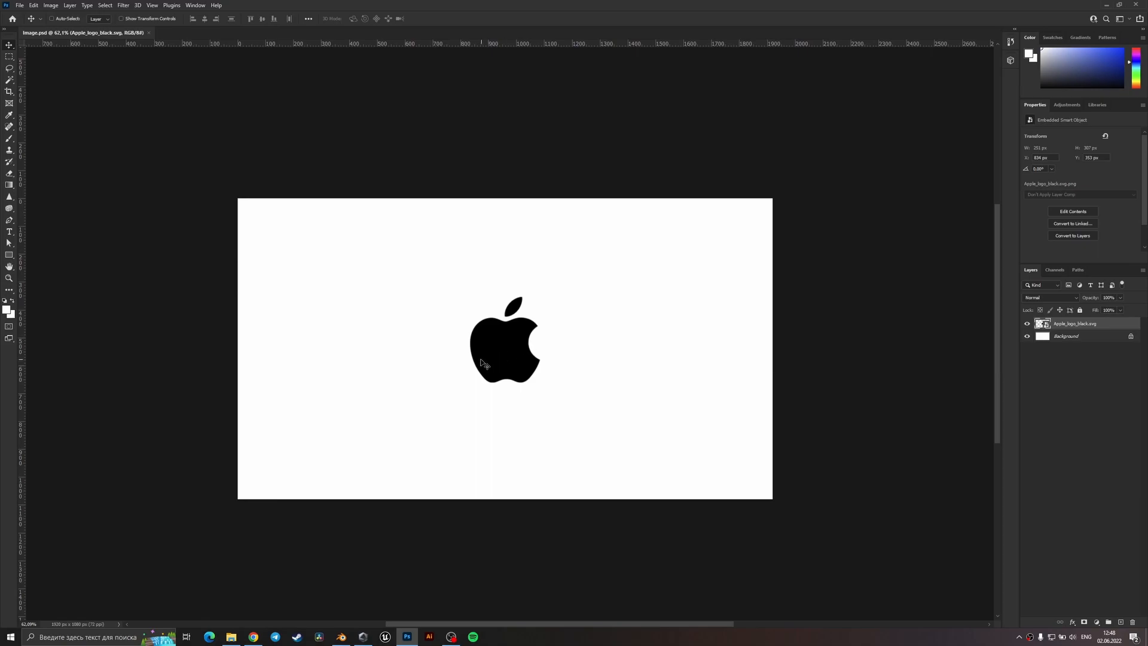
{"action": "scroll", "coordinate": [499, 350], "scroll_direction": "up", "scroll_amount": 2, "text": "ctrl"}
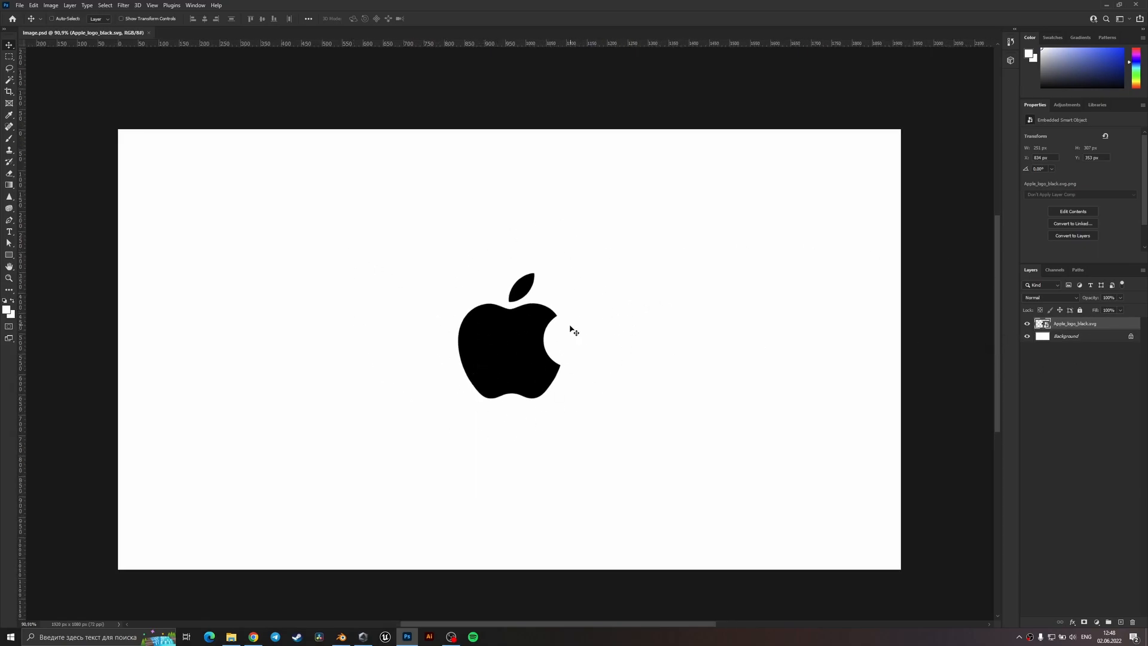
{"action": "scroll", "coordinate": [560, 300], "scroll_direction": "up", "scroll_amount": 2, "text": "ctrl"}
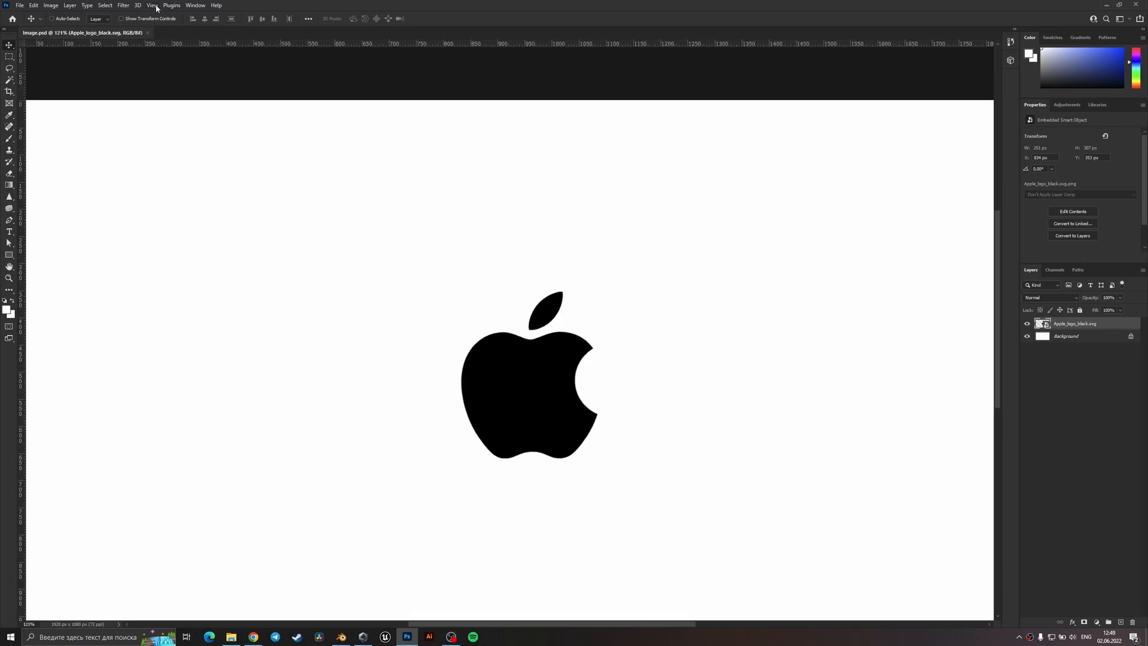
{"action": "scroll", "coordinate": [622, 272], "scroll_direction": "down", "scroll_amount": 3, "text": "ctrl"}
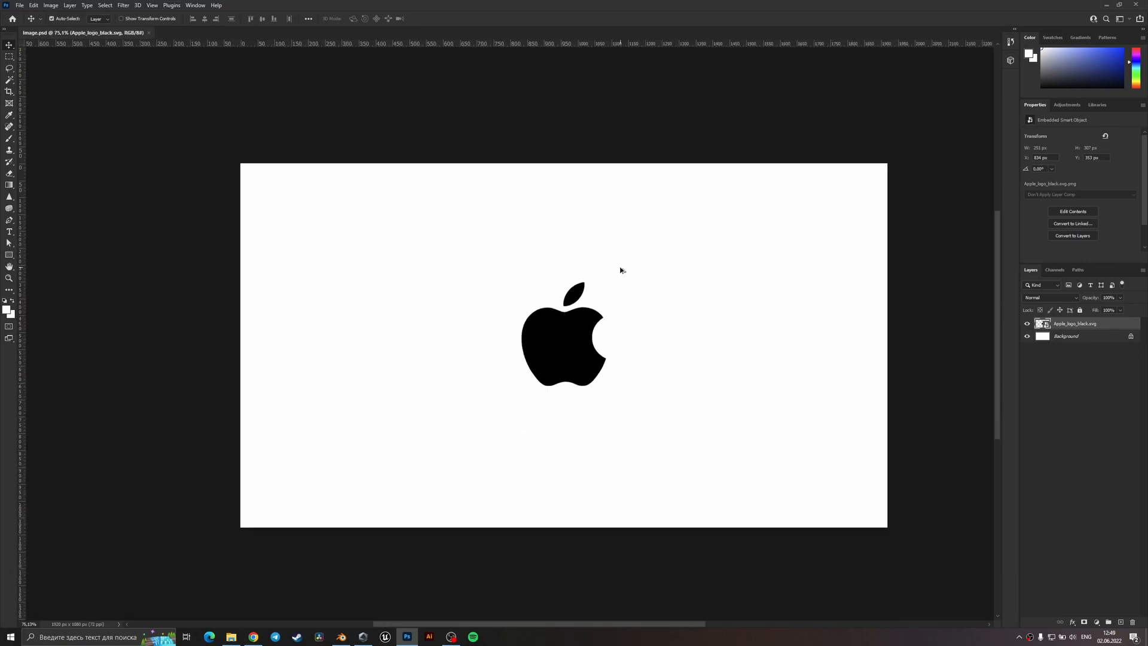
{"action": "scroll", "coordinate": [577, 326], "scroll_direction": "up", "scroll_amount": 2, "text": "ctrl"}
{"action": "scroll", "coordinate": [562, 328], "scroll_direction": "down", "scroll_amount": 3, "text": "ctrl"}
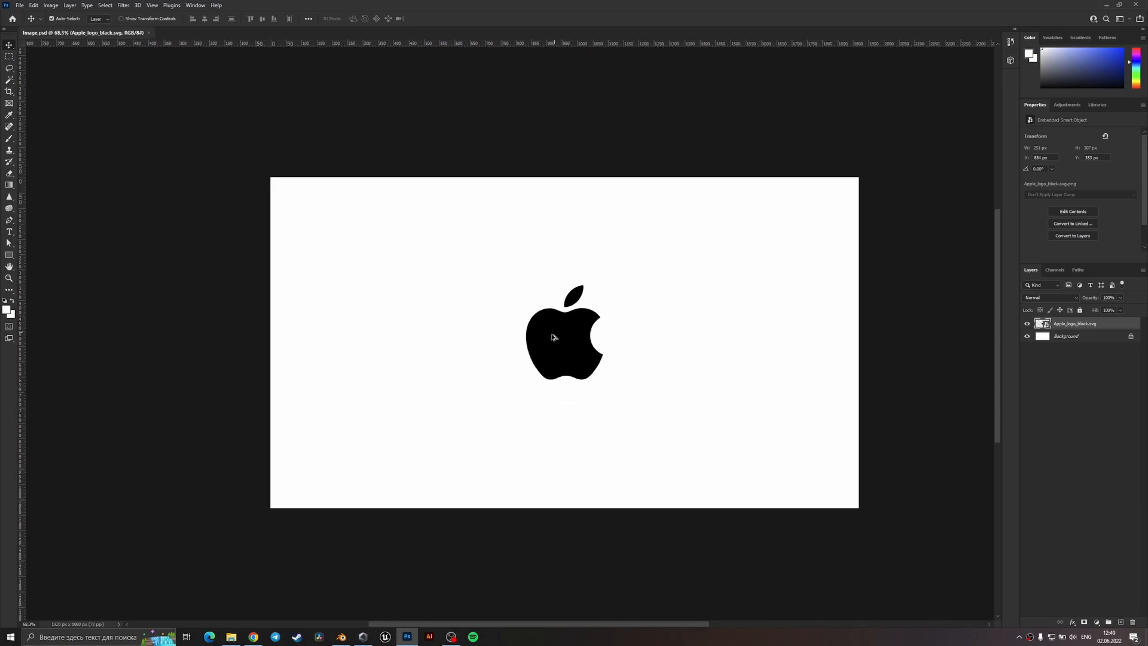
{"action": "scroll", "coordinate": [574, 351], "scroll_direction": "up", "scroll_amount": 2, "text": "ctrl"}
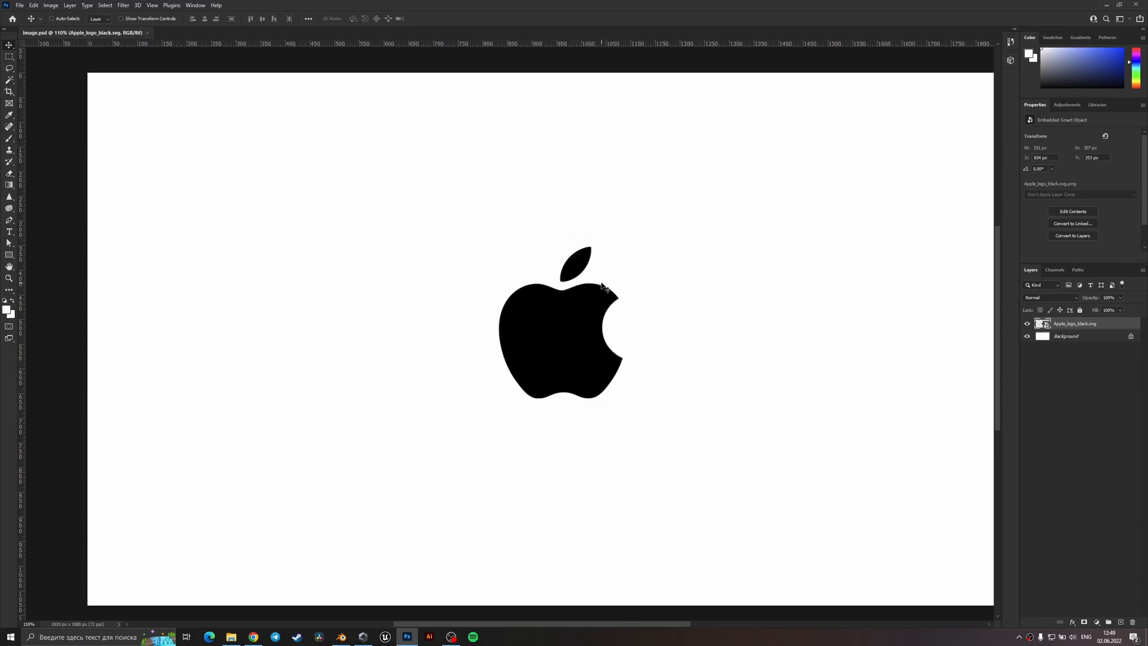
{"action": "scroll", "coordinate": [600, 287], "scroll_direction": "down", "scroll_amount": 3, "text": "ctrl"}
{"action": "scroll", "coordinate": [592, 290], "scroll_direction": "up", "scroll_amount": 3, "text": "ctrl"}
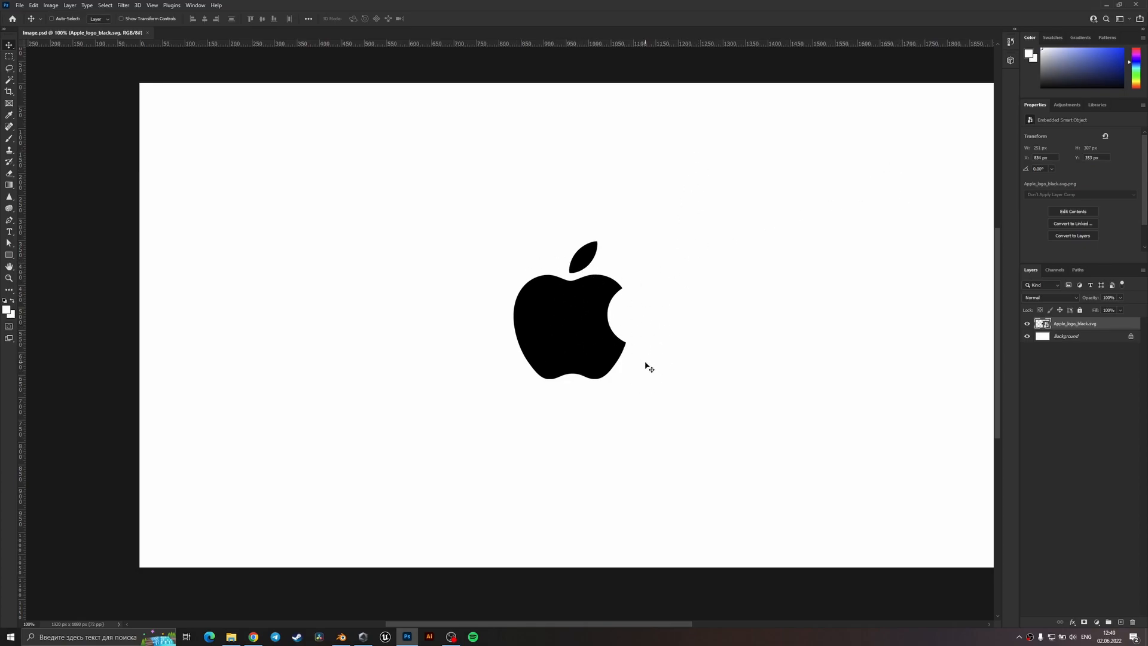
{"action": "key", "text": "ctrl"}
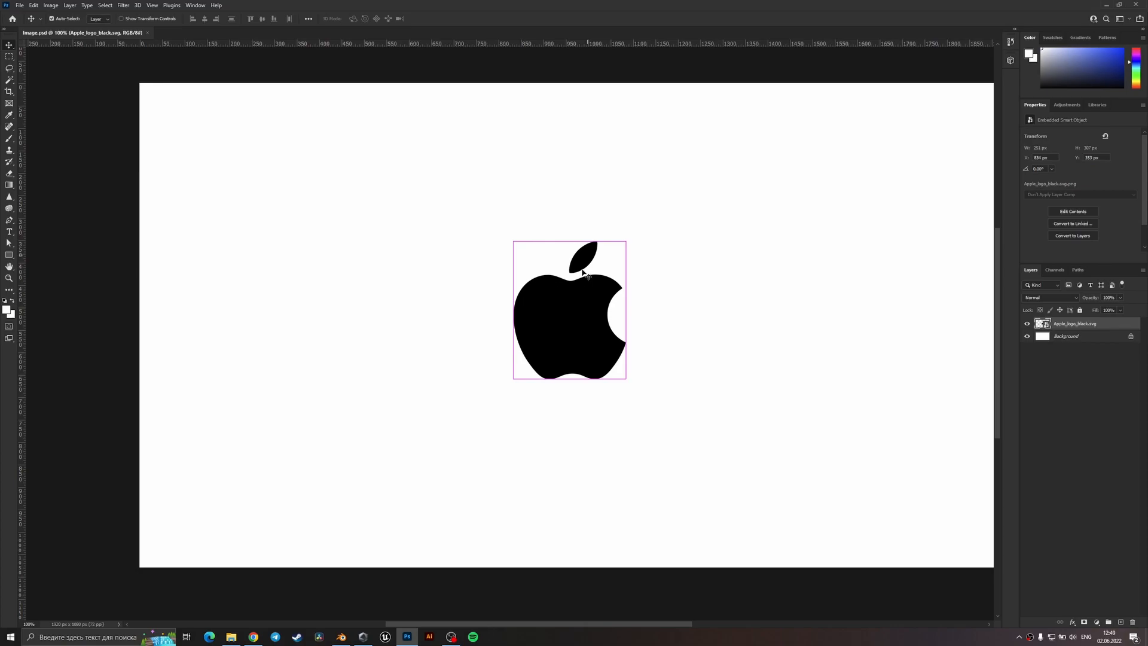
{"action": "scroll", "coordinate": [583, 272], "scroll_direction": "up", "scroll_amount": 5, "text": "alt"}
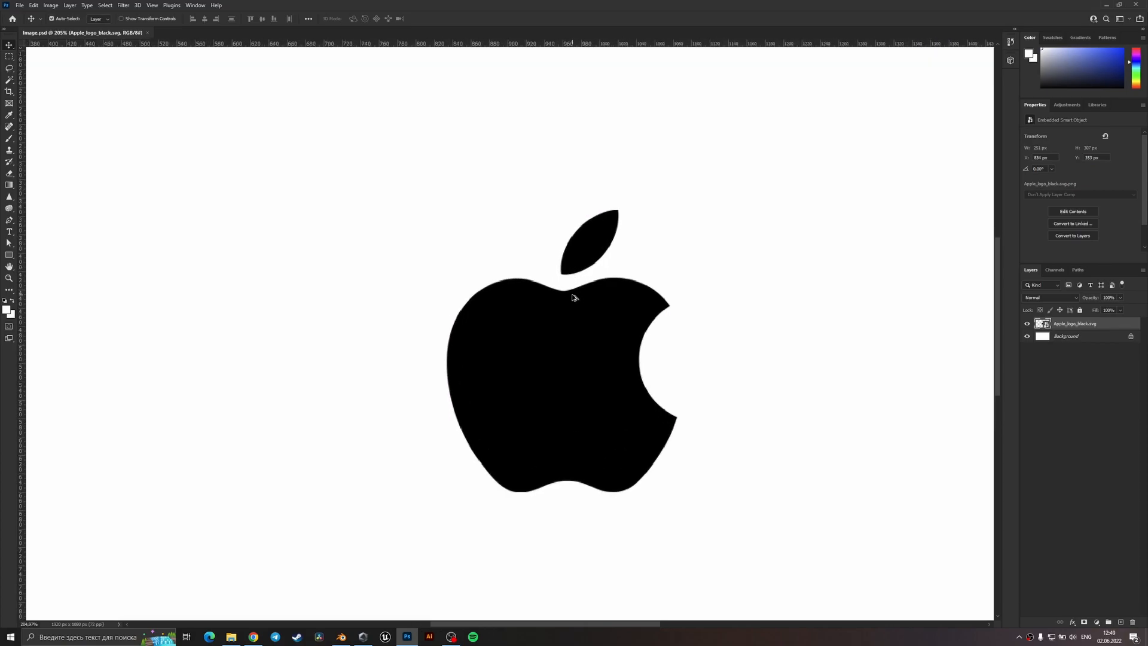
{"action": "scroll", "coordinate": [575, 299], "scroll_direction": "down", "scroll_amount": 4, "text": "alt"}
{"action": "scroll", "coordinate": [576, 308], "scroll_direction": "up", "scroll_amount": 3, "text": "alt"}
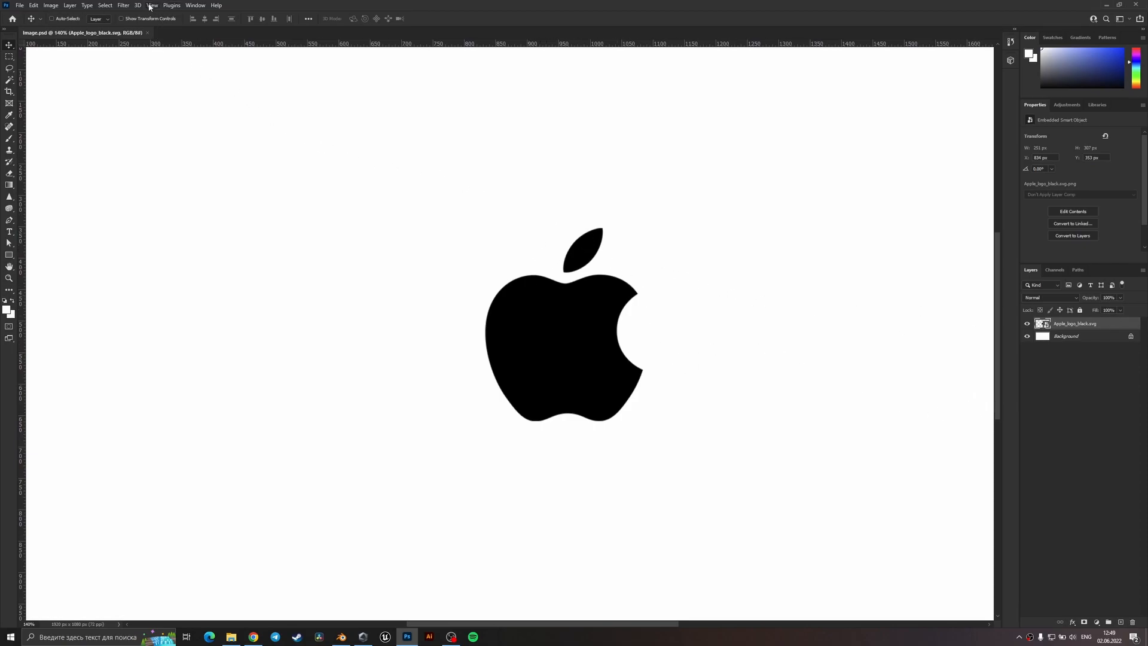
- Apply a Gaussian Blur smart filter with a small radius to the Apple_logo_black.svg layer to soften the logo's edges
{"action": "left_click", "coordinate": [124, 6]}
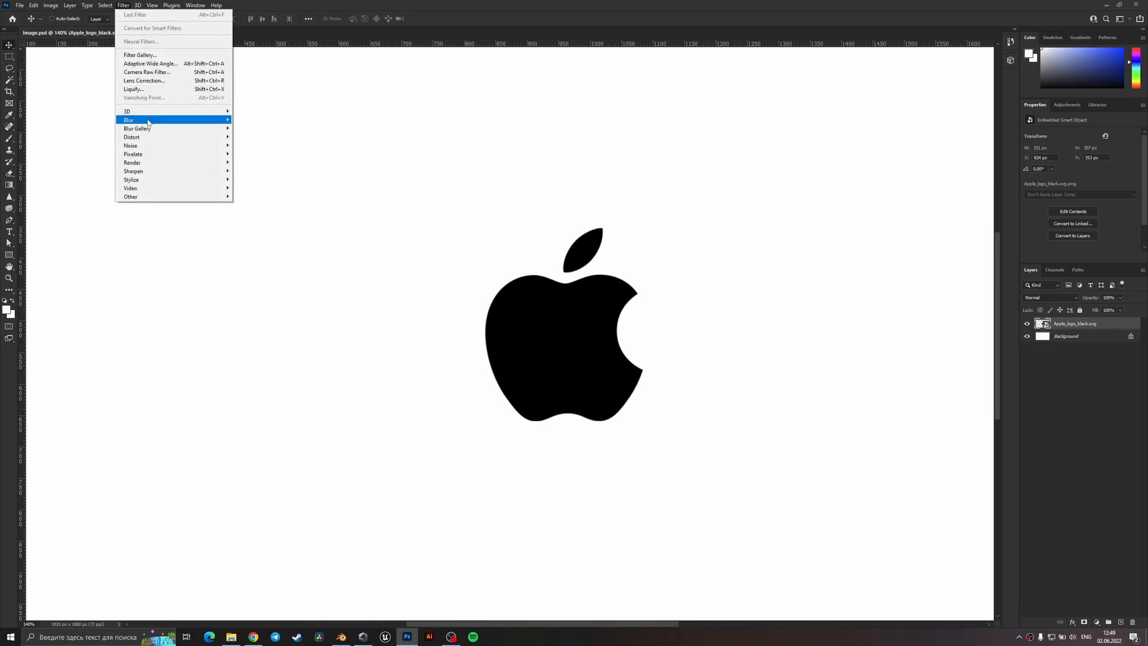
{"action": "mouse_move", "coordinate": [173, 120]}
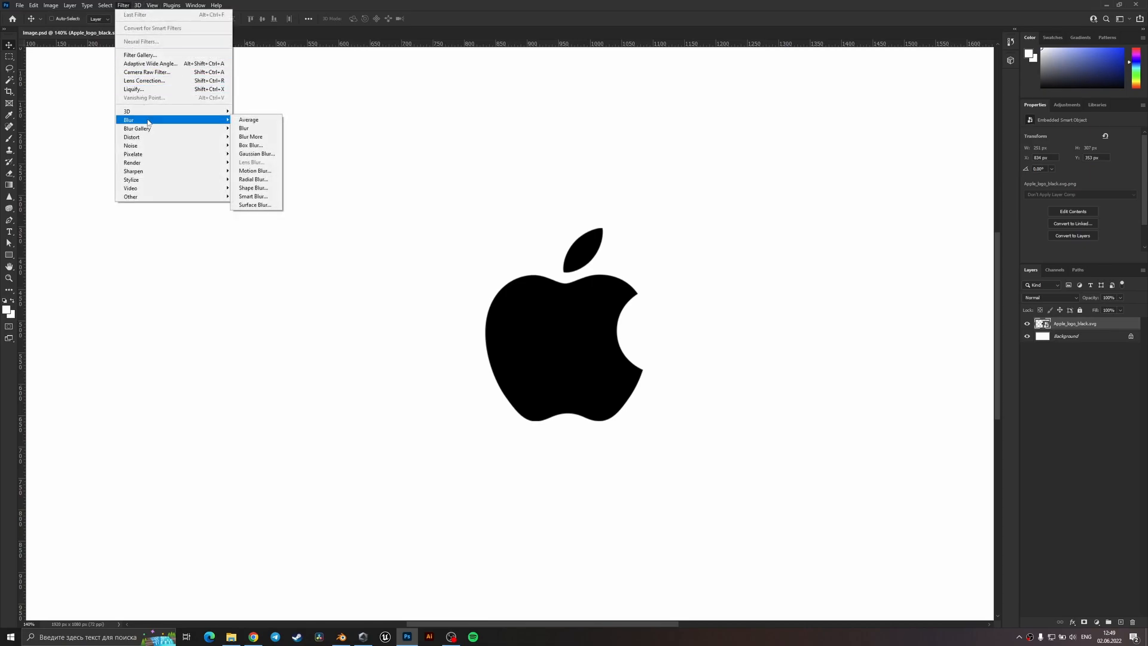
{"action": "left_click", "coordinate": [256, 154]}
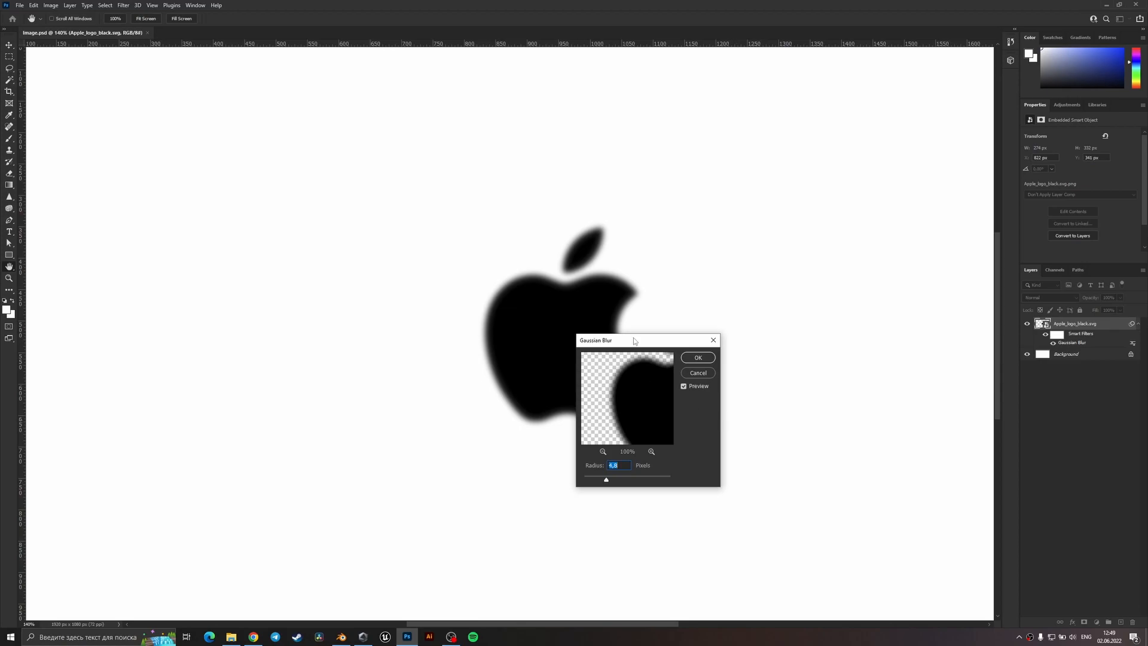
{"action": "left_click_drag", "start_coordinate": [633, 337], "coordinate": [757, 339]}
{"action": "left_click_drag", "start_coordinate": [735, 476], "coordinate": [734, 479]}
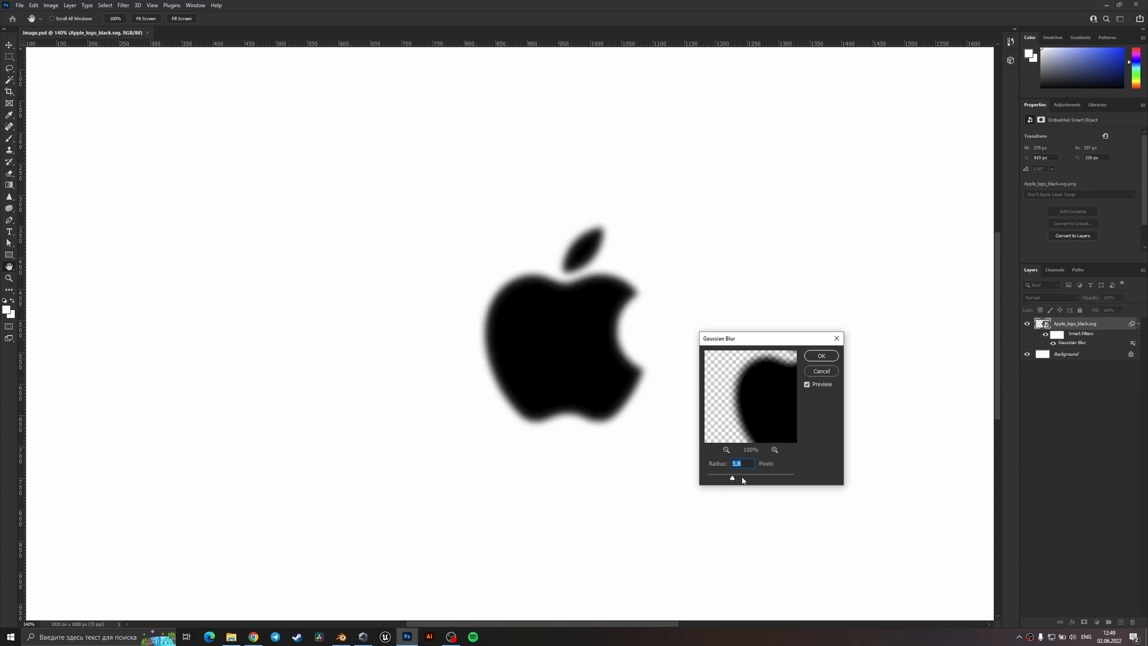
{"action": "mouse_move", "coordinate": [734, 480]}
{"action": "left_mouse_down"}
{"action": "mouse_move", "coordinate": [722, 479]}
{"action": "mouse_move", "coordinate": [735, 481]}
{"action": "left_mouse_up"}
{"action": "type", "text": "65"}
{"action": "key", "text": "Return"}
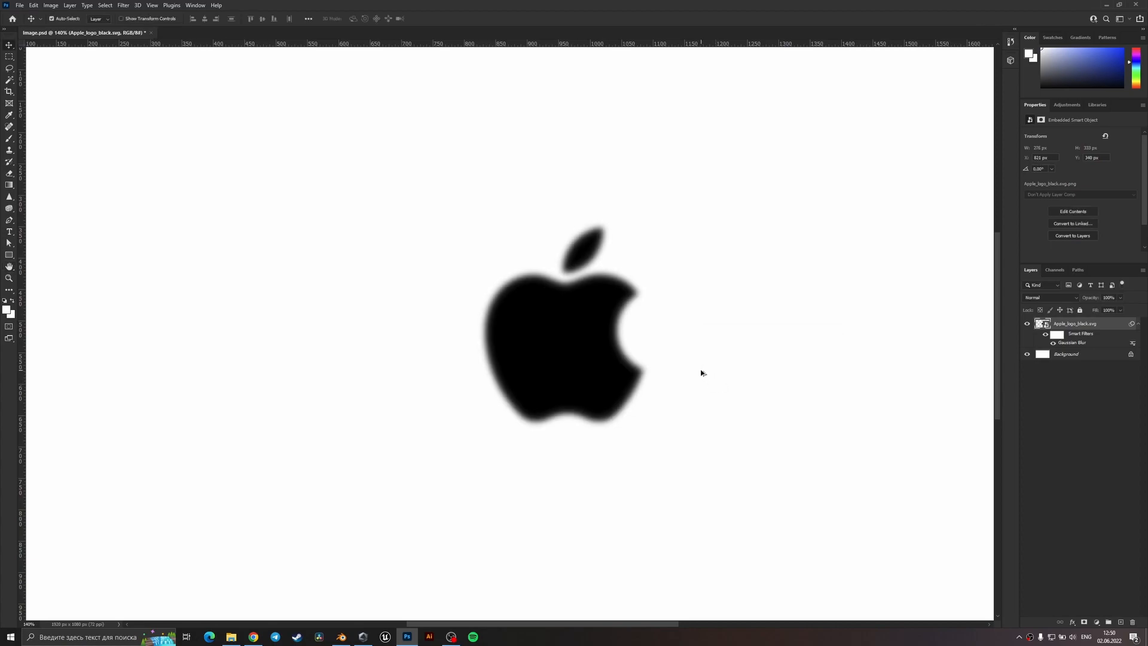
- Check the blurred logo on the whole canvas and save Image.psd
{"action": "scroll", "coordinate": [700, 371], "scroll_direction": "down", "scroll_amount": 3, "text": "alt"}
{"action": "scroll", "coordinate": [874, 376], "scroll_direction": "down", "scroll_amount": 1}
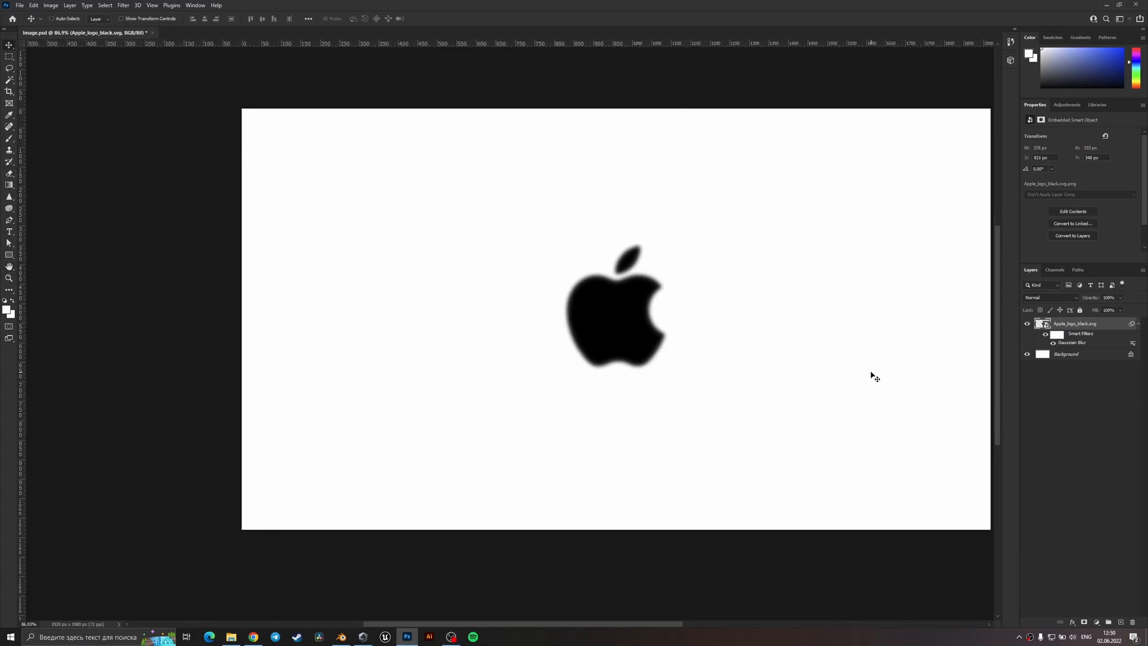
{"action": "scroll", "coordinate": [833, 354], "scroll_direction": "down", "scroll_amount": 1, "text": "alt"}
{"action": "scroll", "coordinate": [803, 340], "scroll_direction": "up", "scroll_amount": 2, "text": "alt"}
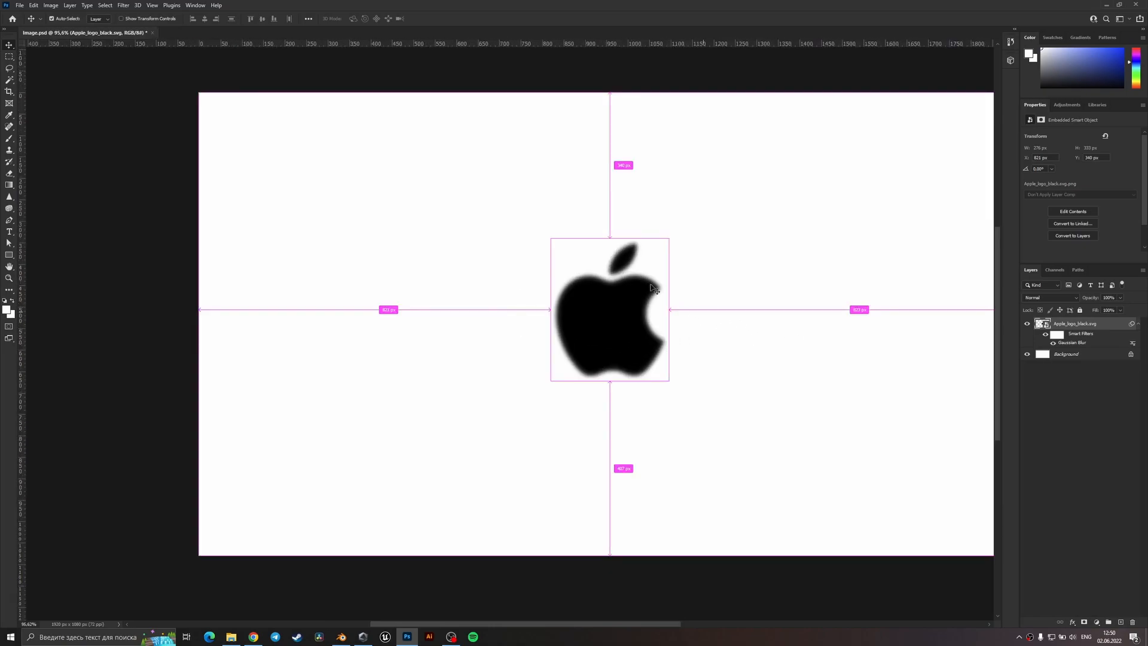
{"action": "key", "text": "ctrl+s"}
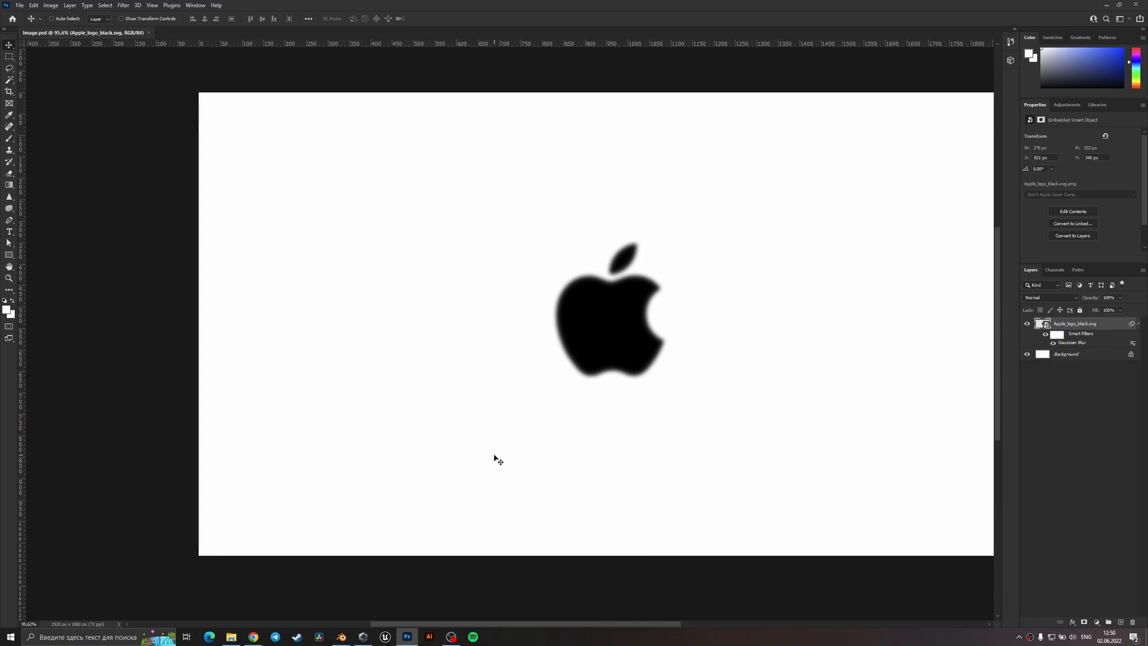
- Switch to Blender and add a plane mesh at the world origin
{"action": "left_click", "coordinate": [341, 637]}
{"action": "middle_click_drag", "start_coordinate": [479, 419], "coordinate": [519, 295]}
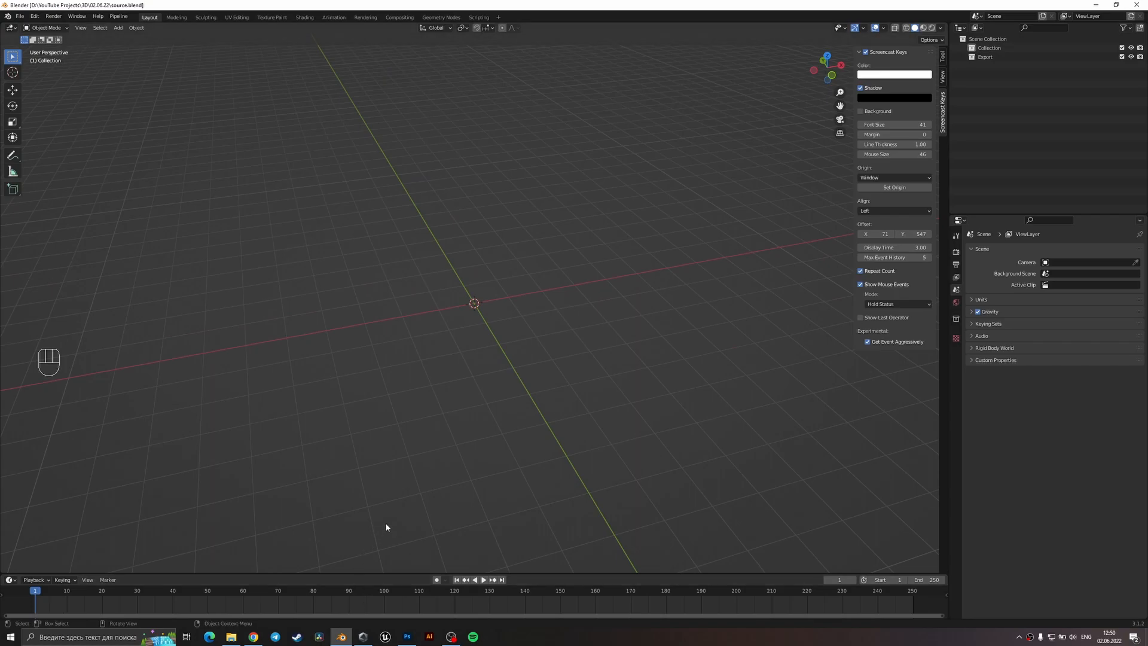
{"action": "middle_click_drag", "start_coordinate": [659, 288], "coordinate": [589, 328]}
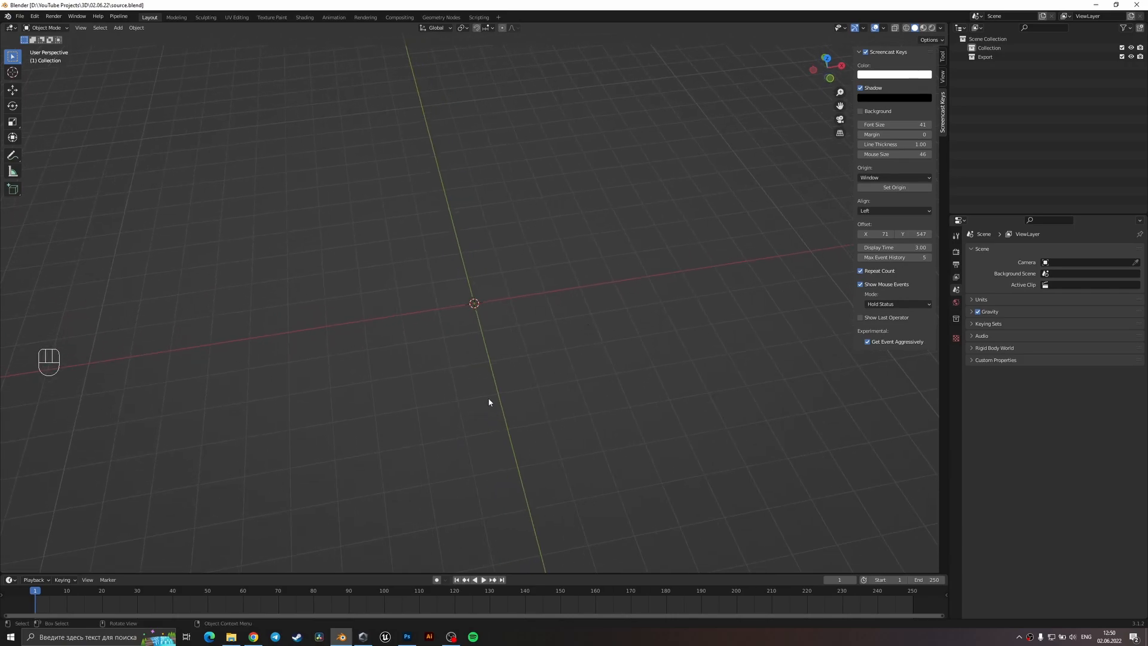
{"action": "key", "text": "shift+a"}
{"action": "mouse_move", "coordinate": [526, 306]}
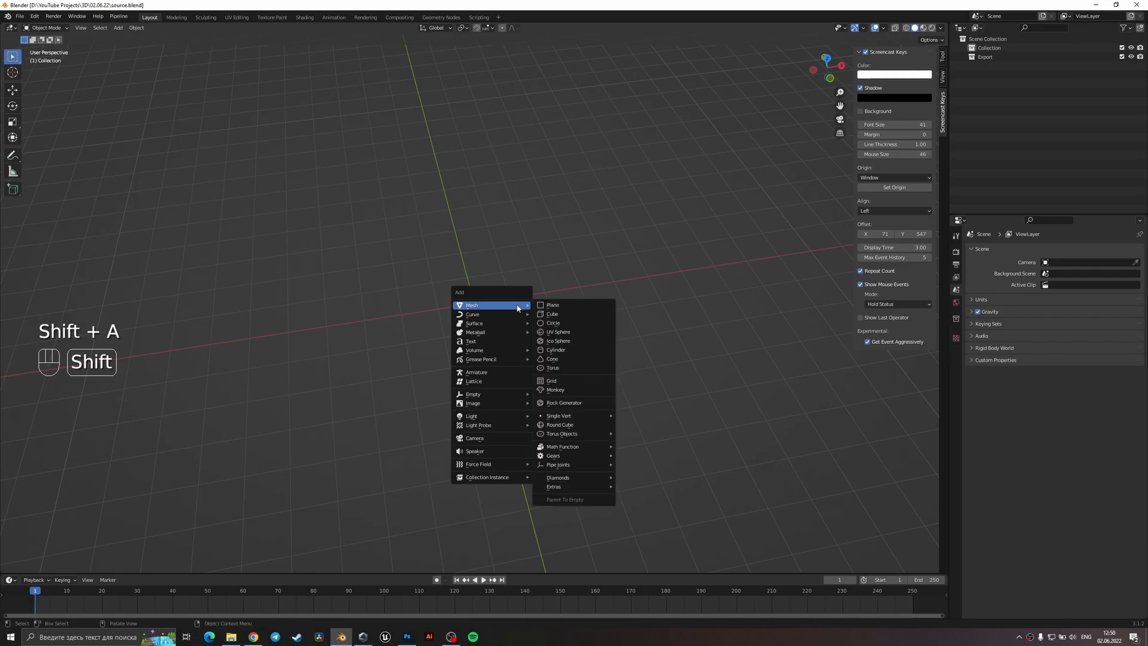
{"action": "left_click", "coordinate": [565, 305]}
{"action": "scroll", "coordinate": [392, 299], "scroll_direction": "up", "scroll_amount": 3}
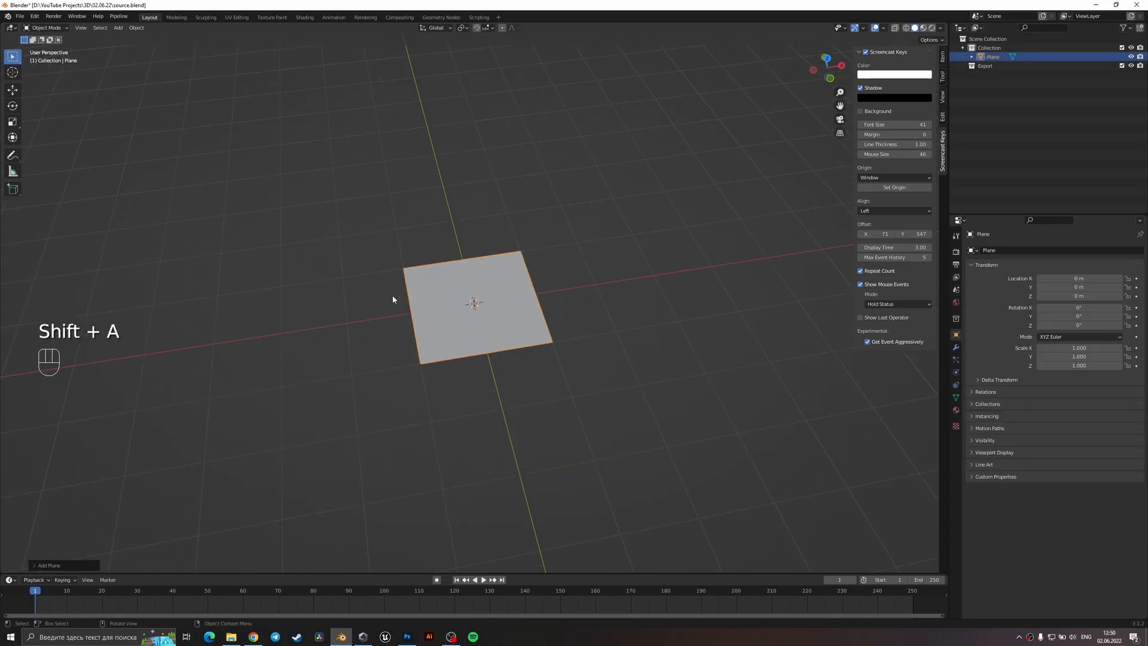
- Set the plane's dimensions to 1920 m in X and 1080 m in Y
{"action": "left_click", "coordinate": [942, 56]}
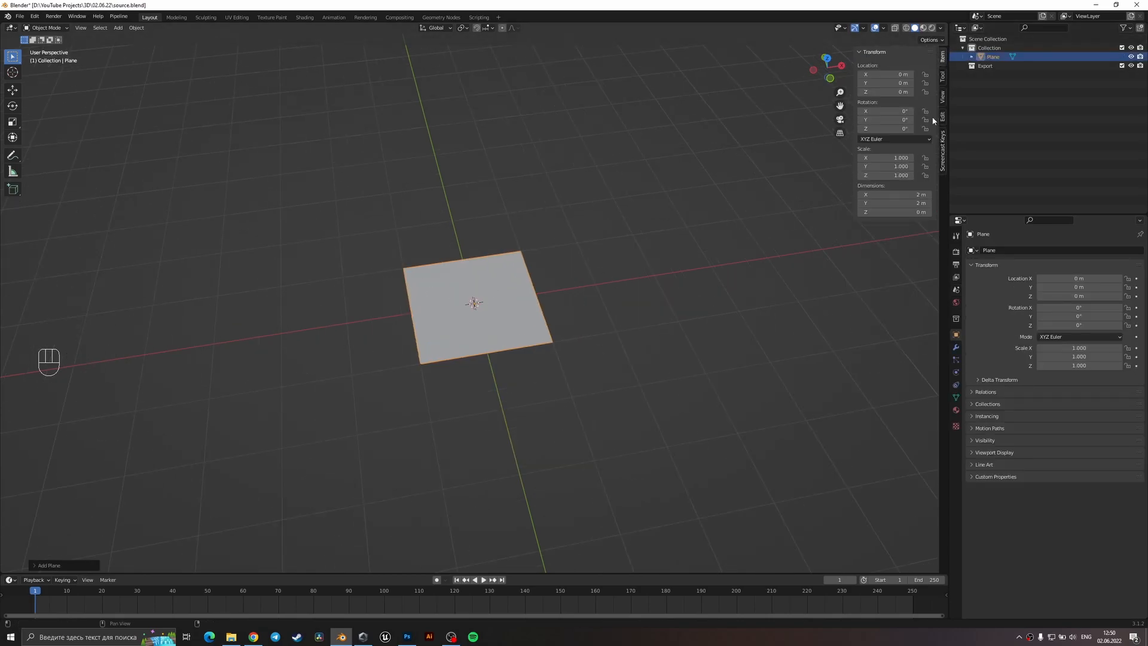
{"action": "left_click", "coordinate": [893, 194]}
{"action": "type", "text": "1920"}
{"action": "key", "text": "Tab"}
{"action": "type", "text": "1080"}
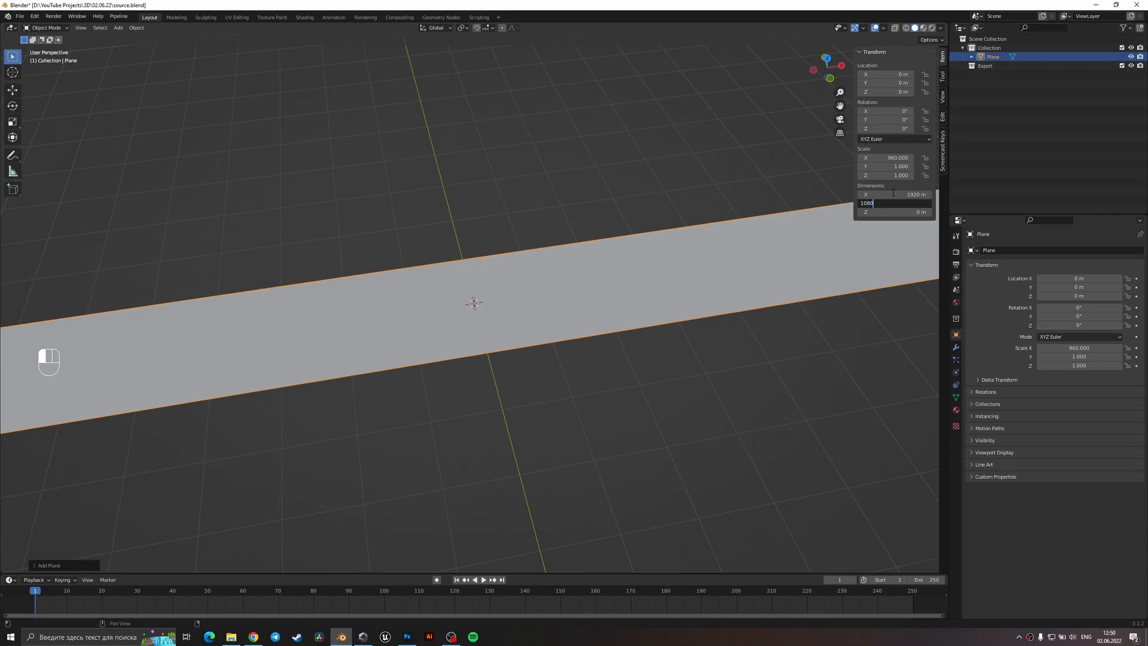
{"action": "key", "text": "Return"}
- Scale the plane down uniformly to about 14.2 m by 7.97 m
{"action": "key", "text": "s"}
{"action": "left_click", "coordinate": [667, 422]}
{"action": "key", "text": "s"}
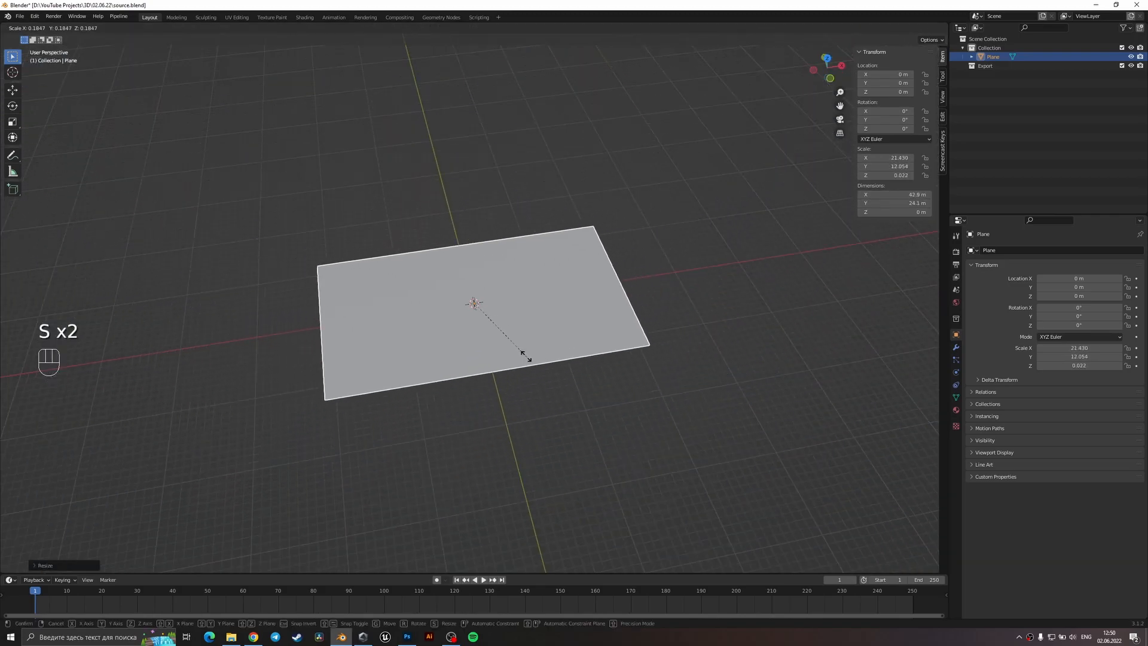
{"action": "left_click", "coordinate": [592, 390]}
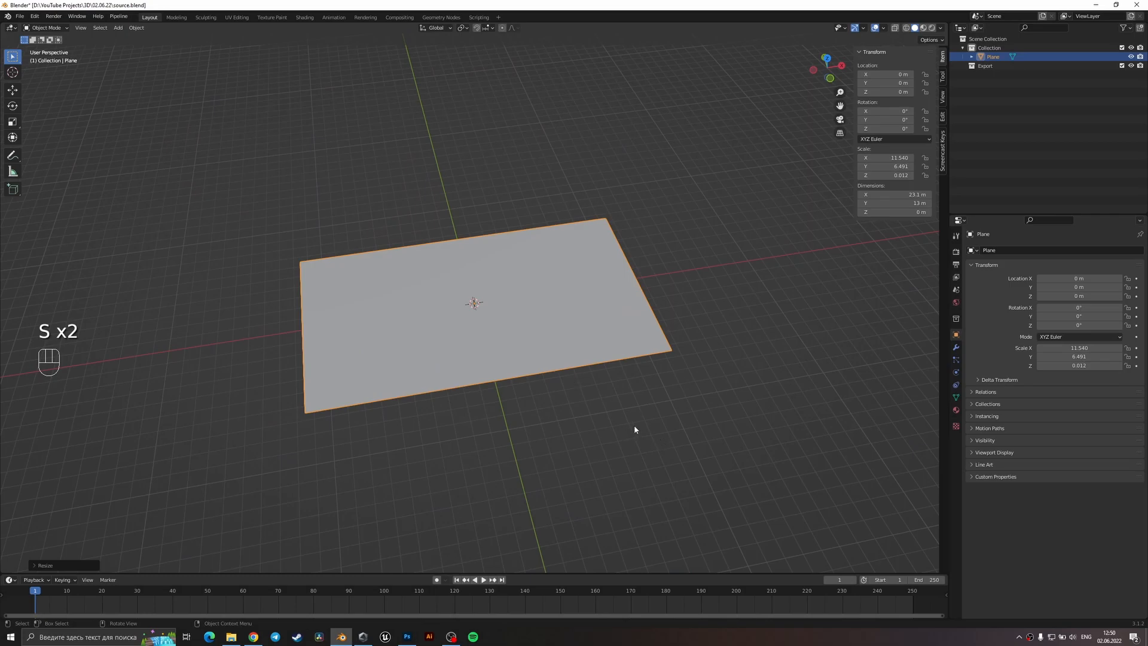
{"action": "key", "text": "s"}
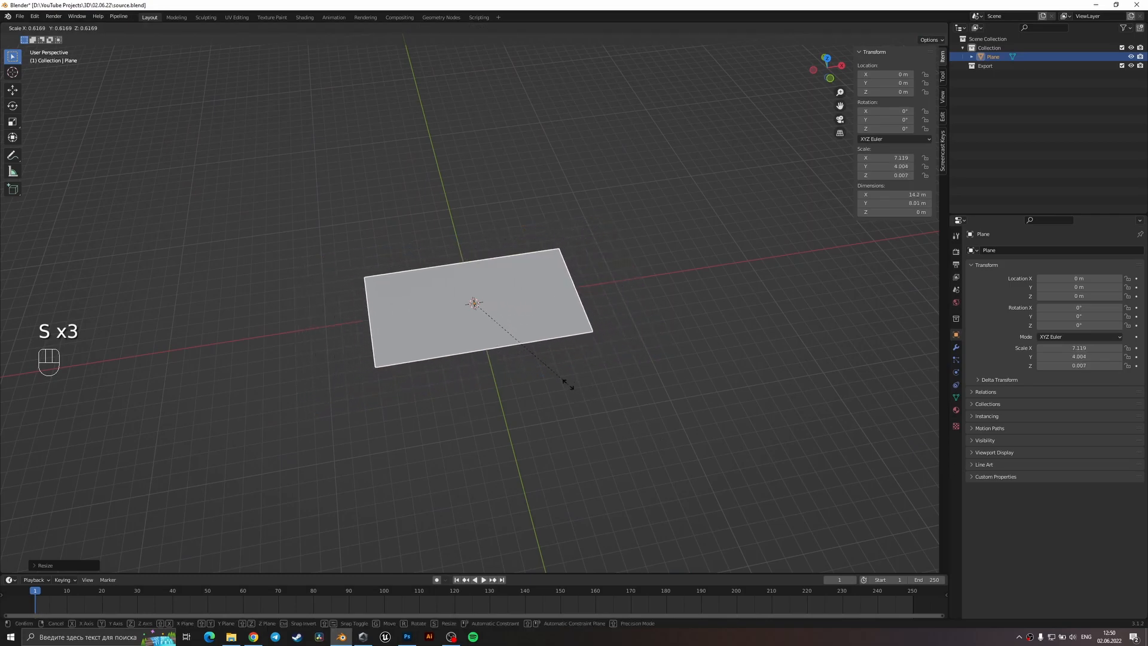
{"action": "left_click", "coordinate": [570, 360]}
{"action": "middle_click_drag", "start_coordinate": [570, 360], "coordinate": [544, 335]}
{"action": "scroll", "coordinate": [541, 333], "scroll_direction": "up", "scroll_amount": 3}
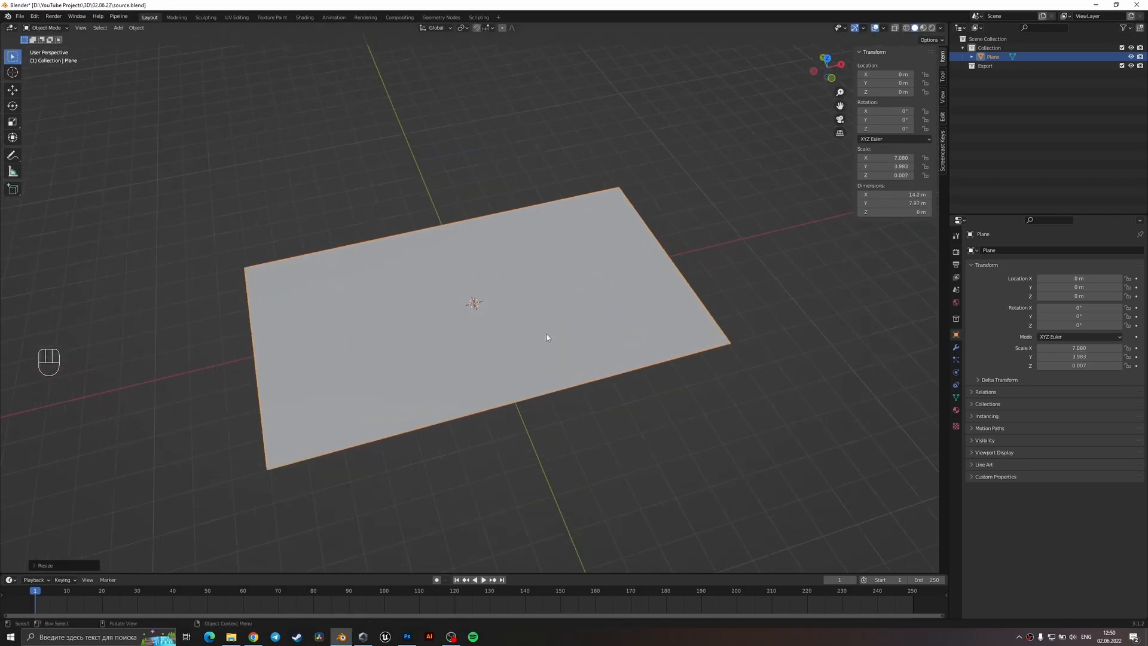
- Save source.blend and apply the plane's scale
{"action": "key", "text": "ctrl+s"}
{"action": "key", "text": "ctrl+a"}
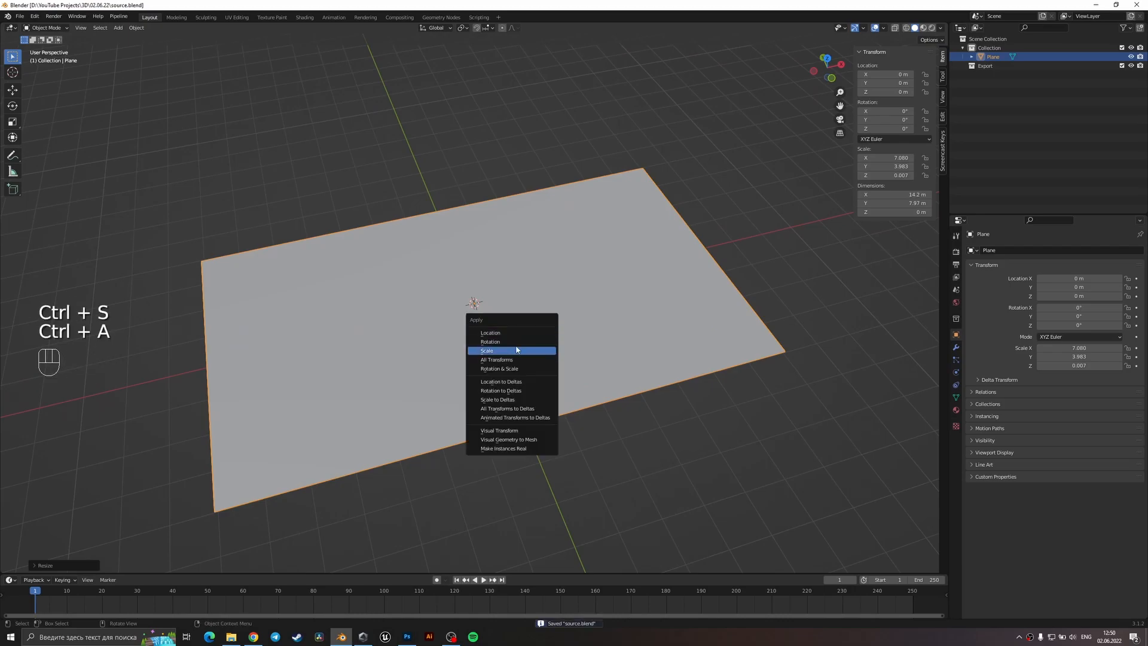
{"action": "left_click", "coordinate": [516, 350]}
- Create a new material for the plane in the Shading workspace and move the Material Output node farther from the Principled BSDF
{"action": "middle_click_drag", "start_coordinate": [685, 285], "coordinate": [503, 234]}
{"action": "middle_click_drag", "start_coordinate": [515, 197], "coordinate": [293, 4]}
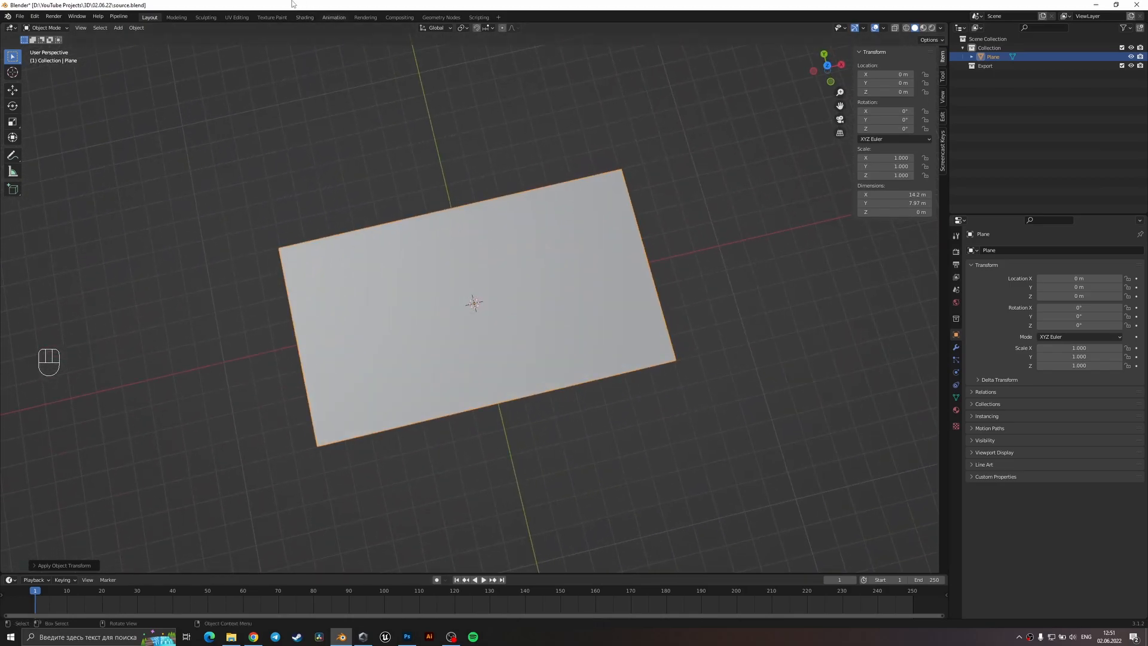
{"action": "left_click", "coordinate": [304, 17]}
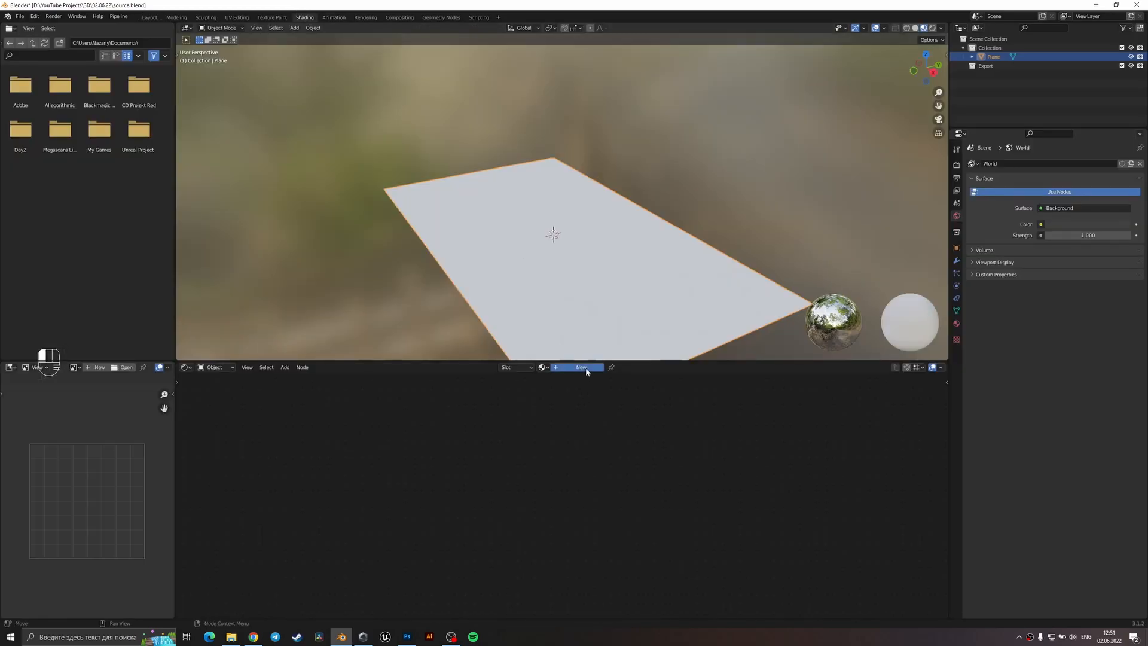
{"action": "left_click", "coordinate": [583, 368]}
{"action": "scroll", "coordinate": [664, 470], "scroll_direction": "down", "scroll_amount": 5}
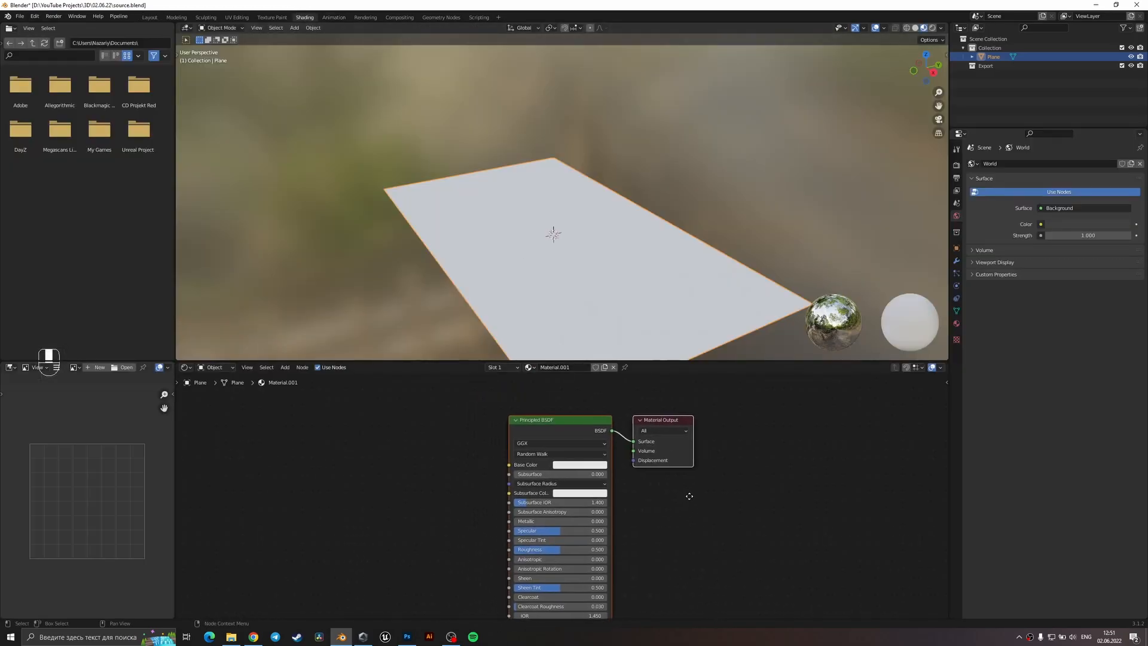
{"action": "middle_click_drag", "start_coordinate": [680, 528], "coordinate": [611, 462]}
{"action": "left_click_drag", "start_coordinate": [561, 404], "coordinate": [737, 250]}
- Duplicate the Principled BSDF node and place the copy directly below the original
{"action": "left_click", "coordinate": [503, 346]}
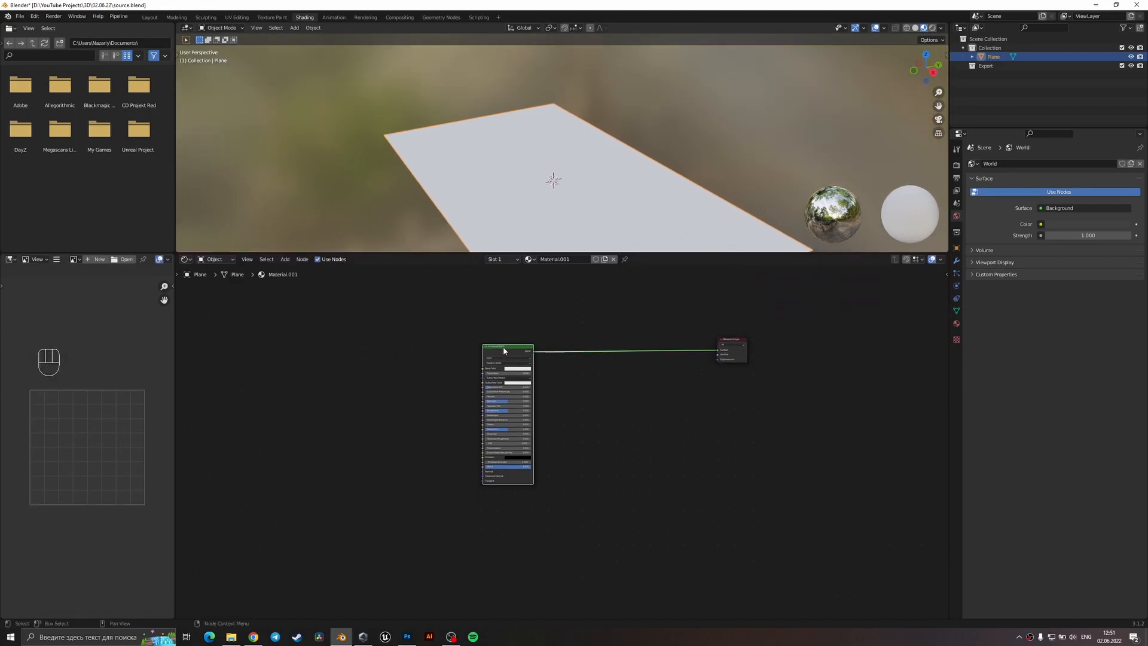
{"action": "key", "text": "shift+d"}
{"action": "left_click", "coordinate": [619, 472]}
{"action": "middle_click_drag", "start_coordinate": [617, 436], "coordinate": [536, 436]}
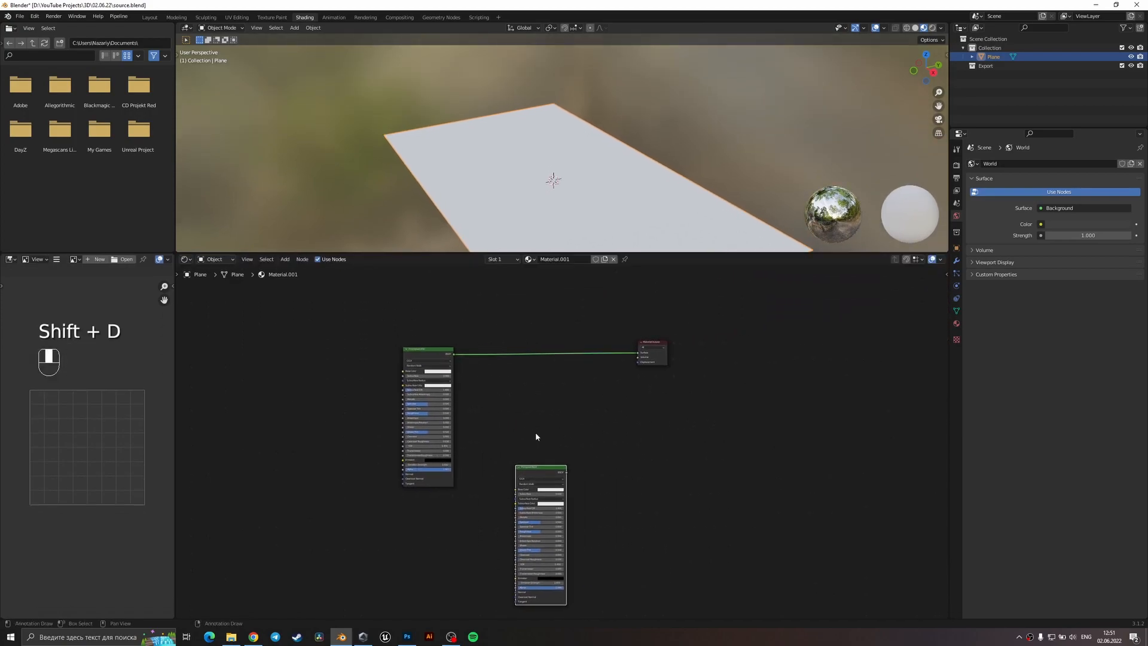
{"action": "scroll", "coordinate": [568, 444], "scroll_direction": "up", "scroll_amount": 3}
{"action": "left_click_drag", "start_coordinate": [520, 475], "coordinate": [383, 515]}
{"action": "middle_click_drag", "start_coordinate": [481, 454], "coordinate": [515, 423]}
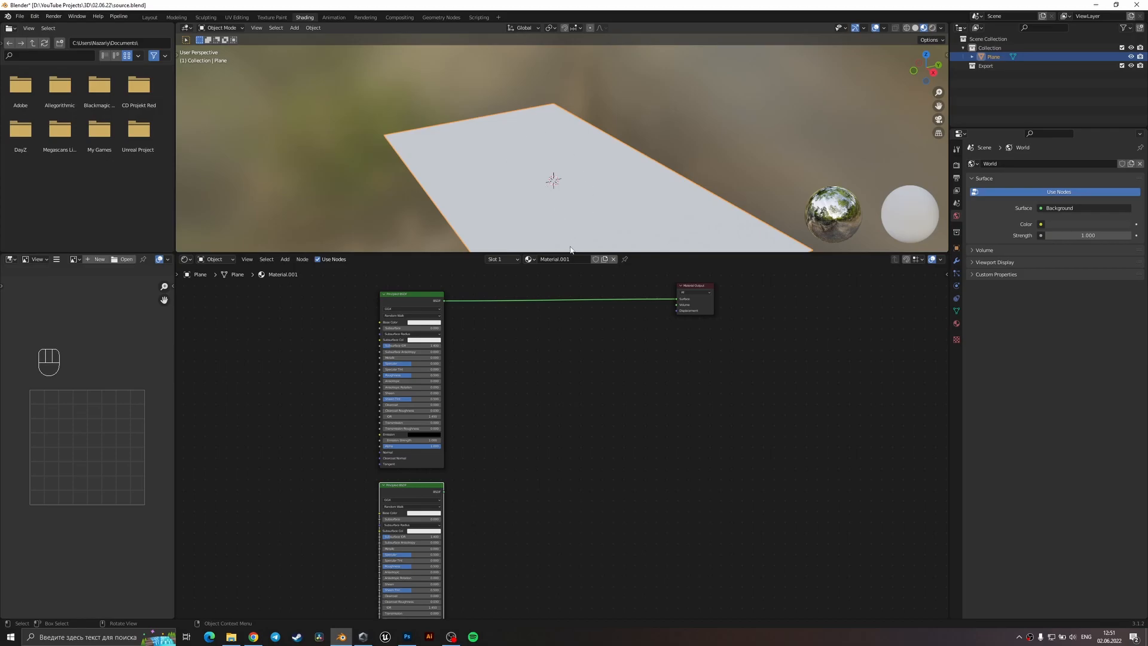
- Insert a Mix Shader before the Material Output and connect the lower Principled BSDF to its second Shader input
{"action": "middle_click_drag", "start_coordinate": [514, 182], "coordinate": [568, 224]}
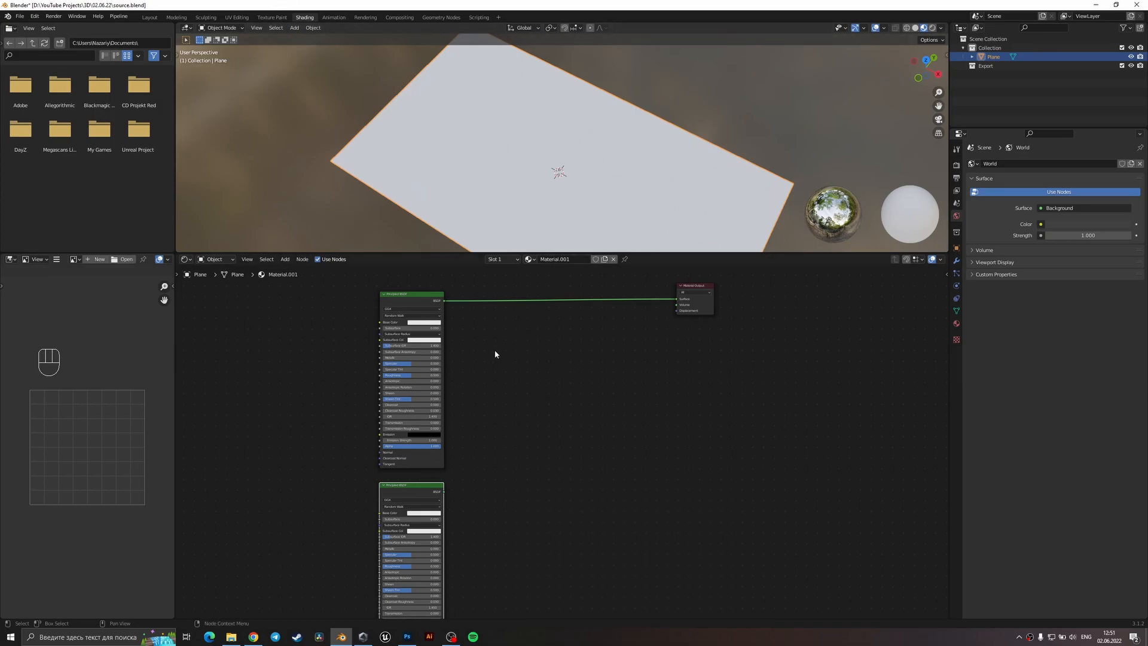
{"action": "middle_click_drag", "start_coordinate": [495, 354], "coordinate": [521, 371]}
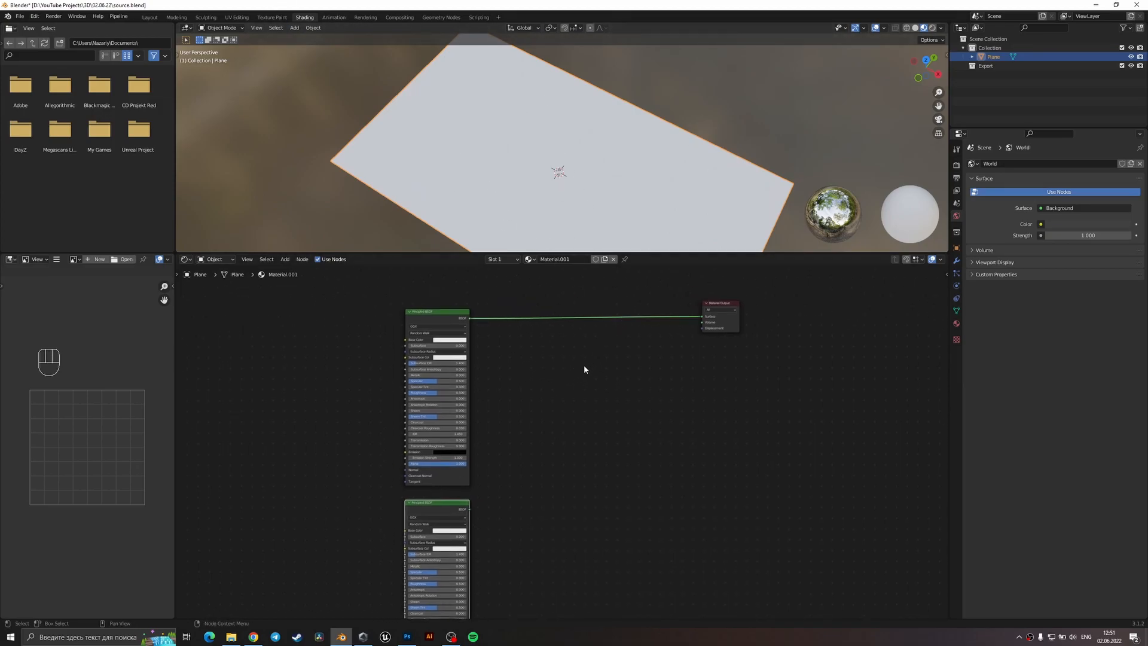
{"action": "key", "text": "shift+a"}
{"action": "left_click", "coordinate": [584, 366]}
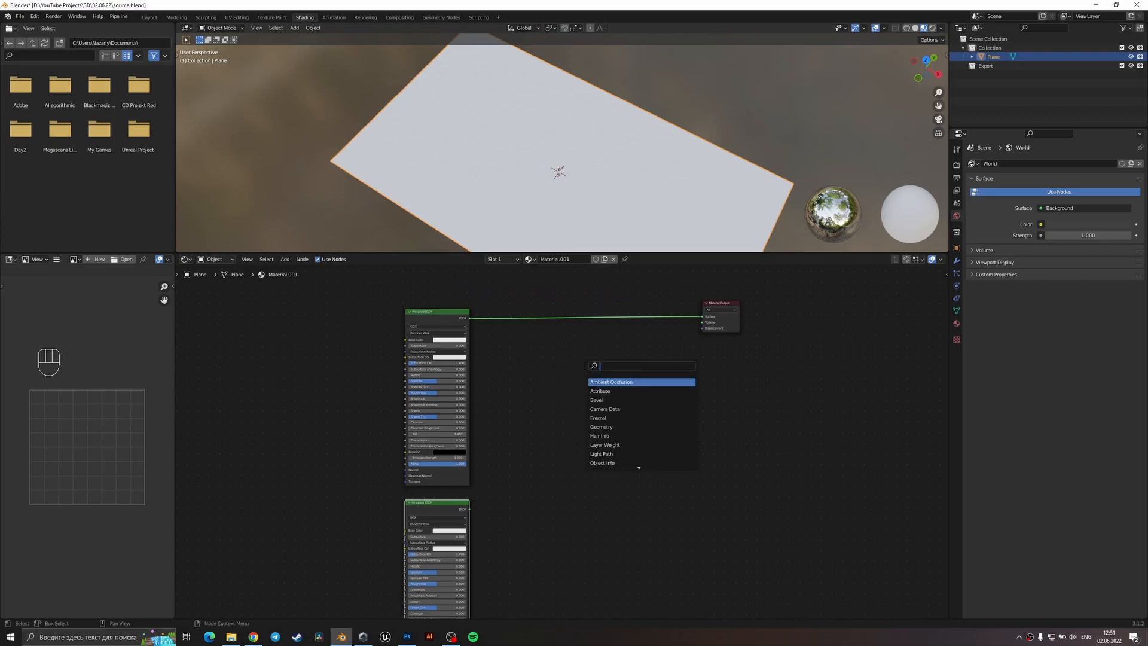
{"action": "type", "text": "m"}
{"action": "left_click", "coordinate": [602, 391]}
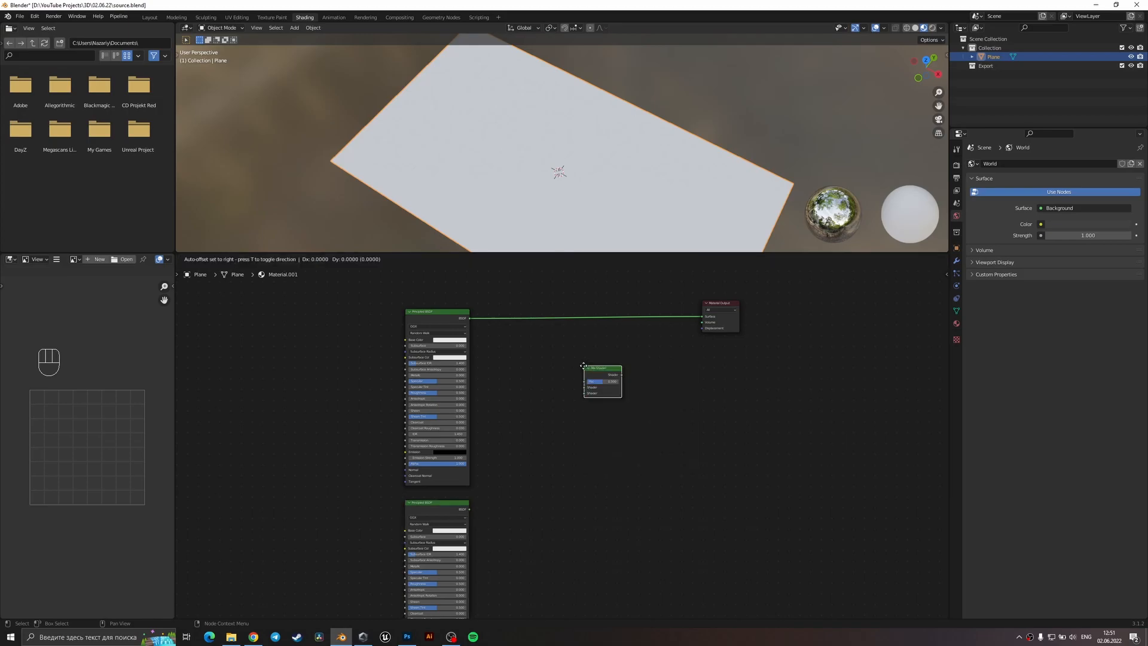
{"action": "left_click", "coordinate": [616, 320]}
{"action": "left_click_drag", "start_coordinate": [470, 509], "coordinate": [597, 332]}
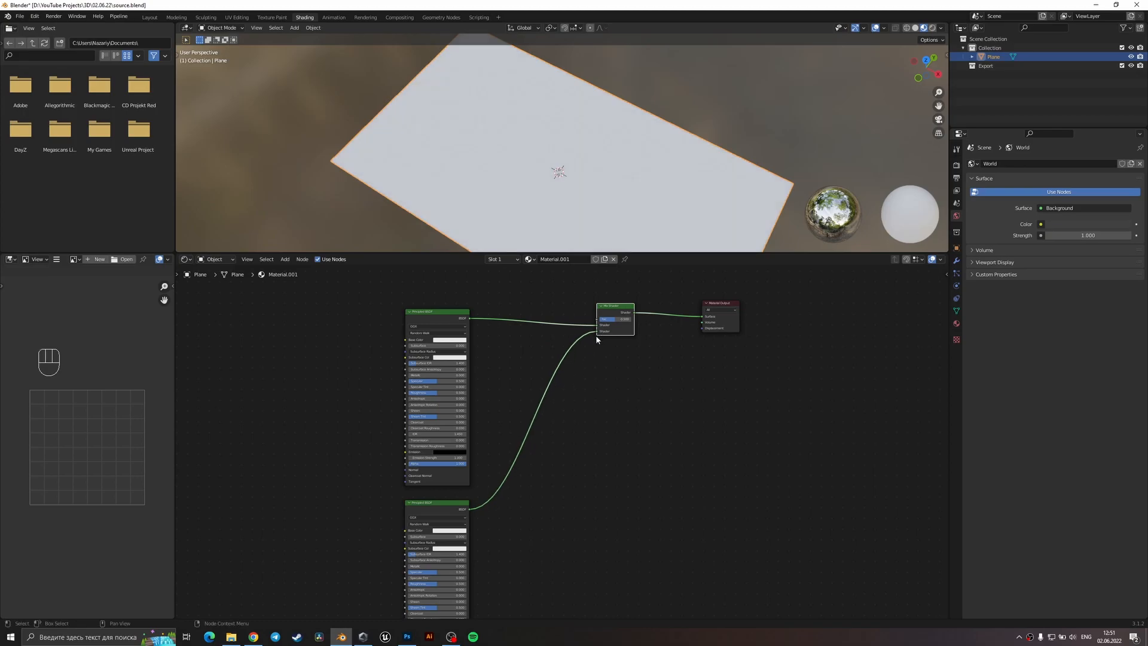
- Add a Displacement node below the Mix Shader and connect it to the Material Output's Displacement input
{"action": "scroll", "coordinate": [619, 411], "scroll_direction": "down", "scroll_amount": 2}
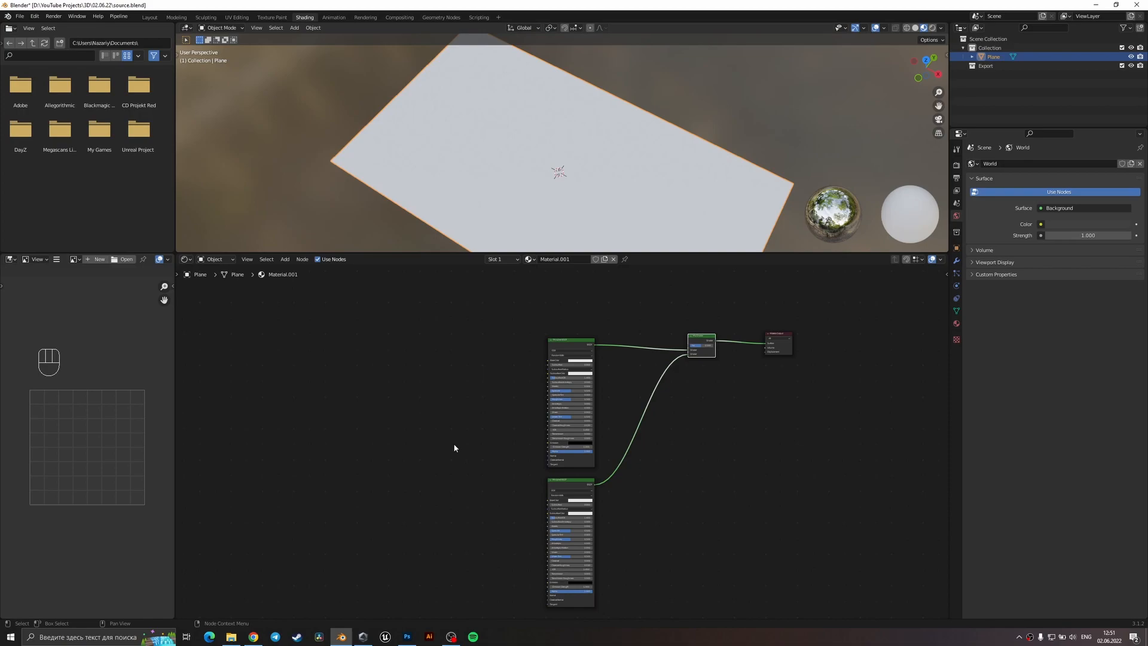
{"action": "scroll", "coordinate": [624, 440], "scroll_direction": "up", "scroll_amount": 3}
{"action": "middle_click_drag", "start_coordinate": [804, 348], "coordinate": [526, 430]}
{"action": "scroll", "coordinate": [525, 431], "scroll_direction": "up", "scroll_amount": 3}
{"action": "key", "text": "shift+a"}
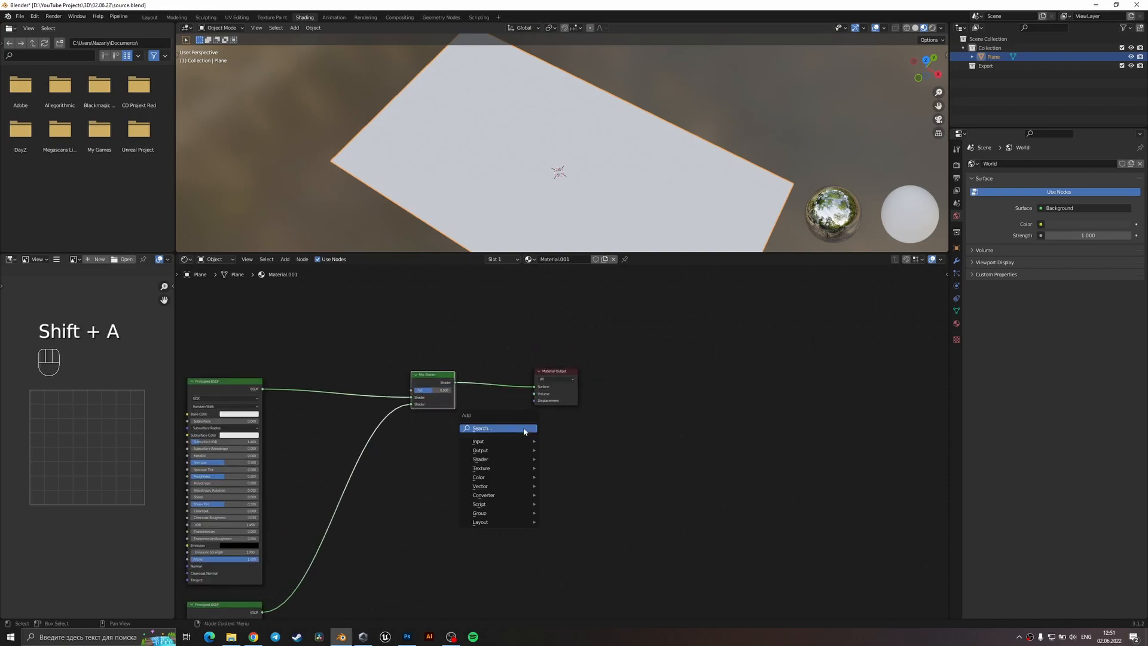
{"action": "left_click", "coordinate": [524, 428]}
{"action": "type", "text": "disp"}
{"action": "key", "text": "Return"}
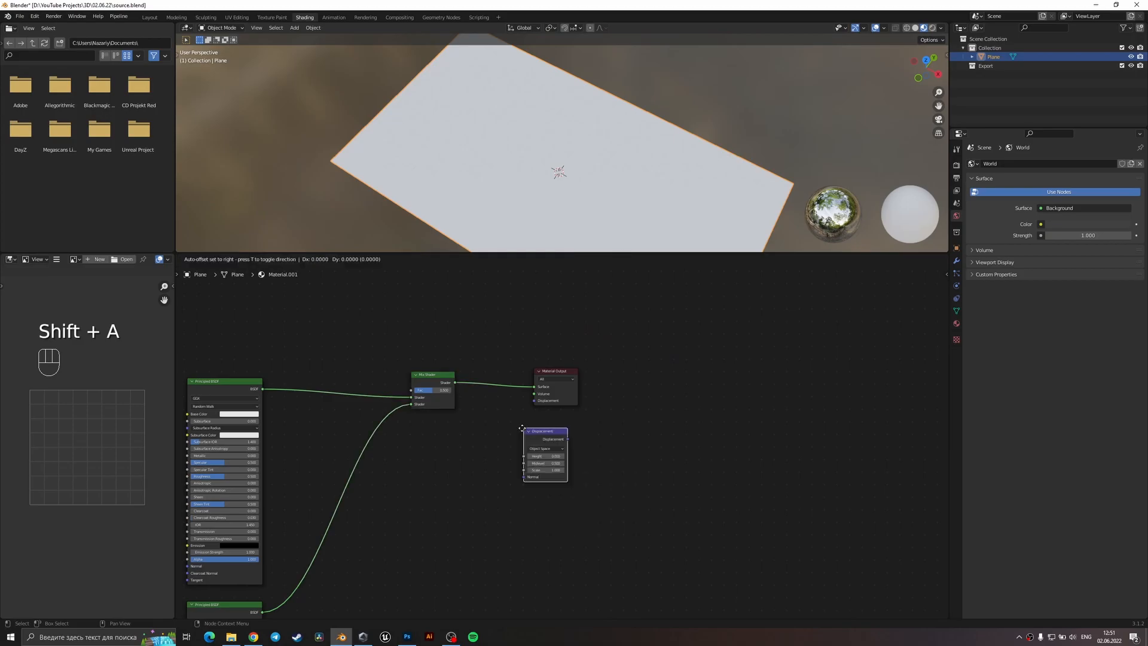
{"action": "left_click", "coordinate": [443, 460]}
{"action": "left_click_drag", "start_coordinate": [490, 471], "coordinate": [511, 449]}
{"action": "left_click_drag", "start_coordinate": [535, 401], "coordinate": [535, 402]}
- Add an Image Texture node beside the upper Principled BSDF and load image.psd into it
{"action": "scroll", "coordinate": [633, 461], "scroll_direction": "down", "scroll_amount": 3}
{"action": "middle_click_drag", "start_coordinate": [300, 606], "coordinate": [731, 466]}
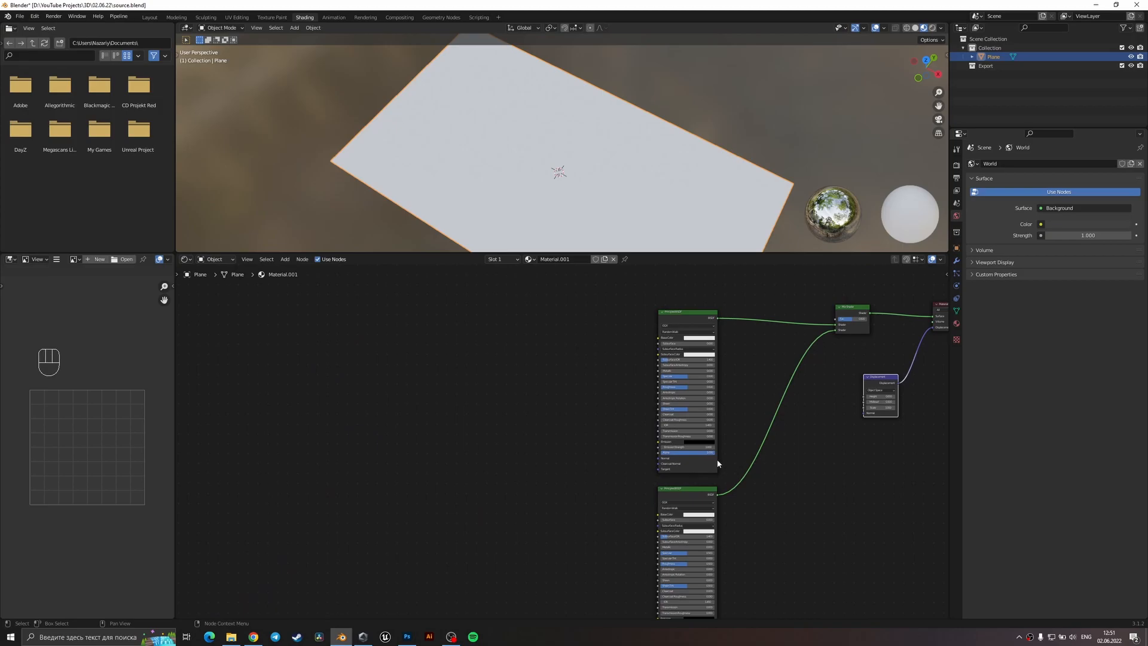
{"action": "scroll", "coordinate": [557, 449], "scroll_direction": "up", "scroll_amount": 1}
{"action": "key", "text": "shift+a"}
{"action": "type", "text": "image"}
{"action": "key", "text": "Return"}
{"action": "left_click", "coordinate": [475, 302]}
{"action": "middle_click_drag", "start_coordinate": [543, 351], "coordinate": [558, 417]}
{"action": "scroll", "coordinate": [587, 407], "scroll_direction": "up", "scroll_amount": 1}
{"action": "left_click", "coordinate": [485, 395]}
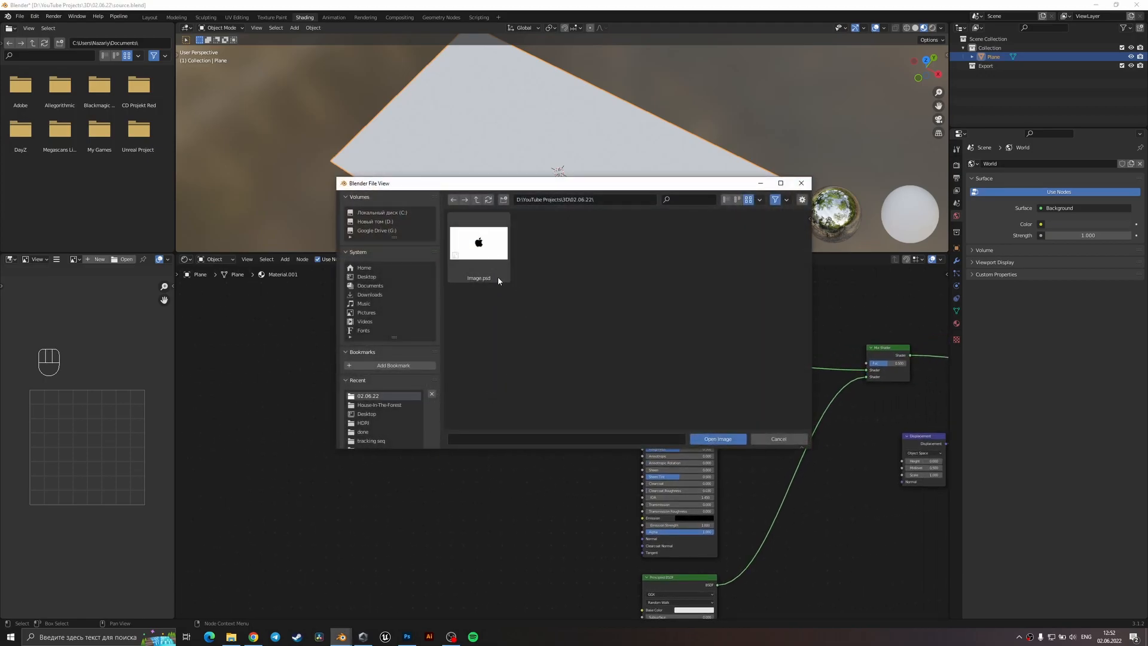
{"action": "double_click", "coordinate": [486, 254]}
- Connect the image texture's Color output to the upper Principled BSDF's Base Color
{"action": "middle_click_drag", "start_coordinate": [548, 156], "coordinate": [529, 238]}
{"action": "key", "text": "z"}
{"action": "scroll", "coordinate": [580, 201], "scroll_direction": "down", "scroll_amount": 4}
{"action": "left_click_drag", "start_coordinate": [504, 378], "coordinate": [642, 387]}
- Inspect the logo texture on the plane in Material Preview and Rendered shading
{"action": "mouse_move", "coordinate": [633, 200]}
{"action": "middle_mouse_down"}
{"action": "mouse_move", "coordinate": [589, 185]}
{"action": "mouse_move", "coordinate": [583, 222]}
{"action": "mouse_move", "coordinate": [615, 113]}
{"action": "middle_mouse_up"}
{"action": "scroll", "coordinate": [580, 203], "scroll_direction": "up", "scroll_amount": 3}
{"action": "key", "text": "z"}
{"action": "left_click", "coordinate": [575, 221]}
{"action": "scroll", "coordinate": [605, 157], "scroll_direction": "up", "scroll_amount": 3}
{"action": "middle_click_drag", "start_coordinate": [605, 157], "coordinate": [578, 219]}
{"action": "key", "text": "z"}
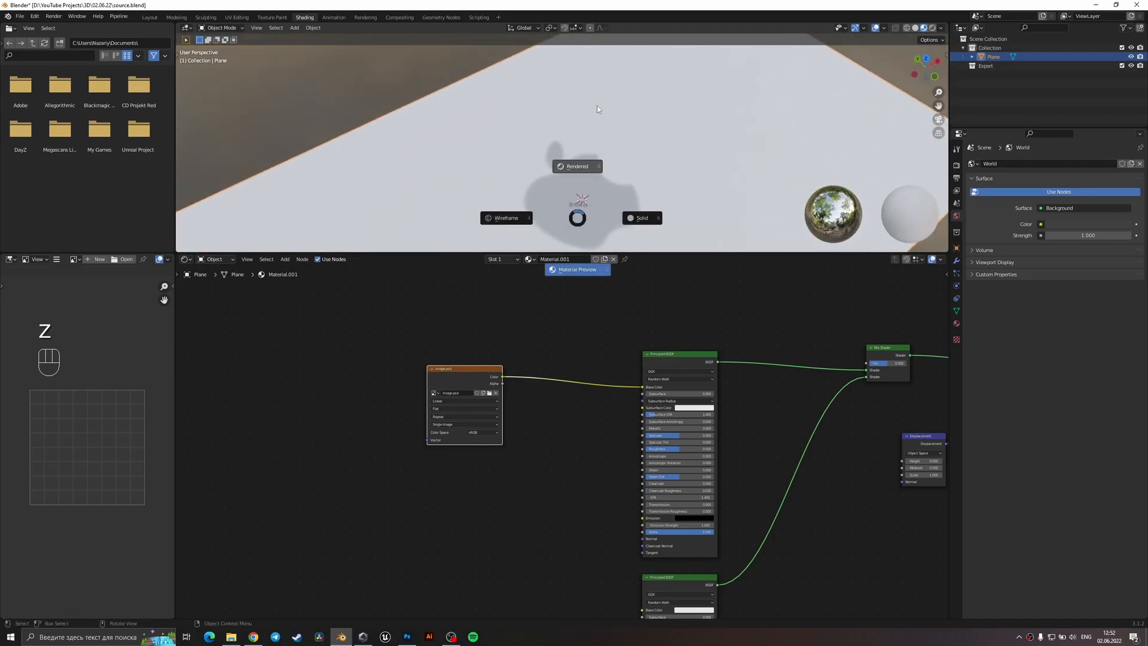
{"action": "left_click", "coordinate": [562, 169]}
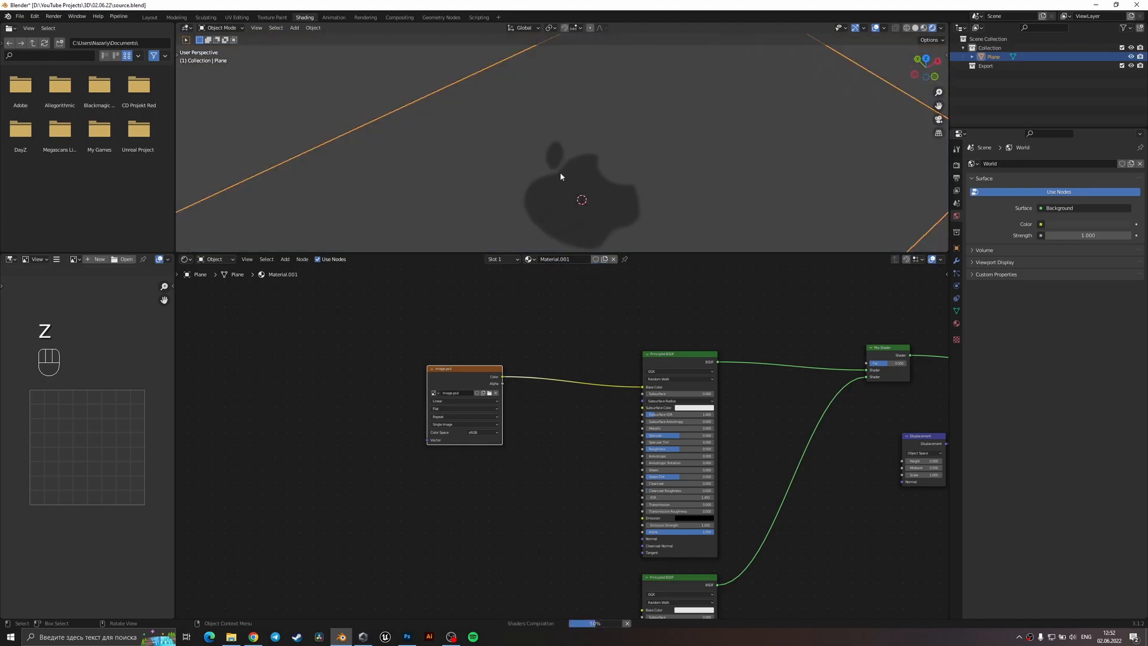
{"action": "middle_click_drag", "start_coordinate": [574, 177], "coordinate": [858, 174]}
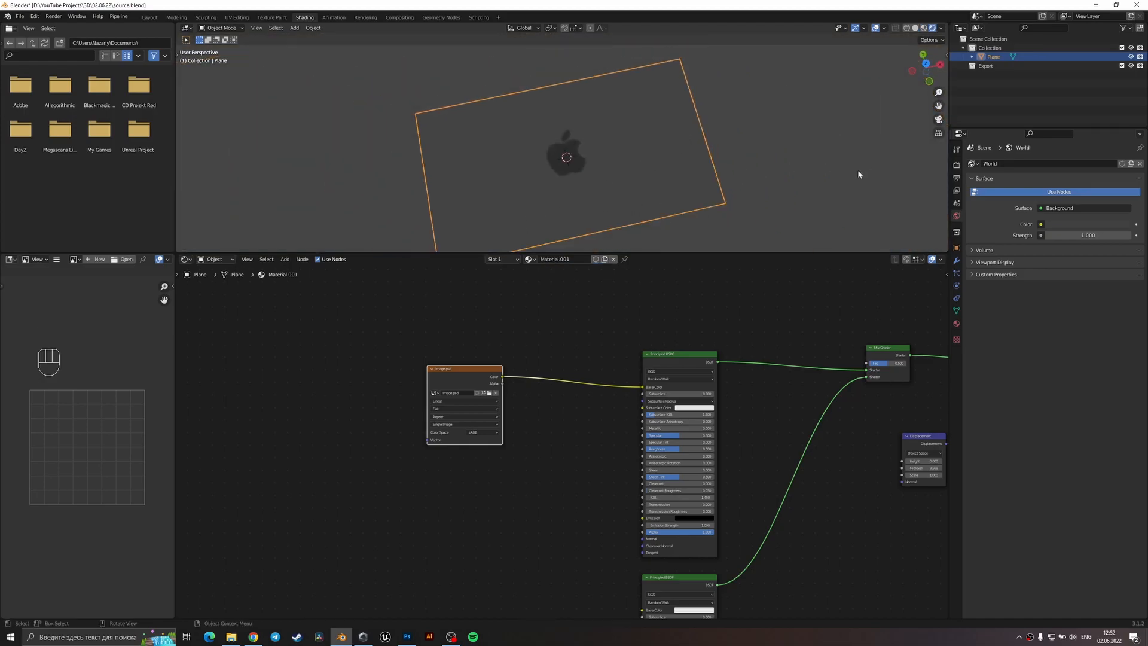
- Set the render engine to Cycles and its device to GPU Compute
{"action": "left_click", "coordinate": [957, 165]}
{"action": "left_click", "coordinate": [1071, 163]}
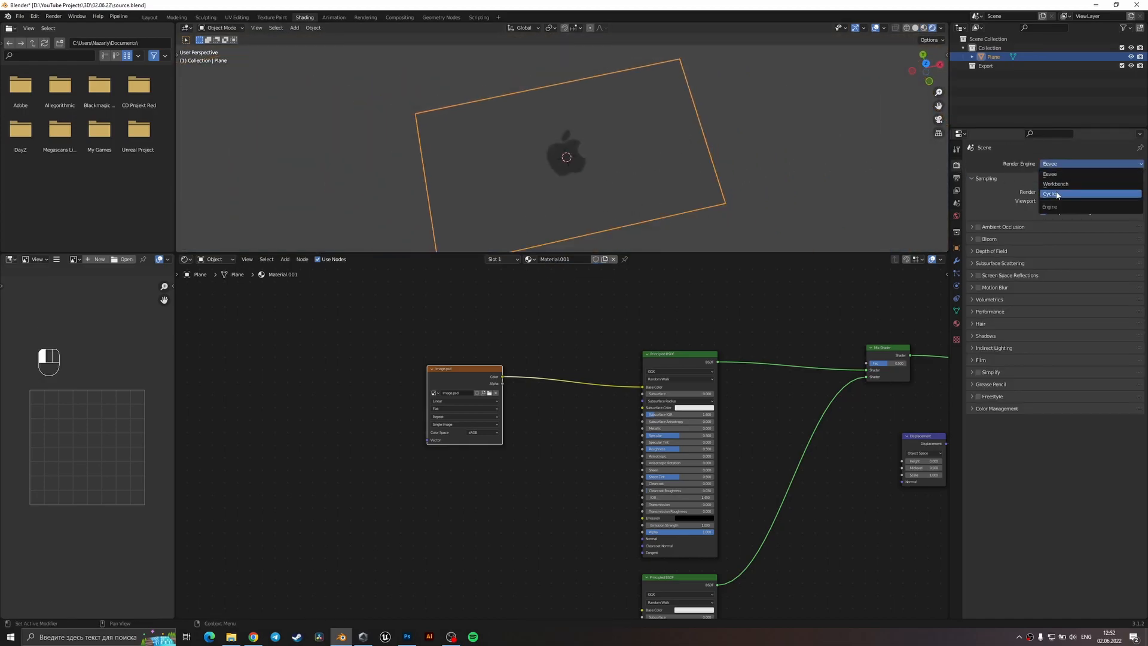
{"action": "left_click", "coordinate": [1070, 194]}
{"action": "left_click", "coordinate": [1071, 186]}
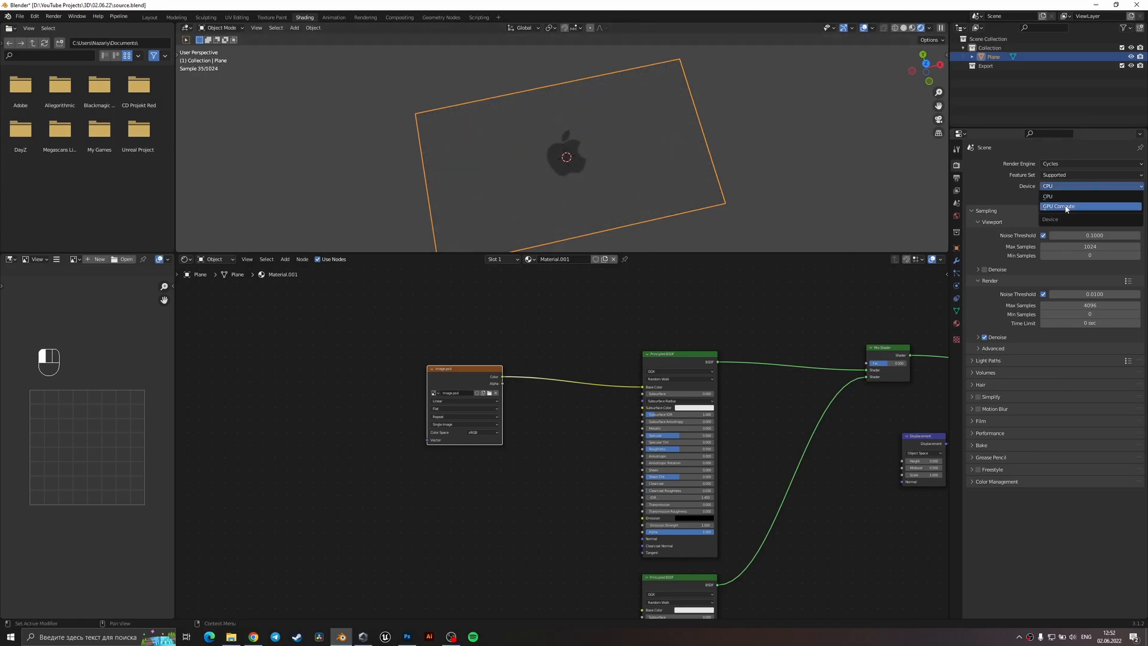
{"action": "left_click", "coordinate": [1070, 207]}
- Switch the 3D viewport back to Solid shading and inspect the plane
{"action": "key", "text": "z"}
{"action": "left_click", "coordinate": [679, 218]}
{"action": "scroll", "coordinate": [550, 204], "scroll_direction": "up", "scroll_amount": 3}
{"action": "mouse_move", "coordinate": [546, 210]}
{"action": "middle_mouse_down"}
{"action": "mouse_move", "coordinate": [583, 193]}
{"action": "mouse_move", "coordinate": [551, 175]}
{"action": "middle_mouse_up"}
{"action": "scroll", "coordinate": [552, 172], "scroll_direction": "down", "scroll_amount": 3}
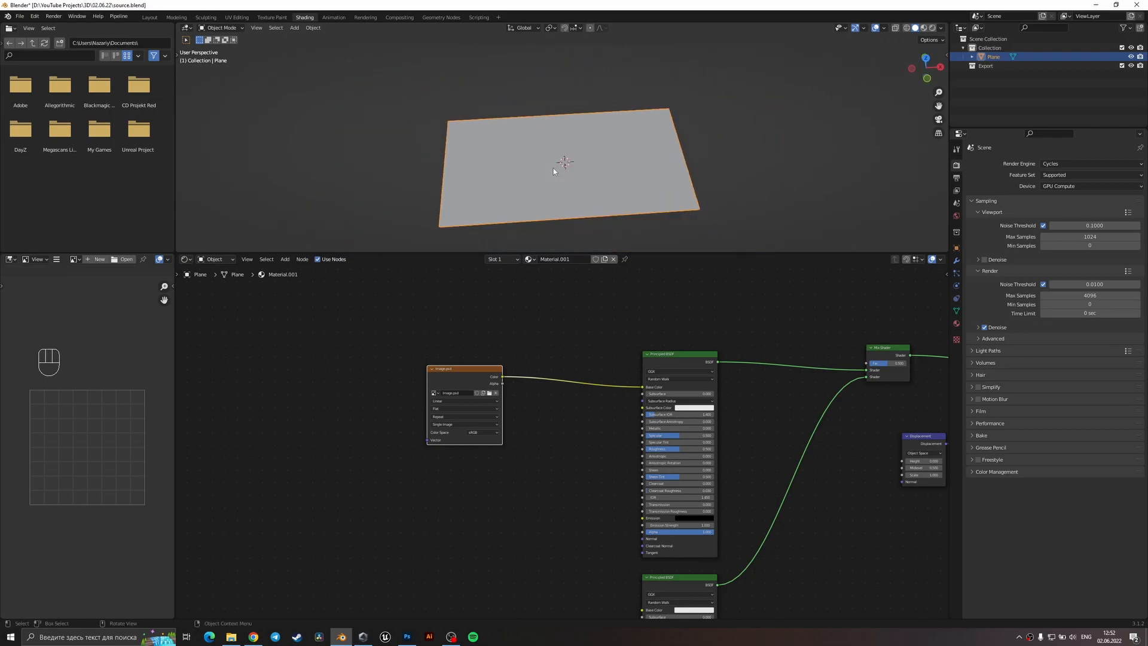
{"action": "scroll", "coordinate": [554, 168], "scroll_direction": "up", "scroll_amount": 3}
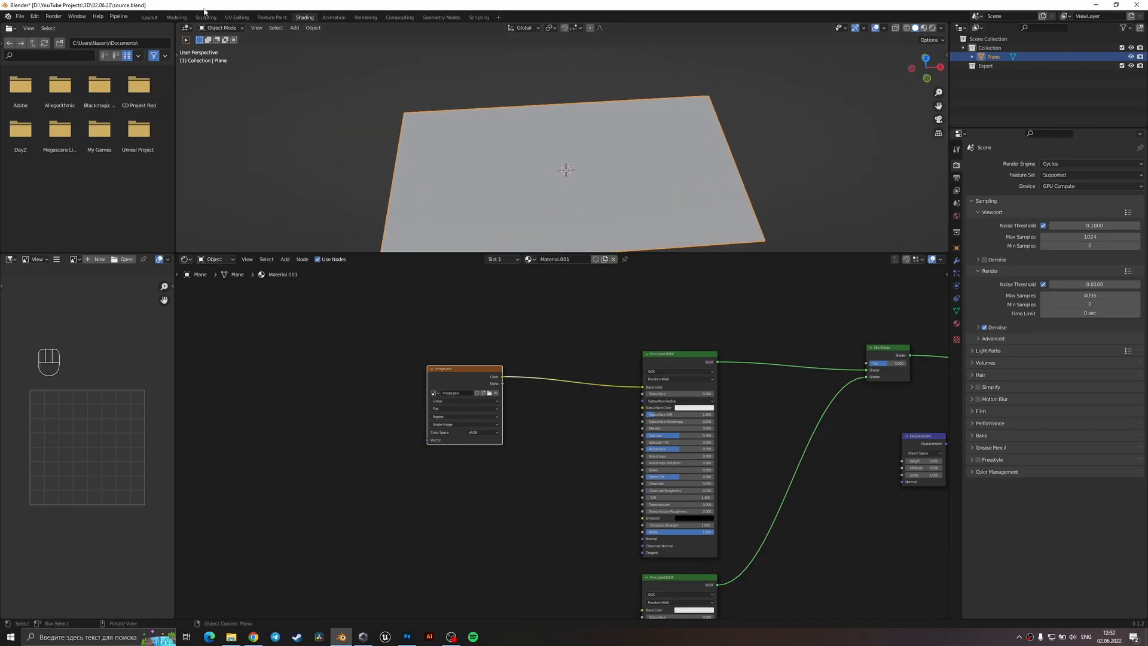
- Open the plane in the UV Editing workspace and display it with Rendered shading
{"action": "left_click", "coordinate": [239, 17]}
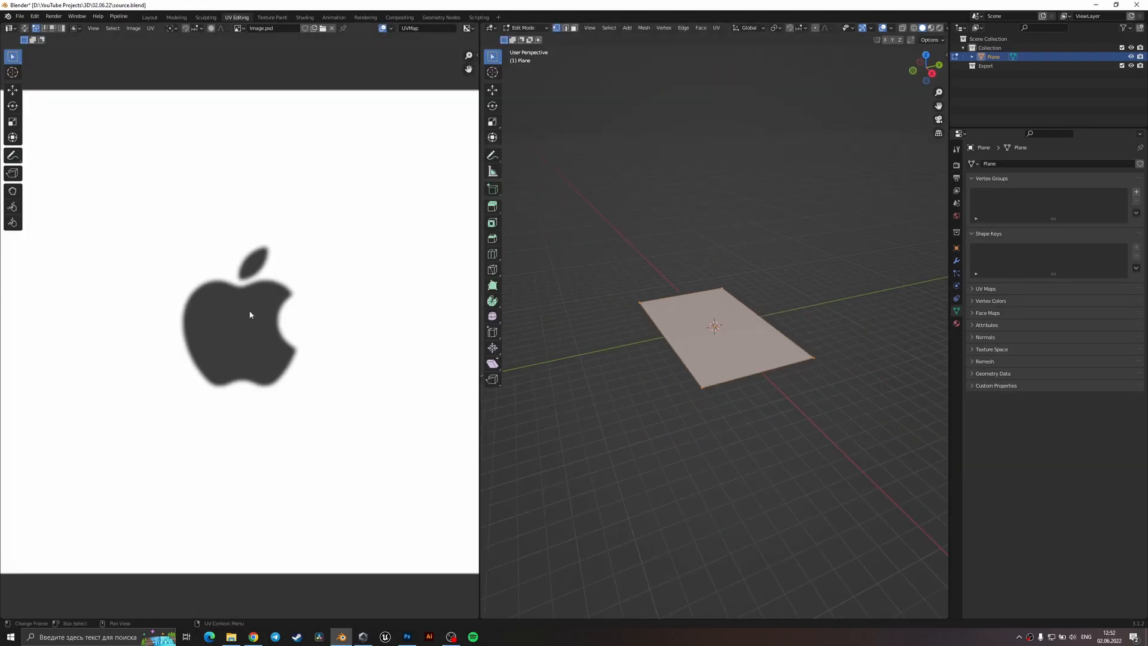
{"action": "scroll", "coordinate": [279, 309], "scroll_direction": "down", "scroll_amount": 5}
{"action": "scroll", "coordinate": [279, 310], "scroll_direction": "up", "scroll_amount": 5}
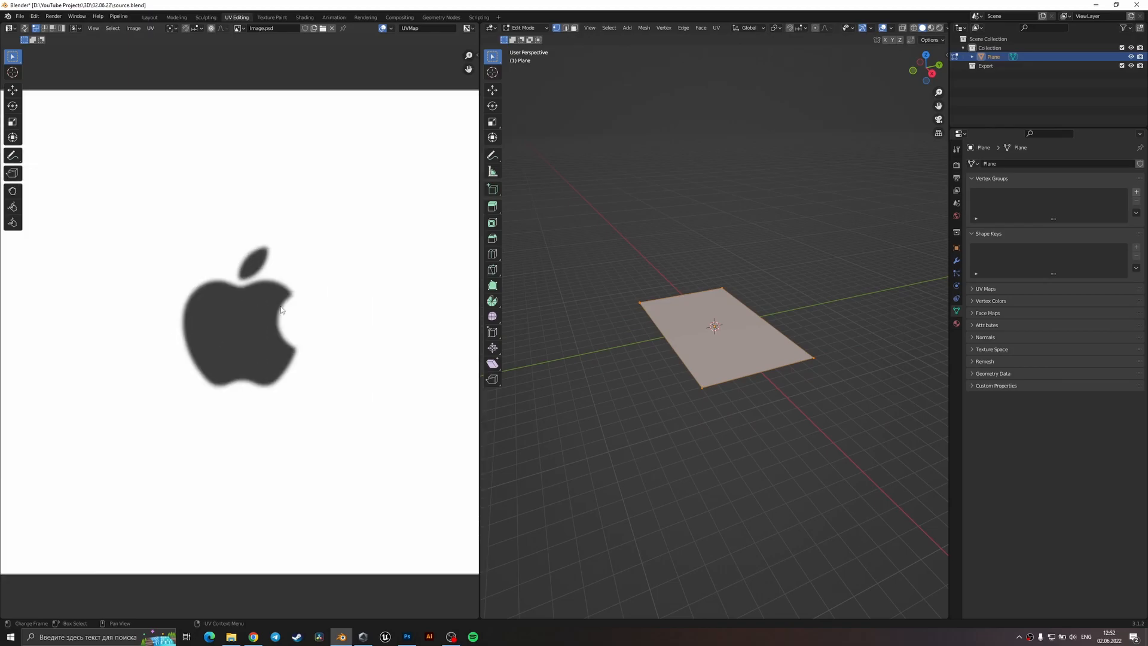
{"action": "middle_click_drag", "start_coordinate": [593, 275], "coordinate": [730, 366]}
{"action": "scroll", "coordinate": [721, 371], "scroll_direction": "up", "scroll_amount": 3}
{"action": "key", "text": "z"}
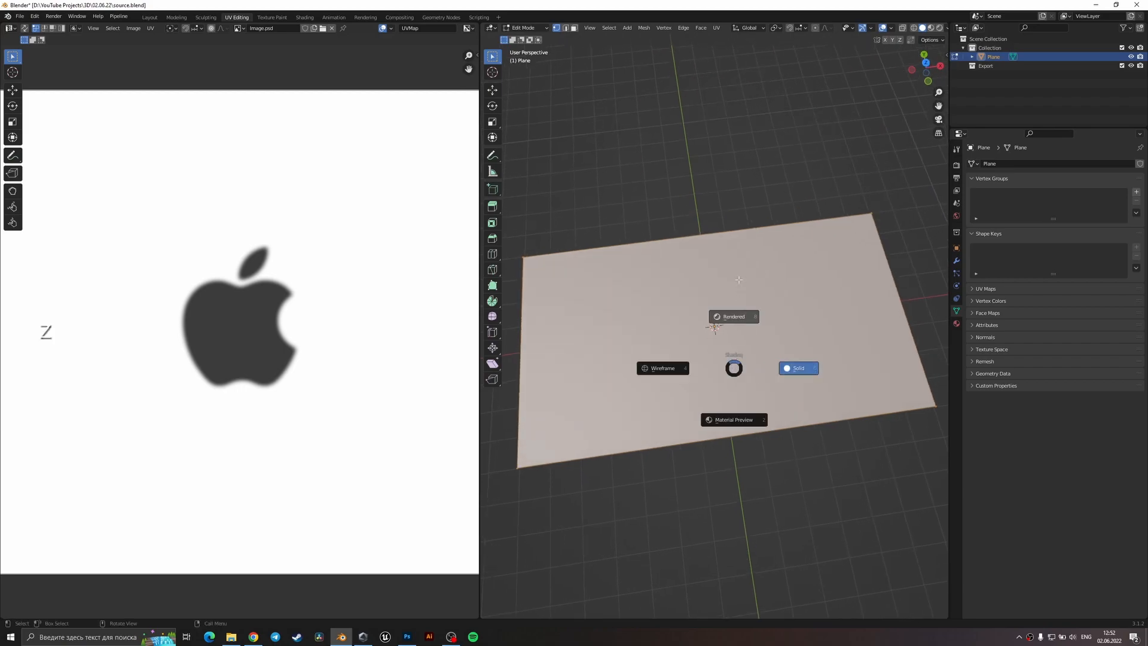
{"action": "left_click", "coordinate": [729, 308]}
- Select all of the plane's geometry and unwrap its UVs
{"action": "scroll", "coordinate": [379, 332], "scroll_direction": "down", "scroll_amount": 5}
{"action": "key", "text": "a"}
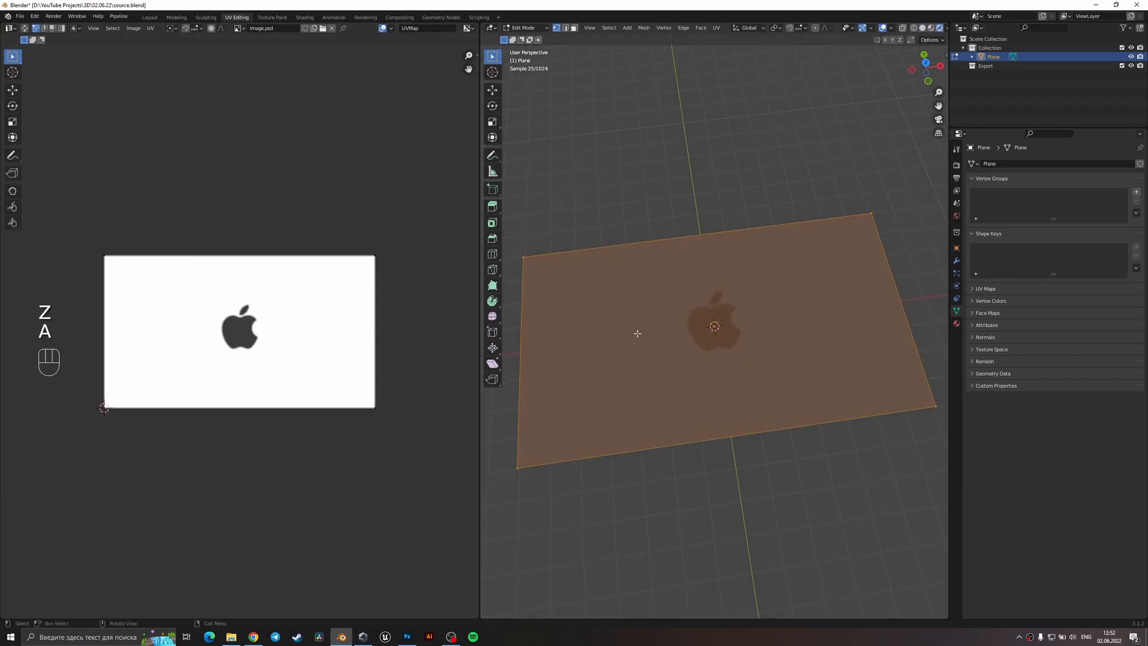
{"action": "middle_click_drag", "start_coordinate": [634, 364], "coordinate": [727, 320]}
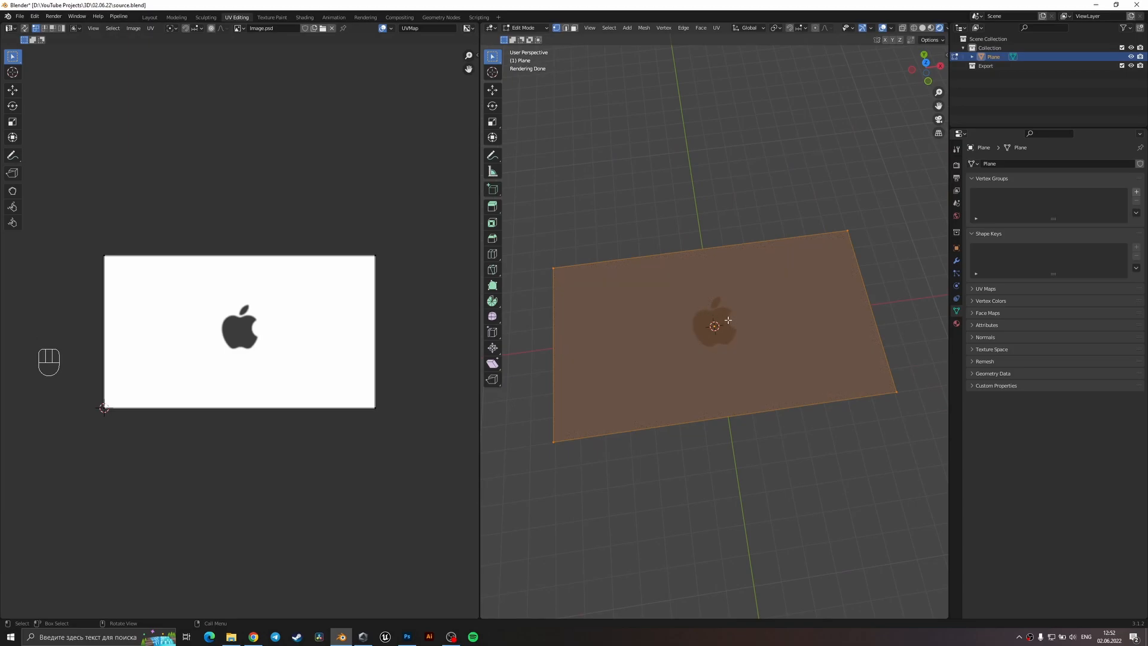
{"action": "scroll", "coordinate": [727, 321], "scroll_direction": "up", "scroll_amount": 3}
{"action": "scroll", "coordinate": [728, 321], "scroll_direction": "down", "scroll_amount": 4}
{"action": "key", "text": "u"}
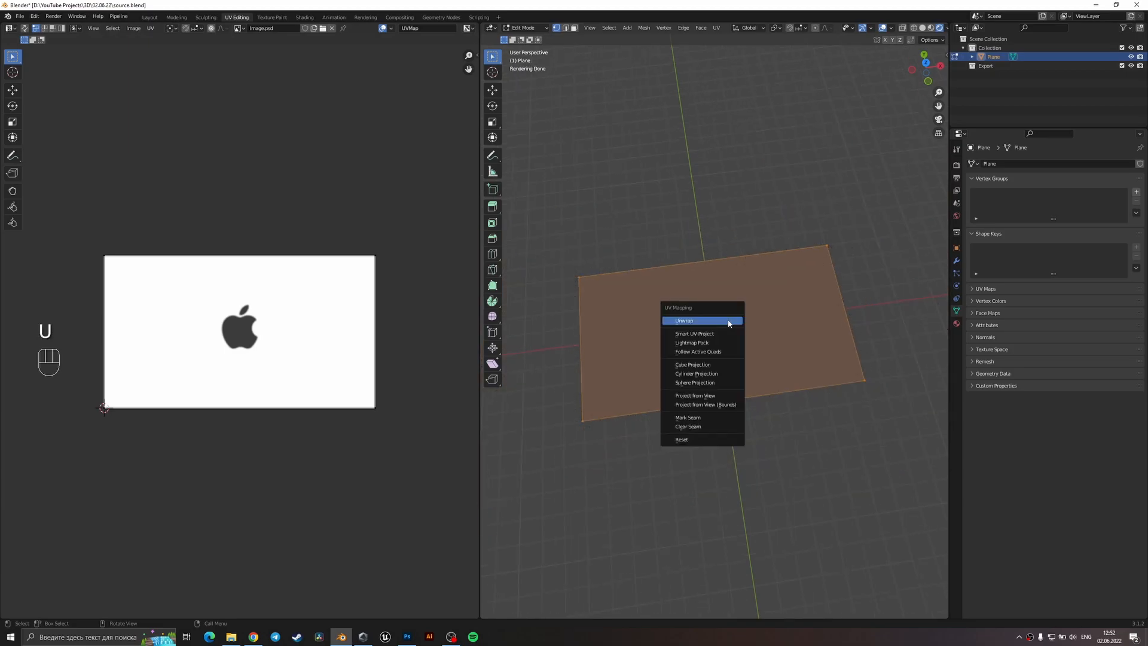
{"action": "left_click", "coordinate": [729, 322]}
{"action": "scroll", "coordinate": [128, 332], "scroll_direction": "up", "scroll_amount": 3}
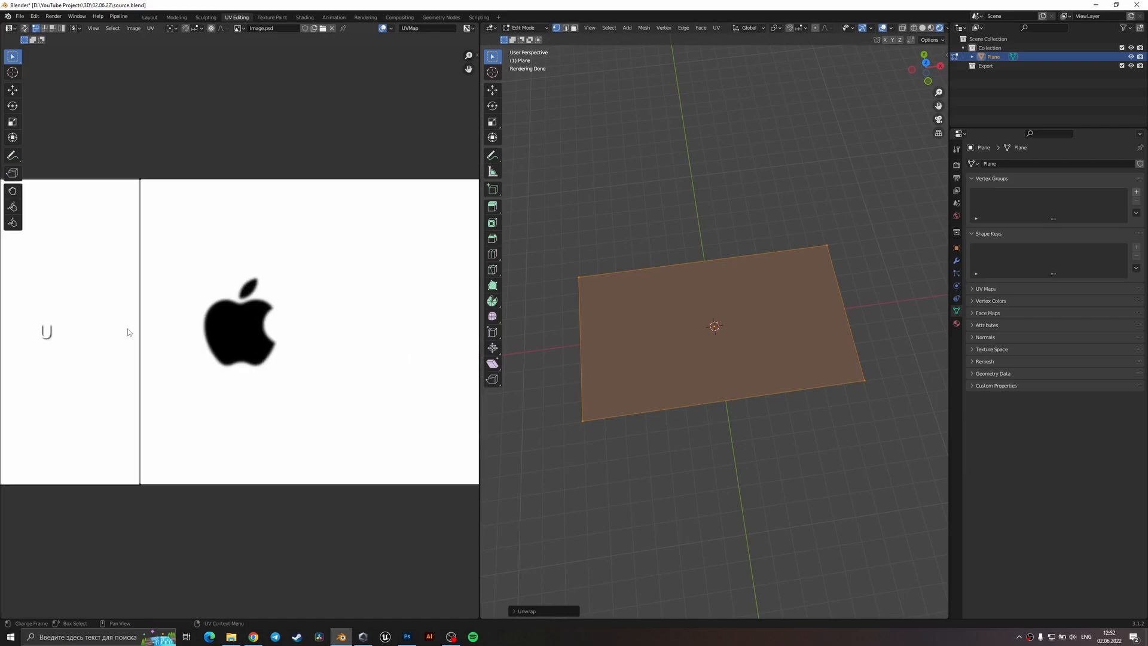
{"action": "scroll", "coordinate": [167, 329], "scroll_direction": "down", "scroll_amount": 2}
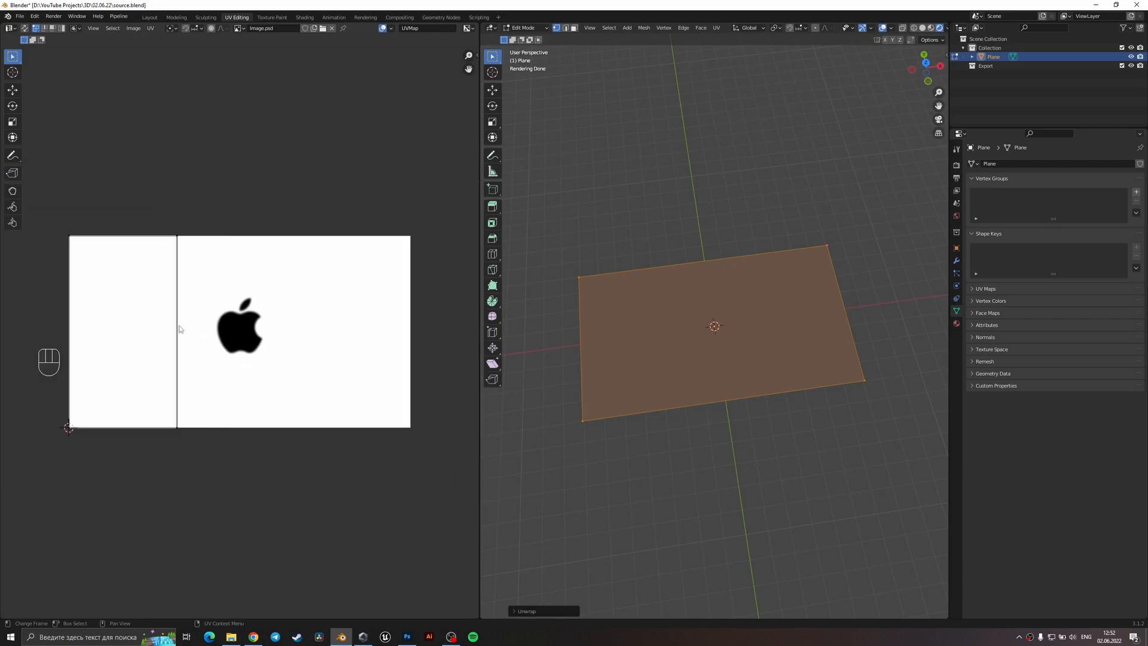
- Set the 3D viewport to Material Preview and rotate the plane's linked UV island by 90 degrees
{"action": "left_click", "coordinate": [149, 339]}
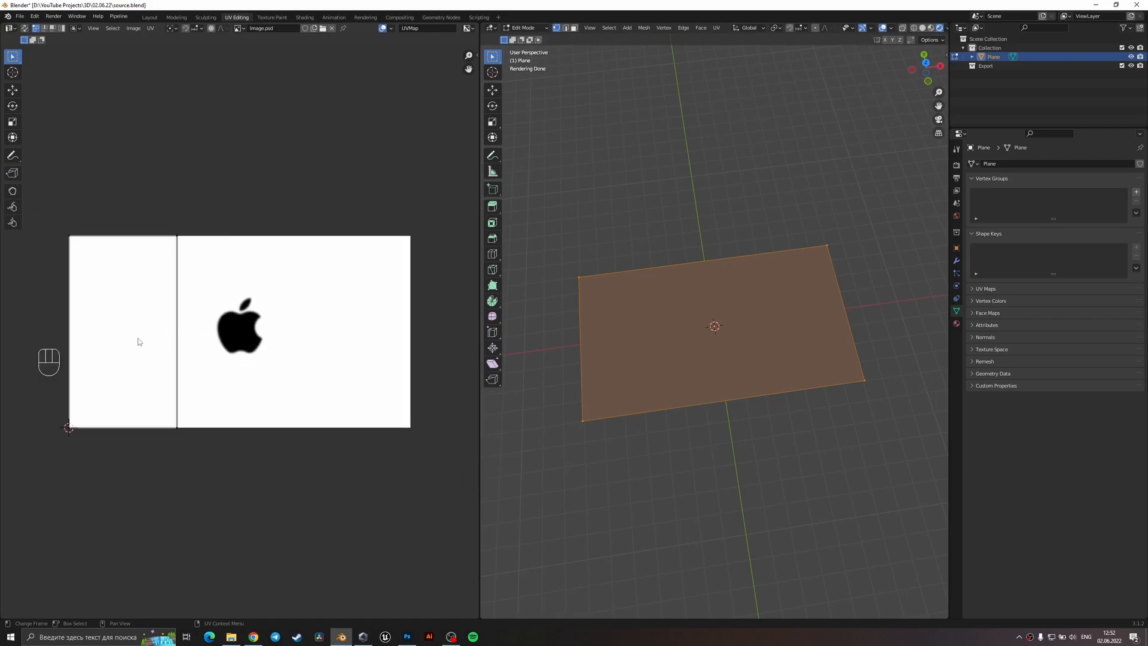
{"action": "key", "text": "l"}
{"action": "key", "text": "z"}
{"action": "left_click", "coordinate": [748, 335]}
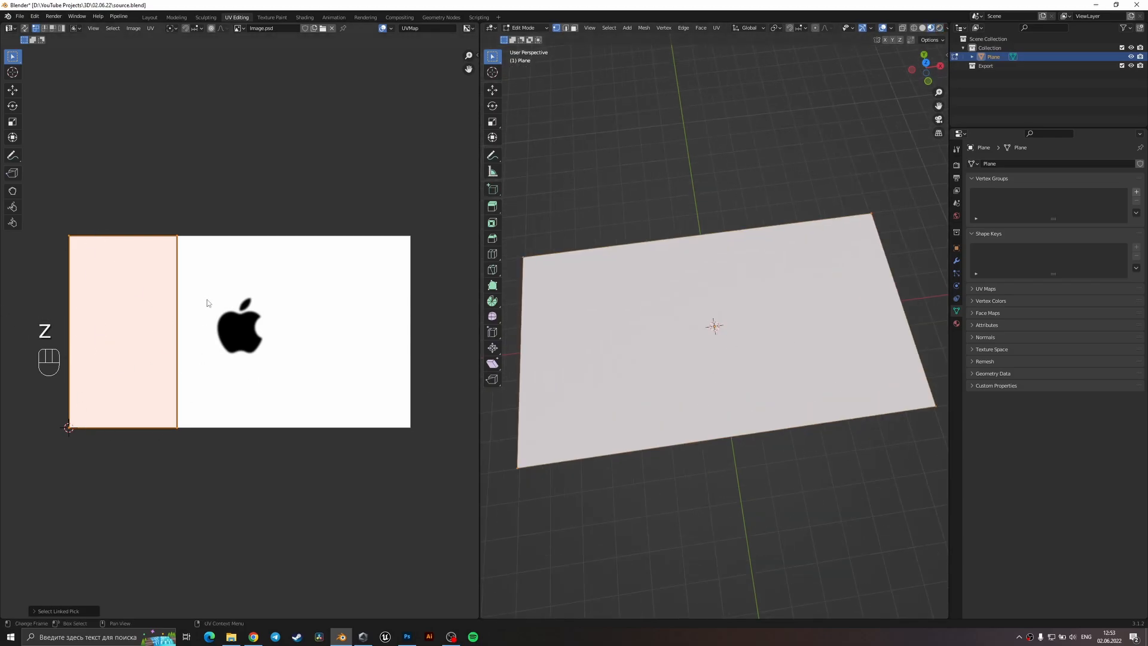
{"action": "type", "text": "rx"}
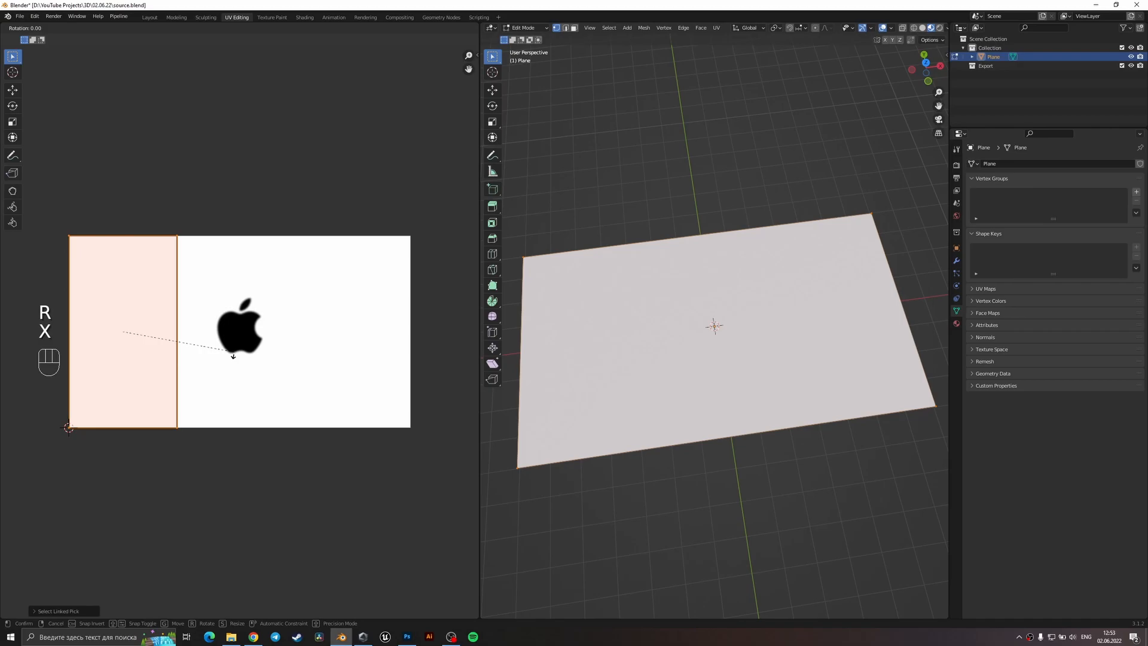
{"action": "type", "text": "90"}
{"action": "key", "text": "Return"}
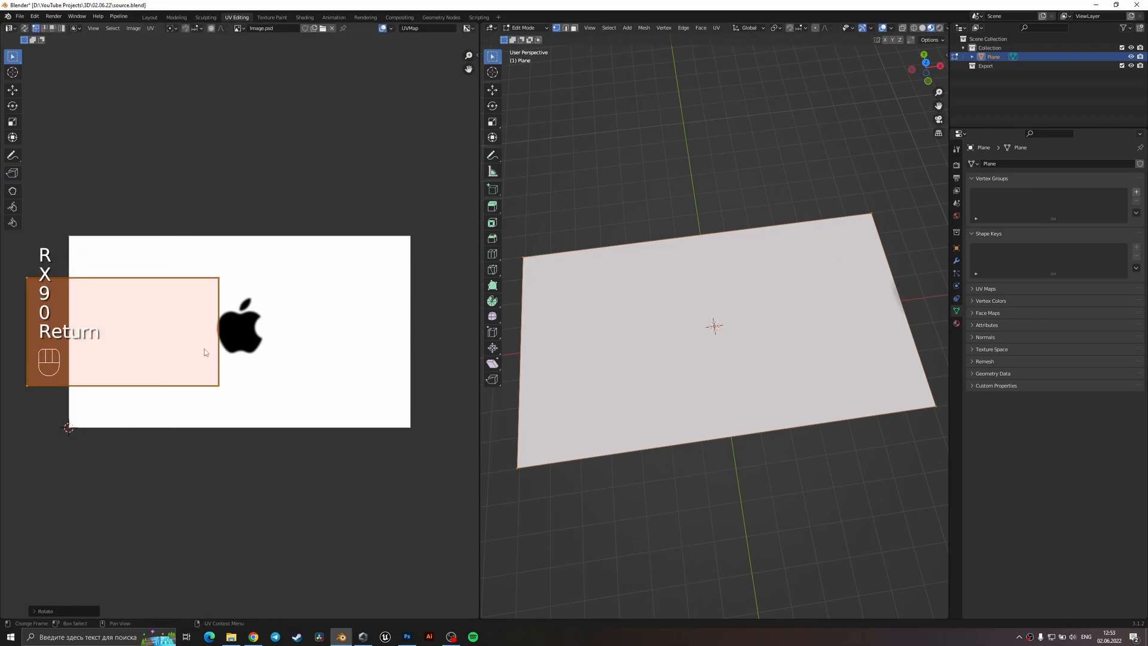
- Move the UV island onto the logo image and scale it up to nearly fill the image
{"action": "key", "text": "g"}
{"action": "left_click", "coordinate": [326, 342]}
{"action": "scroll", "coordinate": [326, 344], "scroll_direction": "down", "scroll_amount": 1}
{"action": "key", "text": "s"}
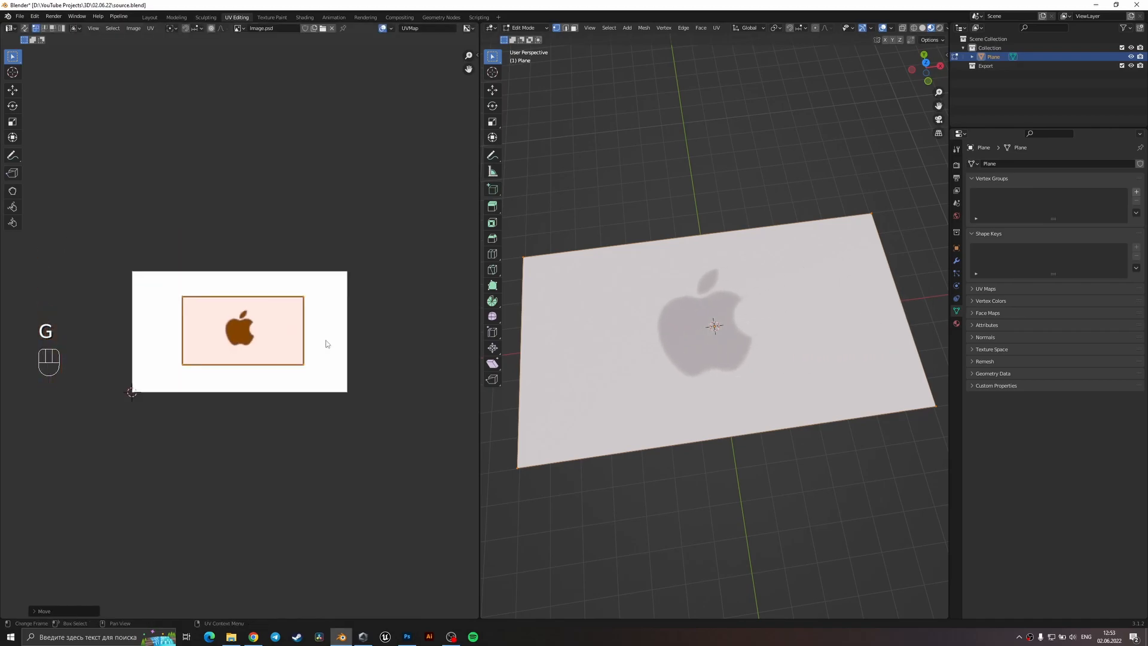
{"action": "left_click", "coordinate": [362, 328]}
{"action": "scroll", "coordinate": [287, 320], "scroll_direction": "up", "scroll_amount": 3}
{"action": "key", "text": "s"}
{"action": "left_click", "coordinate": [344, 335]}
{"action": "key", "text": "g"}
{"action": "left_click", "coordinate": [346, 339]}
{"action": "key", "text": "s"}
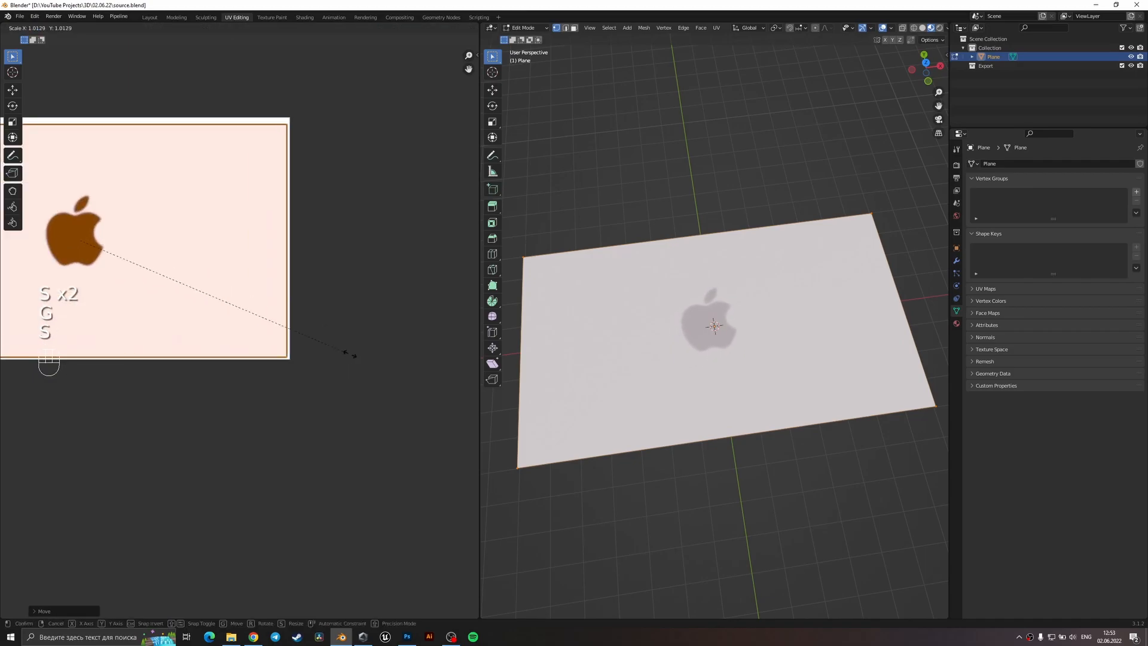
{"action": "left_click", "coordinate": [348, 355]}
- Pack the plane's UV islands and rotate the packed island by 90 degrees
{"action": "left_click", "coordinate": [151, 29]}
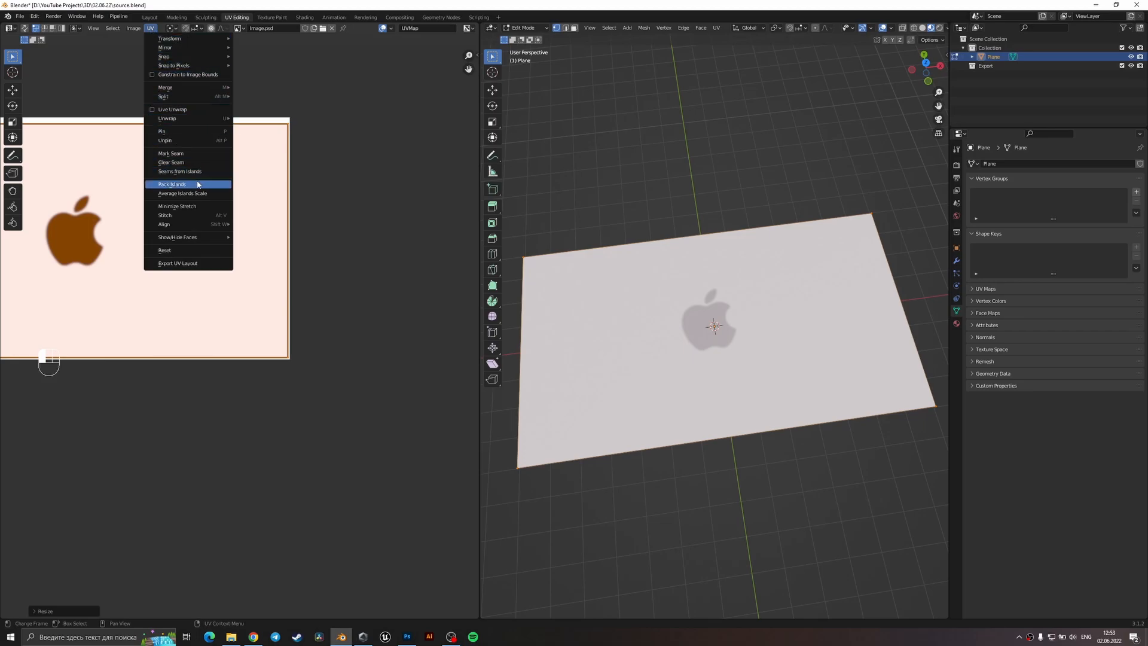
{"action": "left_click", "coordinate": [180, 184]}
{"action": "scroll", "coordinate": [214, 221], "scroll_direction": "down", "scroll_amount": 4}
{"action": "scroll", "coordinate": [171, 269], "scroll_direction": "up", "scroll_amount": 3}
{"action": "key", "text": "r"}
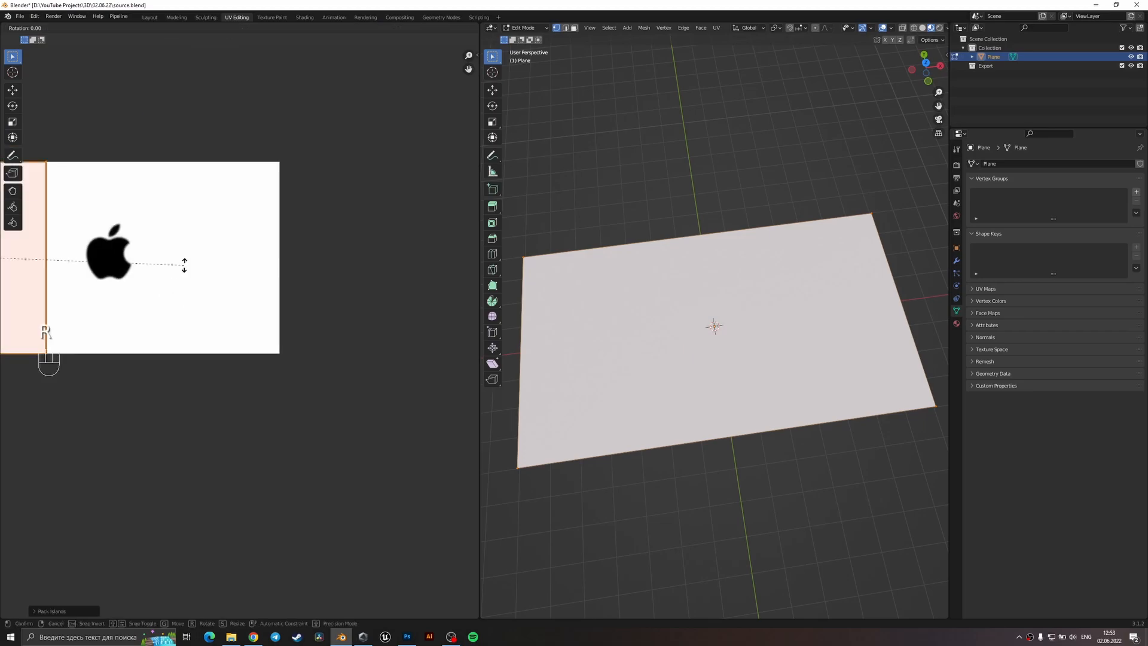
{"action": "key", "text": "9"}
{"action": "key", "text": "0"}
{"action": "key", "text": "Return"}
- Move the rotated UV island over the logo image and enlarge it towards the image borders
{"action": "key", "text": "g"}
{"action": "left_click", "coordinate": [198, 278]}
{"action": "middle_click_drag", "start_coordinate": [198, 278], "coordinate": [281, 234]}
{"action": "key", "text": "s"}
{"action": "left_click", "coordinate": [335, 234]}
{"action": "key", "text": "g"}
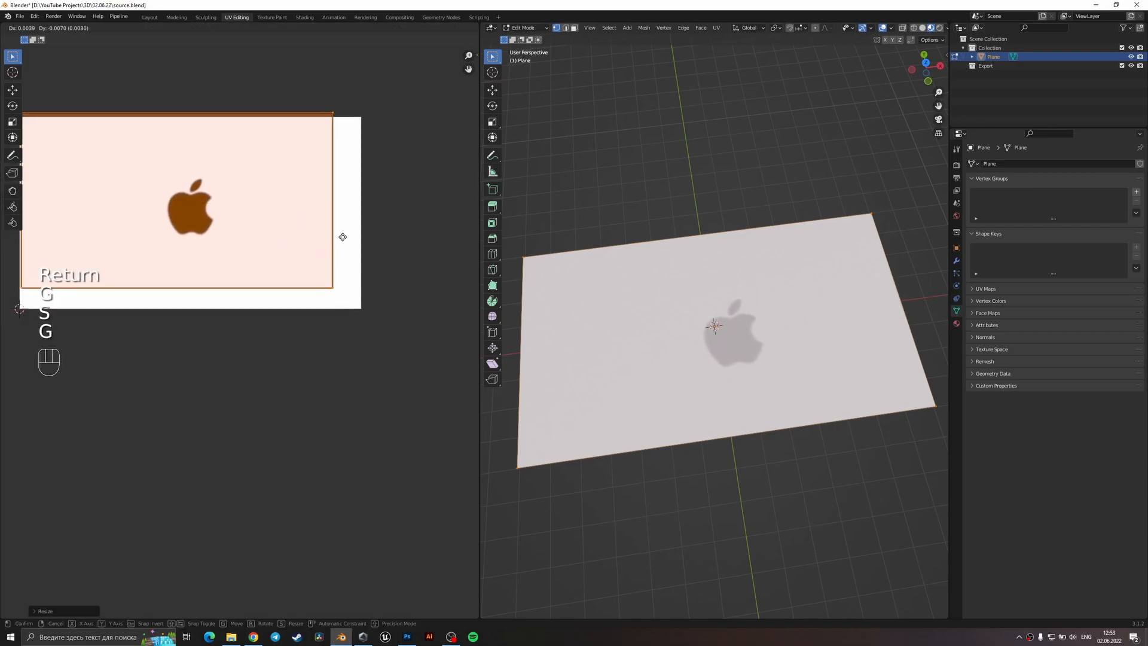
{"action": "left_click", "coordinate": [354, 256]}
{"action": "key", "text": "s"}
{"action": "left_click", "coordinate": [369, 249]}
- Adjust the UV island's position and scale until its lower-right corner lines up with the image's corner
{"action": "scroll", "coordinate": [389, 282], "scroll_direction": "up", "scroll_amount": 4}
{"action": "middle_click_drag", "start_coordinate": [371, 246], "coordinate": [274, 244], "text": "shift"}
{"action": "key", "text": "g"}
{"action": "left_click", "coordinate": [393, 243]}
{"action": "key", "text": "s"}
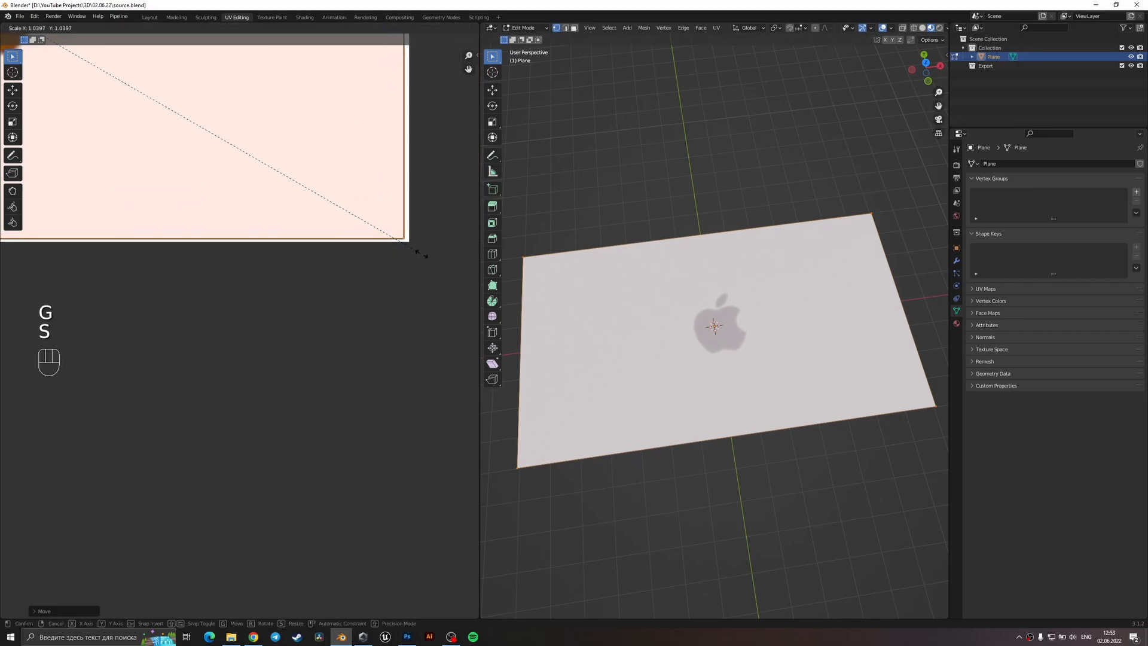
{"action": "left_click", "coordinate": [424, 255]}
{"action": "key", "text": "s"}
{"action": "left_click", "coordinate": [428, 257]}
{"action": "key", "text": "g"}
{"action": "left_click", "coordinate": [426, 254]}
{"action": "scroll", "coordinate": [359, 216], "scroll_direction": "down", "scroll_amount": 5}
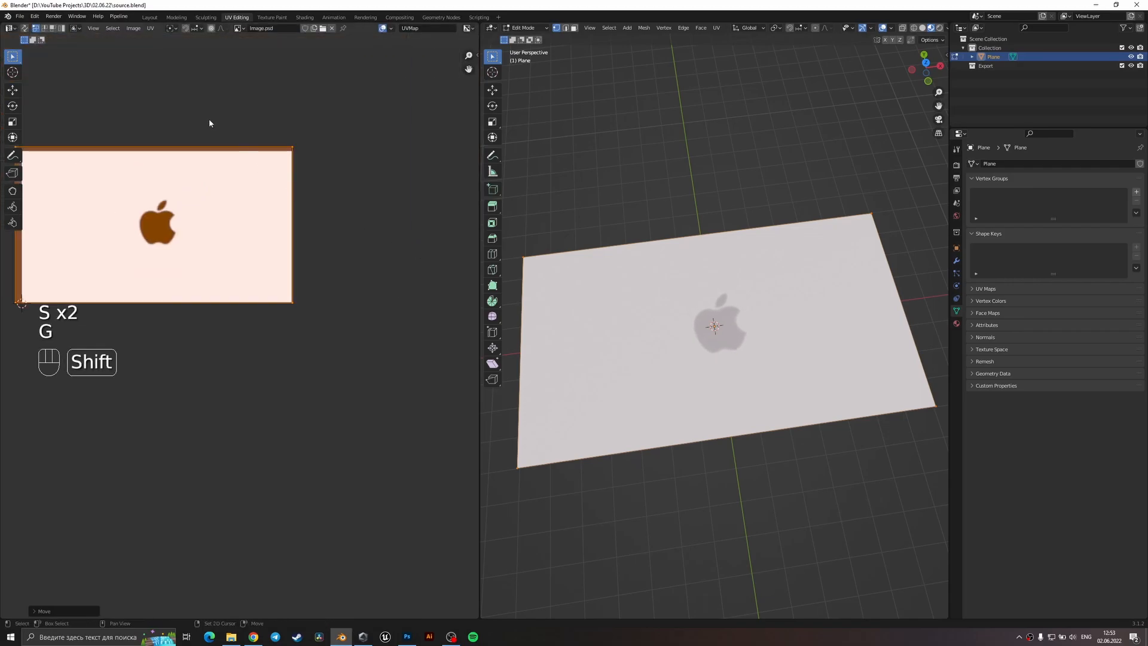
- Recentre the UV island on the logo image and scale it to match the image's outline on all sides
{"action": "middle_click_drag", "start_coordinate": [210, 123], "coordinate": [371, 159], "text": "shift"}
{"action": "key", "text": "s"}
{"action": "left_click", "coordinate": [425, 321]}
{"action": "scroll", "coordinate": [426, 321], "scroll_direction": "up", "scroll_amount": 1}
{"action": "middle_click_drag", "start_coordinate": [426, 321], "coordinate": [312, 284], "text": "shift"}
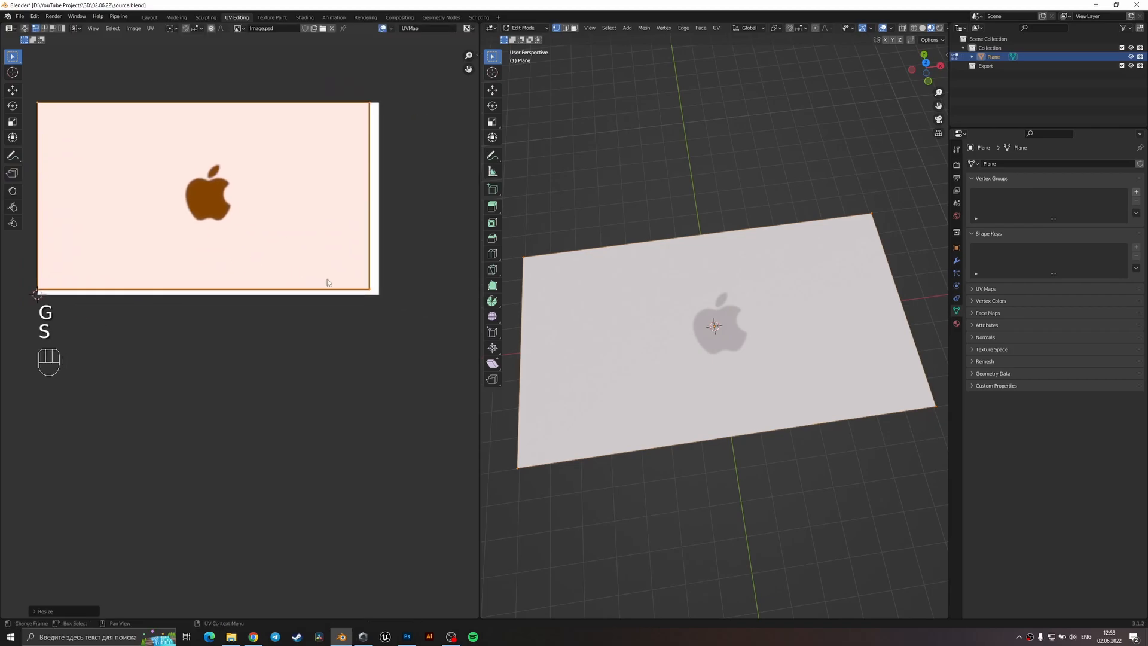
{"action": "key", "text": "g"}
{"action": "left_click", "coordinate": [360, 287]}
{"action": "key", "text": "s"}
{"action": "left_click", "coordinate": [406, 241]}
{"action": "middle_click_drag", "start_coordinate": [419, 265], "coordinate": [357, 253], "text": "shift"}
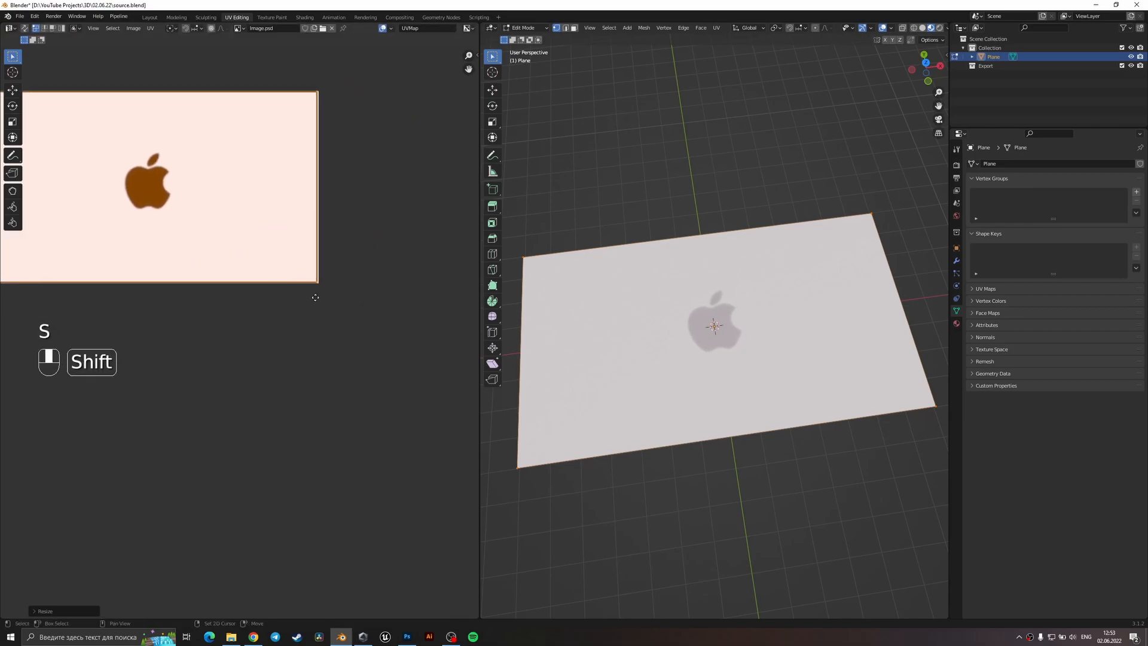
{"action": "key", "text": "s"}
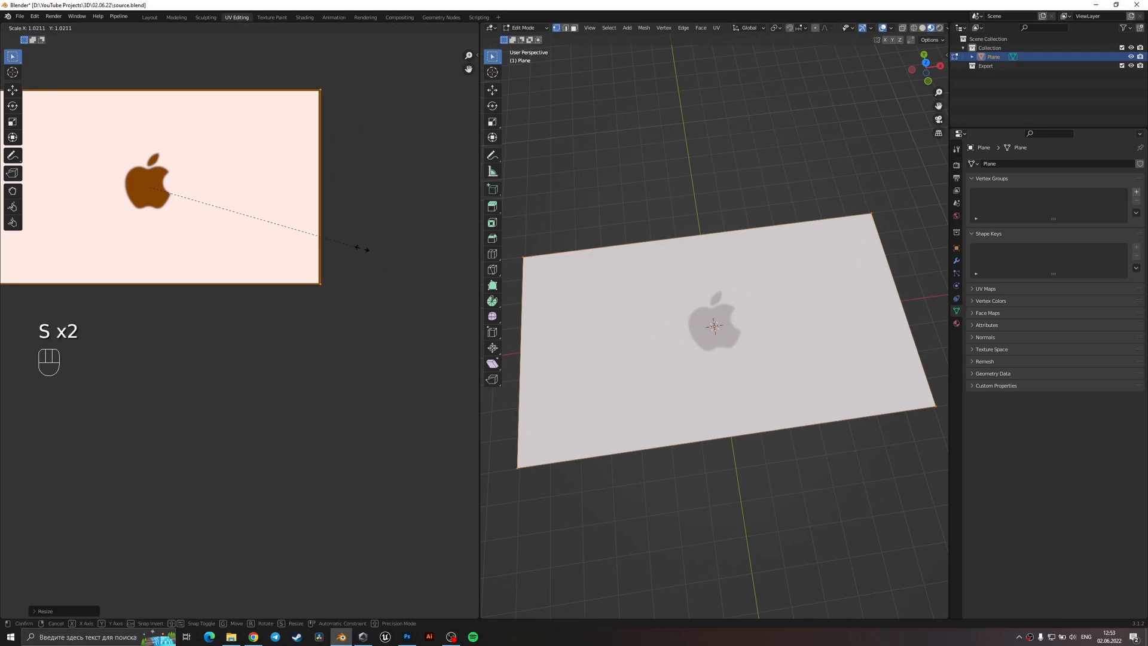
{"action": "left_click", "coordinate": [361, 249]}
- Make a final scale adjustment to the UV island against the image edges and return the plane to Object Mode
{"action": "scroll", "coordinate": [172, 195], "scroll_direction": "down", "scroll_amount": 2}
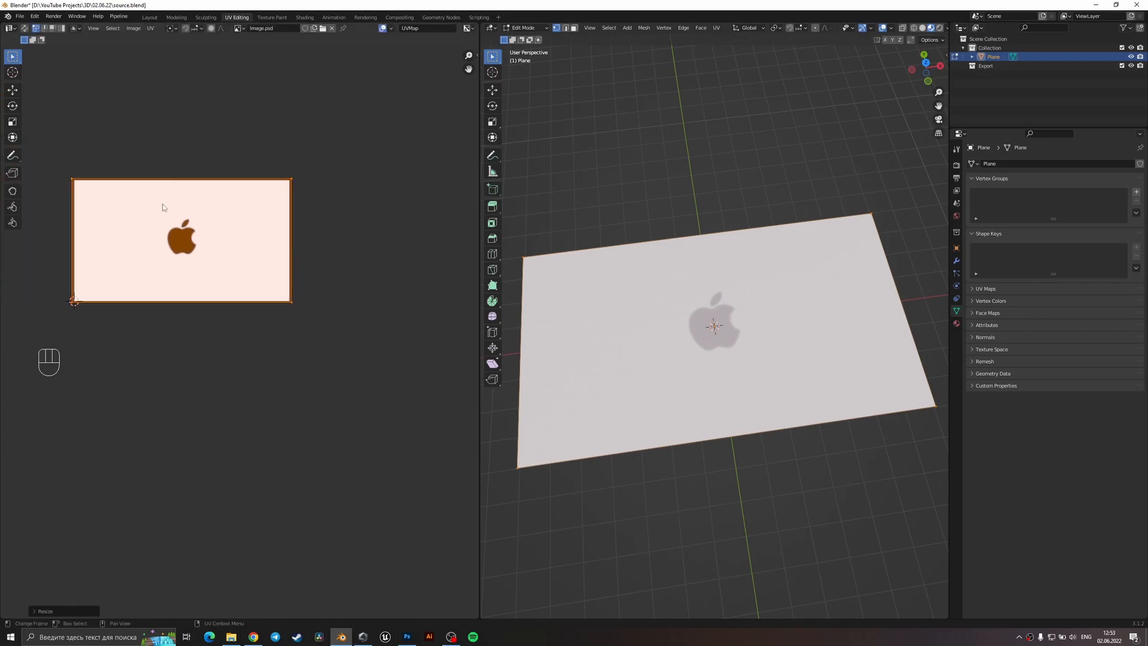
{"action": "scroll", "coordinate": [316, 279], "scroll_direction": "up", "scroll_amount": 2}
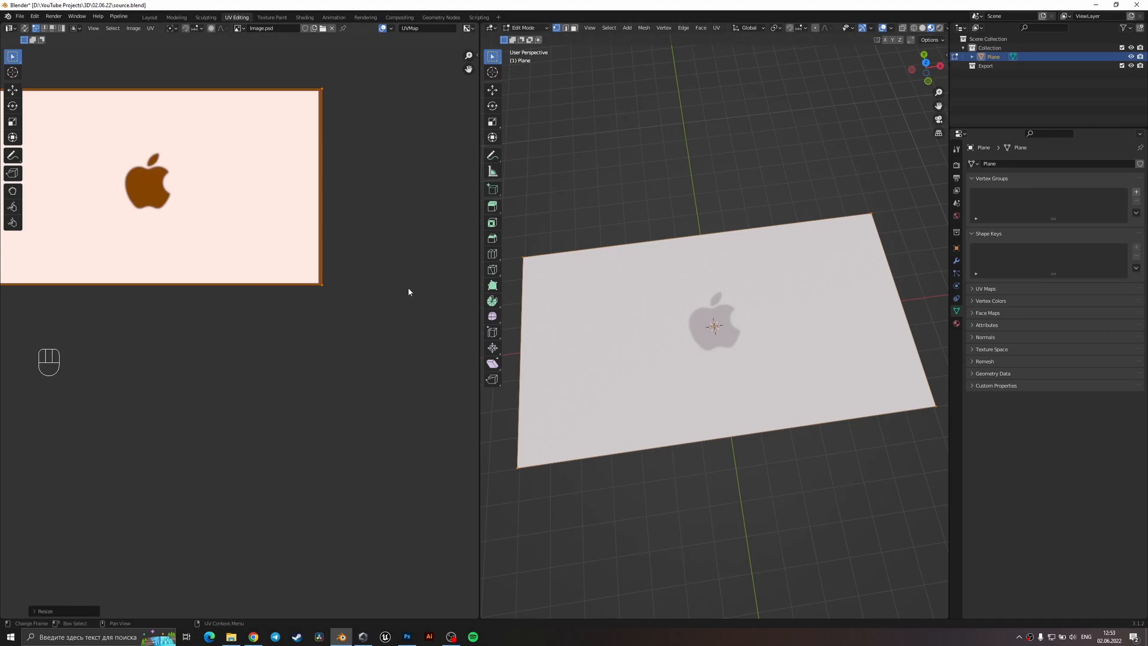
{"action": "key", "text": "s"}
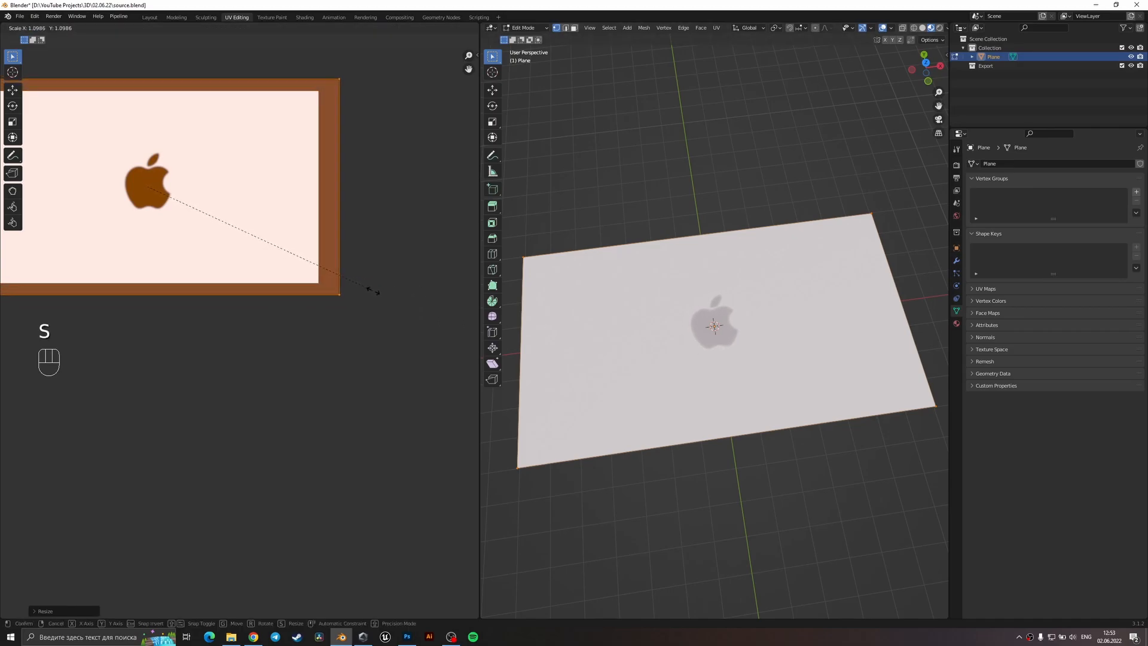
{"action": "left_click", "coordinate": [351, 284]}
{"action": "middle_click_drag", "start_coordinate": [633, 302], "coordinate": [644, 304]}
{"action": "key", "text": "Tab"}
- Try rotating the plane 180 degrees about the global X axis, and undo the rotation
{"action": "scroll", "coordinate": [735, 308], "scroll_direction": "up", "scroll_amount": 4}
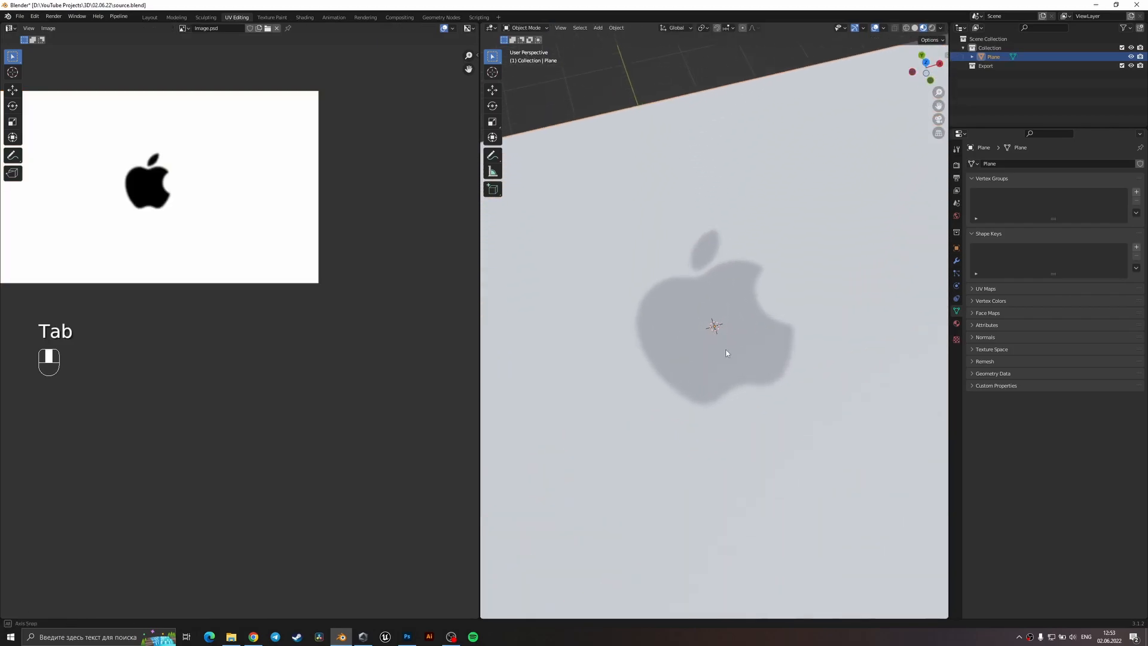
{"action": "scroll", "coordinate": [726, 352], "scroll_direction": "down", "scroll_amount": 5}
{"action": "mouse_move", "coordinate": [717, 314]}
{"action": "middle_mouse_down"}
{"action": "mouse_move", "coordinate": [720, 138]}
{"action": "mouse_move", "coordinate": [736, 273]}
{"action": "mouse_move", "coordinate": [813, 156]}
{"action": "middle_mouse_up"}
{"action": "mouse_move", "coordinate": [756, 320]}
{"action": "middle_mouse_down"}
{"action": "mouse_move", "coordinate": [779, 249]}
{"action": "mouse_move", "coordinate": [778, 324]}
{"action": "mouse_move", "coordinate": [763, 207]}
{"action": "mouse_move", "coordinate": [761, 343]}
{"action": "middle_mouse_up"}
{"action": "key", "text": "r"}
{"action": "key", "text": "z"}
{"action": "right_click", "coordinate": [761, 342]}
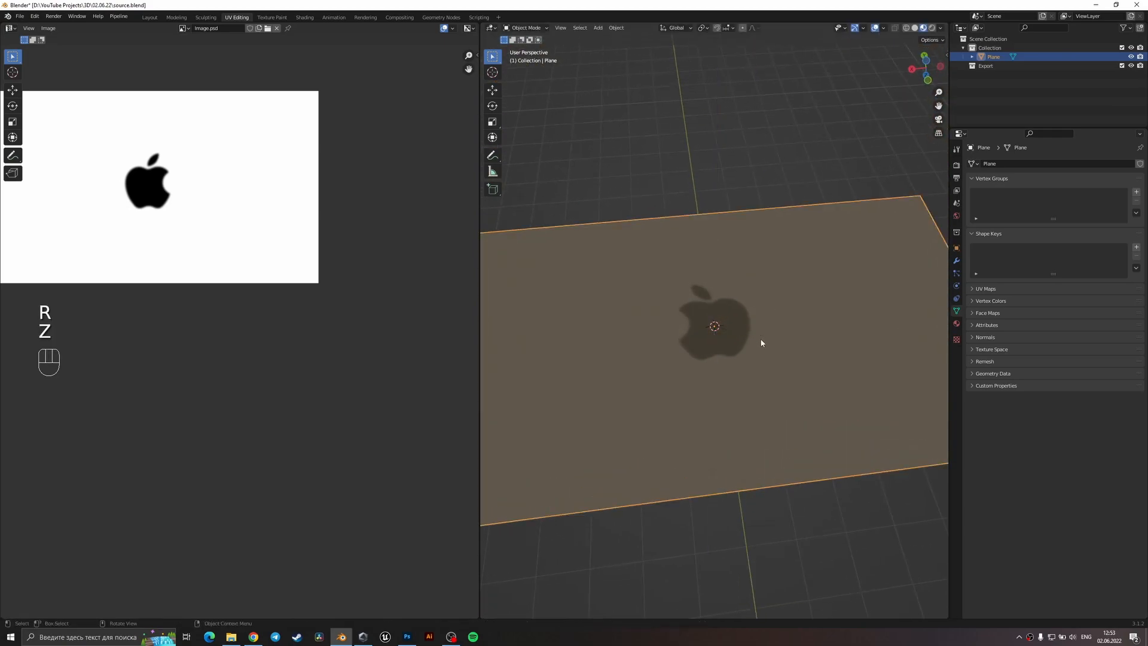
{"action": "scroll", "coordinate": [762, 342], "scroll_direction": "down", "scroll_amount": 4}
{"action": "key", "text": "r"}
{"action": "type", "text": "x"}
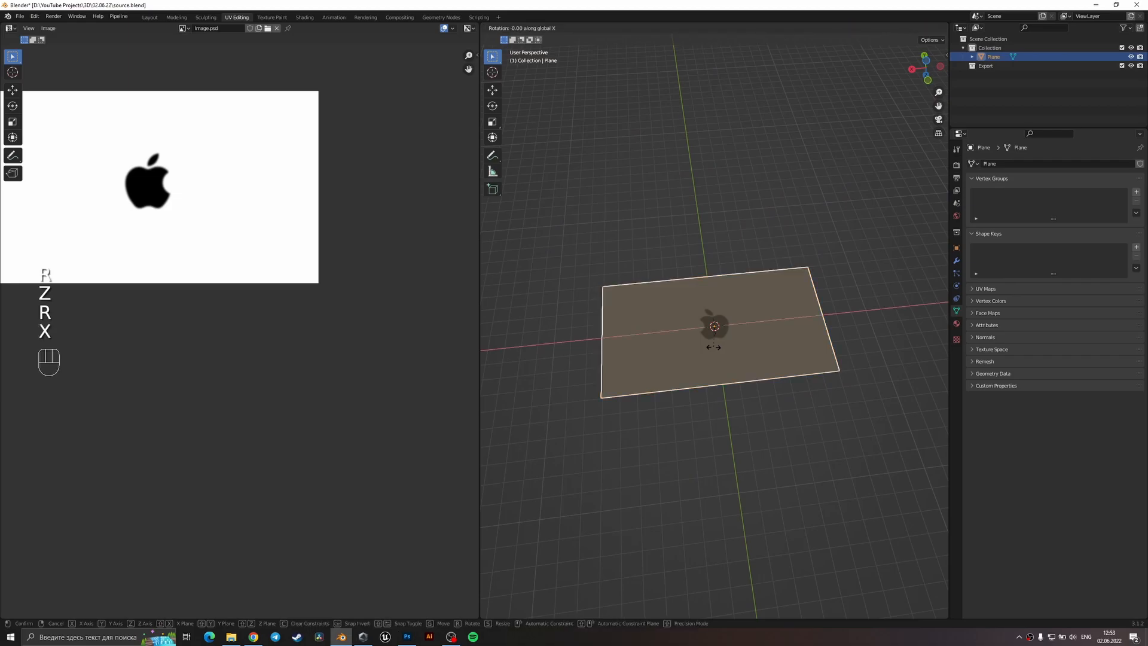
{"action": "type", "text": "180"}
{"action": "key", "text": "Return"}
{"action": "key", "text": "ctrl+z"}
- Save the source.blend file
{"action": "middle_click_drag", "start_coordinate": [730, 347], "coordinate": [733, 413]}
{"action": "scroll", "coordinate": [326, 284], "scroll_direction": "down", "scroll_amount": 3}
{"action": "mouse_move", "coordinate": [730, 305]}
{"action": "middle_mouse_down"}
{"action": "mouse_move", "coordinate": [745, 305]}
{"action": "mouse_move", "coordinate": [724, 305]}
{"action": "middle_mouse_up"}
{"action": "key", "text": "ctrl+s"}
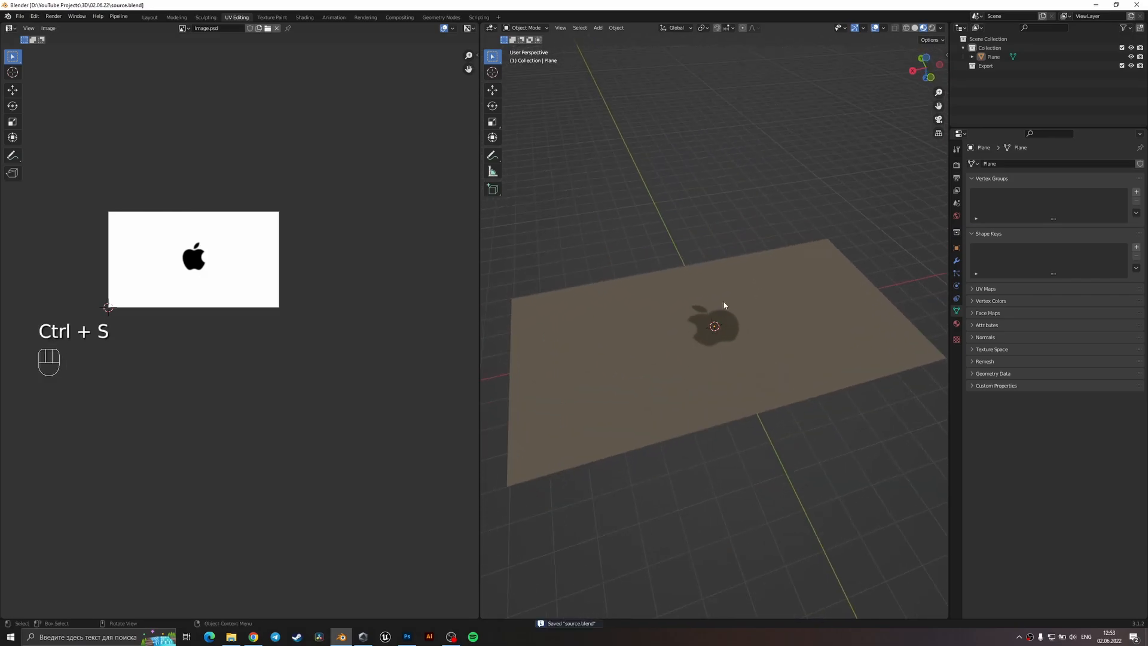
- In the Shading workspace, add Texture Coordinate and Mapping nodes linked to the logo's image texture node
{"action": "left_click", "coordinate": [304, 18]}
{"action": "mouse_move", "coordinate": [596, 396]}
{"action": "middle_mouse_down"}
{"action": "mouse_move", "coordinate": [607, 377]}
{"action": "mouse_move", "coordinate": [648, 390]}
{"action": "middle_mouse_up"}
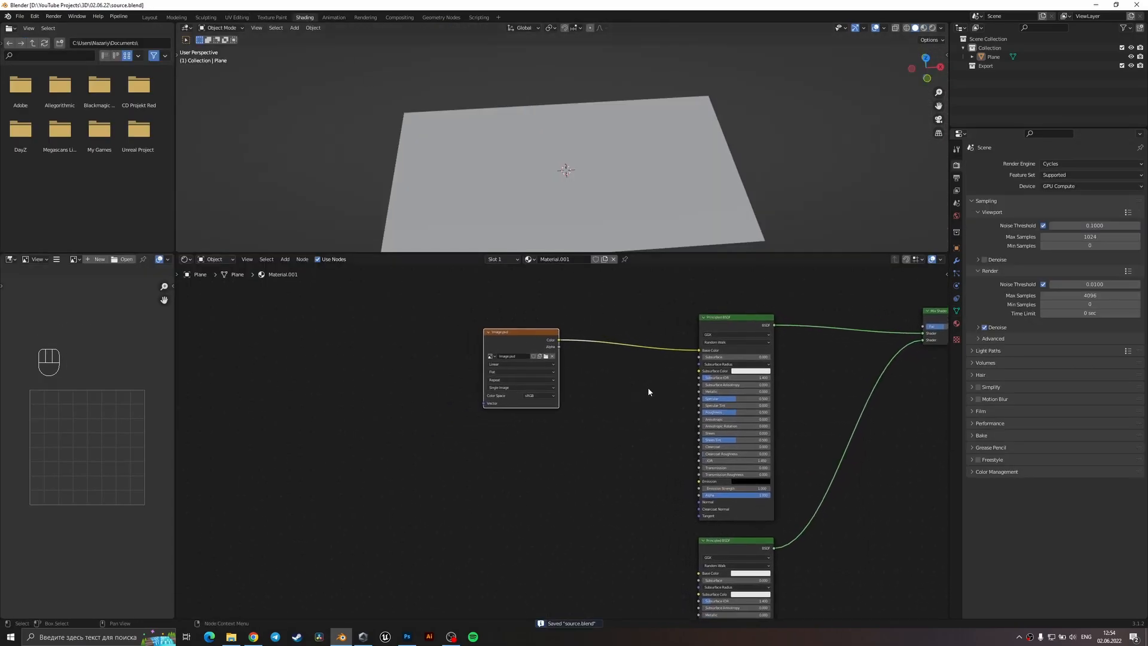
{"action": "key", "text": "ctrl+t"}
{"action": "middle_click_drag", "start_coordinate": [509, 389], "coordinate": [647, 390]}
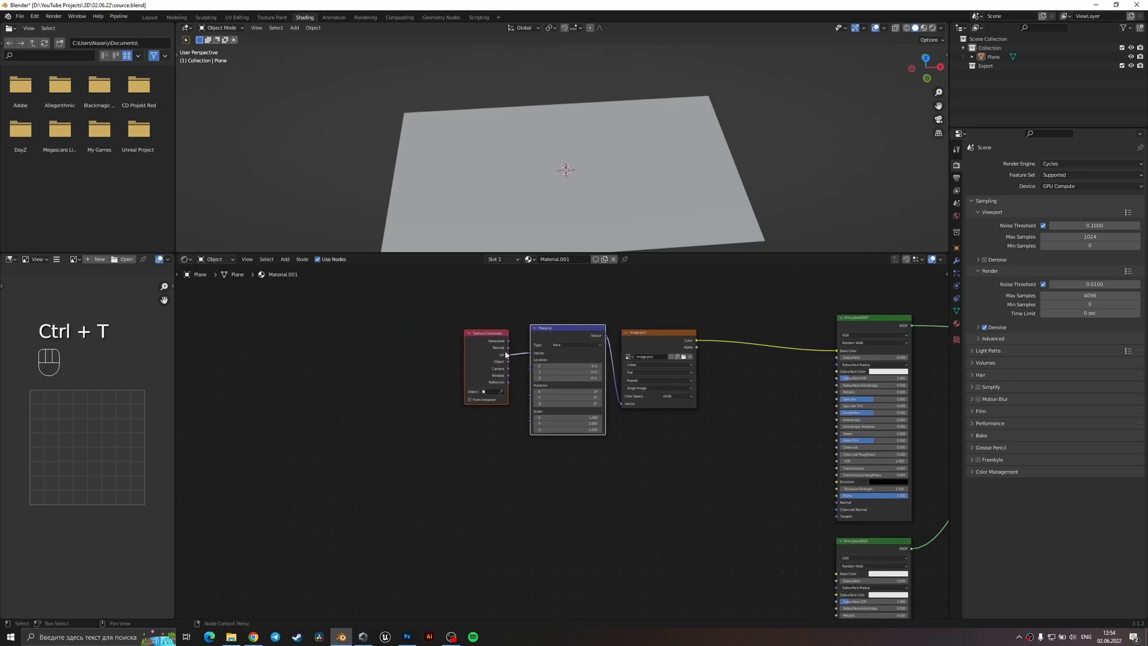
- Look up the Node Wrangler add-on in the preferences and close them
{"action": "left_click", "coordinate": [31, 21]}
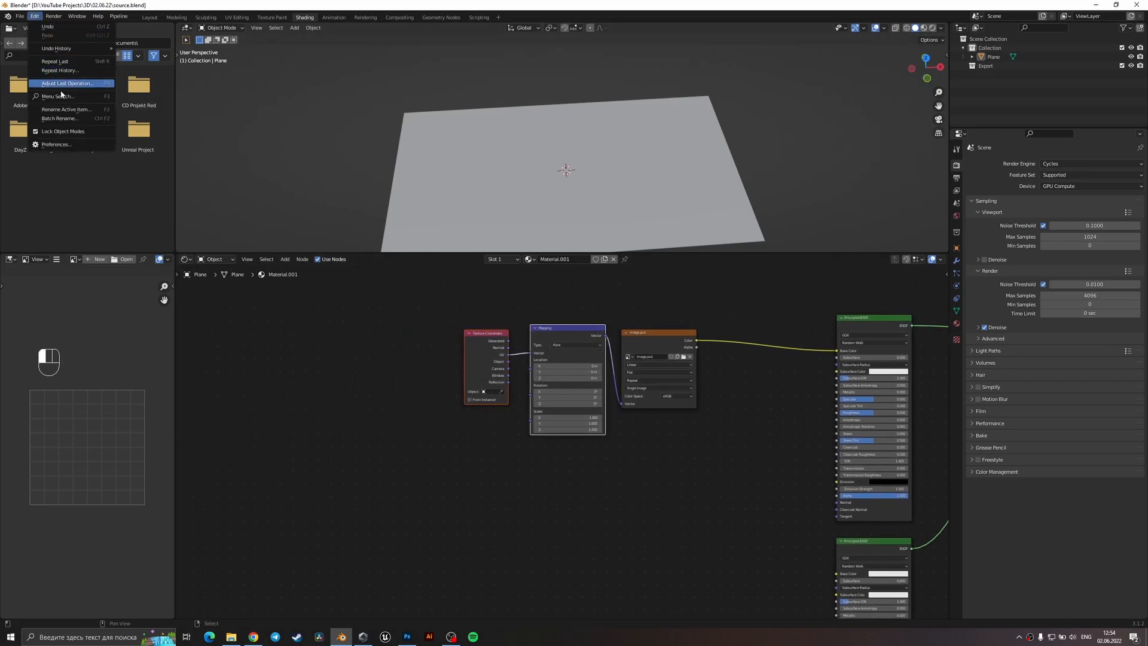
{"action": "left_click", "coordinate": [66, 136]}
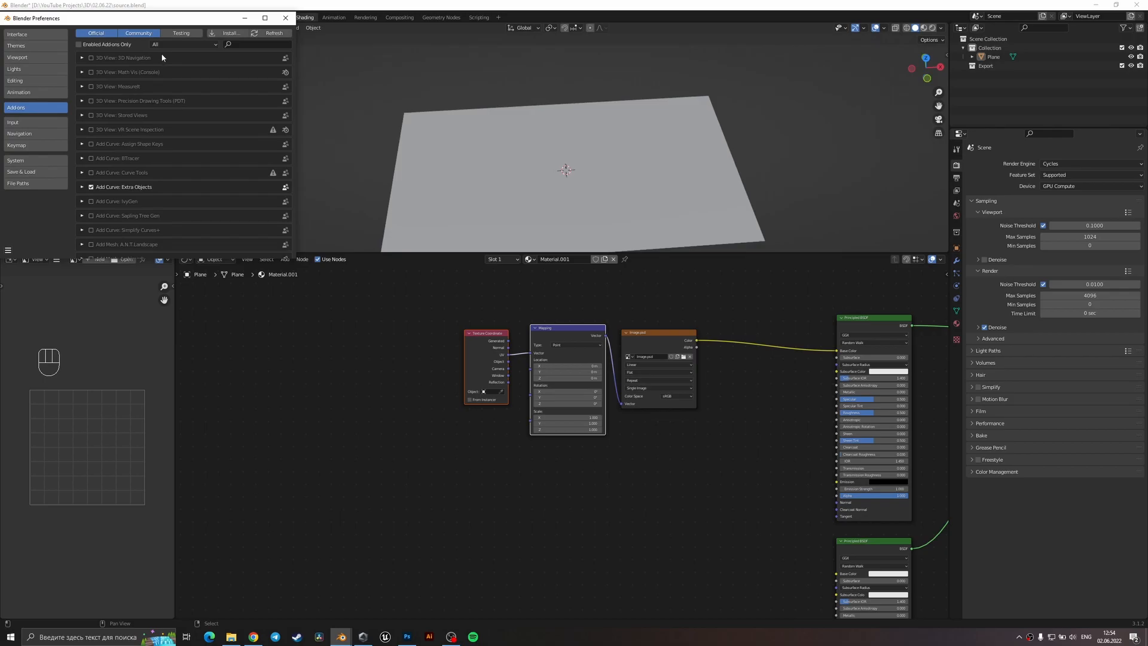
{"action": "left_click", "coordinate": [250, 49]}
{"action": "type", "text": "no"}
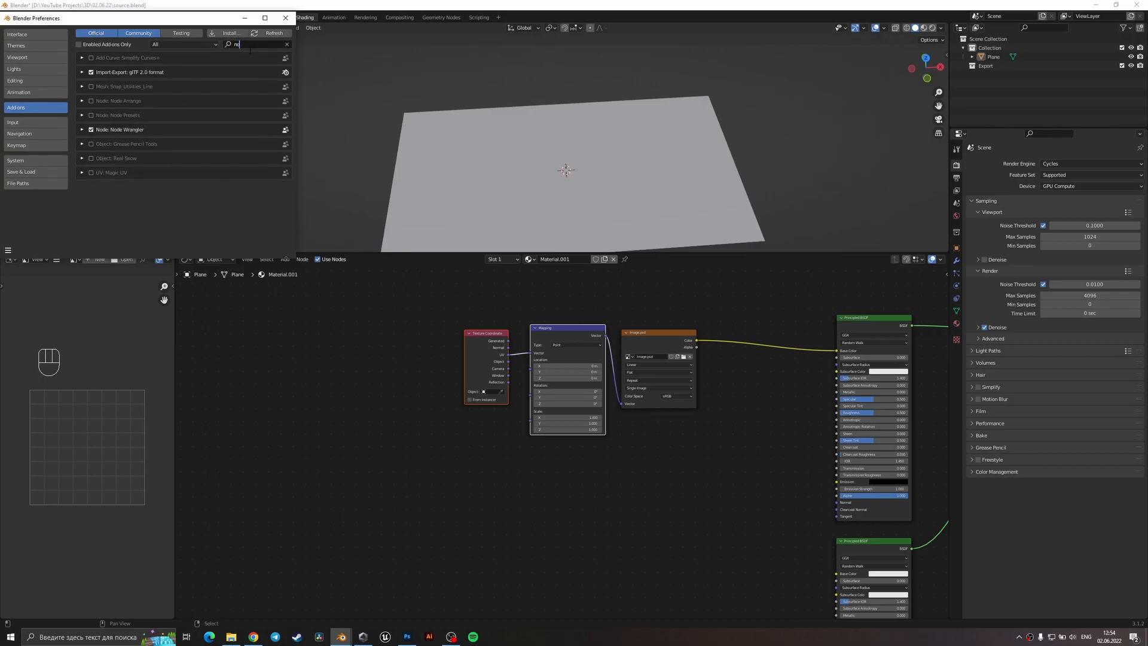
{"action": "left_click", "coordinate": [291, 23]}
- Move the second Principled BSDF node aside and connect the image texture's Color output to its Base Color
{"action": "scroll", "coordinate": [475, 329], "scroll_direction": "up", "scroll_amount": 1}
{"action": "middle_click_drag", "start_coordinate": [475, 330], "coordinate": [395, 384]}
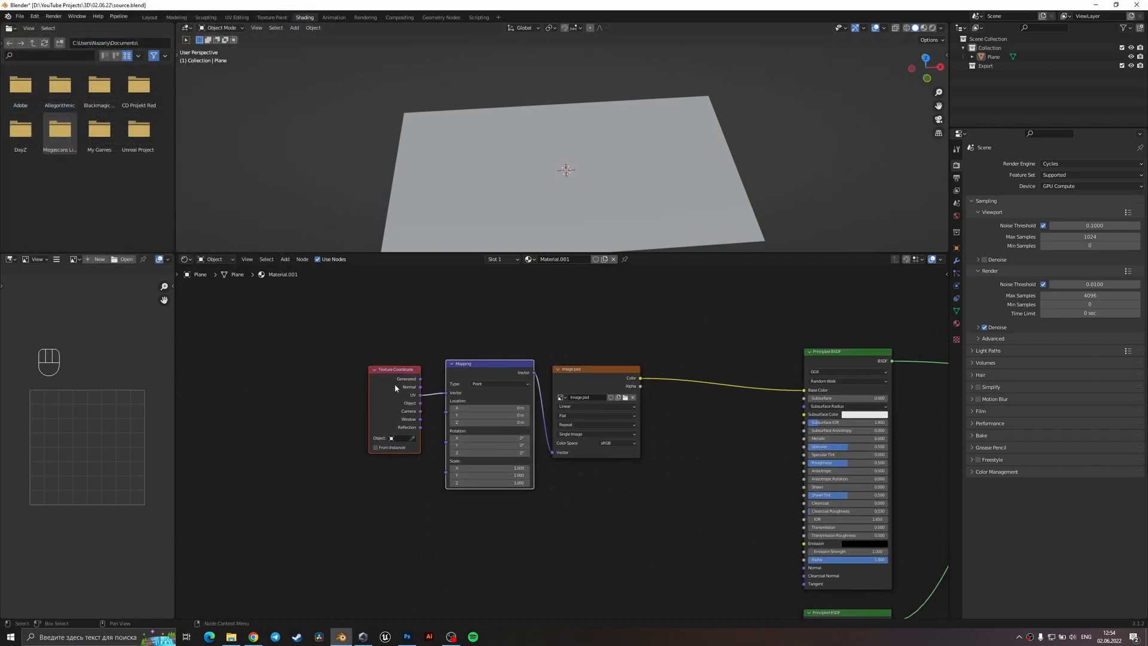
{"action": "left_click", "coordinate": [565, 380]}
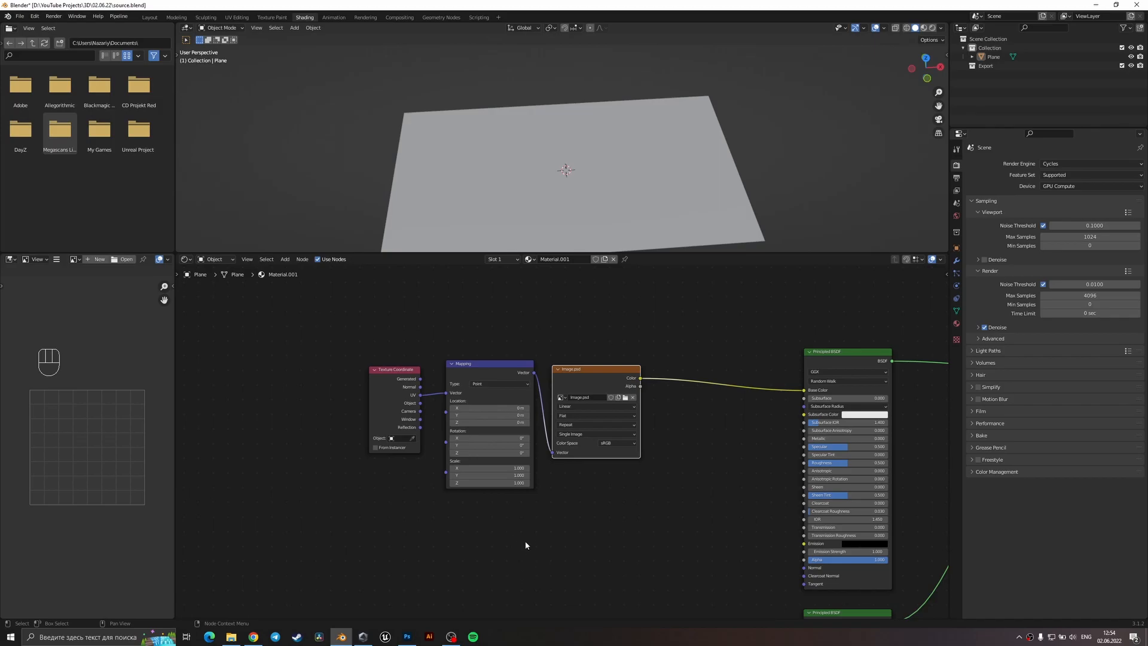
{"action": "middle_click_drag", "start_coordinate": [527, 534], "coordinate": [555, 494]}
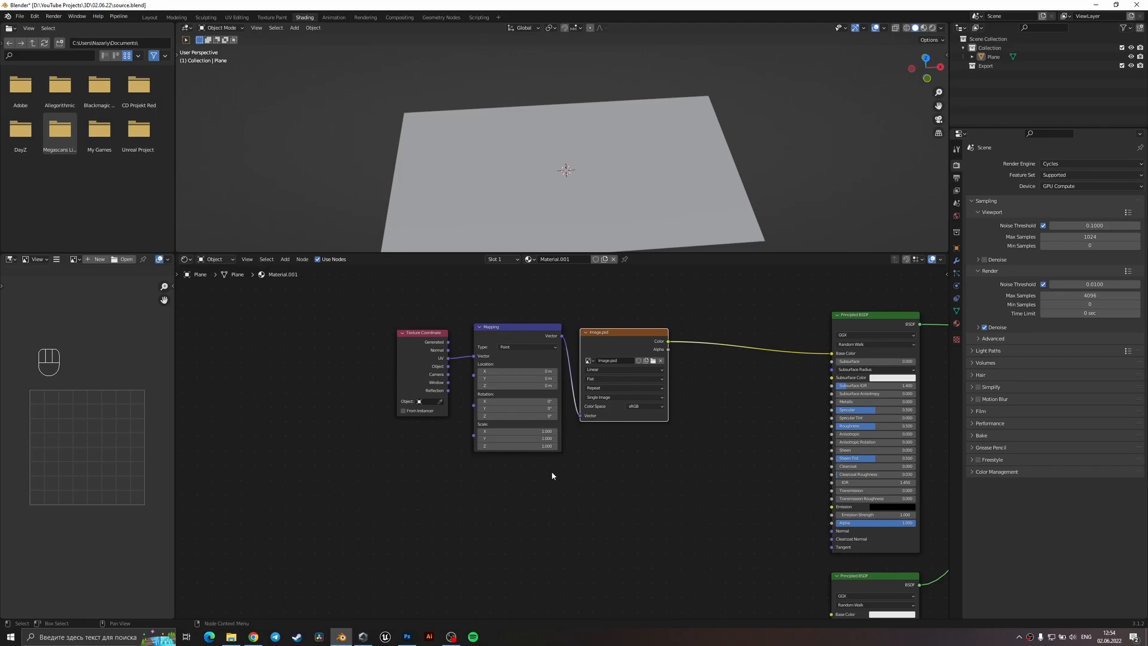
{"action": "scroll", "coordinate": [551, 472], "scroll_direction": "down", "scroll_amount": 4}
{"action": "middle_click_drag", "start_coordinate": [587, 501], "coordinate": [504, 449]}
{"action": "middle_click_drag", "start_coordinate": [673, 442], "coordinate": [614, 422]}
{"action": "left_click_drag", "start_coordinate": [646, 480], "coordinate": [718, 473]}
{"action": "left_click_drag", "start_coordinate": [501, 302], "coordinate": [689, 498]}
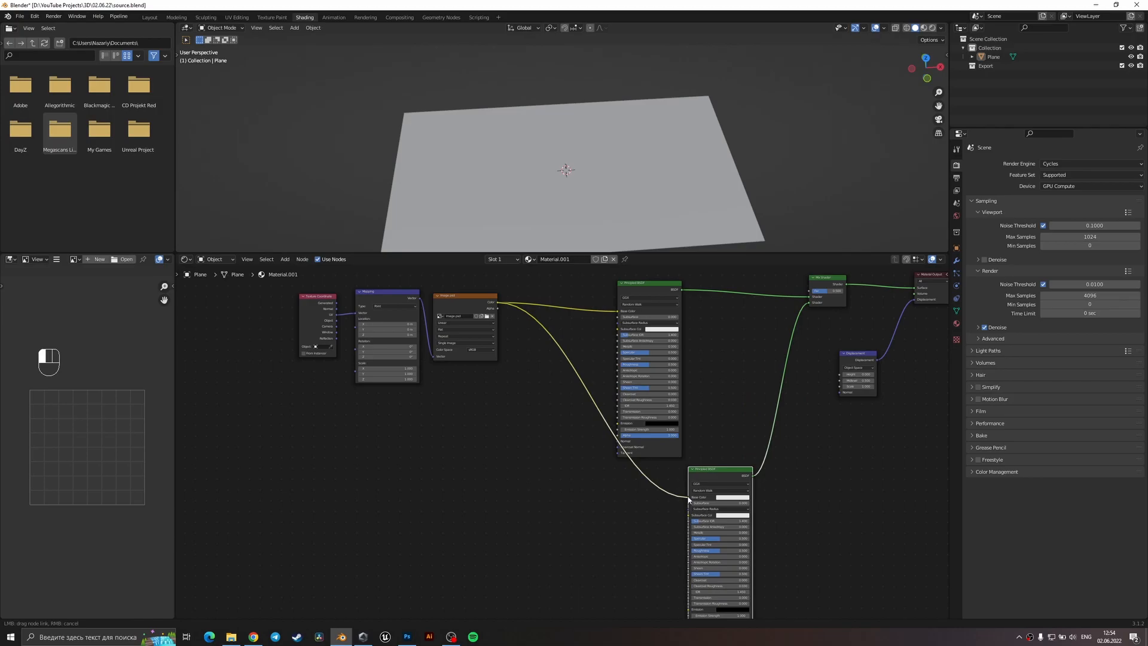
{"action": "left_click_drag", "start_coordinate": [689, 498], "coordinate": [688, 498]}
- Switch the 3D viewport to Material Preview and examine the logo on the plane
{"action": "scroll", "coordinate": [657, 454], "scroll_direction": "down", "scroll_amount": 2}
{"action": "mouse_move", "coordinate": [554, 117]}
{"action": "middle_mouse_down"}
{"action": "mouse_move", "coordinate": [605, 80]}
{"action": "mouse_move", "coordinate": [584, 223]}
{"action": "middle_mouse_up"}
{"action": "key", "text": "z"}
{"action": "key", "text": "z"}
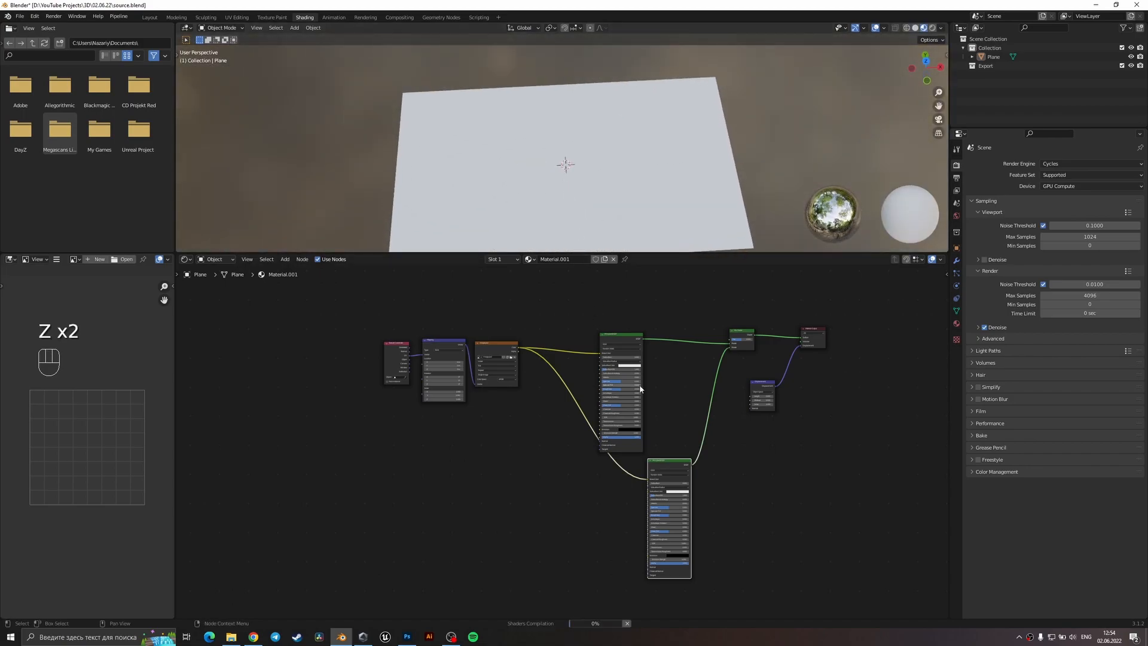
{"action": "middle_click_drag", "start_coordinate": [646, 384], "coordinate": [661, 371]}
{"action": "middle_click_drag", "start_coordinate": [600, 447], "coordinate": [596, 422]}
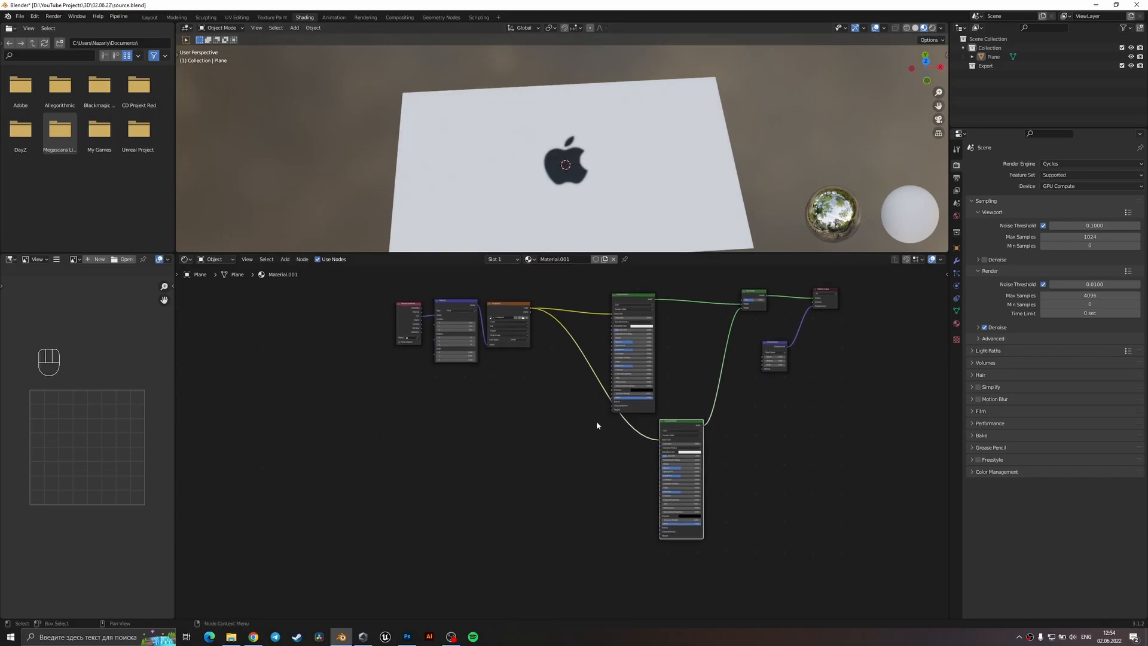
{"action": "middle_click_drag", "start_coordinate": [552, 135], "coordinate": [570, 170]}
{"action": "scroll", "coordinate": [569, 170], "scroll_direction": "up", "scroll_amount": 3}
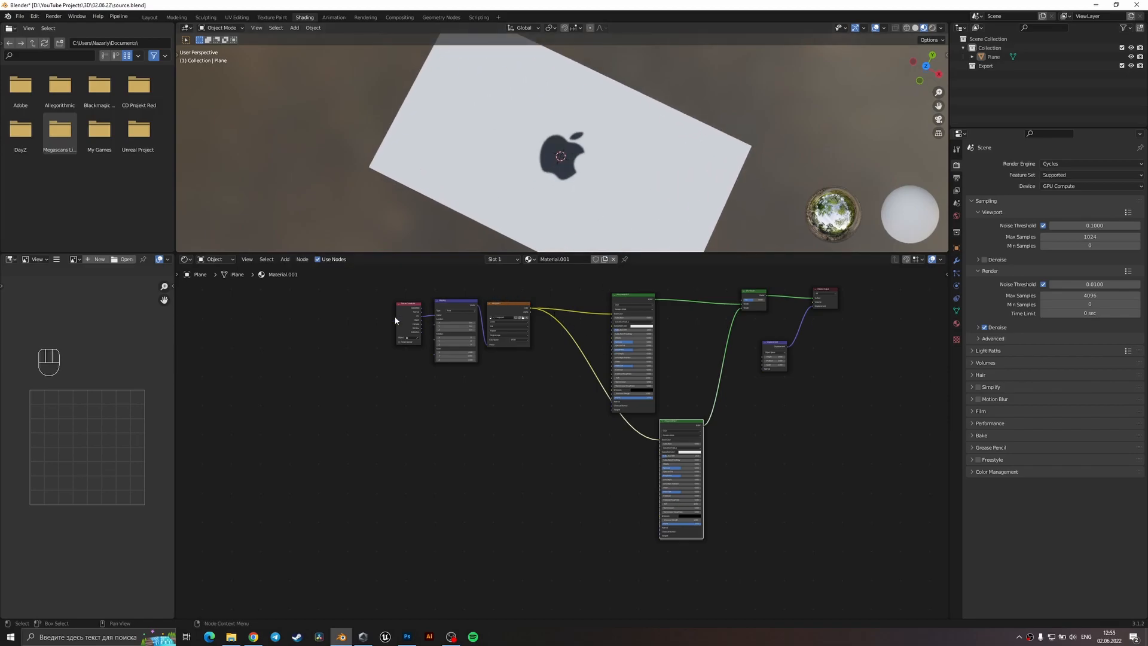
- Select the Texture Coordinate, Mapping and image texture nodes and move them farther from the Principled BSDF nodes
{"action": "scroll", "coordinate": [508, 308], "scroll_direction": "up", "scroll_amount": 1}
{"action": "middle_click_drag", "start_coordinate": [516, 312], "coordinate": [566, 382]}
{"action": "scroll", "coordinate": [565, 381], "scroll_direction": "up", "scroll_amount": 8}
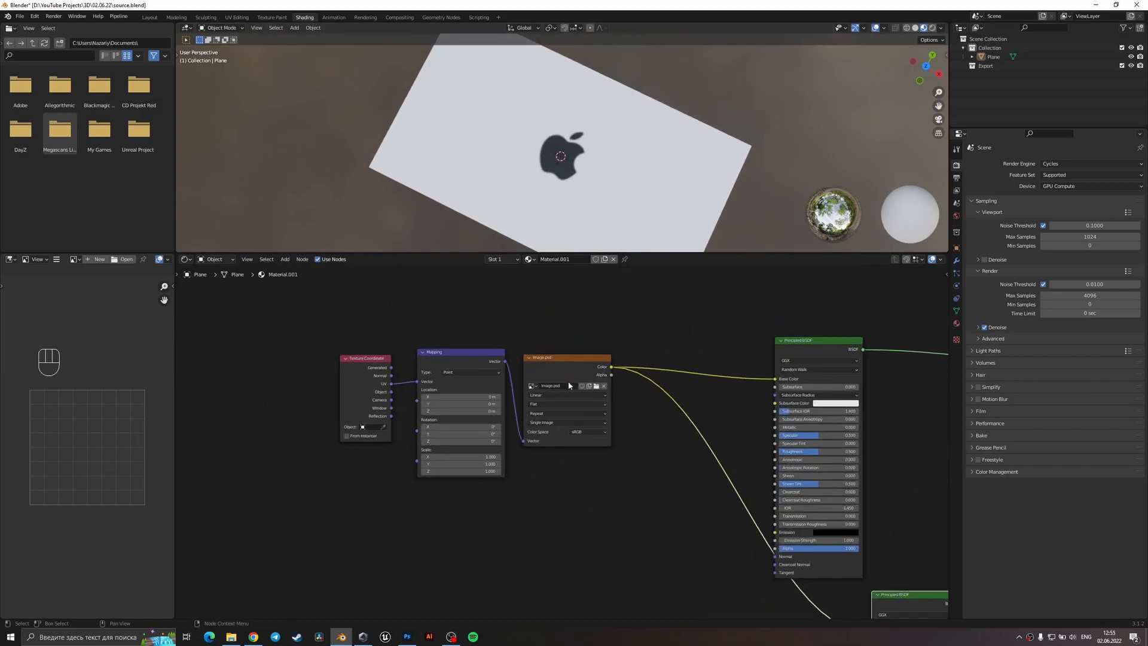
{"action": "scroll", "coordinate": [566, 382], "scroll_direction": "down", "scroll_amount": 6}
{"action": "middle_click_drag", "start_coordinate": [626, 456], "coordinate": [664, 348]}
{"action": "scroll", "coordinate": [582, 394], "scroll_direction": "down", "scroll_amount": 1}
{"action": "scroll", "coordinate": [646, 368], "scroll_direction": "up", "scroll_amount": 1}
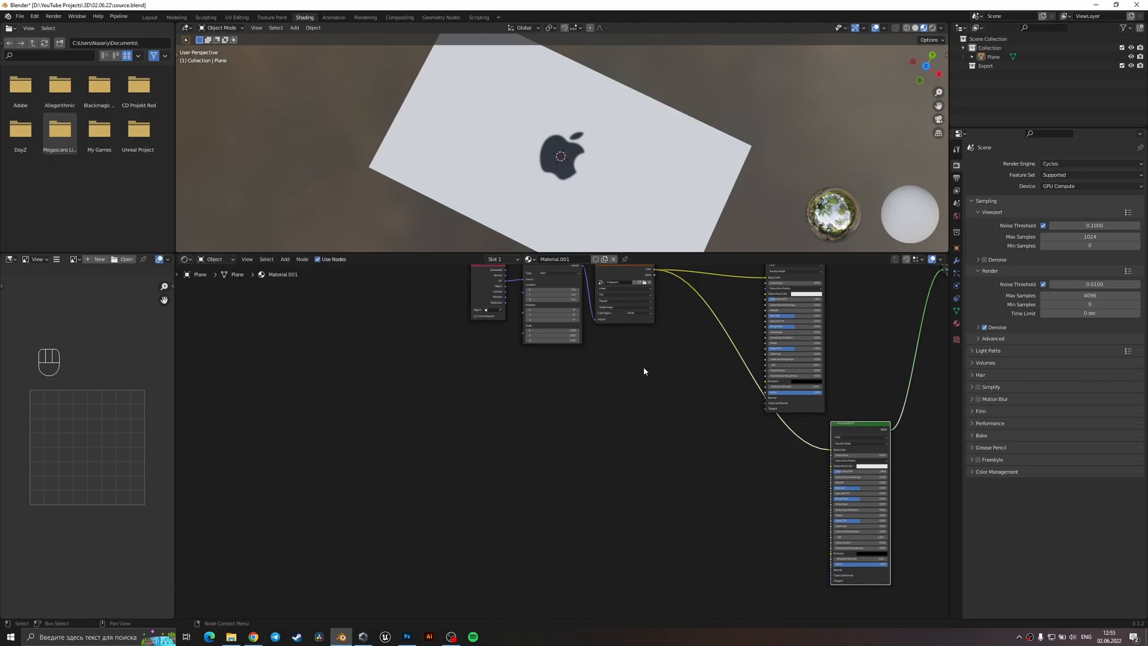
{"action": "middle_click_drag", "start_coordinate": [619, 334], "coordinate": [621, 388]}
{"action": "left_click", "coordinate": [620, 323]}
{"action": "left_click_drag", "start_coordinate": [685, 473], "coordinate": [436, 314]}
{"action": "left_click_drag", "start_coordinate": [622, 320], "coordinate": [490, 322]}
{"action": "middle_click_drag", "start_coordinate": [570, 368], "coordinate": [529, 351]}
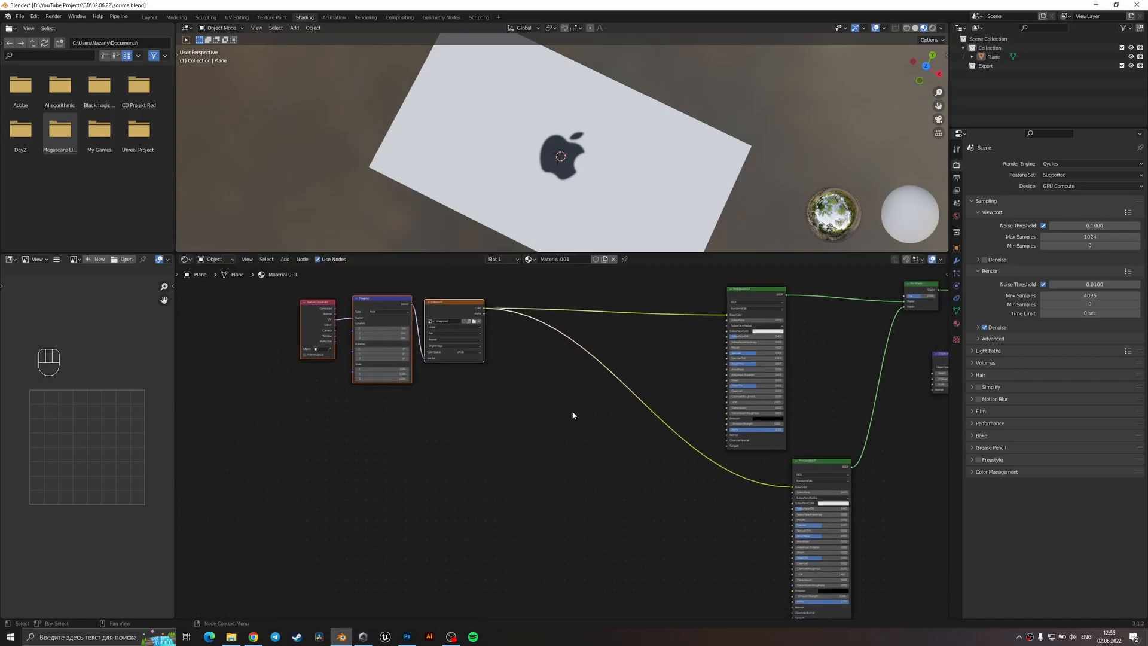
{"action": "middle_click_drag", "start_coordinate": [573, 412], "coordinate": [516, 410]}
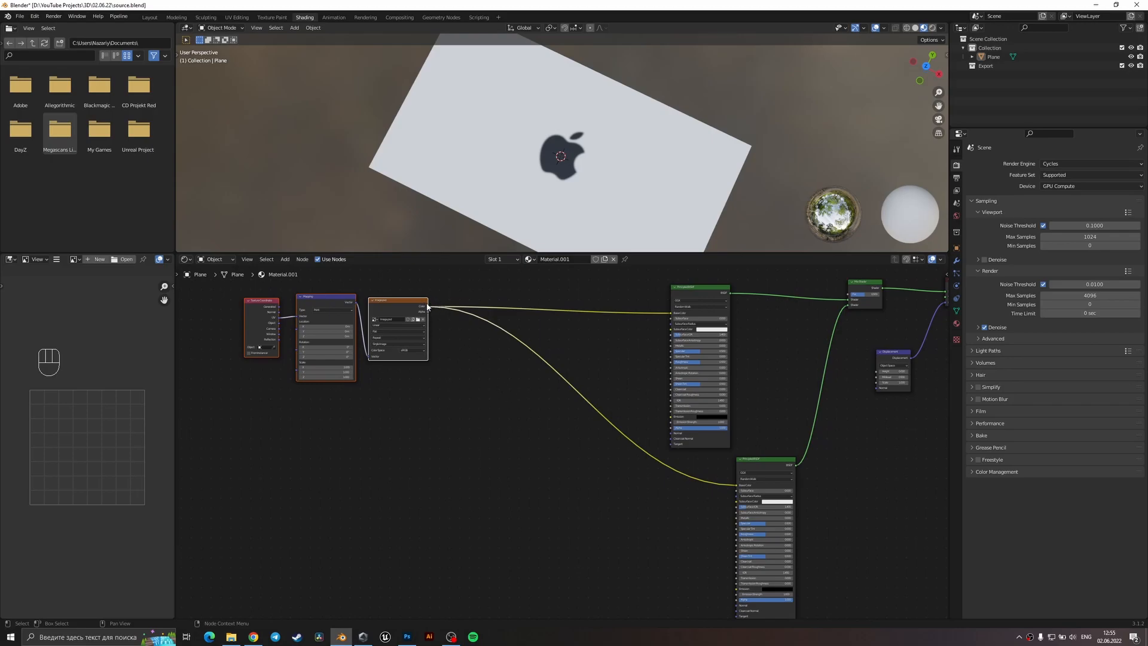
{"action": "left_click_drag", "start_coordinate": [429, 307], "coordinate": [494, 397]}
{"action": "type", "text": "c"}
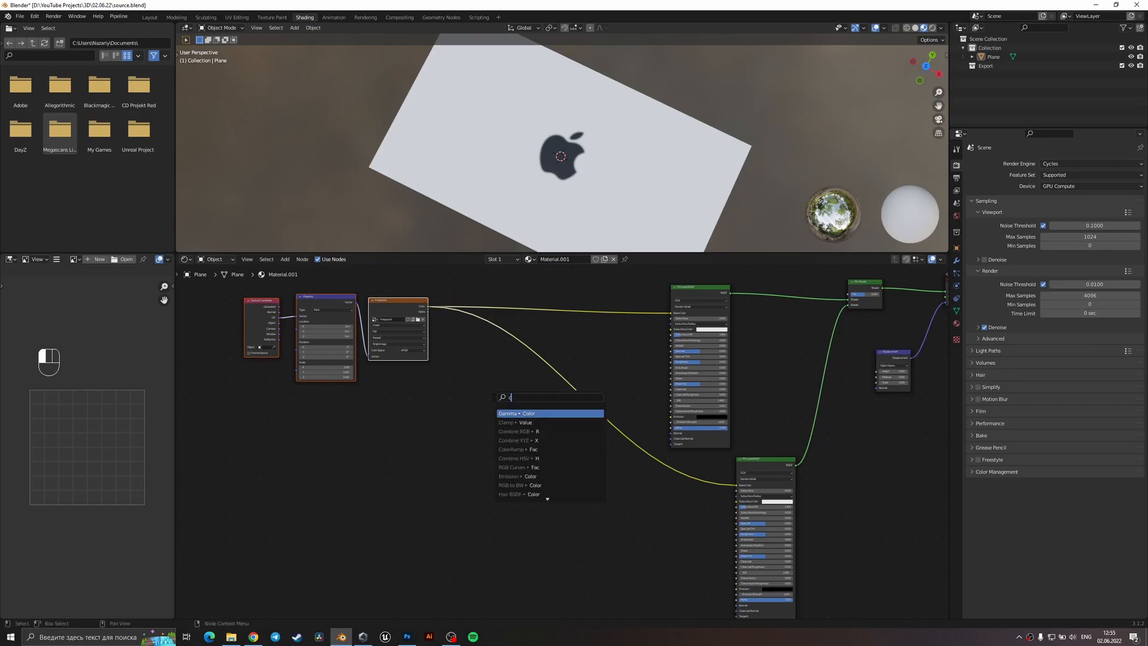
{"action": "key", "text": "Escape"}
- Add a ColorRamp node below the image texture and connect the image texture's Color output to its Fac input
{"action": "key", "text": "shift+a"}
{"action": "type", "text": "c0c"}
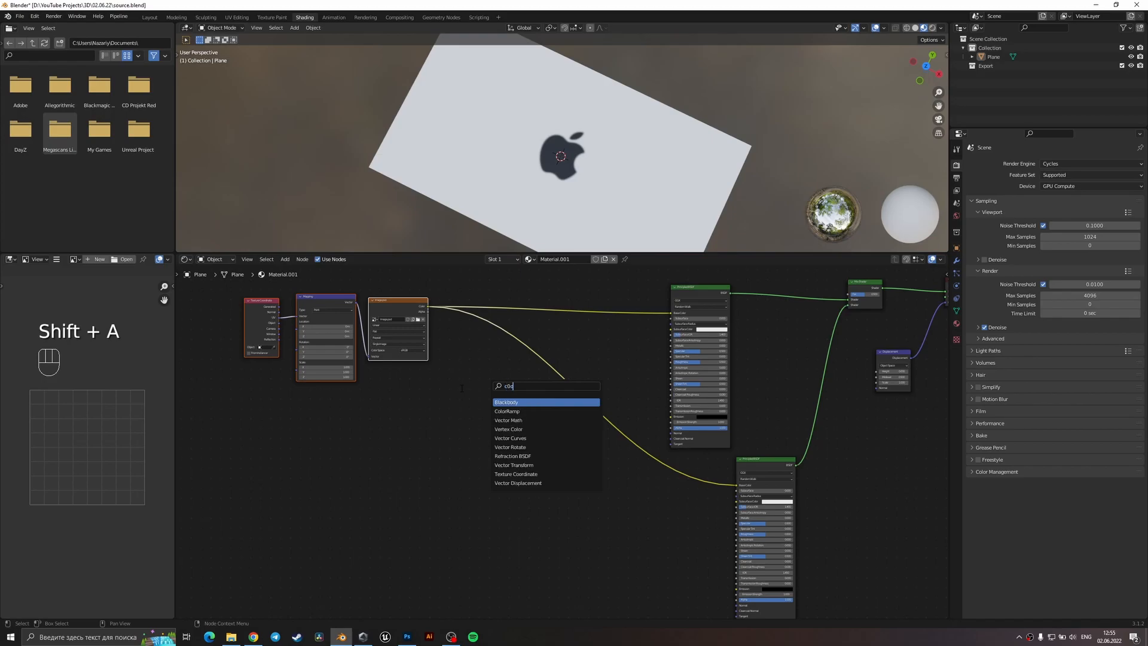
{"action": "key", "text": "BackSpace"}
{"action": "key", "text": "BackSpace"}
{"action": "type", "text": "olo"}
{"action": "key", "text": "Return"}
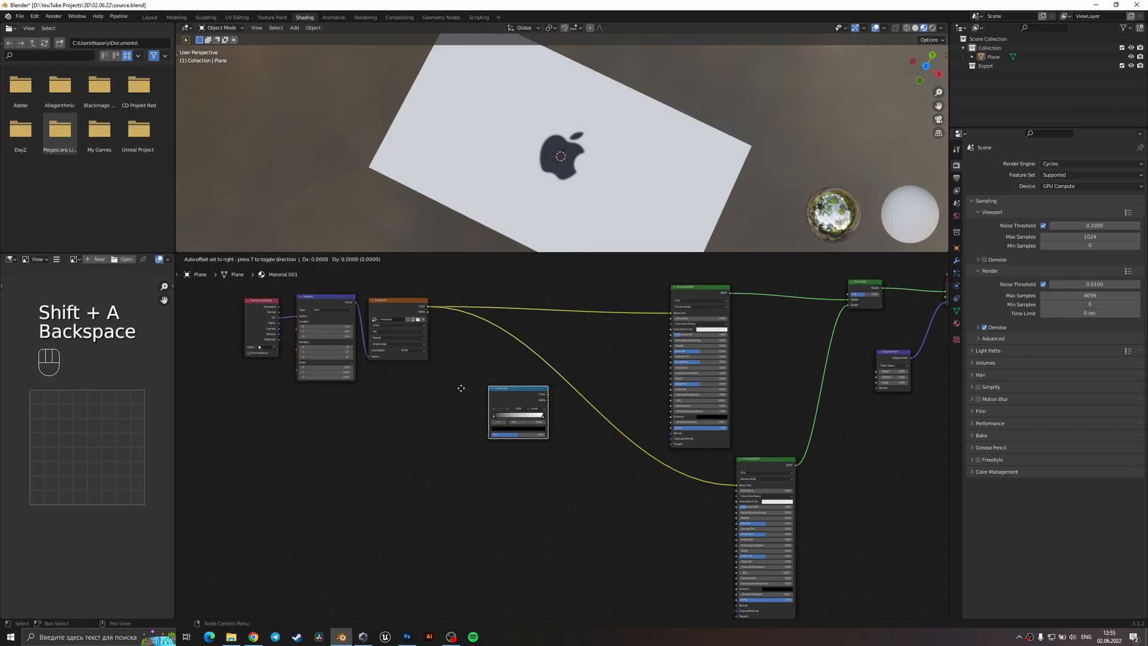
{"action": "left_click", "coordinate": [473, 406]}
{"action": "left_click_drag", "start_coordinate": [428, 307], "coordinate": [501, 452]}
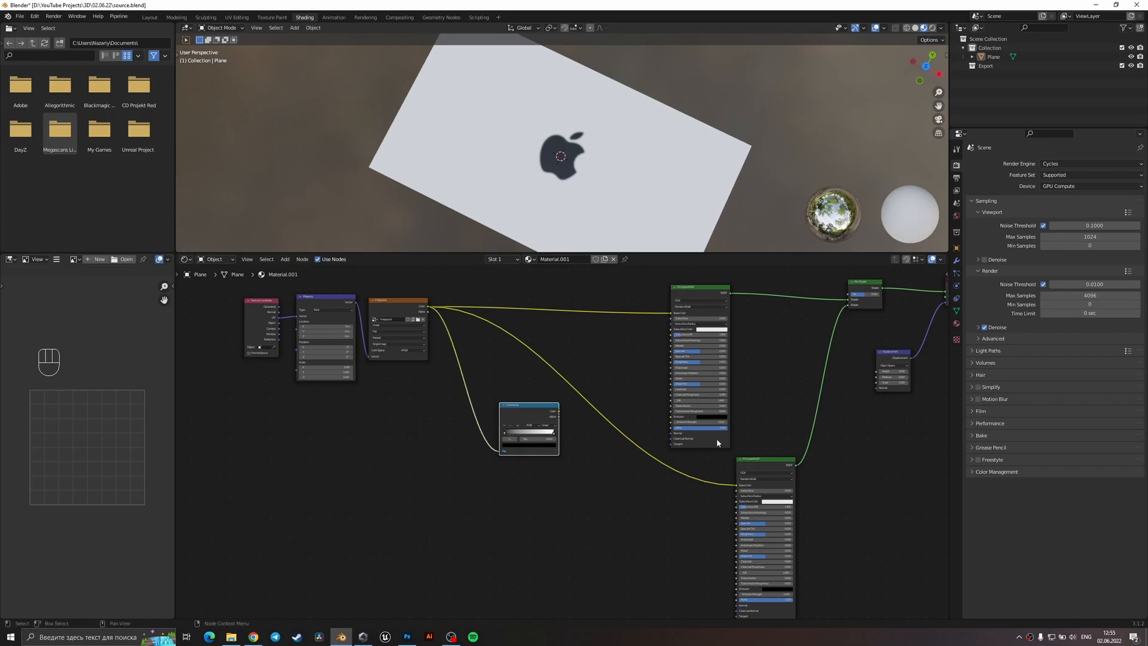
- Set the image texture's color space to Non-Color
{"action": "middle_click_drag", "start_coordinate": [744, 416], "coordinate": [646, 404]}
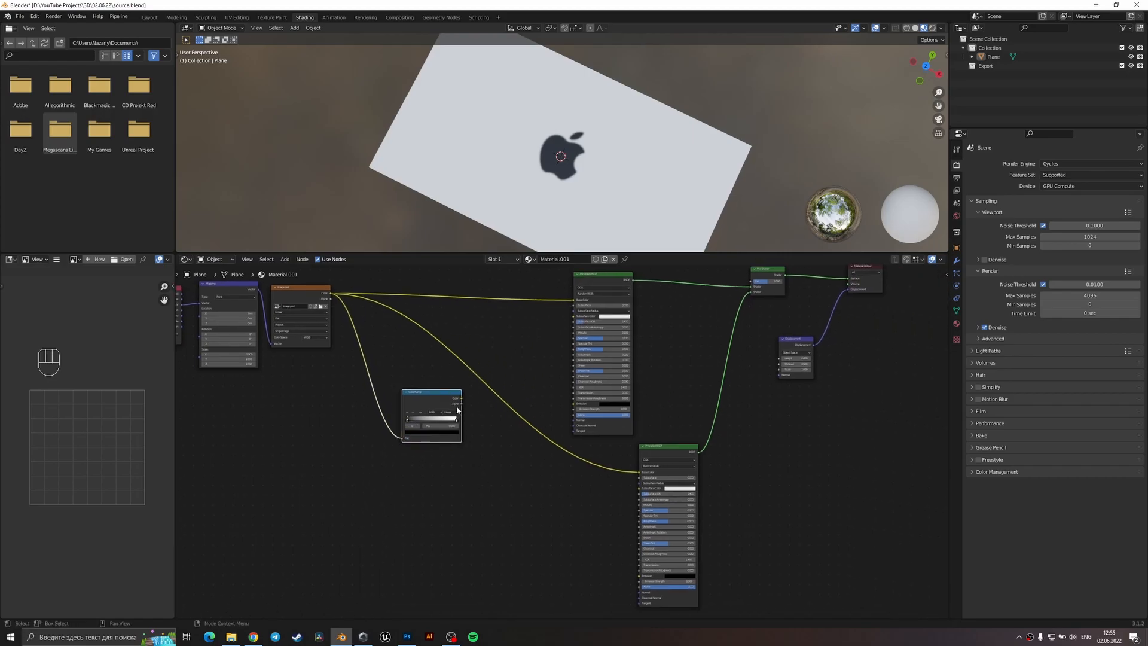
{"action": "scroll", "coordinate": [311, 355], "scroll_direction": "up", "scroll_amount": 1}
{"action": "left_click", "coordinate": [273, 320]}
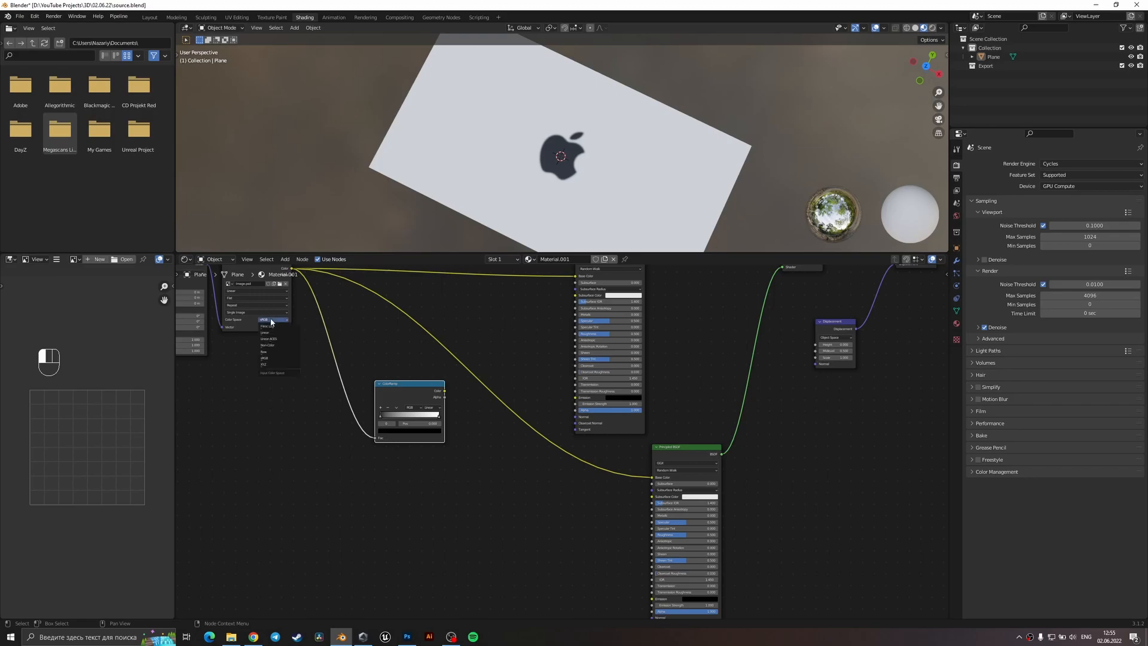
{"action": "left_click", "coordinate": [280, 346]}
- Disconnect the image texture from the second Principled BSDF's Base Color
{"action": "middle_click_drag", "start_coordinate": [450, 367], "coordinate": [432, 400]}
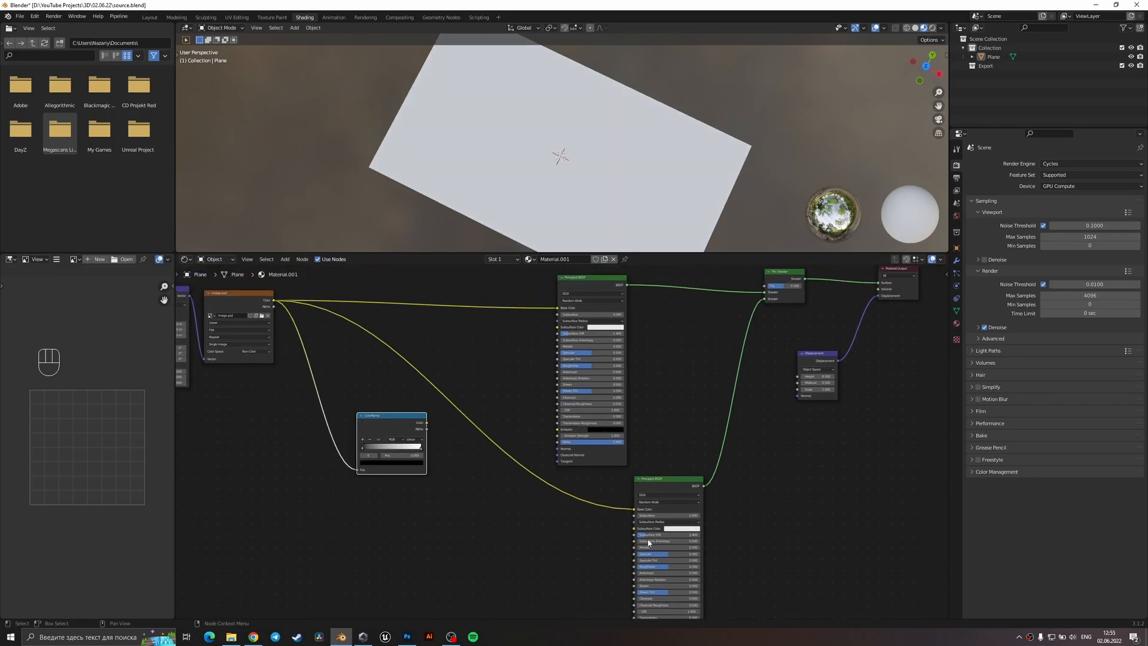
{"action": "left_click_drag", "start_coordinate": [635, 508], "coordinate": [490, 517]}
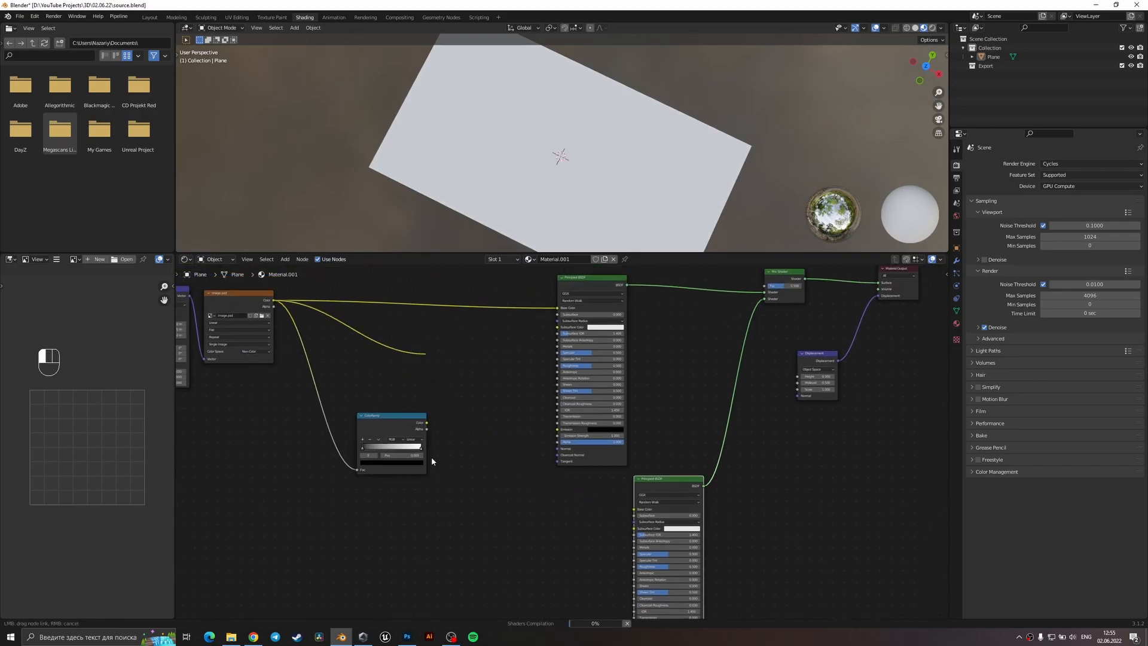
{"action": "left_click_drag", "start_coordinate": [619, 425], "coordinate": [677, 518]}
{"action": "scroll", "coordinate": [655, 400], "scroll_direction": "down", "scroll_amount": 1}
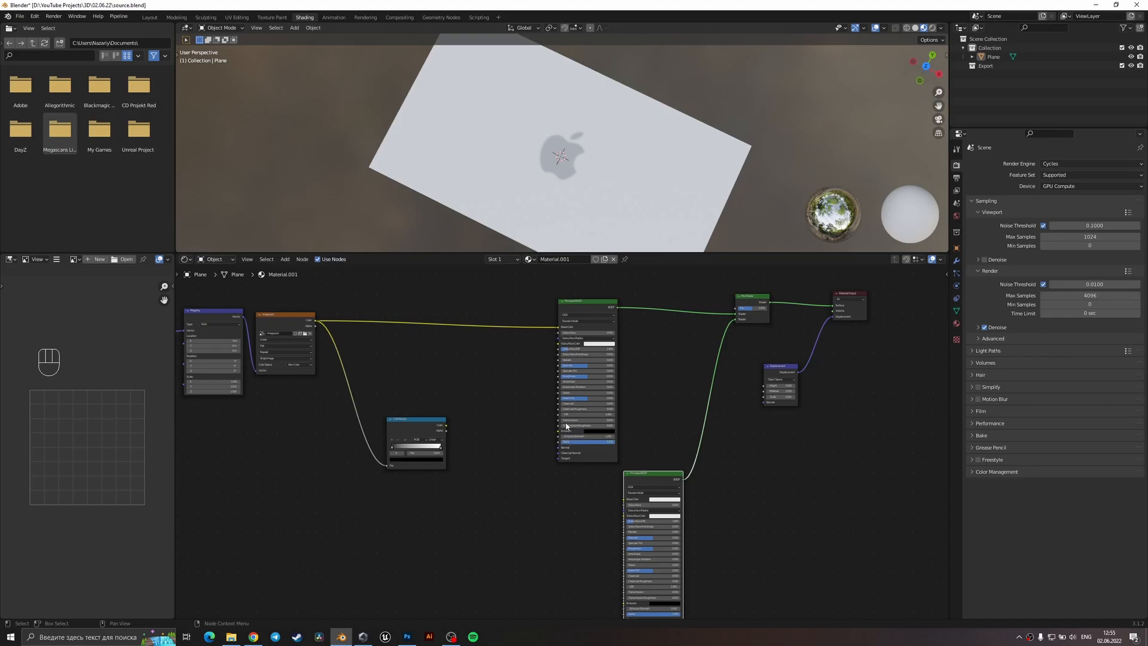
- Connect the ColorRamp's Color output to the Displacement node's Height input
{"action": "middle_click_drag", "start_coordinate": [452, 430], "coordinate": [335, 443]}
{"action": "left_click_drag", "start_coordinate": [330, 440], "coordinate": [648, 397]}
{"action": "middle_click_drag", "start_coordinate": [648, 397], "coordinate": [459, 423], "text": "ctrl"}
- Set the Displacement node's Midlevel to 0 and save the file
{"action": "scroll", "coordinate": [507, 430], "scroll_direction": "up", "scroll_amount": 8}
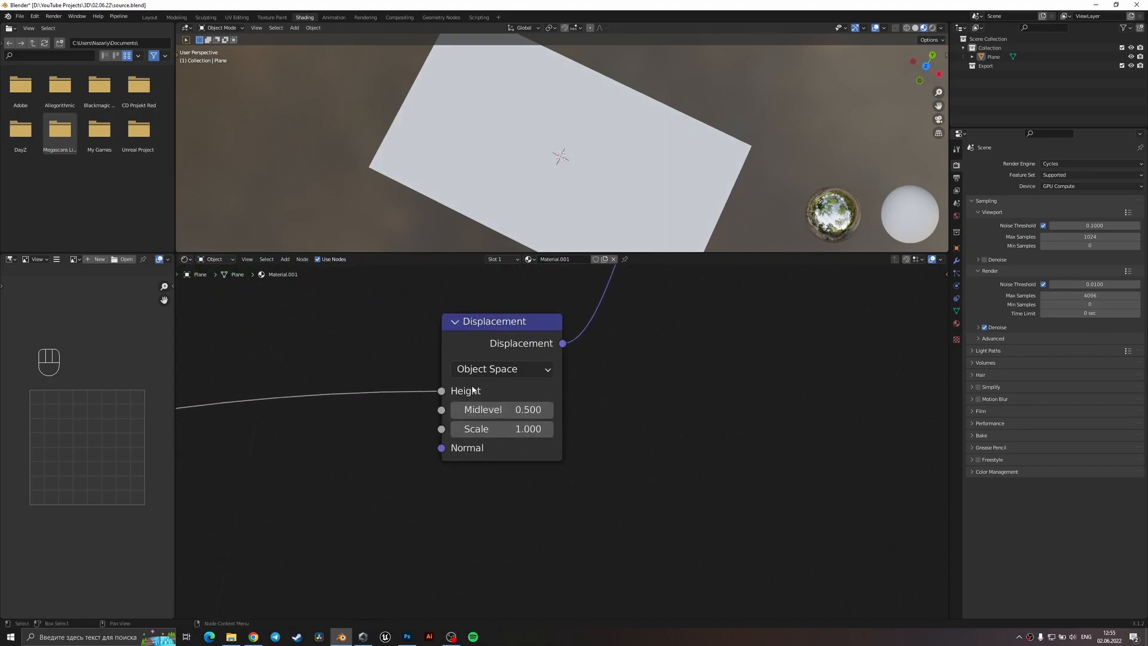
{"action": "left_click", "coordinate": [514, 409]}
{"action": "type", "text": "0"}
{"action": "key", "text": "Return"}
{"action": "middle_click_drag", "start_coordinate": [634, 155], "coordinate": [627, 127]}
{"action": "key", "text": "ctrl+s"}
{"action": "middle_click_drag", "start_coordinate": [592, 161], "coordinate": [598, 185]}
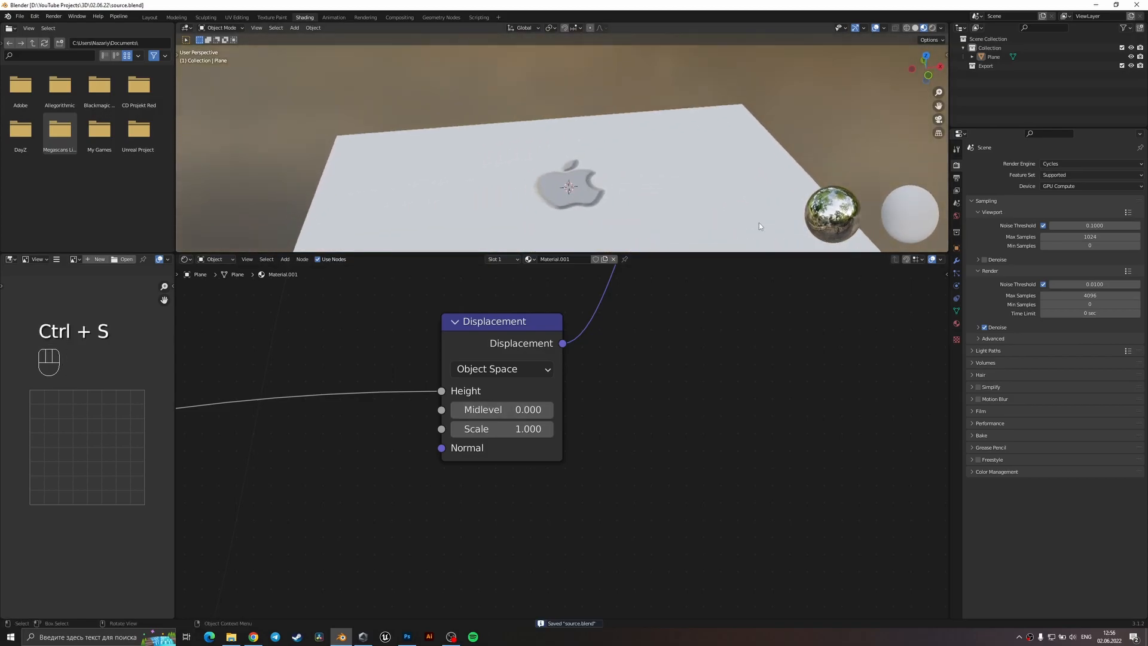
- Set the Cycles feature set to Experimental and give the plane a Simple Subdivision Surface modifier with Adaptive Subdivision
{"action": "left_click", "coordinate": [1062, 175]}
{"action": "left_click", "coordinate": [1050, 186]}
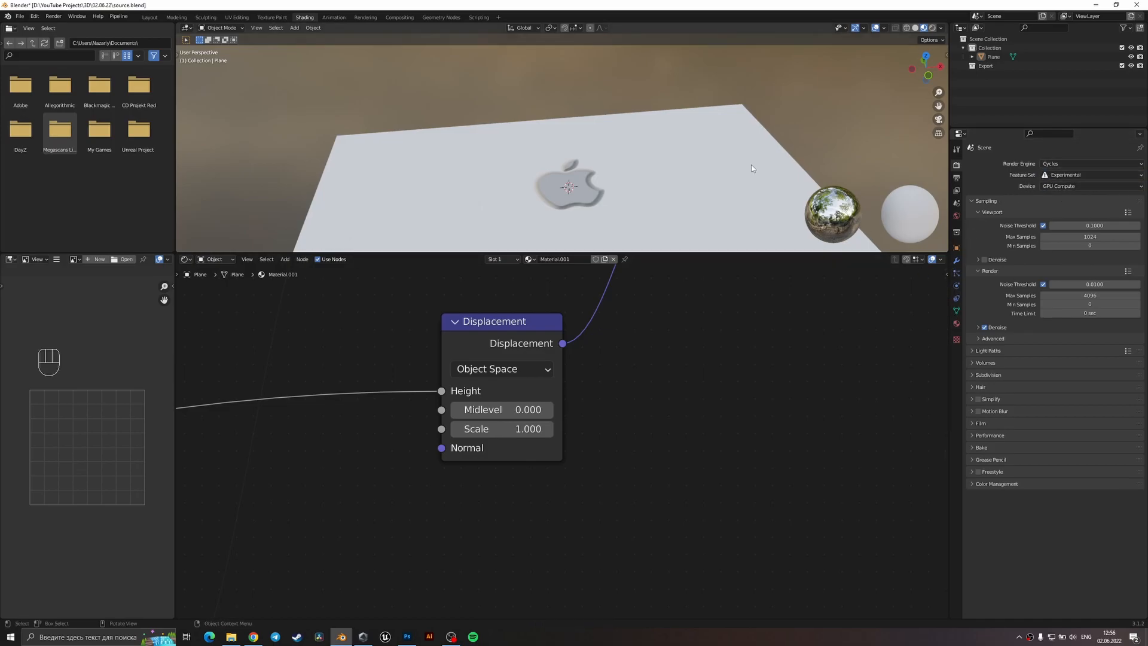
{"action": "left_click", "coordinate": [957, 260]}
{"action": "left_click", "coordinate": [1000, 164]}
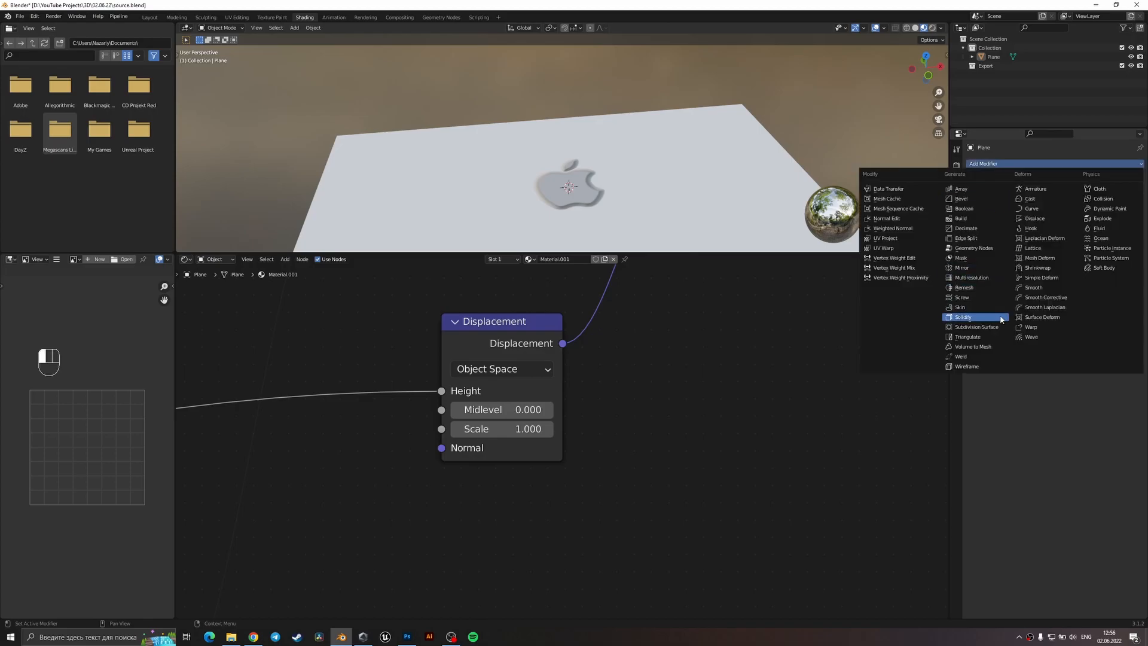
{"action": "left_click", "coordinate": [978, 327]}
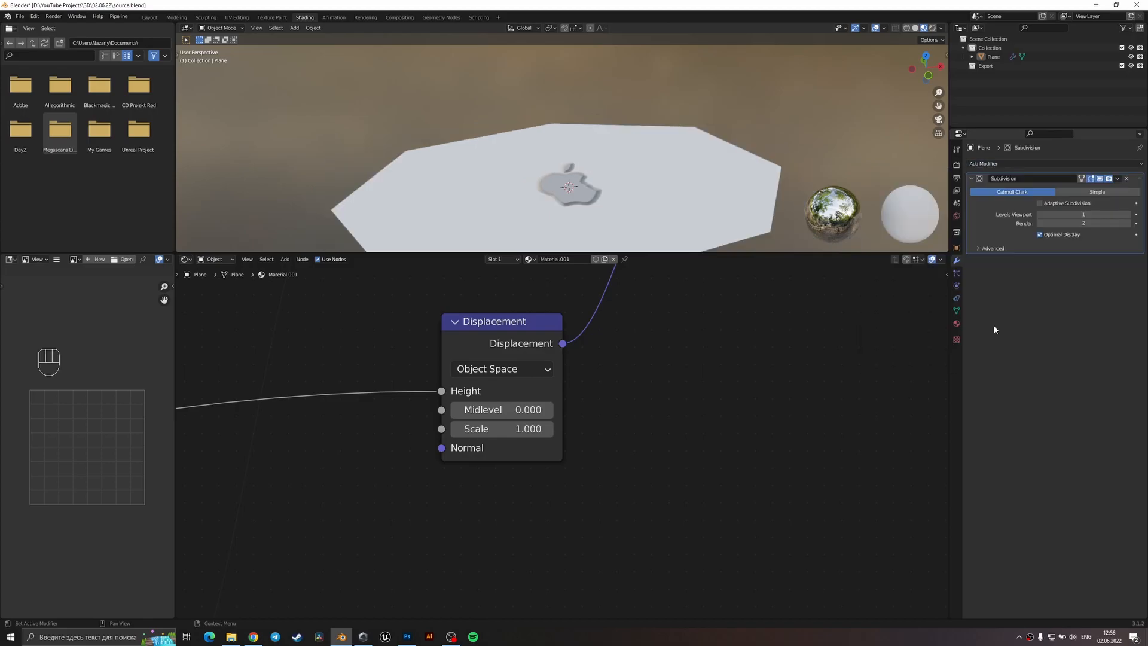
{"action": "left_click", "coordinate": [1087, 192]}
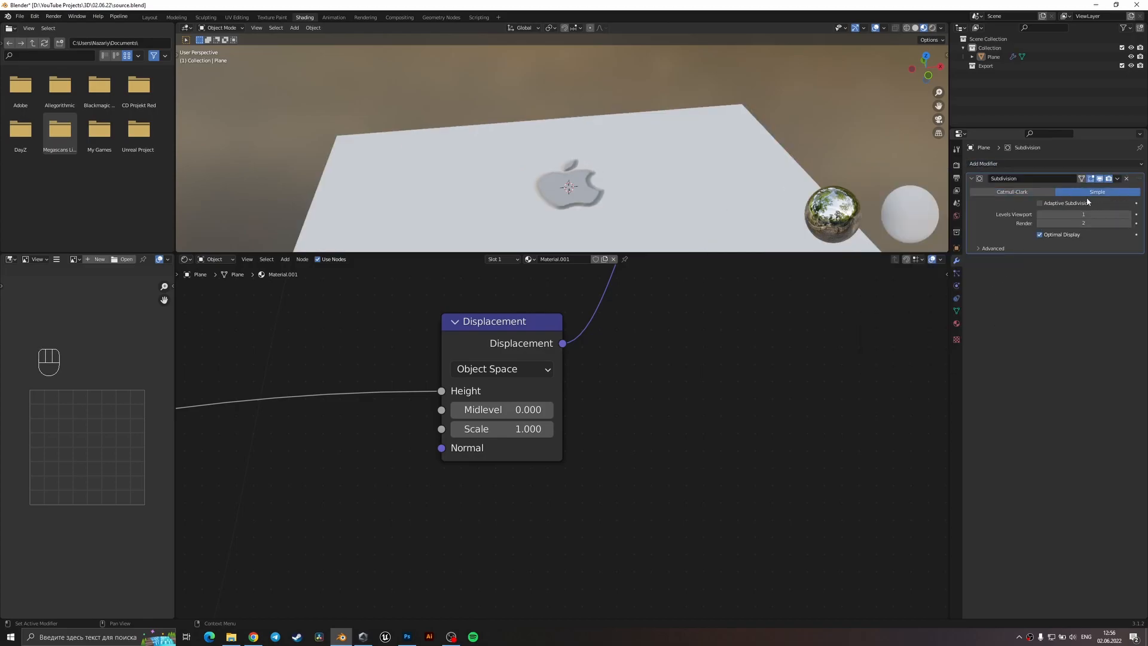
{"action": "left_click", "coordinate": [1040, 203]}
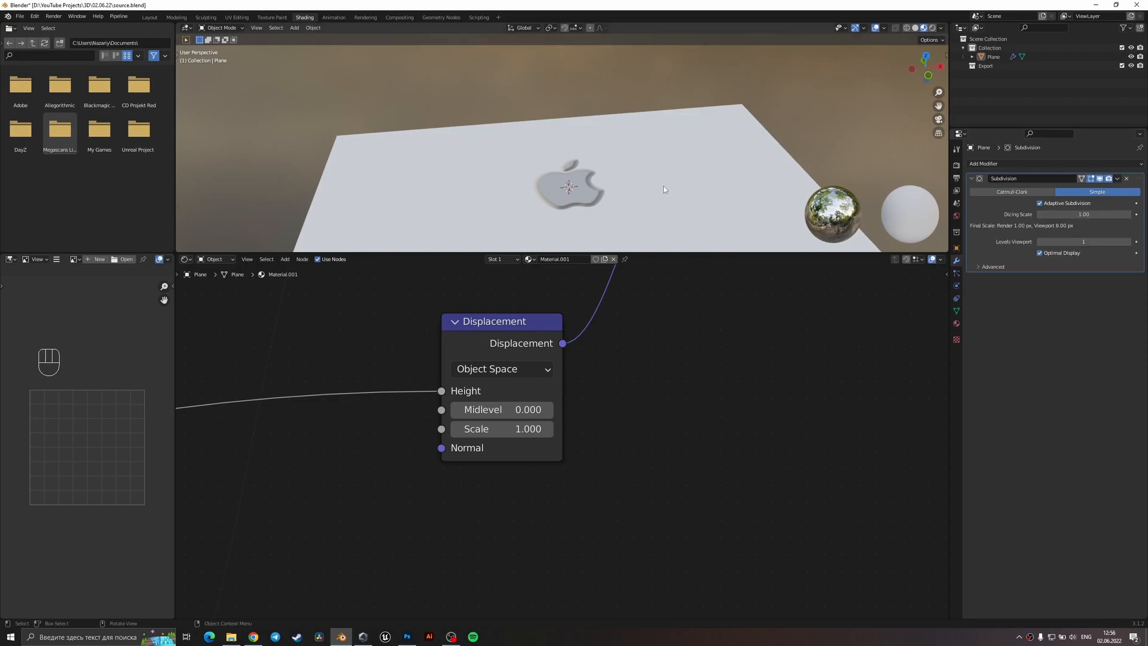
- Save the file and switch the 3D viewport to Rendered shading, viewing the logo at a low angle
{"action": "key", "text": "KP_7"}
{"action": "scroll", "coordinate": [666, 188], "scroll_direction": "up", "scroll_amount": 2}
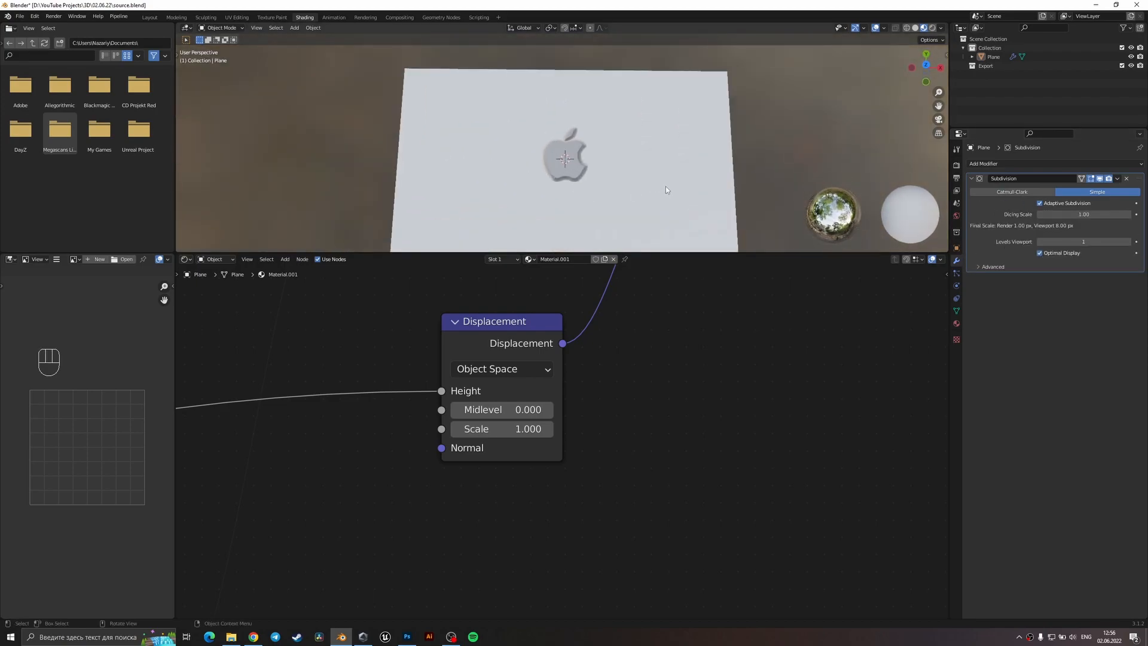
{"action": "key", "text": "ctrl+s"}
{"action": "scroll", "coordinate": [618, 203], "scroll_direction": "up", "scroll_amount": 3}
{"action": "key", "text": "z"}
{"action": "middle_click_drag", "start_coordinate": [632, 169], "coordinate": [661, 113]}
{"action": "middle_click_drag", "start_coordinate": [635, 215], "coordinate": [604, 151], "text": "shift"}
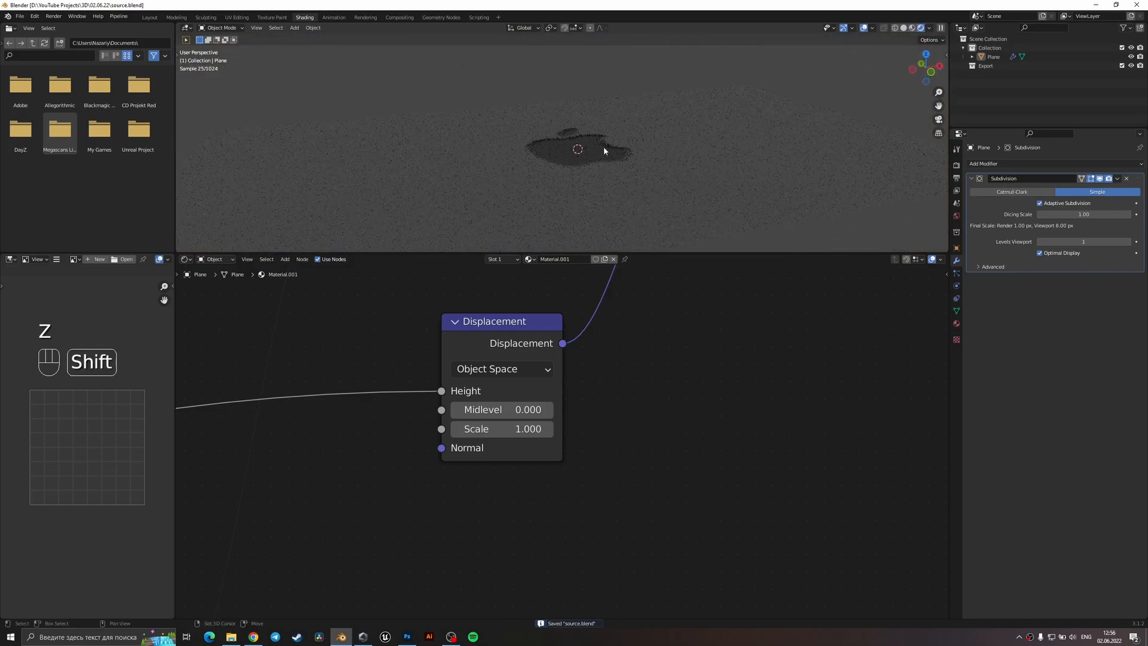
- Add a Sun light, raise it along Z above the plane and tilt it about -29° around X
{"action": "key", "text": "shift+a"}
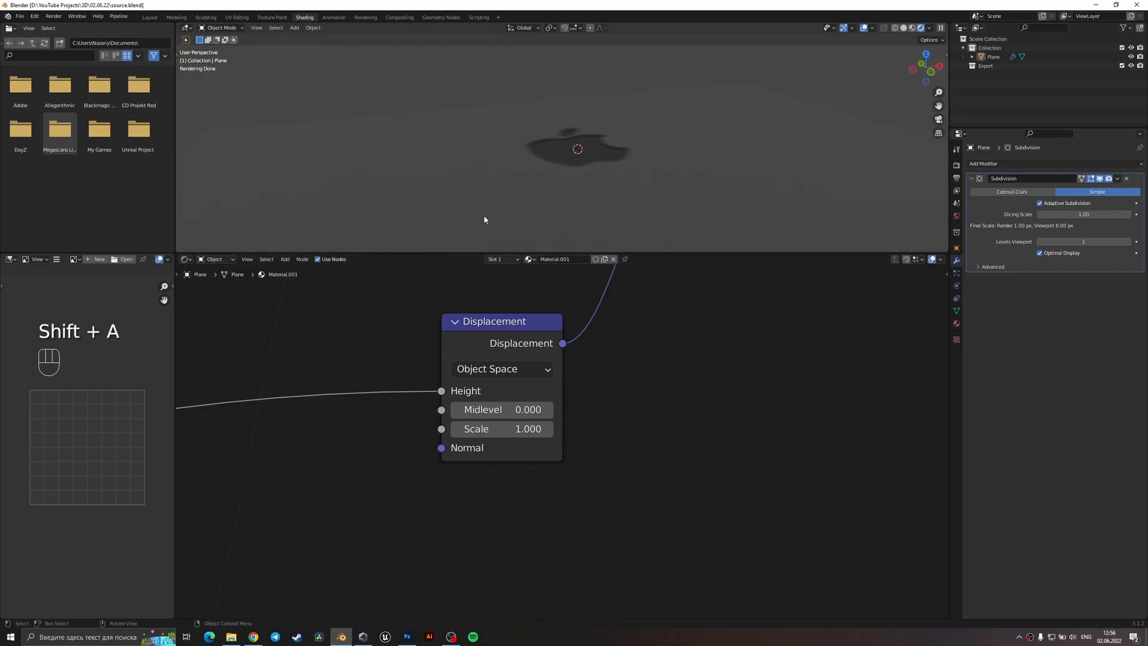
{"action": "key", "text": "shift+a"}
{"action": "mouse_move", "coordinate": [580, 263]}
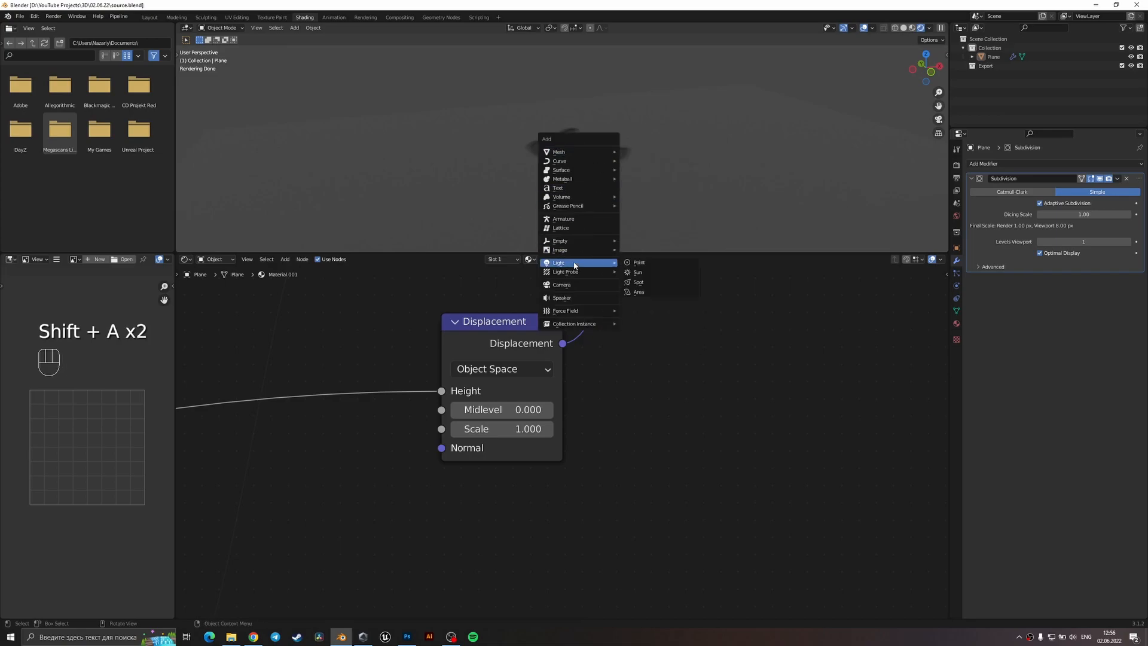
{"action": "left_click", "coordinate": [645, 273]}
{"action": "key", "text": "g"}
{"action": "key", "text": "z"}
{"action": "left_click", "coordinate": [591, 113]}
{"action": "key", "text": "r"}
{"action": "key", "text": "x"}
{"action": "left_click", "coordinate": [669, 157]}
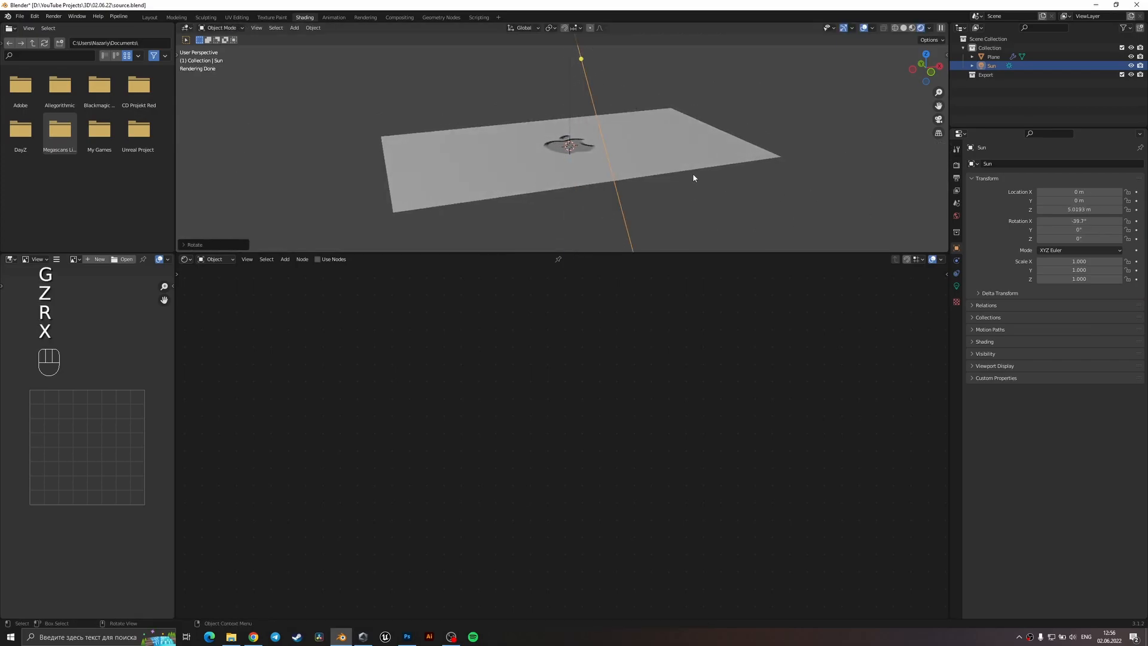
- Select the plane and set its material's displacement method to Displacement and Bump
{"action": "middle_click_drag", "start_coordinate": [667, 216], "coordinate": [649, 205]}
{"action": "scroll", "coordinate": [650, 205], "scroll_direction": "up", "scroll_amount": 5}
{"action": "scroll", "coordinate": [656, 172], "scroll_direction": "down", "scroll_amount": 1}
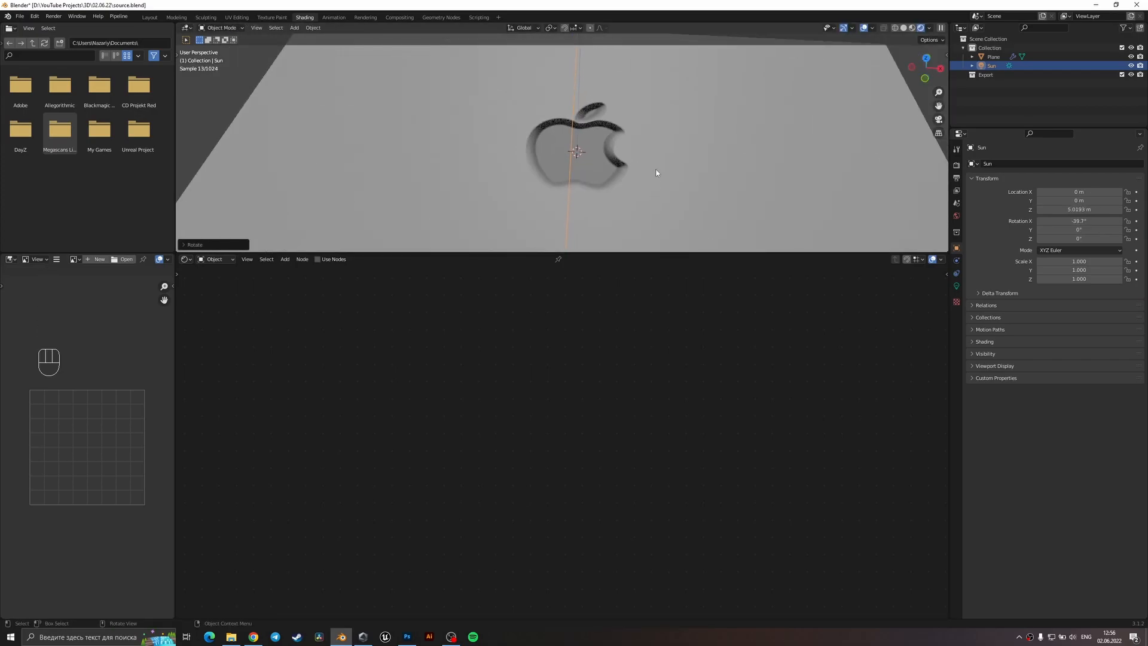
{"action": "left_click", "coordinate": [656, 171]}
{"action": "left_click", "coordinate": [957, 323]}
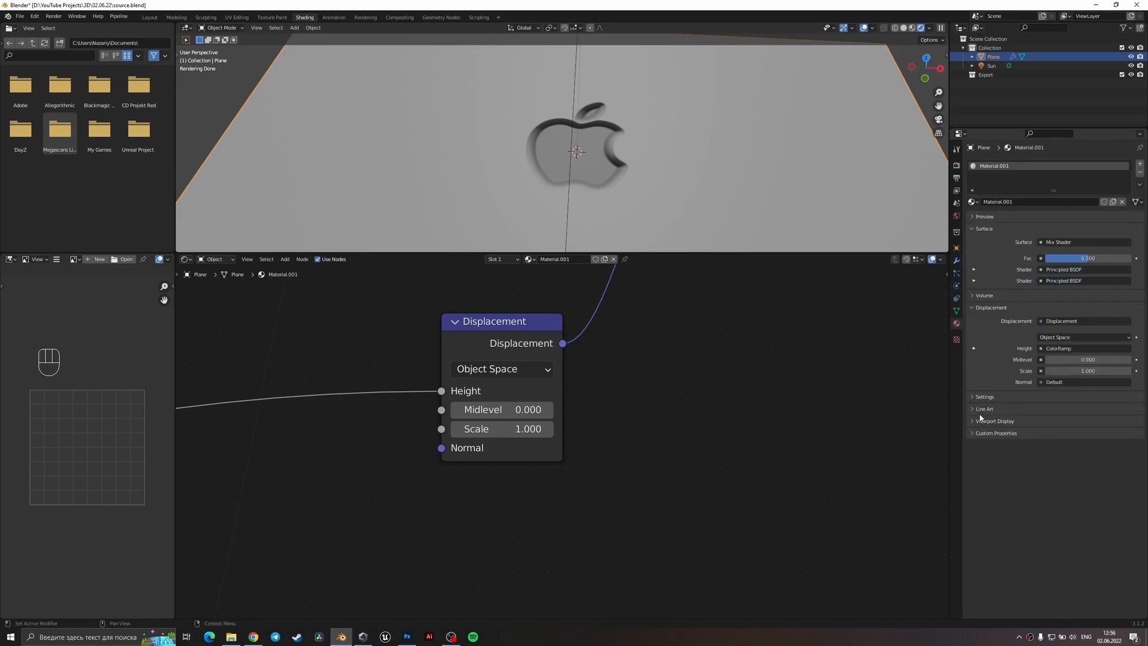
{"action": "left_click", "coordinate": [984, 396]}
{"action": "scroll", "coordinate": [734, 186], "scroll_direction": "down", "scroll_amount": 5}
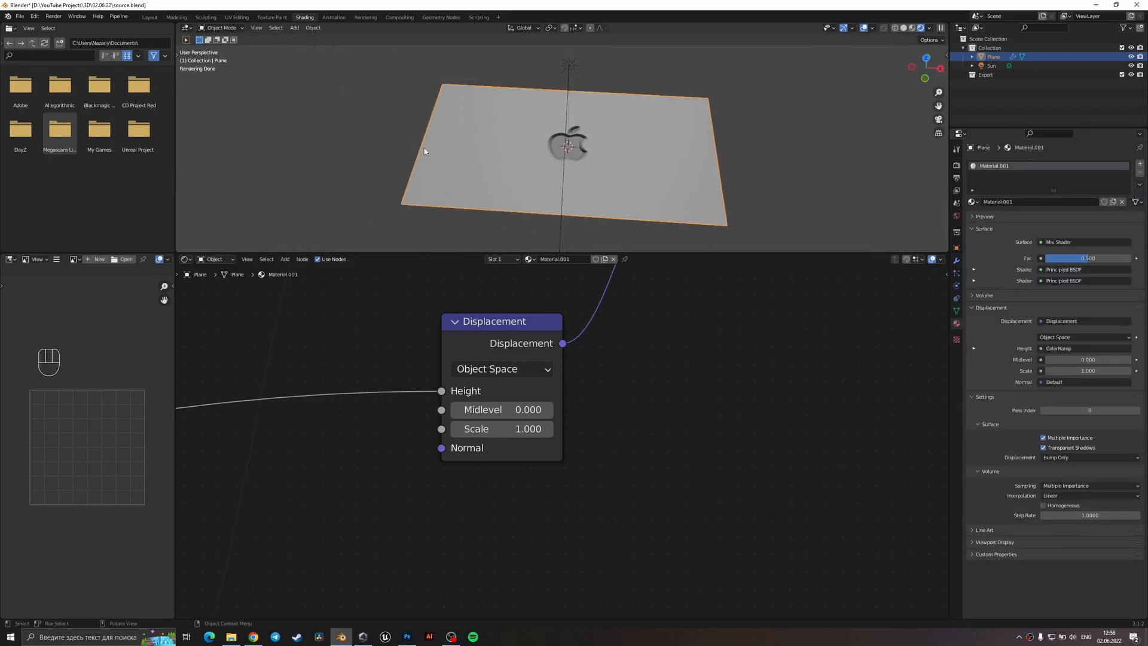
{"action": "left_click", "coordinate": [1055, 458]}
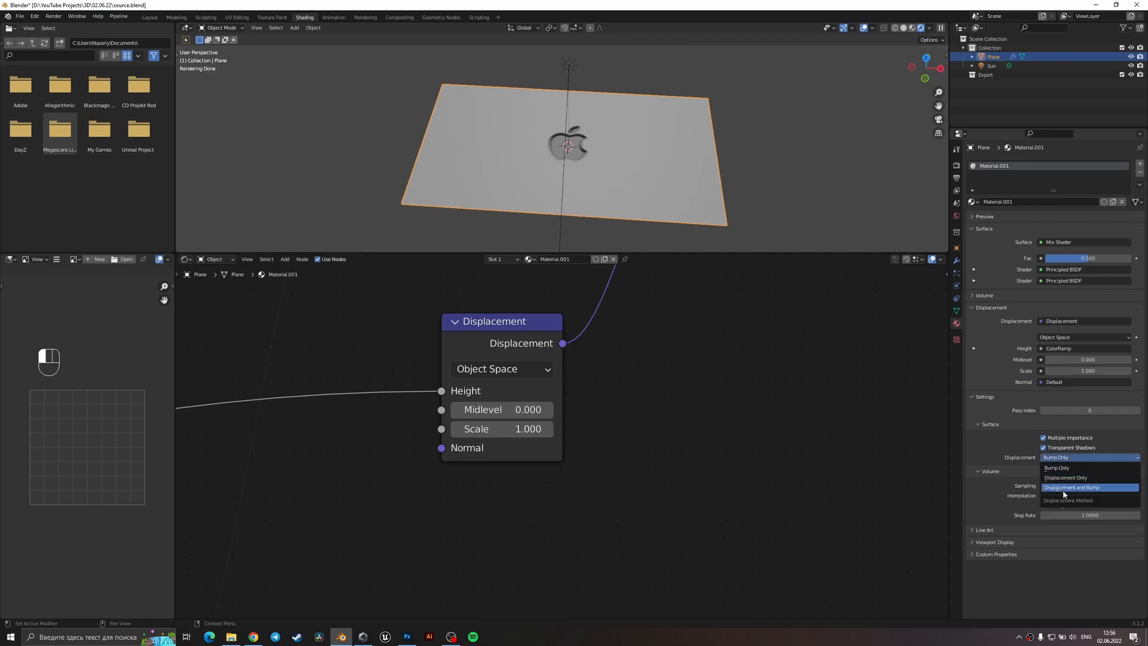
{"action": "left_click", "coordinate": [1064, 487]}
- Set the Displacement node's Scale to 0.1 and check the relief of the logo
{"action": "middle_click_drag", "start_coordinate": [740, 205], "coordinate": [676, 180]}
{"action": "scroll", "coordinate": [621, 170], "scroll_direction": "up", "scroll_amount": 5}
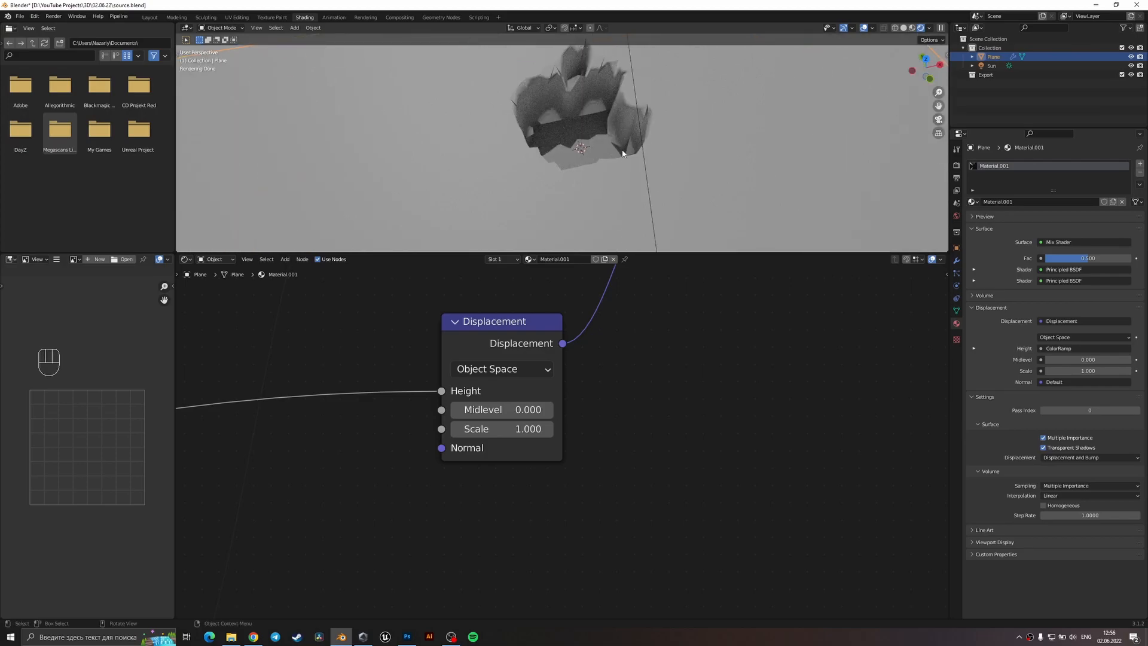
{"action": "scroll", "coordinate": [621, 153], "scroll_direction": "down", "scroll_amount": 8}
{"action": "scroll", "coordinate": [622, 152], "scroll_direction": "up", "scroll_amount": 5}
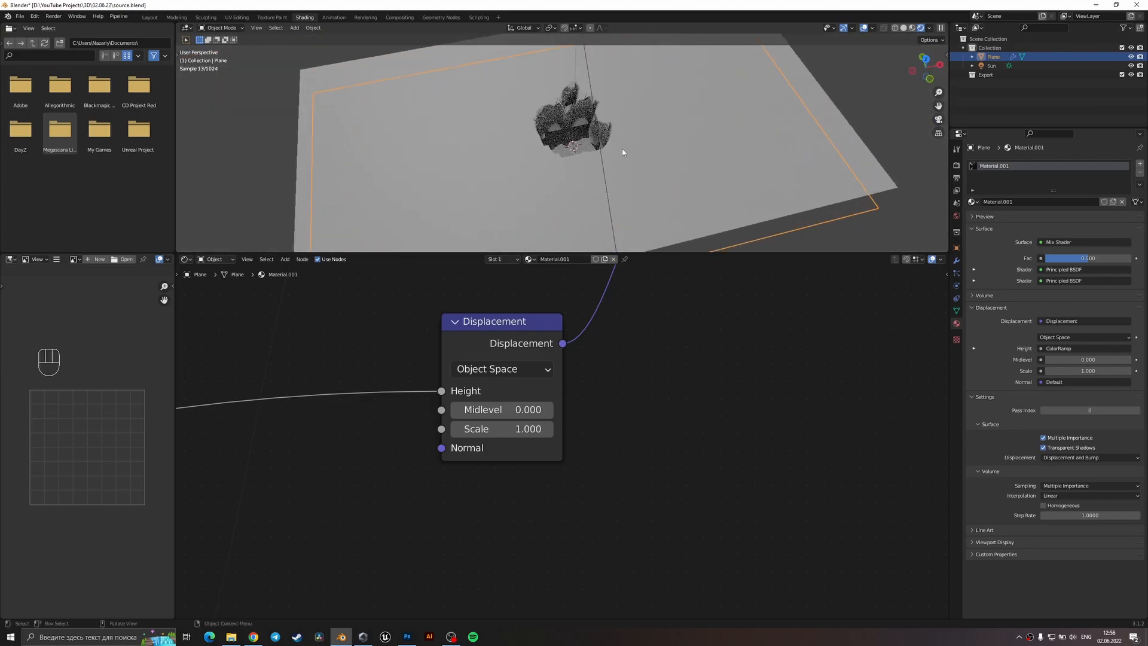
{"action": "middle_click_drag", "start_coordinate": [604, 439], "coordinate": [699, 435]}
{"action": "left_click_drag", "start_coordinate": [623, 426], "coordinate": [91, 425], "text": "shift"}
{"action": "left_click", "coordinate": [625, 423]}
{"action": "key", "text": "Return"}
{"action": "scroll", "coordinate": [677, 162], "scroll_direction": "up", "scroll_amount": 5}
{"action": "middle_click_drag", "start_coordinate": [677, 161], "coordinate": [644, 211]}
- Set the Displacement node's Scale to 0.07 and save the file
{"action": "left_click", "coordinate": [615, 427]}
{"action": "left_click", "coordinate": [615, 430]}
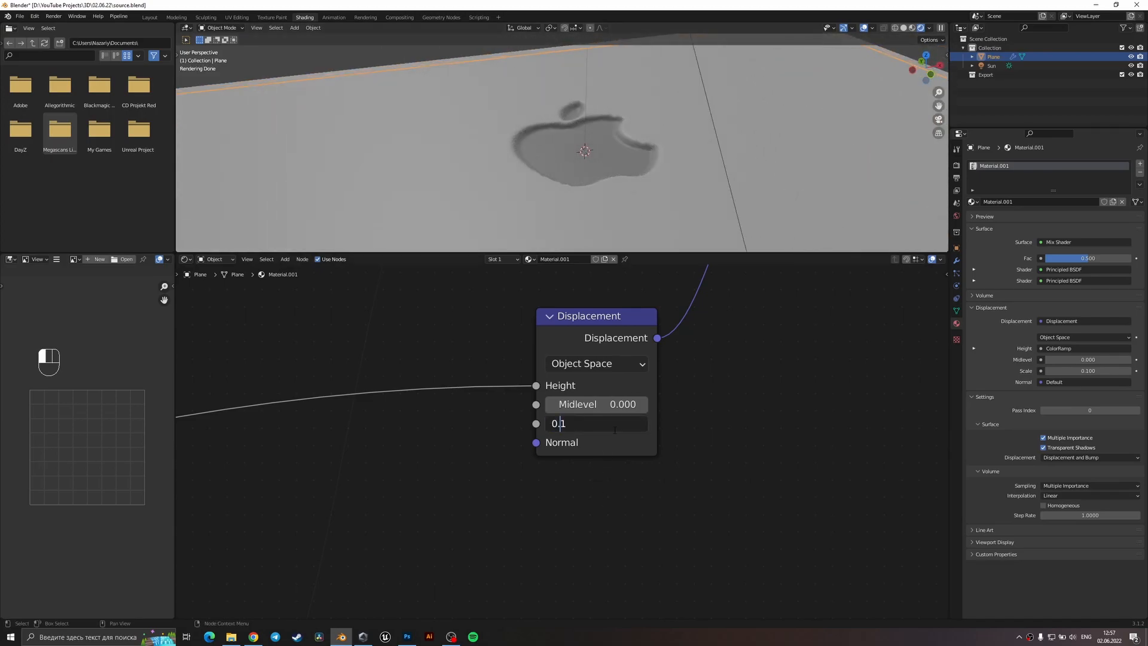
{"action": "type", "text": "01"}
{"action": "key", "text": "BackSpace"}
{"action": "type", "text": "7"}
{"action": "key", "text": "Return"}
{"action": "middle_click_drag", "start_coordinate": [645, 144], "coordinate": [634, 184]}
{"action": "scroll", "coordinate": [634, 183], "scroll_direction": "down", "scroll_amount": 3}
{"action": "scroll", "coordinate": [634, 184], "scroll_direction": "down", "scroll_amount": 4}
{"action": "key", "text": "ctrl+s"}
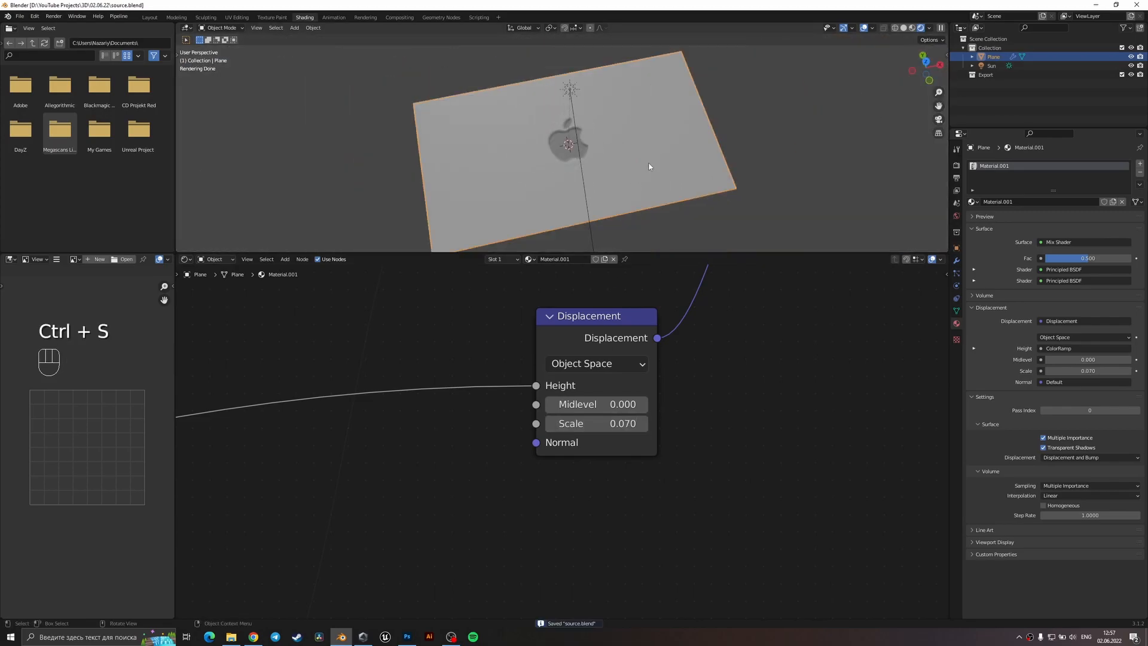
- Duplicate the ColorRamp node above the first Principled BSDF and connect the image texture's Color output to its Fac input
{"action": "scroll", "coordinate": [683, 370], "scroll_direction": "down", "scroll_amount": 6}
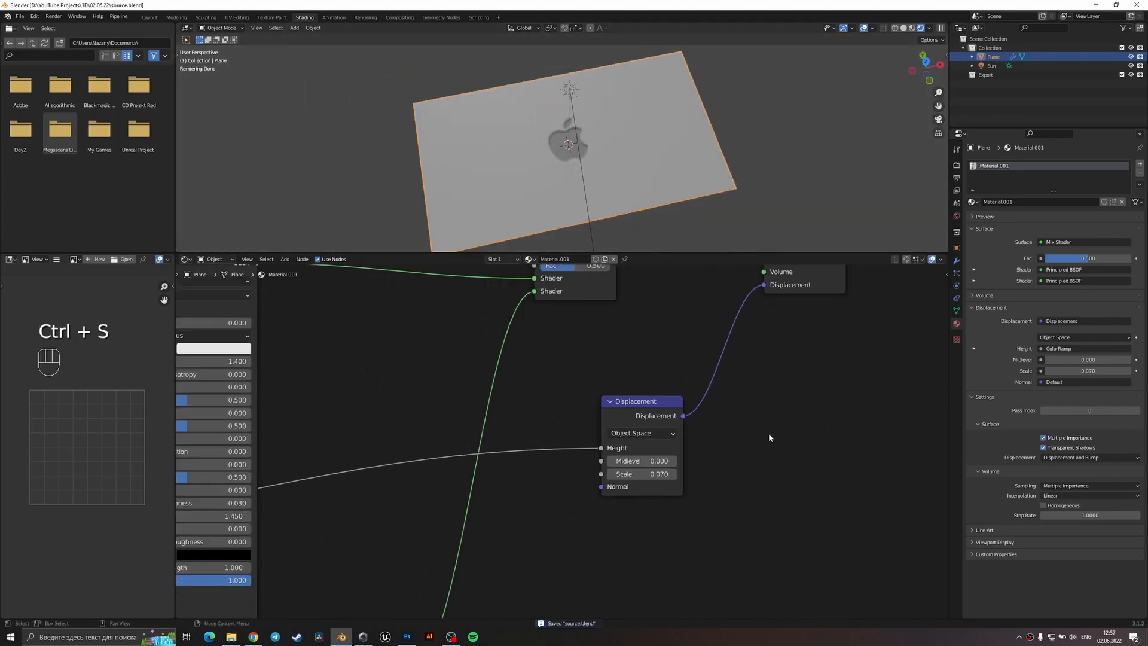
{"action": "middle_click_drag", "start_coordinate": [730, 397], "coordinate": [801, 419]}
{"action": "middle_click_drag", "start_coordinate": [662, 381], "coordinate": [731, 386]}
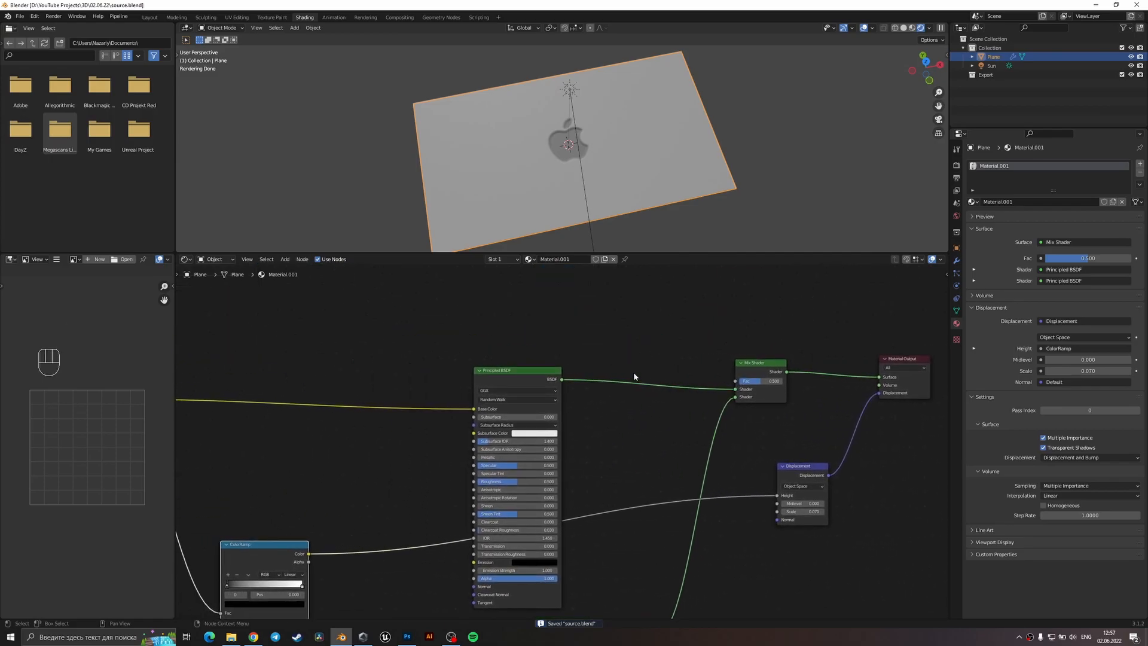
{"action": "middle_click_drag", "start_coordinate": [338, 491], "coordinate": [502, 456]}
{"action": "left_click", "coordinate": [420, 522]}
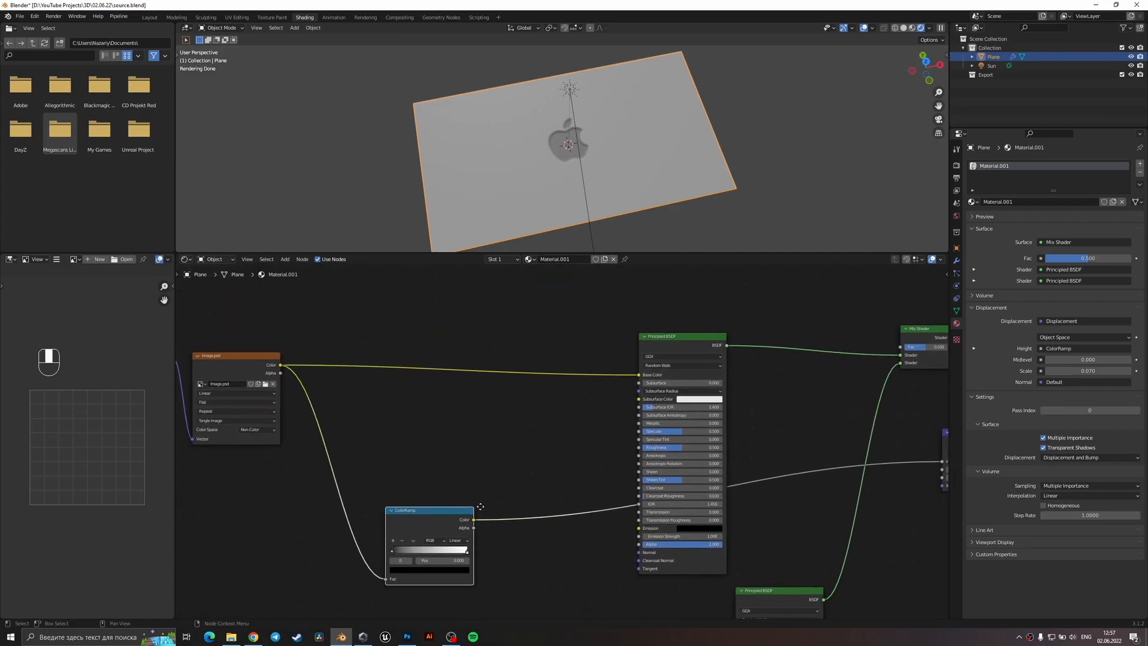
{"action": "key", "text": "shift+d"}
{"action": "left_click_drag", "start_coordinate": [278, 372], "coordinate": [432, 339]}
- Connect the duplicated ColorRamp's Color output to the Mix Shader's Fac input and move the ramp closer to the Mix Shader
{"action": "middle_click_drag", "start_coordinate": [572, 335], "coordinate": [461, 356]}
{"action": "left_click_drag", "start_coordinate": [412, 300], "coordinate": [788, 368]}
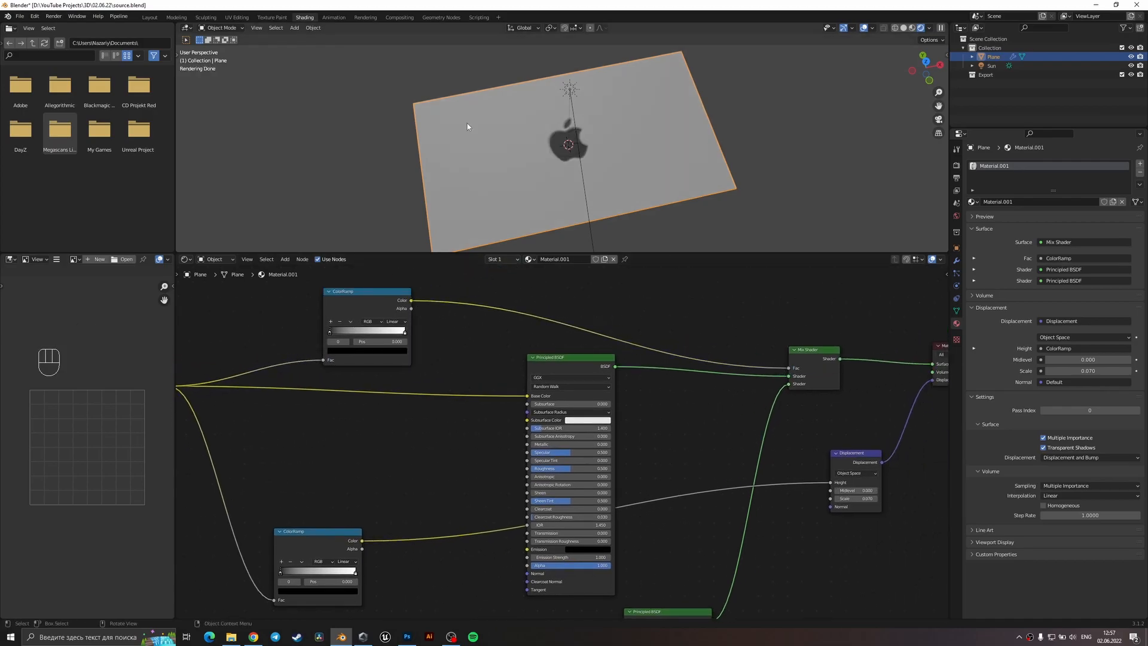
{"action": "left_click_drag", "start_coordinate": [344, 301], "coordinate": [622, 271]}
- Examine the connections between the image texture, both ColorRamps and the shaders, and the logo in the rendered view
{"action": "scroll", "coordinate": [635, 380], "scroll_direction": "up", "scroll_amount": 3}
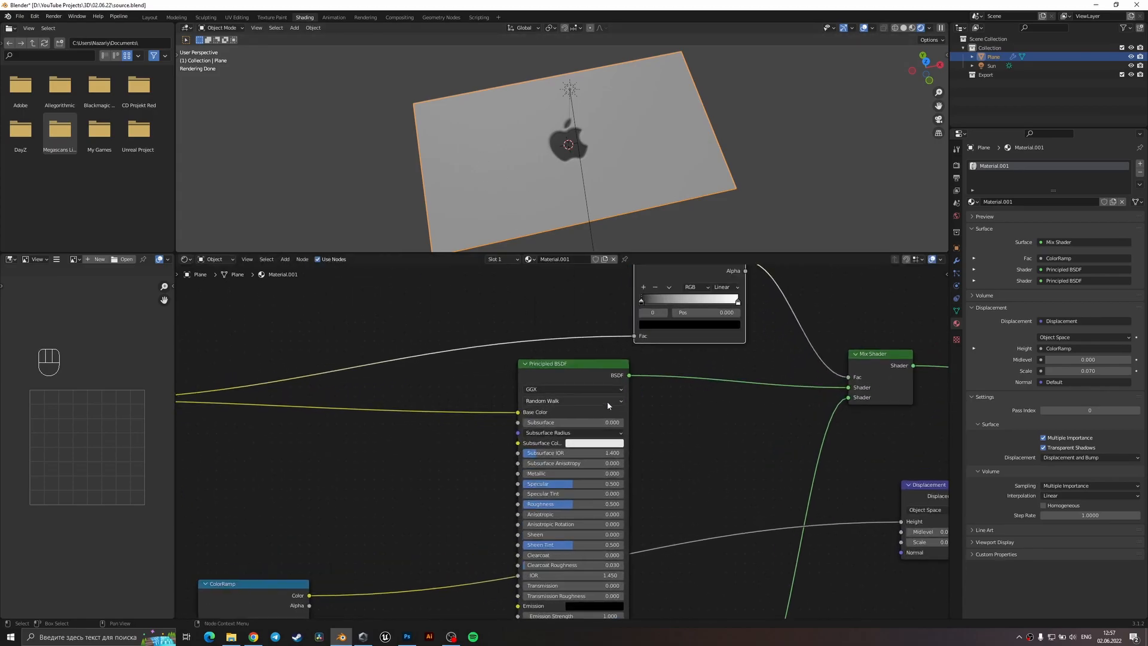
{"action": "middle_click_drag", "start_coordinate": [532, 417], "coordinate": [662, 392]}
{"action": "scroll", "coordinate": [660, 391], "scroll_direction": "down", "scroll_amount": 4}
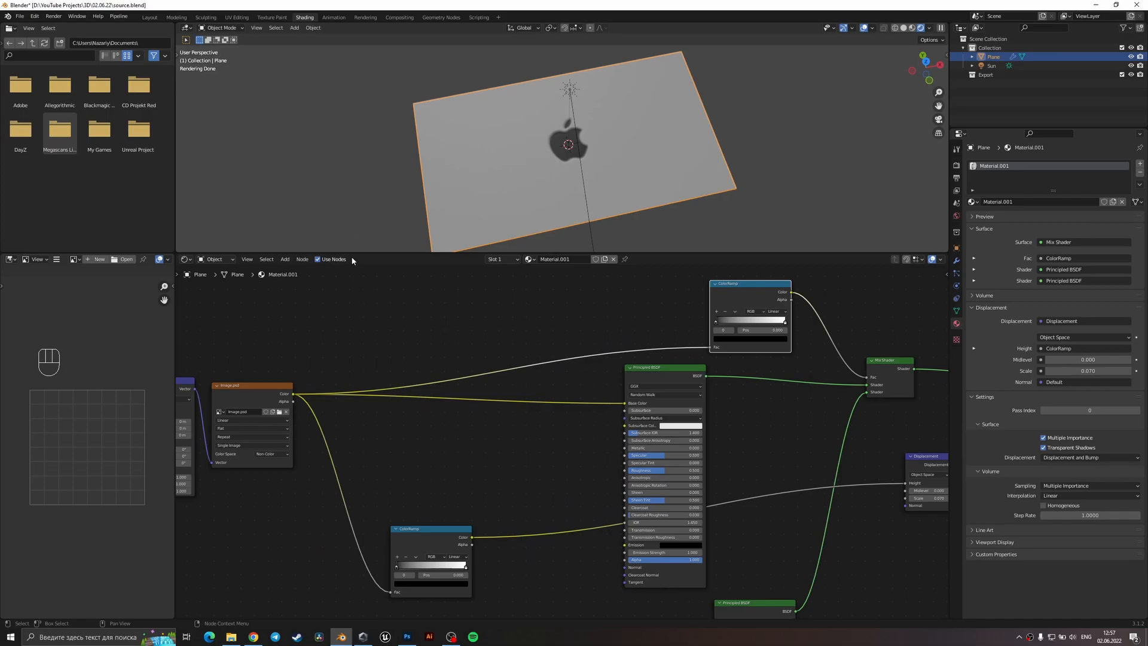
{"action": "middle_click_drag", "start_coordinate": [755, 369], "coordinate": [686, 319]}
{"action": "middle_click_drag", "start_coordinate": [750, 468], "coordinate": [564, 412]}
{"action": "scroll", "coordinate": [570, 129], "scroll_direction": "up", "scroll_amount": 4}
{"action": "middle_click_drag", "start_coordinate": [439, 303], "coordinate": [679, 395]}
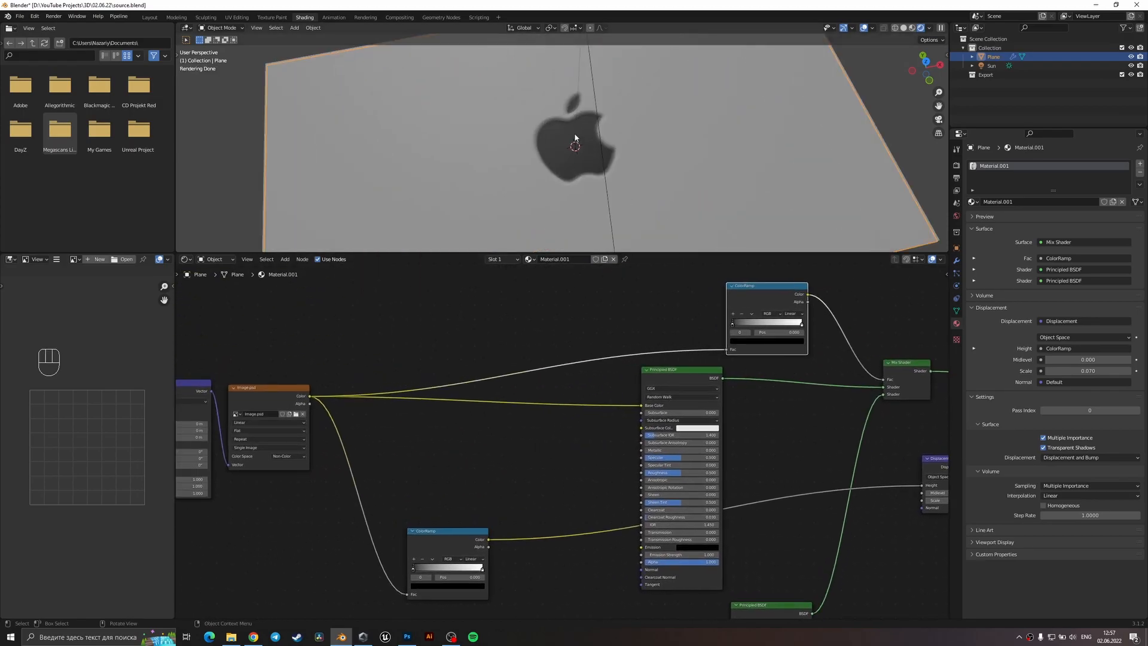
- Disconnect the image texture's Color output from the first Principled BSDF's Base Color
{"action": "scroll", "coordinate": [575, 136], "scroll_direction": "down", "scroll_amount": 4}
{"action": "middle_click_drag", "start_coordinate": [776, 385], "coordinate": [667, 416]}
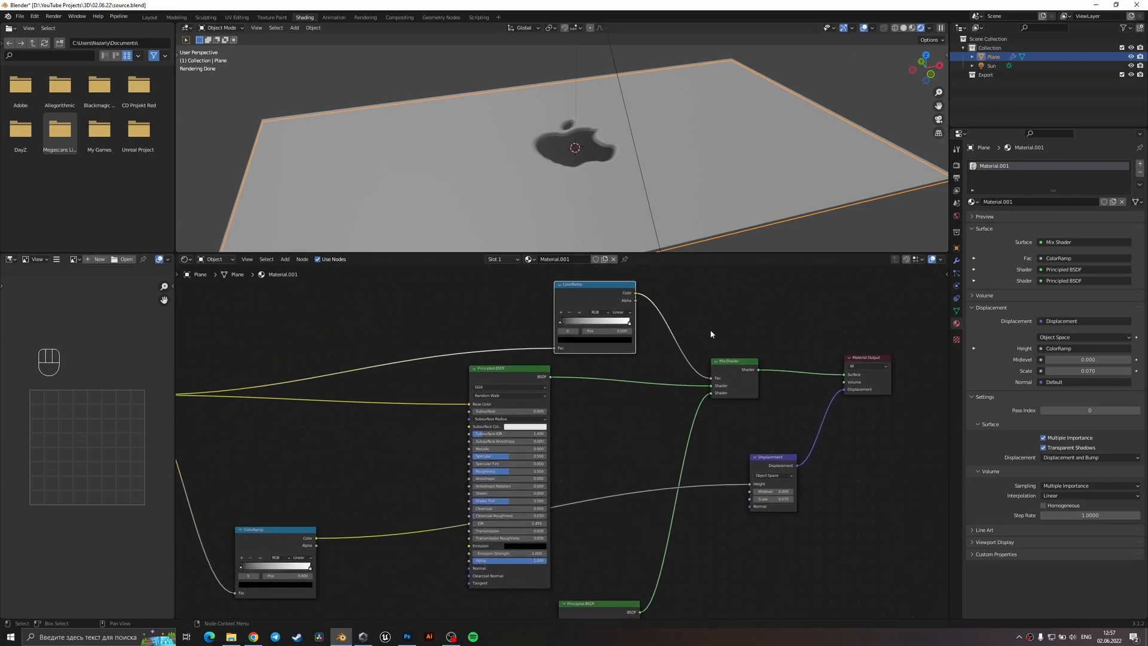
{"action": "middle_click_drag", "start_coordinate": [485, 436], "coordinate": [571, 361]}
{"action": "middle_click_drag", "start_coordinate": [646, 311], "coordinate": [528, 439]}
{"action": "middle_click_drag", "start_coordinate": [604, 146], "coordinate": [601, 197]}
{"action": "middle_click_drag", "start_coordinate": [514, 357], "coordinate": [620, 443]}
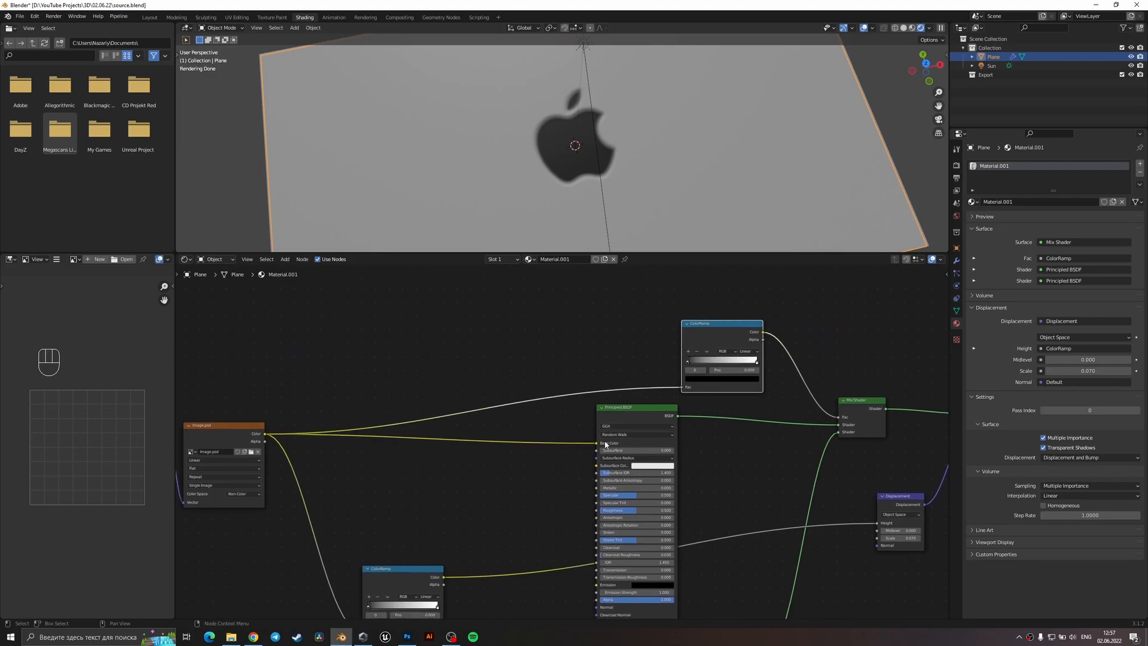
{"action": "left_click_drag", "start_coordinate": [596, 446], "coordinate": [533, 463]}
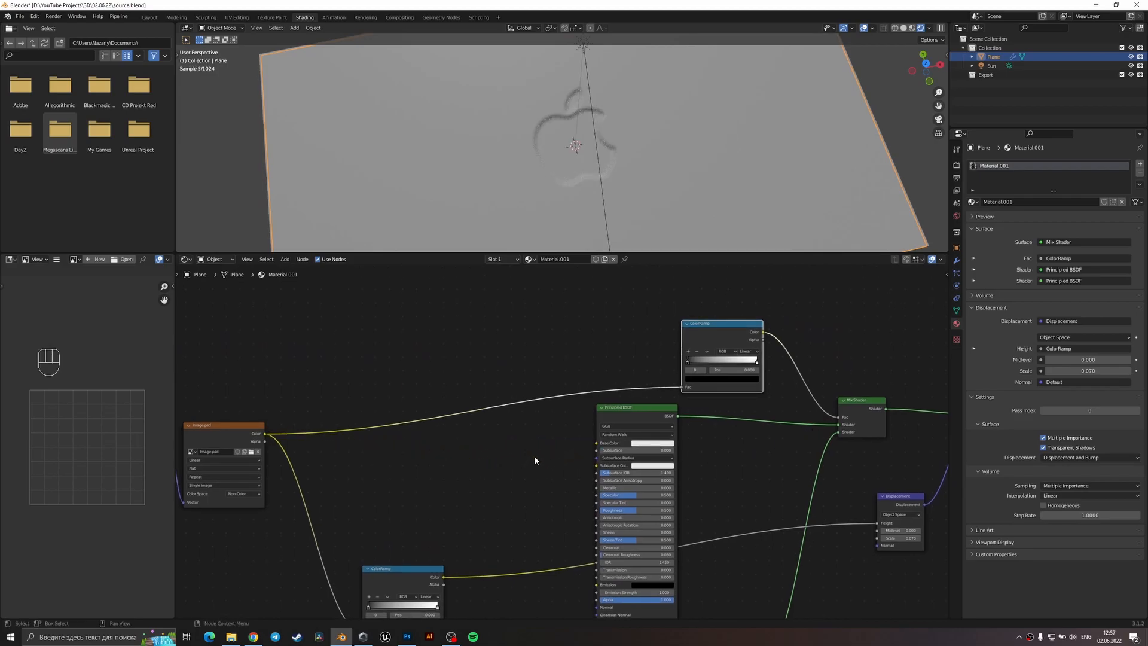
- Set the first Principled BSDF's Base Color to a saturated blue
{"action": "scroll", "coordinate": [713, 344], "scroll_direction": "up", "scroll_amount": 2}
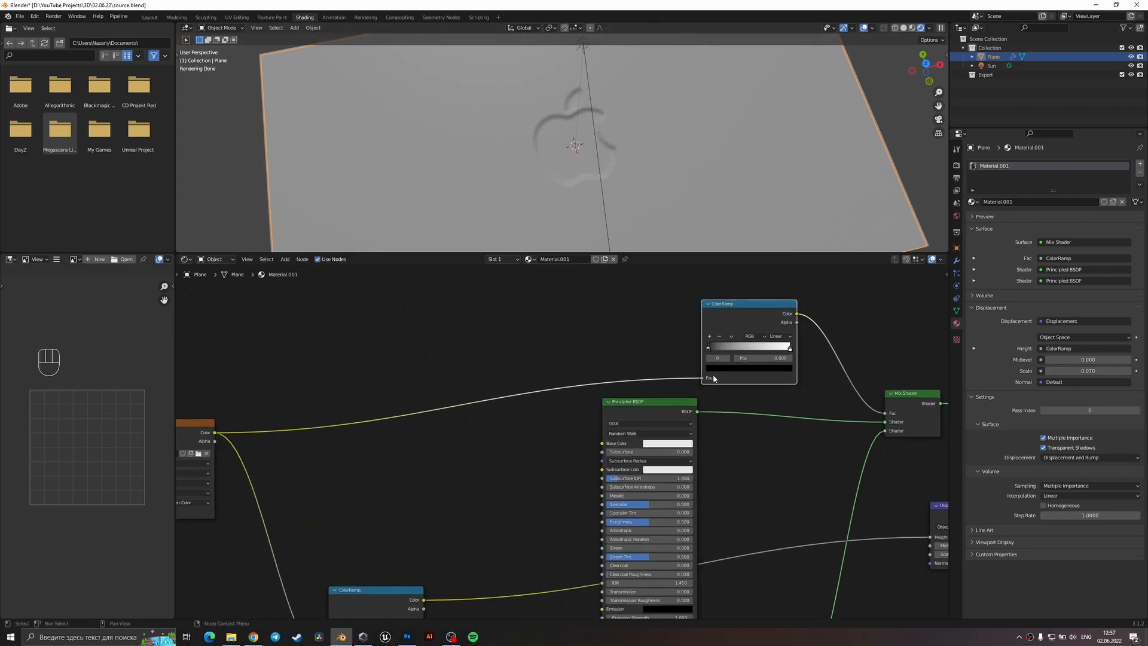
{"action": "middle_click_drag", "start_coordinate": [720, 357], "coordinate": [649, 352]}
{"action": "left_click", "coordinate": [587, 437]}
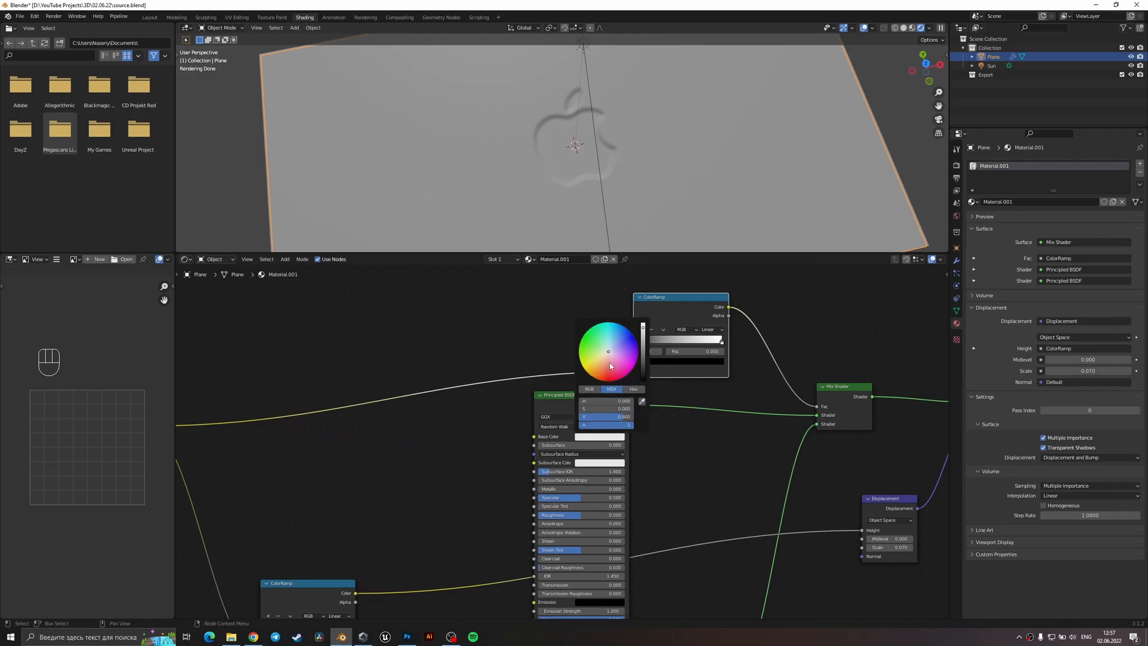
{"action": "left_click", "coordinate": [626, 346]}
{"action": "middle_click_drag", "start_coordinate": [762, 494], "coordinate": [717, 468]}
- Sharpen the Mix Shader's ColorRamp by moving its white stop close to the dark end and the black stop to about 0.091
{"action": "left_click_drag", "start_coordinate": [596, 345], "coordinate": [601, 344]}
{"action": "scroll", "coordinate": [630, 158], "scroll_direction": "up", "scroll_amount": 5}
{"action": "middle_click_drag", "start_coordinate": [633, 156], "coordinate": [654, 108]}
{"action": "scroll", "coordinate": [654, 111], "scroll_direction": "up", "scroll_amount": 2}
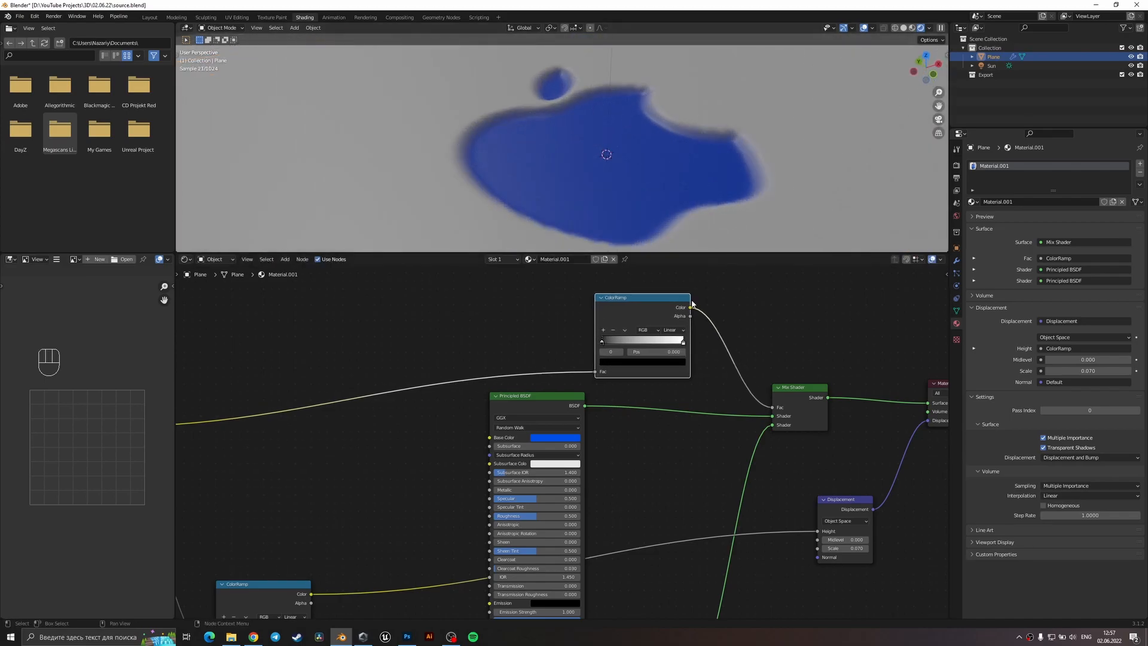
{"action": "left_click_drag", "start_coordinate": [683, 344], "coordinate": [608, 344]}
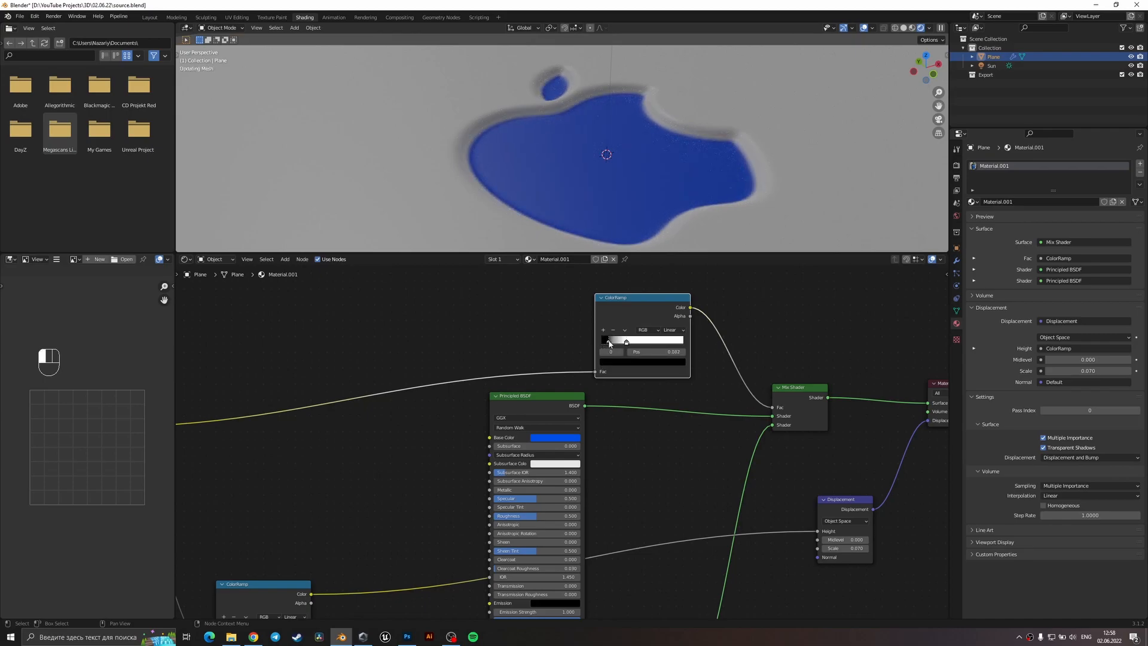
{"action": "mouse_move", "coordinate": [709, 187]}
{"action": "middle_mouse_down"}
{"action": "mouse_move", "coordinate": [712, 162]}
{"action": "mouse_move", "coordinate": [704, 170]}
{"action": "middle_mouse_up"}
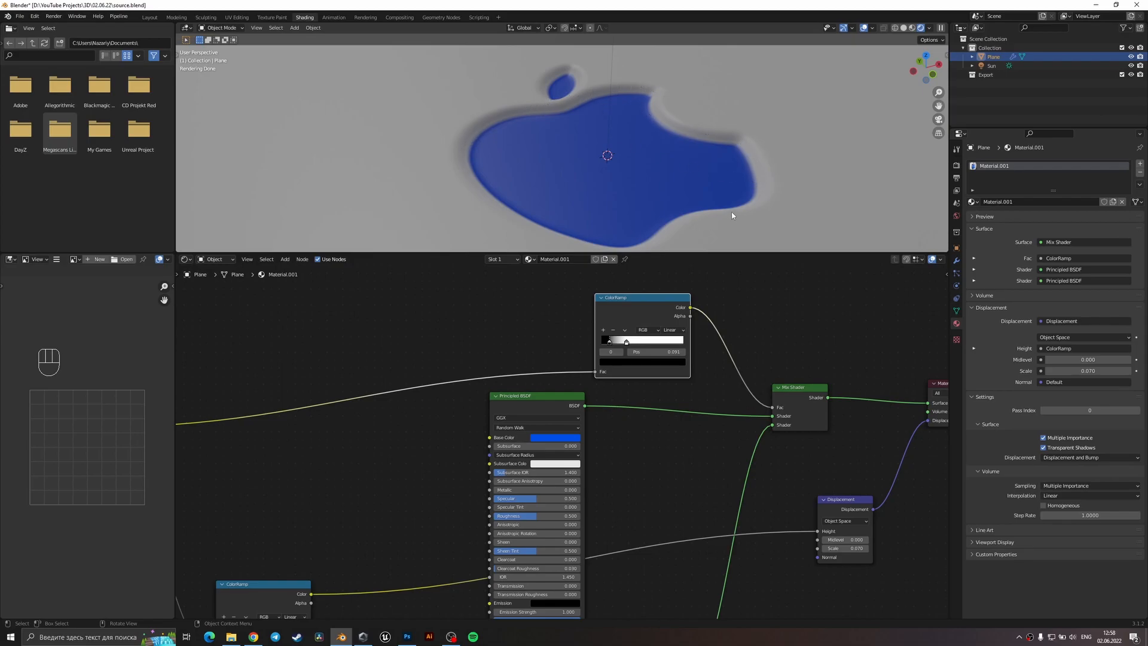
- Inspect the blue logo's edges from near and far in the rendered view and save the file
{"action": "scroll", "coordinate": [669, 114], "scroll_direction": "down", "scroll_amount": 4}
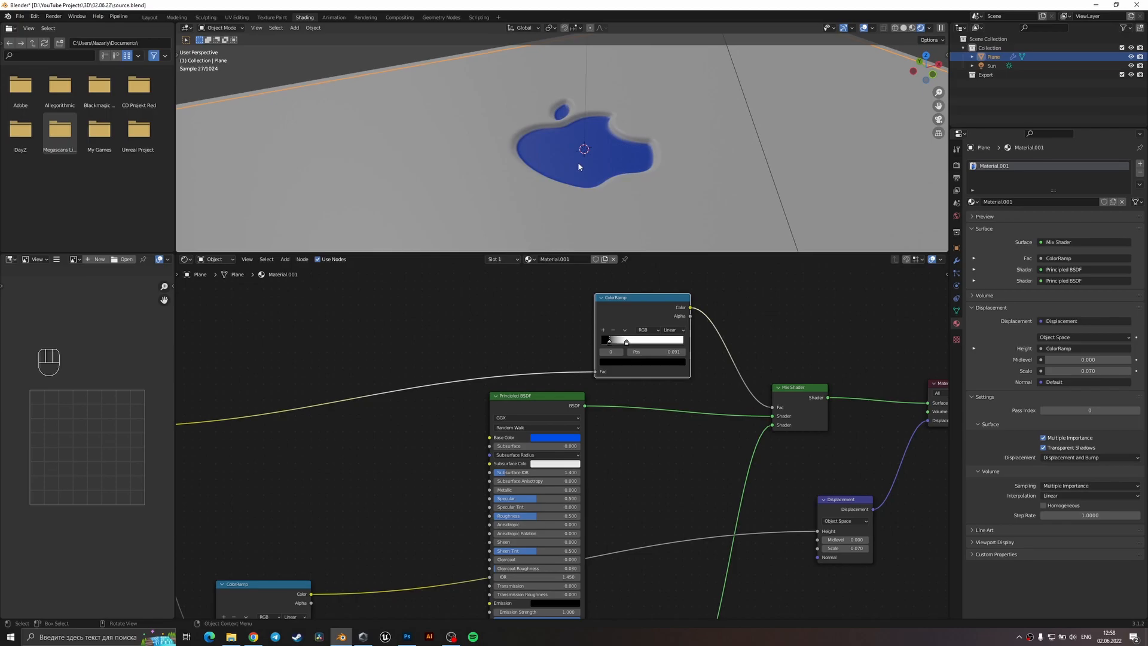
{"action": "scroll", "coordinate": [667, 117], "scroll_direction": "up", "scroll_amount": 5}
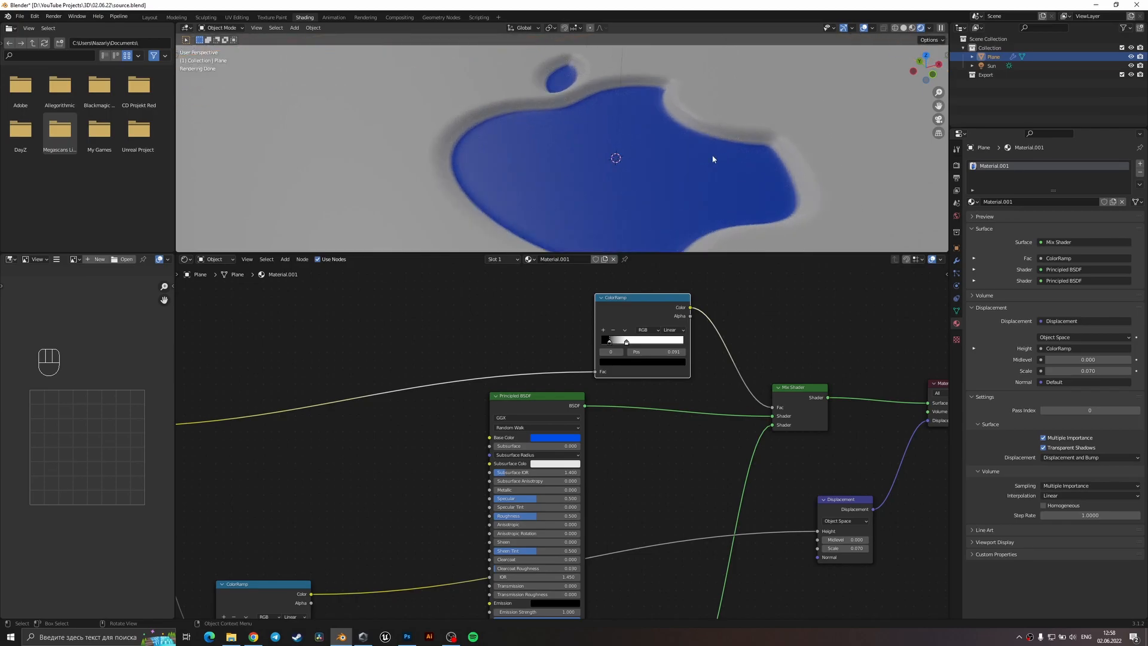
{"action": "scroll", "coordinate": [692, 227], "scroll_direction": "up", "scroll_amount": 3}
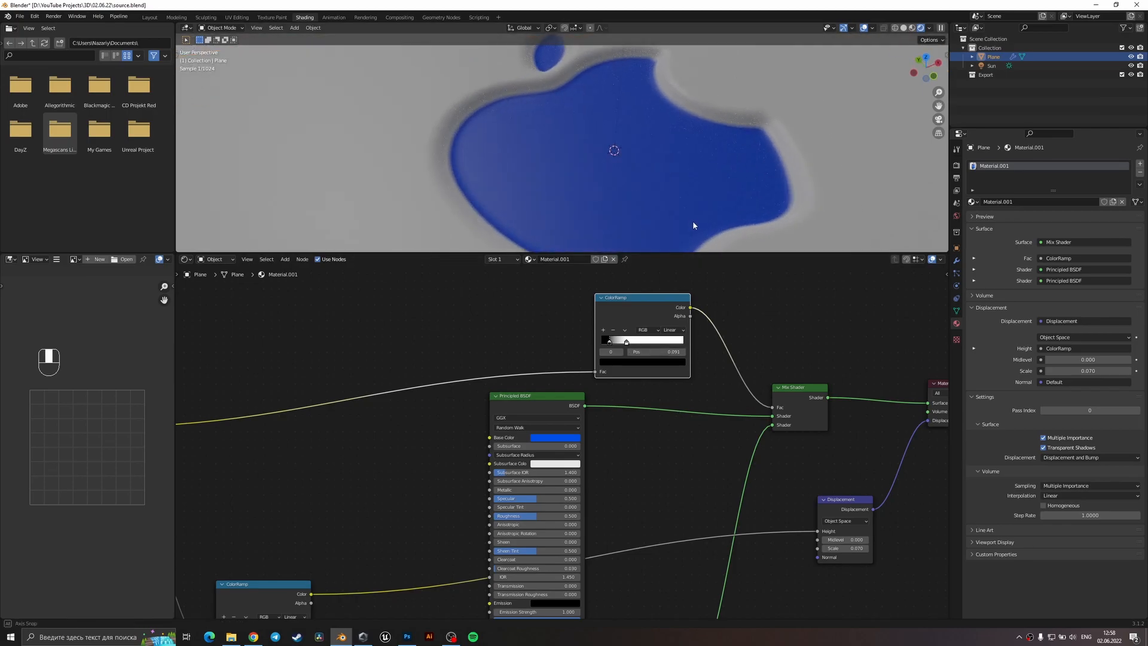
{"action": "scroll", "coordinate": [661, 174], "scroll_direction": "down", "scroll_amount": 3}
{"action": "key", "text": "ctrl+s"}
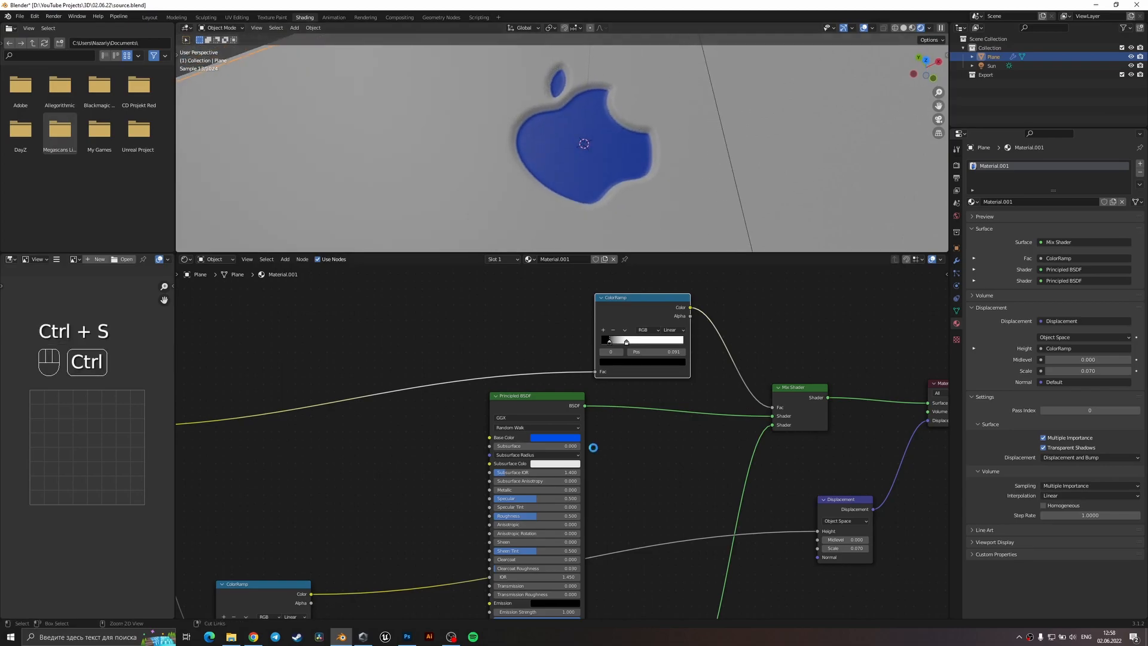
- Set the first Principled BSDF's Metallic to 1.000 and Roughness to 0.314, and save the file
{"action": "middle_click_drag", "start_coordinate": [591, 491], "coordinate": [634, 466]}
{"action": "scroll", "coordinate": [634, 465], "scroll_direction": "up", "scroll_amount": 1}
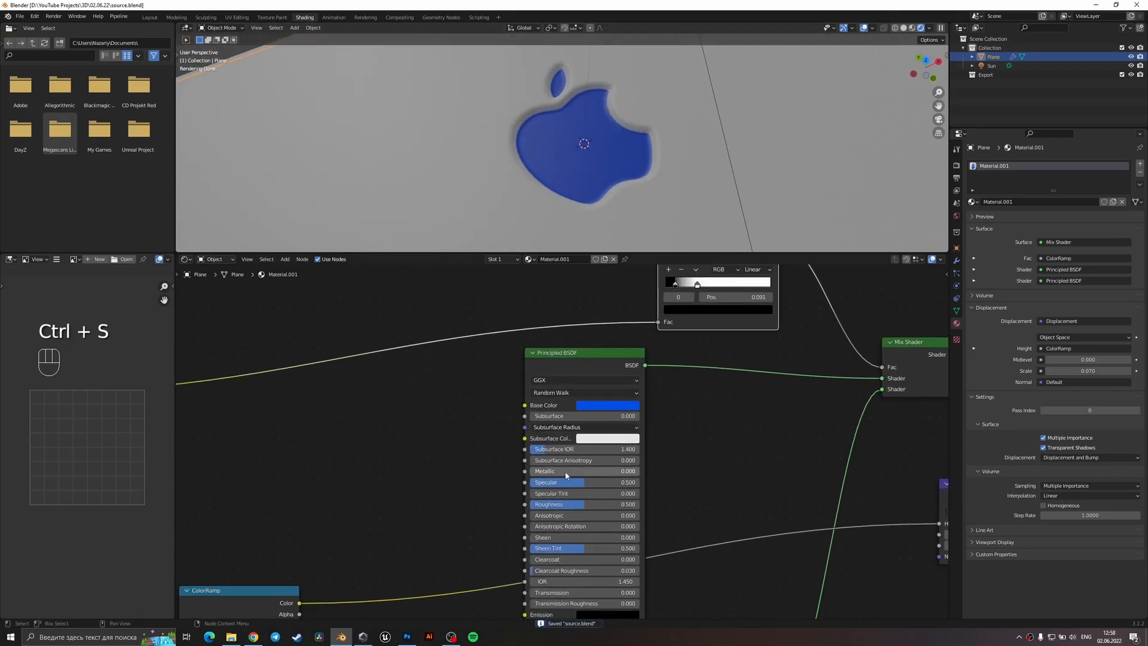
{"action": "left_click_drag", "start_coordinate": [566, 474], "coordinate": [568, 504]}
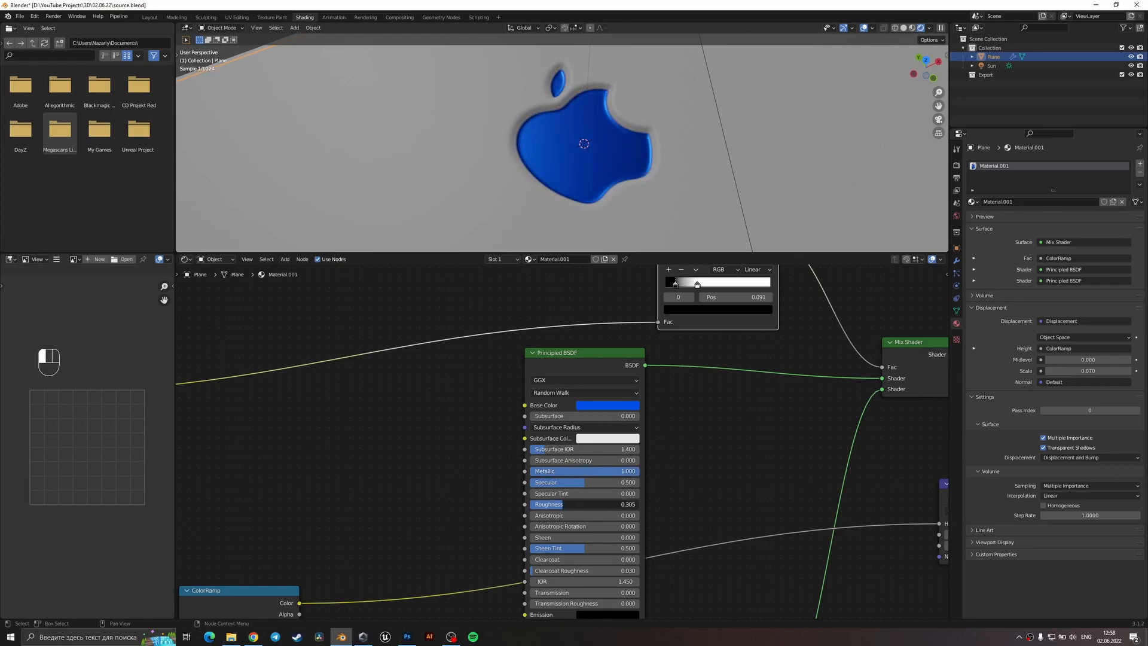
{"action": "scroll", "coordinate": [601, 175], "scroll_direction": "down", "scroll_amount": 4}
{"action": "mouse_move", "coordinate": [601, 176]}
{"action": "middle_mouse_down"}
{"action": "mouse_move", "coordinate": [581, 203]}
{"action": "mouse_move", "coordinate": [584, 171]}
{"action": "middle_mouse_up"}
{"action": "key", "text": "ctrl+s"}
- Move the first Principled BSDF node slightly closer to the Mix Shader
{"action": "scroll", "coordinate": [726, 474], "scroll_direction": "down", "scroll_amount": 3}
{"action": "middle_click_drag", "start_coordinate": [684, 523], "coordinate": [635, 435]}
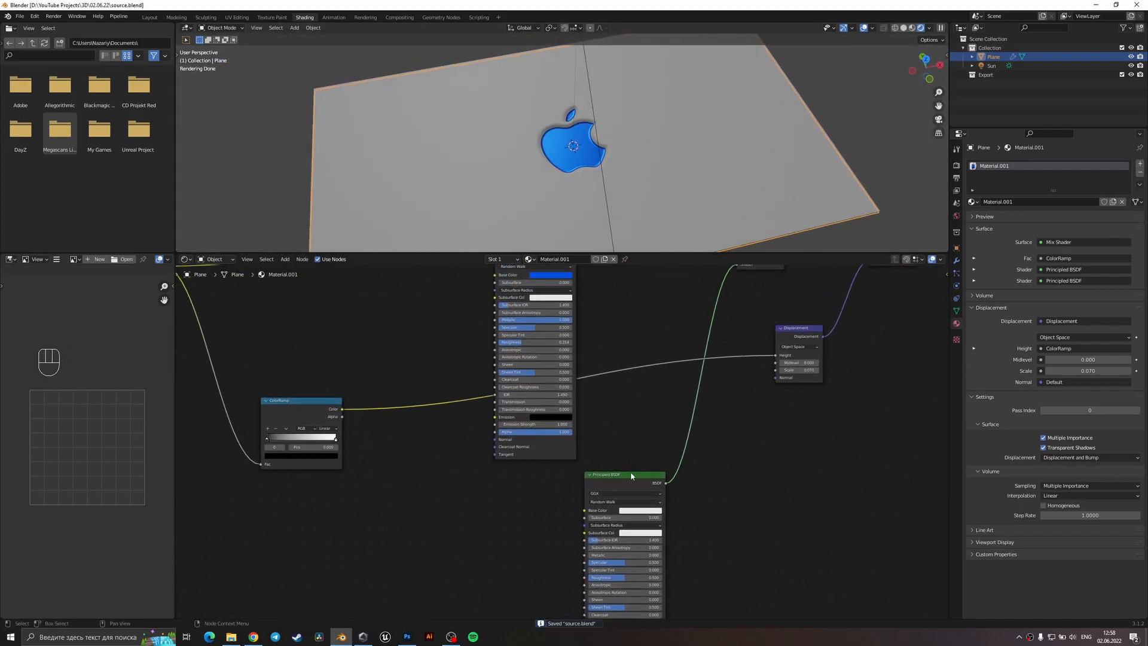
{"action": "mouse_move", "coordinate": [632, 489]}
{"action": "middle_mouse_down"}
{"action": "mouse_move", "coordinate": [643, 391]}
{"action": "mouse_move", "coordinate": [622, 477]}
{"action": "middle_mouse_up"}
{"action": "scroll", "coordinate": [644, 368], "scroll_direction": "up", "scroll_amount": 1}
{"action": "scroll", "coordinate": [651, 369], "scroll_direction": "down", "scroll_amount": 2}
{"action": "middle_click_drag", "start_coordinate": [618, 416], "coordinate": [634, 503]}
{"action": "left_click_drag", "start_coordinate": [568, 349], "coordinate": [579, 348]}
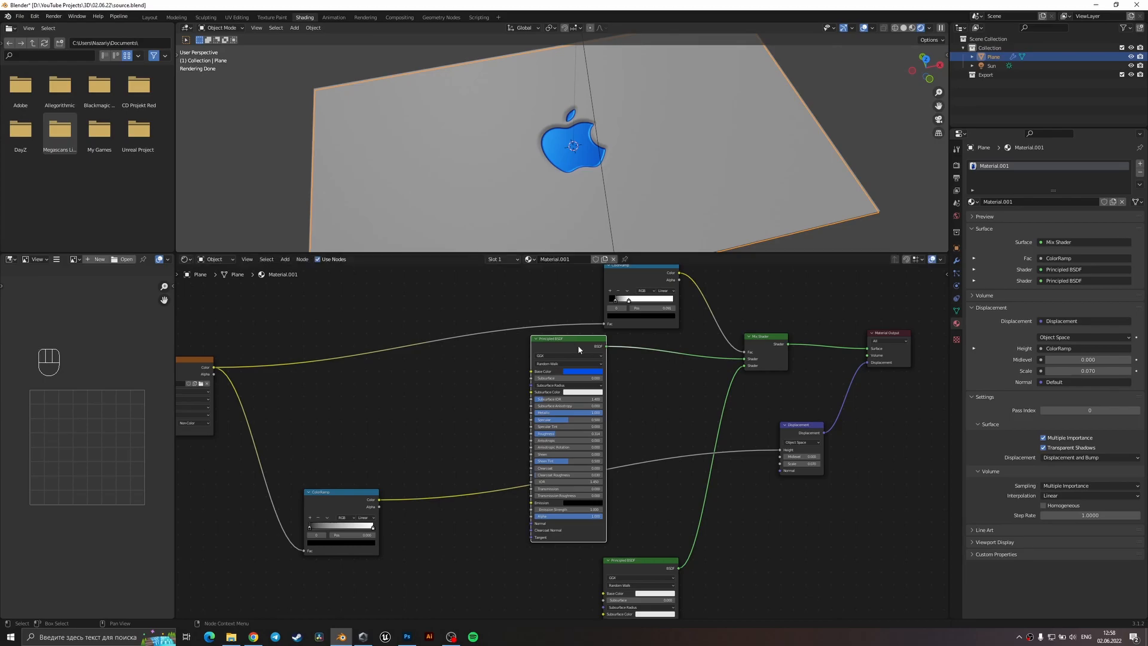
- Reverse the Mix Shader's ColorRamp so it starts white and turns black at position 0.245
{"action": "scroll", "coordinate": [620, 289], "scroll_direction": "up", "scroll_amount": 3}
{"action": "middle_click_drag", "start_coordinate": [622, 291], "coordinate": [605, 406]}
{"action": "scroll", "coordinate": [628, 375], "scroll_direction": "up", "scroll_amount": 7}
{"action": "left_click_drag", "start_coordinate": [674, 329], "coordinate": [597, 328]}
{"action": "left_click_drag", "start_coordinate": [673, 331], "coordinate": [663, 333]}
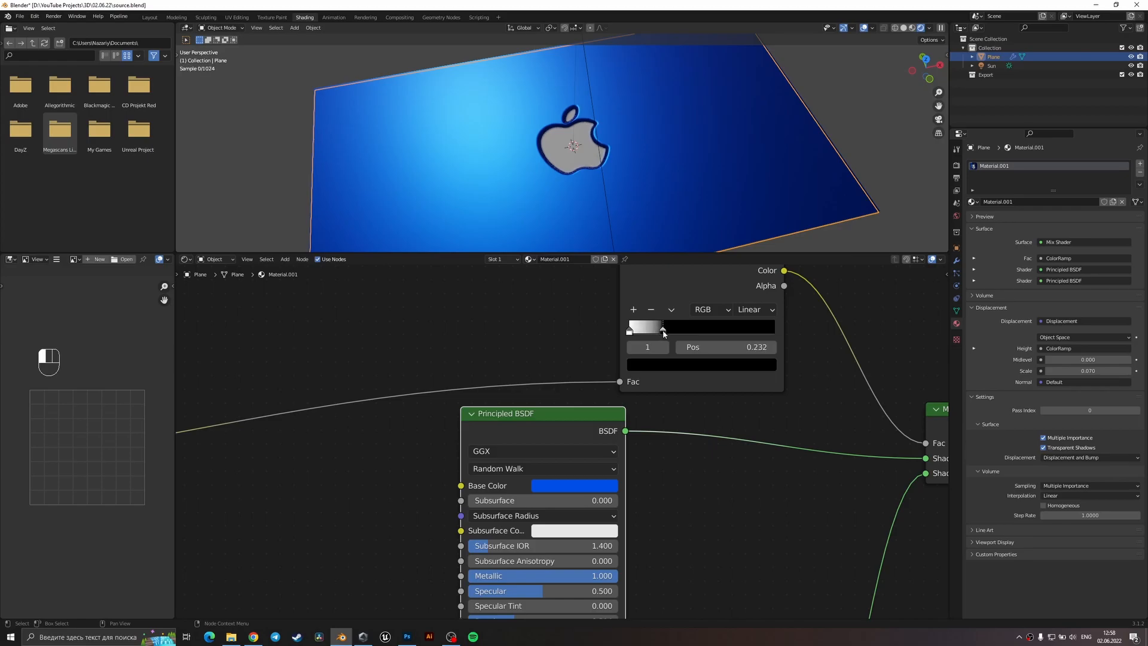
- Set the first Principled BSDF's Base Color to a dark green of about R 0.015, G 0.101, B 0.061
{"action": "scroll", "coordinate": [706, 472], "scroll_direction": "down", "scroll_amount": 3}
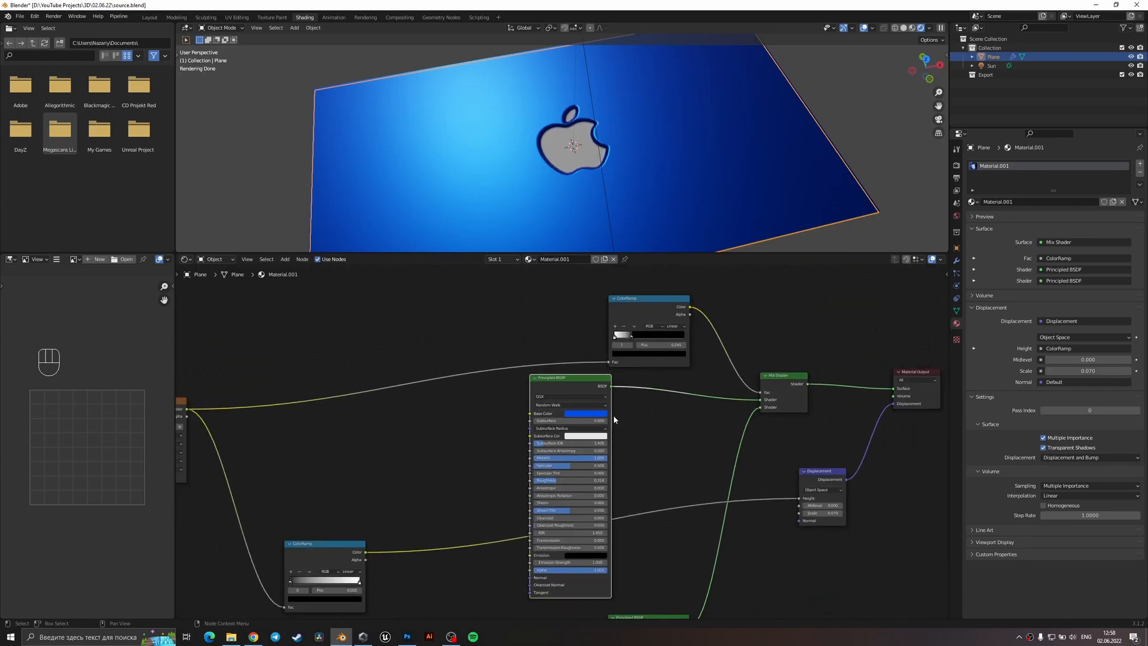
{"action": "scroll", "coordinate": [615, 415], "scroll_direction": "up", "scroll_amount": 1}
{"action": "left_click", "coordinate": [596, 400]}
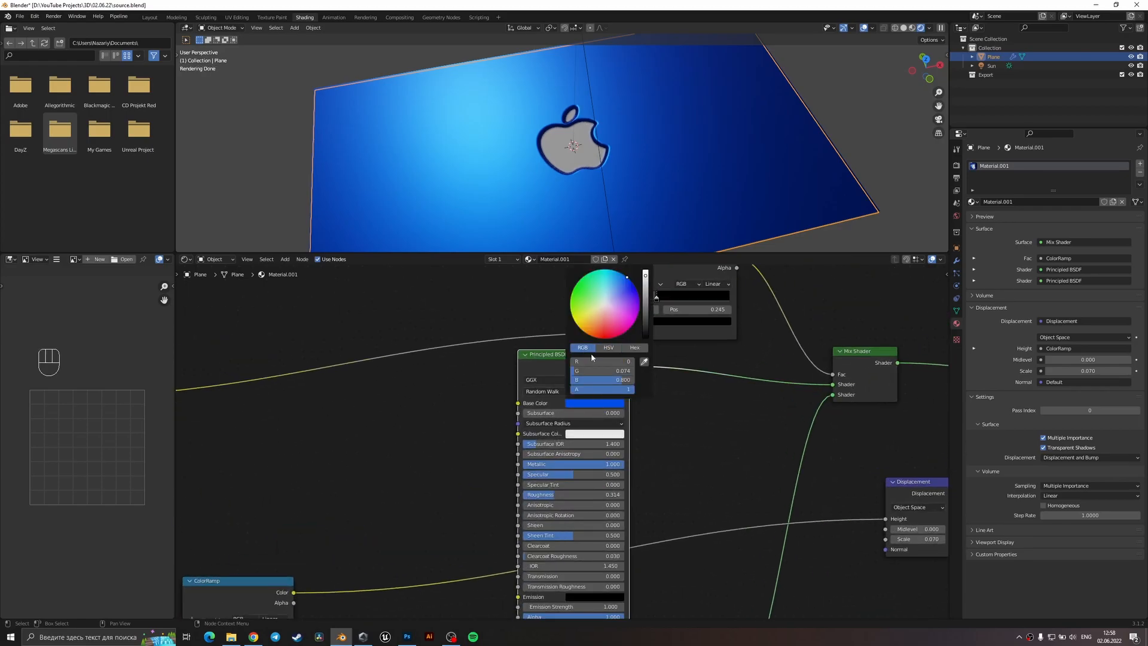
{"action": "mouse_move", "coordinate": [619, 282]}
{"action": "left_mouse_down"}
{"action": "mouse_move", "coordinate": [589, 288]}
{"action": "mouse_move", "coordinate": [646, 293]}
{"action": "mouse_move", "coordinate": [646, 310]}
{"action": "left_mouse_up"}
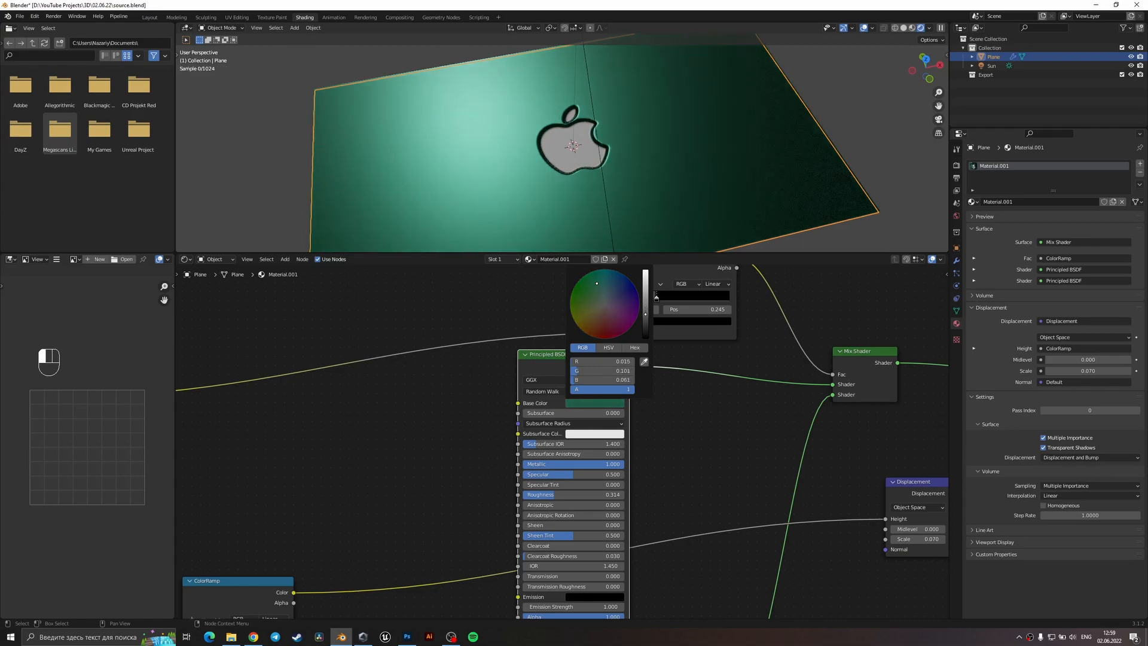
- Set the green Principled BSDF's Metallic to 0 and Roughness to 0.5
{"action": "middle_click_drag", "start_coordinate": [712, 512], "coordinate": [731, 451]}
{"action": "double_click", "coordinate": [612, 402]}
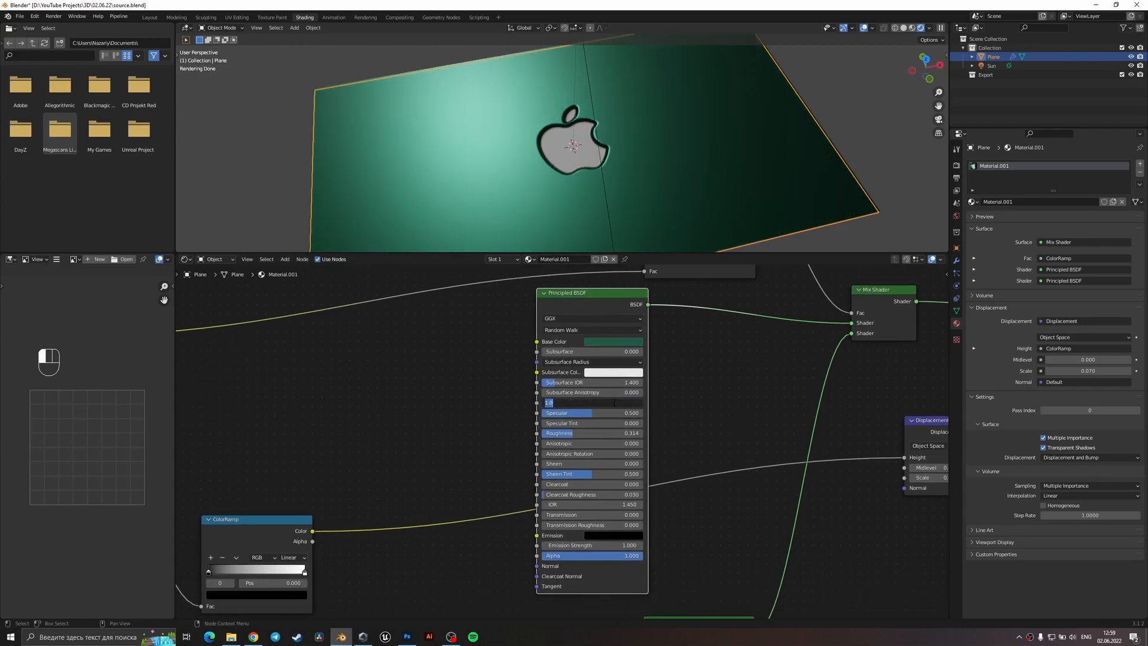
{"action": "type", "text": "0"}
{"action": "key", "text": "Return"}
{"action": "double_click", "coordinate": [609, 432]}
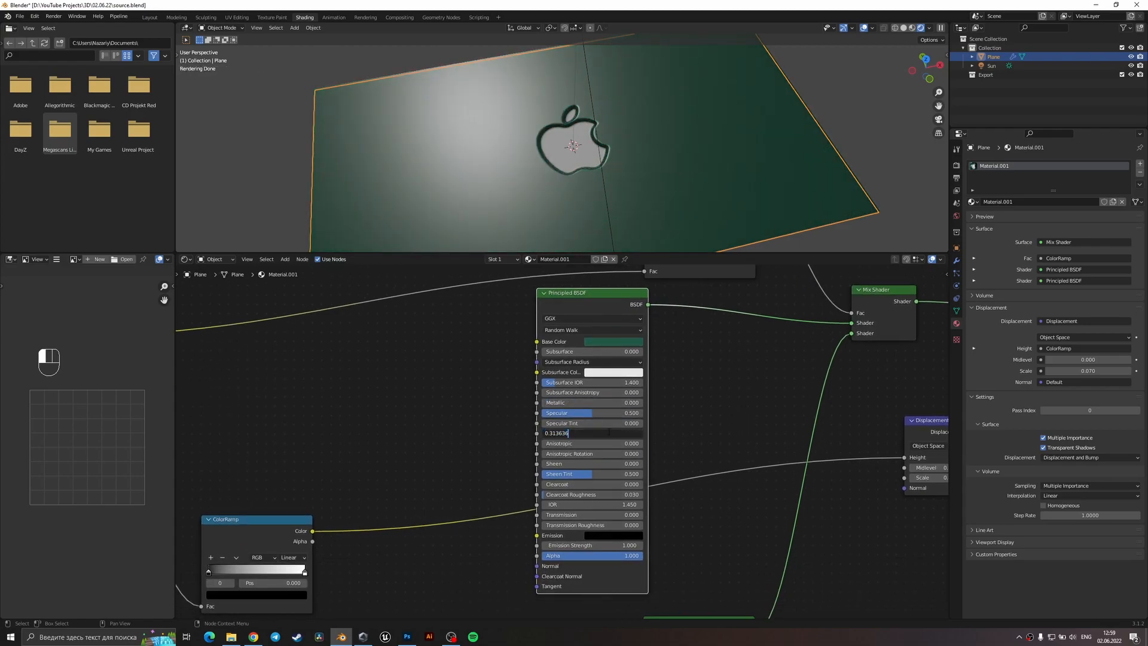
{"action": "key", "text": "BackSpace"}
{"action": "key", "text": "BackSpace"}
{"action": "key", "text": "BackSpace"}
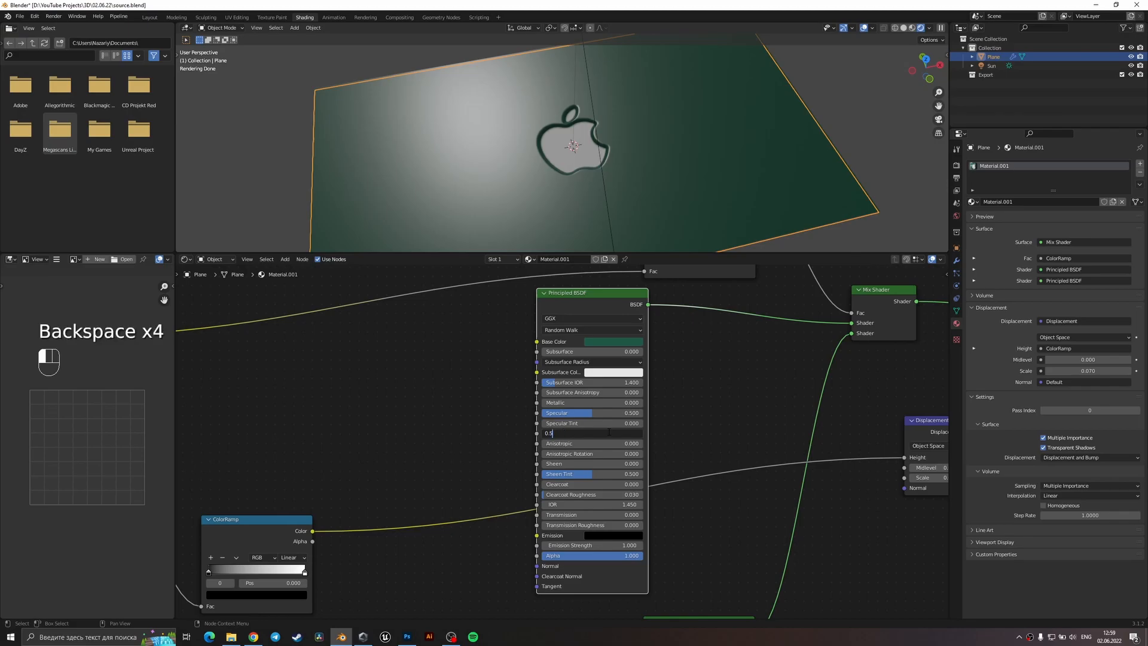
{"action": "key", "text": "Return"}
- Set the second Principled BSDF's Base Color to a gold of R 0.800, G 0.432, B 0.091
{"action": "scroll", "coordinate": [747, 494], "scroll_direction": "down", "scroll_amount": 3}
{"action": "middle_click_drag", "start_coordinate": [749, 494], "coordinate": [726, 299]}
{"action": "scroll", "coordinate": [705, 397], "scroll_direction": "up", "scroll_amount": 3}
{"action": "scroll", "coordinate": [694, 430], "scroll_direction": "up", "scroll_amount": 2}
{"action": "middle_click_drag", "start_coordinate": [684, 450], "coordinate": [622, 437]}
{"action": "middle_click_drag", "start_coordinate": [621, 146], "coordinate": [628, 174]}
{"action": "left_click", "coordinate": [621, 440]}
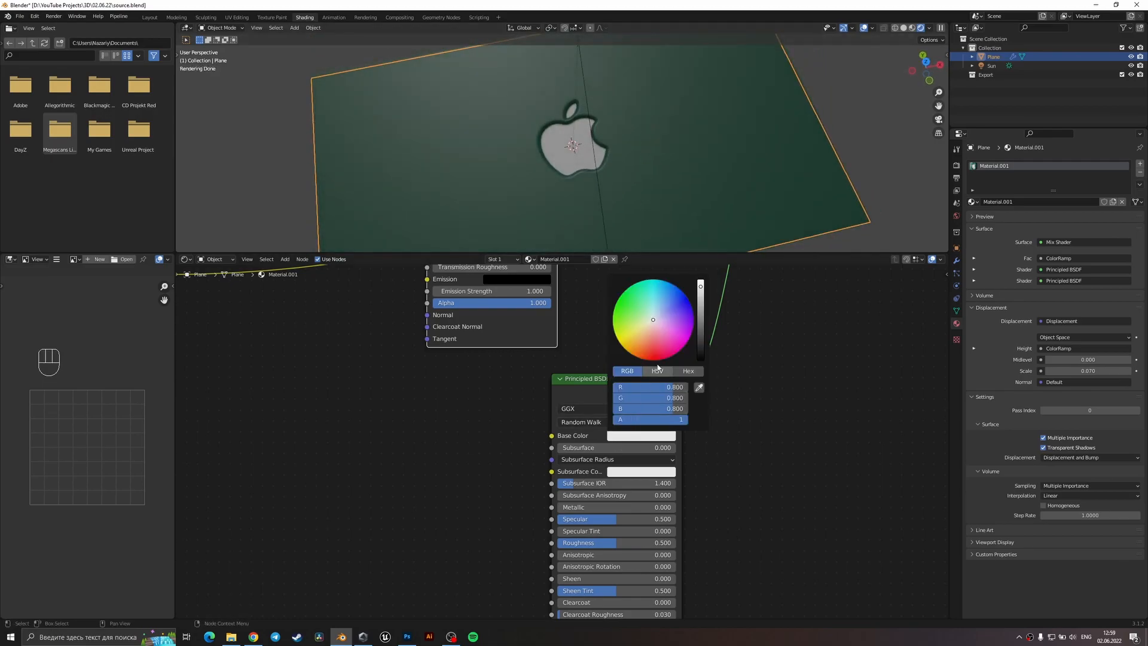
{"action": "left_click_drag", "start_coordinate": [659, 335], "coordinate": [638, 340]}
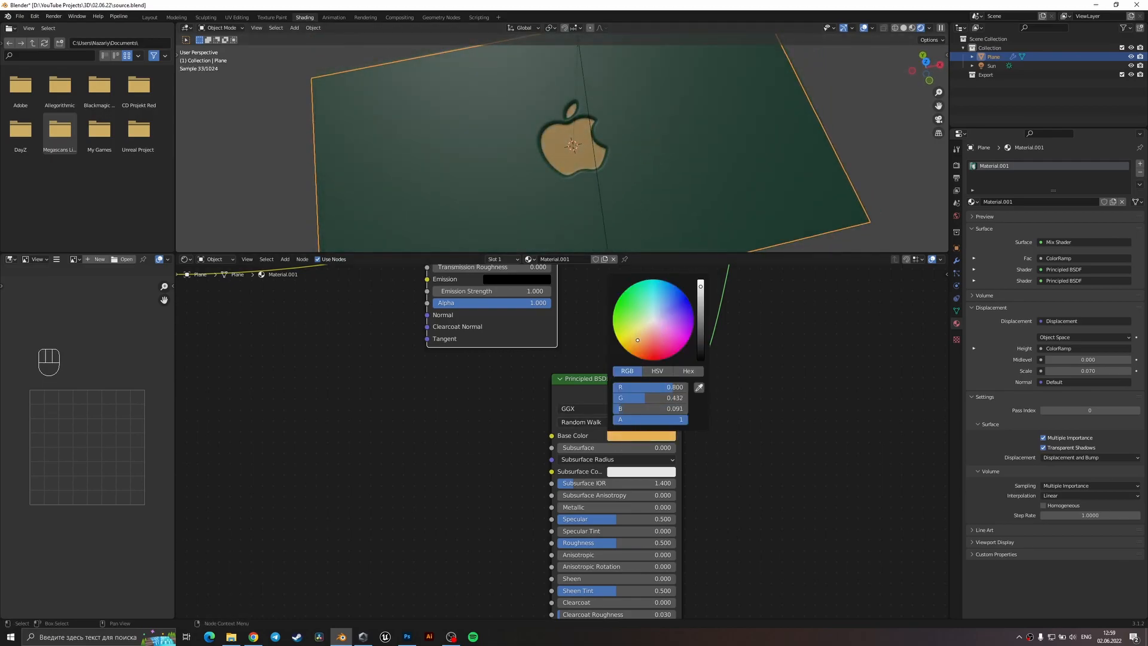
- Set the gold Principled BSDF's Metallic to 1.000 and Roughness to 0.327
{"action": "middle_click_drag", "start_coordinate": [727, 534], "coordinate": [764, 449]}
{"action": "left_click_drag", "start_coordinate": [658, 294], "coordinate": [664, 293]}
{"action": "left_click_drag", "start_coordinate": [656, 457], "coordinate": [717, 423]}
{"action": "key", "text": "ctrl+z"}
{"action": "mouse_move", "coordinate": [618, 179]}
{"action": "middle_mouse_down"}
{"action": "mouse_move", "coordinate": [634, 121]}
{"action": "mouse_move", "coordinate": [625, 179]}
{"action": "mouse_move", "coordinate": [629, 123]}
{"action": "mouse_move", "coordinate": [622, 160]}
{"action": "middle_mouse_up"}
{"action": "scroll", "coordinate": [619, 170], "scroll_direction": "up", "scroll_amount": 4}
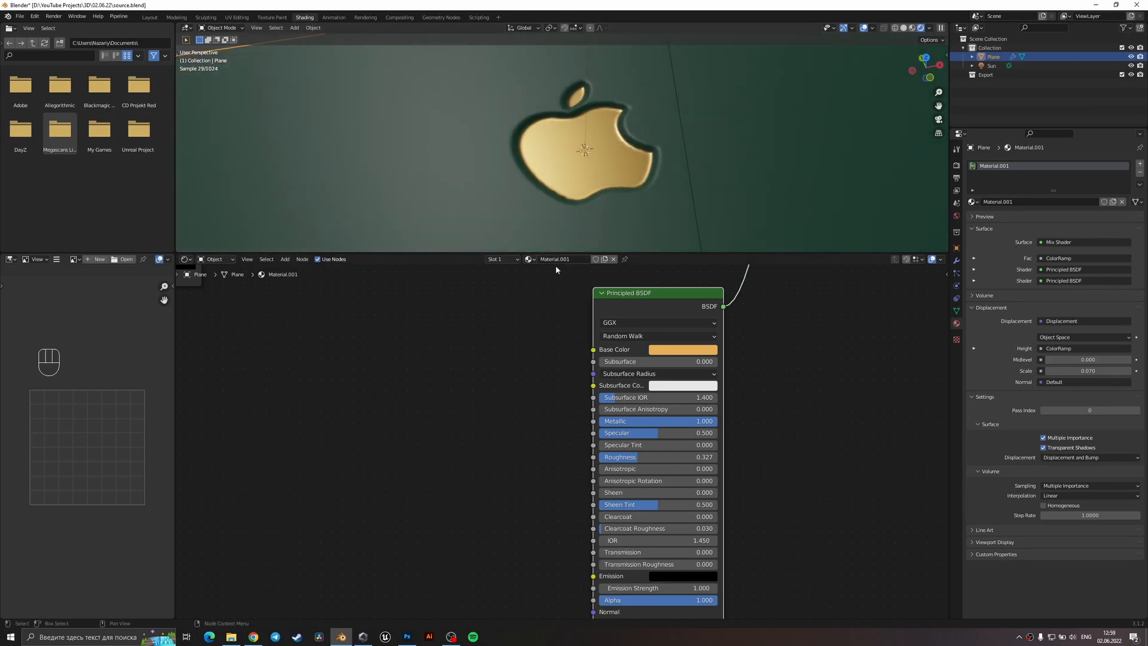
- Inspect the gold logo up close in the rendered view and save the file
{"action": "scroll", "coordinate": [556, 269], "scroll_direction": "down", "scroll_amount": 2}
{"action": "scroll", "coordinate": [583, 144], "scroll_direction": "down", "scroll_amount": 3}
{"action": "scroll", "coordinate": [580, 157], "scroll_direction": "up", "scroll_amount": 5}
{"action": "scroll", "coordinate": [573, 354], "scroll_direction": "down", "scroll_amount": 4}
{"action": "middle_click_drag", "start_coordinate": [590, 341], "coordinate": [554, 470]}
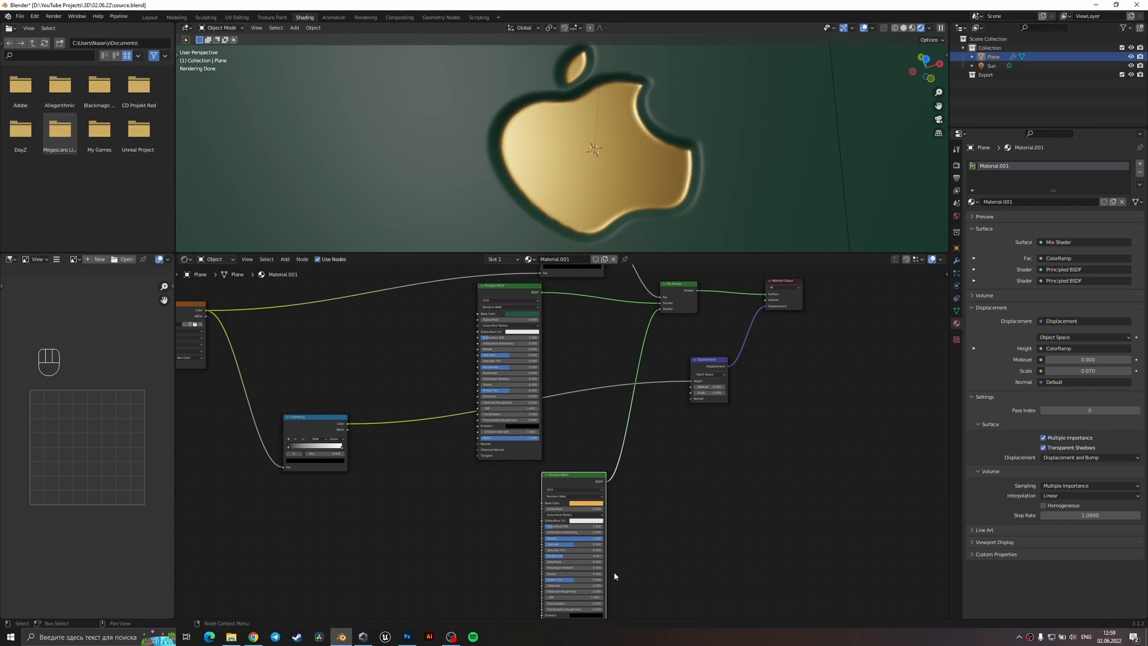
{"action": "middle_click_drag", "start_coordinate": [541, 438], "coordinate": [583, 460]}
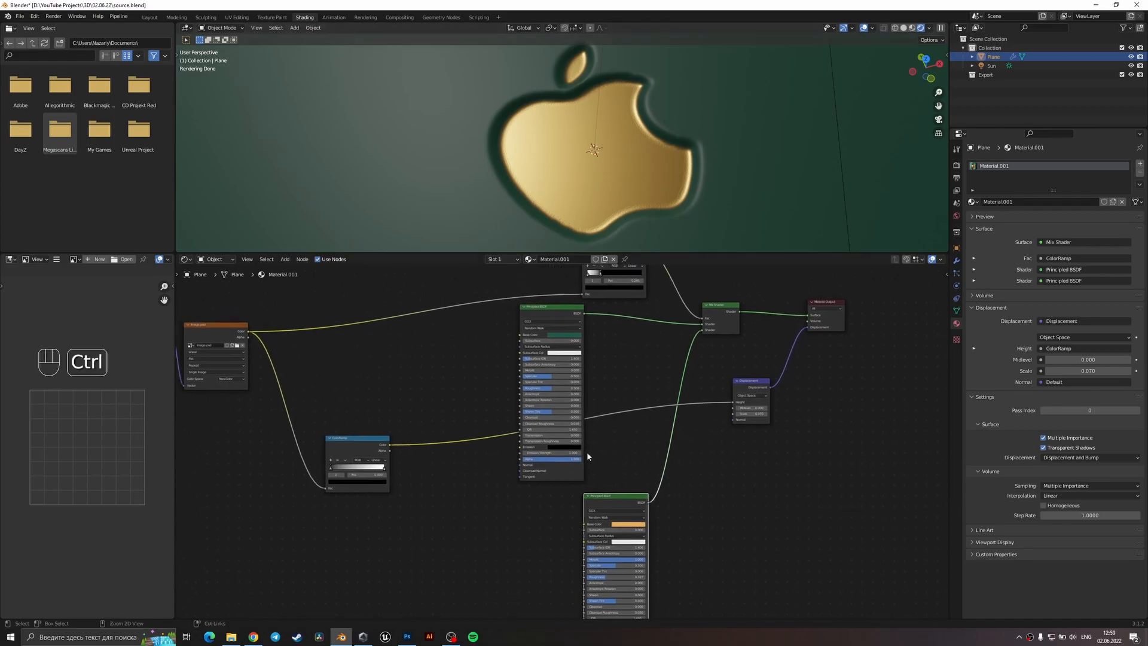
{"action": "key", "text": "ctrl+s"}
- Review the texture nodes and the whole rendered plane, and save the file again
{"action": "middle_click_drag", "start_coordinate": [488, 407], "coordinate": [596, 408]}
{"action": "middle_click_drag", "start_coordinate": [494, 433], "coordinate": [656, 356]}
{"action": "scroll", "coordinate": [602, 142], "scroll_direction": "down", "scroll_amount": 2}
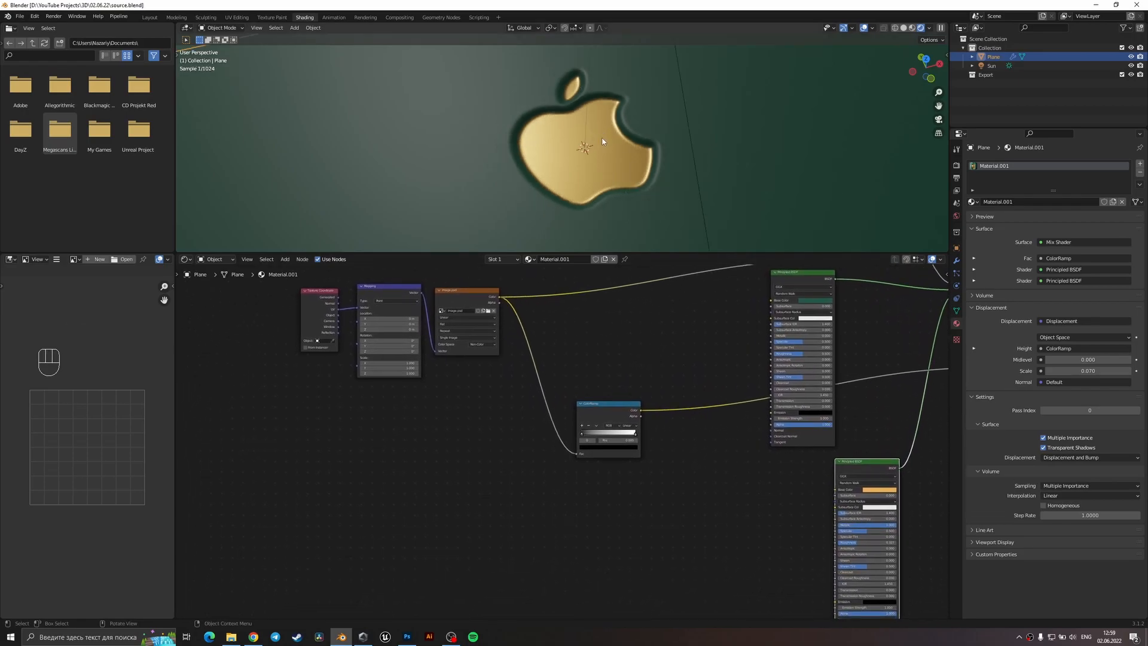
{"action": "scroll", "coordinate": [602, 141], "scroll_direction": "down", "scroll_amount": 2}
{"action": "middle_click_drag", "start_coordinate": [604, 150], "coordinate": [618, 191]}
{"action": "key", "text": "ctrl+s"}
{"action": "key", "text": "z"}
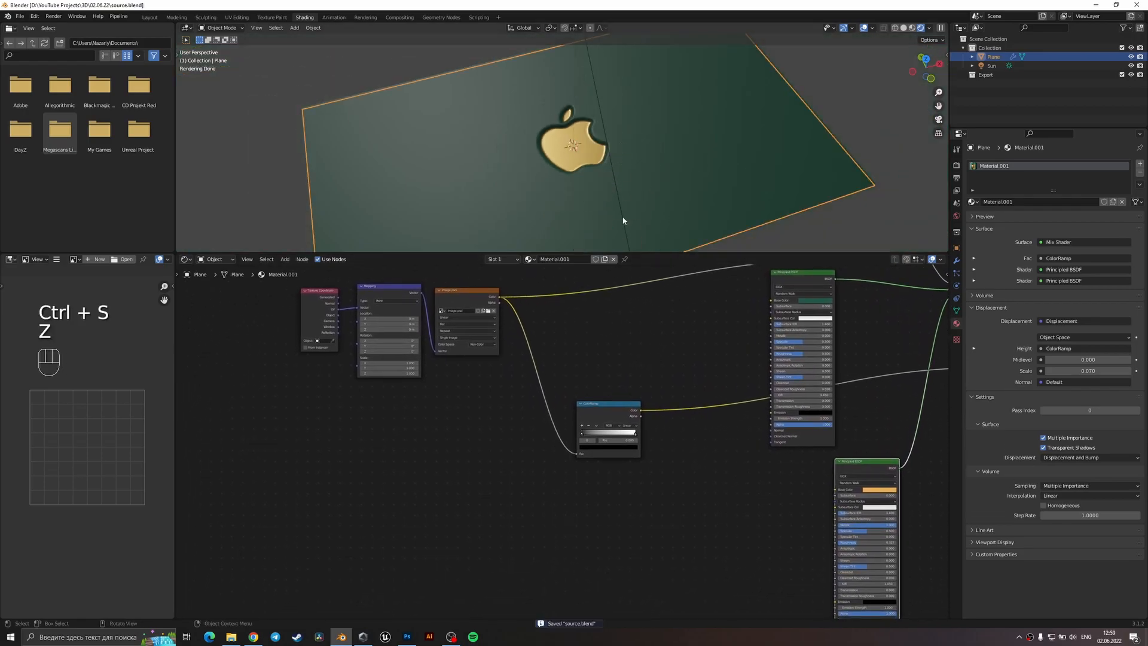
- Move the displacement ColorRamp node up, clearing the space below it
{"action": "scroll", "coordinate": [621, 436], "scroll_direction": "up", "scroll_amount": 1}
{"action": "middle_click_drag", "start_coordinate": [622, 435], "coordinate": [634, 417]}
{"action": "left_click_drag", "start_coordinate": [646, 397], "coordinate": [625, 328]}
- Add a Bump node below the displacement ColorRamp
{"action": "key", "text": "shift+a"}
{"action": "left_click", "coordinate": [497, 459]}
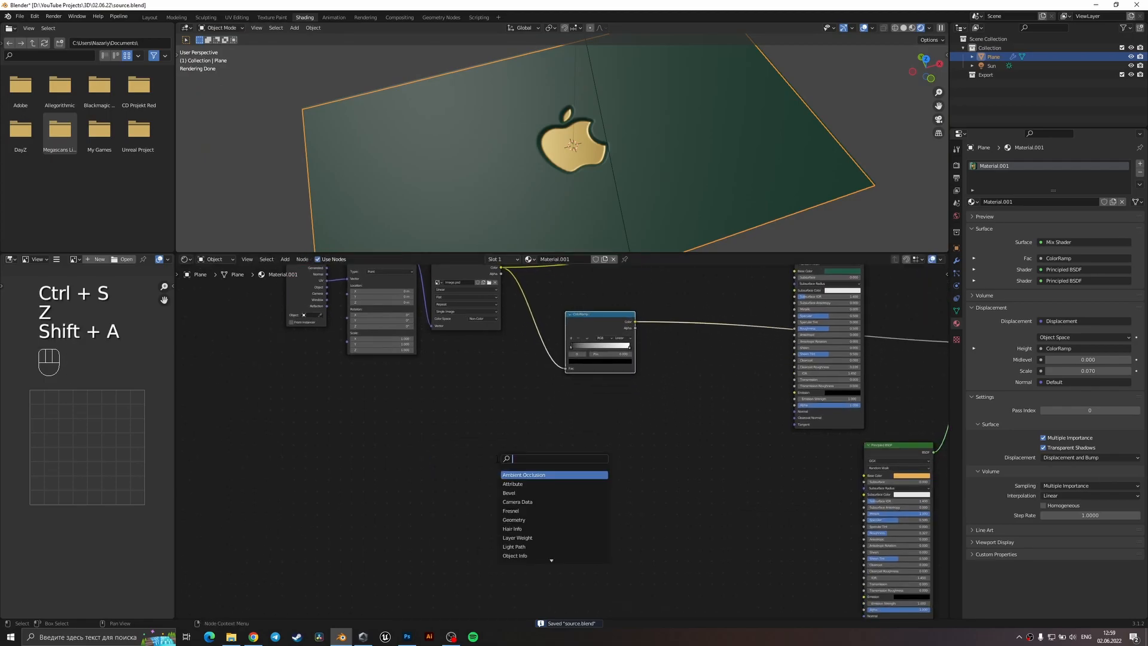
{"action": "type", "text": "bump"}
{"action": "key", "text": "Return"}
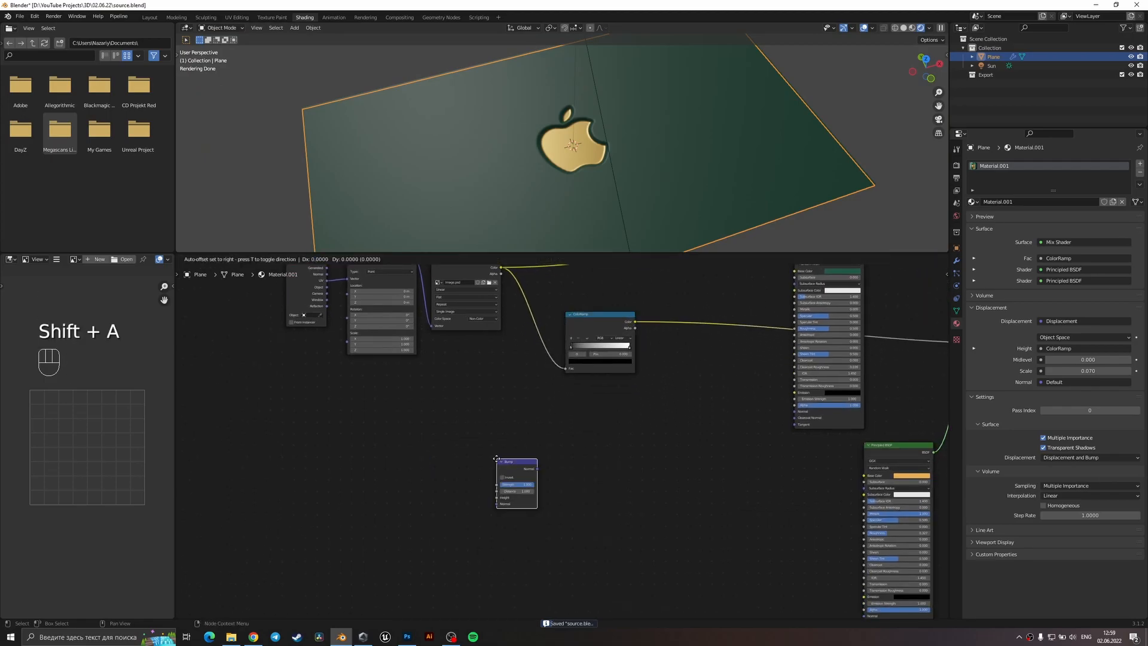
{"action": "left_click", "coordinate": [634, 389]}
- Connect the Bump node's Normal output to the green Principled BSDF's Normal input and move the Bump node beside that shader
{"action": "scroll", "coordinate": [707, 405], "scroll_direction": "up", "scroll_amount": 1}
{"action": "middle_click_drag", "start_coordinate": [708, 405], "coordinate": [682, 422]}
{"action": "left_click_drag", "start_coordinate": [644, 418], "coordinate": [779, 428]}
{"action": "left_click_drag", "start_coordinate": [626, 412], "coordinate": [731, 425]}
- Add a Noise Texture node below the displacement ColorRamp, ahead of the Bump node
{"action": "middle_click_drag", "start_coordinate": [589, 522], "coordinate": [590, 490]}
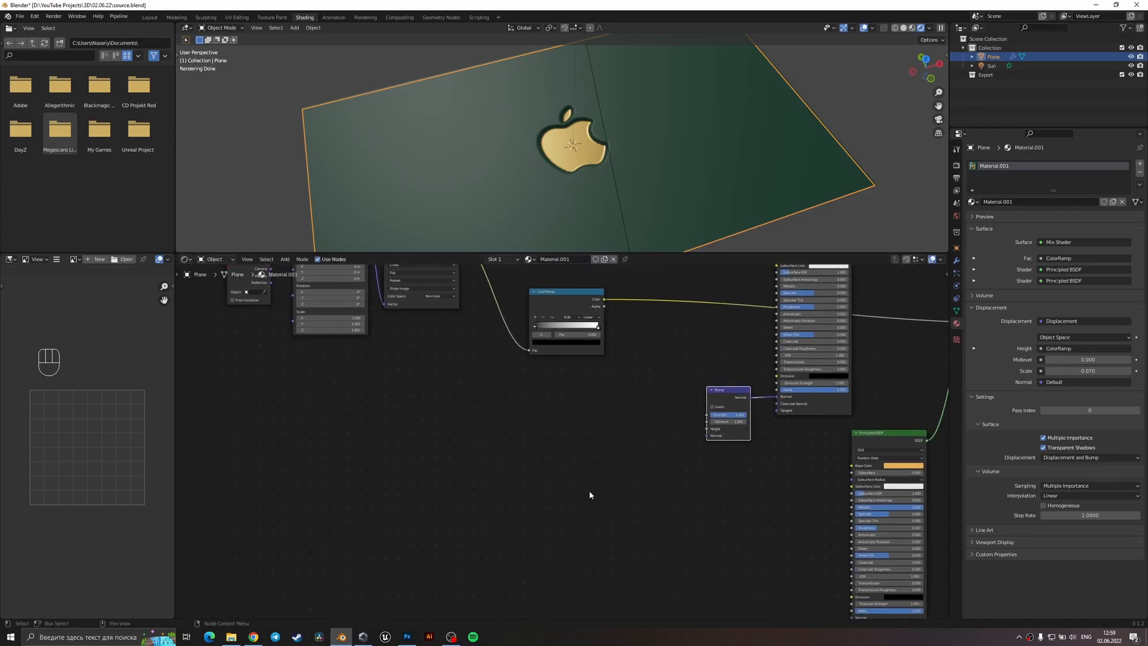
{"action": "key", "text": "shift+a"}
{"action": "left_click", "coordinate": [575, 460]}
{"action": "type", "text": "noi"}
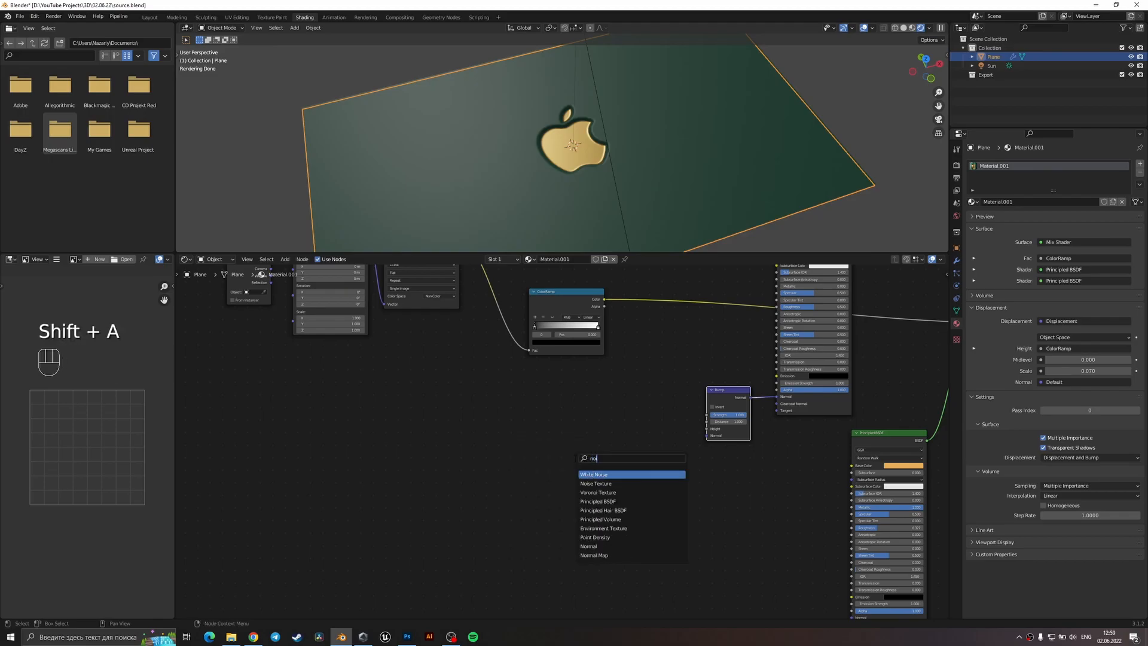
{"action": "key", "text": "Down"}
{"action": "key", "text": "Return"}
{"action": "left_click", "coordinate": [514, 440]}
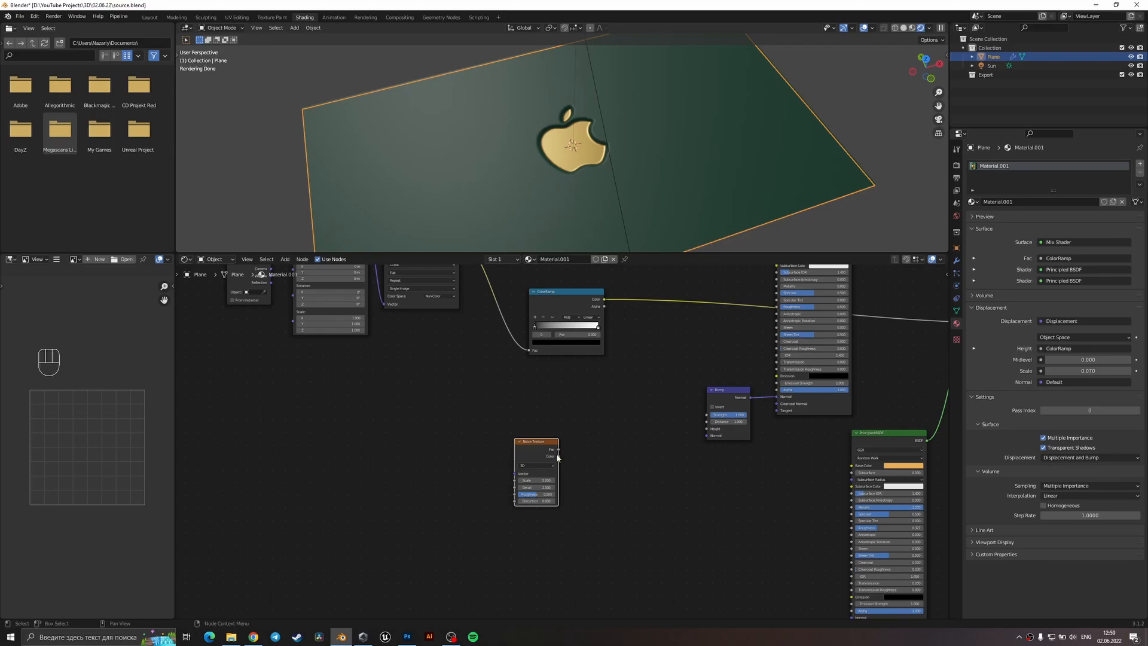
- Connect the Noise Texture's Fac output to the Bump node's Height input and move the Noise Texture beside the Bump node
{"action": "left_click_drag", "start_coordinate": [557, 450], "coordinate": [569, 449]}
{"action": "left_click_drag", "start_coordinate": [702, 443], "coordinate": [706, 428]}
{"action": "left_click_drag", "start_coordinate": [533, 442], "coordinate": [662, 420]}
{"action": "middle_click_drag", "start_coordinate": [714, 123], "coordinate": [735, 110]}
{"action": "scroll", "coordinate": [712, 369], "scroll_direction": "up", "scroll_amount": 3}
{"action": "scroll", "coordinate": [677, 155], "scroll_direction": "up", "scroll_amount": 2}
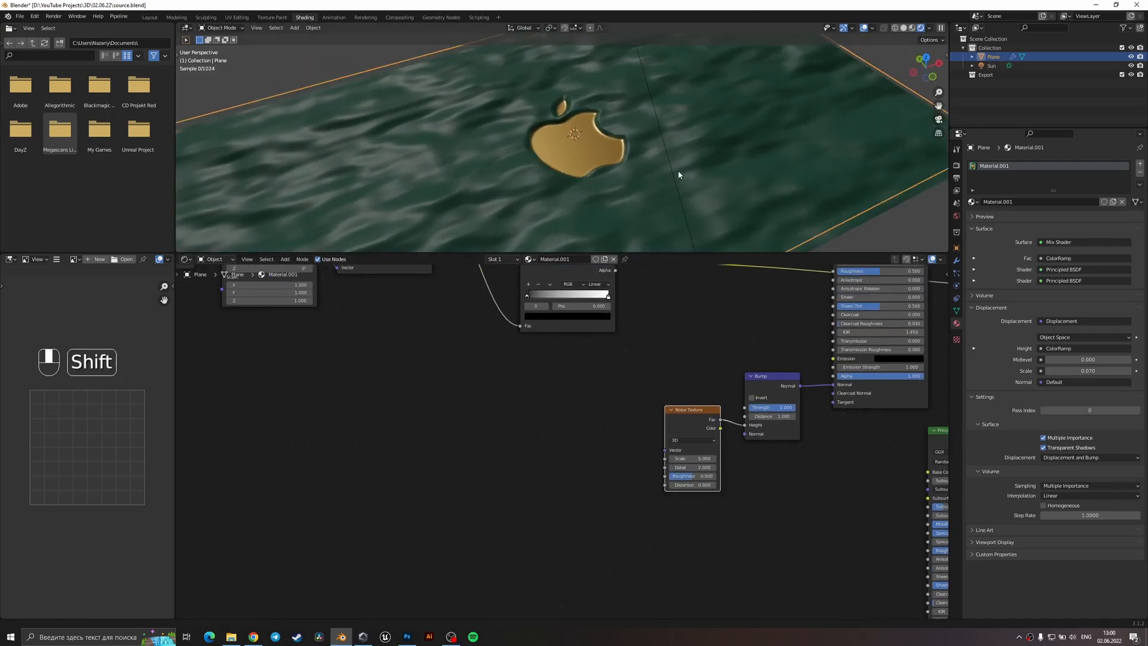
- Set the Noise Texture's Roughness to 0.8 and save the file
{"action": "middle_click_drag", "start_coordinate": [682, 178], "coordinate": [628, 111], "text": "shift"}
{"action": "middle_click_drag", "start_coordinate": [779, 367], "coordinate": [641, 458]}
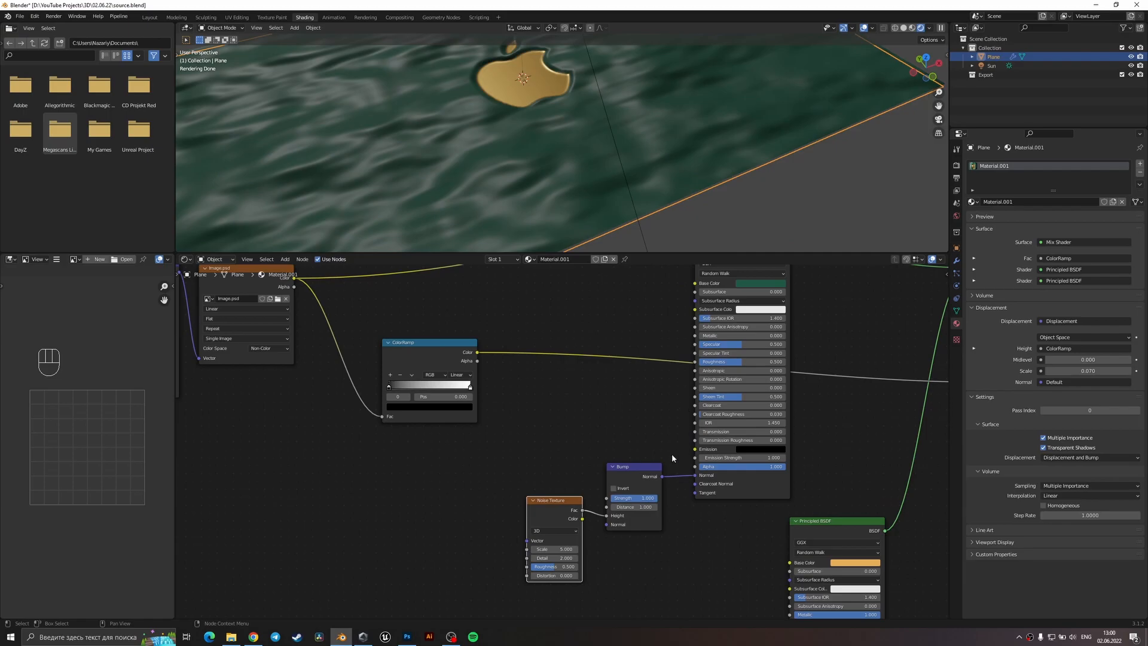
{"action": "middle_click_drag", "start_coordinate": [592, 501], "coordinate": [620, 440]}
{"action": "scroll", "coordinate": [618, 445], "scroll_direction": "up", "scroll_amount": 4}
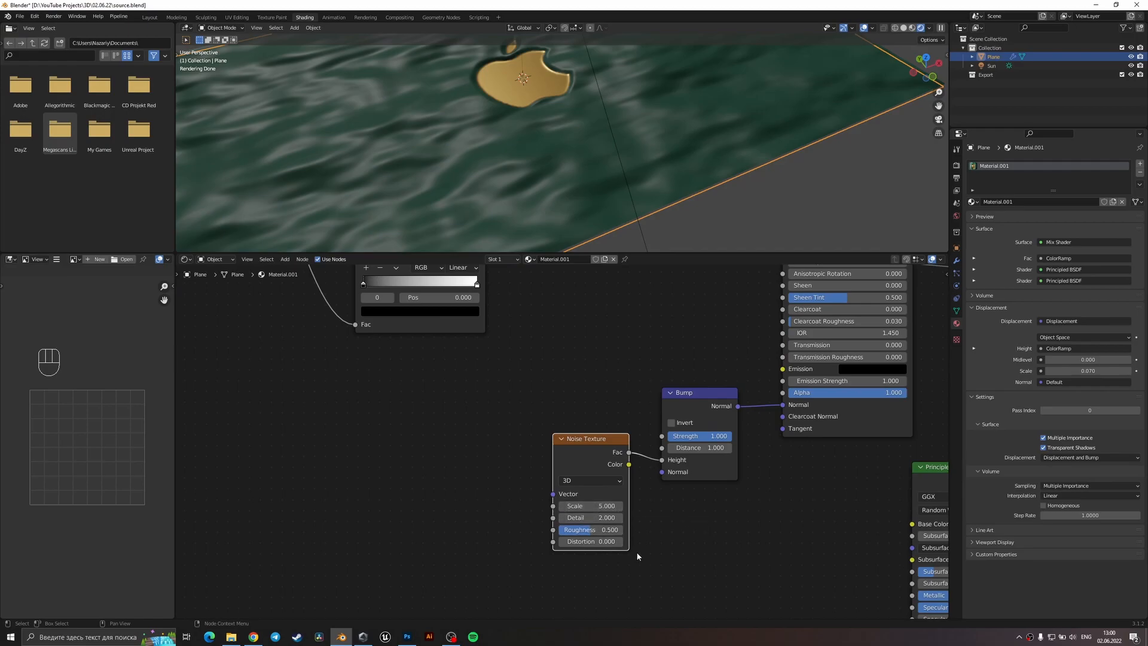
{"action": "left_click", "coordinate": [611, 530]}
{"action": "type", "text": "0.5"}
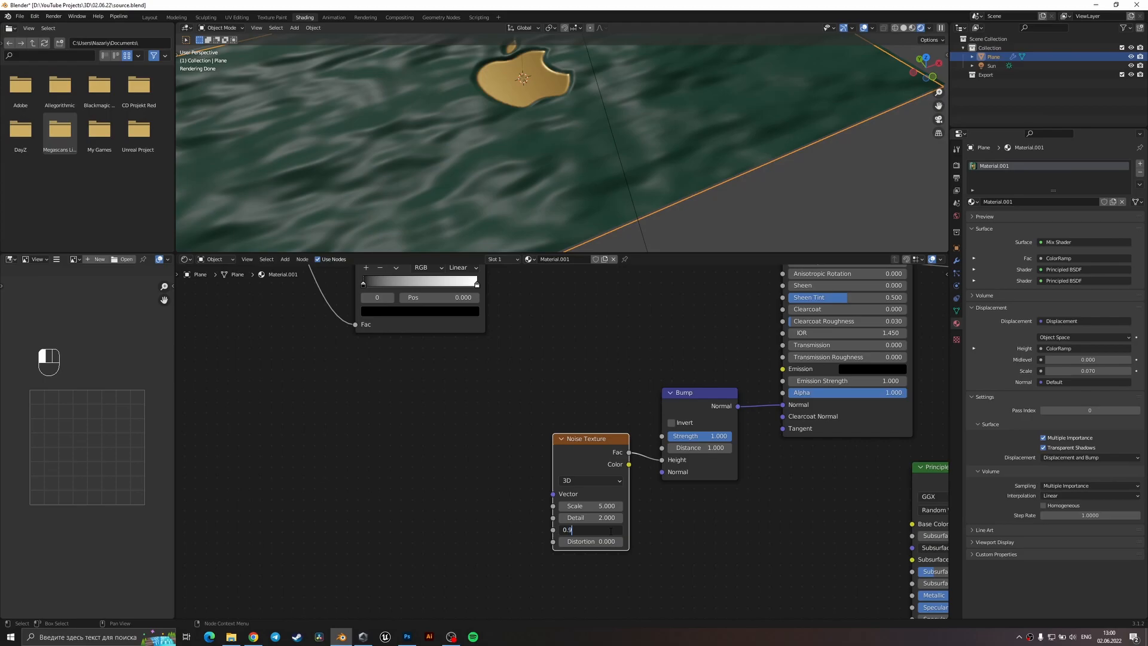
{"action": "key", "text": "Return"}
{"action": "left_click", "coordinate": [611, 531]}
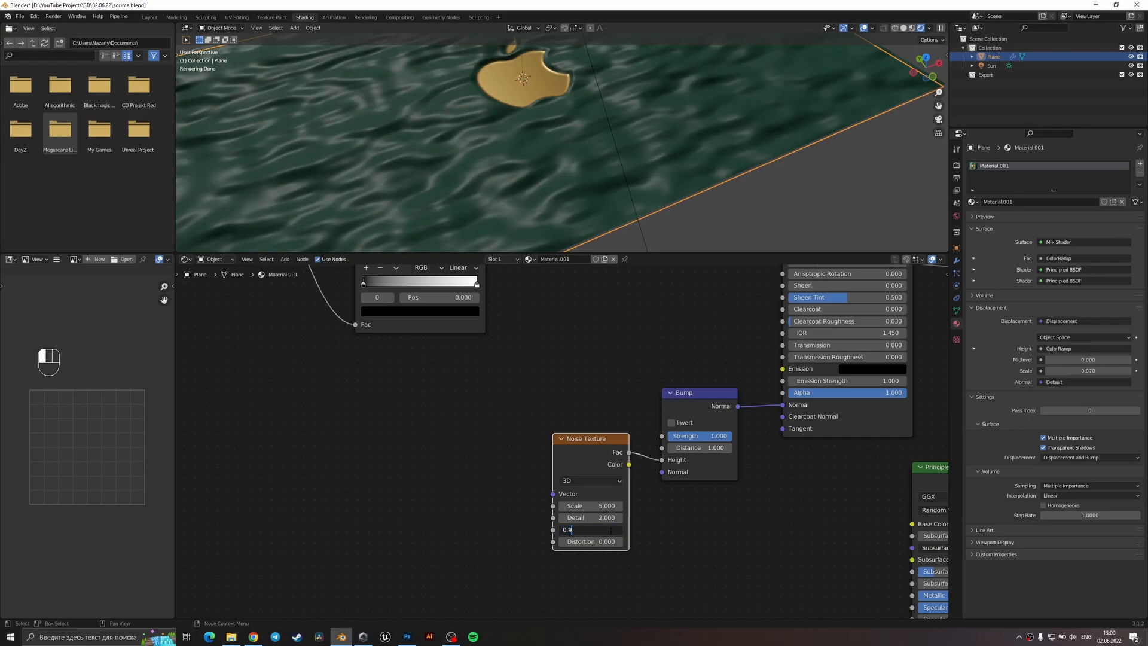
{"action": "type", "text": "0.8"}
{"action": "key", "text": "Return"}
{"action": "key", "text": "ctrl+s"}
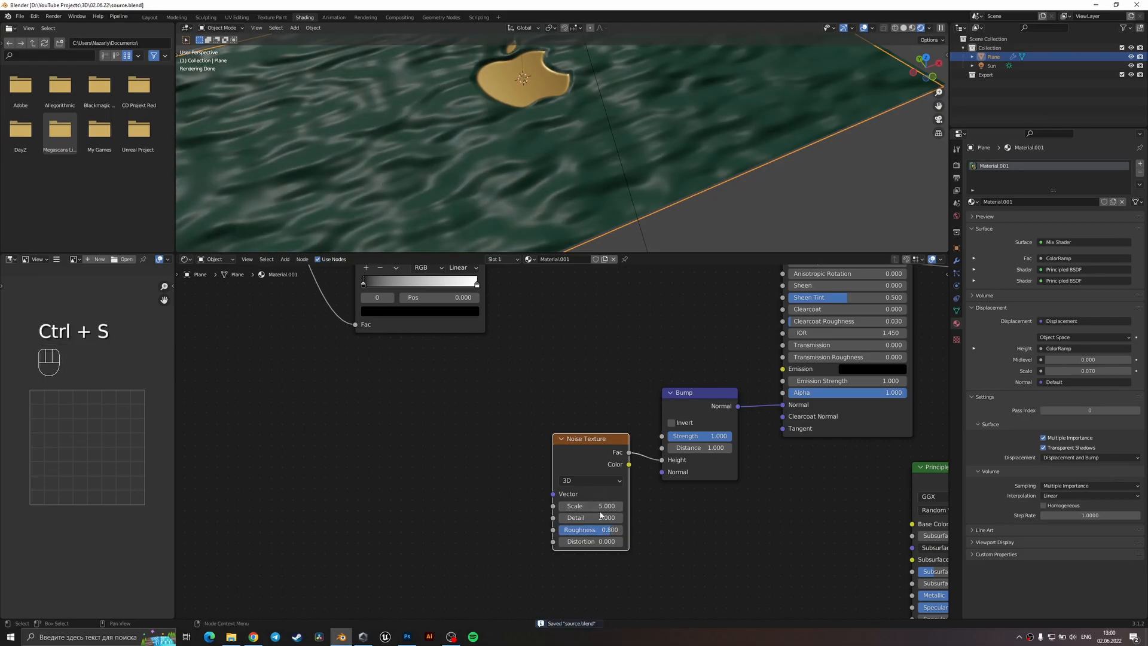
- Set the Noise Texture's Detail to 15 and its Scale to 55
{"action": "left_click_drag", "start_coordinate": [598, 522], "coordinate": [757, 522]}
{"action": "scroll", "coordinate": [579, 98], "scroll_direction": "down", "scroll_amount": 4}
{"action": "middle_click_drag", "start_coordinate": [579, 98], "coordinate": [589, 139]}
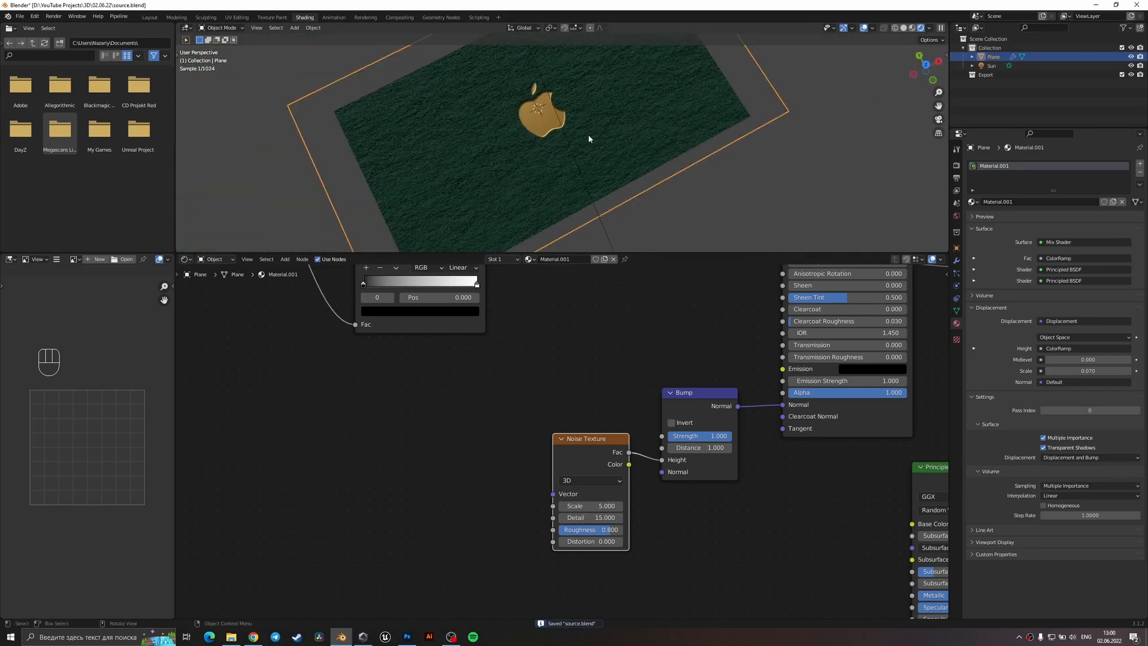
{"action": "scroll", "coordinate": [589, 141], "scroll_direction": "up", "scroll_amount": 7}
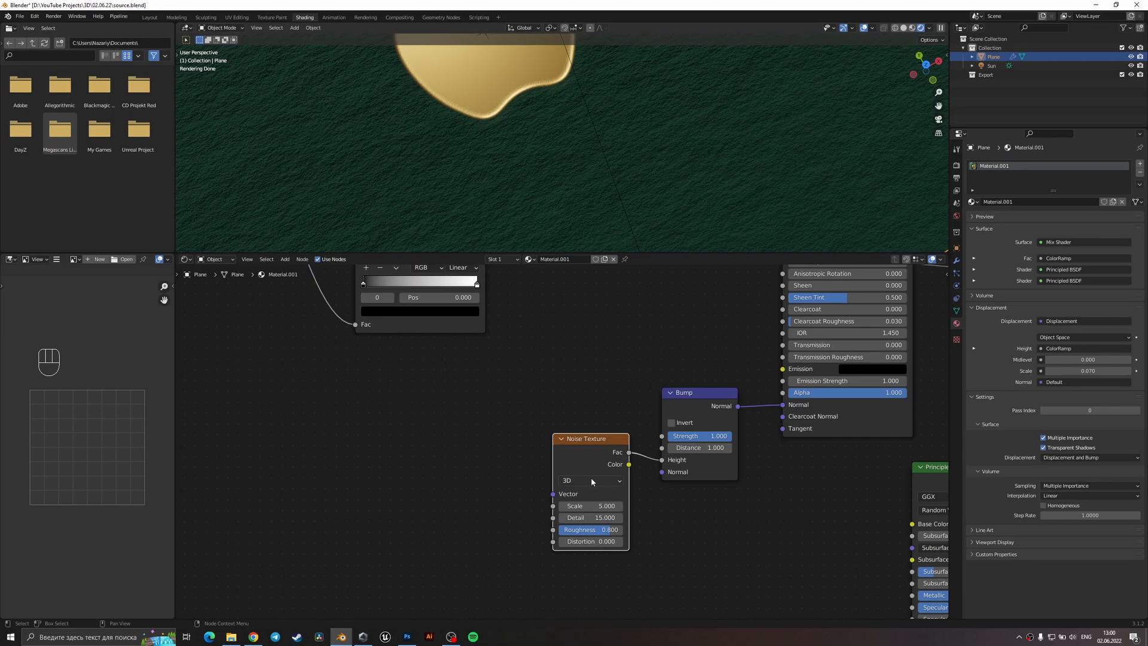
{"action": "left_click", "coordinate": [597, 506]}
{"action": "type", "text": "55"}
{"action": "key", "text": "Return"}
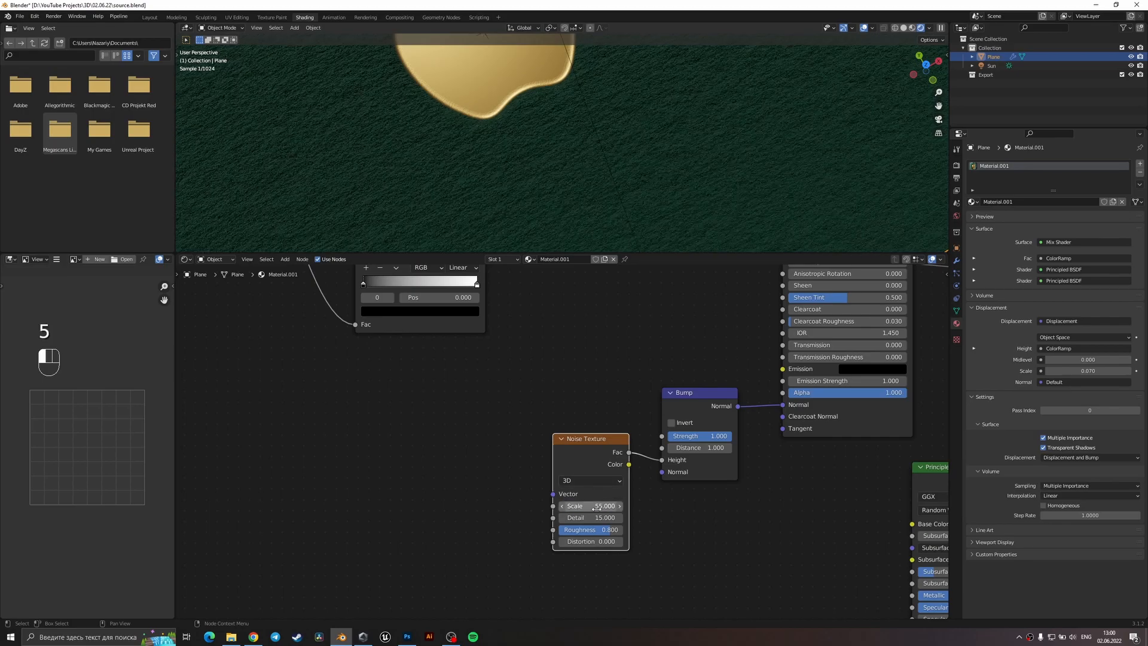
{"action": "scroll", "coordinate": [574, 93], "scroll_direction": "down", "scroll_amount": 6}
{"action": "middle_click_drag", "start_coordinate": [578, 141], "coordinate": [575, 100]}
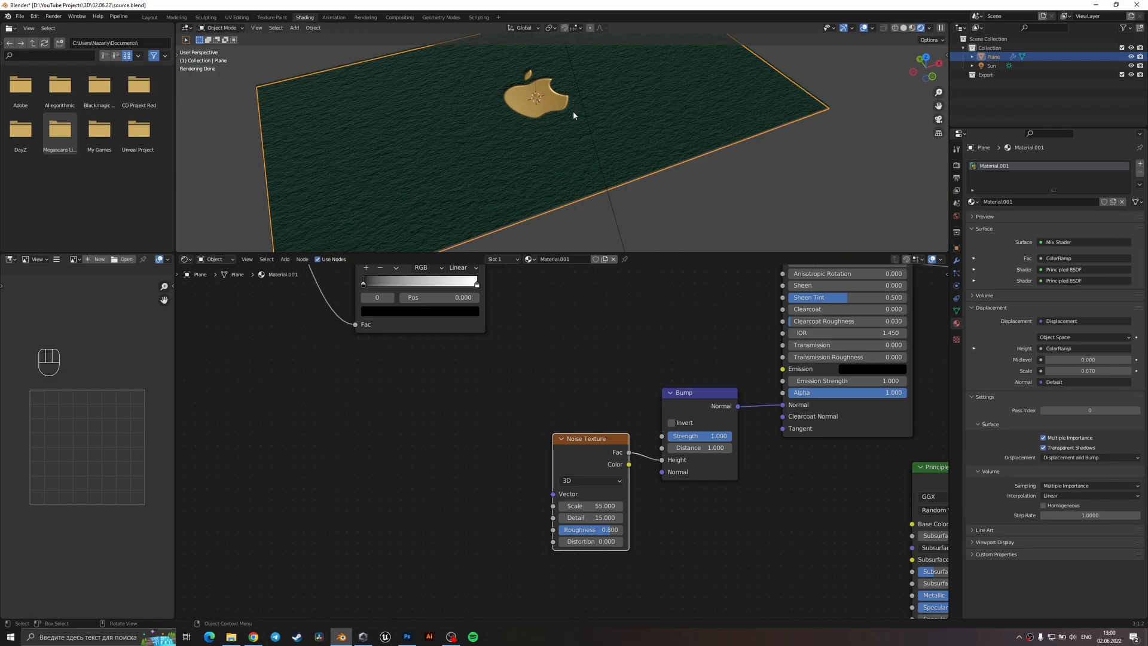
- Raise the green Principled BSDF's Metallic value to about 0.736
{"action": "middle_click_drag", "start_coordinate": [636, 358], "coordinate": [515, 422]}
{"action": "middle_click_drag", "start_coordinate": [508, 159], "coordinate": [523, 199]}
{"action": "middle_click_drag", "start_coordinate": [556, 413], "coordinate": [483, 541], "text": "shift"}
{"action": "left_click_drag", "start_coordinate": [636, 407], "coordinate": [699, 407]}
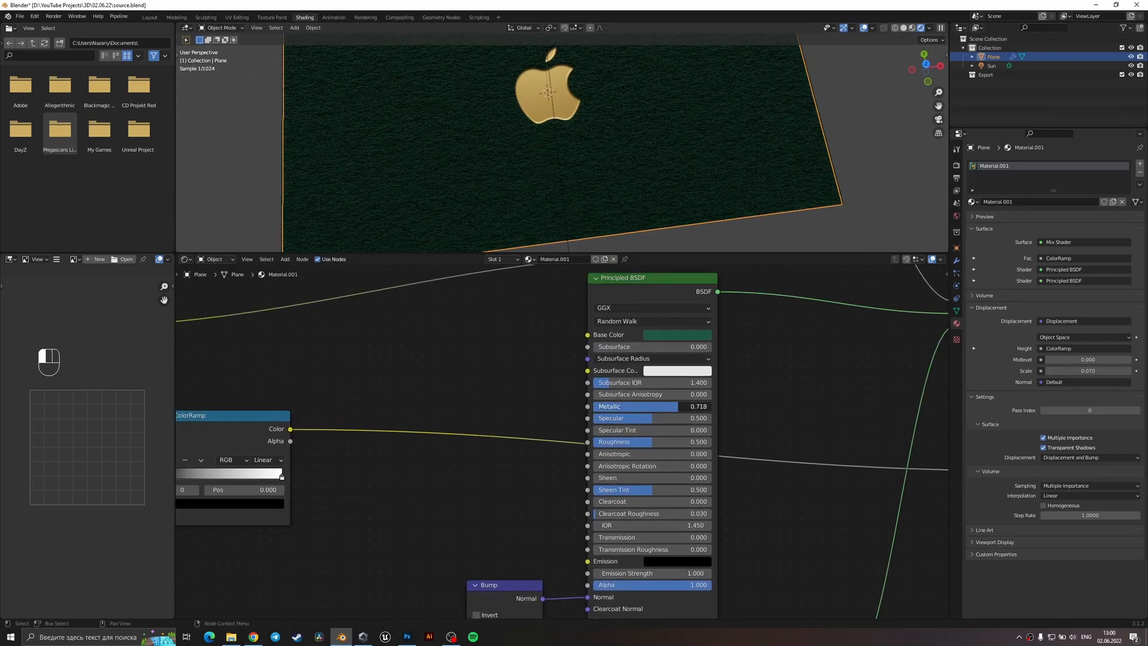
{"action": "middle_click_drag", "start_coordinate": [625, 201], "coordinate": [615, 128]}
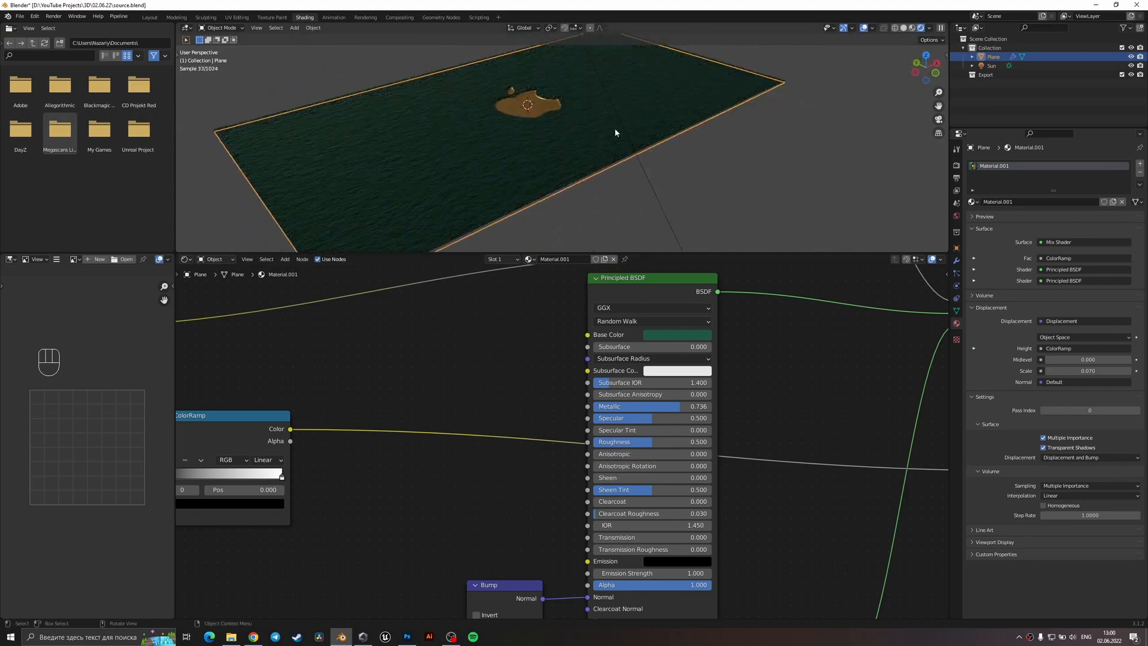
- Add an enlarged Area light above the logo and raise its power to about 69.8 W
{"action": "key", "text": "shift+a"}
{"action": "mouse_move", "coordinate": [518, 231]}
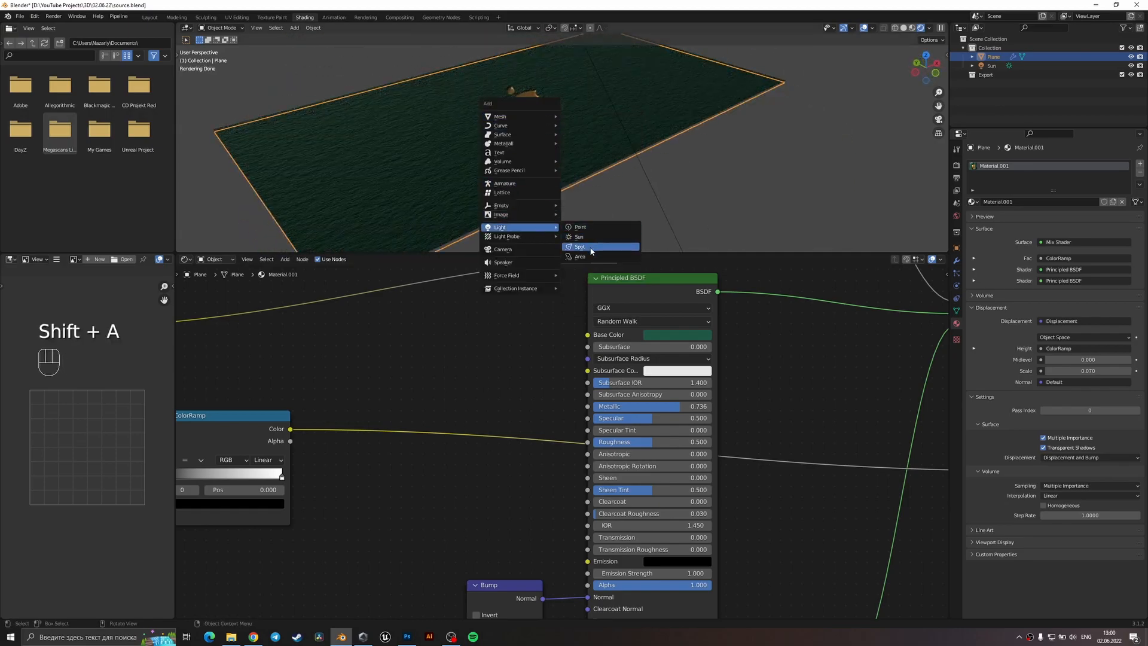
{"action": "left_click", "coordinate": [591, 257]}
{"action": "key", "text": "g"}
{"action": "left_click", "coordinate": [587, 110]}
{"action": "key", "text": "s"}
{"action": "left_click", "coordinate": [740, 164]}
{"action": "left_click_drag", "start_coordinate": [1084, 224], "coordinate": [1099, 224]}
- Rotate the Area light 90° about the X axis and 180° about the Z axis
{"action": "key", "text": "r"}
{"action": "key", "text": "x"}
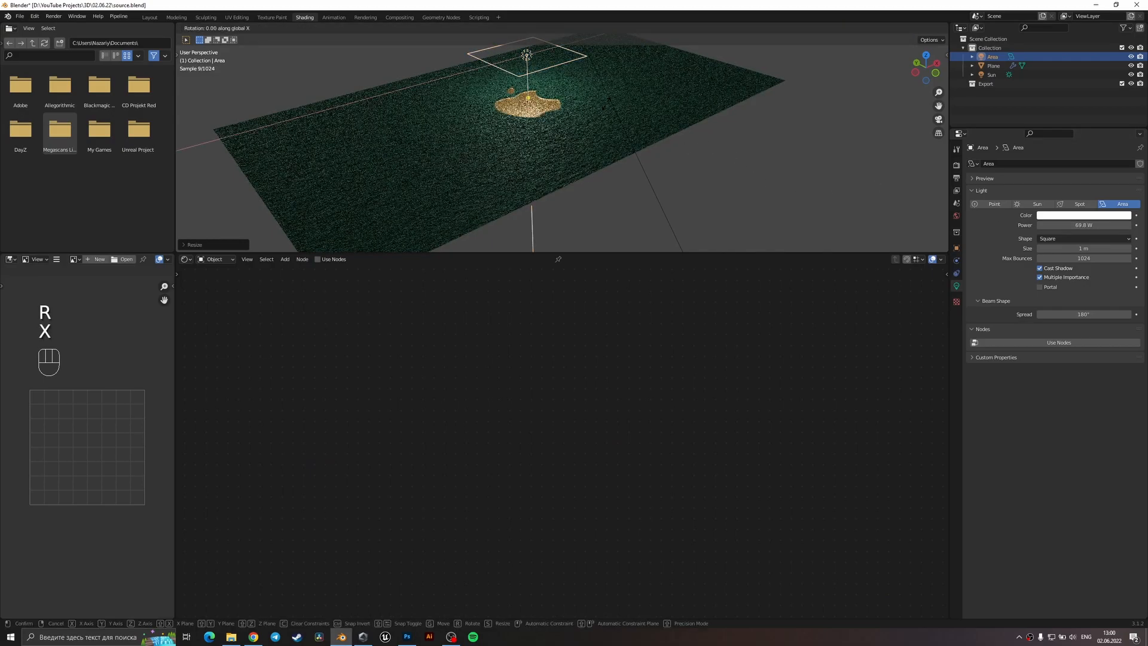
{"action": "key", "text": "9"}
{"action": "key", "text": "0"}
{"action": "key", "text": "Return"}
{"action": "key", "text": "r"}
{"action": "key", "text": "z"}
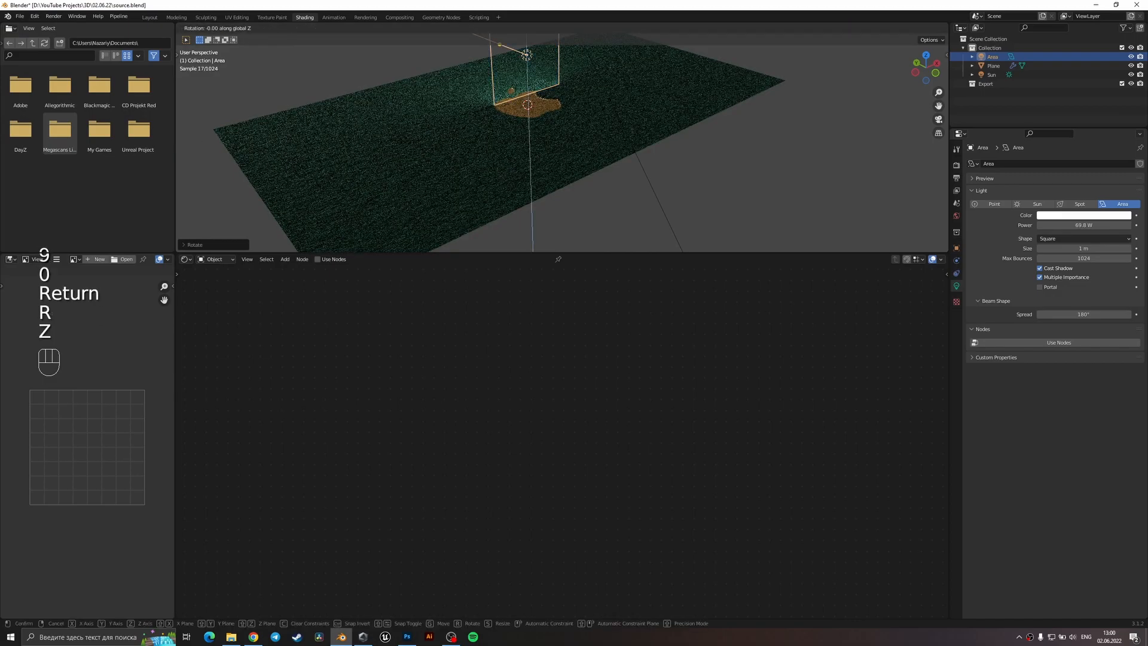
{"action": "key", "text": "1"}
{"action": "key", "text": "8"}
{"action": "key", "text": "0"}
{"action": "key", "text": "Return"}
- Turn the Area light freely about the Z axis to an oblique angle and scale it up further
{"action": "middle_click_drag", "start_coordinate": [606, 105], "coordinate": [525, 109], "text": "shift"}
{"action": "key", "text": "r"}
{"action": "key", "text": "z"}
{"action": "left_click", "coordinate": [545, 231]}
{"action": "middle_click_drag", "start_coordinate": [510, 161], "coordinate": [536, 182]}
{"action": "key", "text": "s"}
{"action": "left_click", "coordinate": [620, 199]}
- Move the Area light to the plane's far edge so it shines diagonally across the logo
{"action": "type", "text": "gy6"}
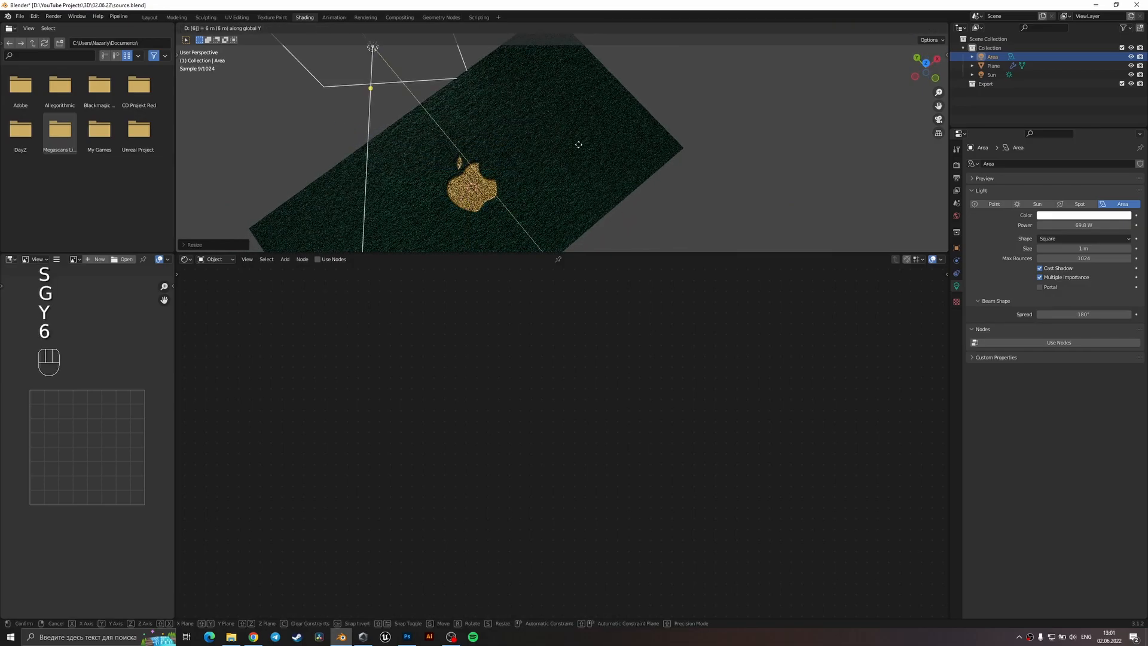
{"action": "type", "text": "x"}
{"action": "left_click", "coordinate": [515, 135]}
{"action": "key", "text": "g"}
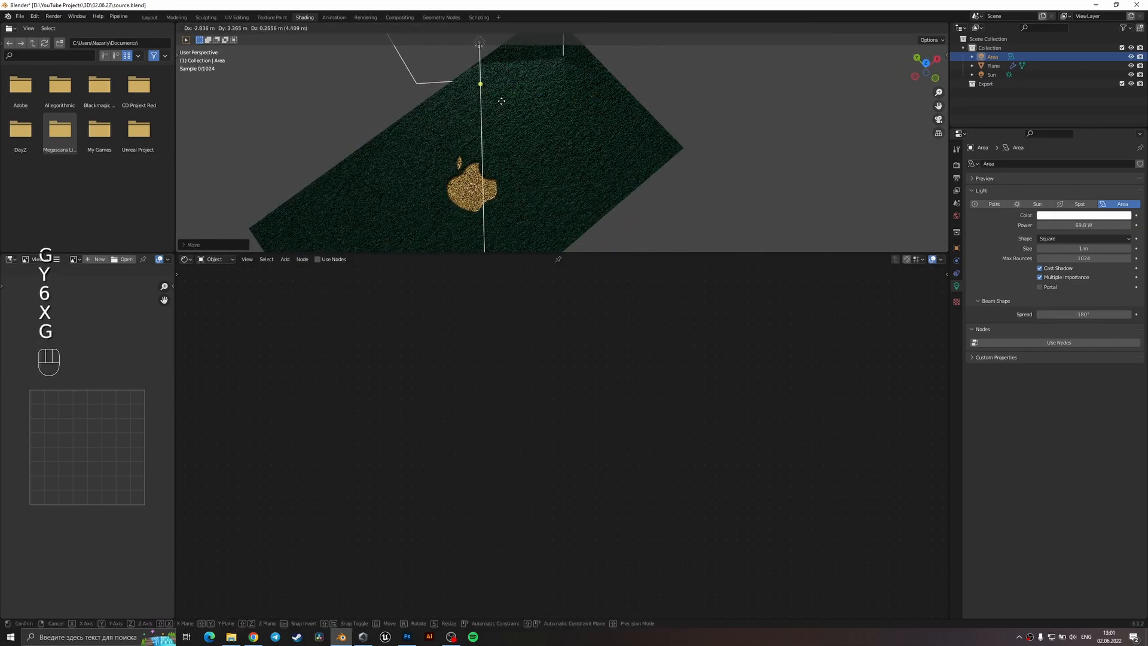
{"action": "left_click", "coordinate": [508, 91]}
{"action": "middle_click_drag", "start_coordinate": [507, 91], "coordinate": [596, 99]}
{"action": "key", "text": "g"}
{"action": "left_click", "coordinate": [602, 96]}
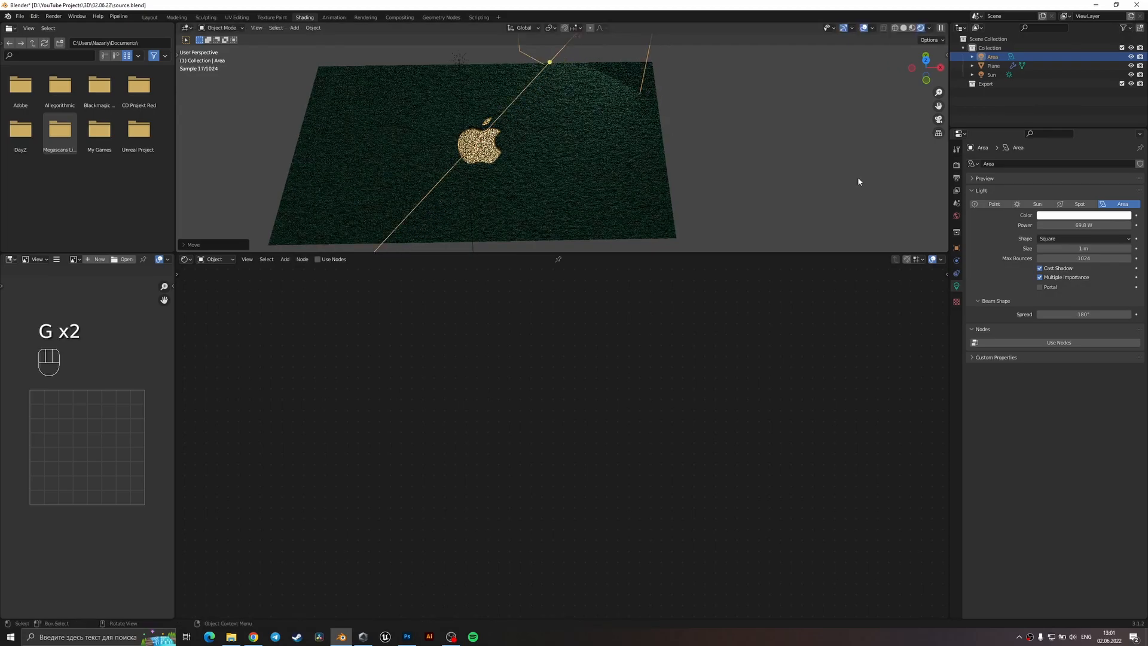
- Increase the Area light's power to brighten the plane
{"action": "left_click_drag", "start_coordinate": [1079, 225], "coordinate": [1121, 225]}
{"action": "middle_click_drag", "start_coordinate": [694, 124], "coordinate": [678, 61]}
{"action": "scroll", "coordinate": [611, 129], "scroll_direction": "up", "scroll_amount": 4}
- Select the plane and raise its Noise Texture's Roughness to about 0.942
{"action": "left_click", "coordinate": [611, 129]}
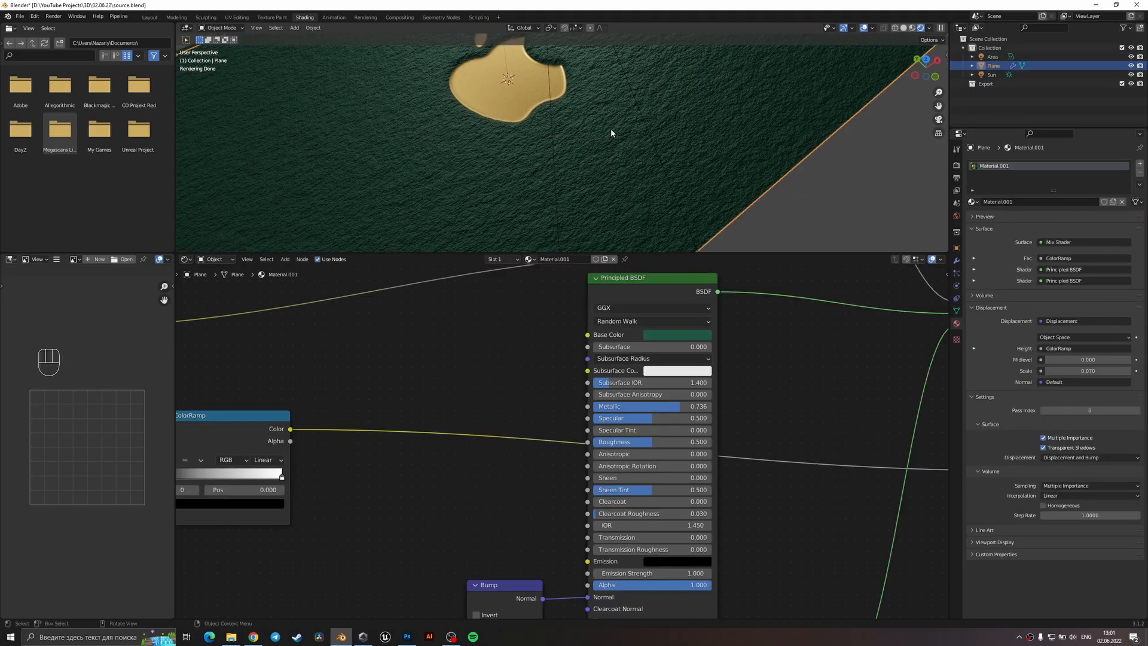
{"action": "scroll", "coordinate": [569, 181], "scroll_direction": "down", "scroll_amount": 1}
{"action": "middle_click_drag", "start_coordinate": [379, 471], "coordinate": [525, 294]}
{"action": "left_click_drag", "start_coordinate": [556, 545], "coordinate": [586, 545]}
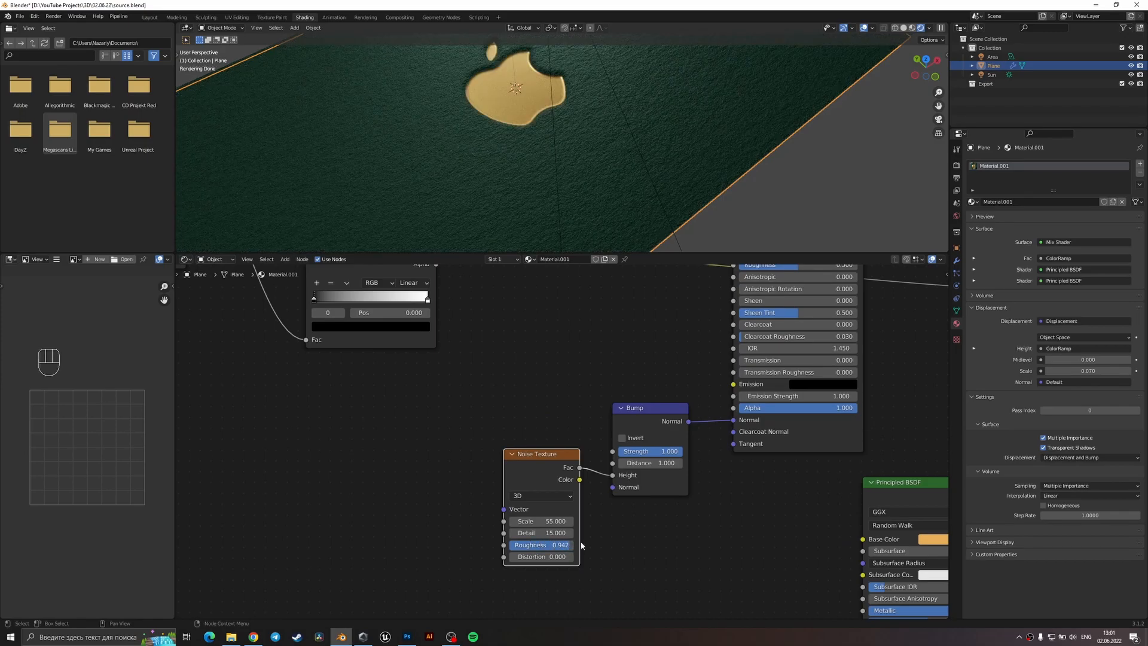
{"action": "mouse_move", "coordinate": [632, 171]}
{"action": "middle_mouse_down"}
{"action": "mouse_move", "coordinate": [632, 131]}
{"action": "mouse_move", "coordinate": [635, 185]}
{"action": "middle_mouse_up"}
{"action": "scroll", "coordinate": [635, 186], "scroll_direction": "up", "scroll_amount": 2}
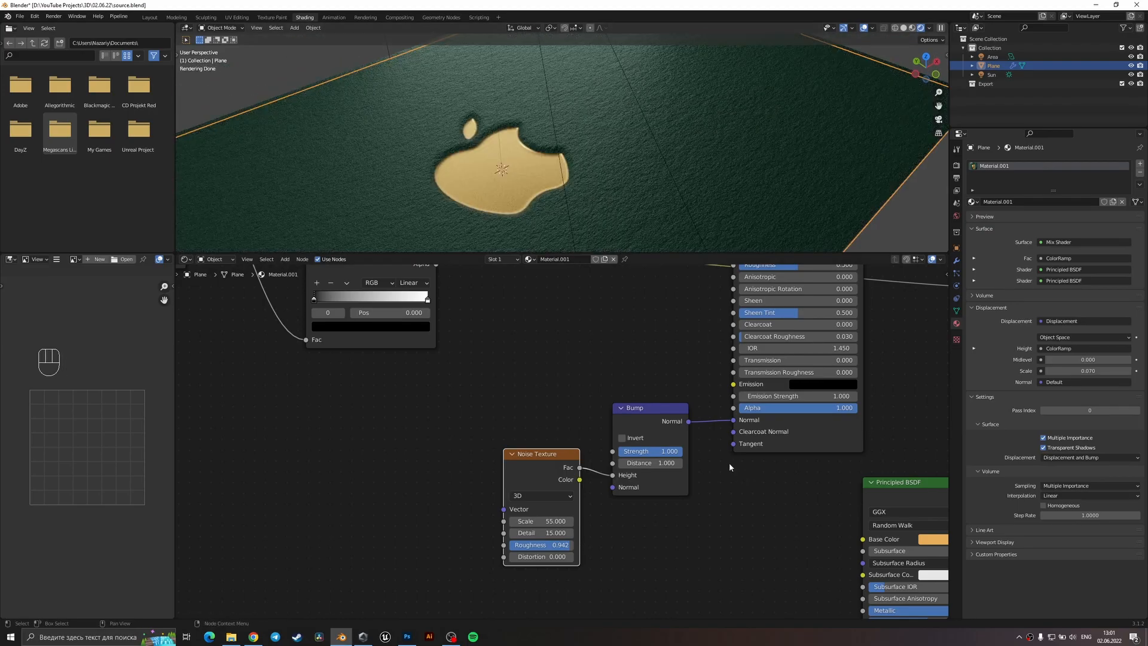
- Reduce the Bump node's Strength to about 0.433
{"action": "left_click_drag", "start_coordinate": [668, 456], "coordinate": [639, 456]}
{"action": "middle_click_drag", "start_coordinate": [662, 146], "coordinate": [645, 194]}
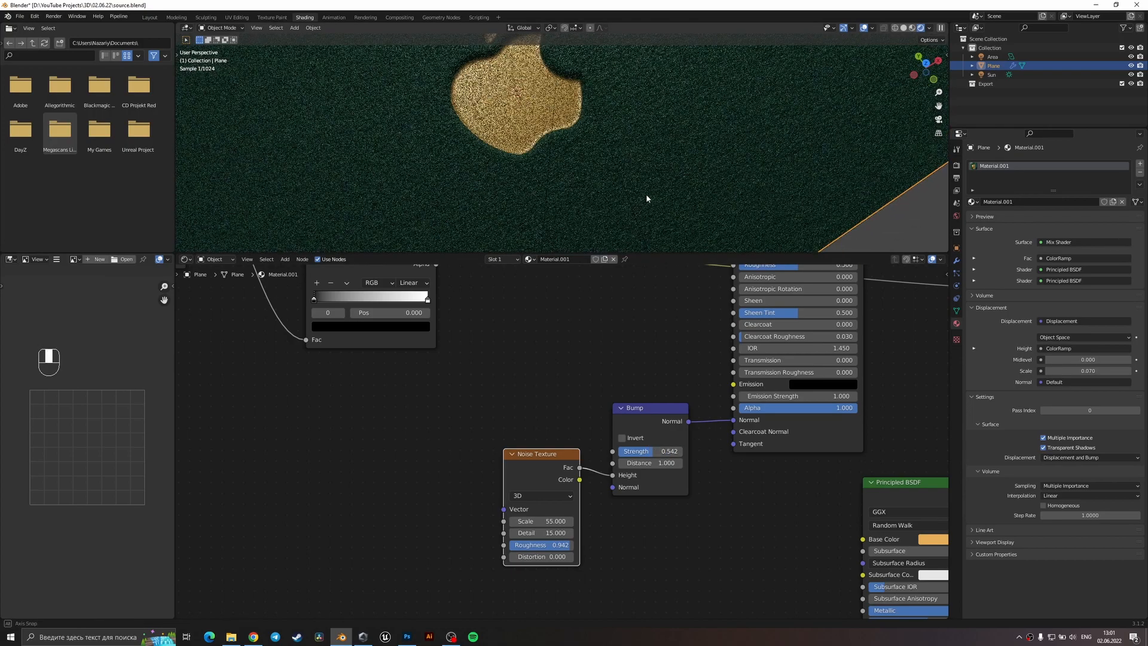
{"action": "left_click_drag", "start_coordinate": [661, 451], "coordinate": [655, 451]}
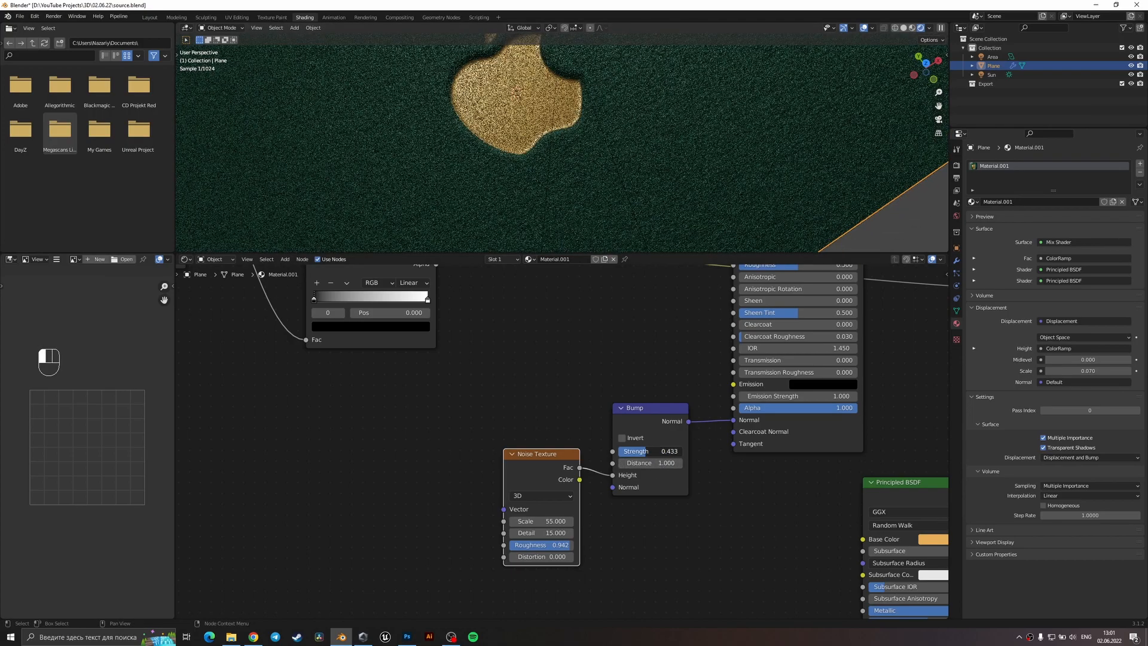
- Shift the green Principled BSDF's Base Color to a slightly less saturated green and deselect the plane
{"action": "scroll", "coordinate": [691, 330], "scroll_direction": "down", "scroll_amount": 2}
{"action": "middle_click_drag", "start_coordinate": [690, 330], "coordinate": [662, 407]}
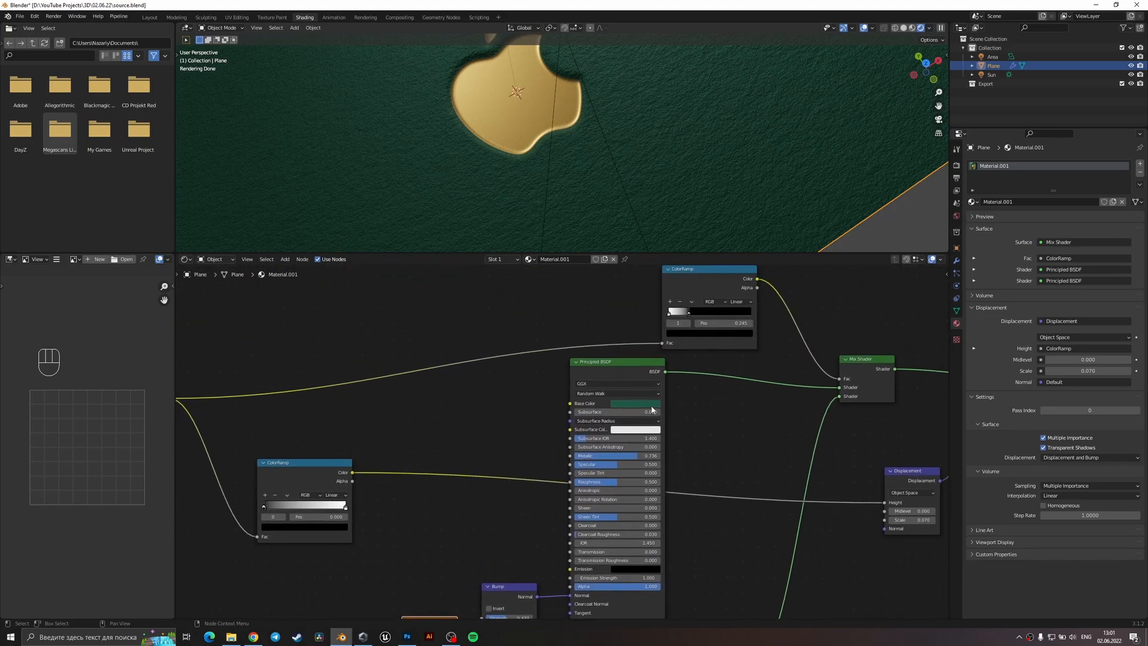
{"action": "left_click", "coordinate": [651, 404]}
{"action": "left_click", "coordinate": [639, 310]}
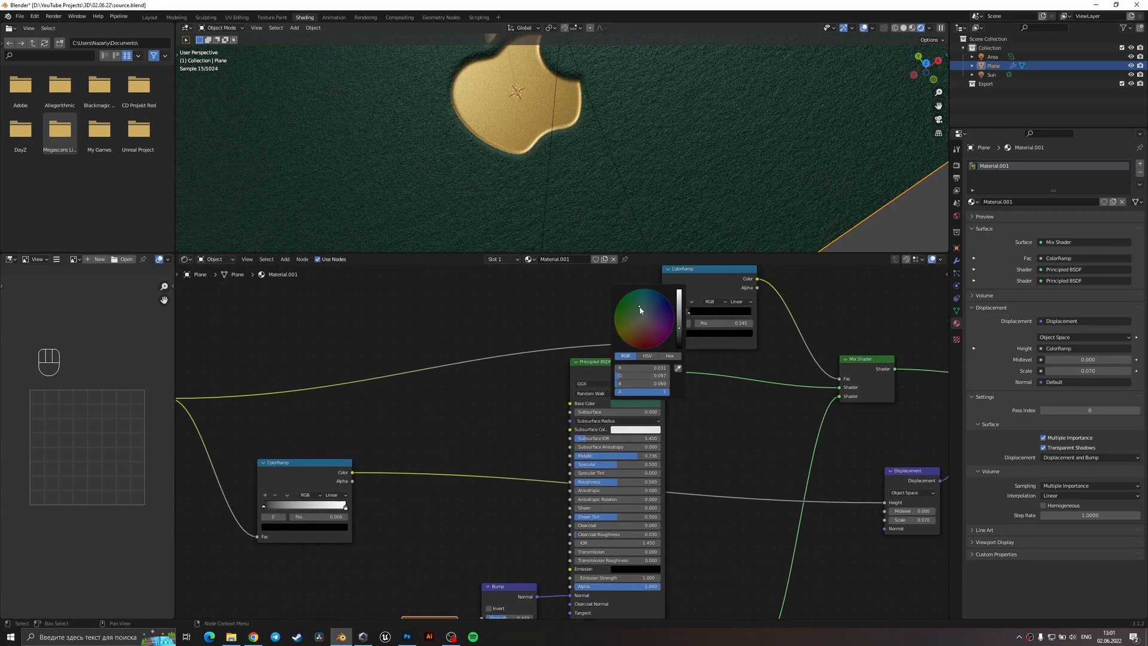
{"action": "left_click_drag", "start_coordinate": [639, 309], "coordinate": [640, 309]}
{"action": "left_click", "coordinate": [640, 309]}
{"action": "scroll", "coordinate": [798, 178], "scroll_direction": "down", "scroll_amount": 3}
{"action": "left_click", "coordinate": [798, 184]}
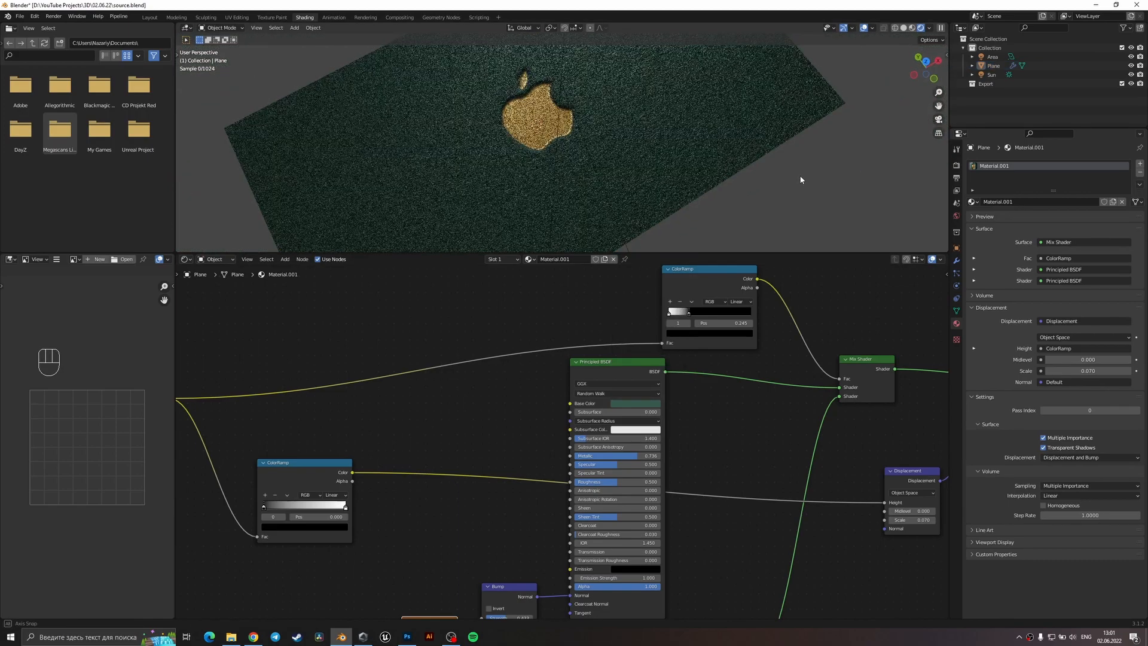
- Inspect the bumpy green surface around the logo from several angles and save the file
{"action": "middle_click_drag", "start_coordinate": [799, 178], "coordinate": [809, 154]}
{"action": "key", "text": "ctrl+s"}
{"action": "middle_click_drag", "start_coordinate": [586, 182], "coordinate": [569, 141], "text": "shift"}
{"action": "key", "text": "ctrl+s"}
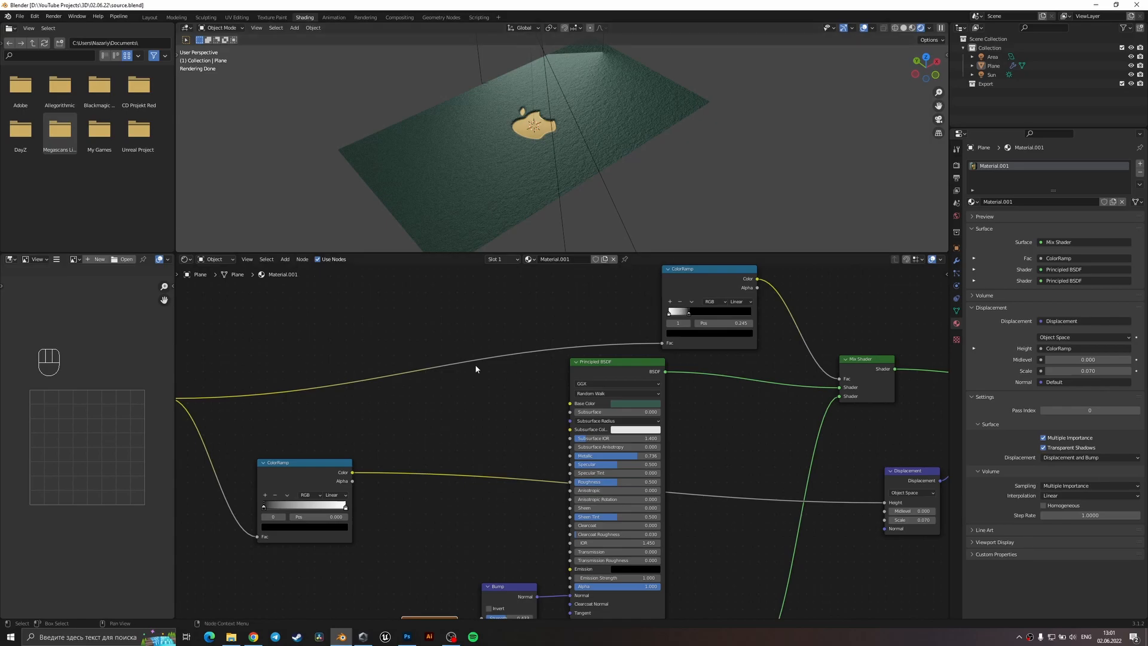
{"action": "middle_click_drag", "start_coordinate": [475, 363], "coordinate": [633, 342]}
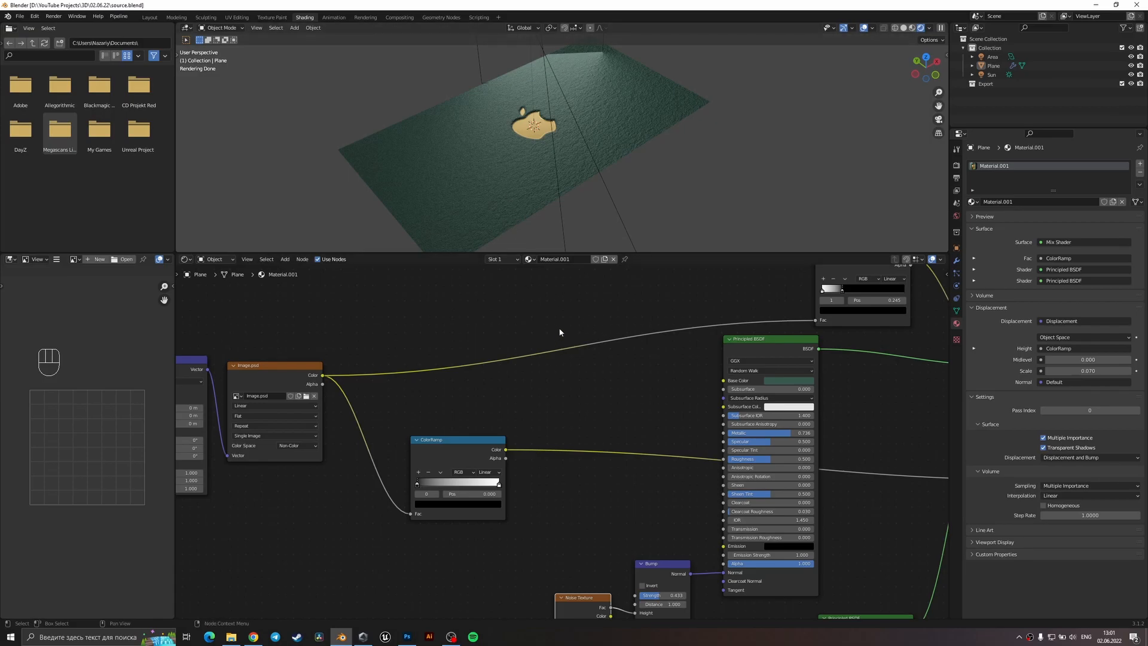
{"action": "scroll", "coordinate": [538, 178], "scroll_direction": "up", "scroll_amount": 4}
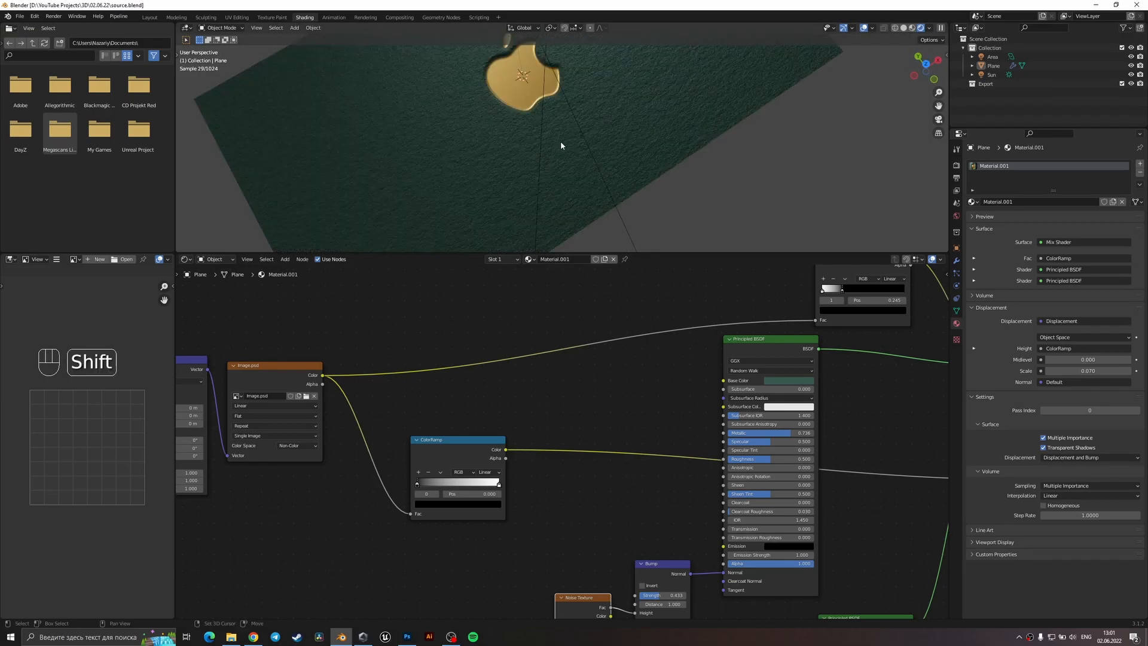
{"action": "middle_click_drag", "start_coordinate": [558, 143], "coordinate": [672, 151], "text": "shift"}
{"action": "scroll", "coordinate": [687, 162], "scroll_direction": "up", "scroll_amount": 2}
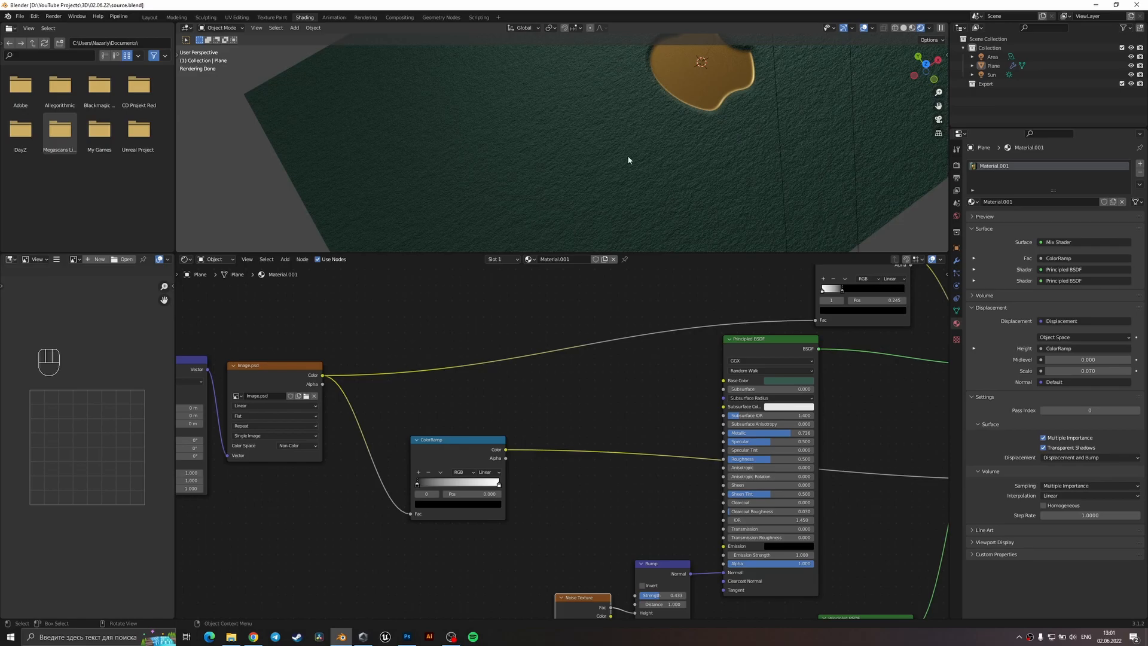
{"action": "key", "text": "ctrl+s"}
- Move the displacement ColorRamp down and add a MixRGB node above its link, ahead of the green Principled BSDF
{"action": "left_click_drag", "start_coordinate": [466, 455], "coordinate": [461, 500]}
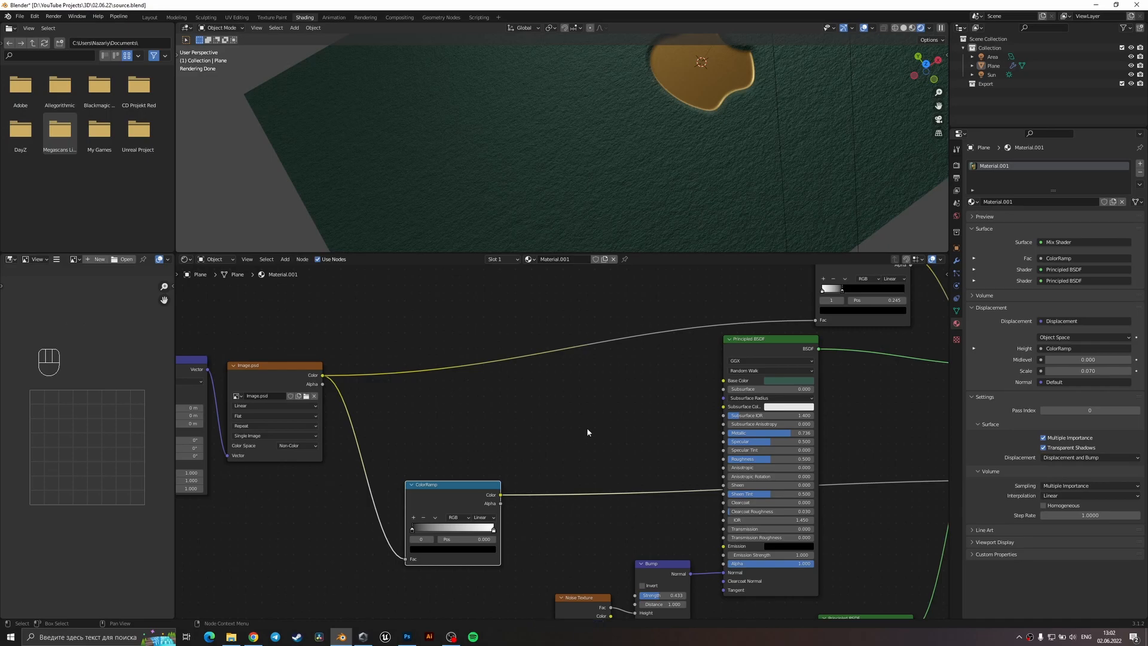
{"action": "key", "text": "shift+a"}
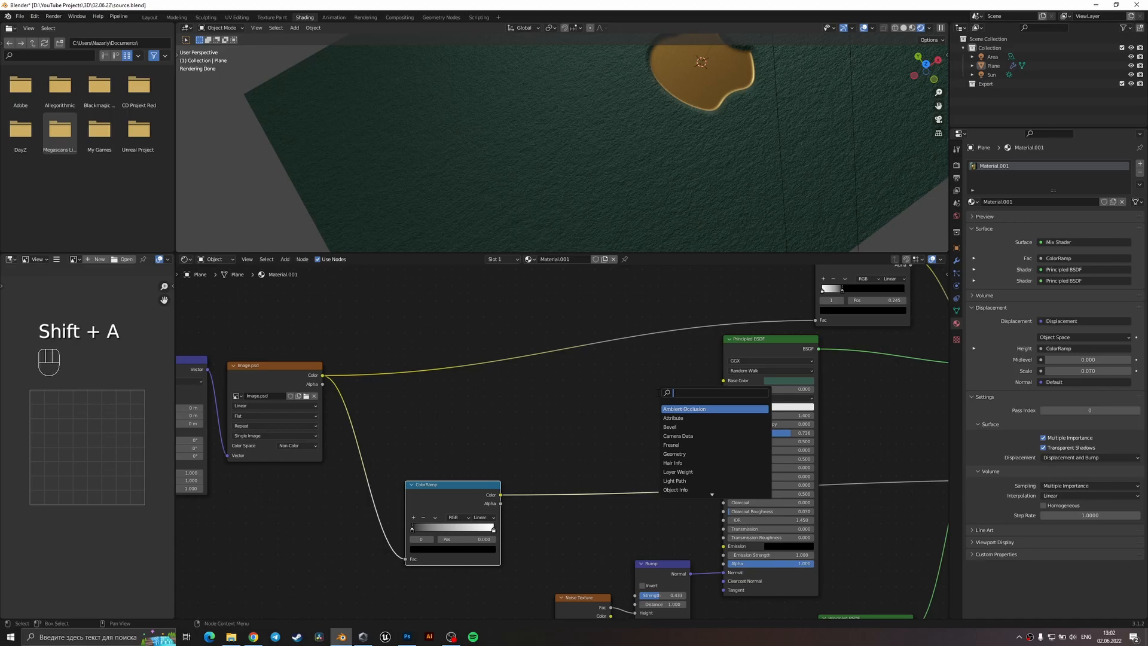
{"action": "type", "text": "mix"}
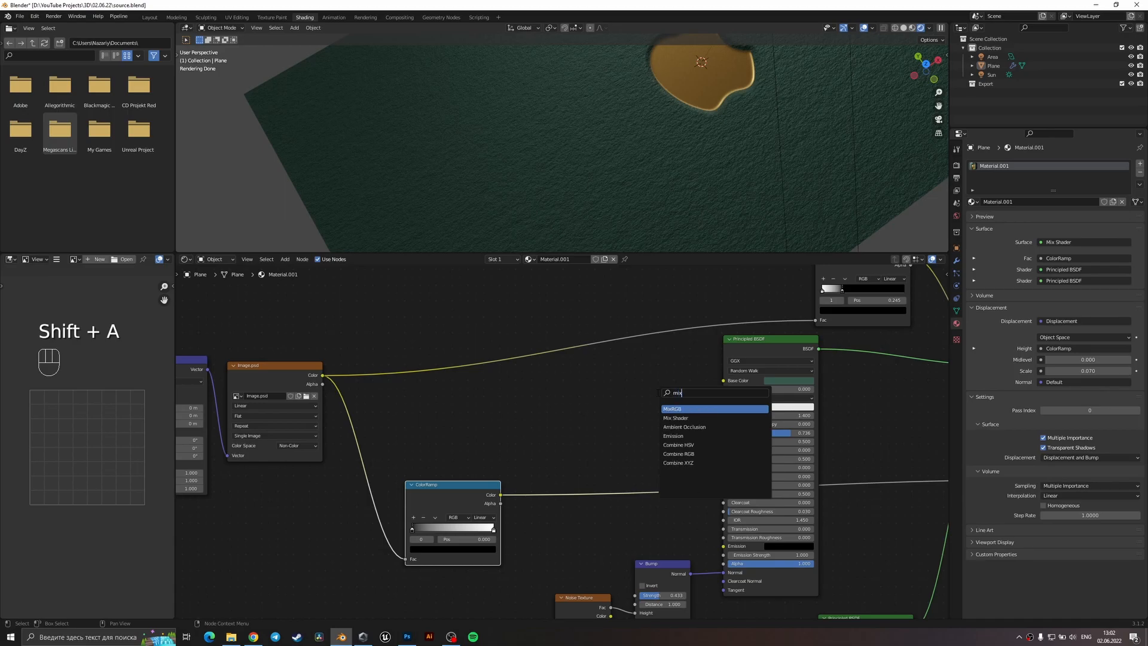
{"action": "key", "text": "BackSpace"}
{"action": "key", "text": "BackSpace"}
{"action": "key", "text": "BackSpace"}
{"action": "type", "text": "a"}
{"action": "key", "text": "BackSpace"}
{"action": "type", "text": "mix"}
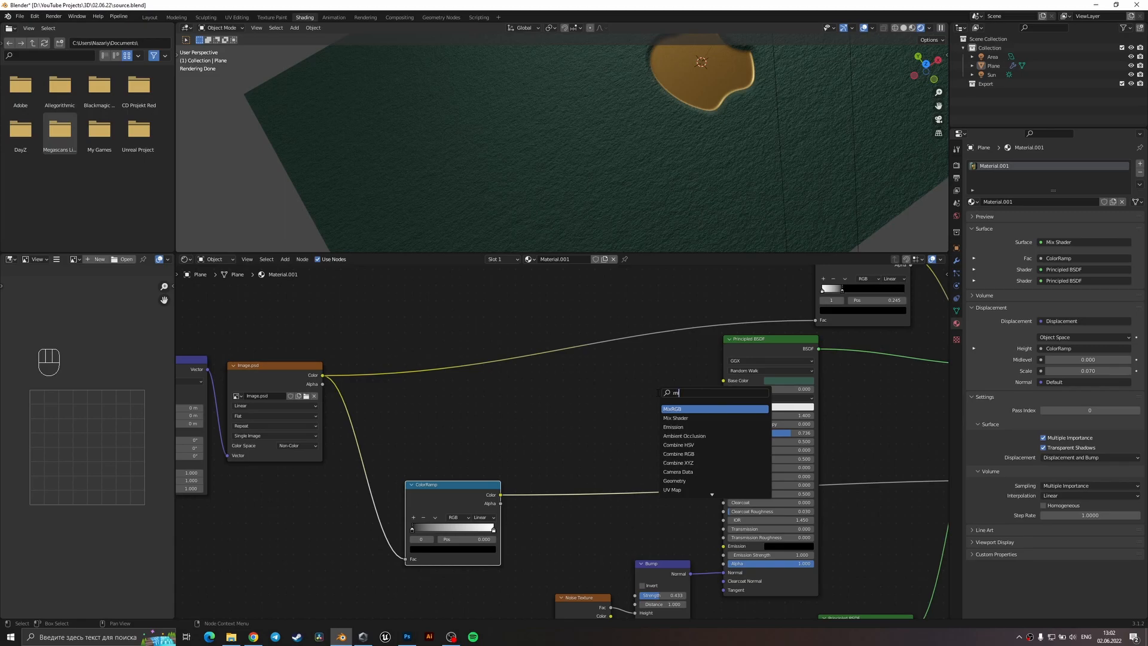
{"action": "key", "text": "Return"}
{"action": "left_click", "coordinate": [604, 385]}
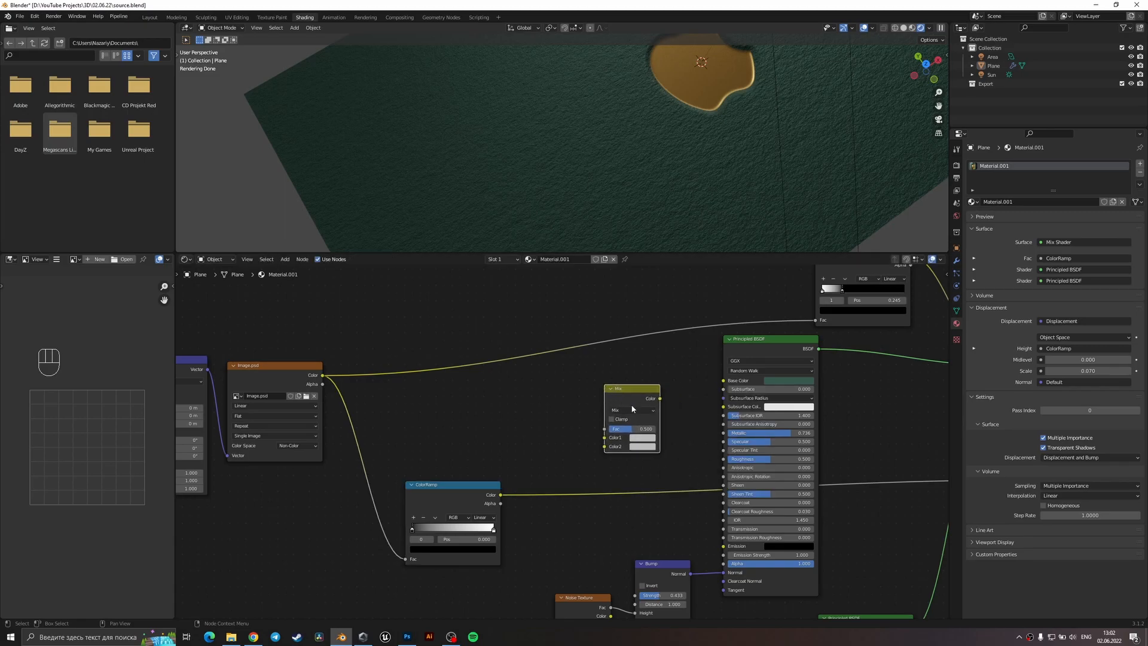
- Set the mix node's blending mode to Add and copy the green Principled BSDF's Base Color into its Color1
{"action": "left_click", "coordinate": [632, 410]}
{"action": "left_click", "coordinate": [626, 490]}
{"action": "middle_click_drag", "start_coordinate": [666, 405], "coordinate": [664, 372]}
{"action": "left_click", "coordinate": [794, 348]}
{"action": "left_click", "coordinate": [821, 301]}
{"action": "key", "text": "ctrl+c"}
{"action": "left_click", "coordinate": [640, 404]}
{"action": "key", "text": "ctrl+v"}
- Connect the Add node's Color output to the green Principled BSDF's Base Color and move the node up
{"action": "left_click_drag", "start_coordinate": [658, 365], "coordinate": [722, 348]}
{"action": "left_click_drag", "start_coordinate": [616, 360], "coordinate": [622, 333]}
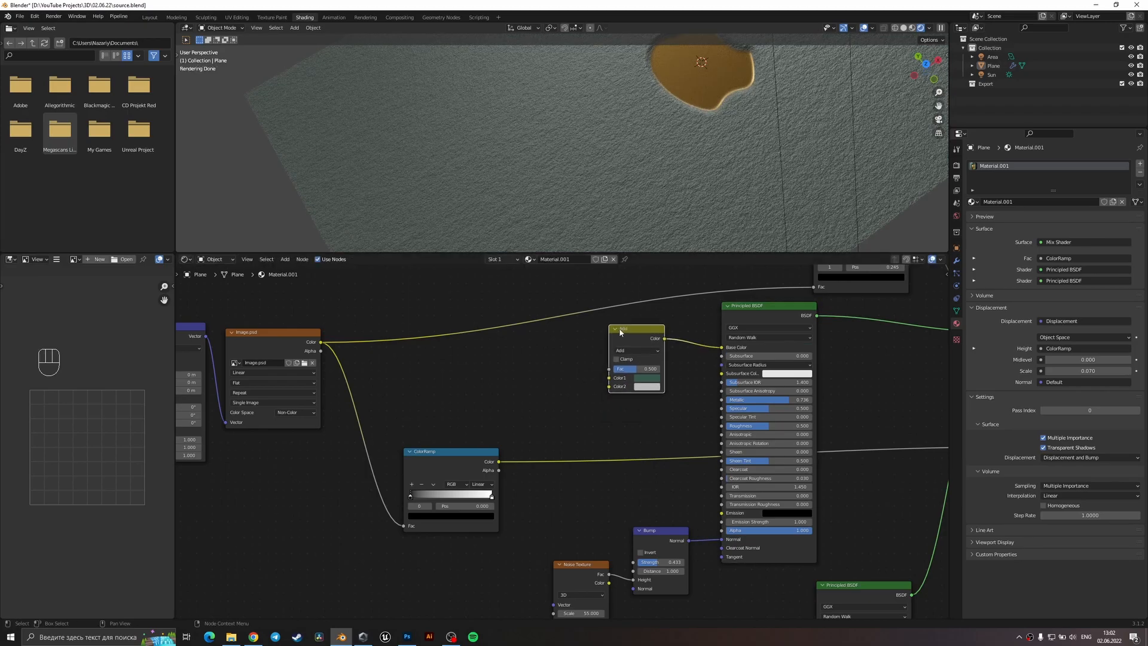
{"action": "key", "text": "shift+a"}
{"action": "left_click", "coordinate": [536, 383]}
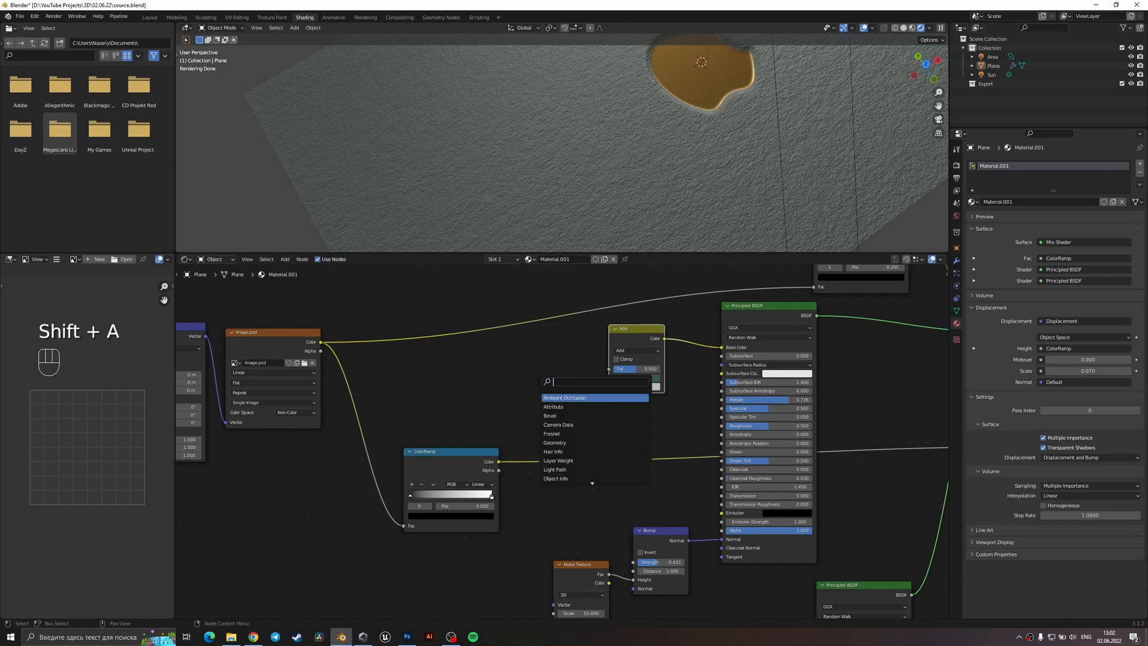
- Duplicate the Noise Texture node and place the copy above the displacement ColorRamp
{"action": "key", "text": "ctrl+c"}
{"action": "key", "text": "ctrl+v"}
{"action": "left_click_drag", "start_coordinate": [585, 576], "coordinate": [458, 360]}
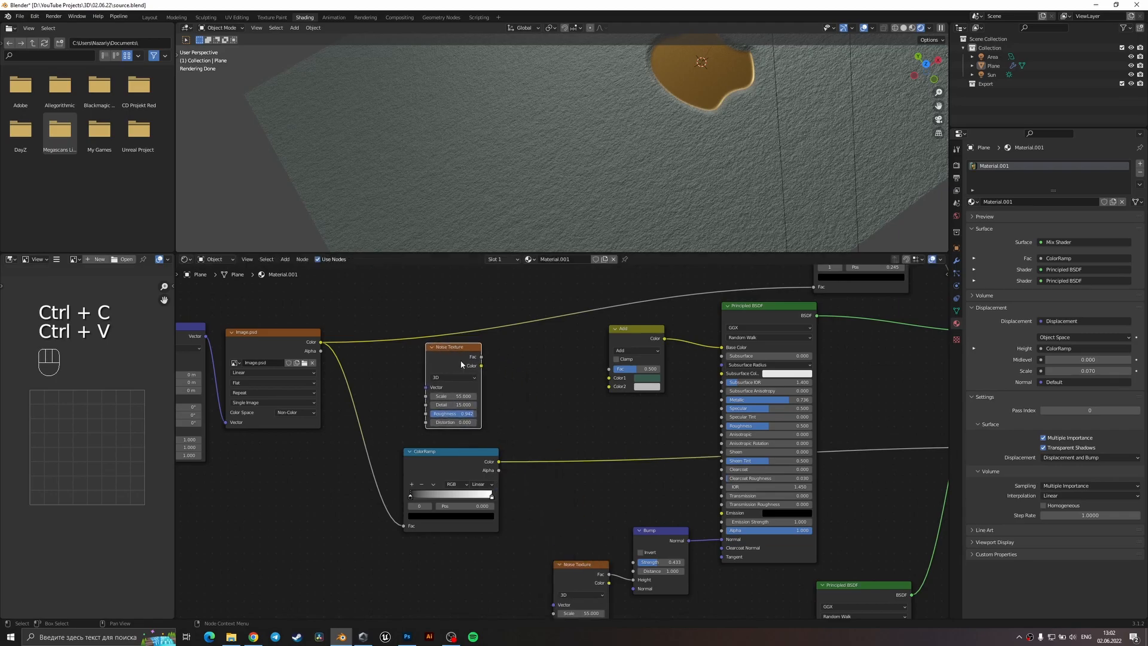
- Add a Musgrave Texture node beside the copied Noise Texture and link the noise Color to its Vector
{"action": "key", "text": "shift+a"}
{"action": "key", "text": "shift+a"}
{"action": "left_click", "coordinate": [518, 378]}
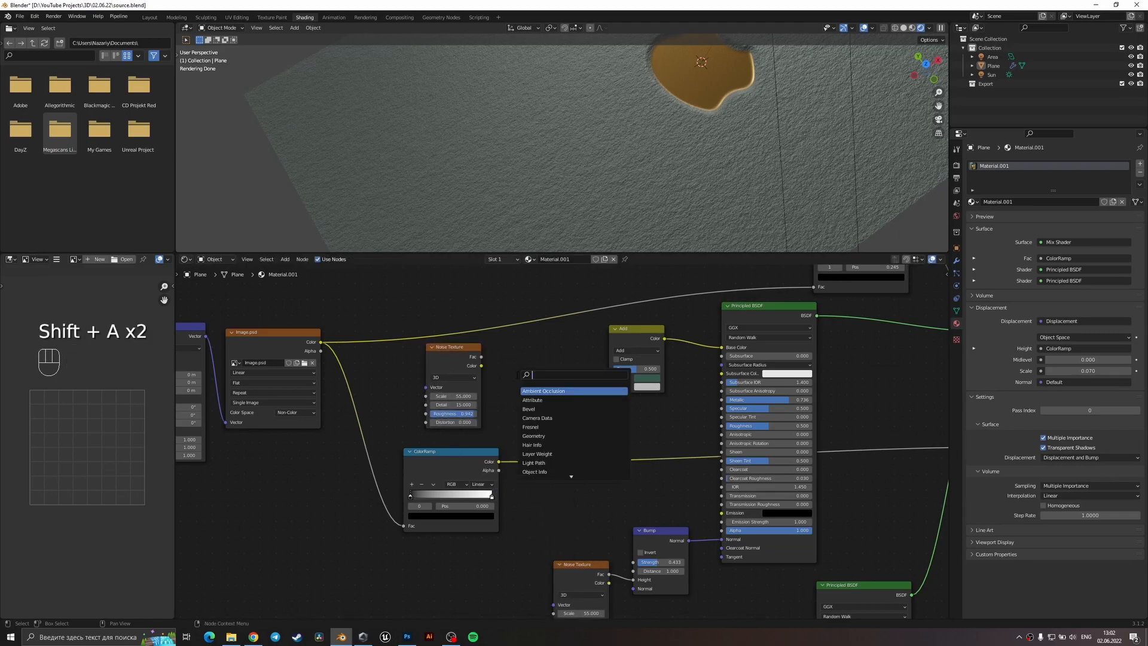
{"action": "type", "text": "nus"}
{"action": "key", "text": "Down"}
{"action": "key", "text": "Down"}
{"action": "key", "text": "ctrl+a"}
{"action": "type", "text": "mus"}
{"action": "key", "text": "Return"}
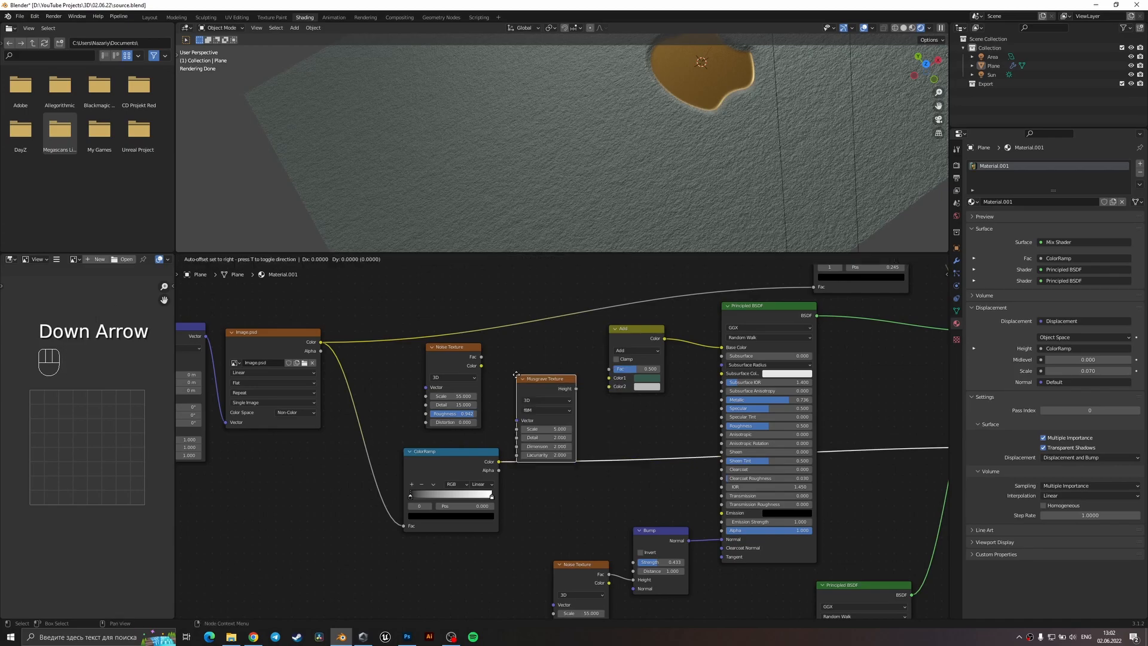
{"action": "left_click_drag", "start_coordinate": [482, 358], "coordinate": [495, 389]}
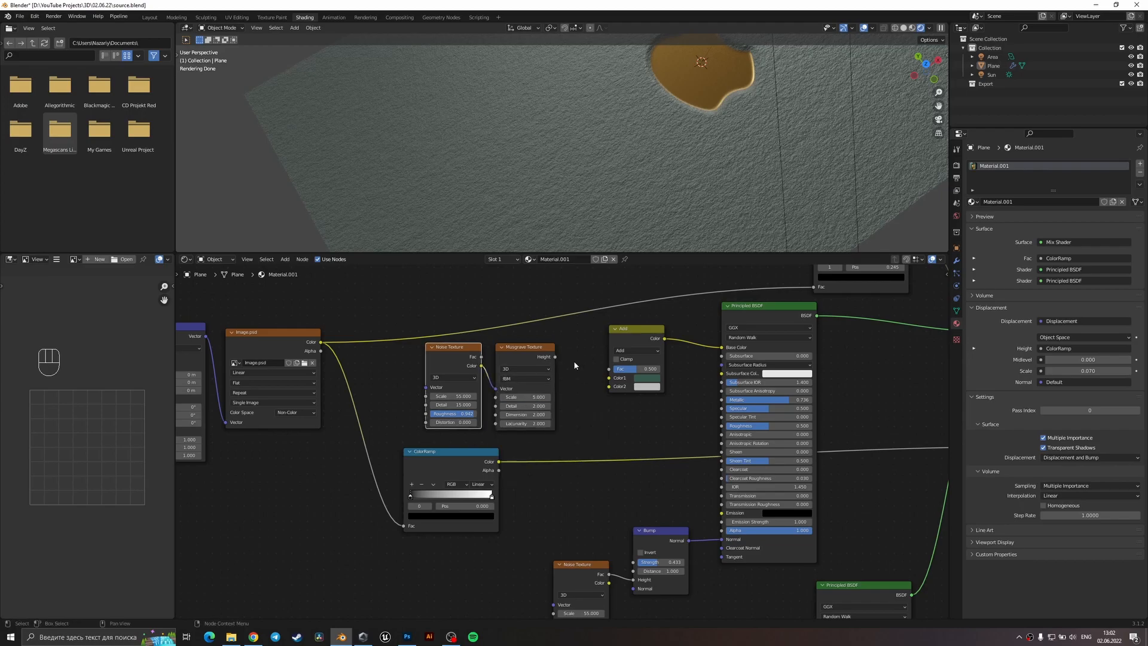
- Shift the Add node closer to the green Principled BSDF and add a ColorRamp node ahead of it
{"action": "left_click_drag", "start_coordinate": [555, 357], "coordinate": [584, 396]}
{"action": "left_click_drag", "start_coordinate": [636, 339], "coordinate": [668, 338]}
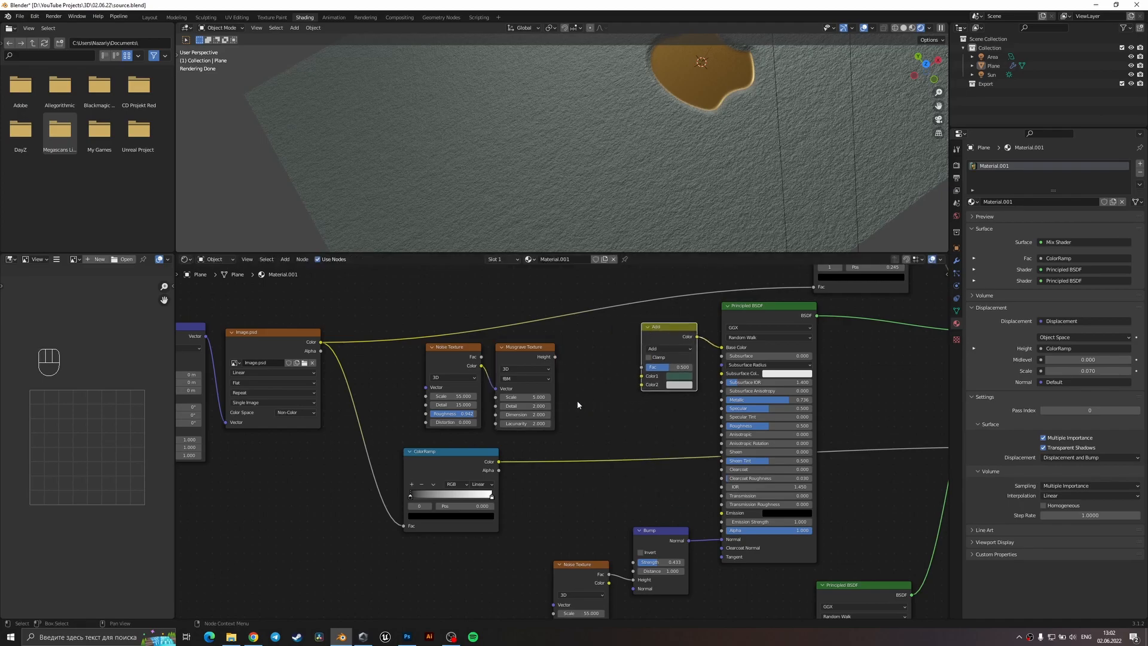
{"action": "key", "text": "shift+a"}
{"action": "type", "text": "color"}
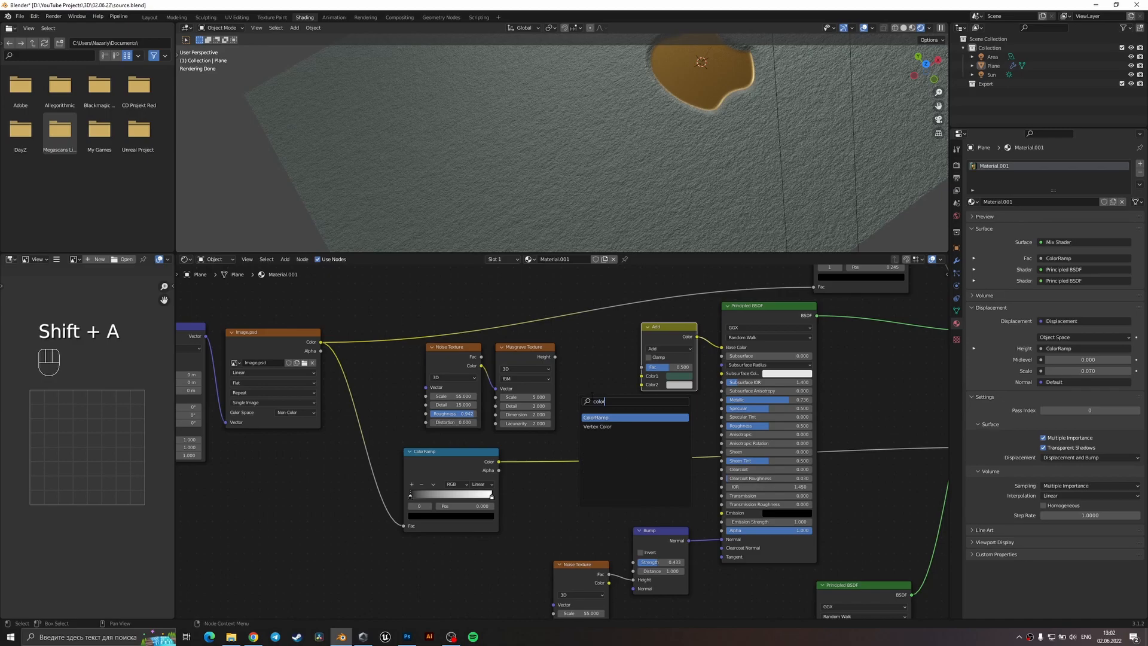
{"action": "key", "text": "Return"}
{"action": "left_click", "coordinate": [574, 340]}
- Link the Musgrave Height to the new ColorRamp's Fac and the ramp's Color to the Add node's Color2
{"action": "left_click_drag", "start_coordinate": [425, 387], "coordinate": [328, 395]}
{"action": "left_click_drag", "start_coordinate": [380, 364], "coordinate": [561, 421]}
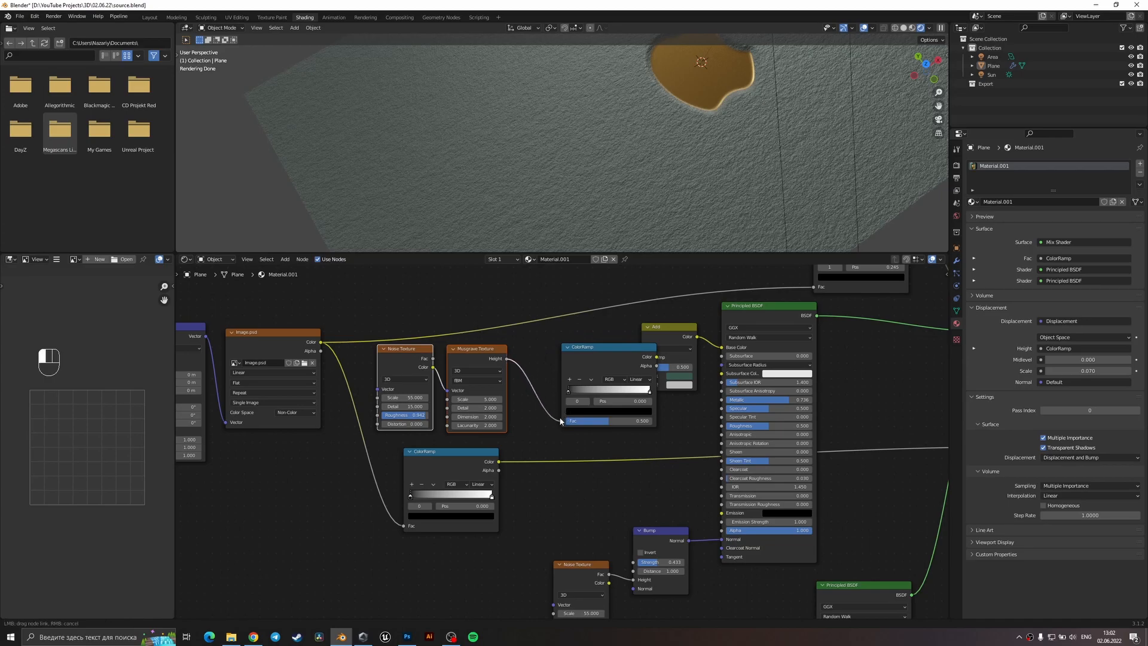
{"action": "left_click_drag", "start_coordinate": [587, 367], "coordinate": [554, 366]}
{"action": "left_click_drag", "start_coordinate": [623, 369], "coordinate": [641, 384]}
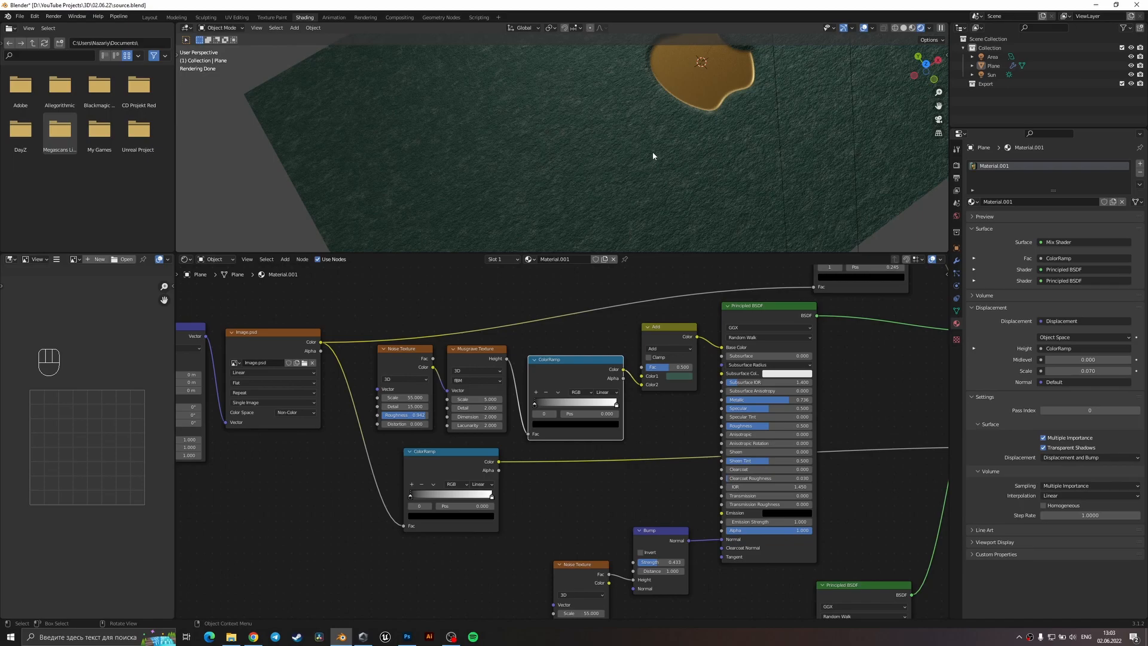
- Move the new ColorRamp's black stop to about 0.155 and save the file
{"action": "middle_click_drag", "start_coordinate": [651, 152], "coordinate": [663, 149]}
{"action": "key", "text": "ctrl+s"}
{"action": "scroll", "coordinate": [672, 209], "scroll_direction": "up", "scroll_amount": 2}
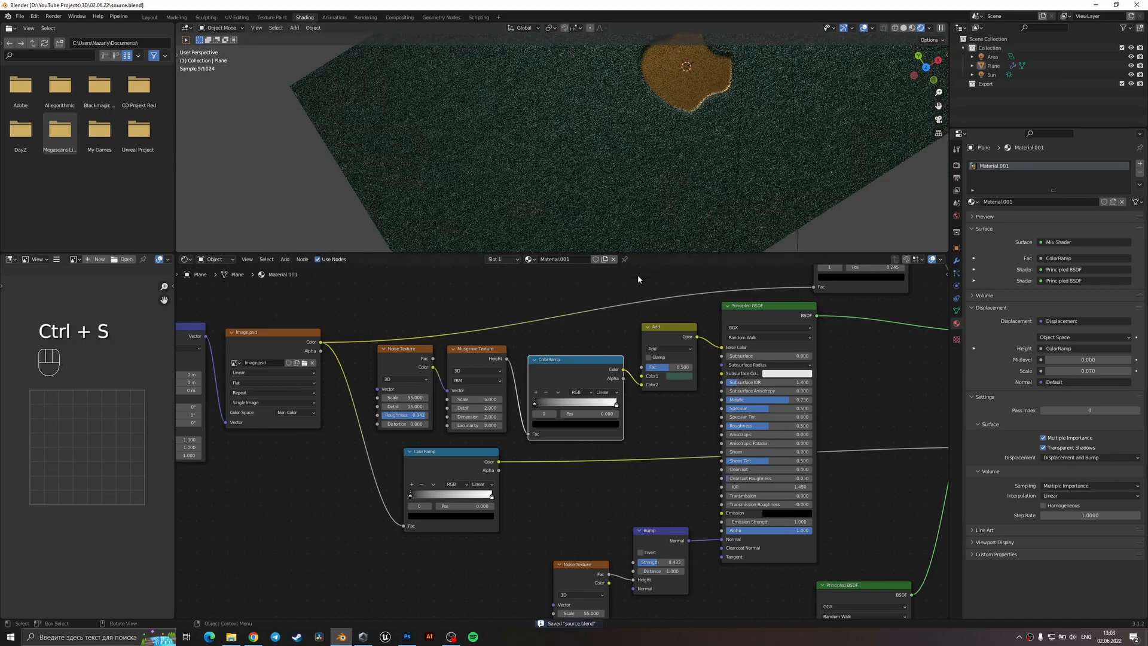
{"action": "mouse_move", "coordinate": [535, 405]}
{"action": "left_mouse_down"}
{"action": "mouse_move", "coordinate": [605, 406]}
{"action": "mouse_move", "coordinate": [539, 400]}
{"action": "left_mouse_up"}
{"action": "left_click", "coordinate": [530, 405]}
{"action": "scroll", "coordinate": [527, 402], "scroll_direction": "up", "scroll_amount": 1}
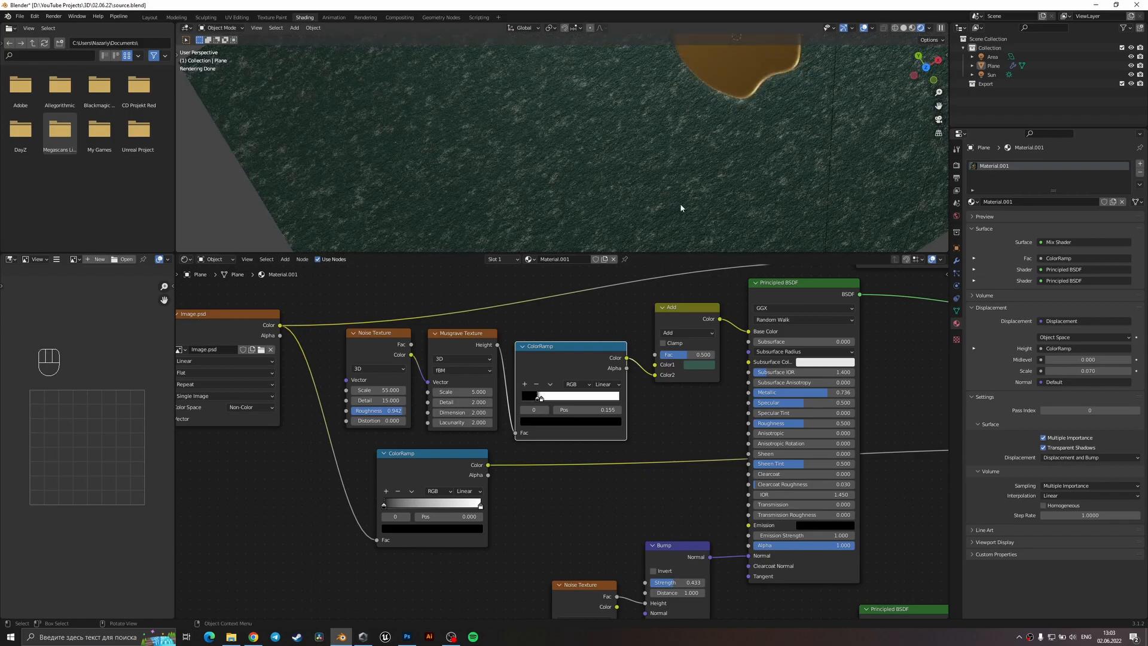
{"action": "key", "text": "ctrl+s"}
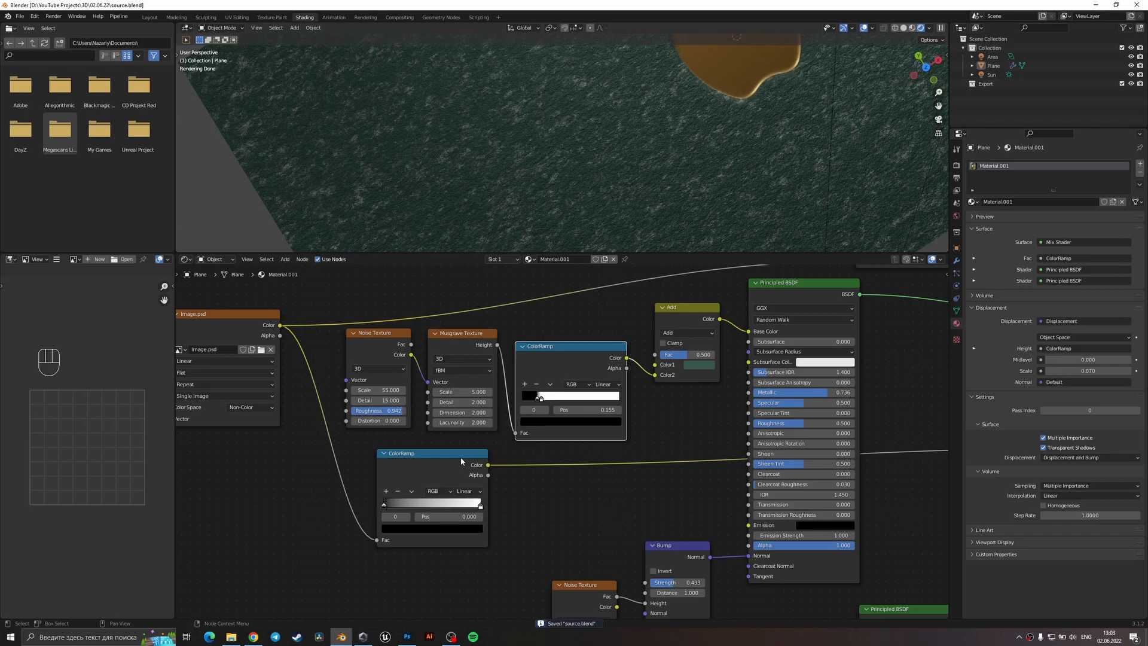
- Set the copied Noise Texture's Roughness to 0.5 and save the file
{"action": "left_click", "coordinate": [395, 412]}
{"action": "key", "text": "BackSpace"}
{"action": "key", "text": "BackSpace"}
{"action": "key", "text": "BackSpace"}
{"action": "key", "text": "BackSpace"}
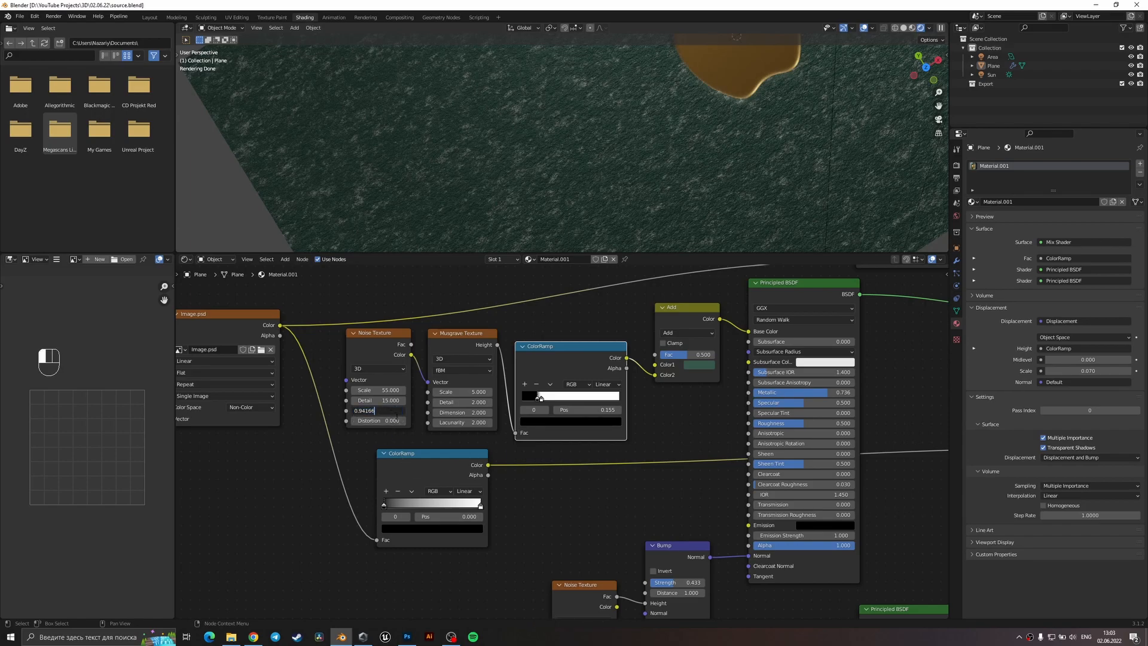
{"action": "key", "text": "ctrl+s"}
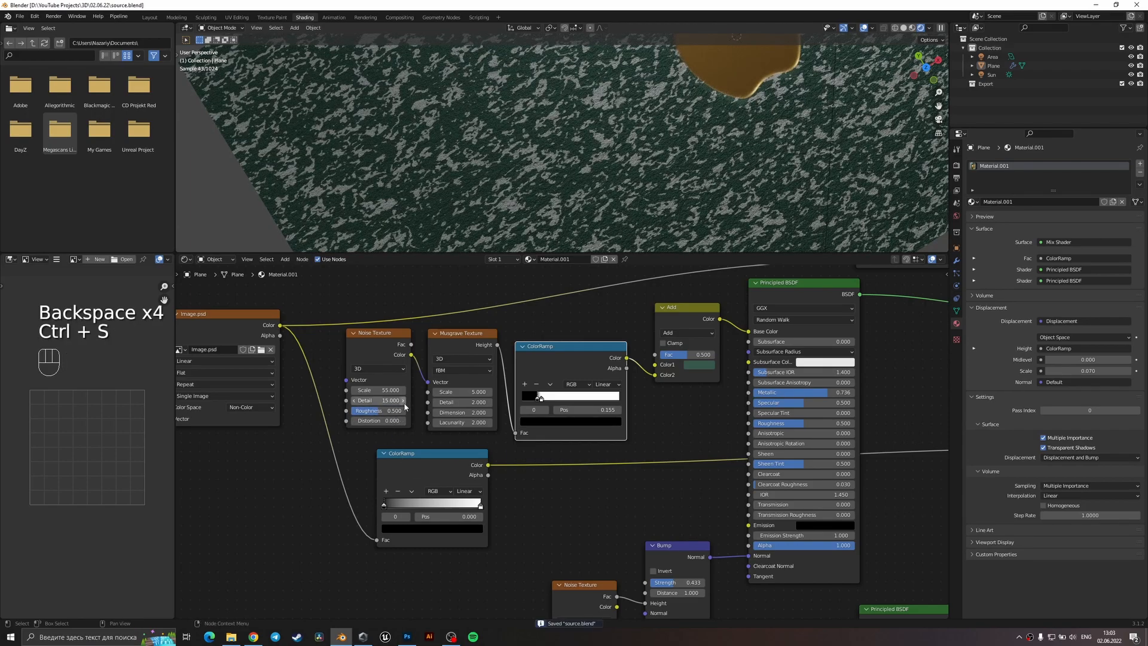
- Set the copied Noise Texture's Detail to 2 and its Scale to 225
{"action": "left_click", "coordinate": [396, 400]}
{"action": "key", "text": "Return"}
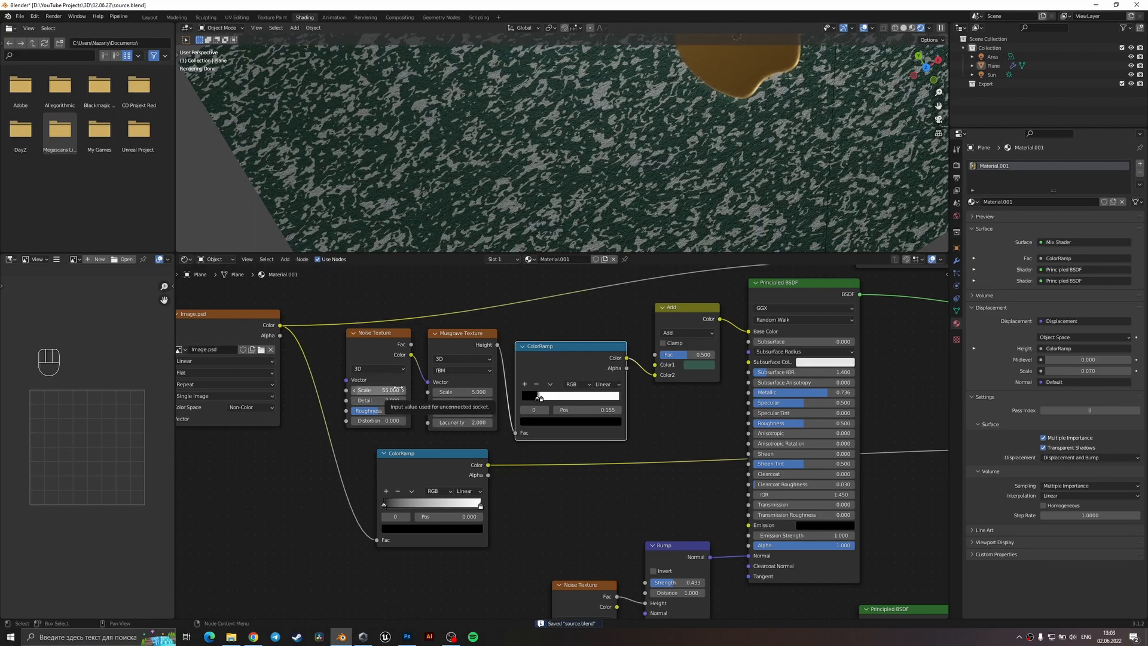
{"action": "left_click", "coordinate": [383, 390]}
{"action": "type", "text": "225"}
{"action": "key", "text": "Return"}
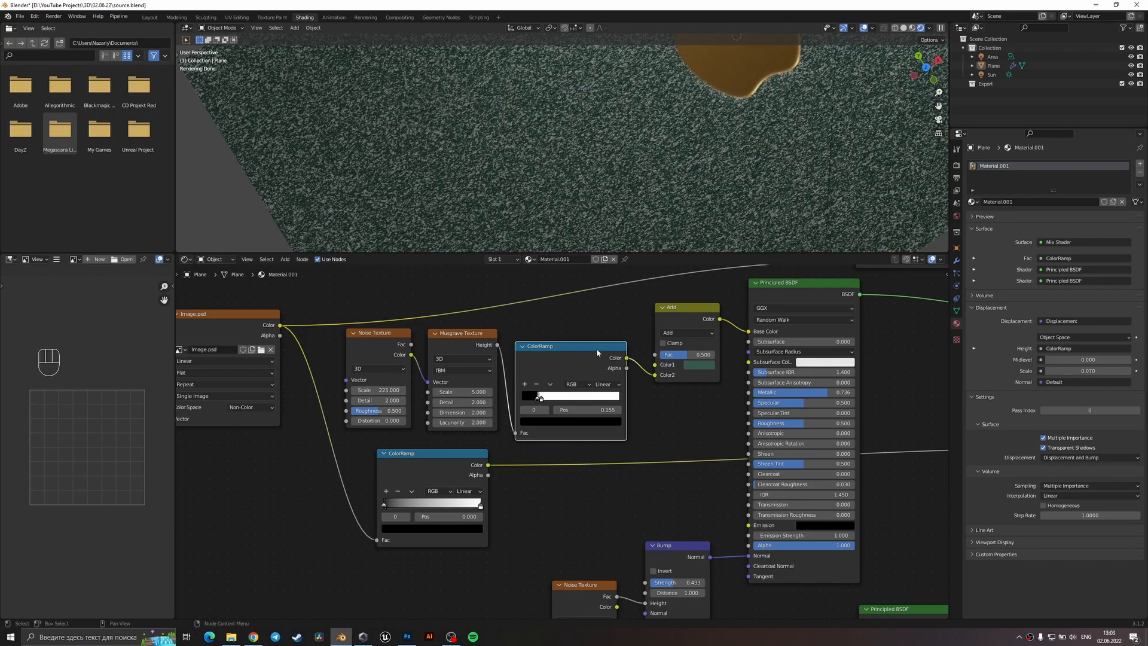
- Try Musgrave Texture Scale values of 290 and 2900
{"action": "left_click", "coordinate": [462, 391]}
{"action": "type", "text": "290"}
{"action": "key", "text": "Return"}
{"action": "left_click", "coordinate": [469, 392]}
{"action": "type", "text": "2900"}
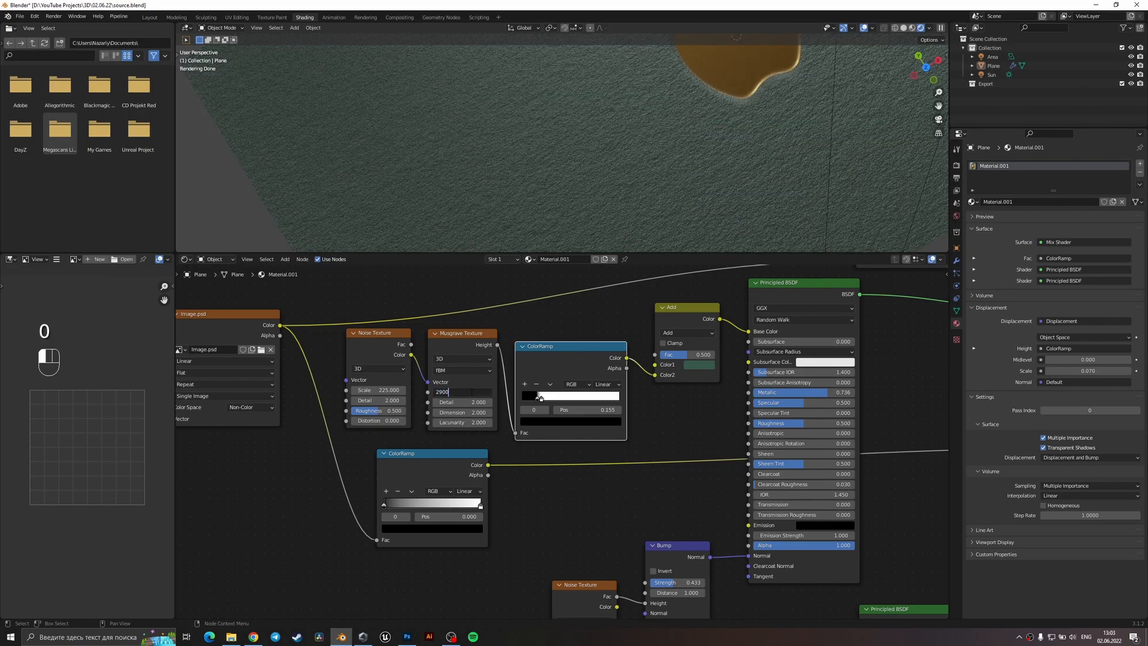
{"action": "key", "text": "Return"}
{"action": "left_click", "coordinate": [488, 400]}
- Set the Musgrave Texture's Scale to about 2.92 and save the file
{"action": "left_click", "coordinate": [468, 394]}
{"action": "type", "text": "2"}
{"action": "key", "text": "Return"}
{"action": "left_click", "coordinate": [468, 394]}
{"action": "left_click_drag", "start_coordinate": [467, 392], "coordinate": [490, 392], "text": "shift"}
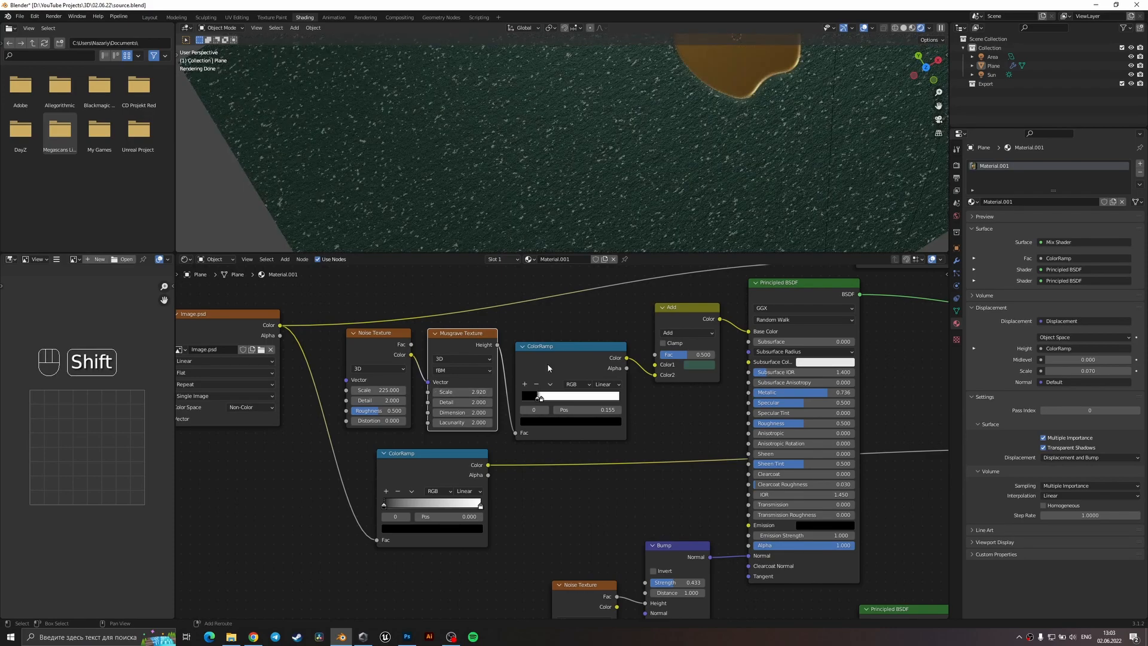
{"action": "key", "text": "ctrl+s"}
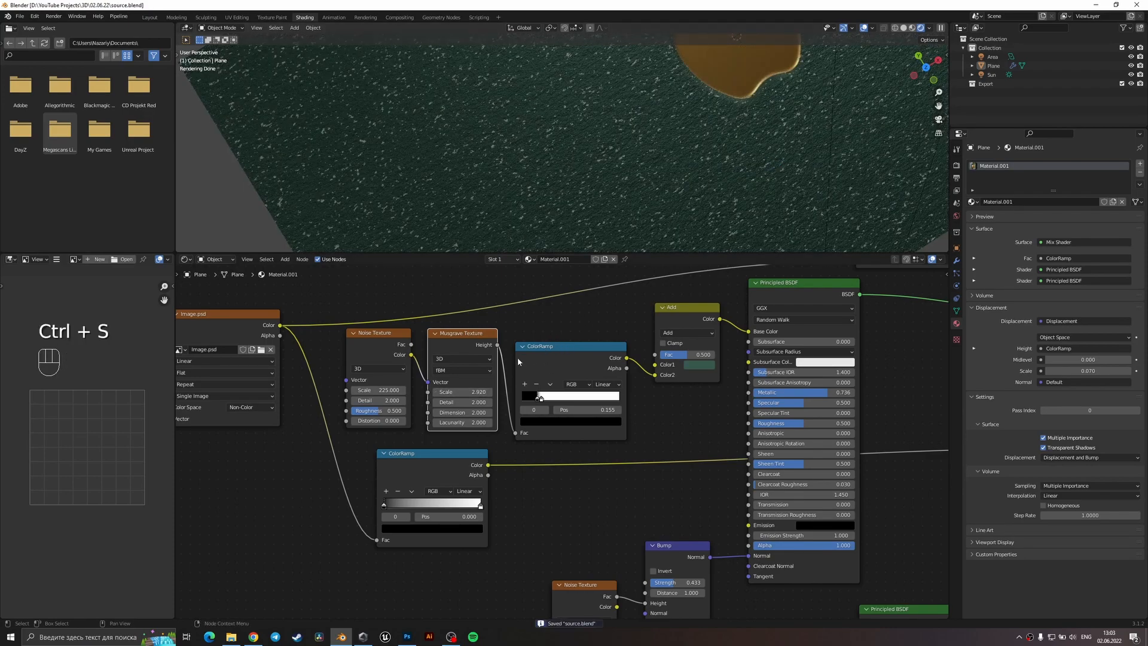
- Set the Musgrave Texture's Detail to 4.5, Dimension to 5.2 and Lacunarity to 1.29, and save the file
{"action": "mouse_move", "coordinate": [475, 402]}
{"action": "left_mouse_down"}
{"action": "mouse_move", "coordinate": [514, 402]}
{"action": "mouse_move", "coordinate": [465, 422]}
{"action": "mouse_move", "coordinate": [485, 422]}
{"action": "left_mouse_up"}
{"action": "key", "text": "ctrl+z"}
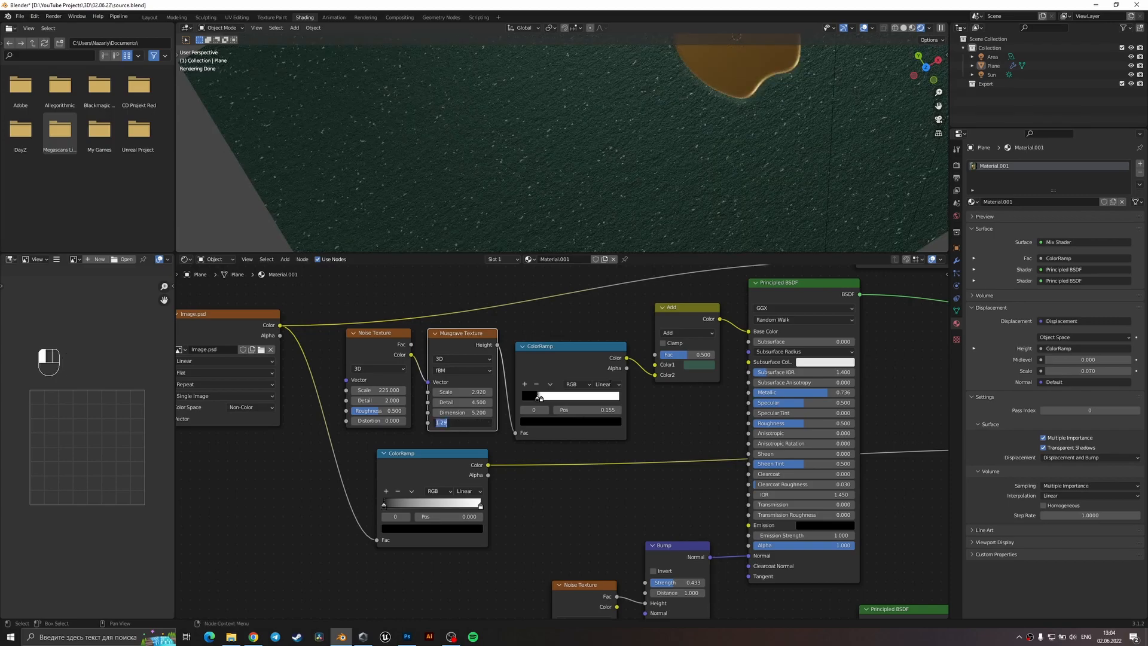
{"action": "key", "text": "Return"}
{"action": "key", "text": "ctrl+s"}
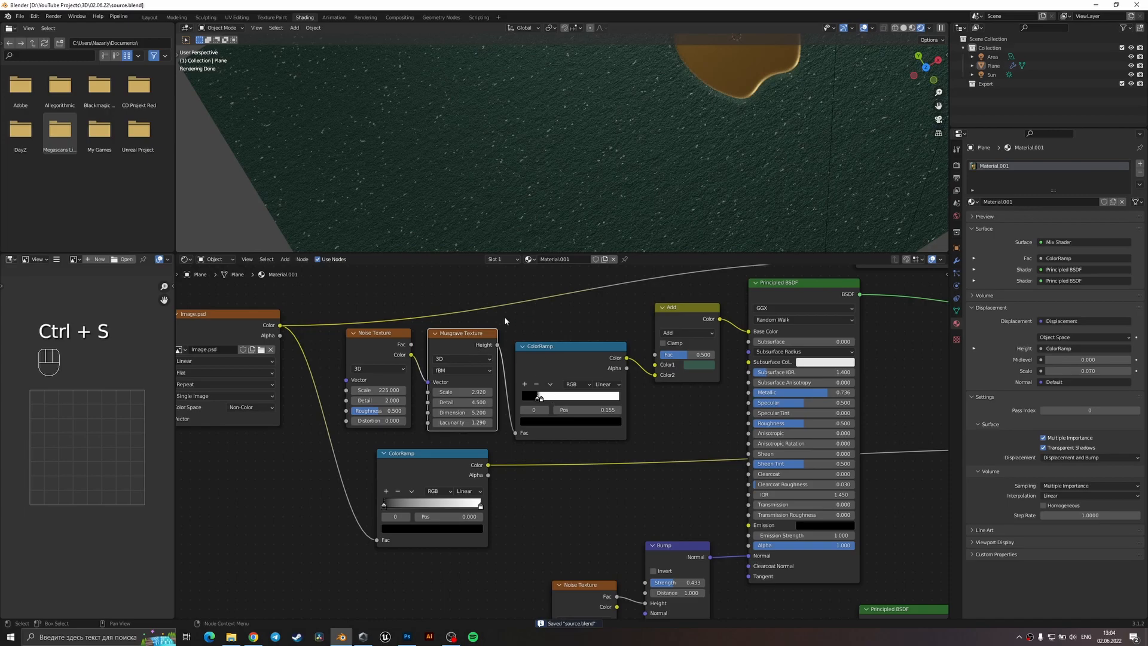
- Set the copied Noise Texture's Scale to 300 and move the Musgrave ColorRamp's white stop to about 0.586
{"action": "left_click", "coordinate": [381, 389]}
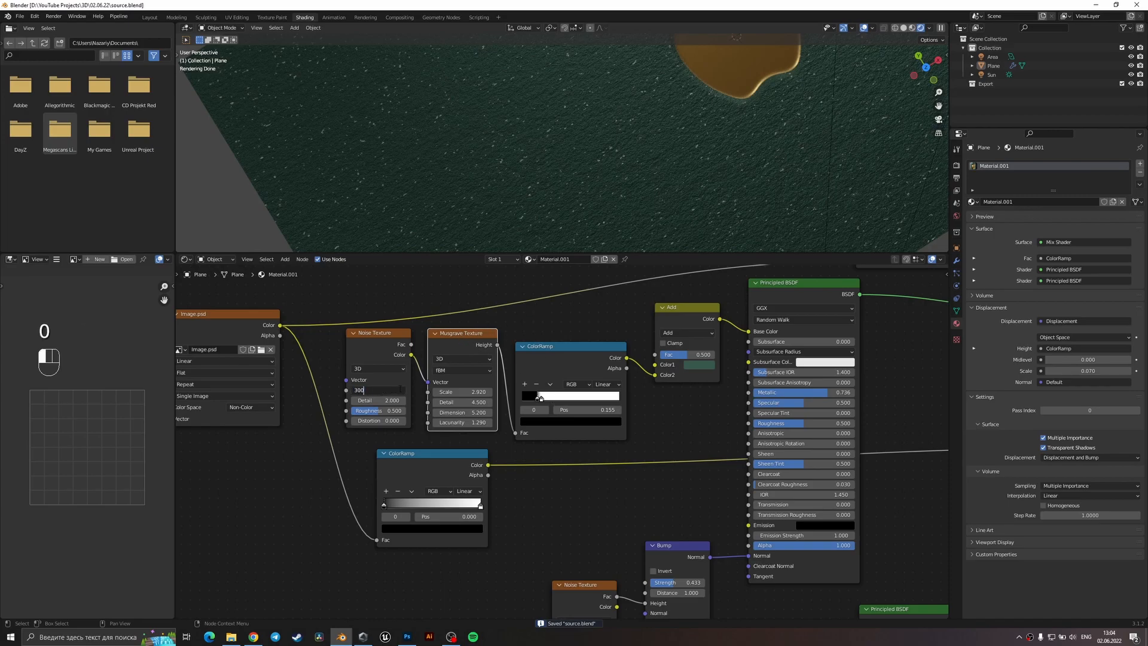
{"action": "key", "text": "Return"}
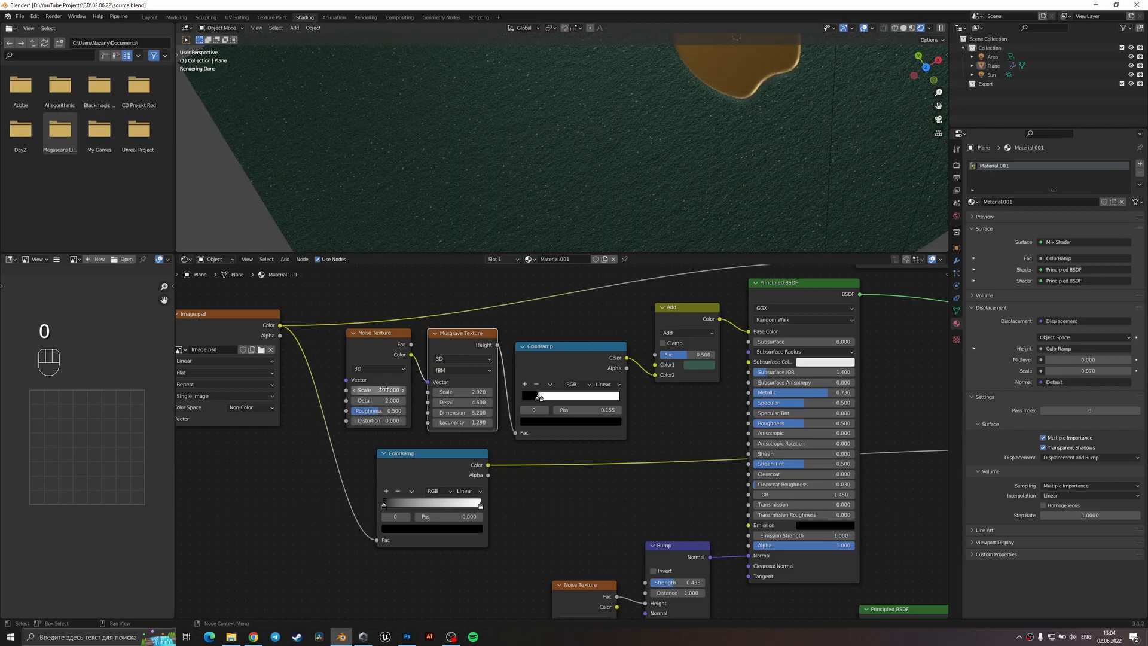
{"action": "left_click_drag", "start_coordinate": [541, 401], "coordinate": [588, 401]}
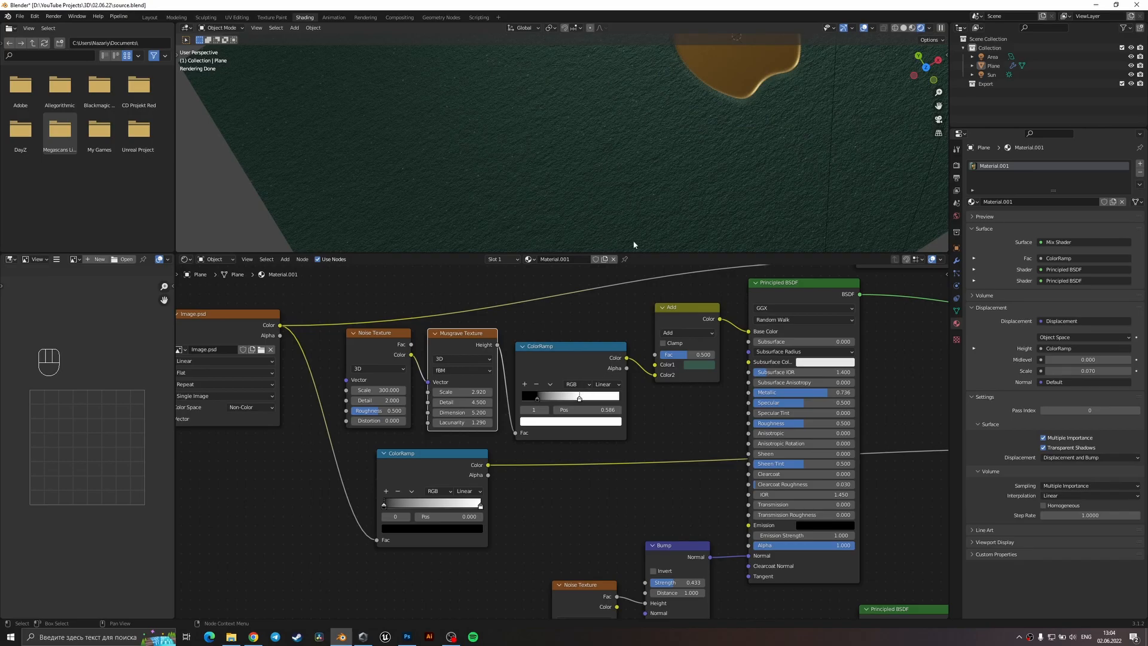
- Inspect the green surface and gold logo from several angles and distances, and save the file
{"action": "scroll", "coordinate": [605, 126], "scroll_direction": "down", "scroll_amount": 5}
{"action": "middle_click_drag", "start_coordinate": [604, 125], "coordinate": [613, 155]}
{"action": "scroll", "coordinate": [641, 131], "scroll_direction": "up", "scroll_amount": 4}
{"action": "middle_click_drag", "start_coordinate": [621, 196], "coordinate": [617, 231], "text": "shift"}
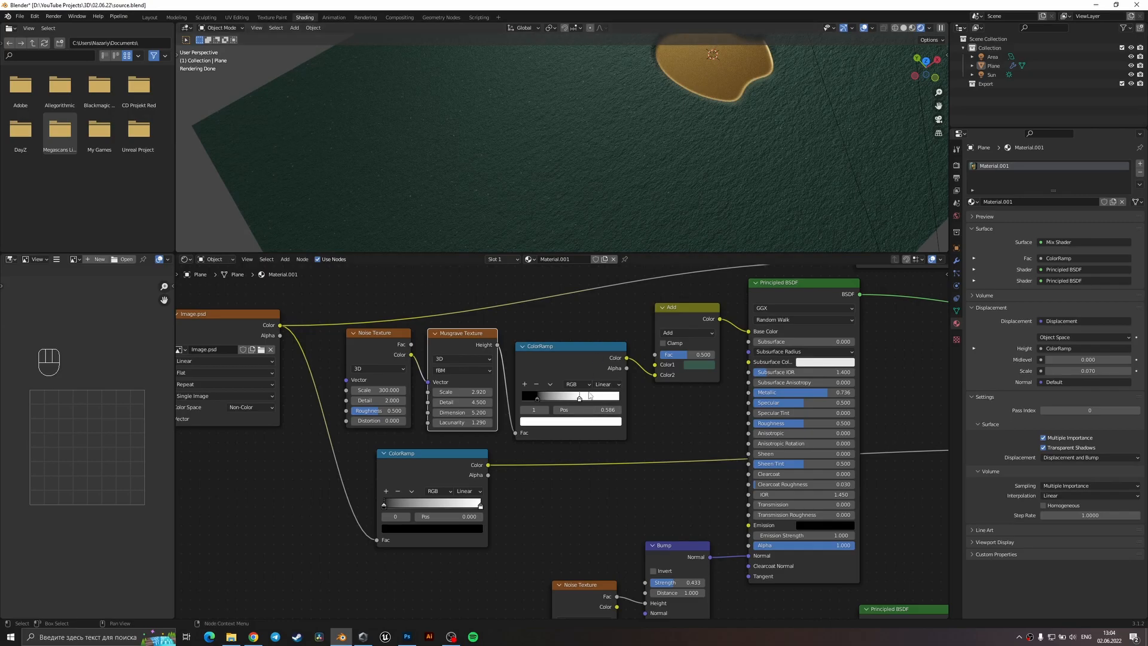
{"action": "middle_click_drag", "start_coordinate": [607, 232], "coordinate": [627, 185]}
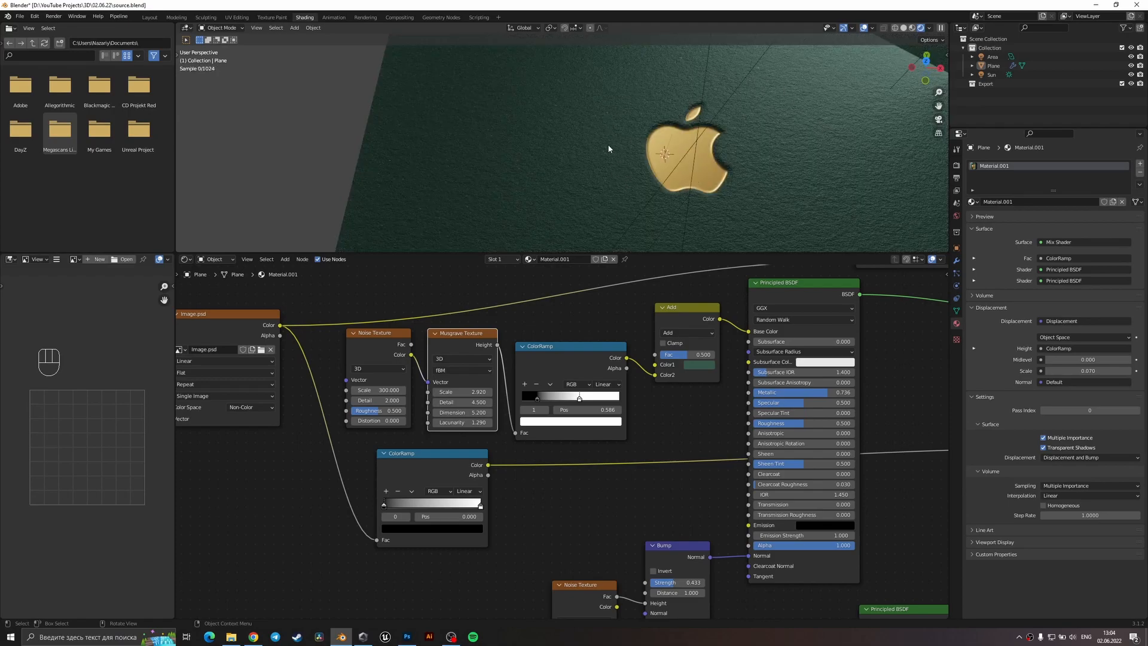
{"action": "scroll", "coordinate": [608, 148], "scroll_direction": "down", "scroll_amount": 4}
{"action": "middle_click_drag", "start_coordinate": [618, 176], "coordinate": [667, 184]}
{"action": "key", "text": "ctrl+s"}
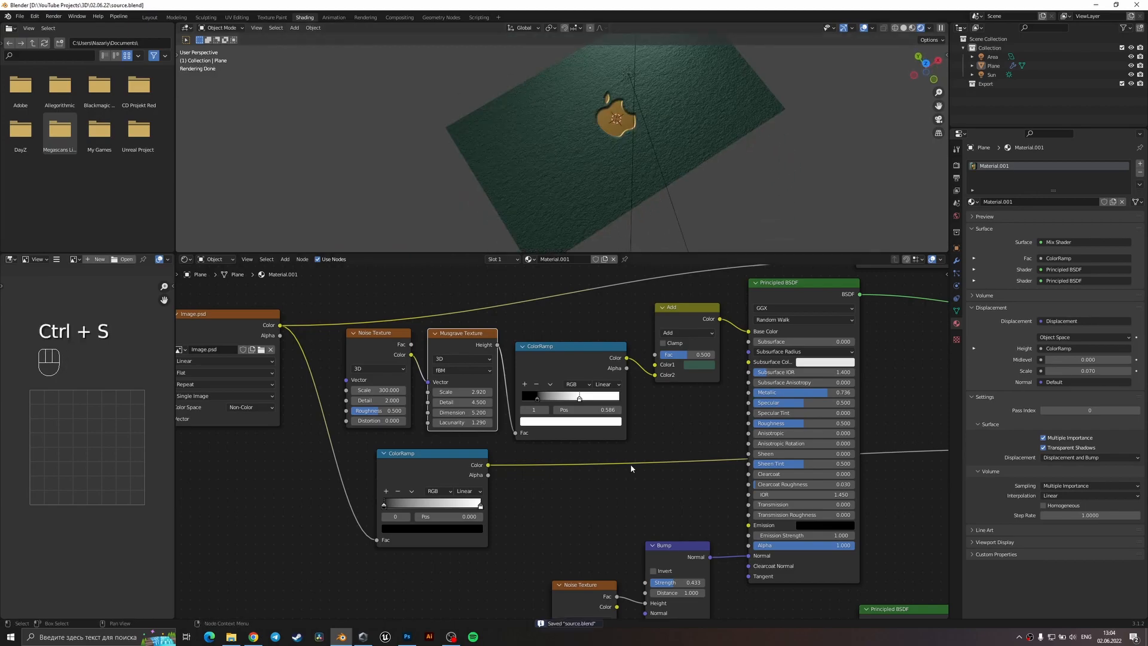
- Examine the node tree down to the gold Principled BSDF, check the logo up close and save the file
{"action": "scroll", "coordinate": [641, 371], "scroll_direction": "down", "scroll_amount": 2}
{"action": "scroll", "coordinate": [645, 371], "scroll_direction": "up", "scroll_amount": 3}
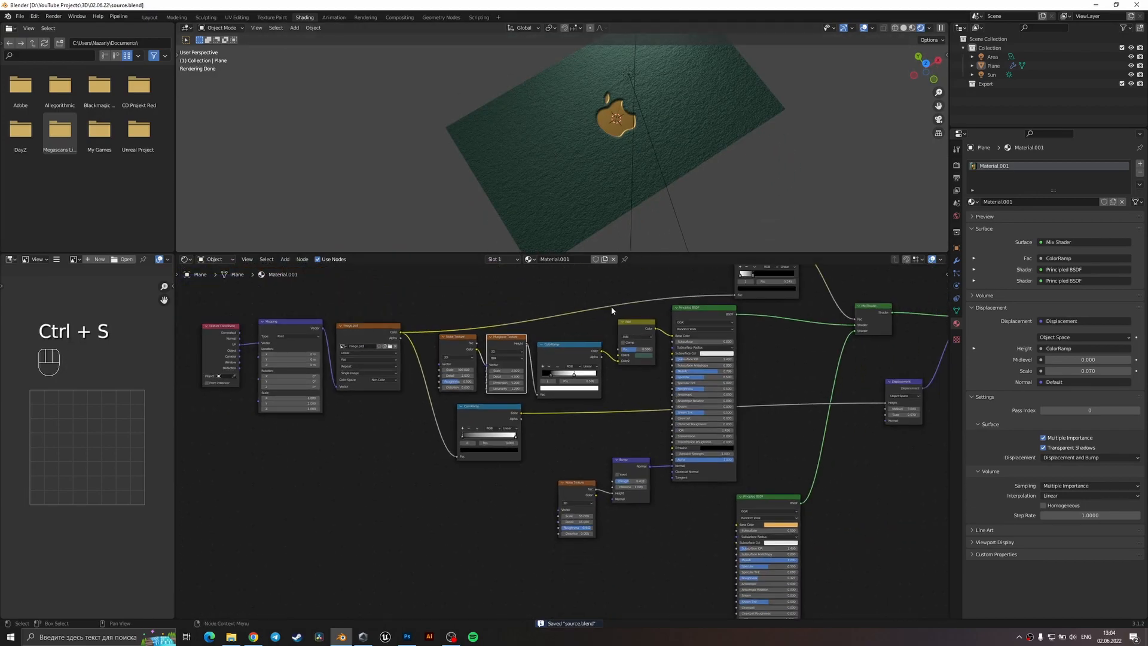
{"action": "scroll", "coordinate": [635, 372], "scroll_direction": "down", "scroll_amount": 4}
{"action": "middle_click_drag", "start_coordinate": [638, 428], "coordinate": [620, 347]}
{"action": "scroll", "coordinate": [634, 443], "scroll_direction": "down", "scroll_amount": 1}
{"action": "middle_click_drag", "start_coordinate": [637, 448], "coordinate": [631, 371]}
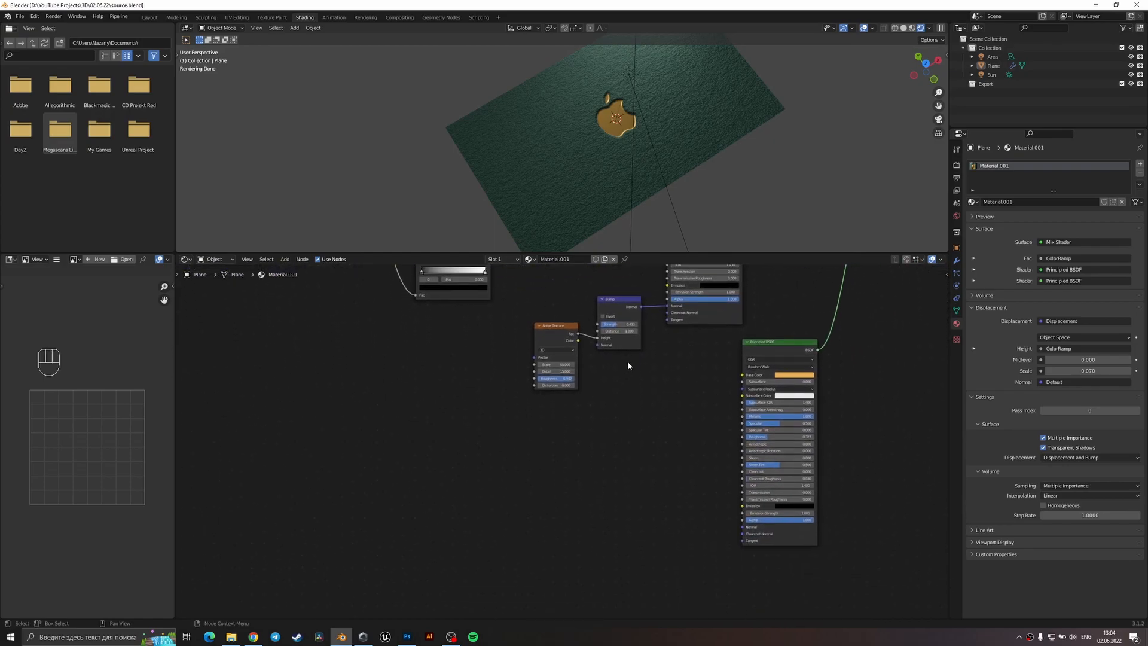
{"action": "middle_click_drag", "start_coordinate": [671, 476], "coordinate": [550, 397]}
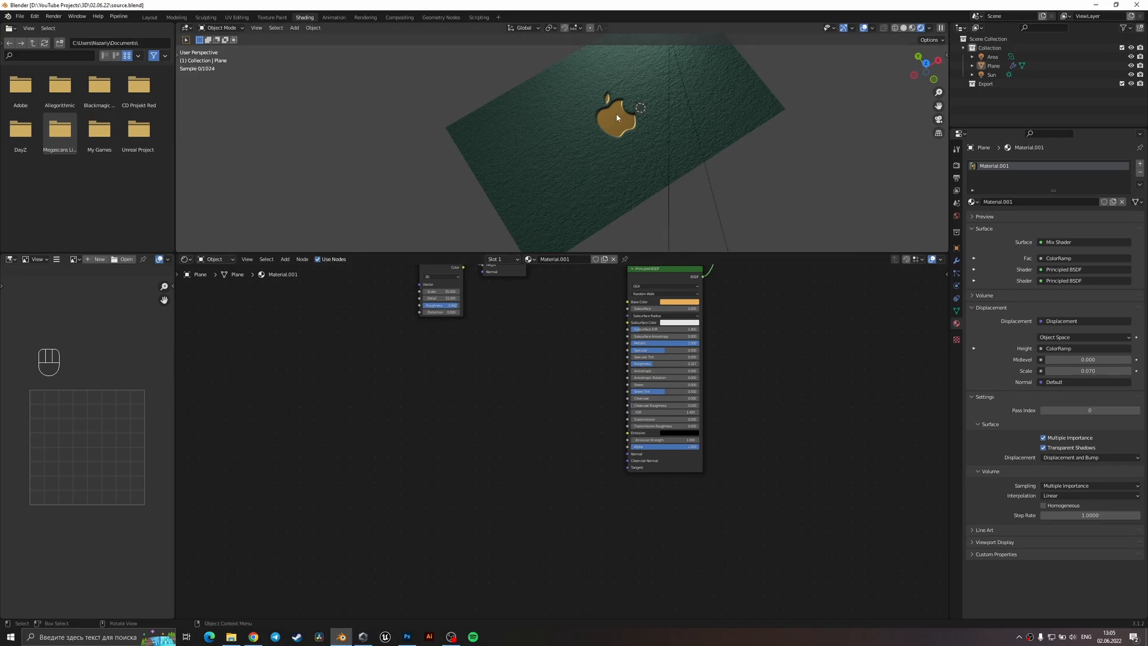
{"action": "scroll", "coordinate": [616, 113], "scroll_direction": "up", "scroll_amount": 3}
{"action": "key", "text": "ctrl+s"}
{"action": "middle_click_drag", "start_coordinate": [573, 455], "coordinate": [500, 372]}
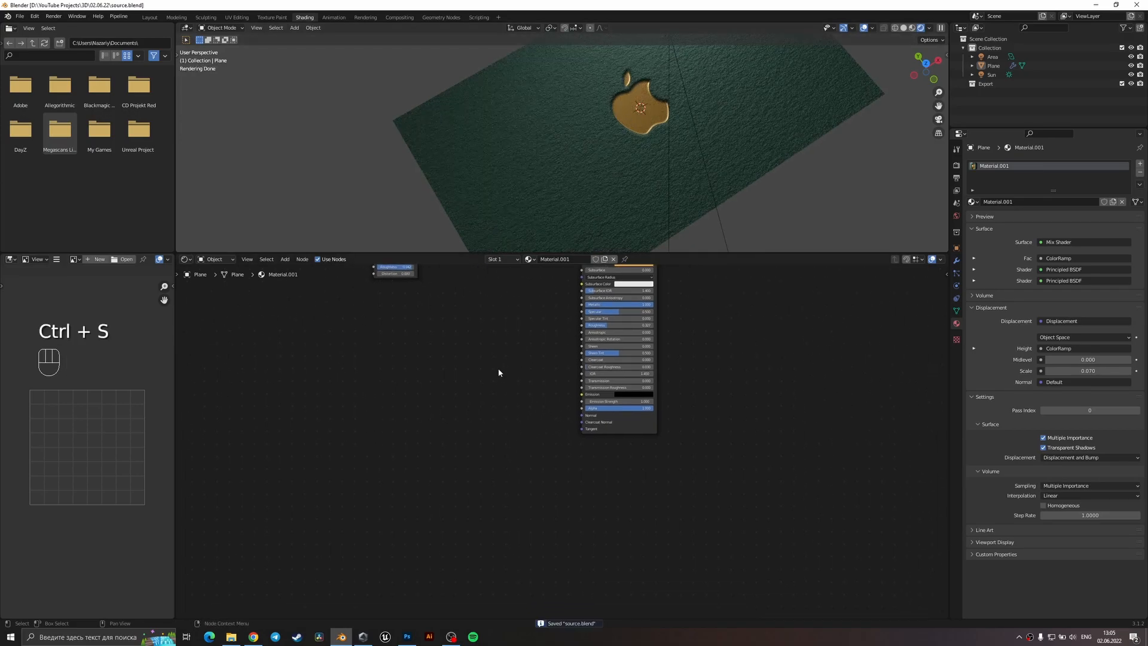
- Duplicate the bump's Noise Texture and Bump nodes and connect the copied Bump to the gold Principled BSDF's Normal
{"action": "middle_click_drag", "start_coordinate": [527, 326], "coordinate": [530, 366]}
{"action": "left_click_drag", "start_coordinate": [490, 357], "coordinate": [387, 274]}
{"action": "key", "text": "ctrl+c"}
{"action": "key", "text": "ctrl+v"}
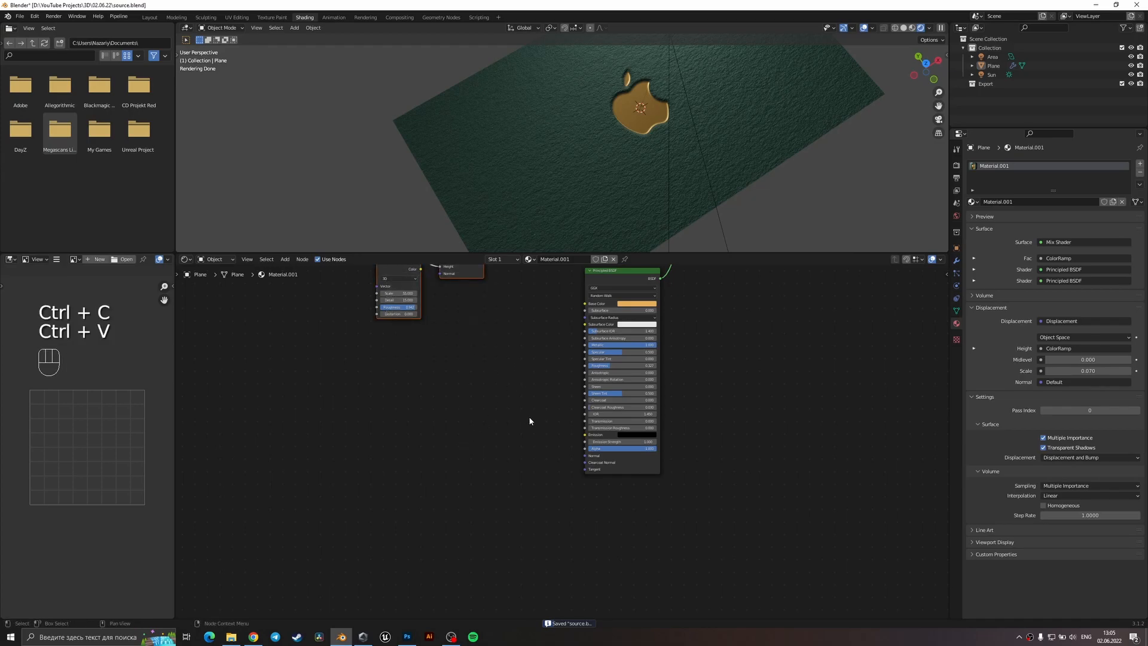
{"action": "middle_click_drag", "start_coordinate": [502, 342], "coordinate": [557, 451]}
{"action": "left_click_drag", "start_coordinate": [530, 361], "coordinate": [639, 574]}
{"action": "left_click", "coordinate": [558, 520]}
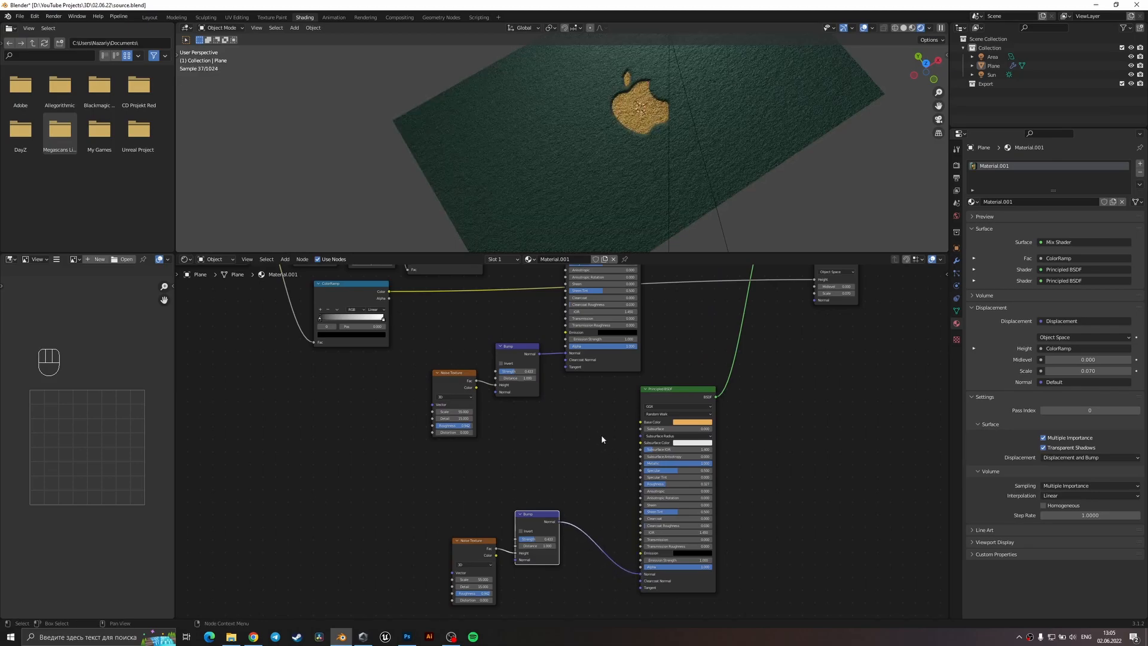
{"action": "middle_click_drag", "start_coordinate": [600, 435], "coordinate": [637, 393]}
{"action": "scroll", "coordinate": [709, 108], "scroll_direction": "up", "scroll_amount": 6}
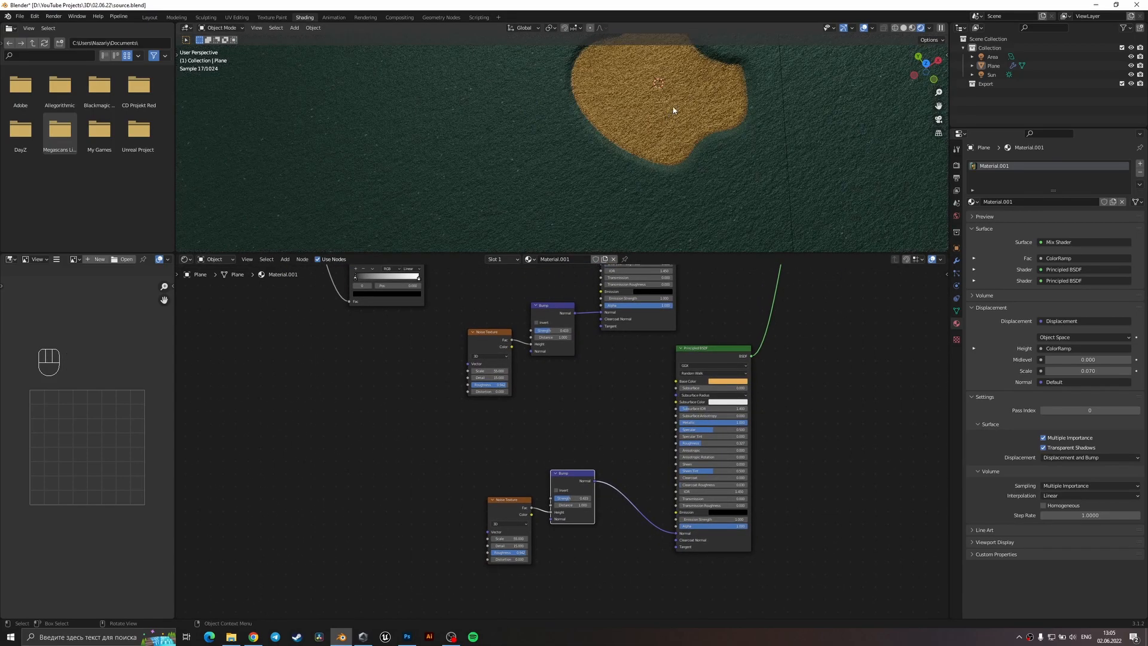
- Check the gold logo's new bump from a wider view and save the file
{"action": "middle_click_drag", "start_coordinate": [666, 128], "coordinate": [638, 225], "text": "shift"}
{"action": "key", "text": "ctrl+s"}
{"action": "mouse_move", "coordinate": [633, 142]}
{"action": "middle_mouse_down"}
{"action": "mouse_move", "coordinate": [637, 122]}
{"action": "mouse_move", "coordinate": [625, 144]}
{"action": "middle_mouse_up"}
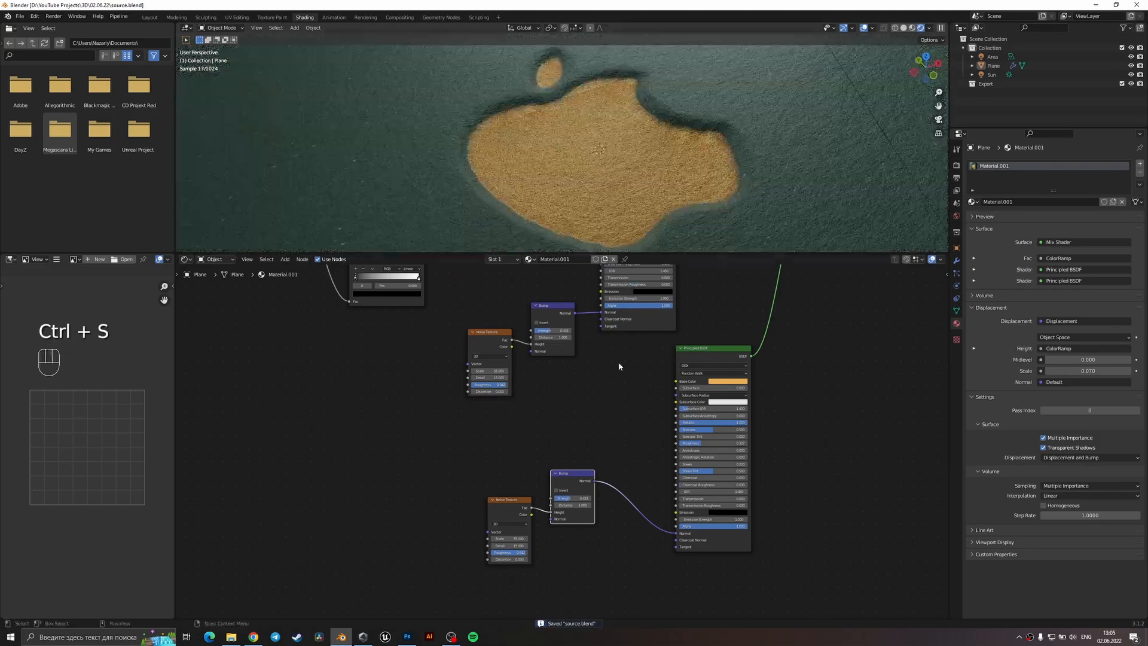
{"action": "key", "text": "ctrl+s"}
- Set the gold Noise Texture's Roughness to about 0.433 and its Bump node's Strength to 0.200
{"action": "scroll", "coordinate": [582, 444], "scroll_direction": "up", "scroll_amount": 2}
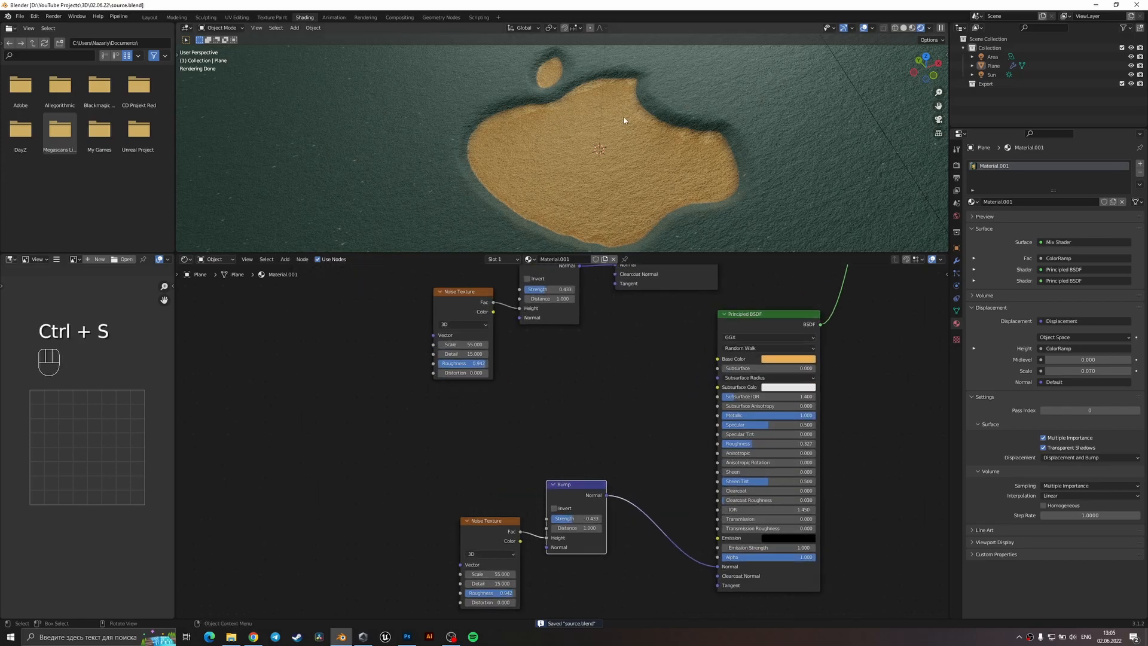
{"action": "scroll", "coordinate": [572, 483], "scroll_direction": "up", "scroll_amount": 2}
{"action": "left_click_drag", "start_coordinate": [551, 504], "coordinate": [488, 497]}
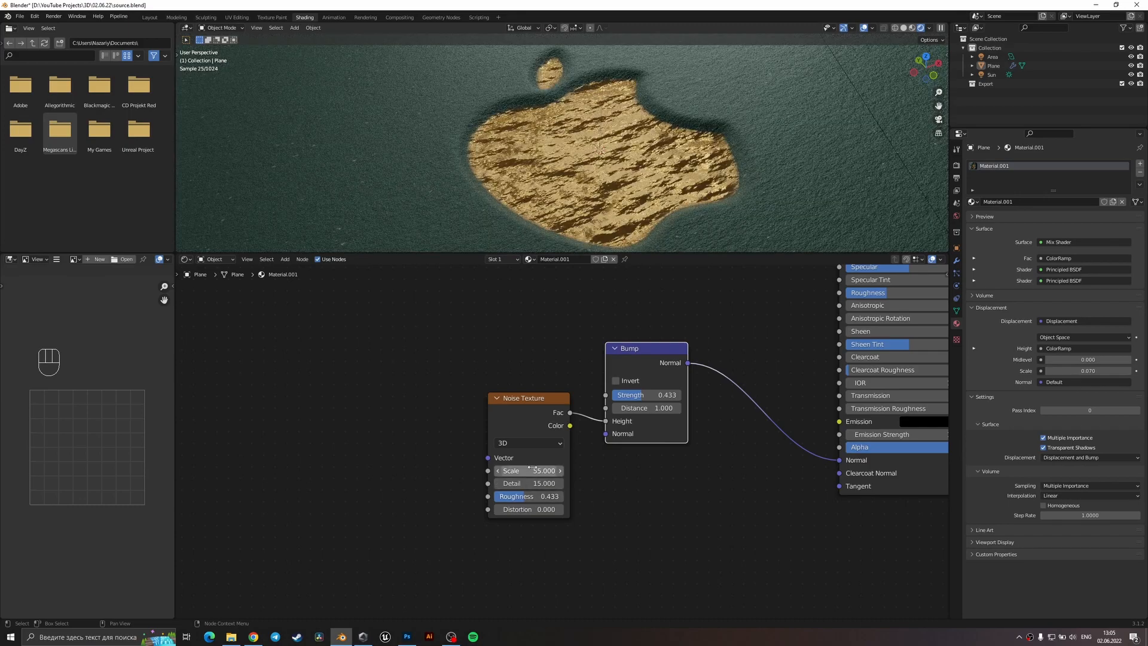
{"action": "scroll", "coordinate": [528, 473], "scroll_direction": "up", "scroll_amount": 1}
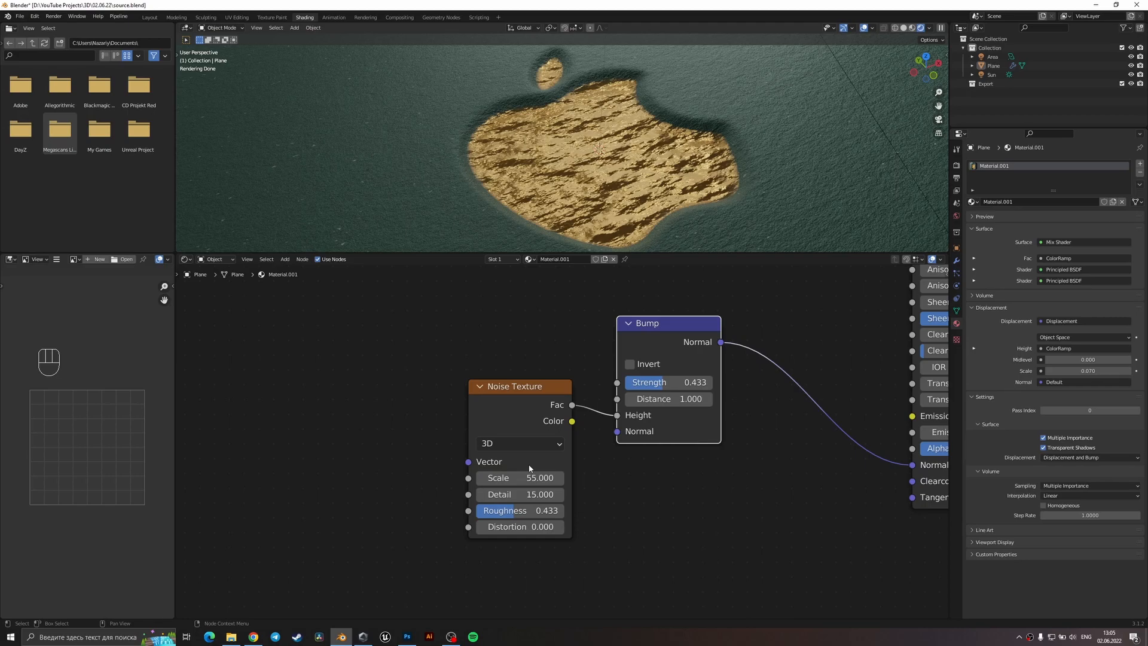
{"action": "left_click_drag", "start_coordinate": [669, 382], "coordinate": [648, 382]}
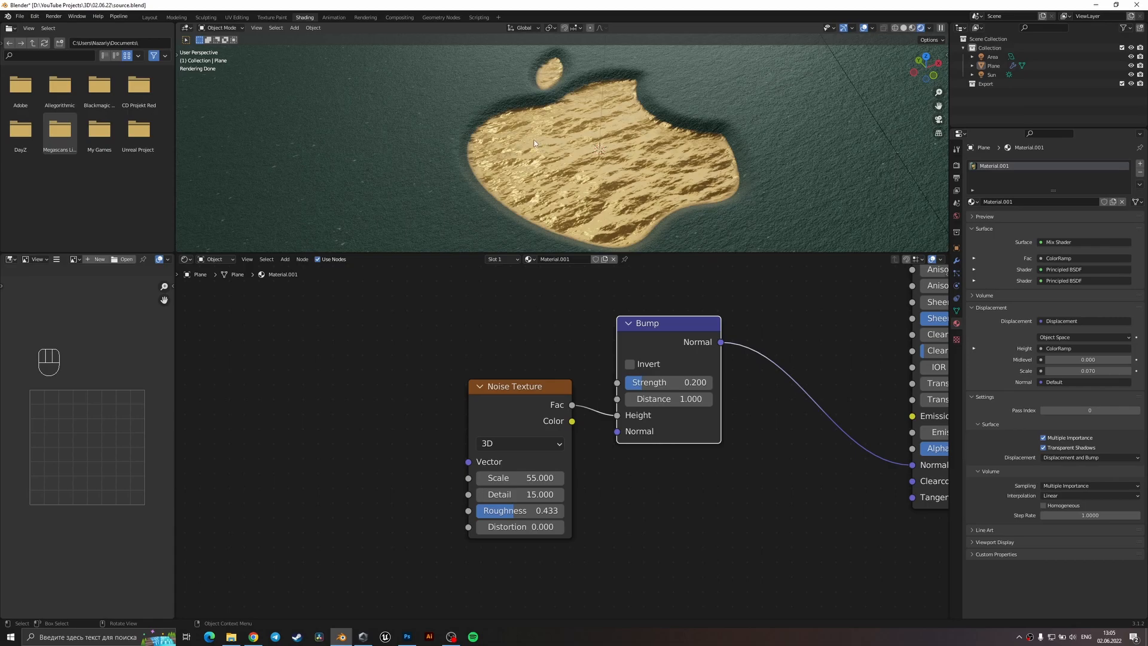
- Set the gold Noise Texture's Scale to about 338.2 and its Roughness to about 0.675
{"action": "scroll", "coordinate": [522, 492], "scroll_direction": "up", "scroll_amount": 1}
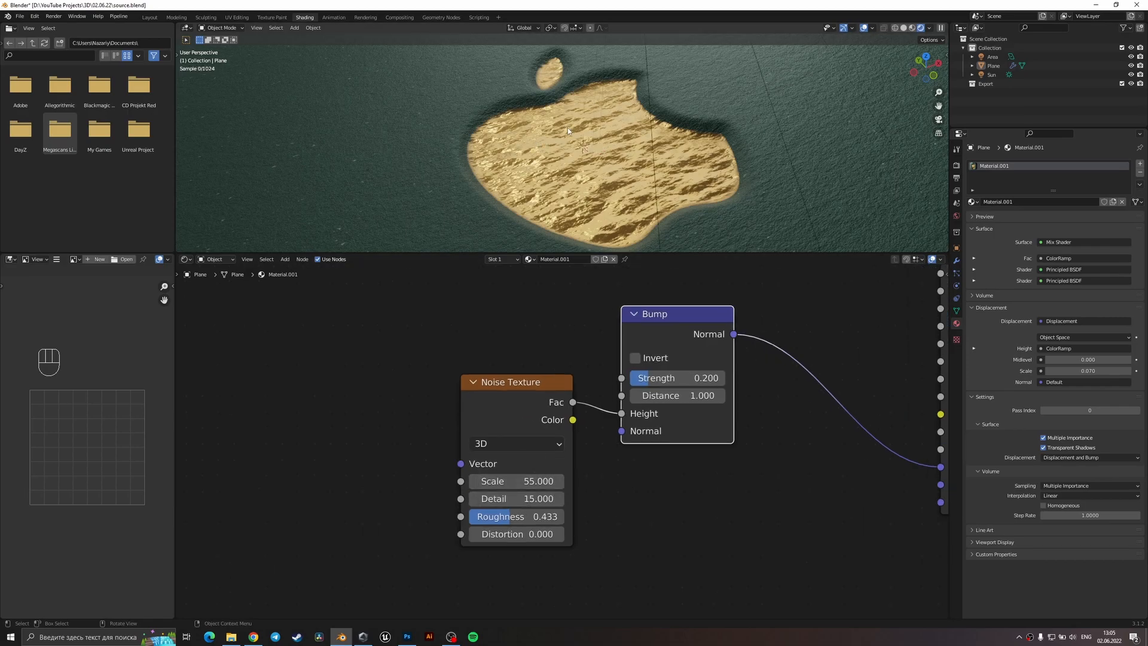
{"action": "scroll", "coordinate": [568, 130], "scroll_direction": "down", "scroll_amount": 4}
{"action": "scroll", "coordinate": [514, 499], "scroll_direction": "up", "scroll_amount": 1}
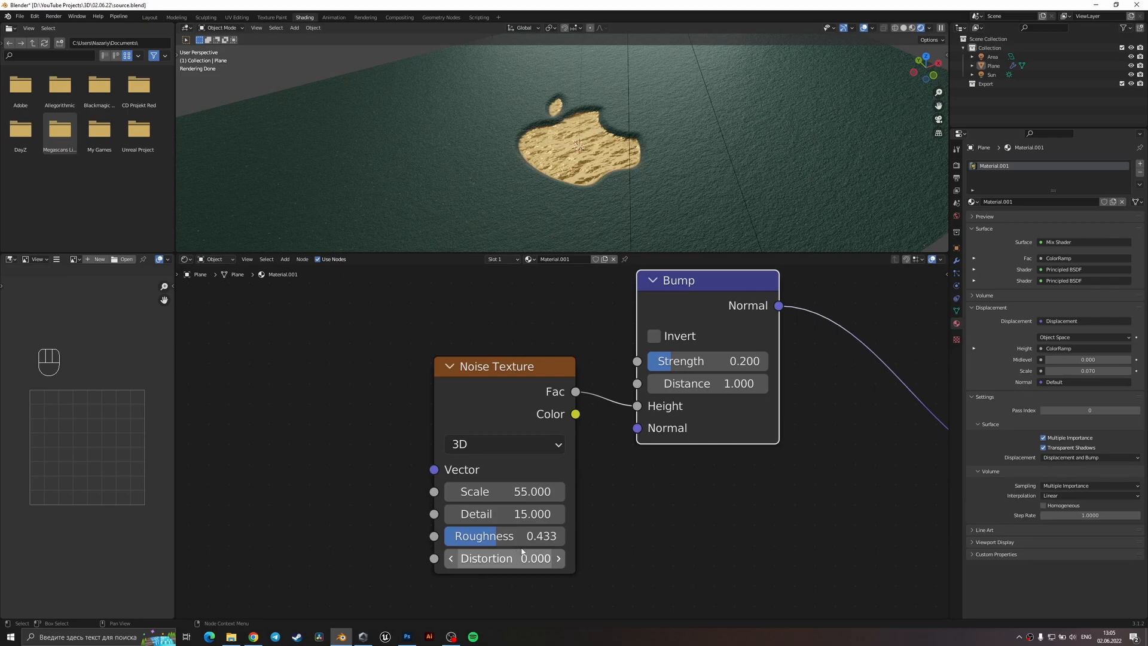
{"action": "left_click_drag", "start_coordinate": [505, 491], "coordinate": [593, 491]}
{"action": "scroll", "coordinate": [581, 139], "scroll_direction": "up", "scroll_amount": 2}
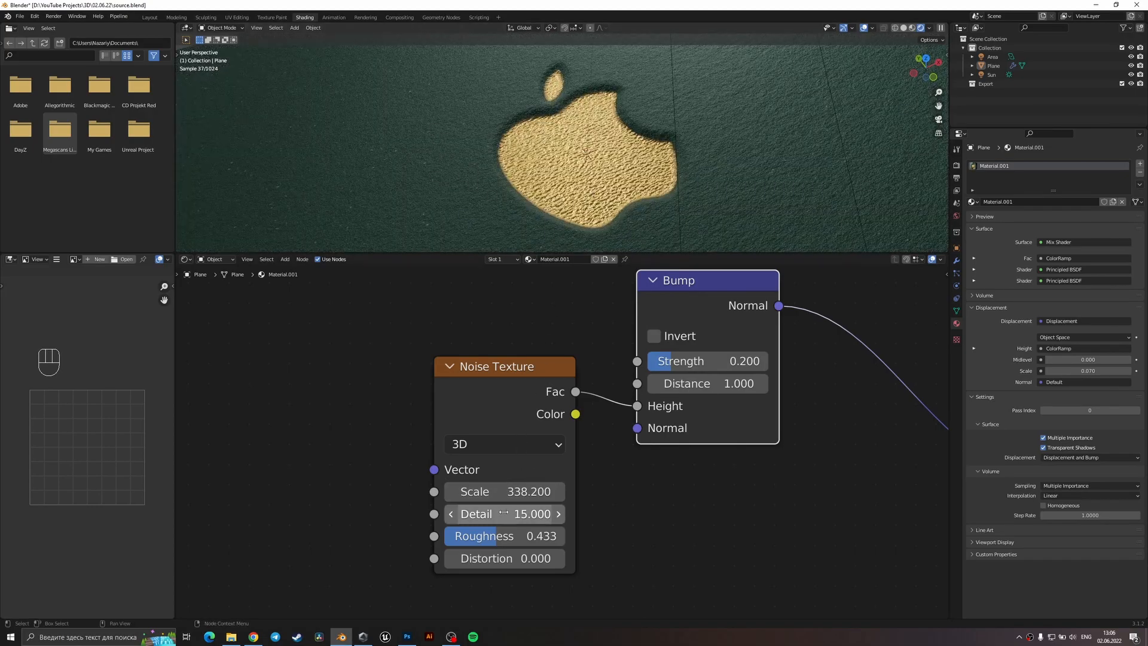
{"action": "left_click_drag", "start_coordinate": [522, 515], "coordinate": [566, 536]}
- Set the gold Bump node's Strength to about 0.117 and check the relief on the logo
{"action": "mouse_move", "coordinate": [654, 361]}
{"action": "left_mouse_down"}
{"action": "mouse_move", "coordinate": [639, 361]}
{"action": "mouse_move", "coordinate": [662, 361]}
{"action": "left_mouse_up"}
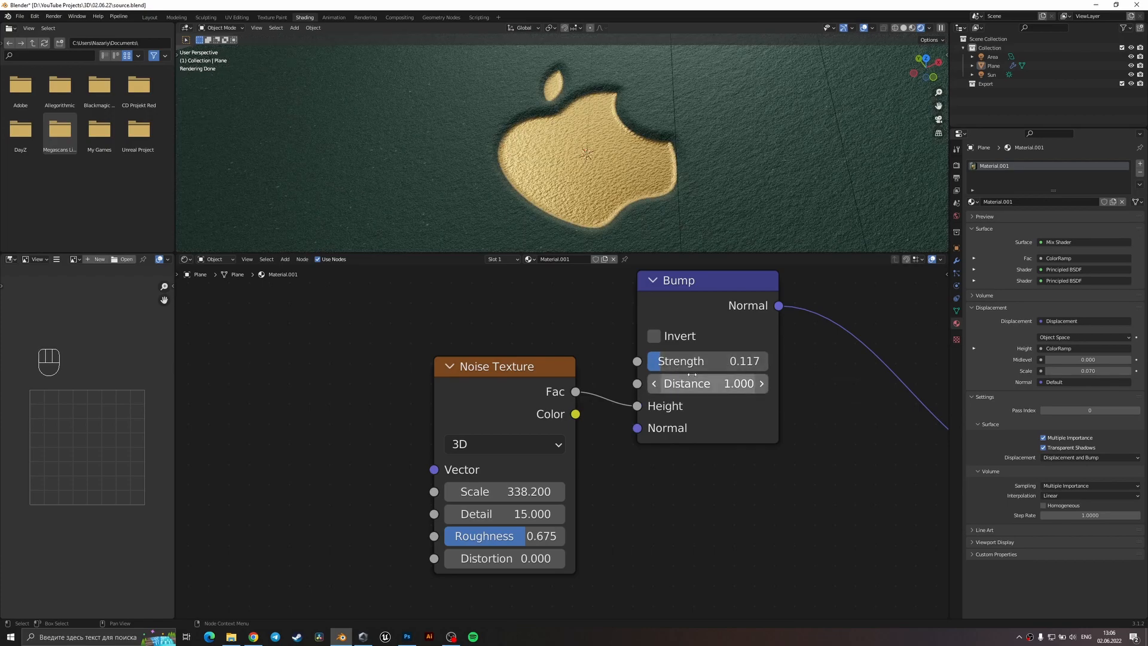
{"action": "scroll", "coordinate": [629, 219], "scroll_direction": "up", "scroll_amount": 2}
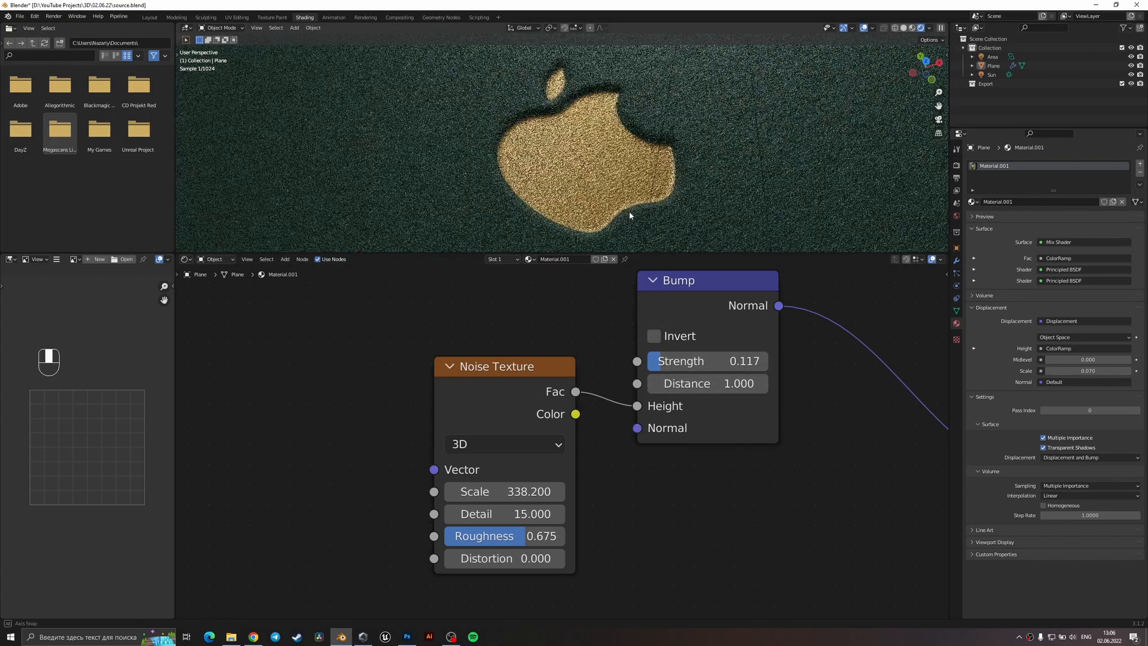
{"action": "scroll", "coordinate": [636, 192], "scroll_direction": "down", "scroll_amount": 3}
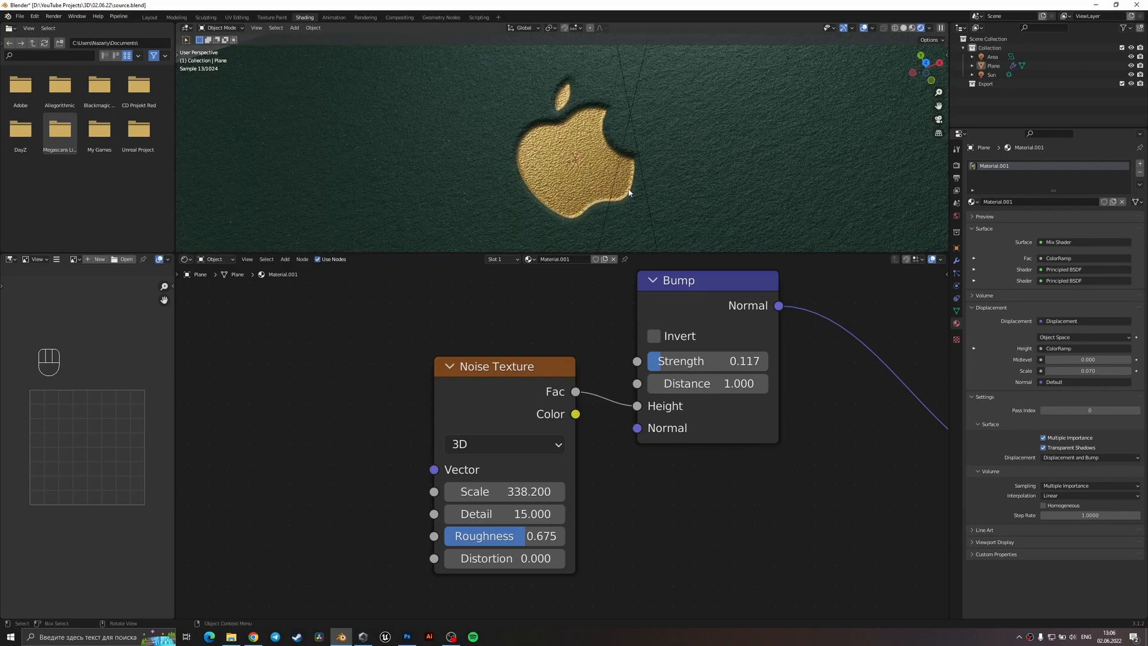
- Set the Displacement node's Scale to 0.05 and save the file
{"action": "middle_click_drag", "start_coordinate": [636, 192], "coordinate": [642, 133]}
{"action": "middle_click_drag", "start_coordinate": [626, 317], "coordinate": [425, 361]}
{"action": "scroll", "coordinate": [424, 362], "scroll_direction": "down", "scroll_amount": 10}
{"action": "middle_click_drag", "start_coordinate": [791, 444], "coordinate": [424, 515]}
{"action": "scroll", "coordinate": [508, 454], "scroll_direction": "down", "scroll_amount": 9}
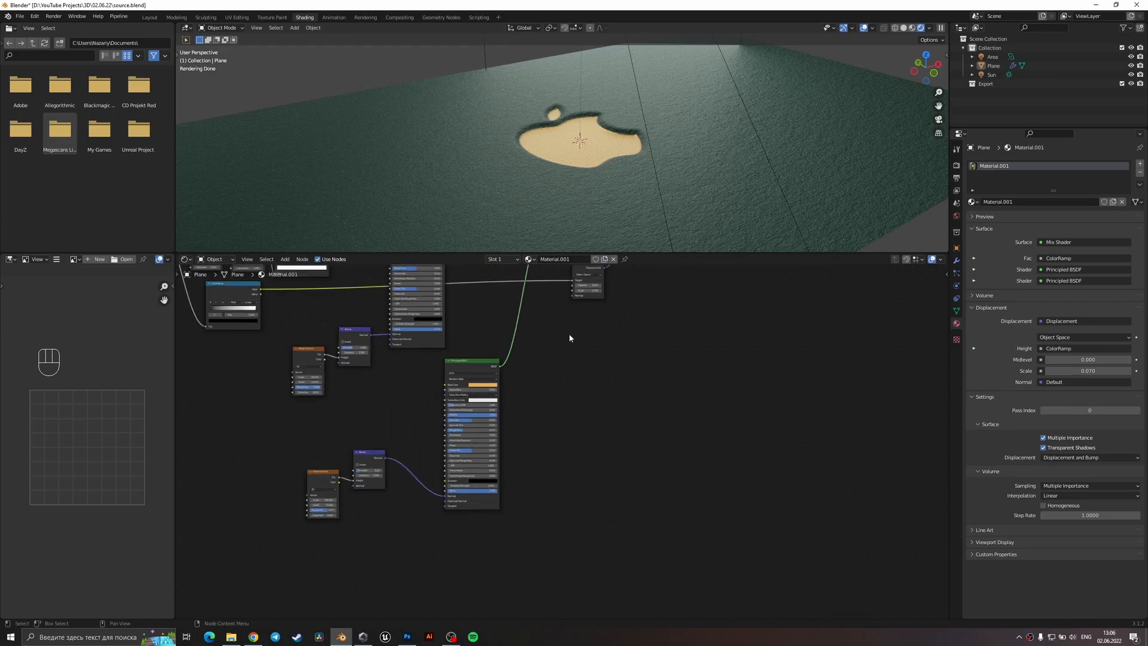
{"action": "middle_click_drag", "start_coordinate": [589, 311], "coordinate": [553, 446]}
{"action": "scroll", "coordinate": [554, 446], "scroll_direction": "up", "scroll_amount": 13}
{"action": "left_click", "coordinate": [555, 405]}
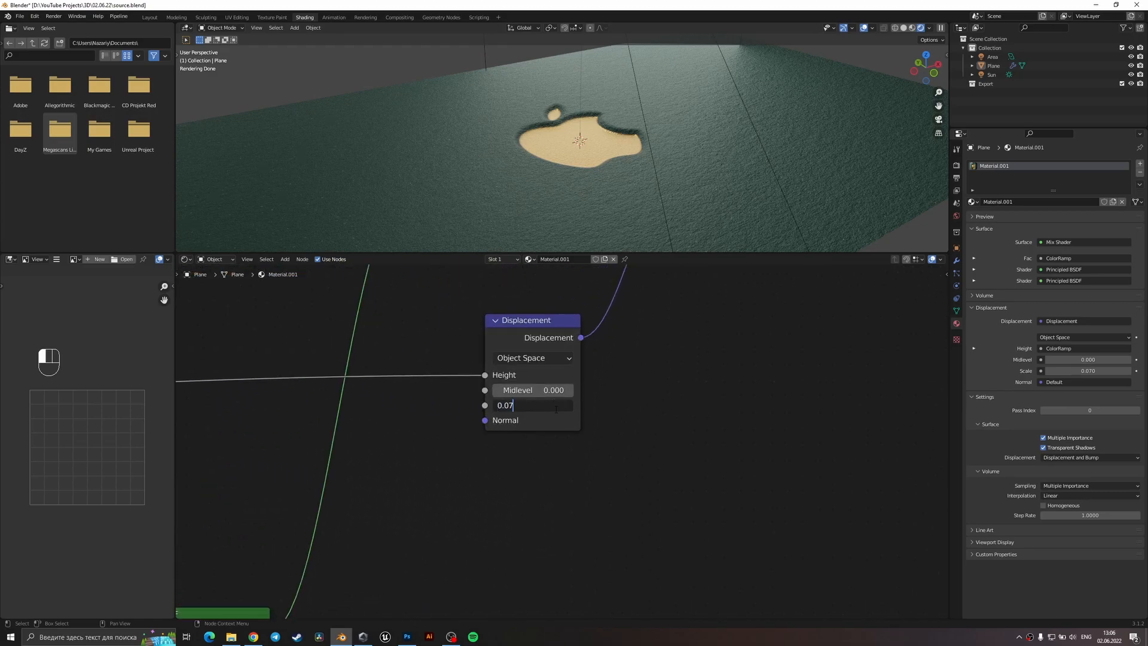
{"action": "key", "text": "BackSpace"}
{"action": "type", "text": "5"}
{"action": "key", "text": "Return"}
{"action": "key", "text": "ctrl+s"}
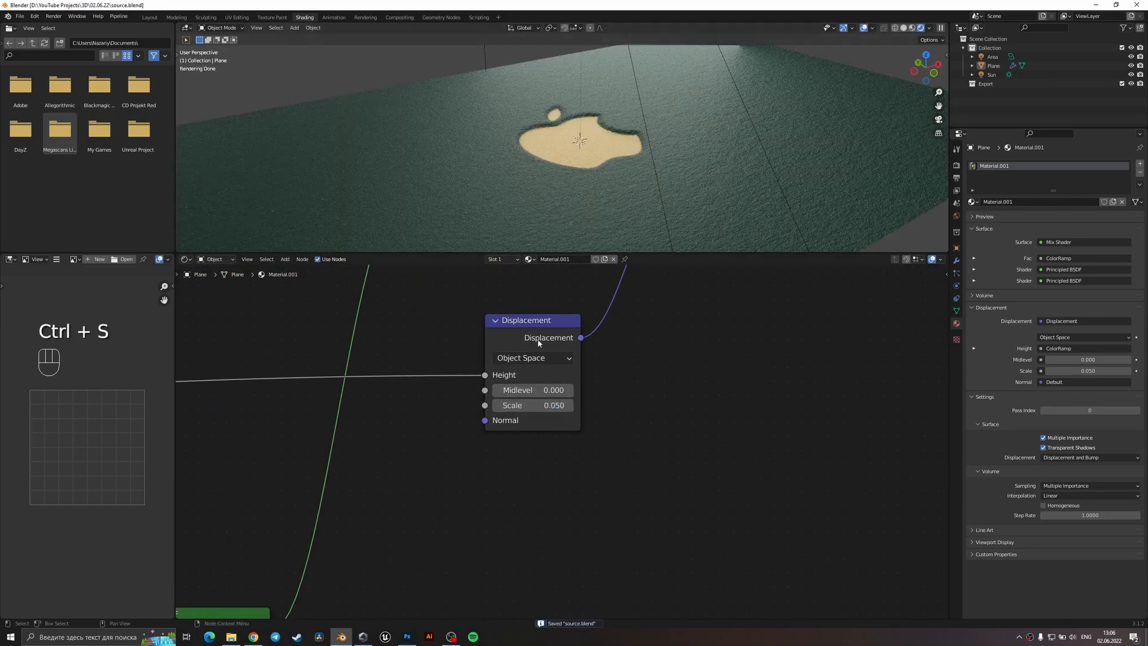
- Save the file and set the gold Noise Texture's Roughness to about 0.558
{"action": "middle_click_drag", "start_coordinate": [553, 194], "coordinate": [539, 248]}
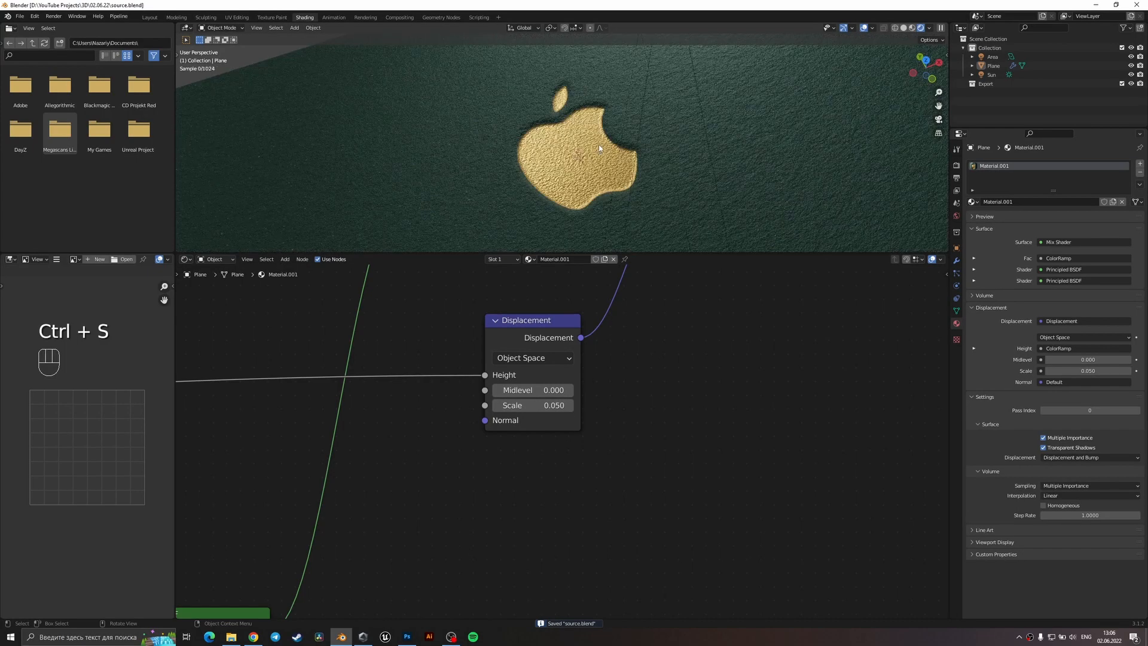
{"action": "scroll", "coordinate": [600, 147], "scroll_direction": "up", "scroll_amount": 4}
{"action": "scroll", "coordinate": [513, 315], "scroll_direction": "down", "scroll_amount": 5}
{"action": "middle_click_drag", "start_coordinate": [446, 402], "coordinate": [716, 266]}
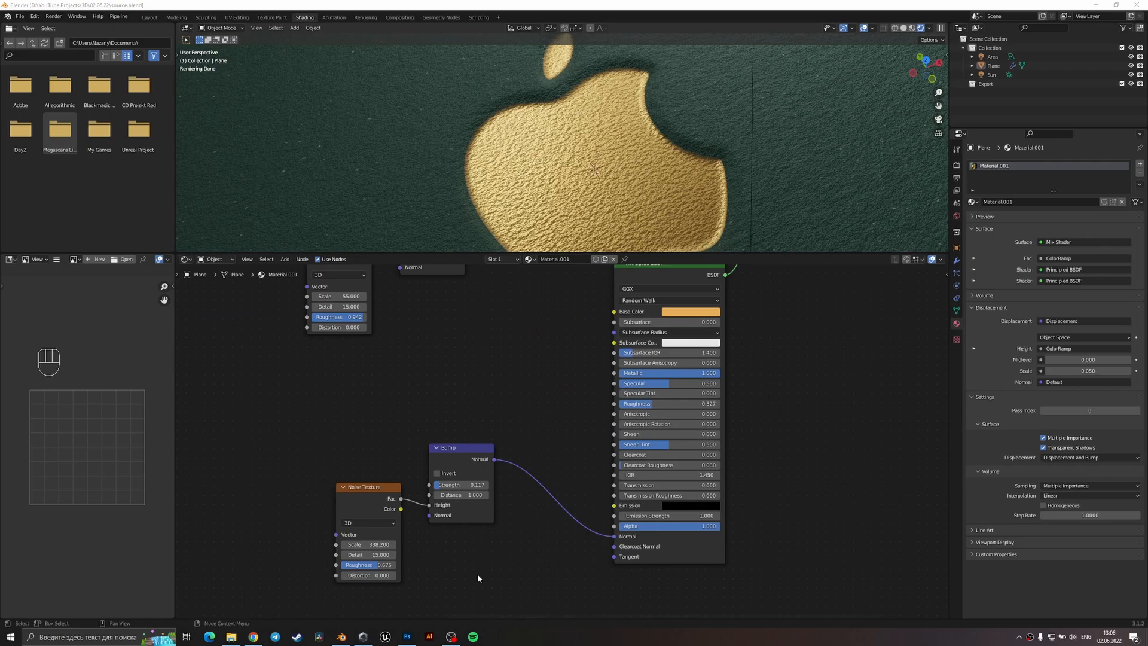
{"action": "middle_click_drag", "start_coordinate": [477, 573], "coordinate": [553, 493]}
{"action": "scroll", "coordinate": [547, 443], "scroll_direction": "up", "scroll_amount": 2}
{"action": "key", "text": "ctrl+s"}
{"action": "scroll", "coordinate": [491, 472], "scroll_direction": "up", "scroll_amount": 1}
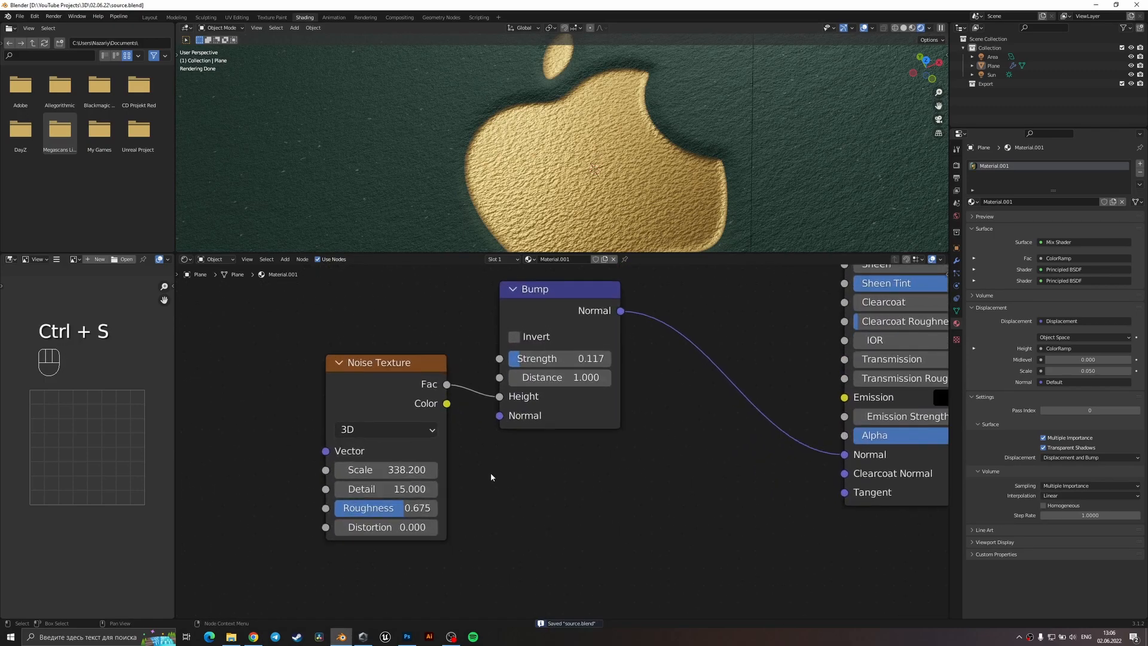
{"action": "scroll", "coordinate": [491, 476], "scroll_direction": "up", "scroll_amount": 1}
{"action": "left_click_drag", "start_coordinate": [386, 517], "coordinate": [317, 517]}
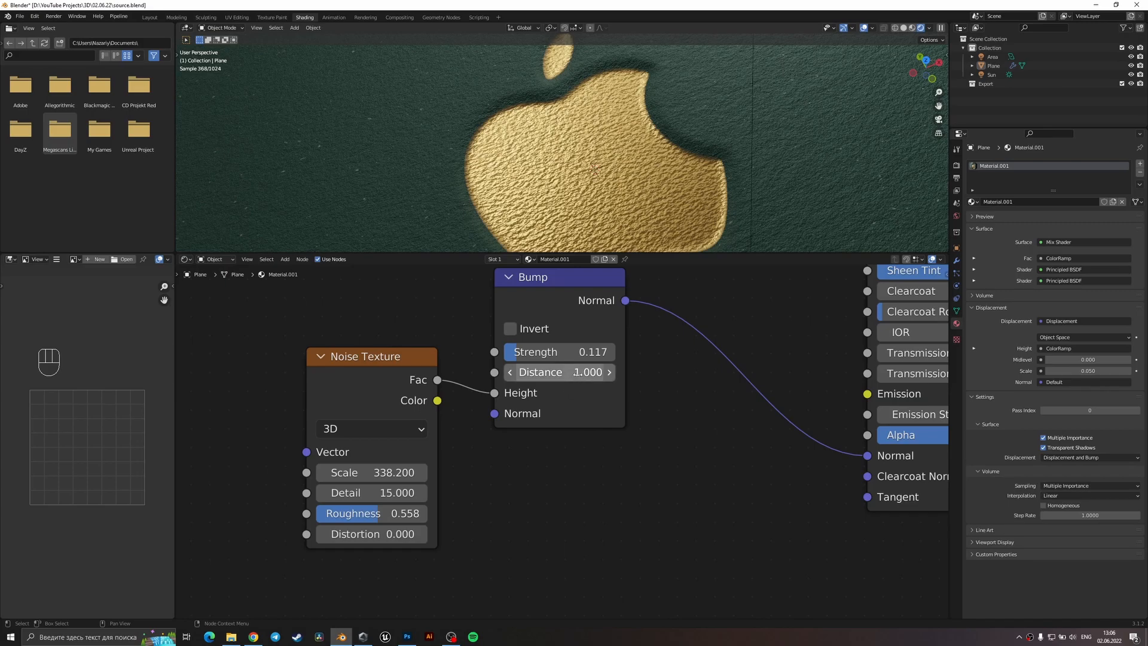
- Try a different Distance on the gold Bump node and undo the change
{"action": "mouse_move", "coordinate": [589, 372]}
{"action": "left_mouse_down"}
{"action": "mouse_move", "coordinate": [541, 372]}
{"action": "mouse_move", "coordinate": [574, 372]}
{"action": "left_mouse_up"}
{"action": "key", "text": "ctrl+z"}
{"action": "middle_click_drag", "start_coordinate": [598, 452], "coordinate": [648, 460]}
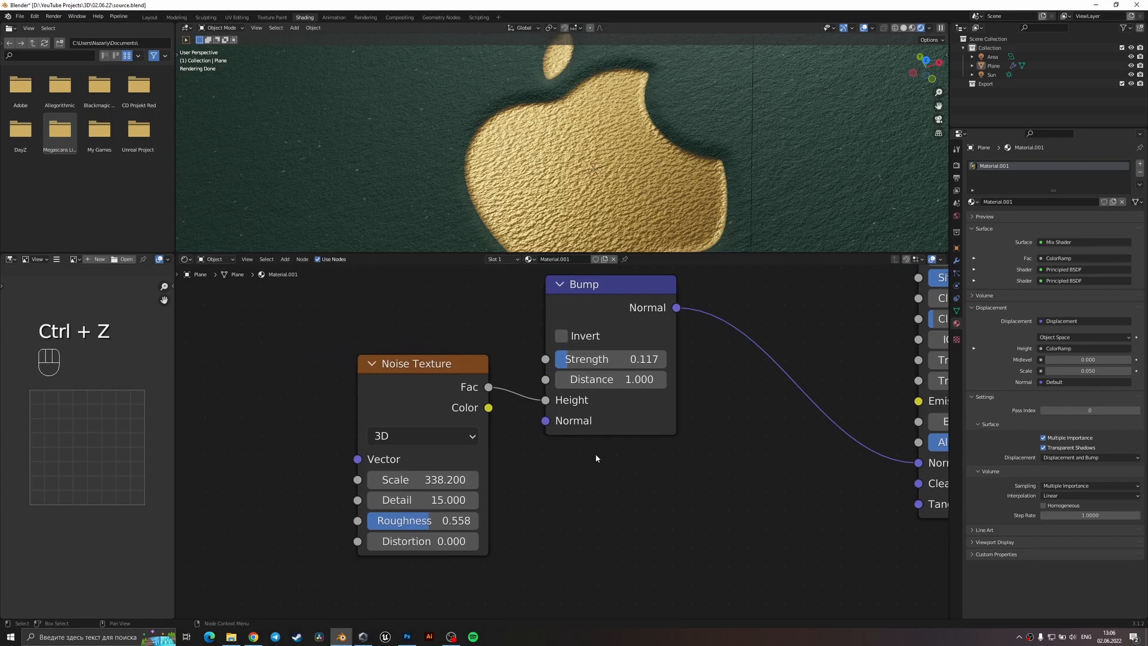
- Set the gold Noise Texture's Scale to 400 and check the logo from near and far
{"action": "scroll", "coordinate": [580, 459], "scroll_direction": "down", "scroll_amount": 2}
{"action": "scroll", "coordinate": [649, 82], "scroll_direction": "down", "scroll_amount": 2}
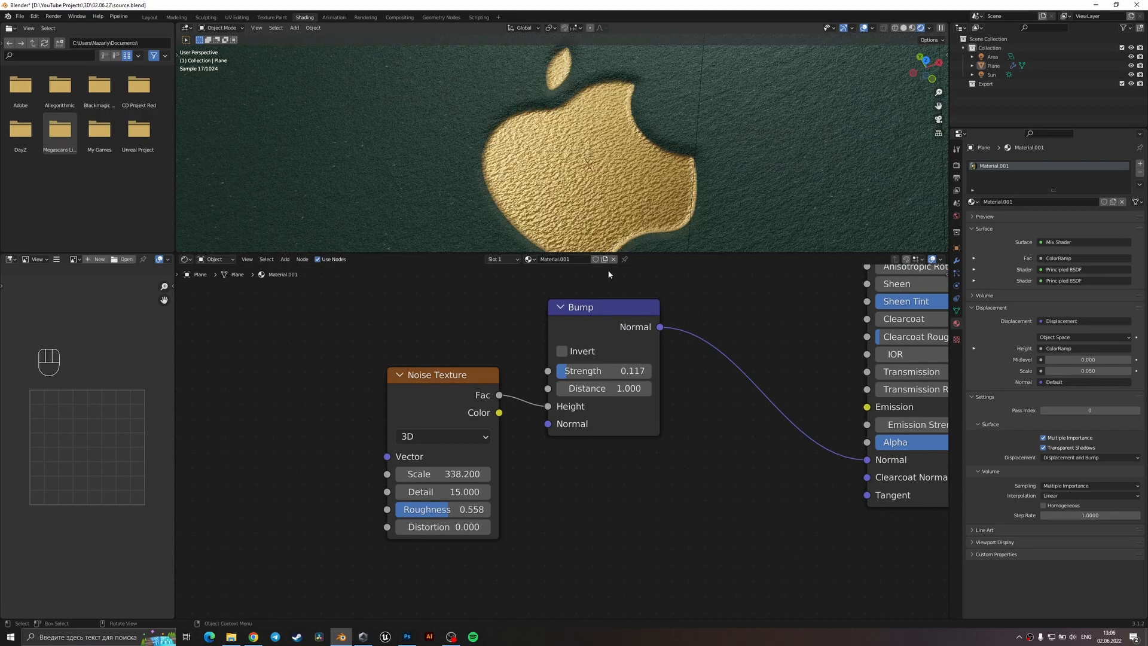
{"action": "left_click", "coordinate": [455, 474]}
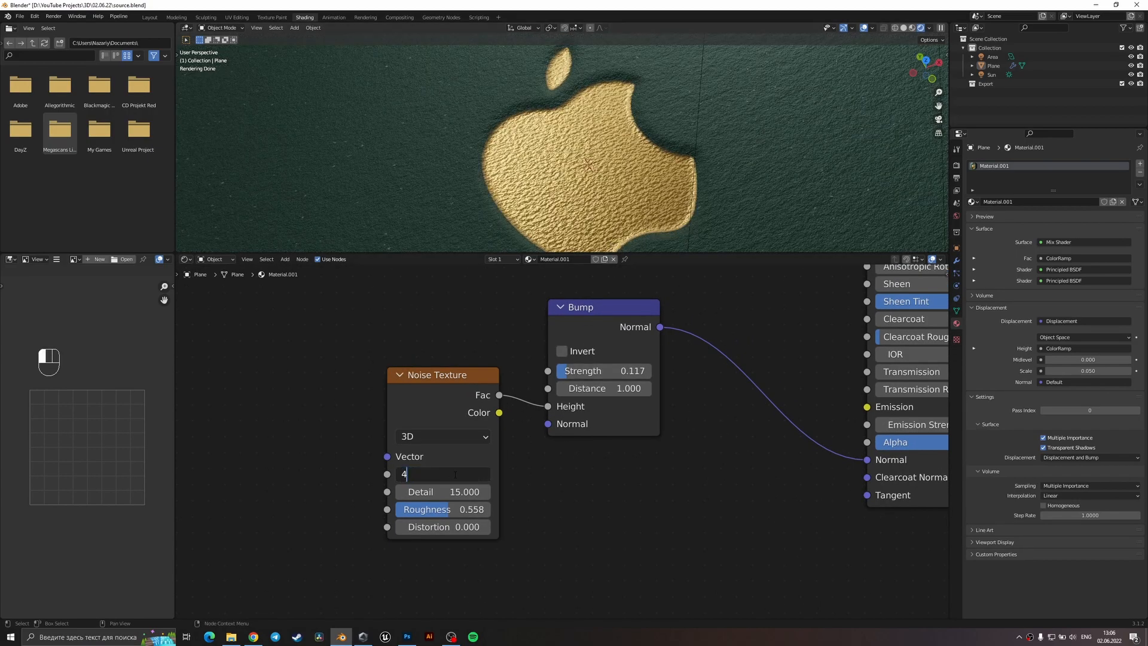
{"action": "key", "text": "Return"}
{"action": "scroll", "coordinate": [603, 123], "scroll_direction": "down", "scroll_amount": 5}
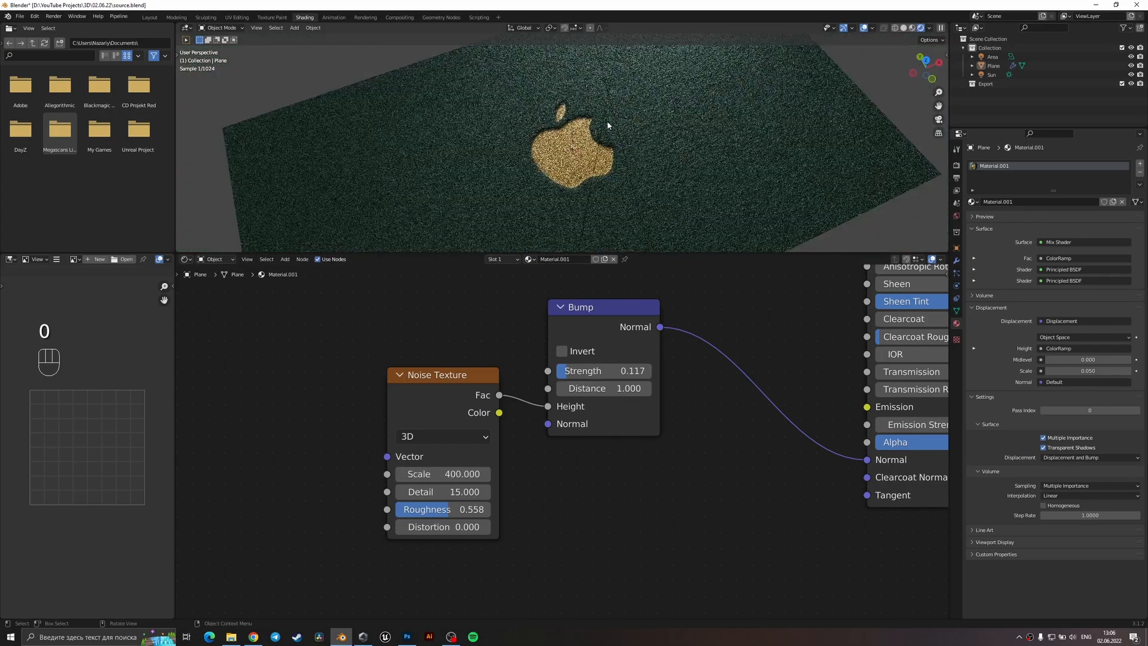
{"action": "middle_click_drag", "start_coordinate": [602, 123], "coordinate": [618, 153]}
{"action": "scroll", "coordinate": [619, 158], "scroll_direction": "up", "scroll_amount": 5}
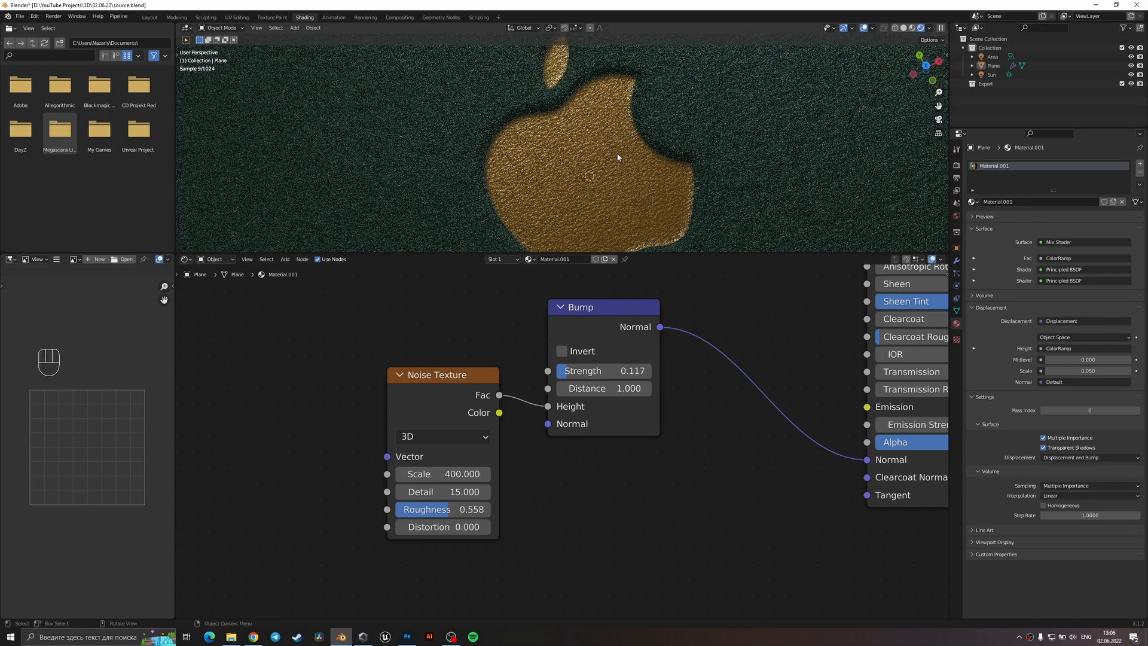
- Add Texture Coordinate and Mapping nodes to the gold Noise Texture and set the Mapping Scale X to about 0.740
{"action": "middle_click_drag", "start_coordinate": [423, 381], "coordinate": [551, 339]}
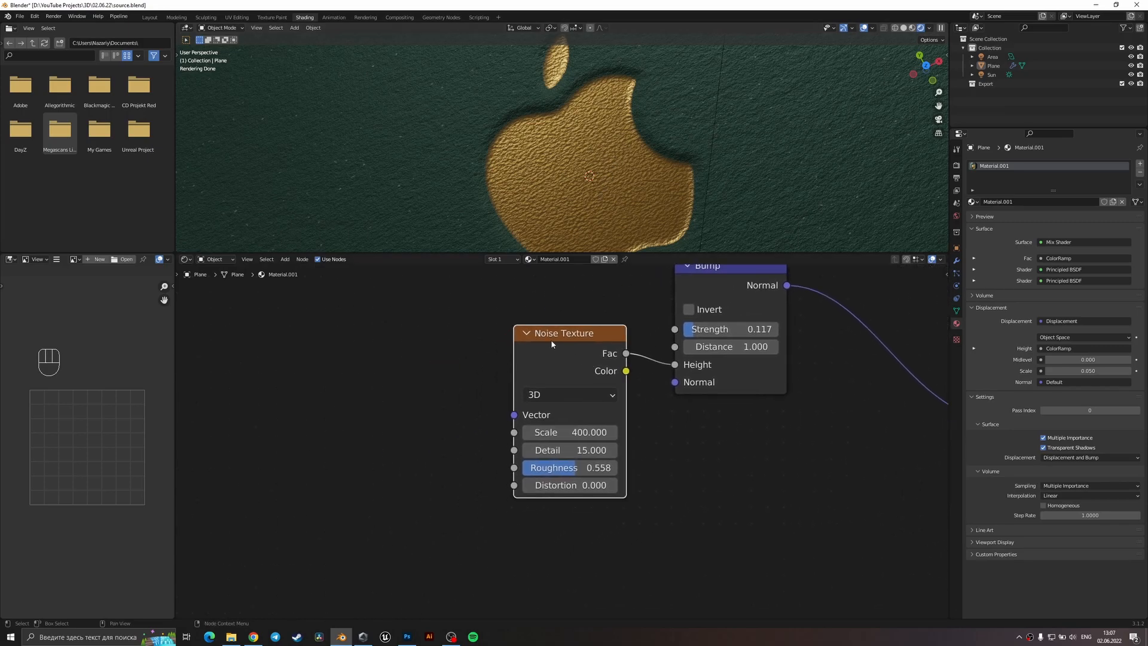
{"action": "key", "text": "ctrl+t"}
{"action": "scroll", "coordinate": [532, 367], "scroll_direction": "down", "scroll_amount": 3}
{"action": "scroll", "coordinate": [499, 504], "scroll_direction": "up", "scroll_amount": 2}
{"action": "mouse_move", "coordinate": [500, 504]}
{"action": "left_mouse_down", "text": "shift"}
{"action": "mouse_move", "coordinate": [547, 504]}
{"action": "mouse_move", "coordinate": [423, 504]}
{"action": "mouse_move", "coordinate": [494, 504]}
{"action": "left_mouse_up", "text": "shift"}
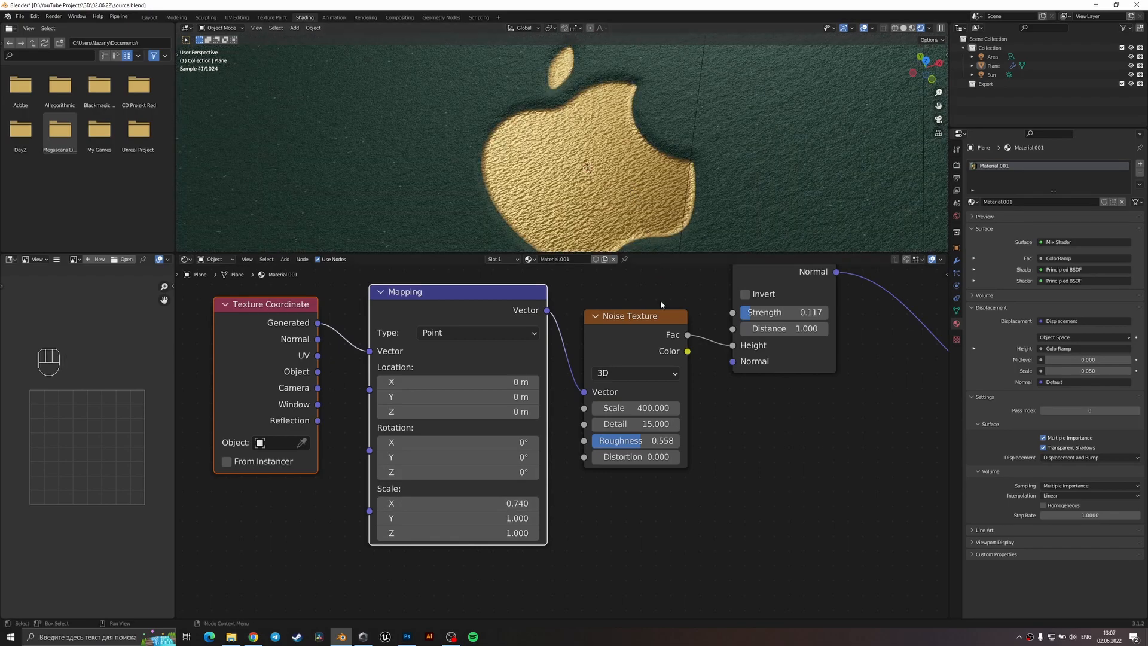
- Set the gold Principled BSDF's Roughness to about 0.182
{"action": "middle_click_drag", "start_coordinate": [768, 286], "coordinate": [543, 488]}
{"action": "scroll", "coordinate": [556, 441], "scroll_direction": "down", "scroll_amount": 5}
{"action": "middle_click_drag", "start_coordinate": [703, 412], "coordinate": [655, 399]}
{"action": "left_click_drag", "start_coordinate": [726, 389], "coordinate": [717, 389]}
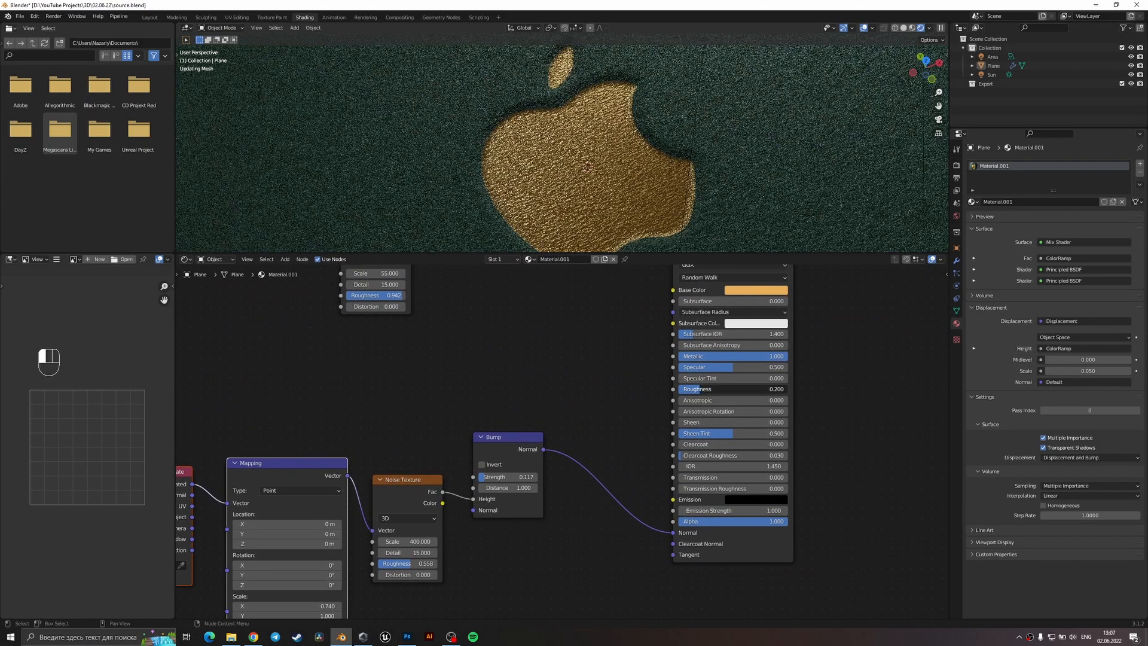
- Add a camera to the scene and look through it
{"action": "scroll", "coordinate": [622, 151], "scroll_direction": "down", "scroll_amount": 5}
{"action": "middle_click_drag", "start_coordinate": [623, 138], "coordinate": [601, 158]}
{"action": "key", "text": "shift+a"}
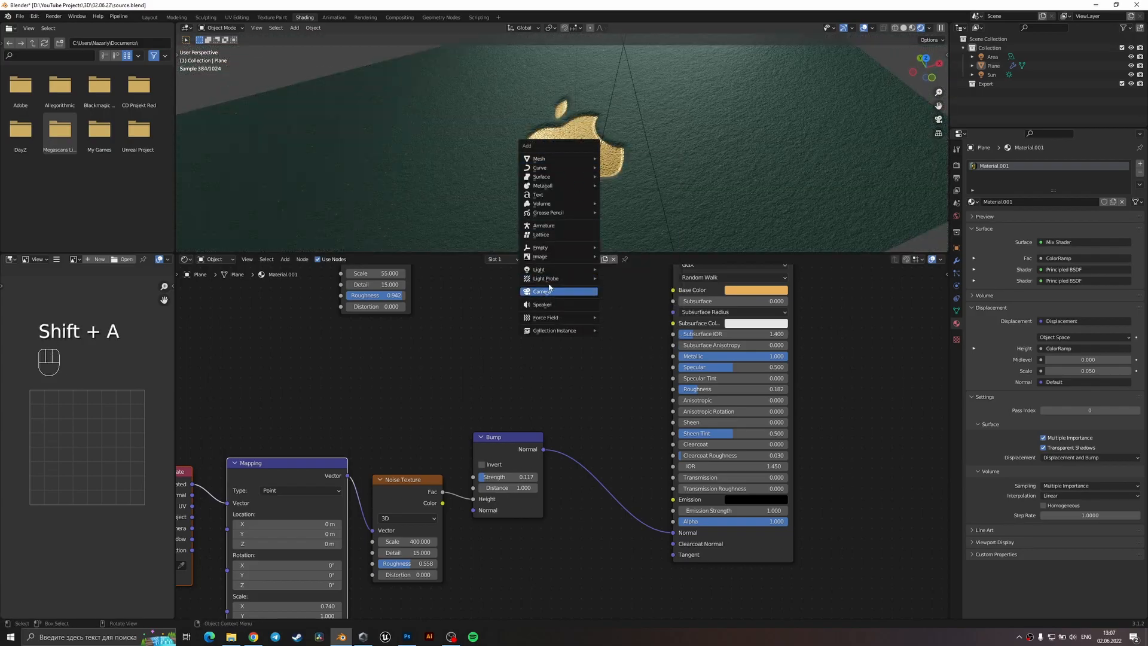
{"action": "left_click", "coordinate": [551, 292]}
{"action": "key", "text": "KP_0"}
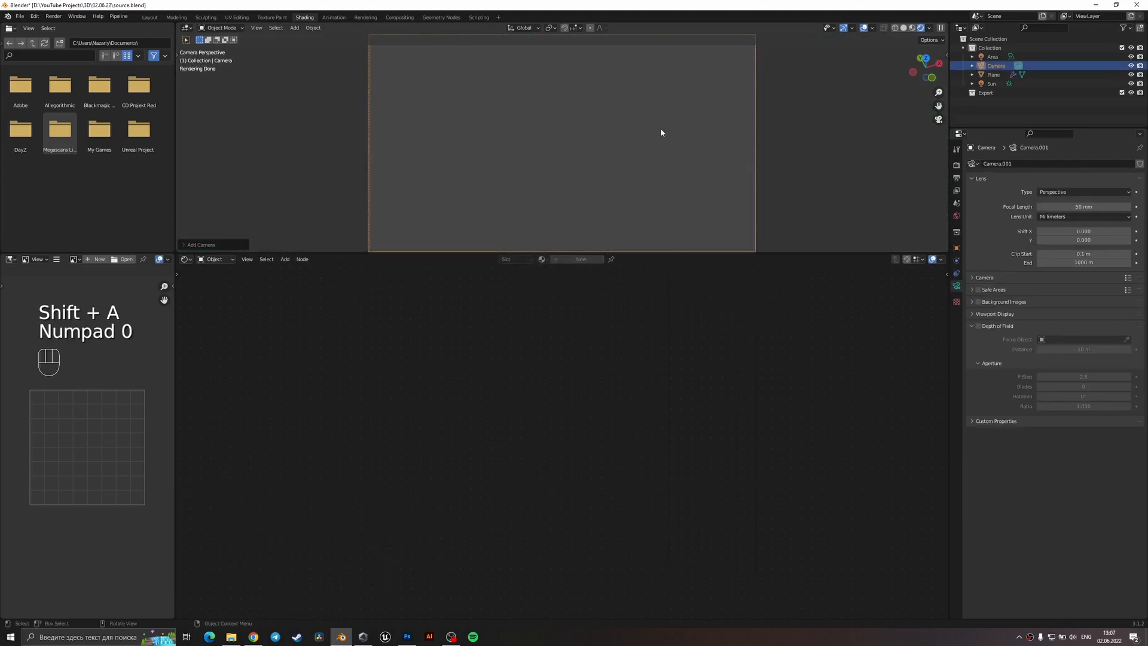
- Lock the camera to the view and frame the gold logo in the camera
{"action": "key", "text": "n"}
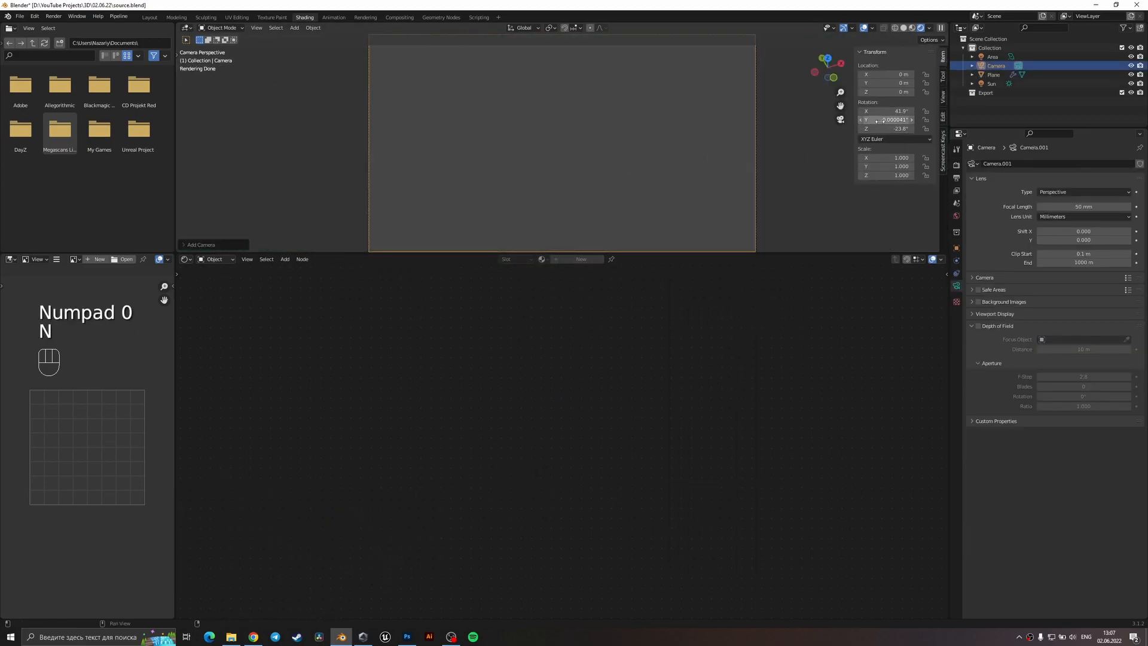
{"action": "left_click", "coordinate": [943, 76]}
{"action": "left_click", "coordinate": [943, 96]}
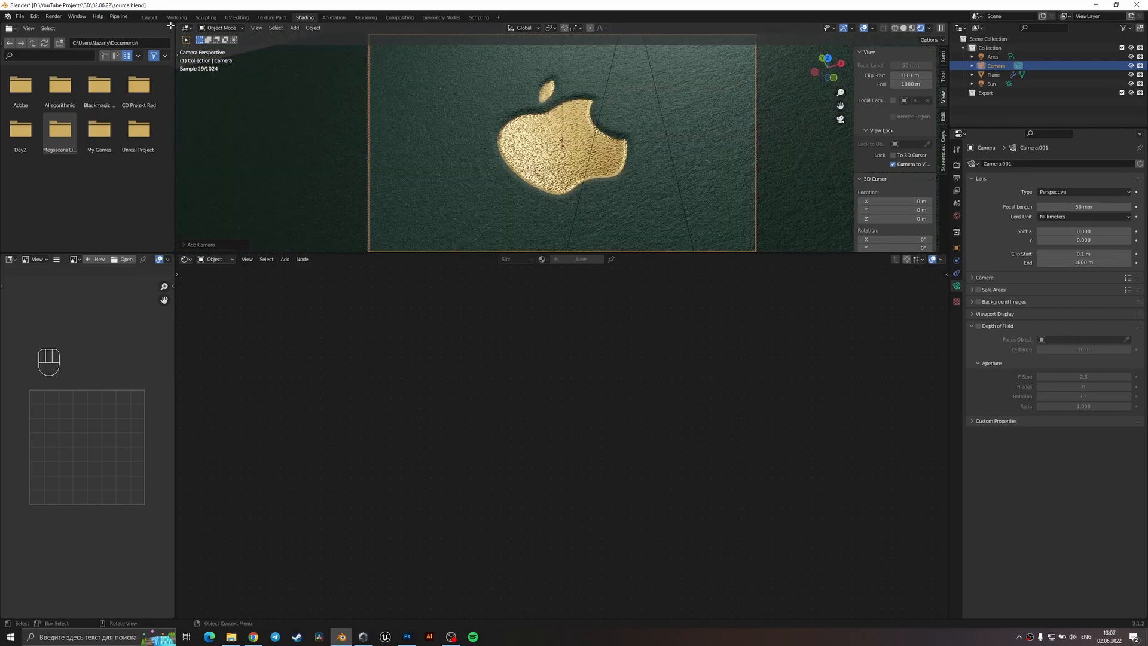
- Switch to the Layout workspace, show the camera view in rendered shading and save the file
{"action": "left_click", "coordinate": [149, 16]}
{"action": "key", "text": "KP_0"}
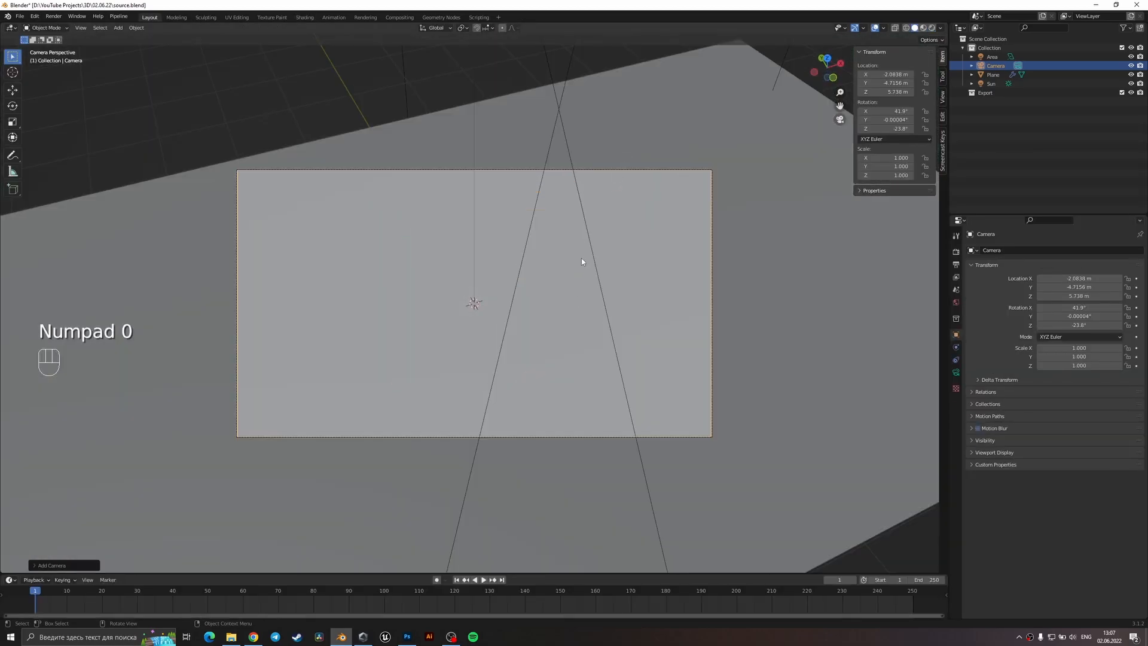
{"action": "key", "text": "z"}
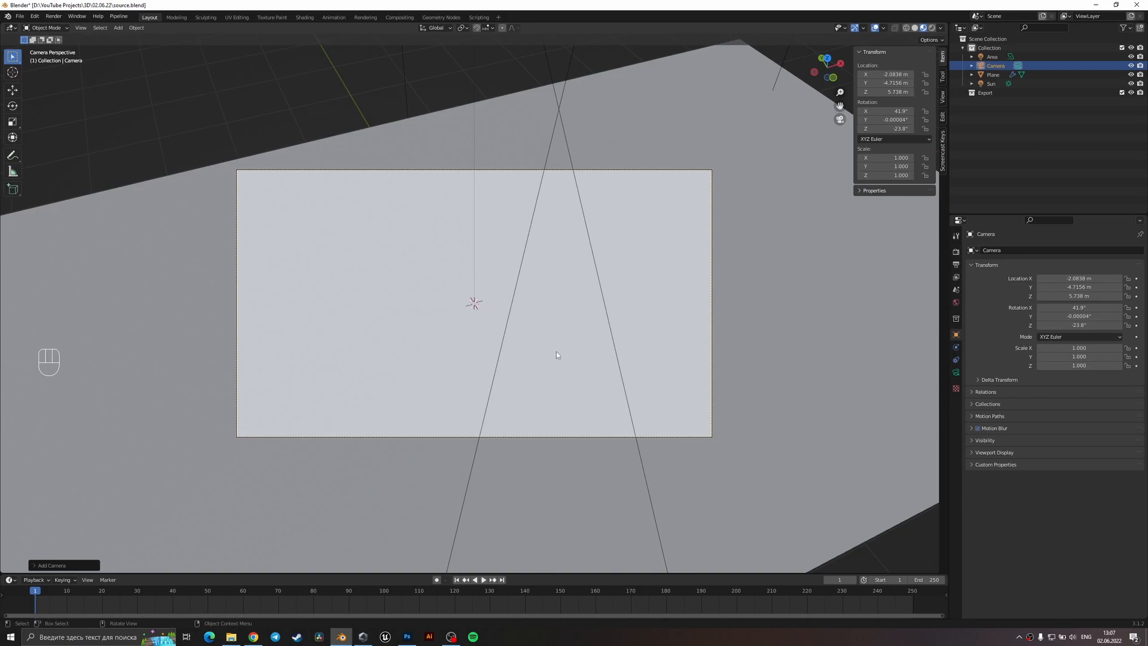
{"action": "key", "text": "ctrl+s"}
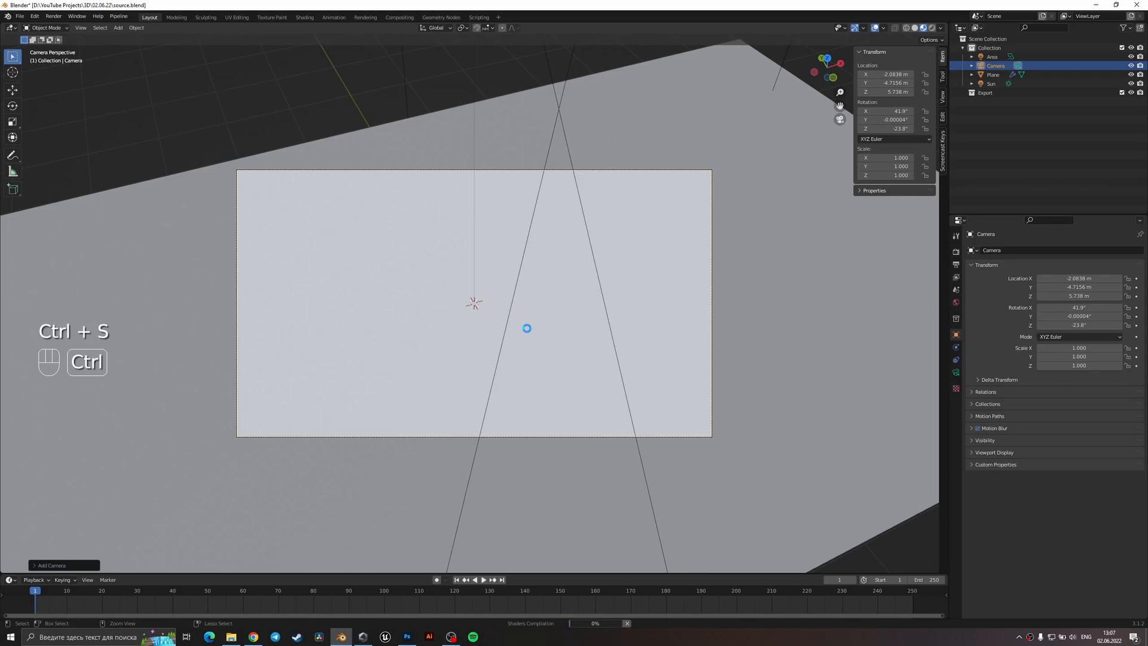
{"action": "key", "text": "z"}
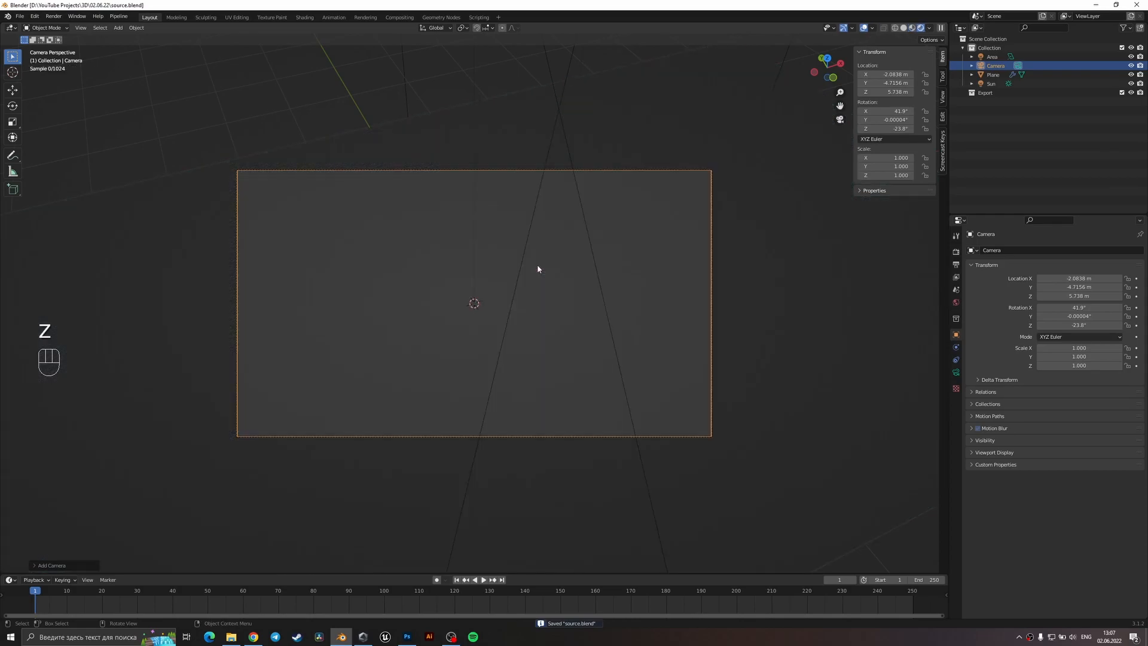
{"action": "middle_click_drag", "start_coordinate": [538, 278], "coordinate": [543, 286], "text": "shift"}
{"action": "left_click", "coordinate": [712, 315]}
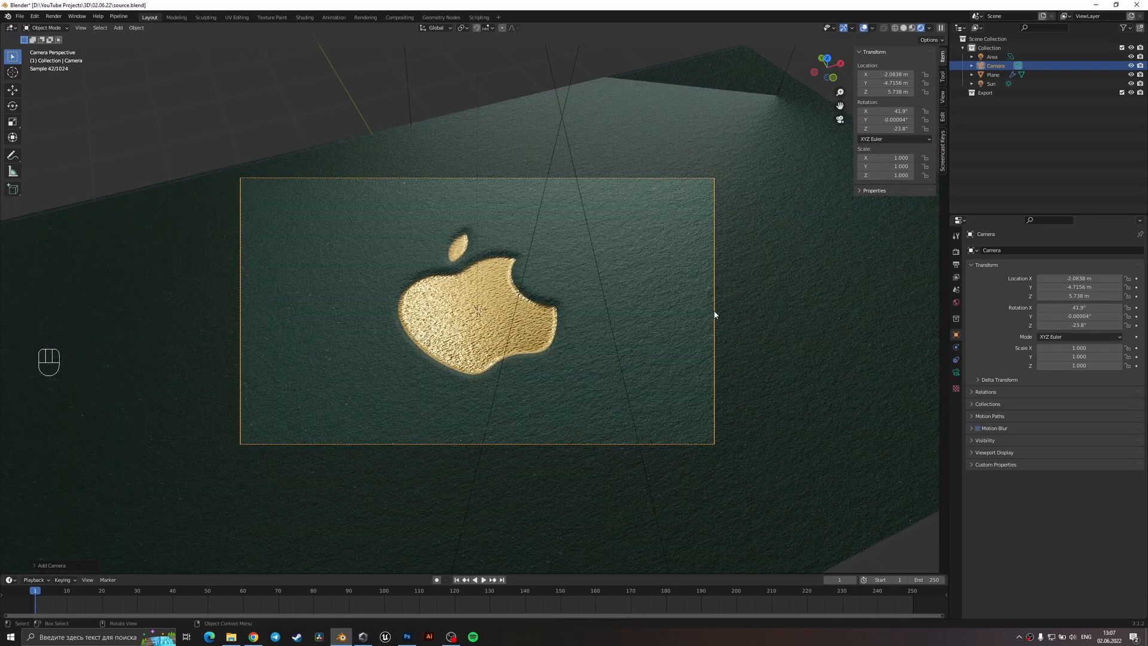
- Select the camera and move it back from the logo along its local Z axis
{"action": "left_click", "coordinate": [715, 181]}
{"action": "key", "text": "g"}
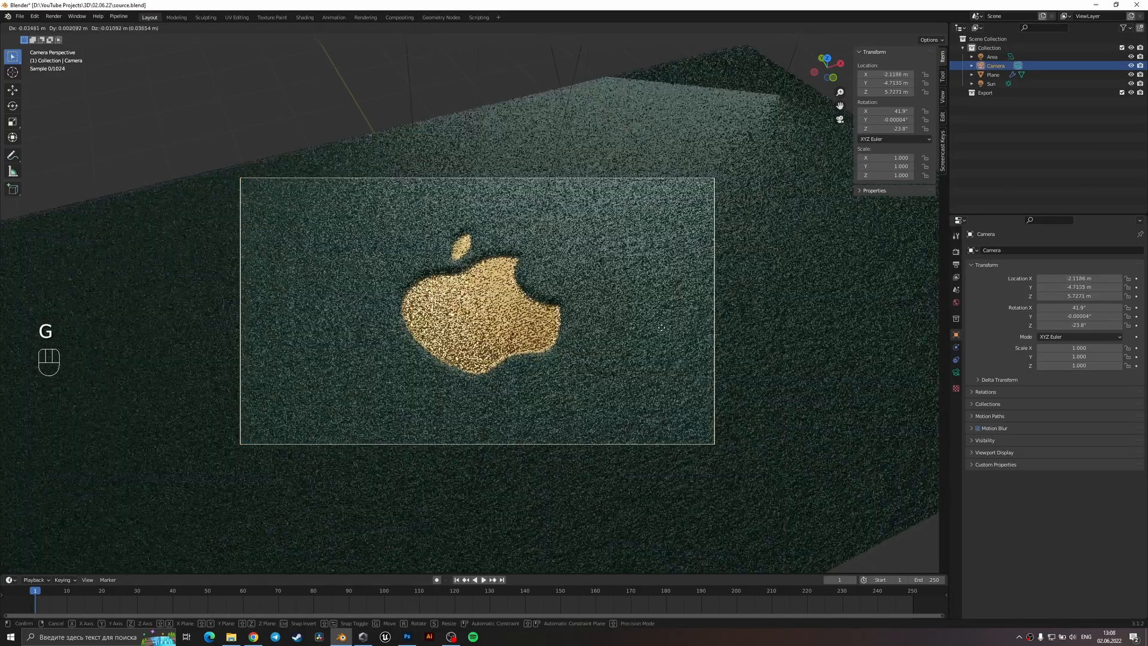
{"action": "key", "text": "z"}
{"action": "key", "text": "z"}
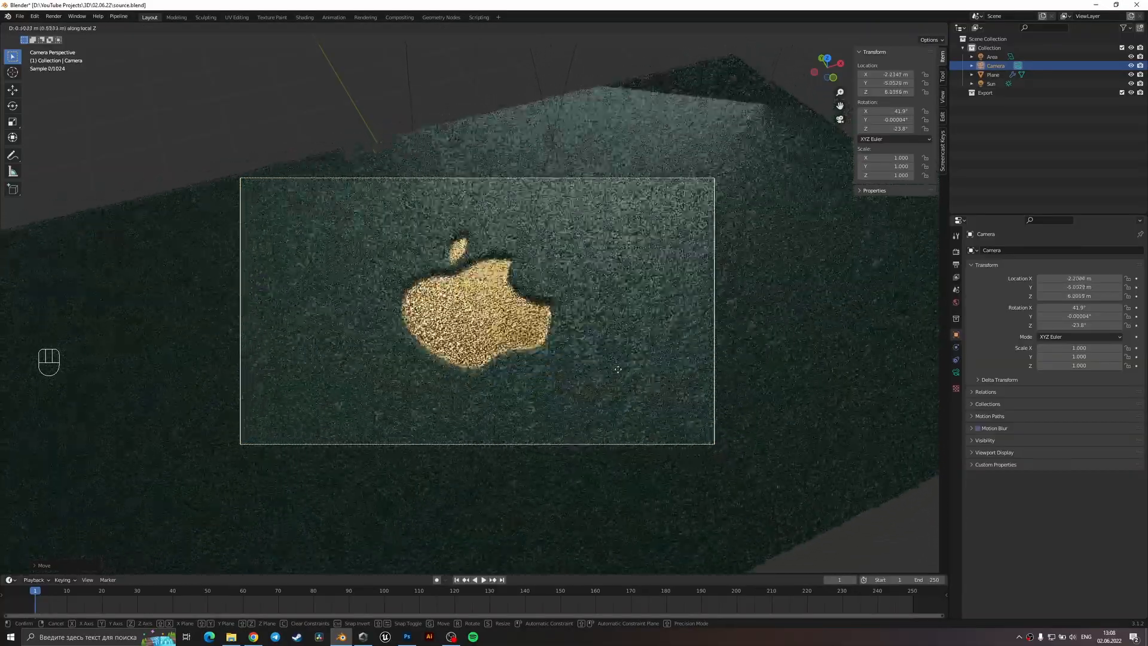
{"action": "left_click", "coordinate": [616, 375]}
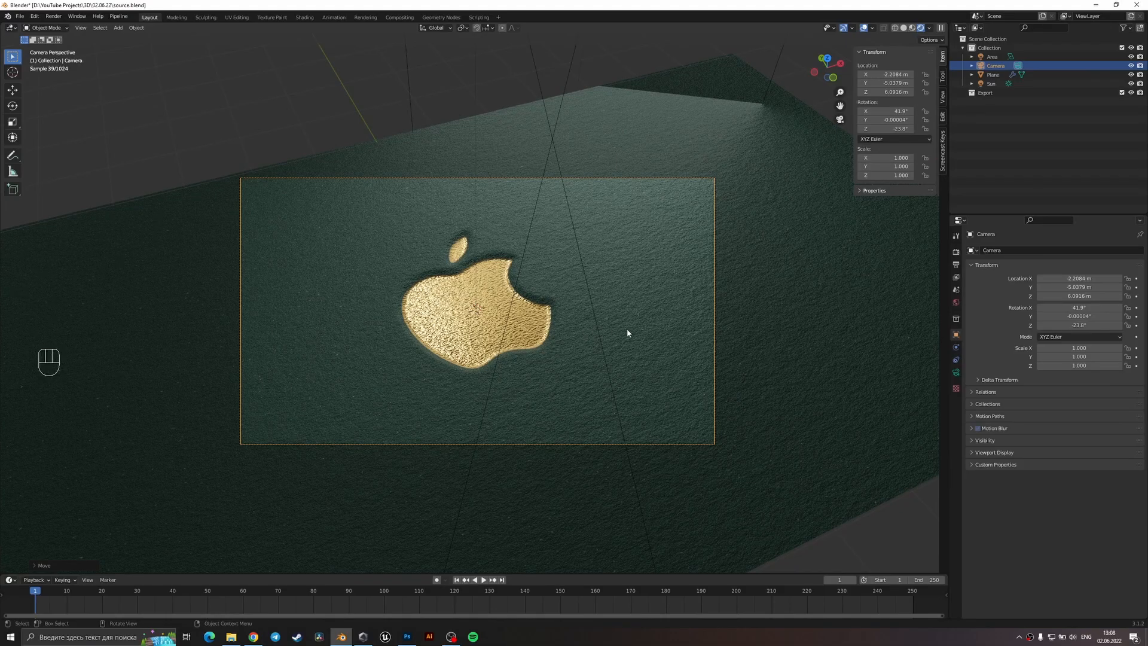
- Shift the camera slightly along its local X axis to recenter the logo and save the file
{"action": "key", "text": "g"}
{"action": "key", "text": "x"}
{"action": "key", "text": "x"}
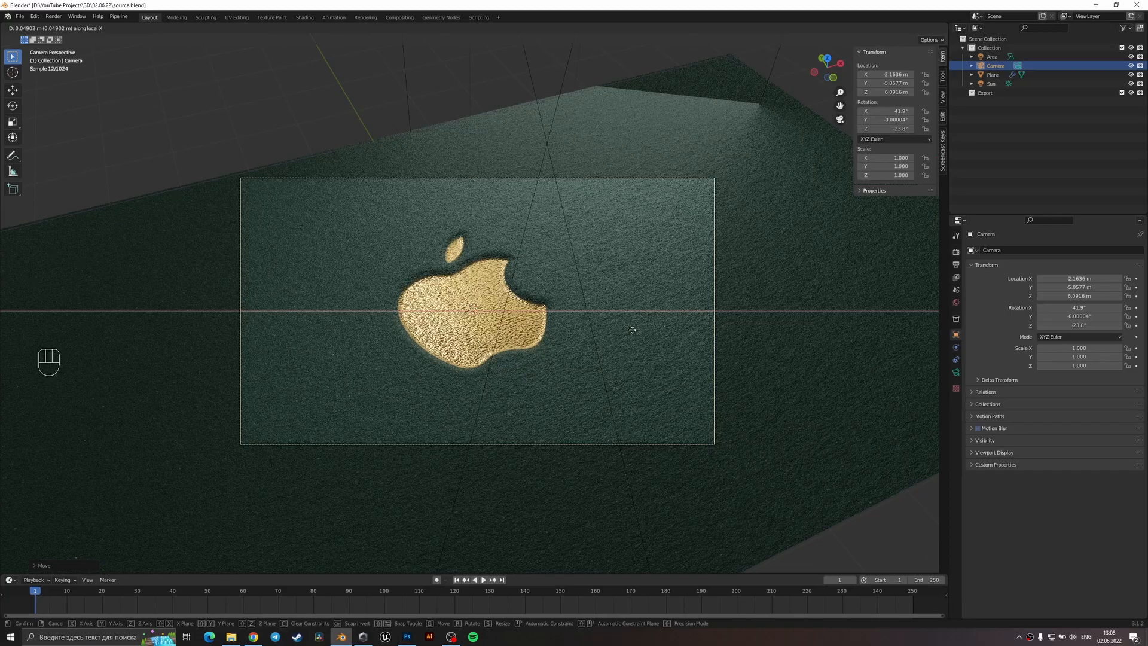
{"action": "left_click", "coordinate": [634, 333]}
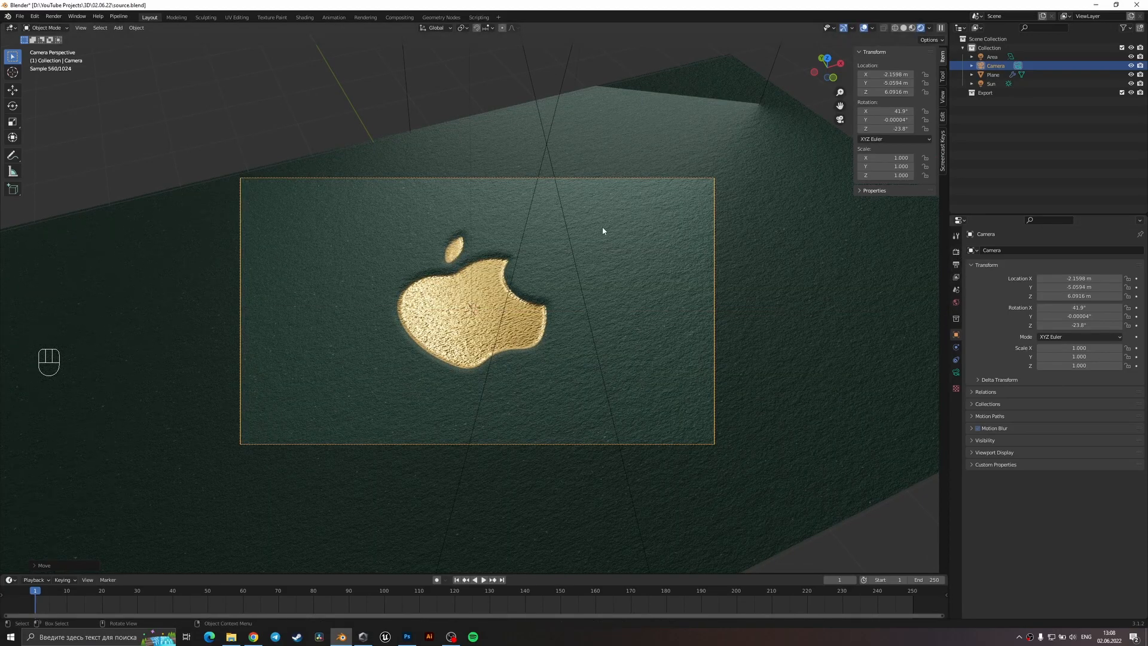
{"action": "scroll", "coordinate": [604, 230], "scroll_direction": "down", "scroll_amount": 3}
{"action": "key", "text": "z"}
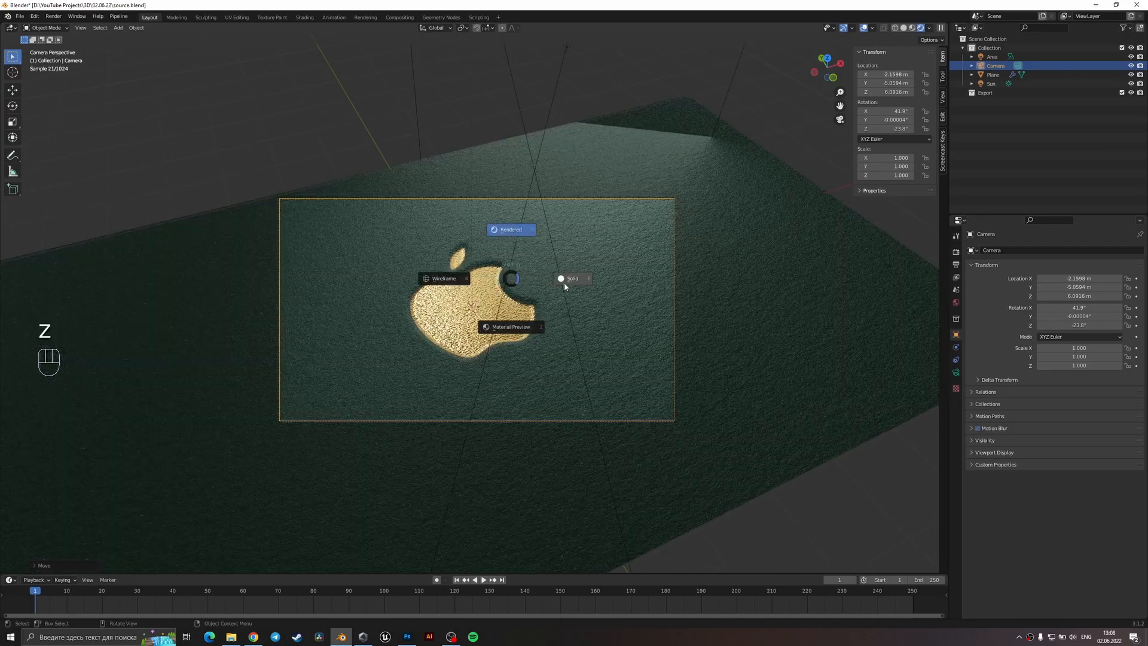
{"action": "left_click", "coordinate": [546, 280]}
{"action": "key", "text": "ctrl+s"}
- Switch to the Shading workspace and display the World shader nodes
{"action": "left_click", "coordinate": [305, 17]}
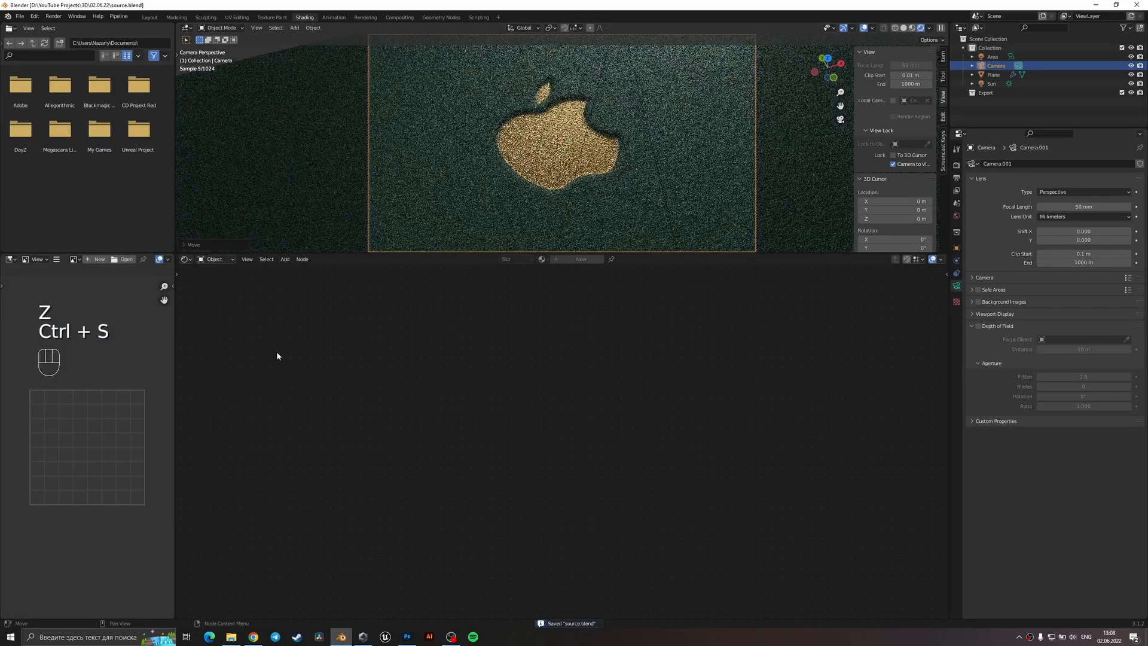
{"action": "left_click", "coordinate": [212, 259]}
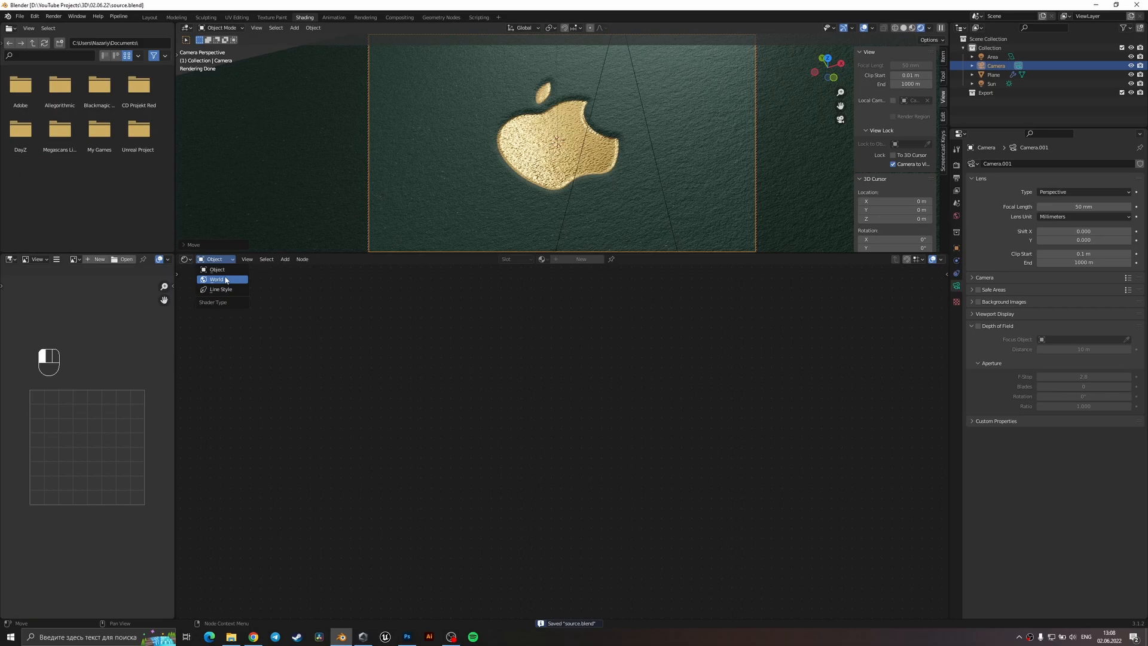
{"action": "left_click", "coordinate": [227, 277]}
{"action": "key", "text": "Home"}
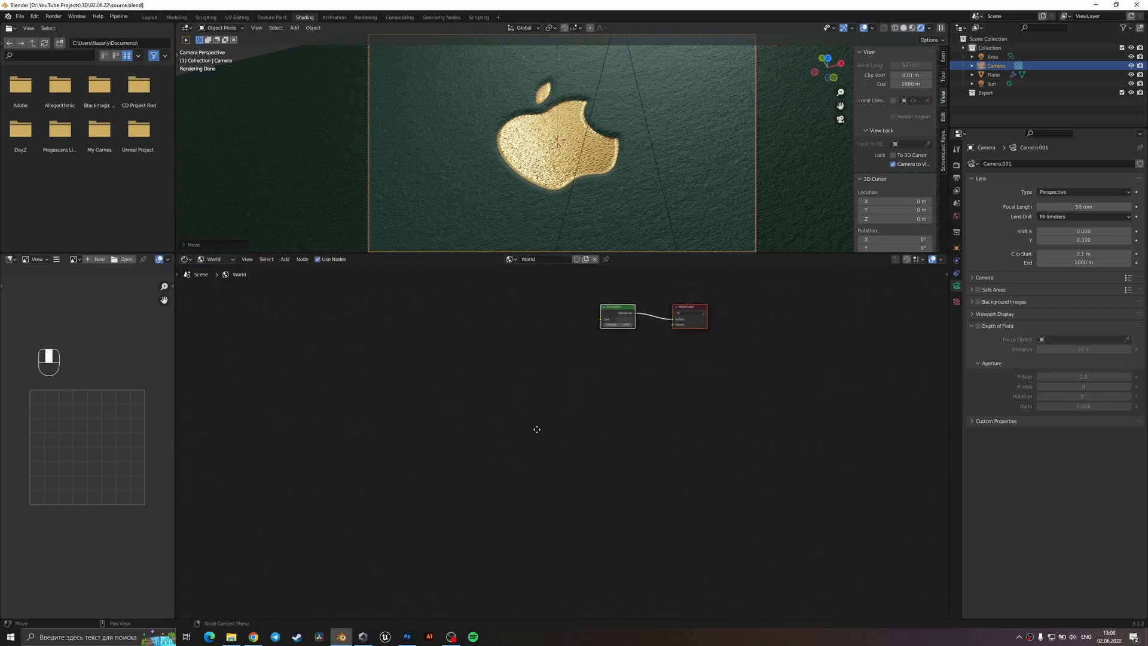
- Add an Environment Texture with Mapping and Texture Coordinate nodes, and connect its Color to the Background node's Color
{"action": "key", "text": "shift+a"}
{"action": "left_click", "coordinate": [503, 390]}
{"action": "type", "text": "env"}
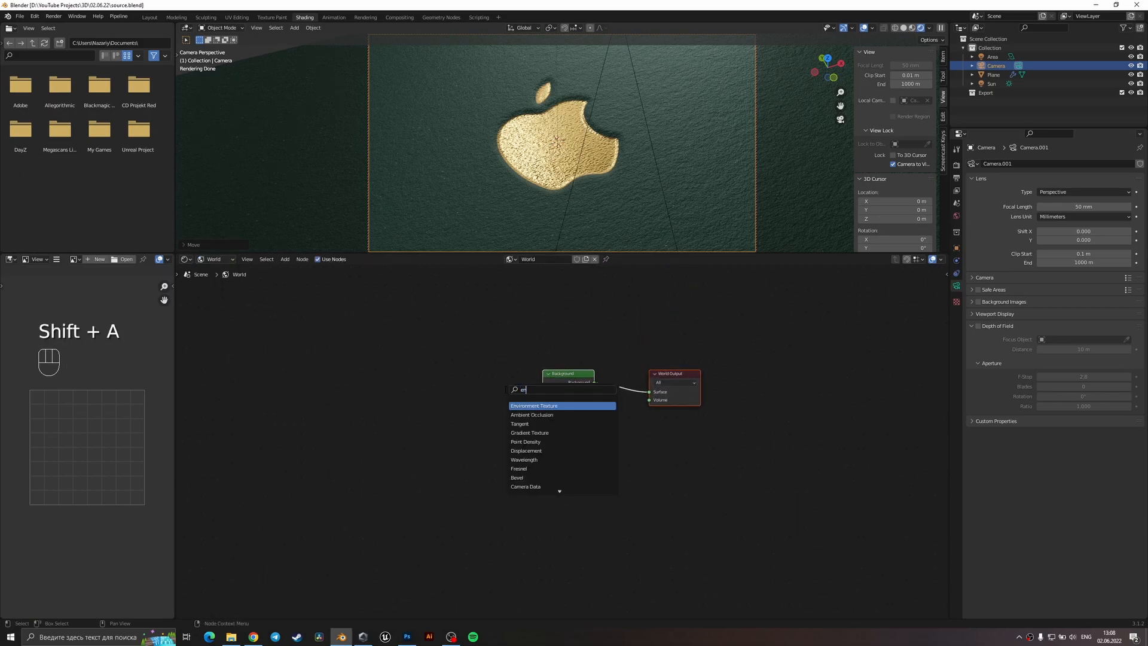
{"action": "key", "text": "Return"}
{"action": "left_click", "coordinate": [407, 385]}
{"action": "key", "text": "ctrl+t"}
{"action": "left_click_drag", "start_coordinate": [496, 396], "coordinate": [543, 391]}
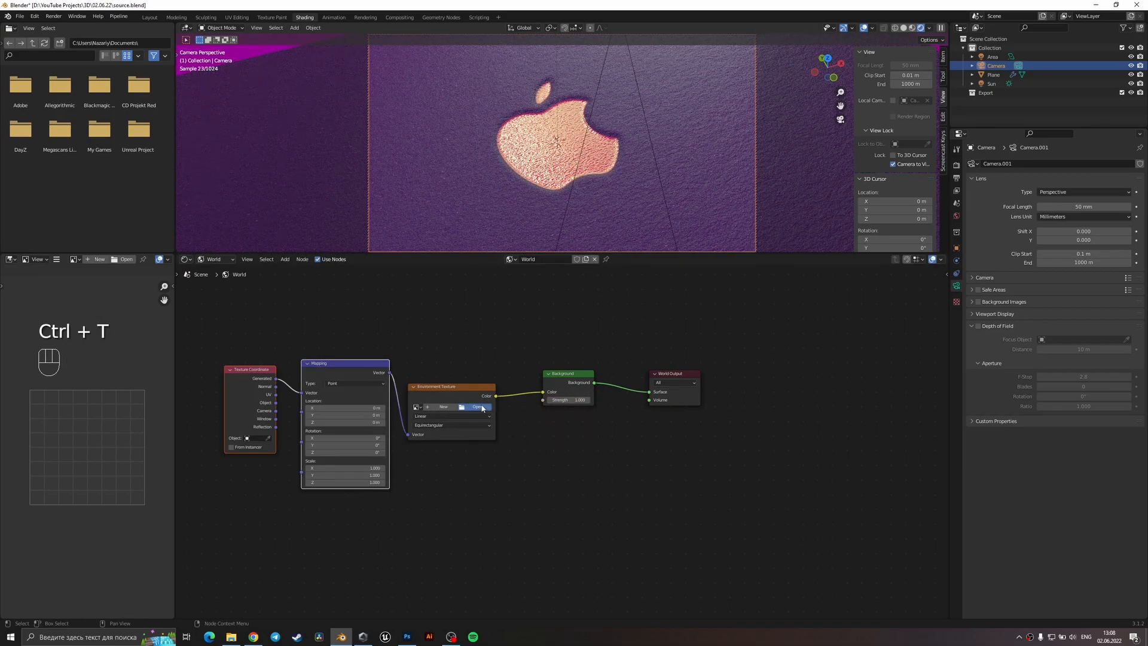
- Load drachenfels_cellar_4k.exr from the HDRI folder into the Environment Texture node
{"action": "left_click", "coordinate": [477, 406]}
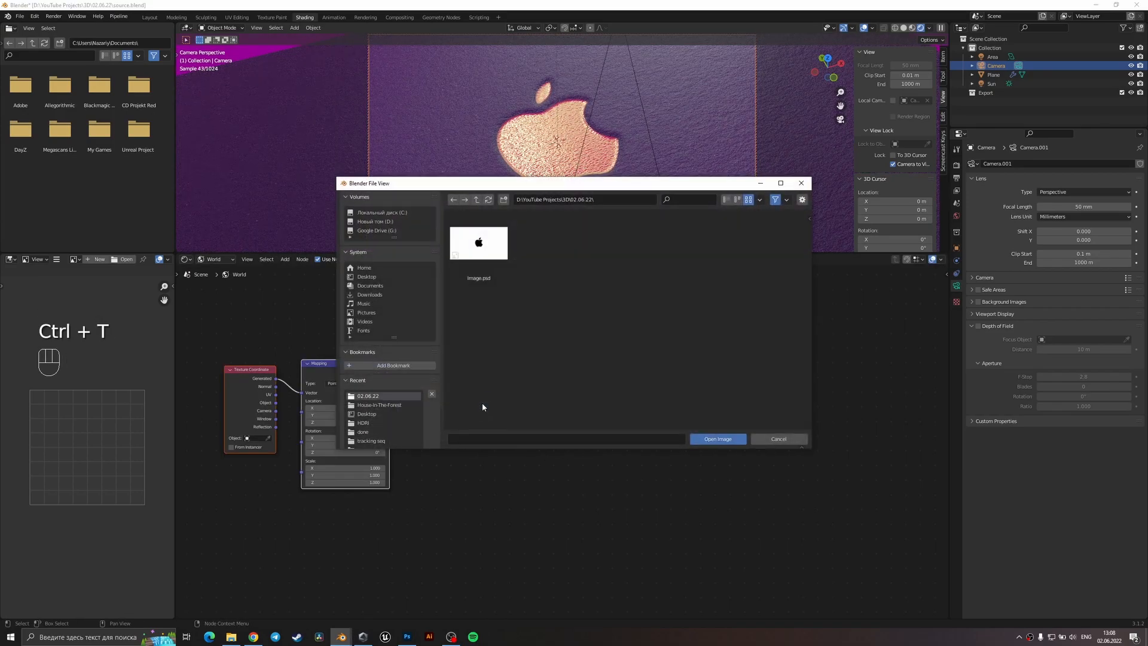
{"action": "left_click", "coordinate": [365, 423]}
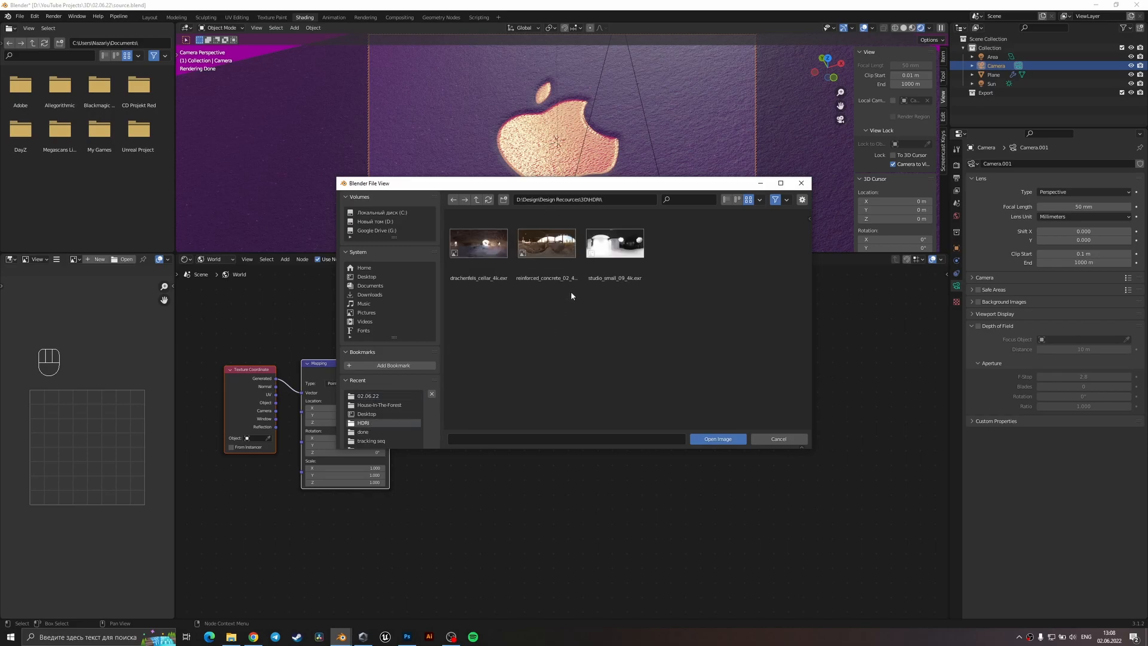
{"action": "double_click", "coordinate": [477, 261]}
{"action": "scroll", "coordinate": [443, 408], "scroll_direction": "up", "scroll_amount": 2}
{"action": "scroll", "coordinate": [443, 407], "scroll_direction": "up", "scroll_amount": 1}
{"action": "left_click", "coordinate": [441, 392]}
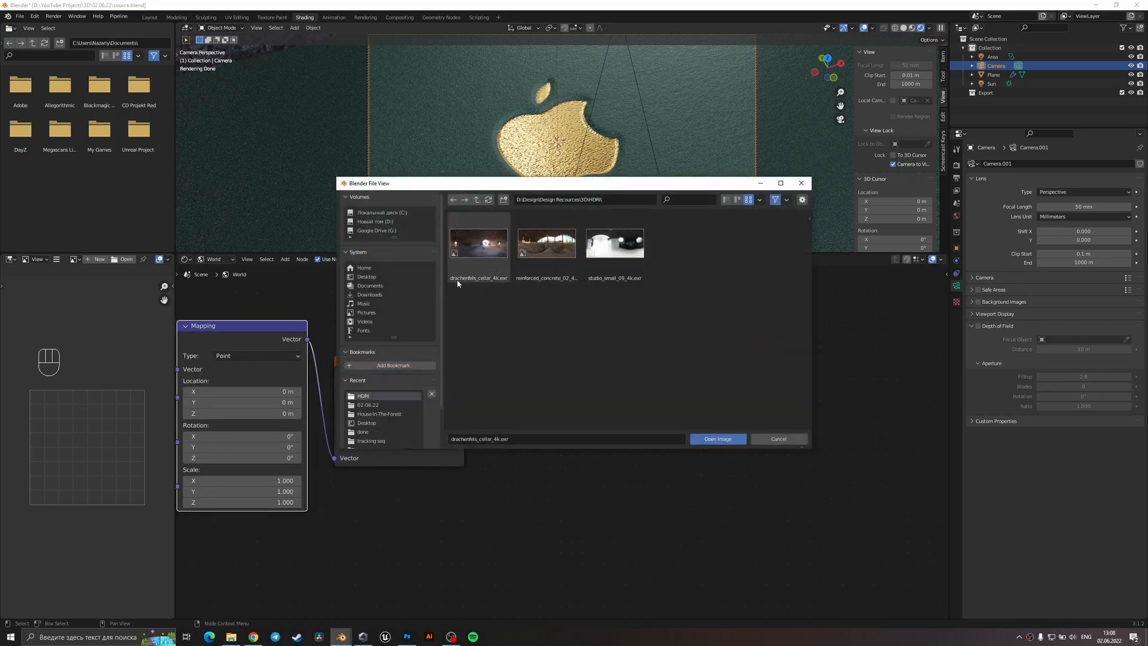
{"action": "left_click", "coordinate": [777, 439]}
- Set the render's color management Look to High Contrast
{"action": "middle_click_drag", "start_coordinate": [614, 185], "coordinate": [616, 184]}
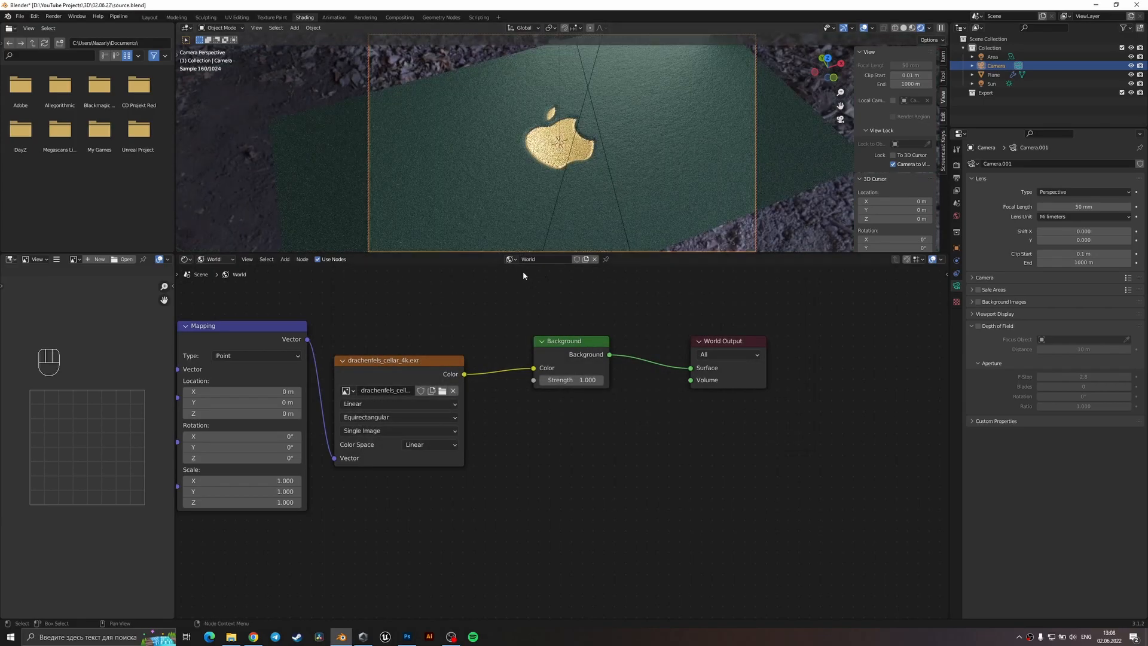
{"action": "scroll", "coordinate": [551, 179], "scroll_direction": "up", "scroll_amount": 6}
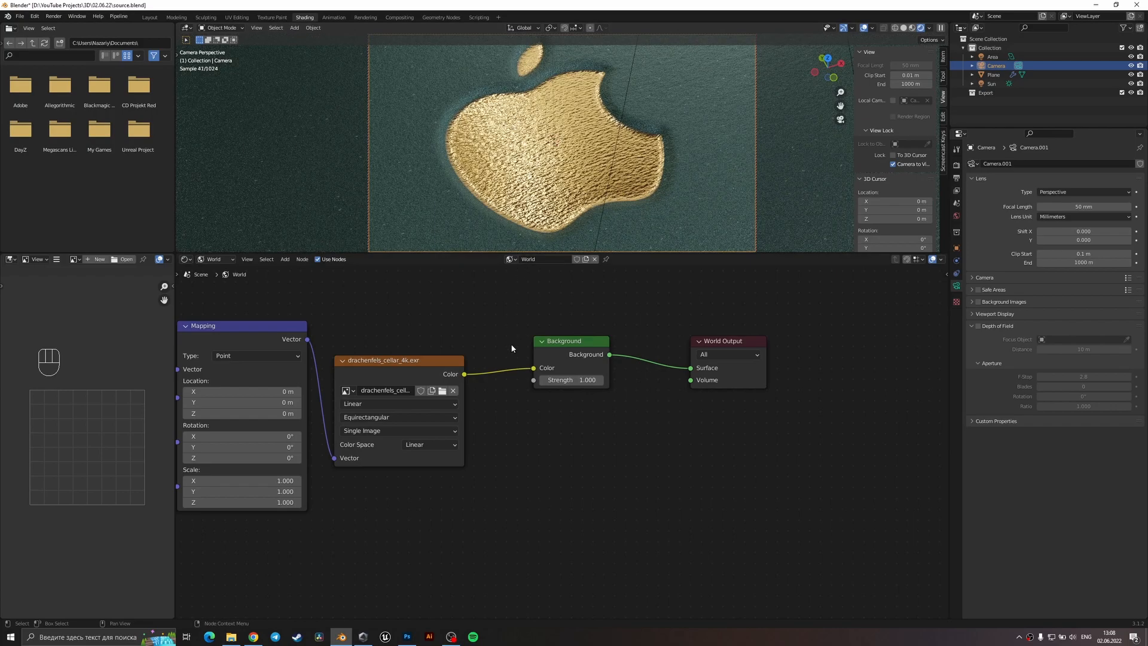
{"action": "middle_click_drag", "start_coordinate": [547, 190], "coordinate": [546, 210], "text": "shift"}
{"action": "left_click", "coordinate": [621, 152]}
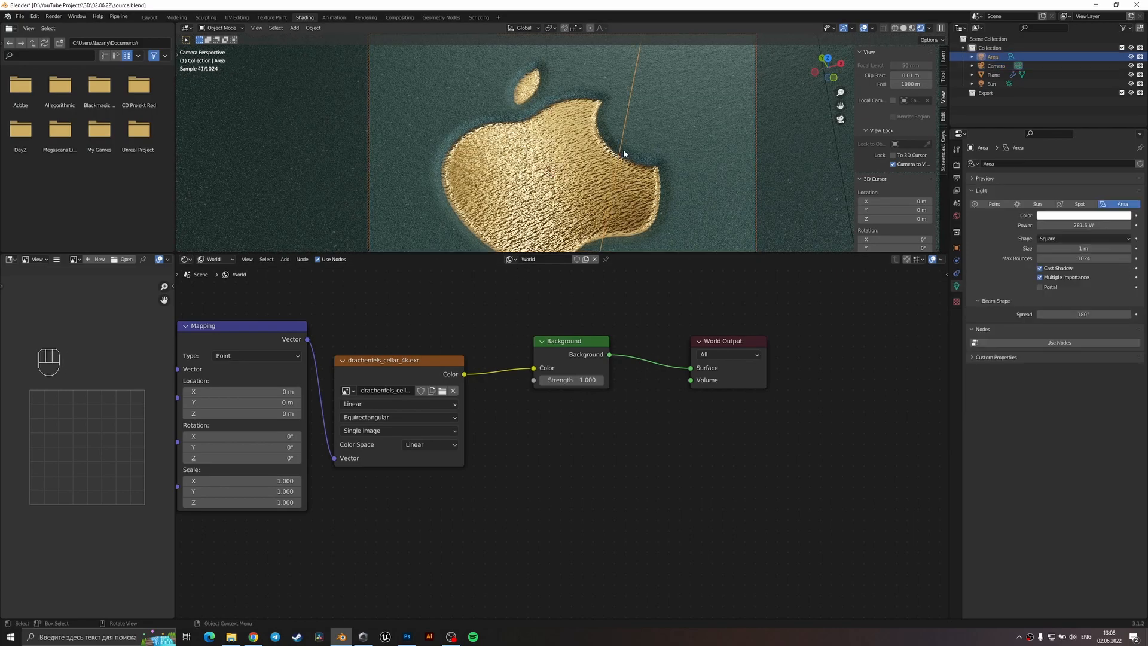
{"action": "left_click", "coordinate": [957, 165]}
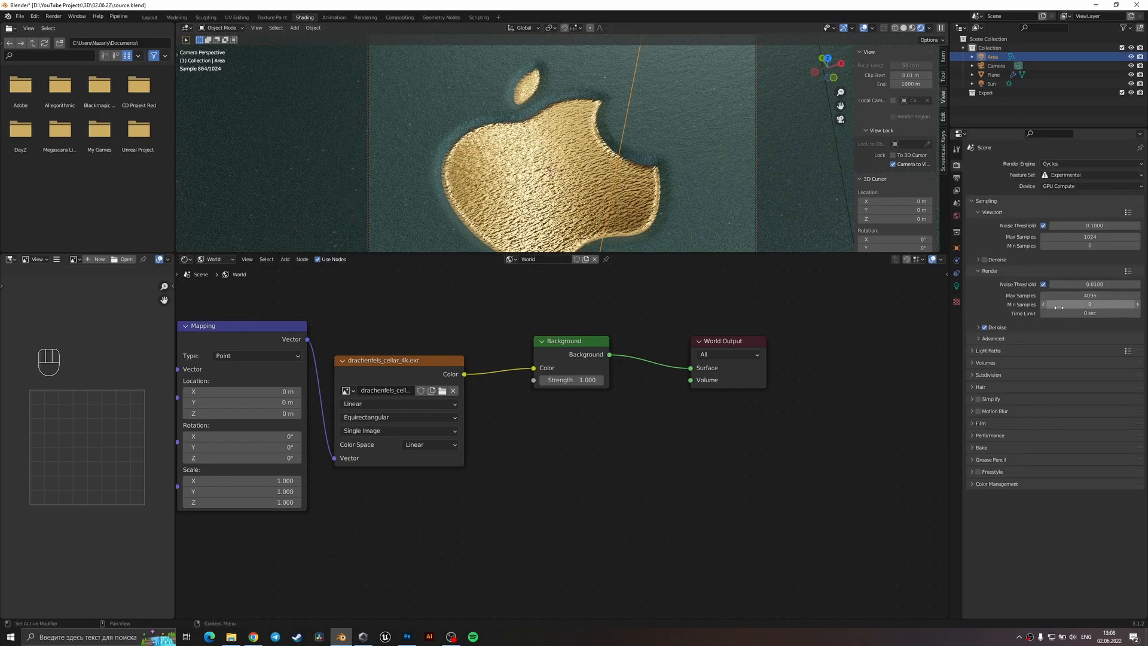
{"action": "left_click", "coordinate": [975, 483]}
{"action": "left_click", "coordinate": [1070, 520]}
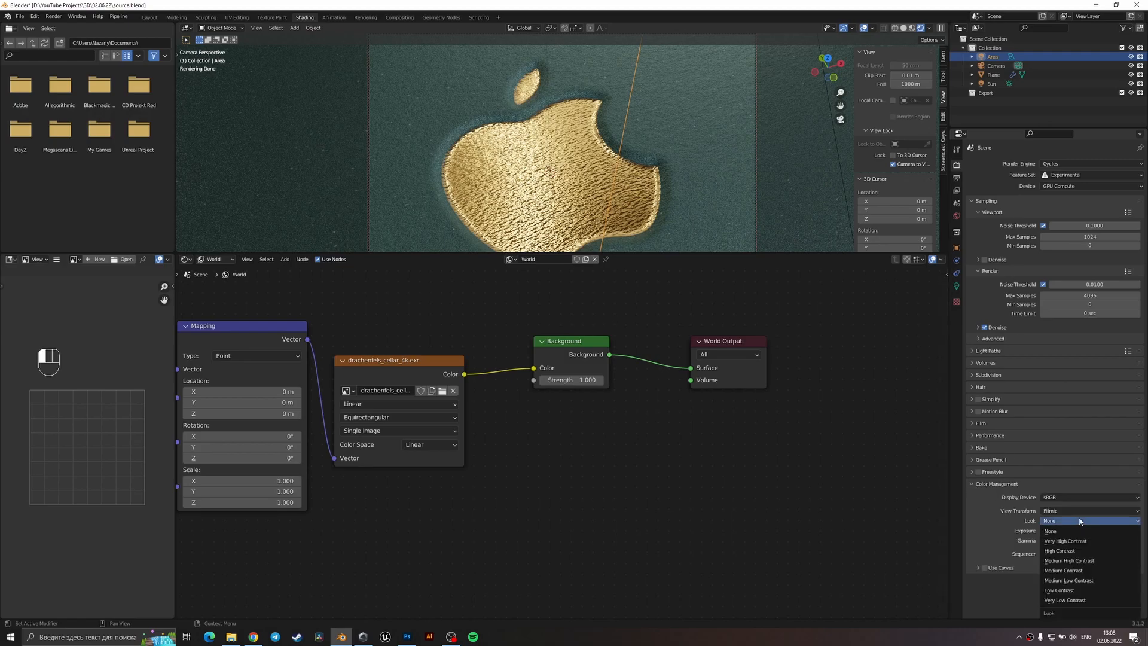
{"action": "left_click", "coordinate": [1082, 551]}
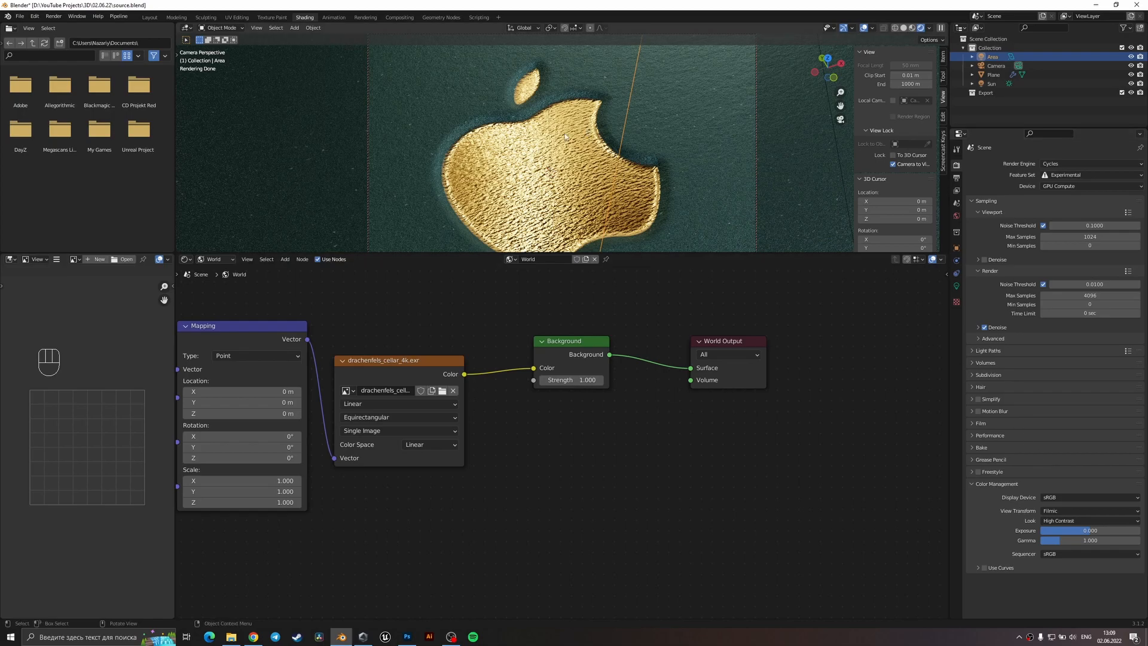
- Return to the Layout workspace in rendered shading and select the camera
{"action": "scroll", "coordinate": [565, 132], "scroll_direction": "down", "scroll_amount": 1}
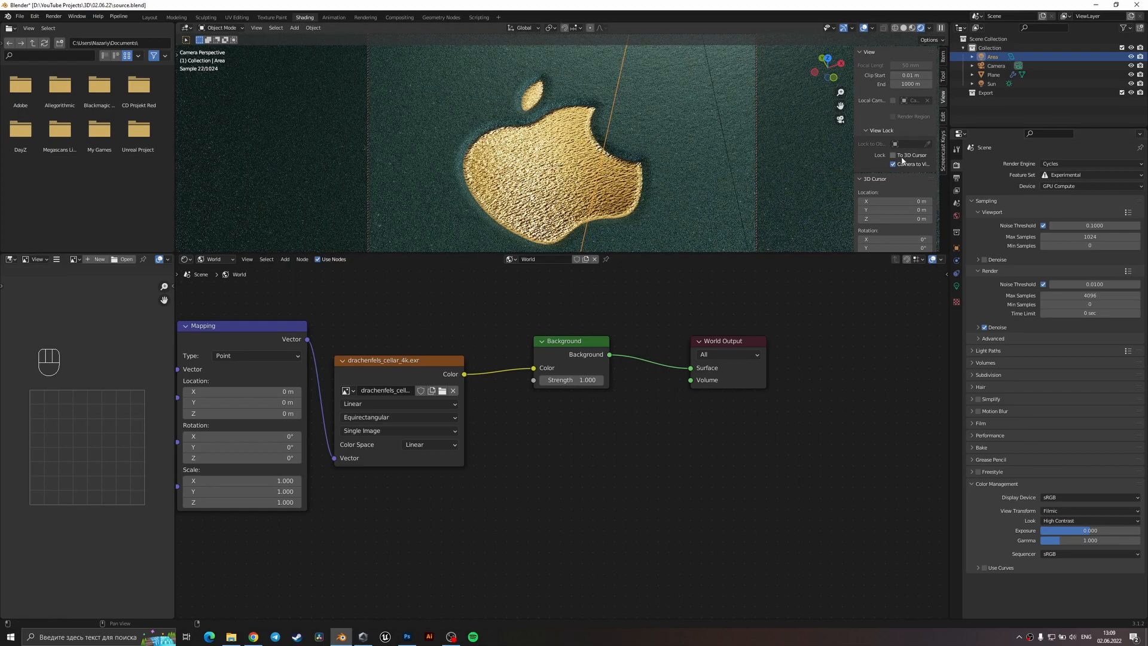
{"action": "scroll", "coordinate": [654, 151], "scroll_direction": "down", "scroll_amount": 3}
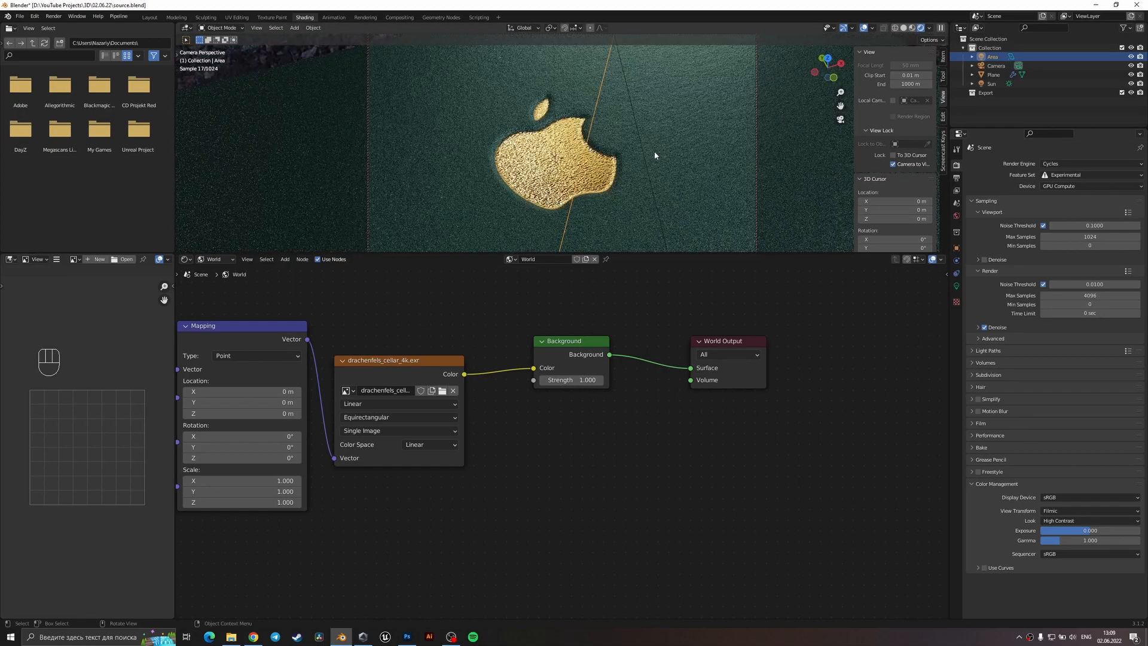
{"action": "scroll", "coordinate": [654, 155], "scroll_direction": "up", "scroll_amount": 3}
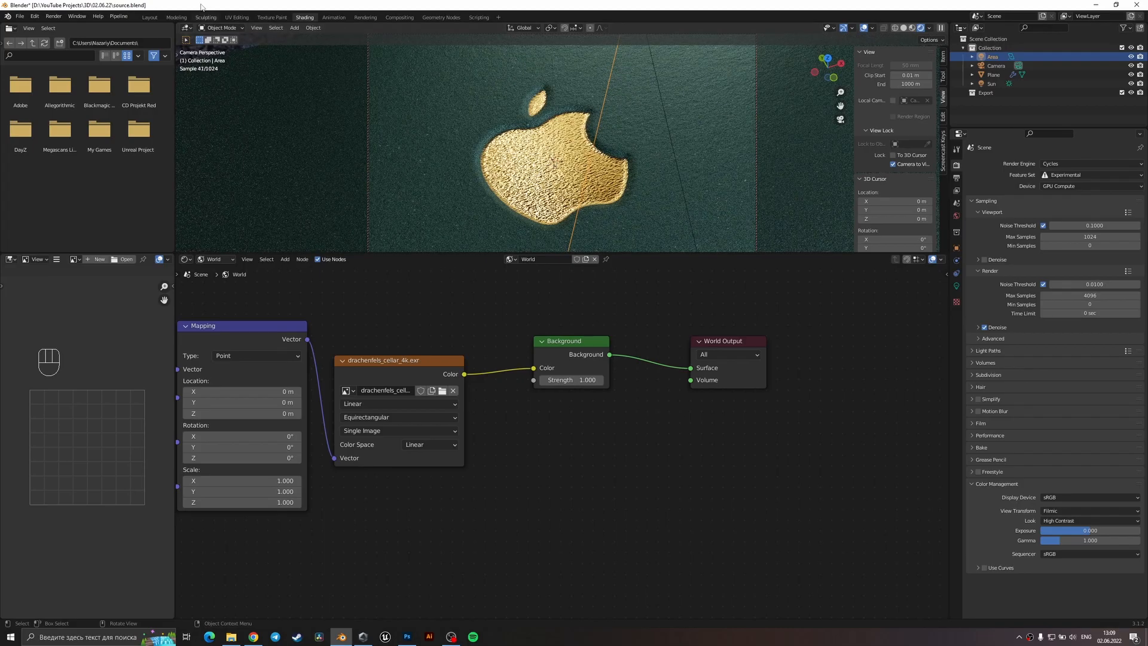
{"action": "left_click", "coordinate": [149, 18]}
{"action": "key", "text": "z"}
{"action": "left_click", "coordinate": [645, 267]}
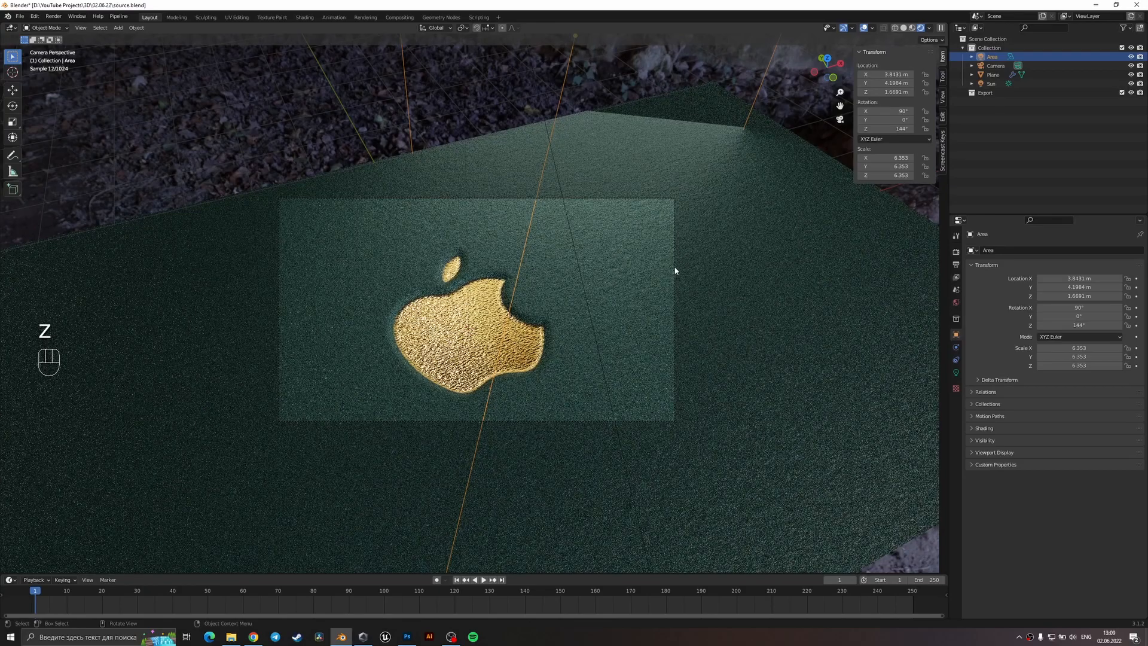
{"action": "left_click", "coordinate": [673, 279]}
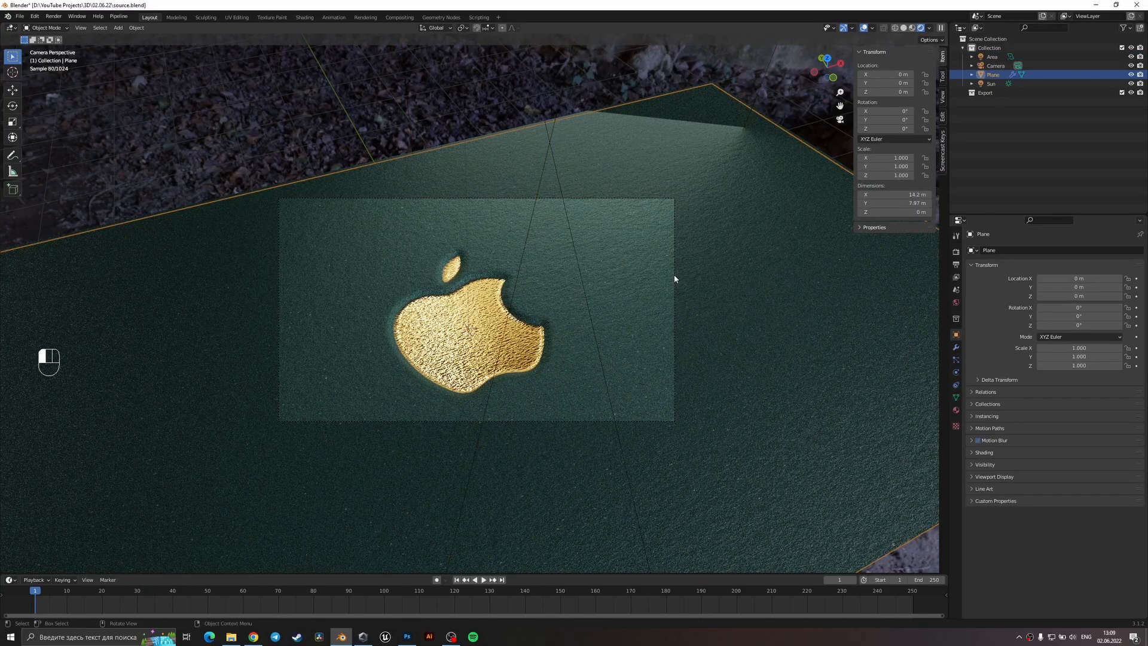
{"action": "left_click", "coordinate": [674, 276]}
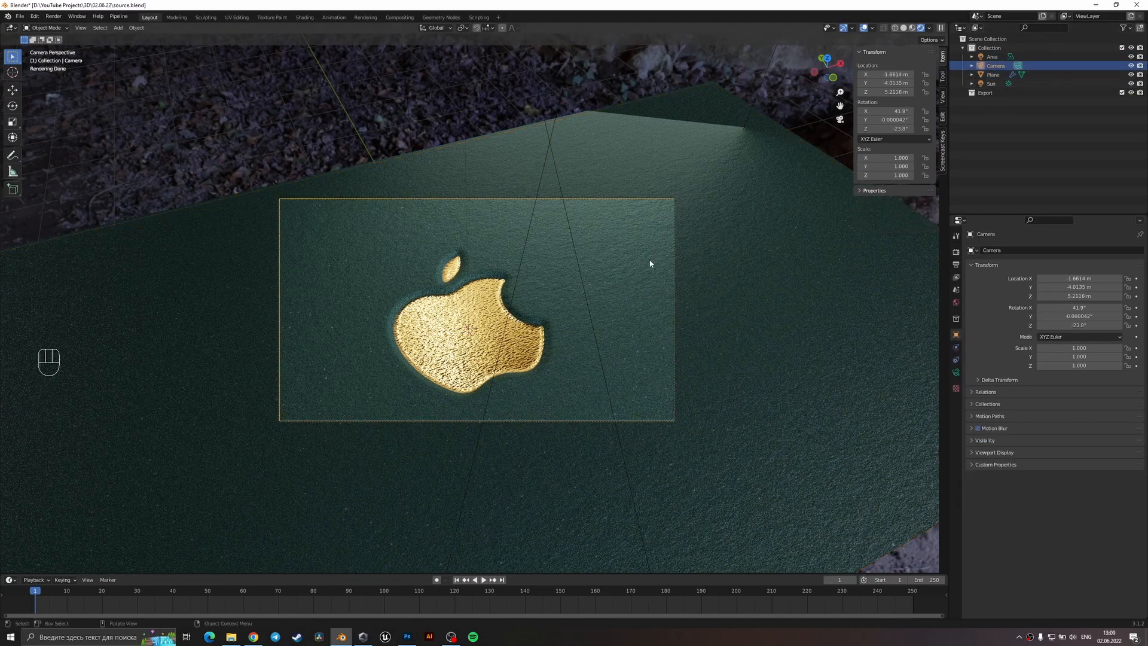
- Recenter the logo in the frame, move the camera back along its local Z axis and save the file
{"action": "key", "text": "g"}
{"action": "key", "text": "g"}
{"action": "key", "text": "z"}
{"action": "key", "text": "z"}
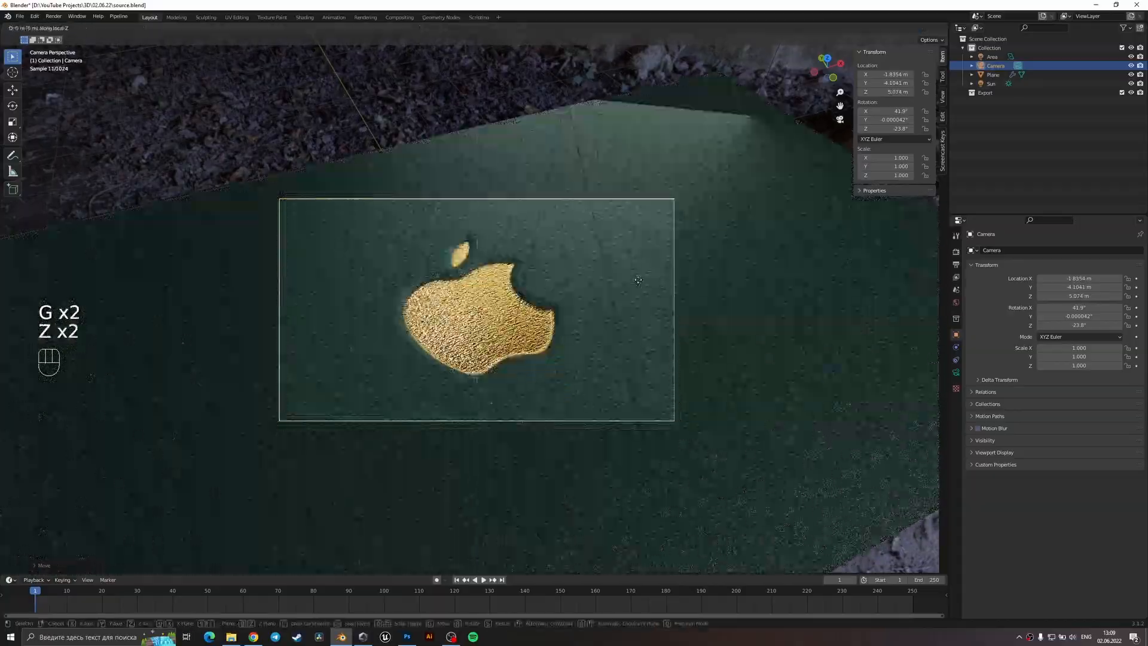
{"action": "left_click", "coordinate": [635, 329]}
{"action": "key", "text": "g"}
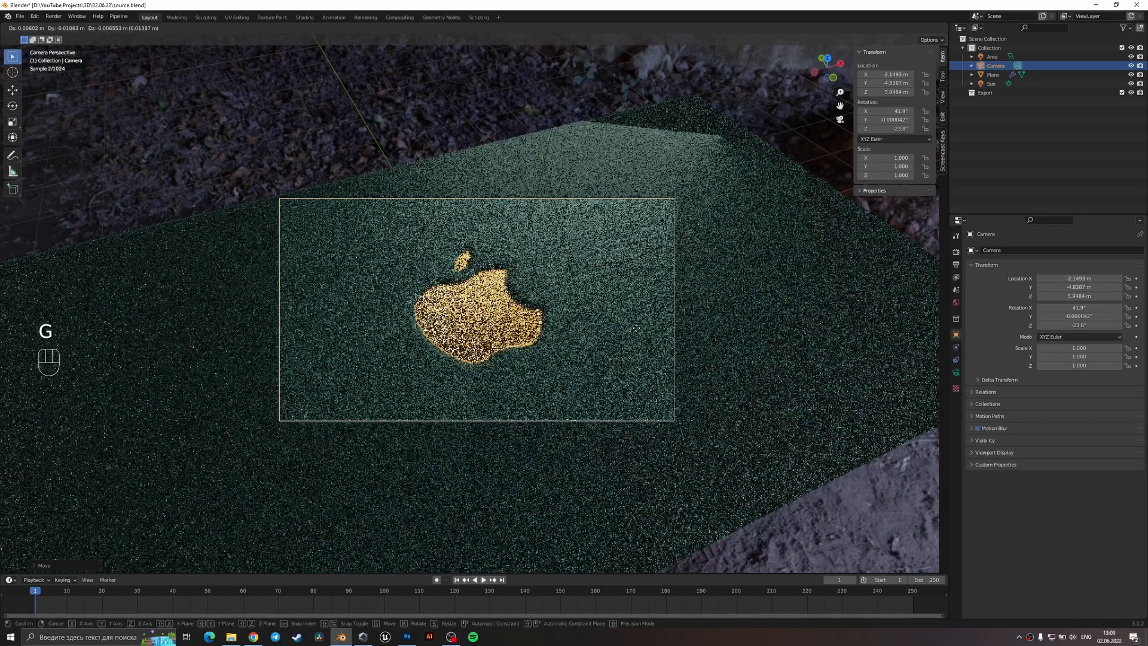
{"action": "left_click", "coordinate": [638, 332]}
{"action": "key", "text": "ctrl+s"}
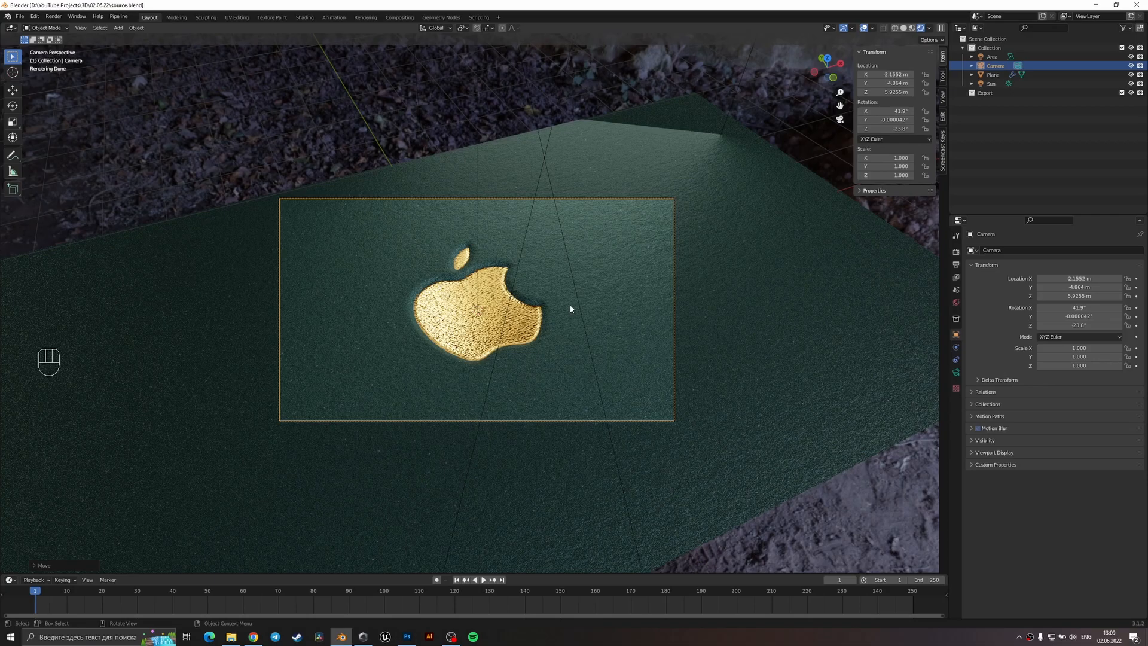
- Switch to Photoshop and scale the Apple logo layer down about its center to about 184 × 220 px
{"action": "left_click", "coordinate": [407, 636]}
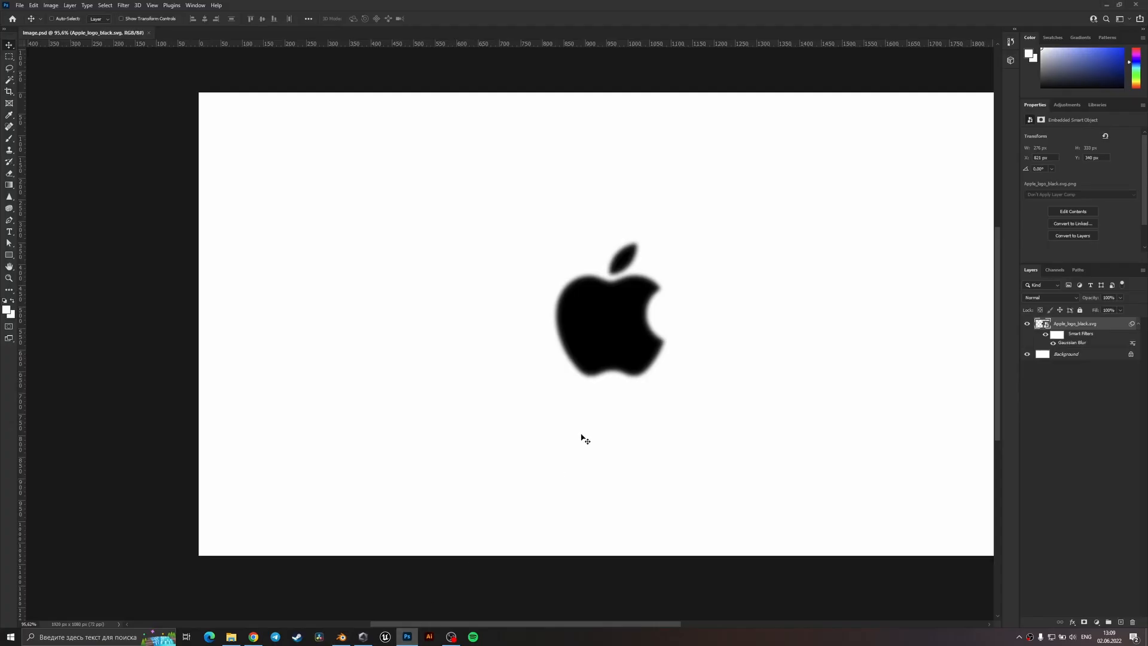
{"action": "key", "text": "ctrl+t"}
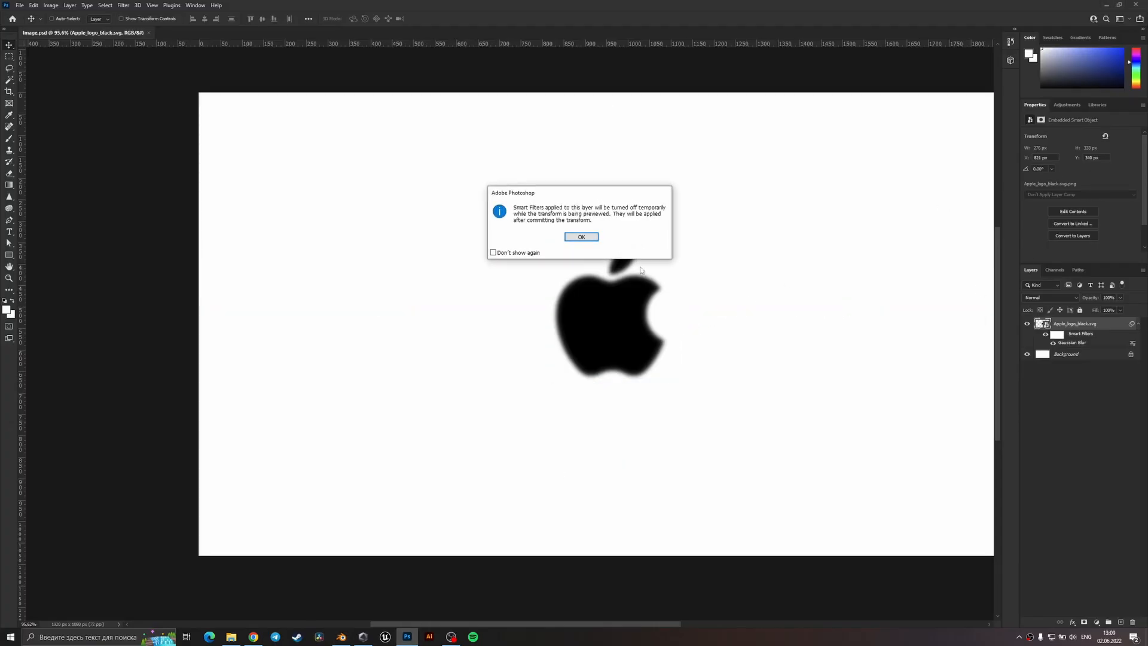
{"action": "left_click", "coordinate": [582, 238]}
{"action": "left_click_drag", "start_coordinate": [665, 375], "coordinate": [642, 356]}
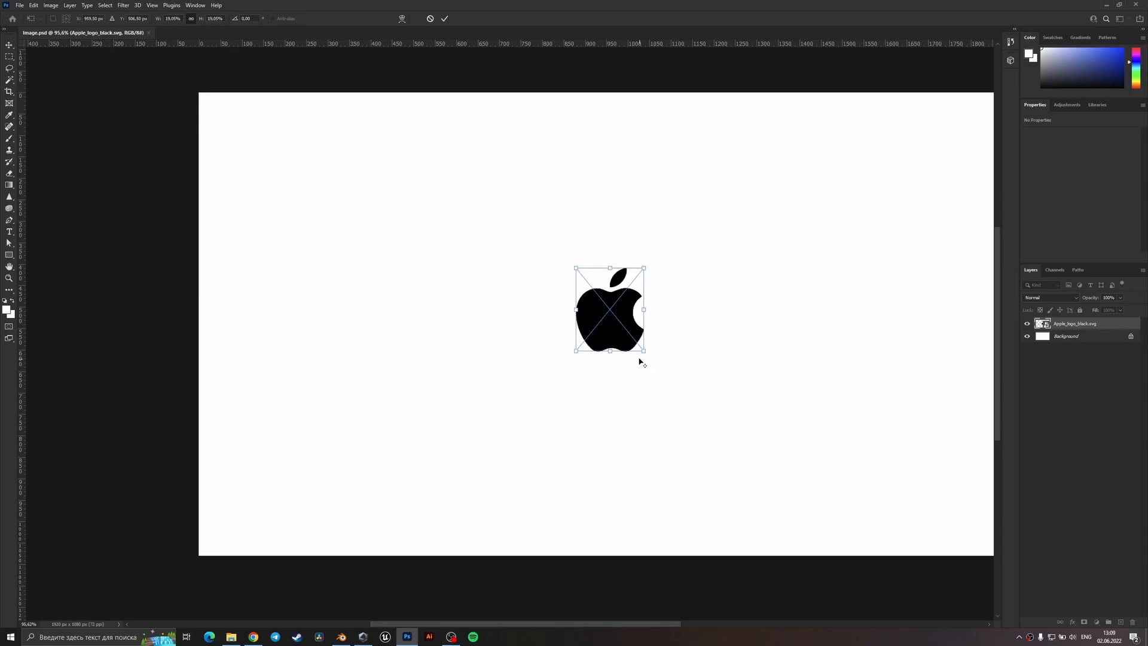
{"action": "key", "text": "Return"}
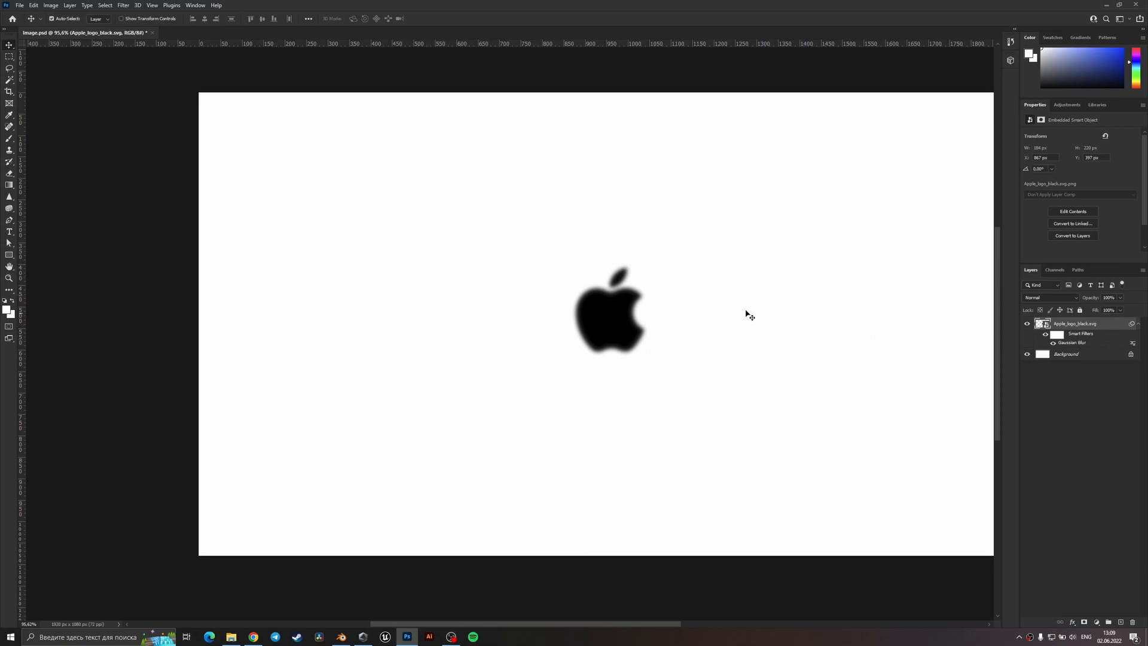
- Switch back to Blender and check the resized logo in the rendered camera view
{"action": "left_click", "coordinate": [341, 636]}
{"action": "key", "text": "z"}
{"action": "key", "text": "z"}
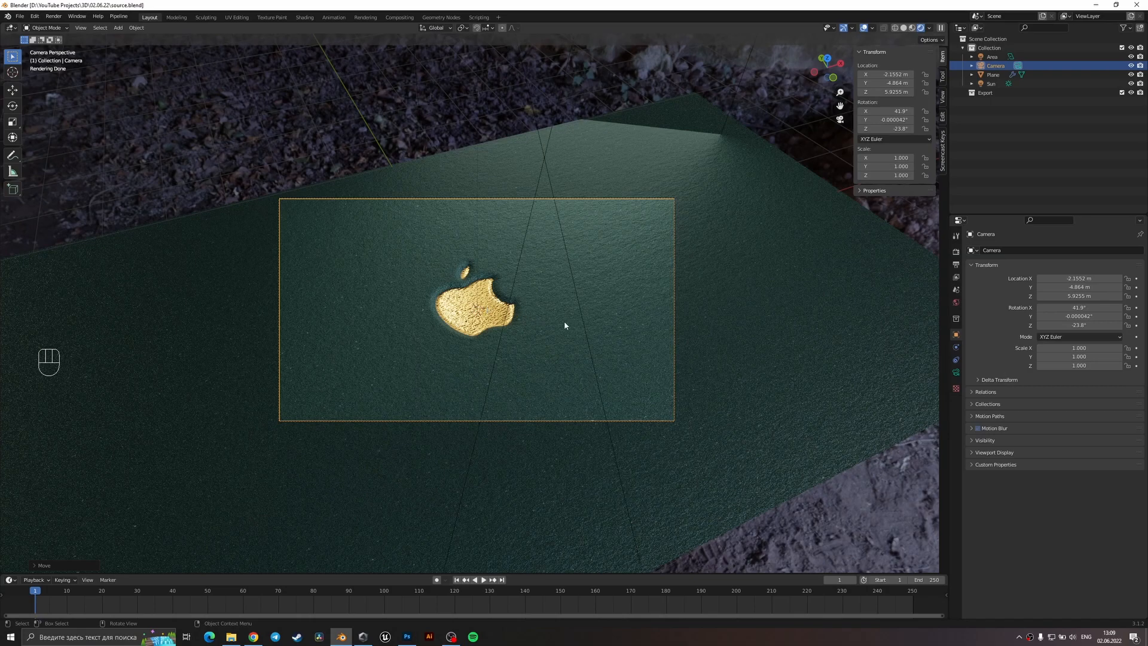
- Switch to Photoshop, enlarge the Apple logo layer about its center to about 210 × 252 px and save the image
{"action": "left_click", "coordinate": [412, 638]}
{"action": "key", "text": "ctrl+t"}
{"action": "left_click", "coordinate": [595, 239]}
{"action": "left_click_drag", "start_coordinate": [643, 267], "coordinate": [655, 263], "text": "alt"}
{"action": "key", "text": "Return"}
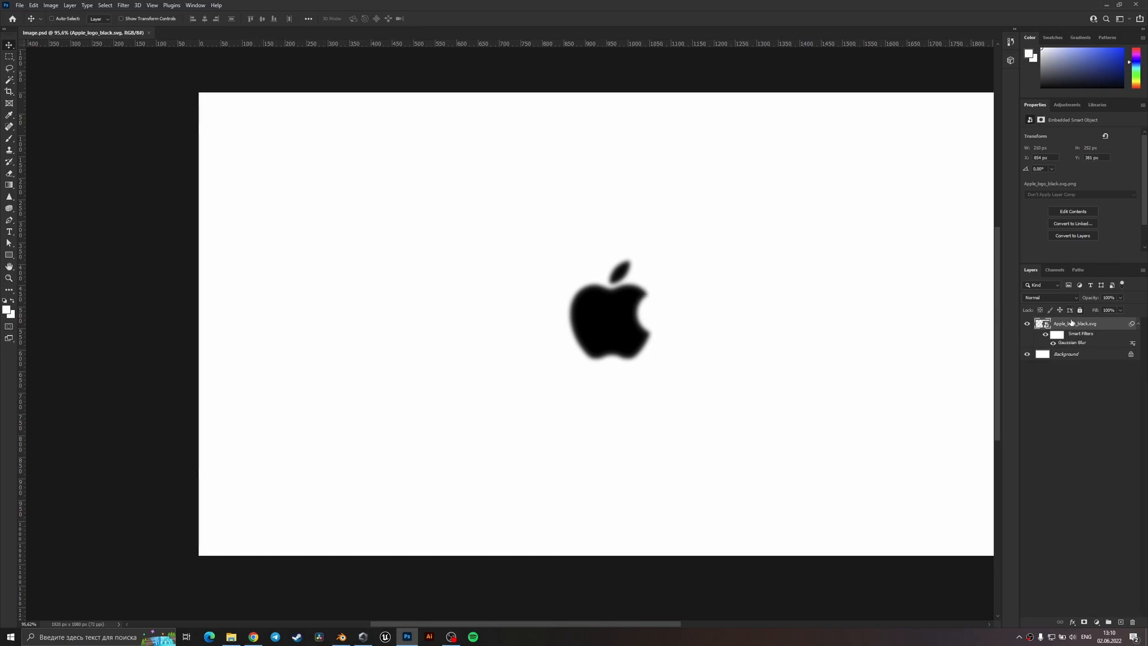
- Confirm the logo's Gaussian Blur filter settings, switch back to Blender and refresh the rendered camera view
{"action": "double_click", "coordinate": [1075, 344]}
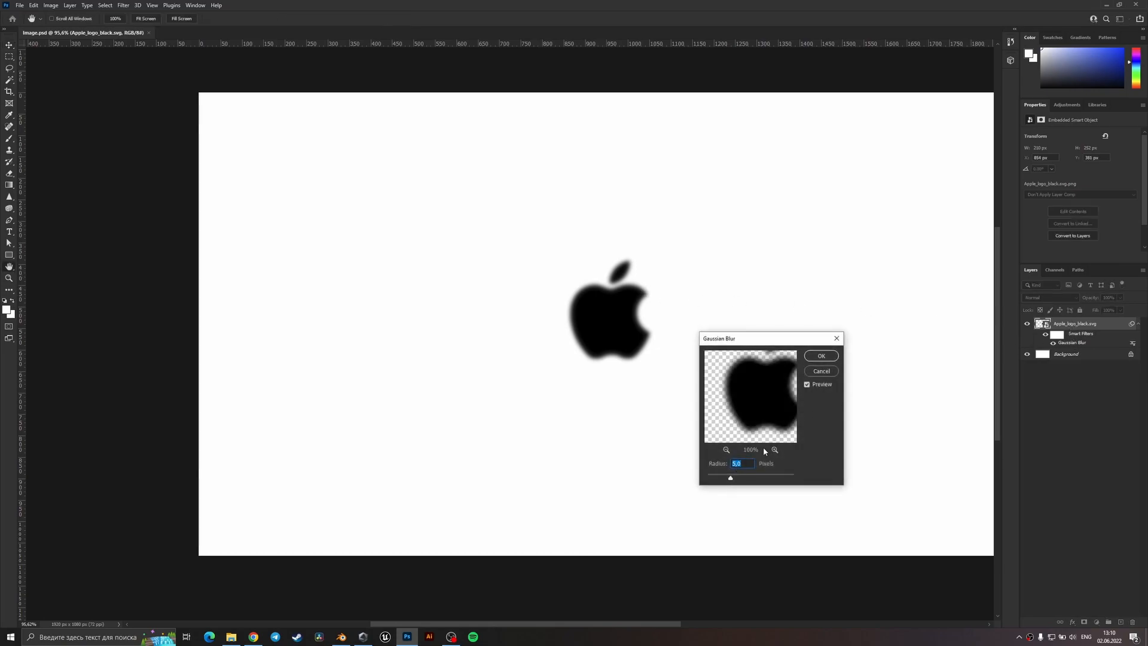
{"action": "key", "text": "Return"}
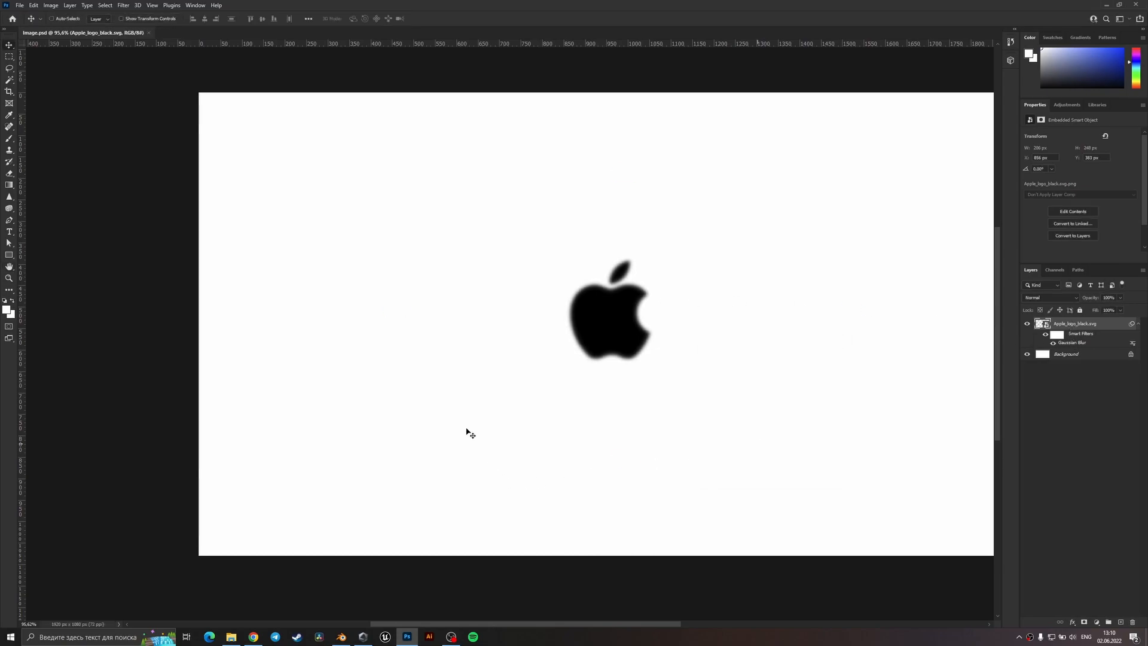
{"action": "left_click", "coordinate": [341, 636]}
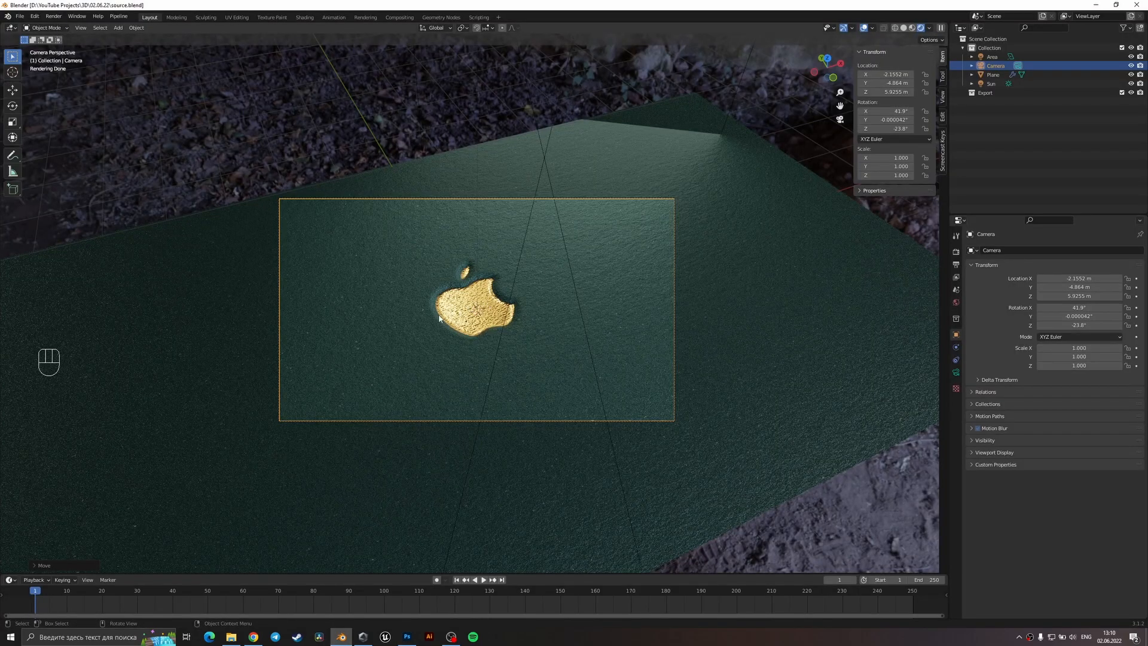
{"action": "key", "text": "z"}
{"action": "key", "text": "z"}
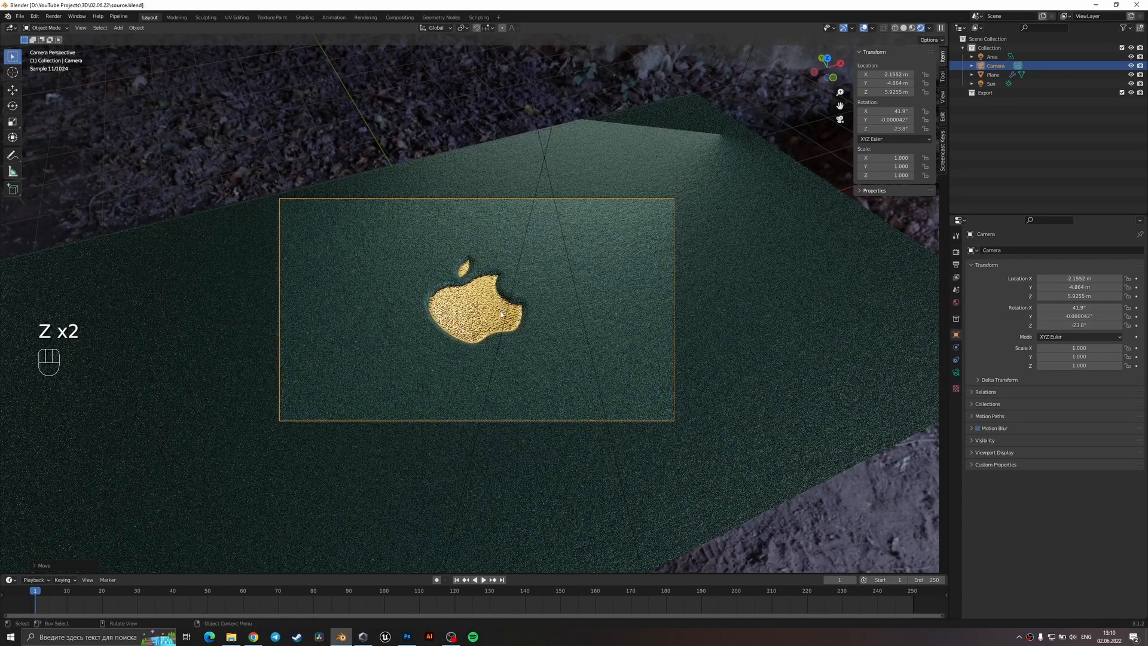
{"action": "key", "text": "z"}
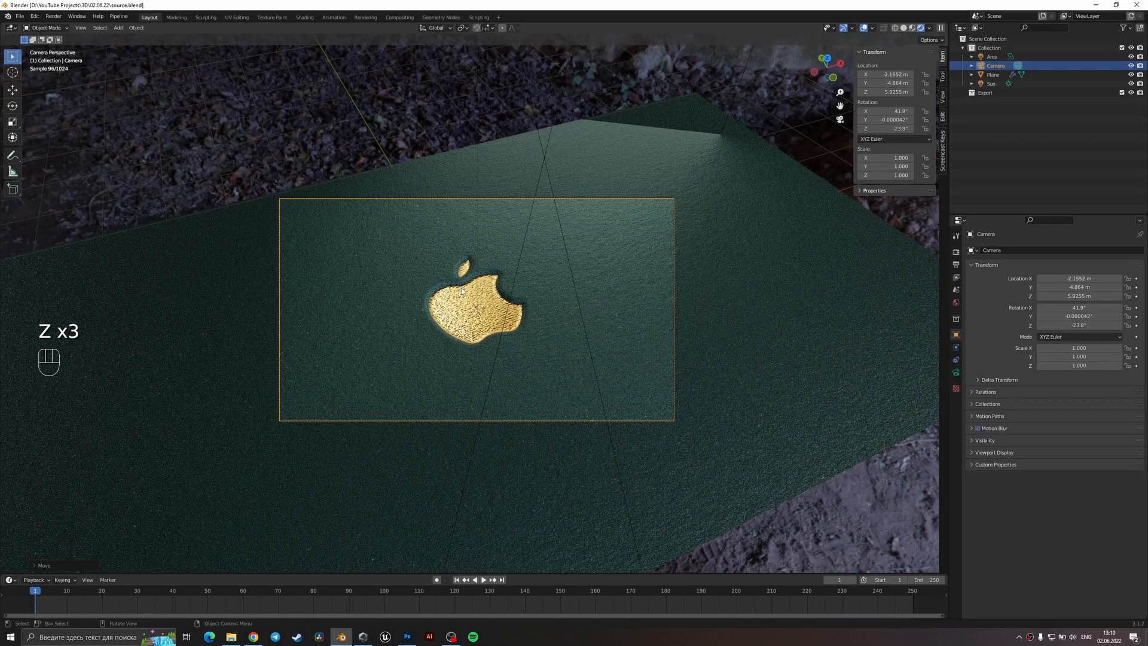
- Move the camera about 0.069 m up along its local Y axis
{"action": "key", "text": "g"}
{"action": "key", "text": "y"}
{"action": "key", "text": "y"}
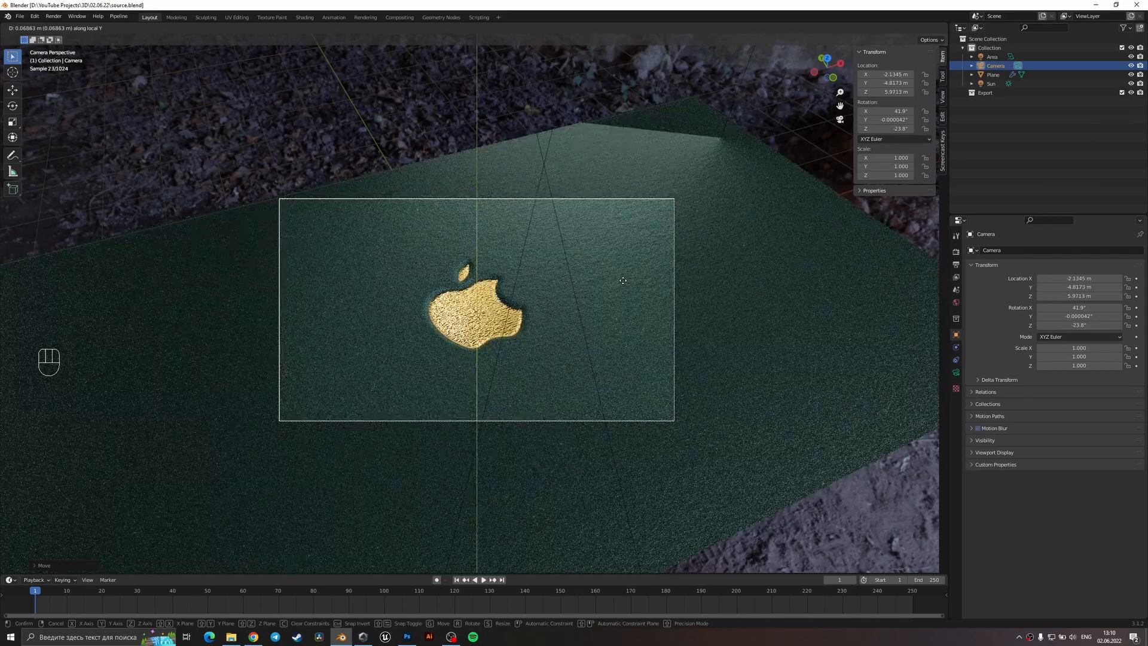
{"action": "left_click", "coordinate": [622, 280]}
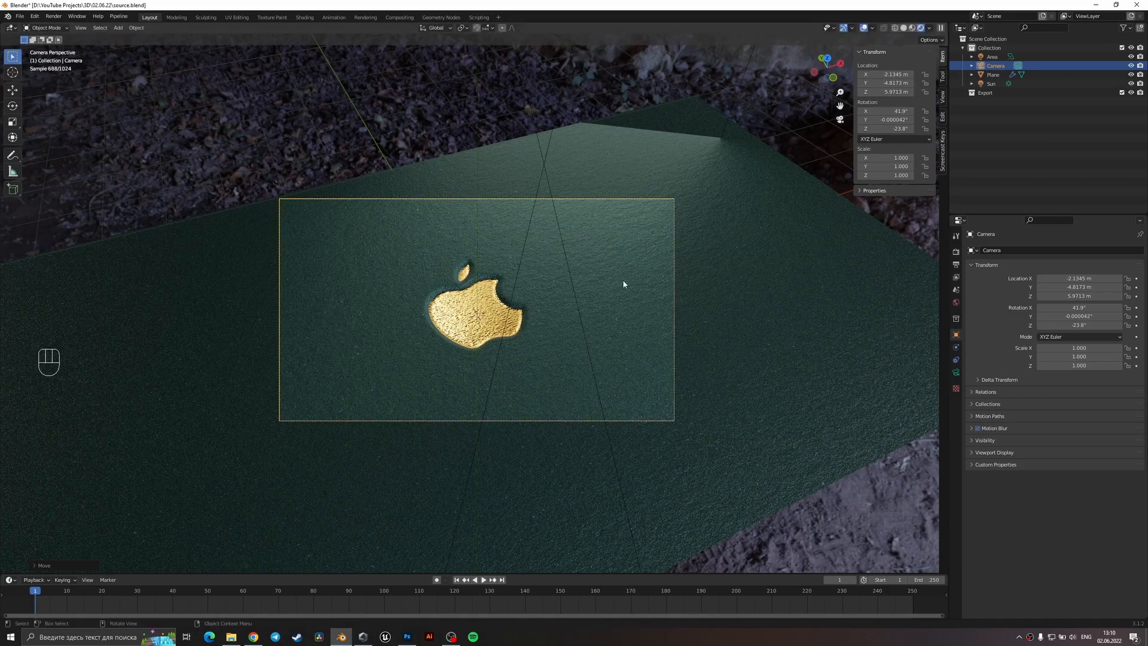
- In solid shading, move the camera closer along its local Z axis and reposition it along its local Y axis
{"action": "key", "text": "z"}
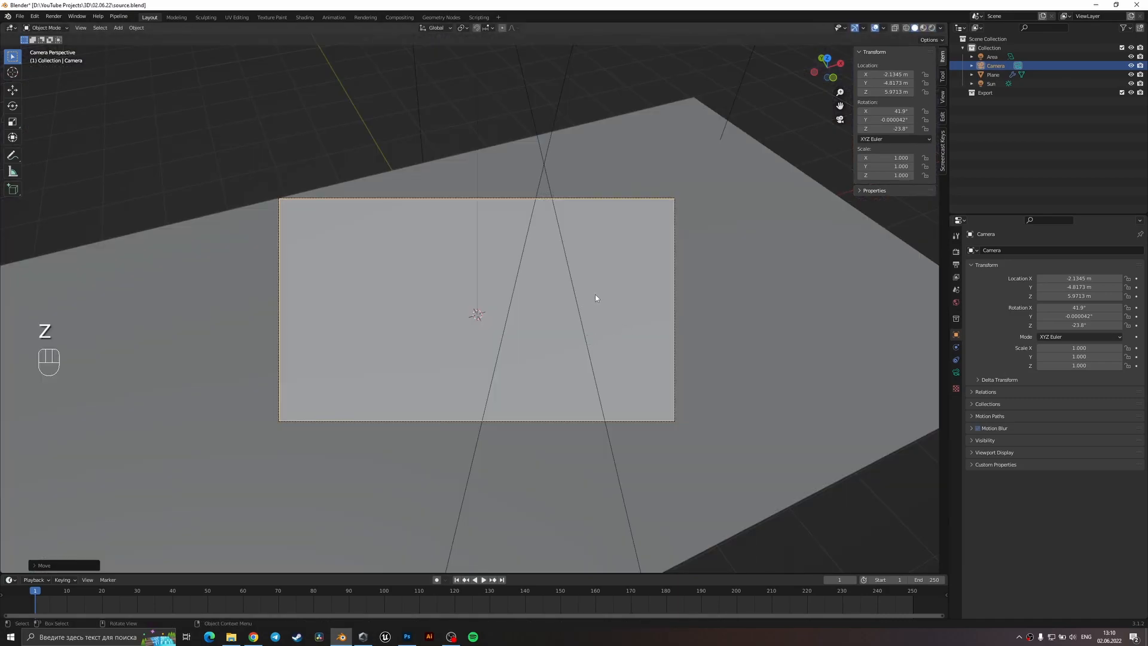
{"action": "key", "text": "g"}
{"action": "key", "text": "z"}
{"action": "key", "text": "z"}
{"action": "key", "text": "g"}
{"action": "key", "text": "y"}
{"action": "key", "text": "y"}
{"action": "left_click", "coordinate": [595, 266]}
- Return to rendered shading and lower the camera along its local Y axis to about X -2.046, Y -4.616, Z 5.778 m
{"action": "key", "text": "z"}
{"action": "key", "text": "g"}
{"action": "key", "text": "y"}
{"action": "key", "text": "y"}
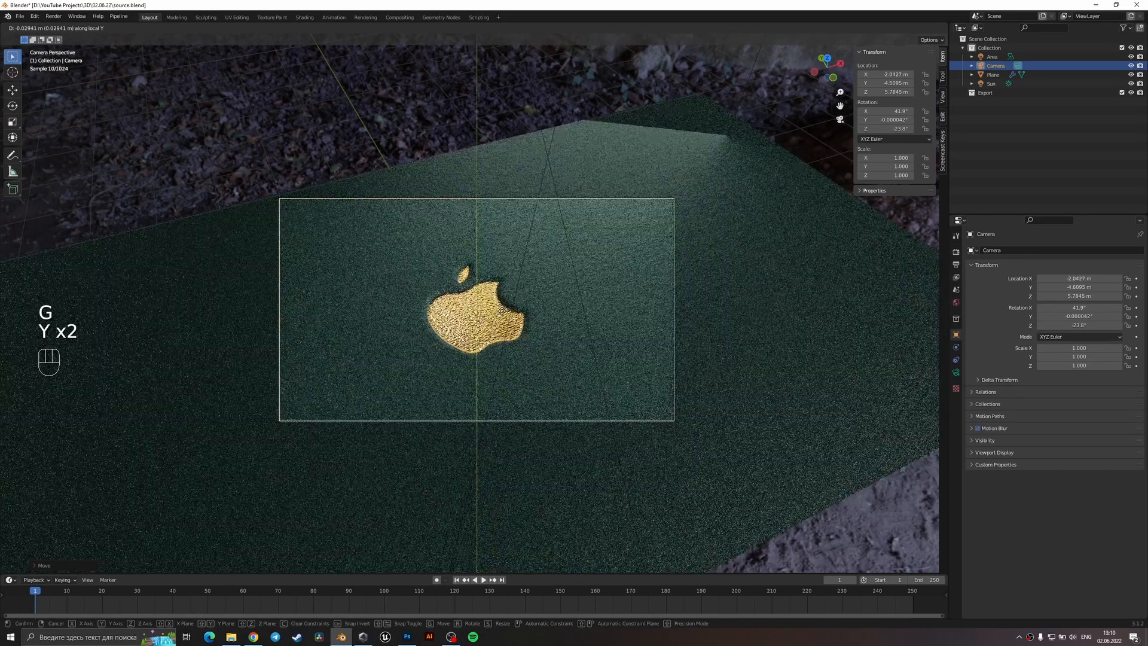
{"action": "left_click", "coordinate": [502, 315]}
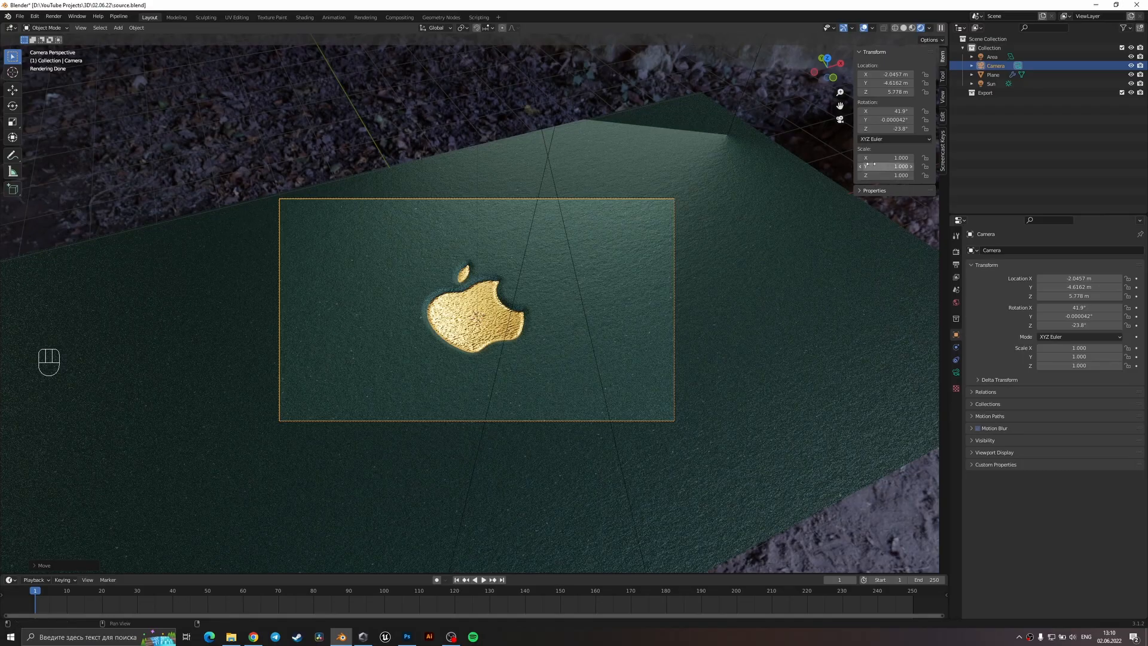
- Switch to the Shading workspace and bring the world's HDRI texture and mapping nodes into view
{"action": "left_click", "coordinate": [943, 97]}
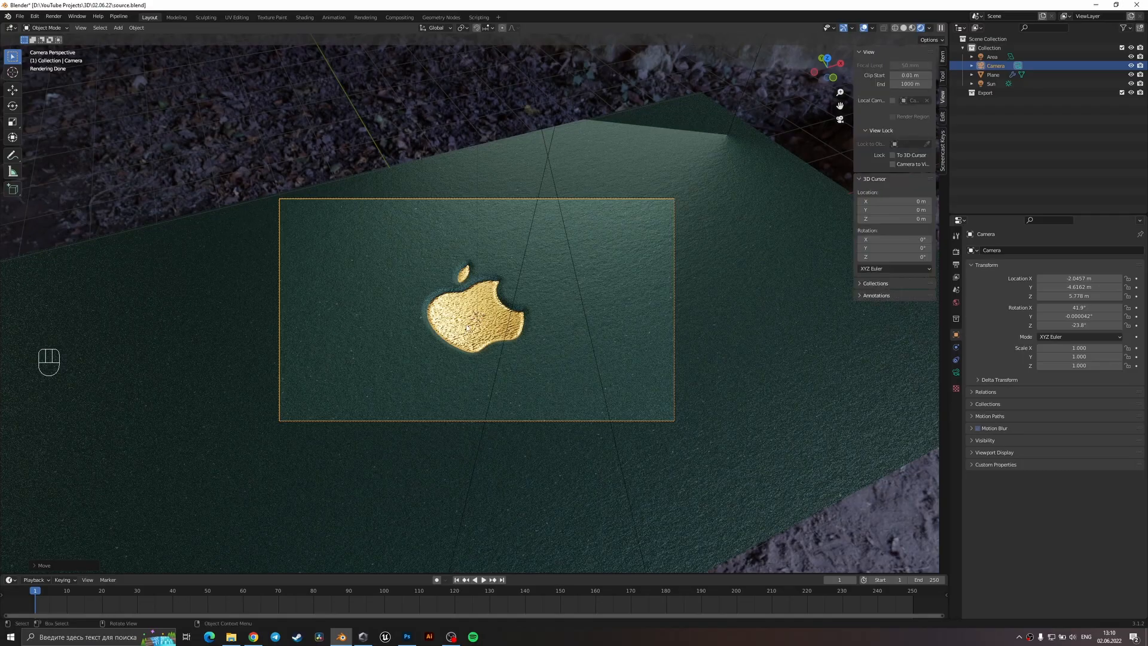
{"action": "scroll", "coordinate": [480, 320], "scroll_direction": "up", "scroll_amount": 6}
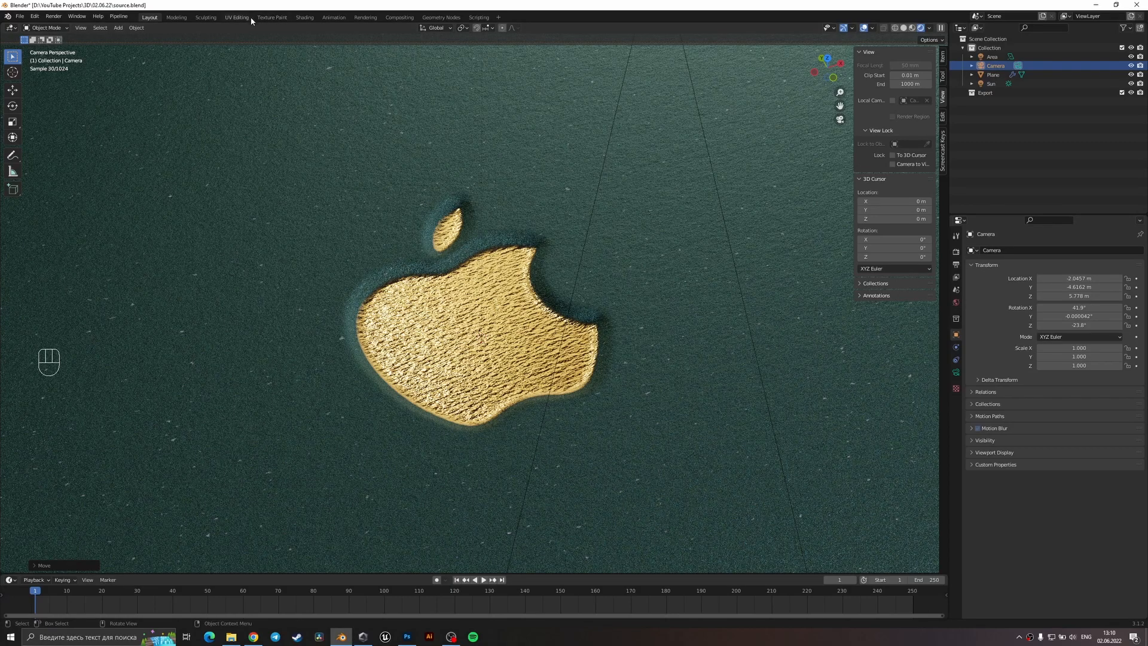
{"action": "left_click", "coordinate": [305, 17]}
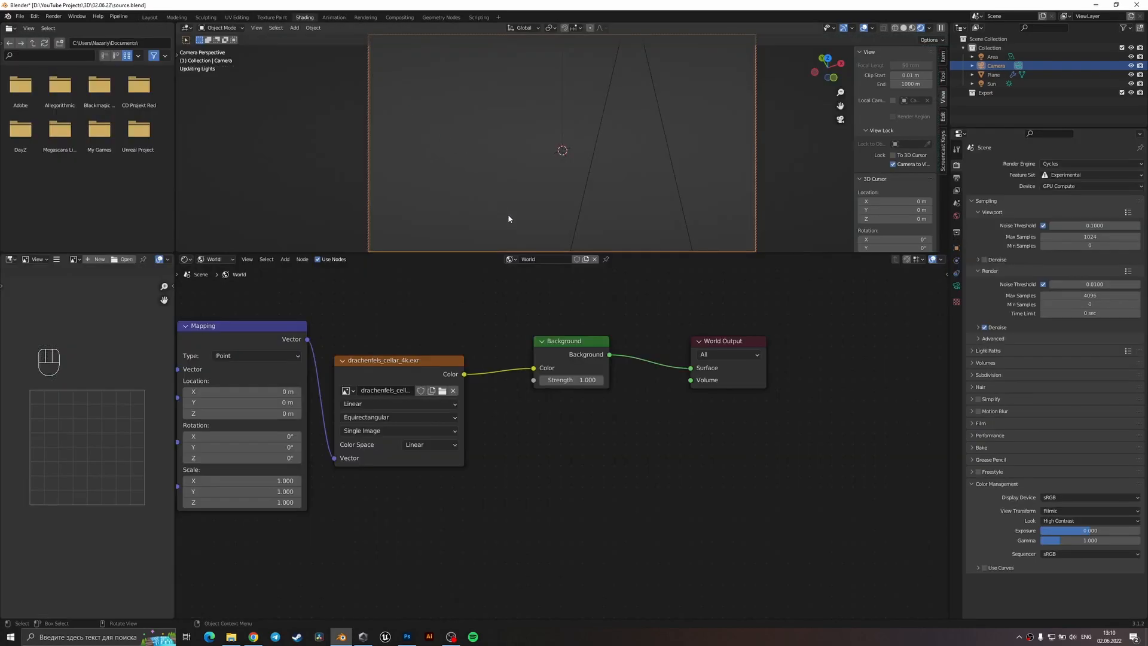
{"action": "middle_click_drag", "start_coordinate": [492, 363], "coordinate": [632, 413]}
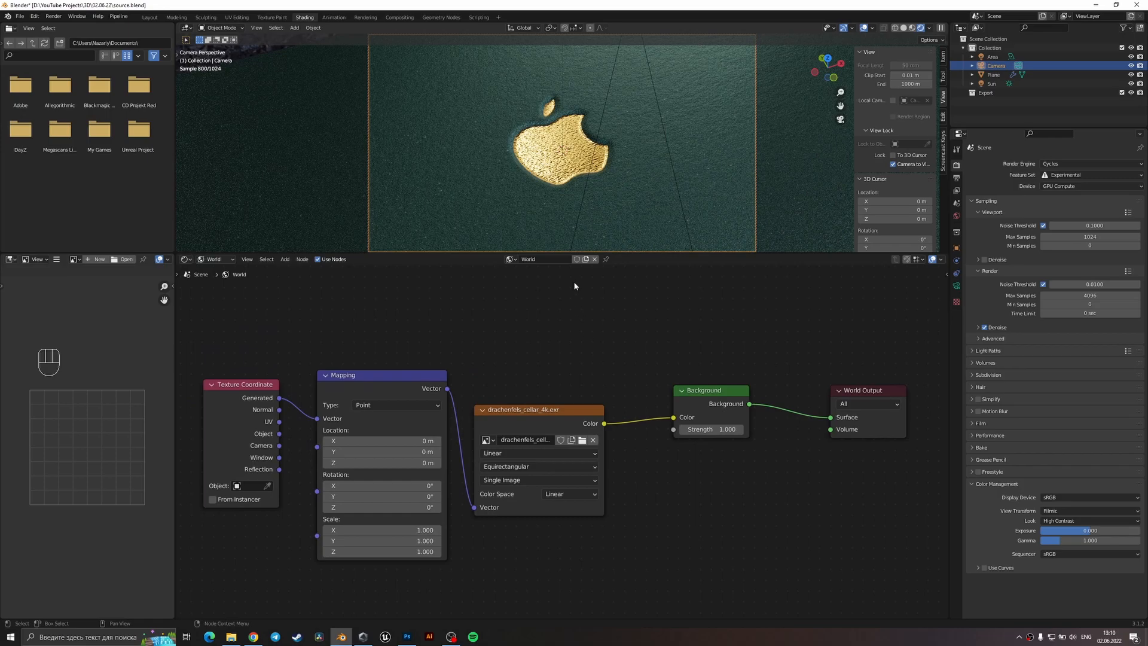
- Rotate the world environment texture by setting the Mapping node's Z rotation to about -82.8°
{"action": "scroll", "coordinate": [561, 166], "scroll_direction": "down", "scroll_amount": 7}
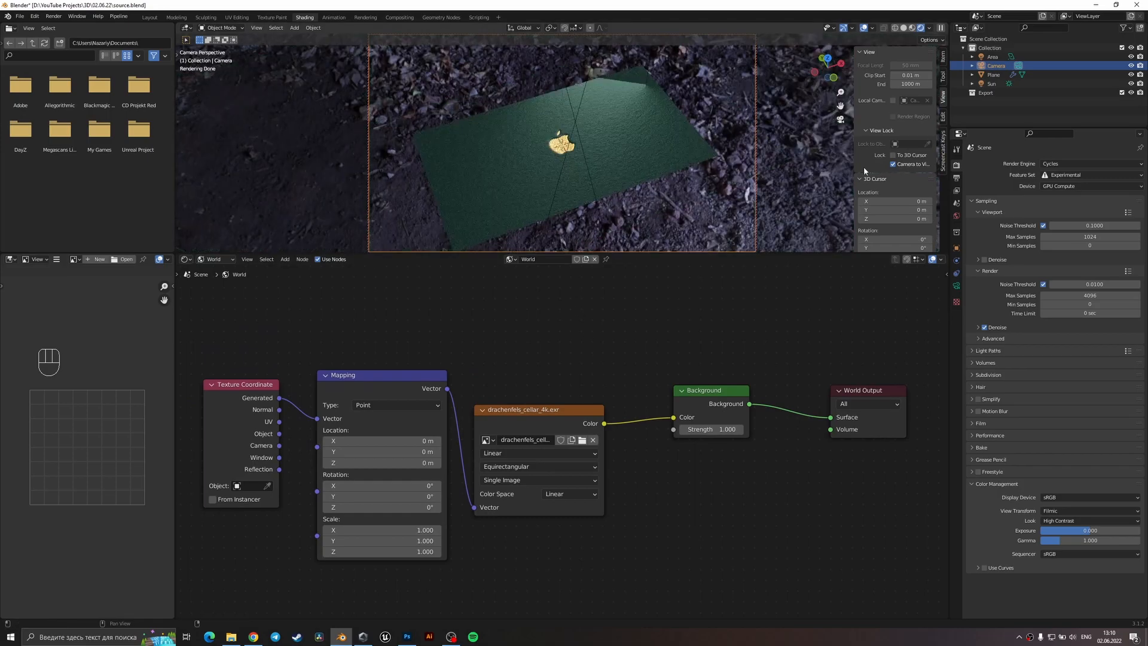
{"action": "scroll", "coordinate": [611, 167], "scroll_direction": "up", "scroll_amount": 7}
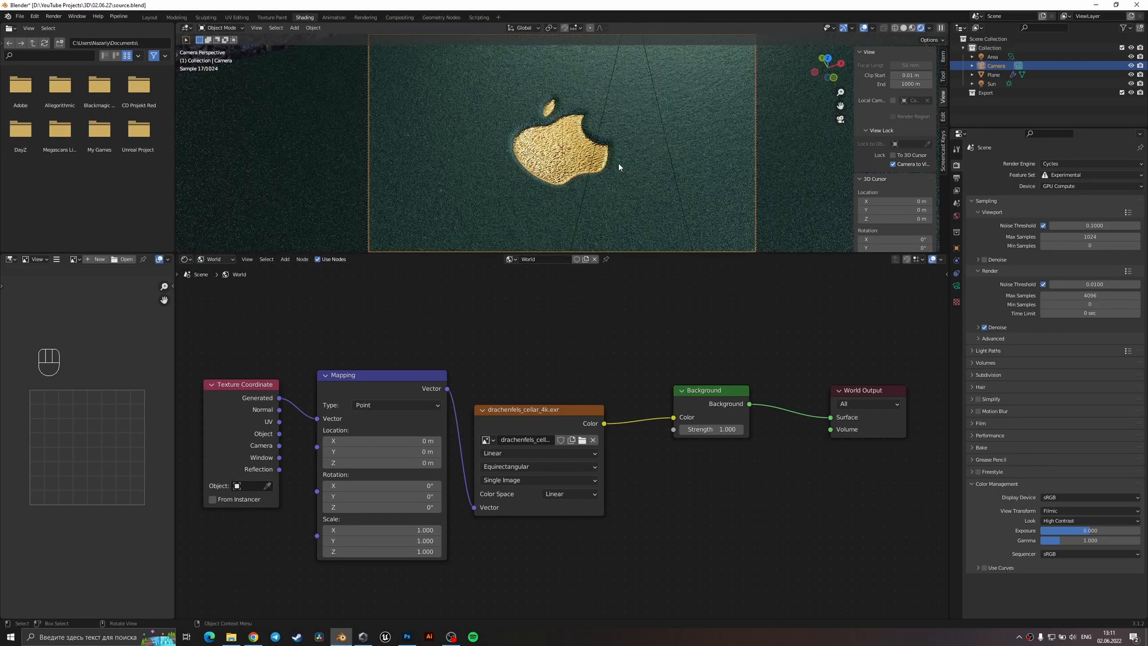
{"action": "scroll", "coordinate": [713, 181], "scroll_direction": "down", "scroll_amount": 4}
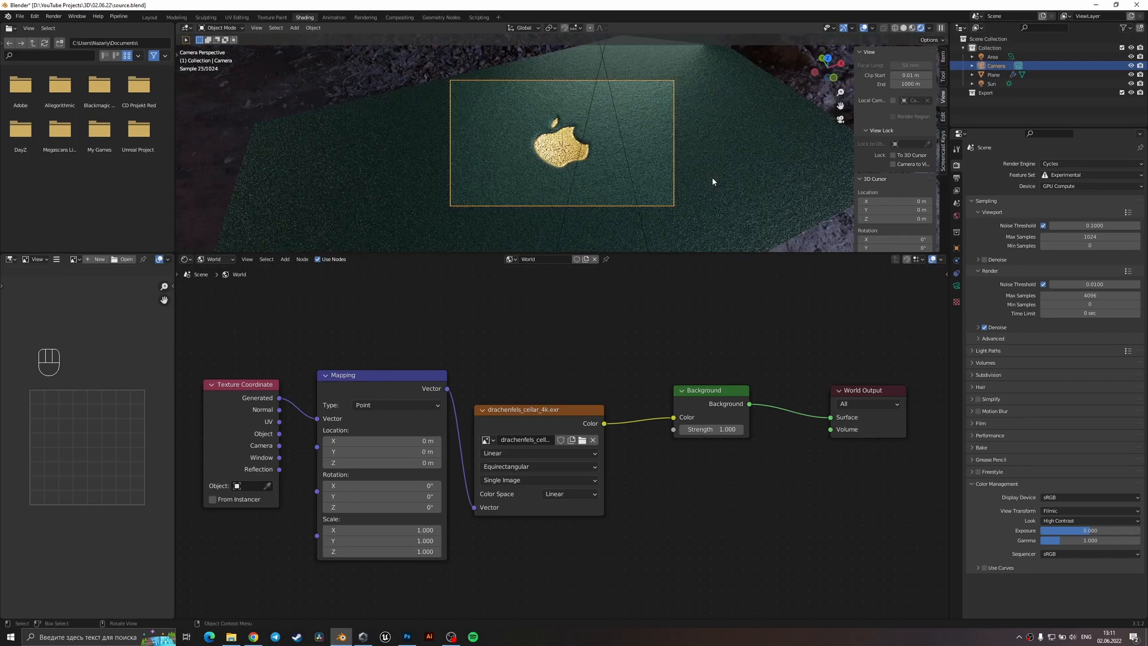
{"action": "middle_click_drag", "start_coordinate": [552, 342], "coordinate": [605, 321]}
{"action": "left_click_drag", "start_coordinate": [428, 484], "coordinate": [329, 485]}
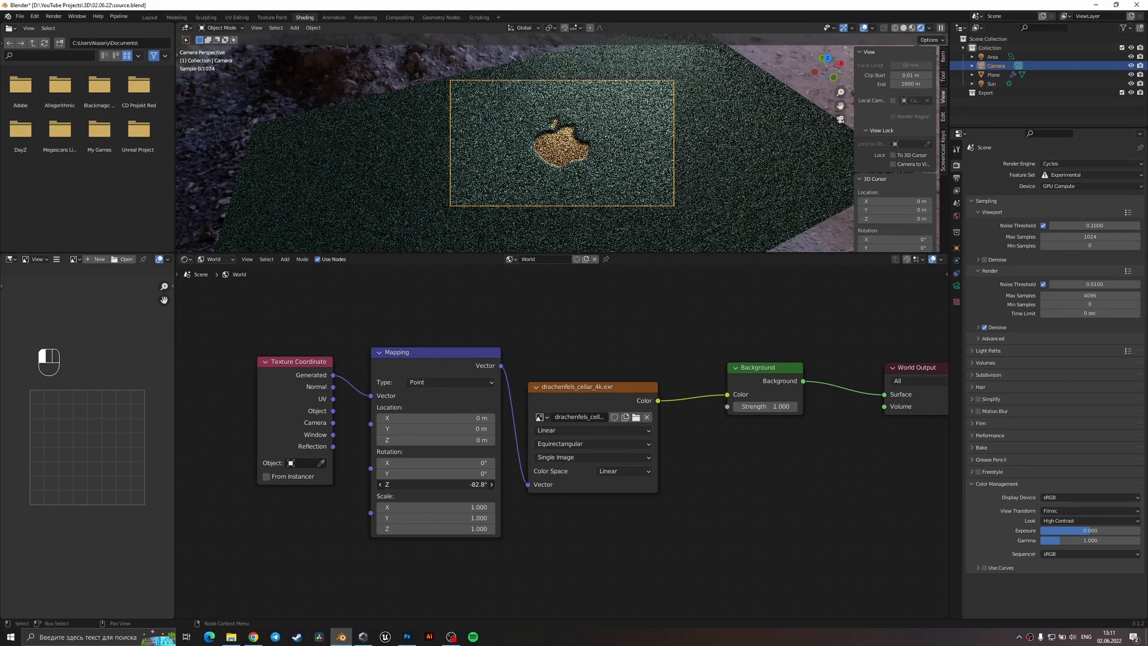
{"action": "scroll", "coordinate": [651, 98], "scroll_direction": "down", "scroll_amount": 3}
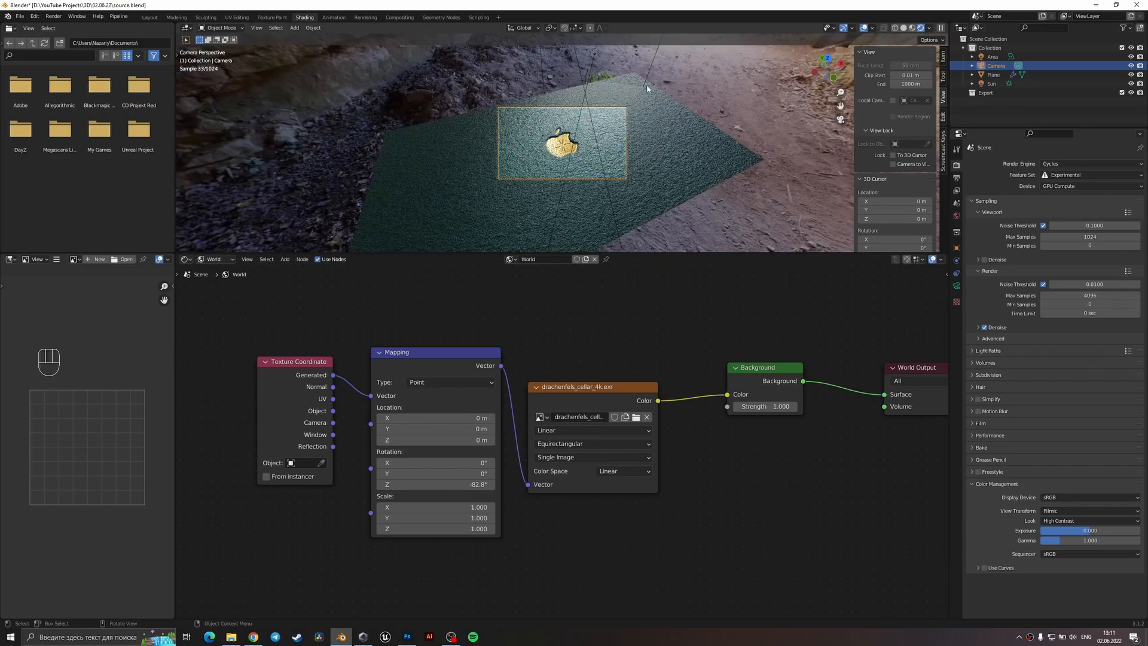
{"action": "scroll", "coordinate": [540, 148], "scroll_direction": "up", "scroll_amount": 3}
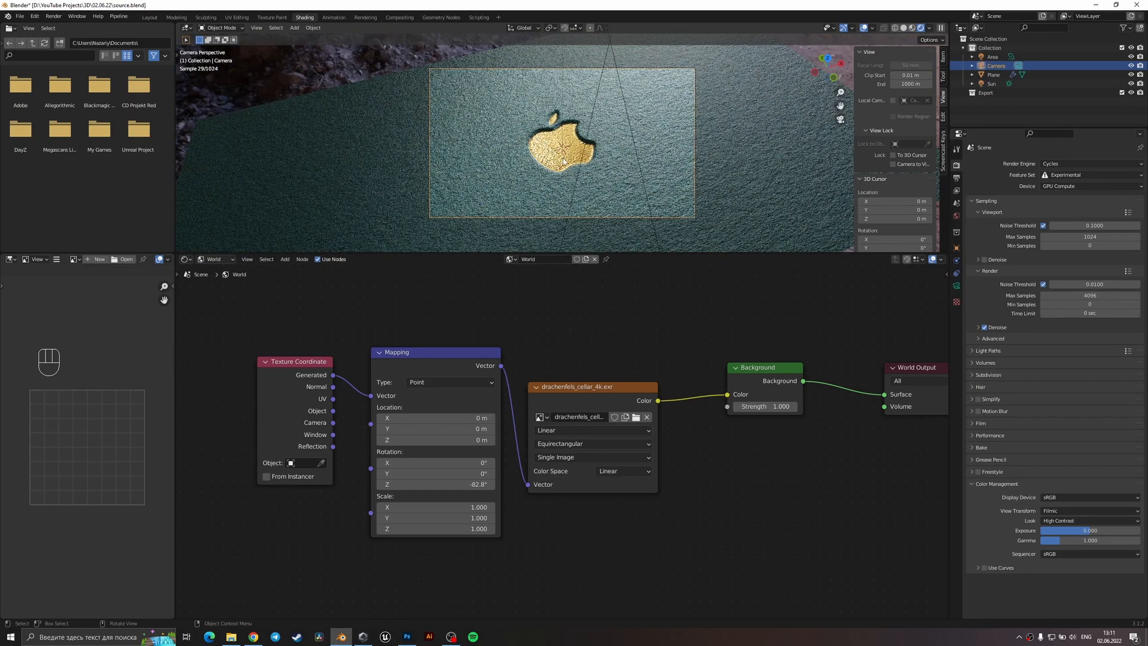
- Move the existing area light across the plane and resize it
{"action": "left_click", "coordinate": [594, 115]}
{"action": "key", "text": "g"}
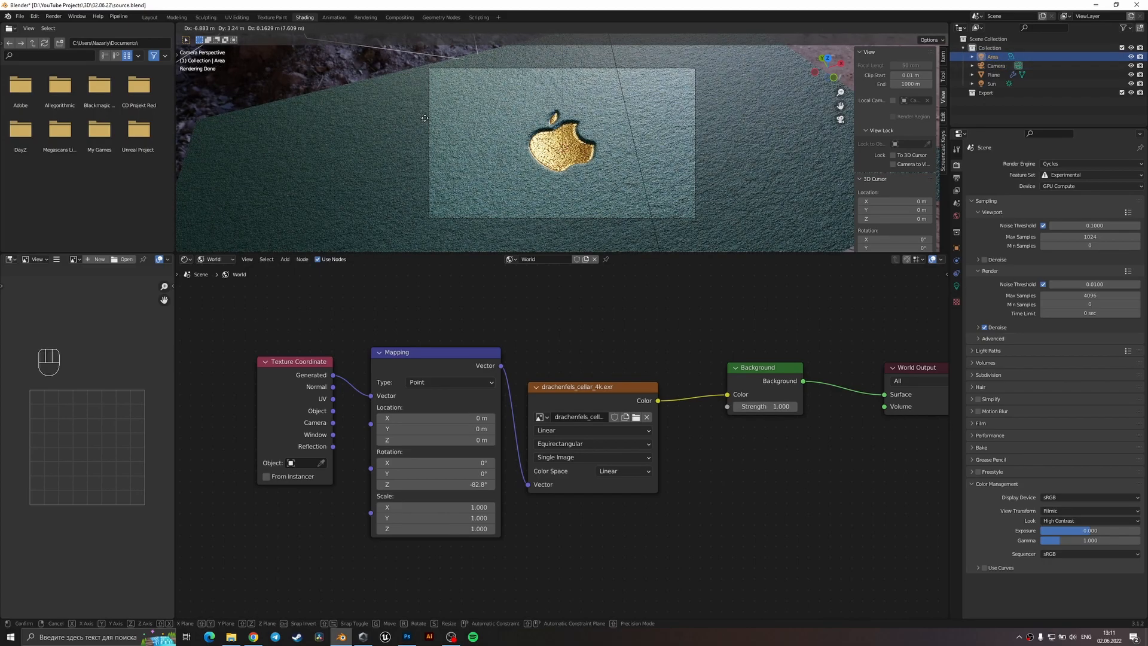
{"action": "left_click", "coordinate": [425, 118]}
{"action": "key", "text": "s"}
{"action": "left_click", "coordinate": [589, 179]}
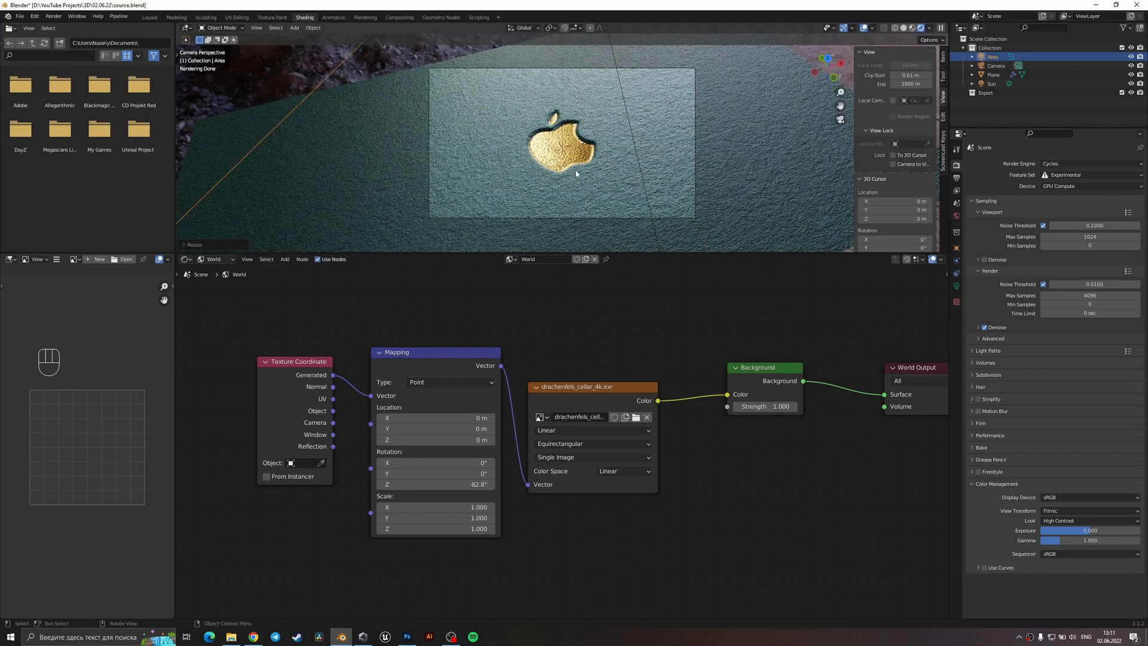
- Rotate the area light and reposition it so it lights the logo from a new angle
{"action": "key", "text": "r"}
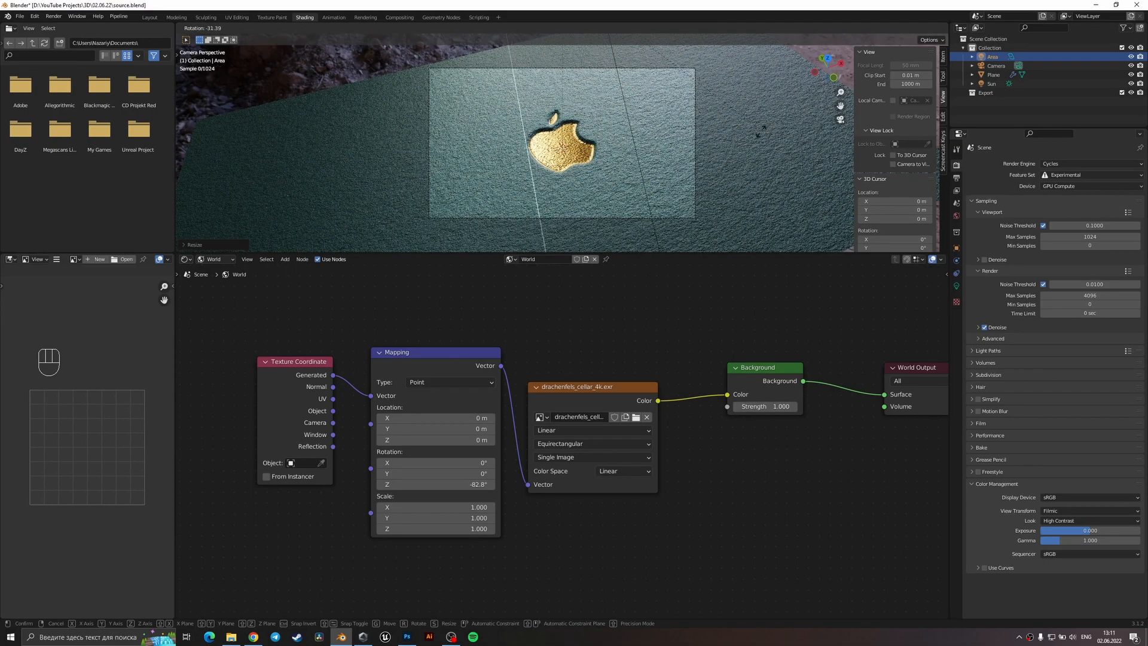
{"action": "left_click", "coordinate": [767, 130]}
{"action": "key", "text": "g"}
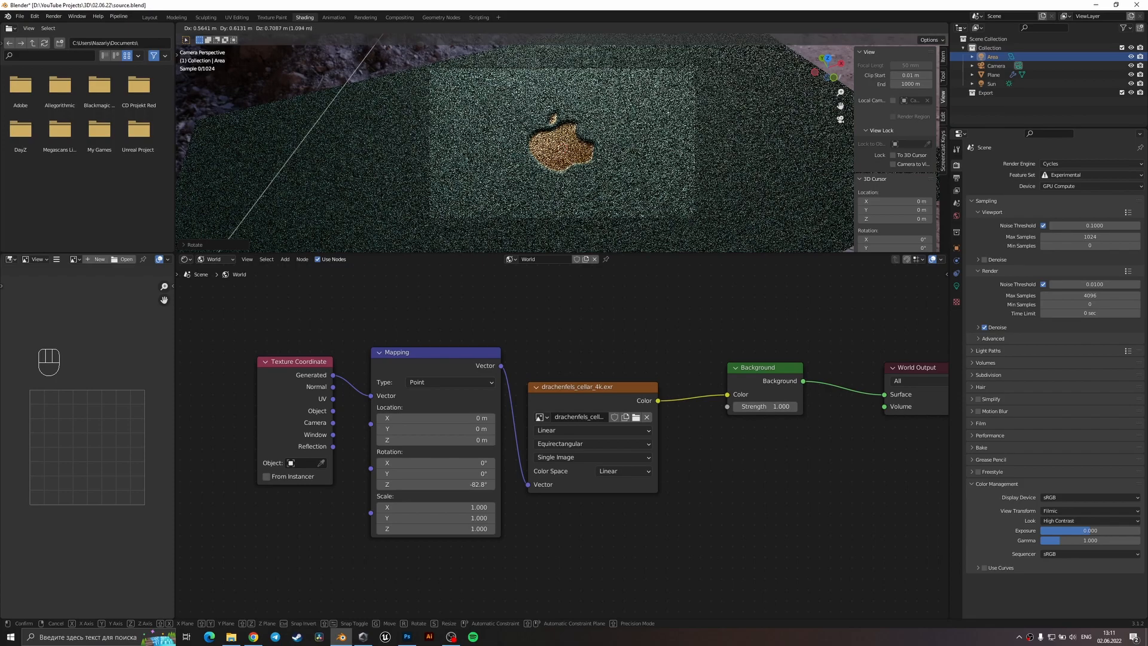
{"action": "left_click", "coordinate": [515, 92]}
{"action": "scroll", "coordinate": [610, 172], "scroll_direction": "up", "scroll_amount": 3}
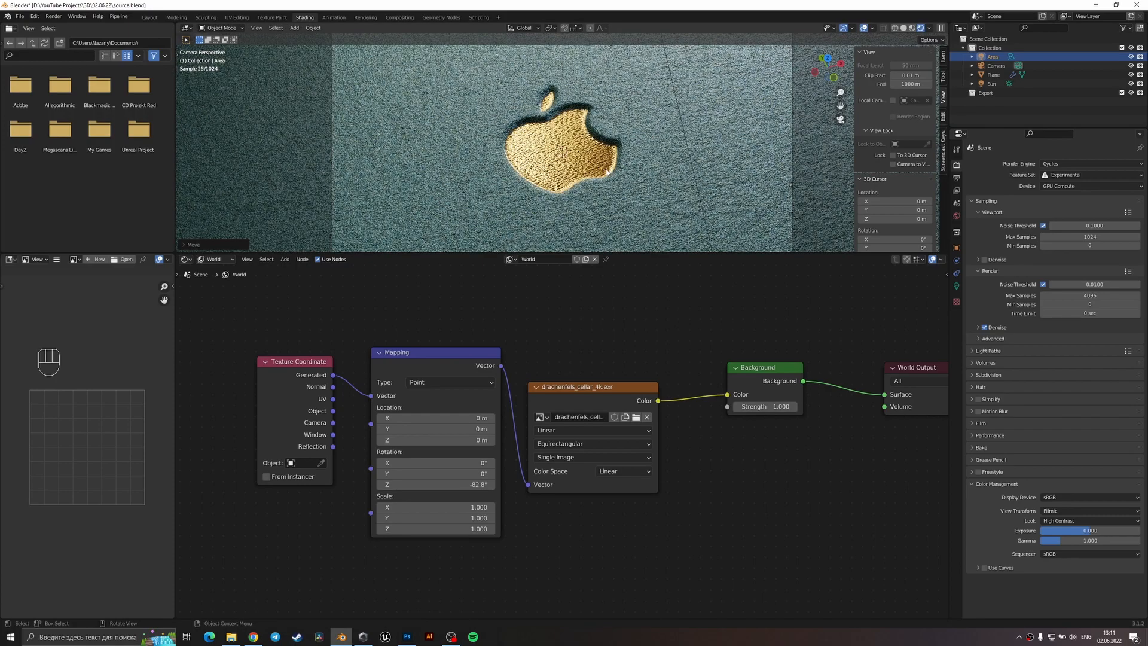
- Show the plane's object material nodes and try a Displacement scale of 0.02
{"action": "left_click", "coordinate": [226, 260]}
{"action": "left_click", "coordinate": [223, 271]}
{"action": "left_click", "coordinate": [454, 200]}
{"action": "middle_click_drag", "start_coordinate": [708, 387], "coordinate": [668, 514]}
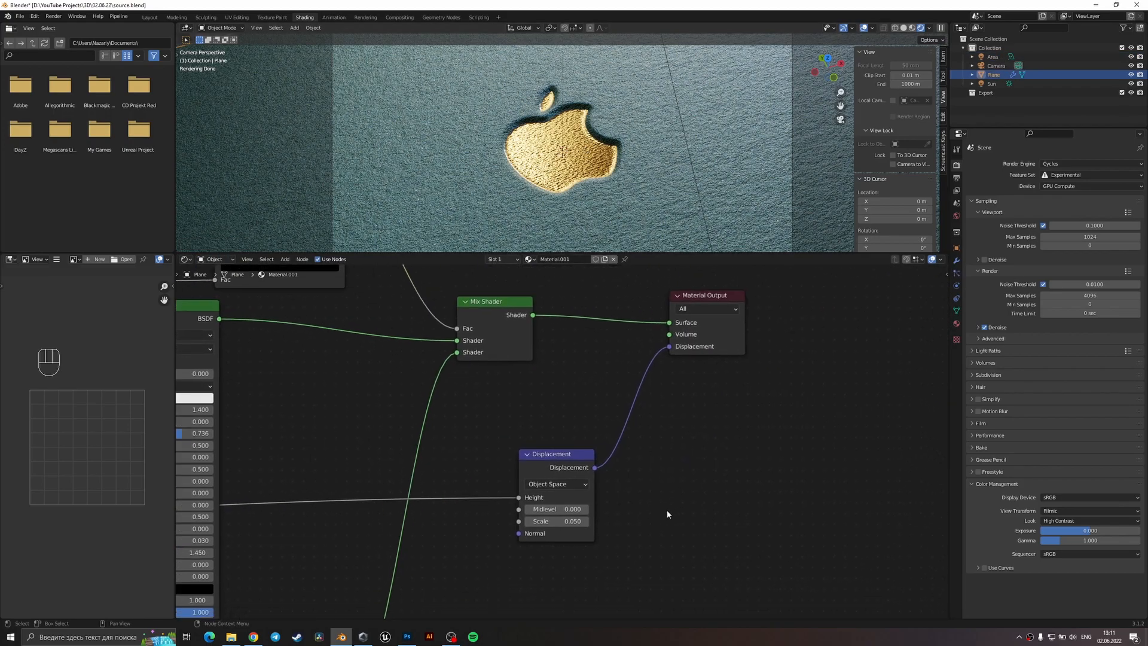
{"action": "left_click", "coordinate": [572, 524]}
{"action": "type", "text": "0.02"}
{"action": "key", "text": "Return"}
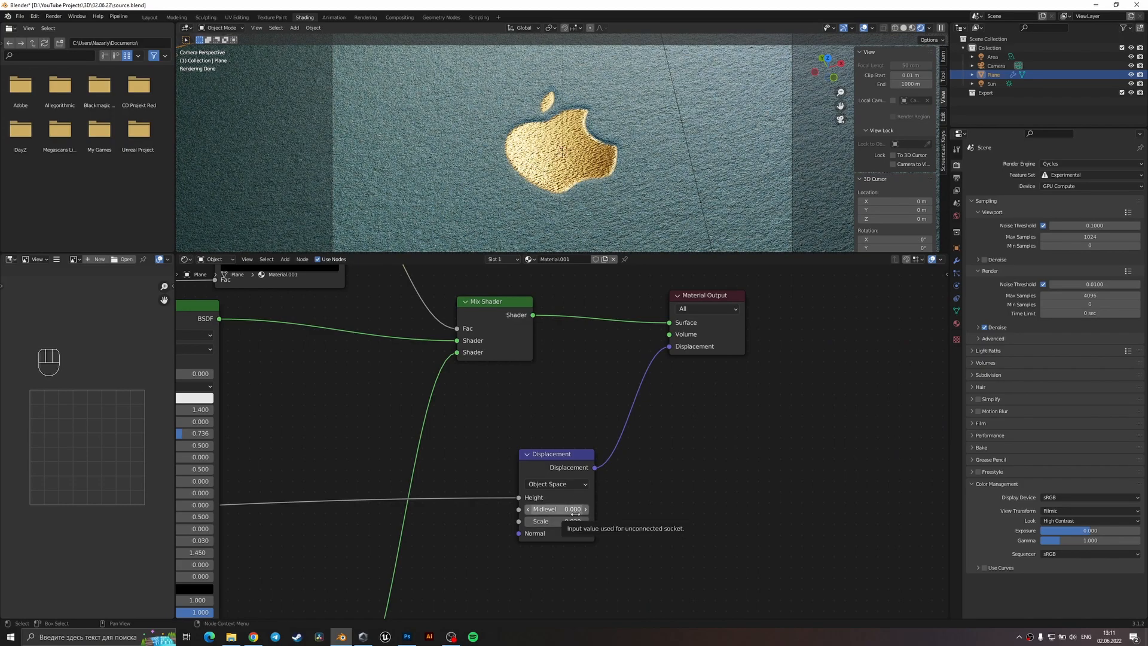
- Set the Displacement node's scale to 0.03 and save the file
{"action": "left_click", "coordinate": [573, 523]}
{"action": "type", "text": "0.03"}
{"action": "key", "text": "Return"}
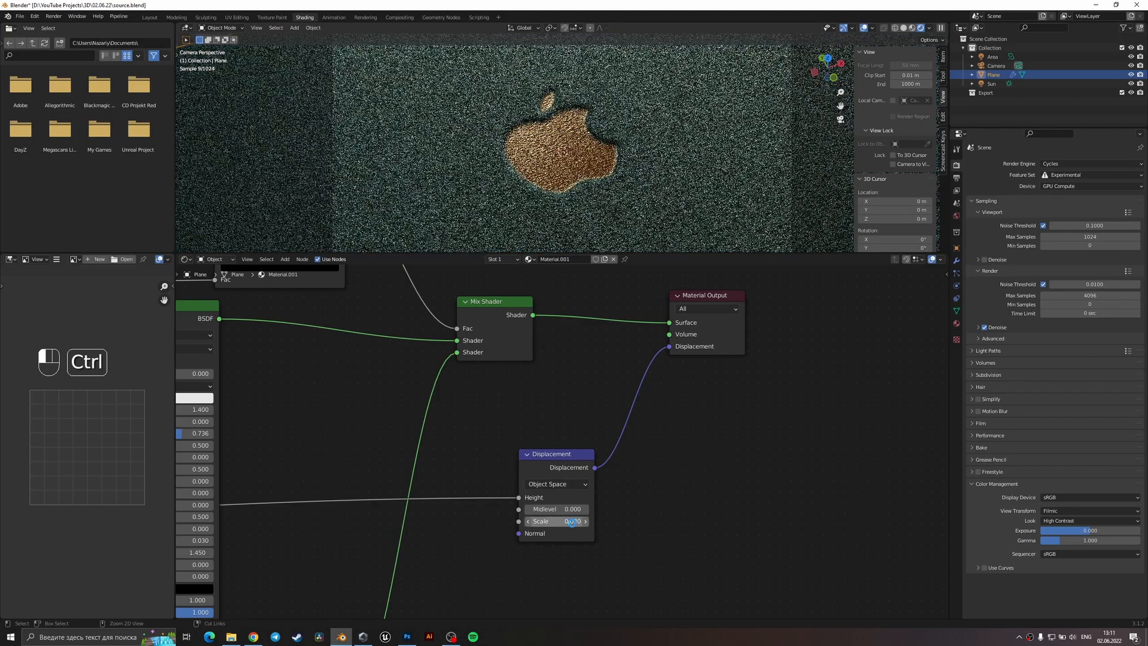
{"action": "key", "text": "ctrl+s"}
- Delete the Texture Coordinate and Mapping nodes feeding the gold material's Noise Texture, and save the file
{"action": "scroll", "coordinate": [566, 146], "scroll_direction": "up", "scroll_amount": 3}
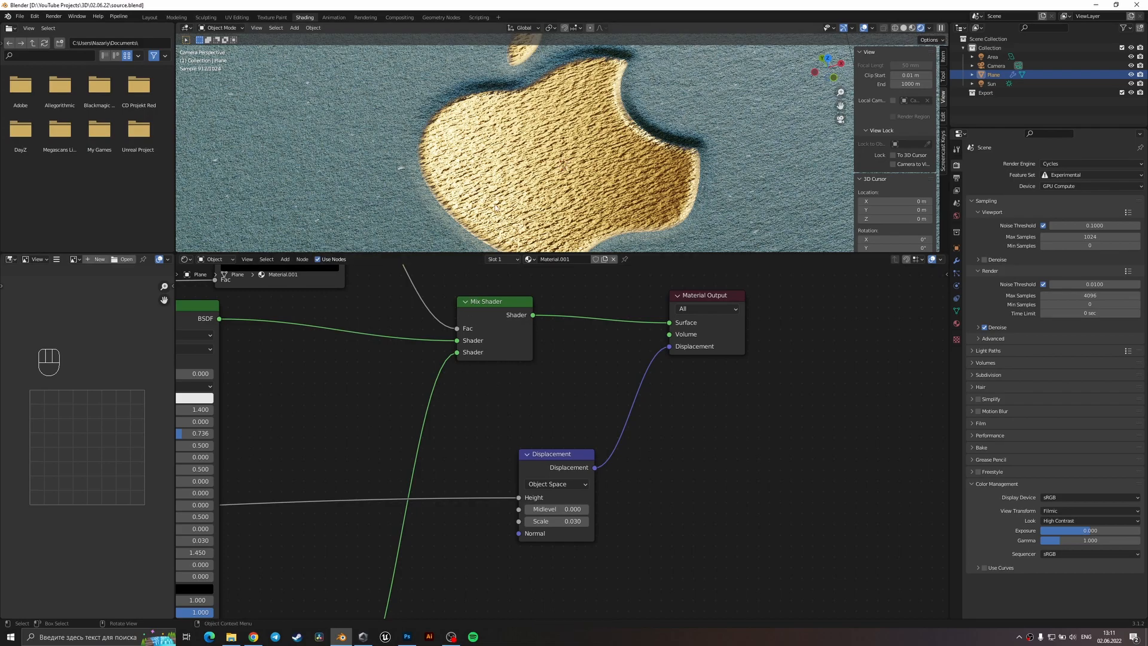
{"action": "middle_click_drag", "start_coordinate": [318, 458], "coordinate": [684, 396]}
{"action": "scroll", "coordinate": [652, 436], "scroll_direction": "down", "scroll_amount": 9}
{"action": "middle_click_drag", "start_coordinate": [644, 477], "coordinate": [642, 338]}
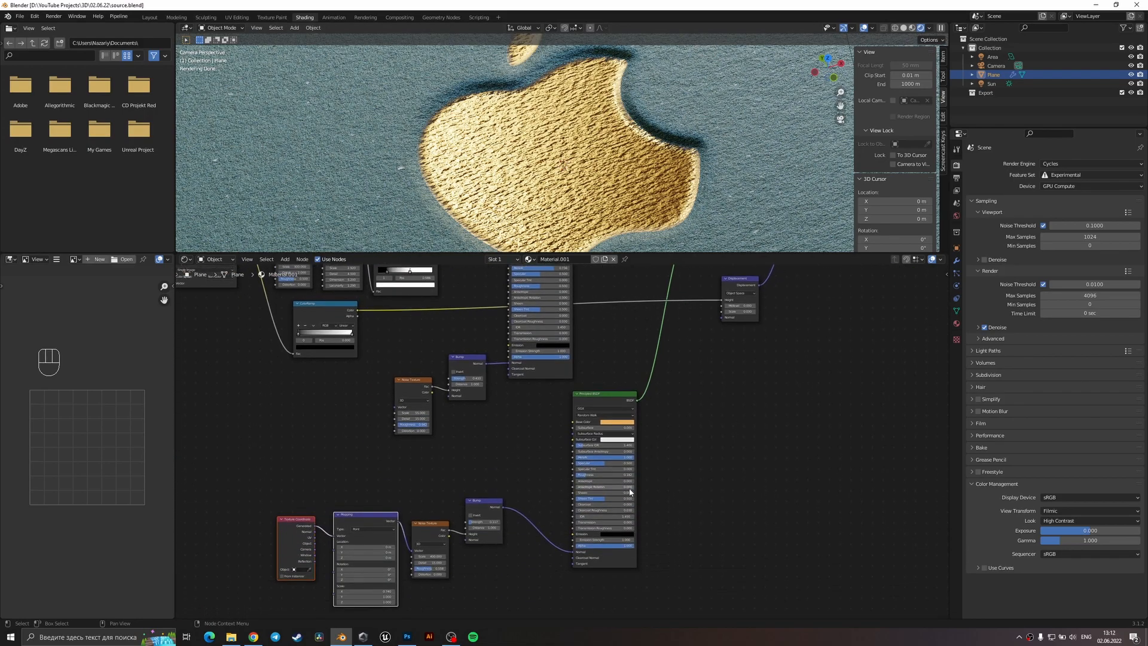
{"action": "middle_click_drag", "start_coordinate": [610, 502], "coordinate": [684, 351]}
{"action": "scroll", "coordinate": [557, 407], "scroll_direction": "up", "scroll_amount": 3}
{"action": "scroll", "coordinate": [557, 407], "scroll_direction": "up", "scroll_amount": 3}
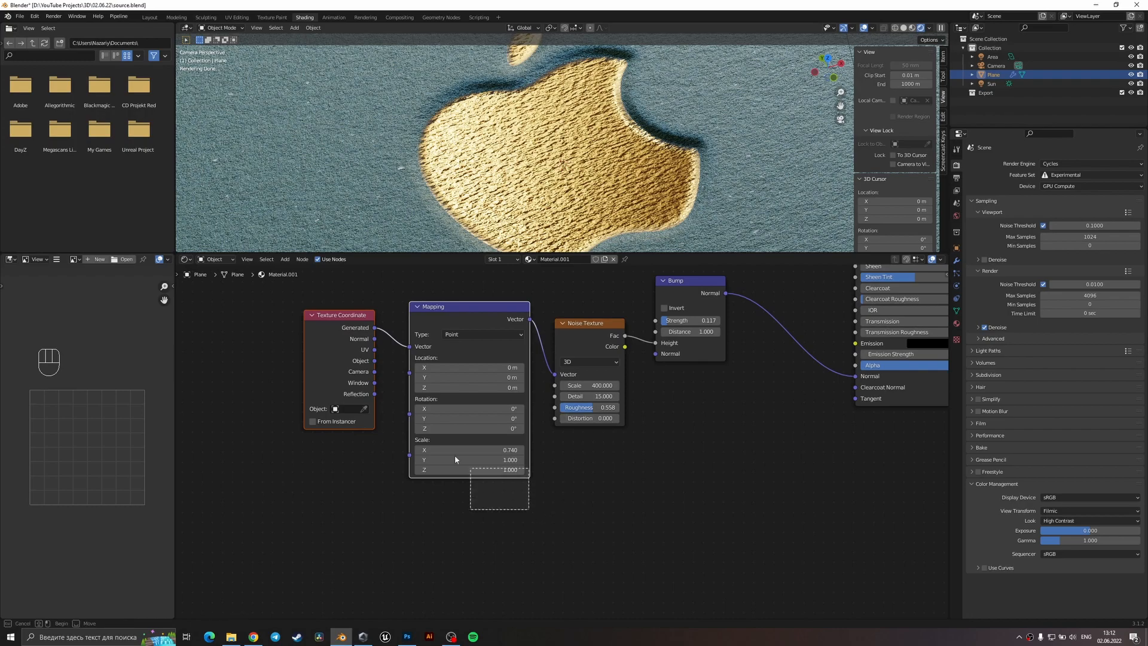
{"action": "key", "text": "Delete"}
{"action": "scroll", "coordinate": [583, 414], "scroll_direction": "up", "scroll_amount": 2}
{"action": "key", "text": "ctrl+s"}
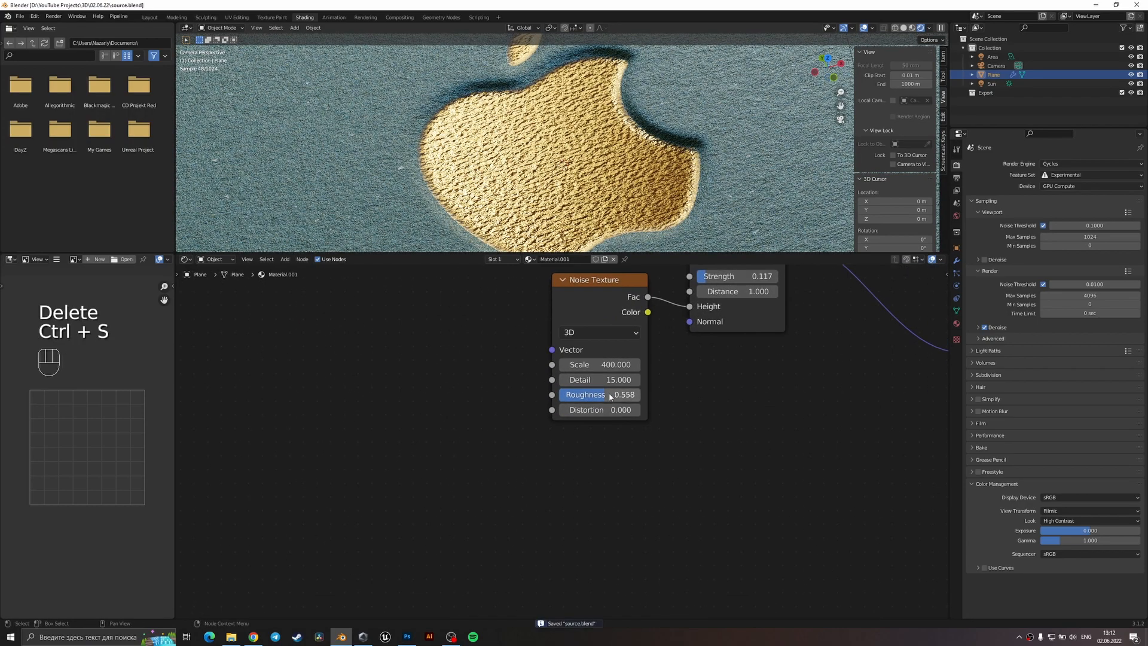
- Set the gold material's Noise Texture roughness to 1 and its scale to 2
{"action": "left_click_drag", "start_coordinate": [598, 413], "coordinate": [615, 413]}
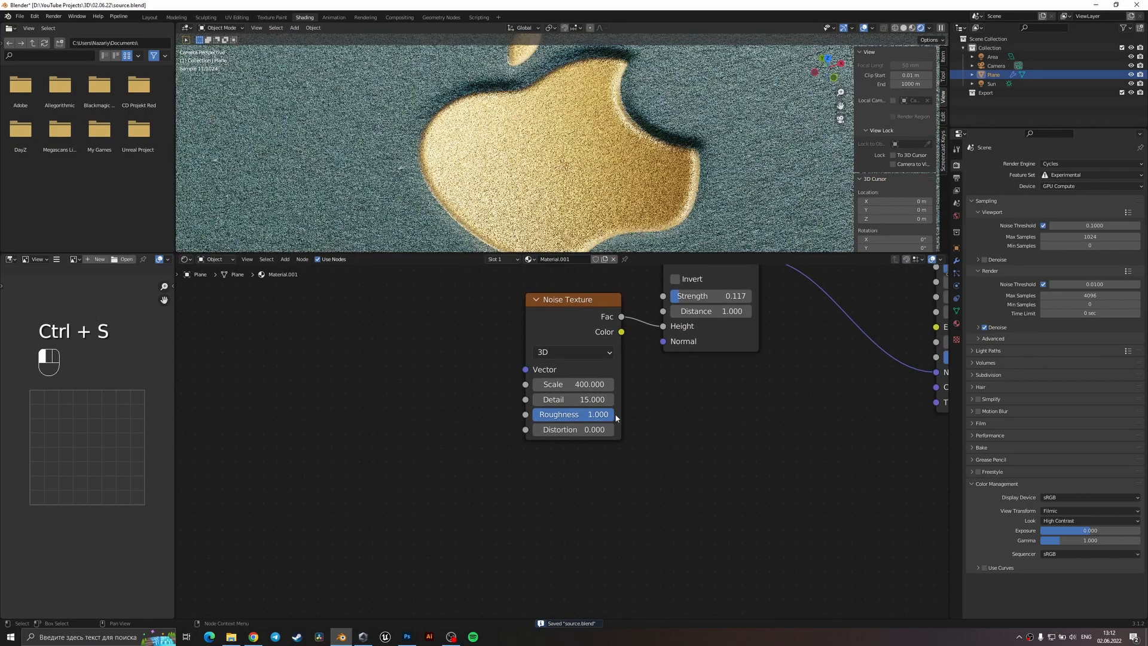
{"action": "middle_click_drag", "start_coordinate": [642, 348], "coordinate": [597, 401]}
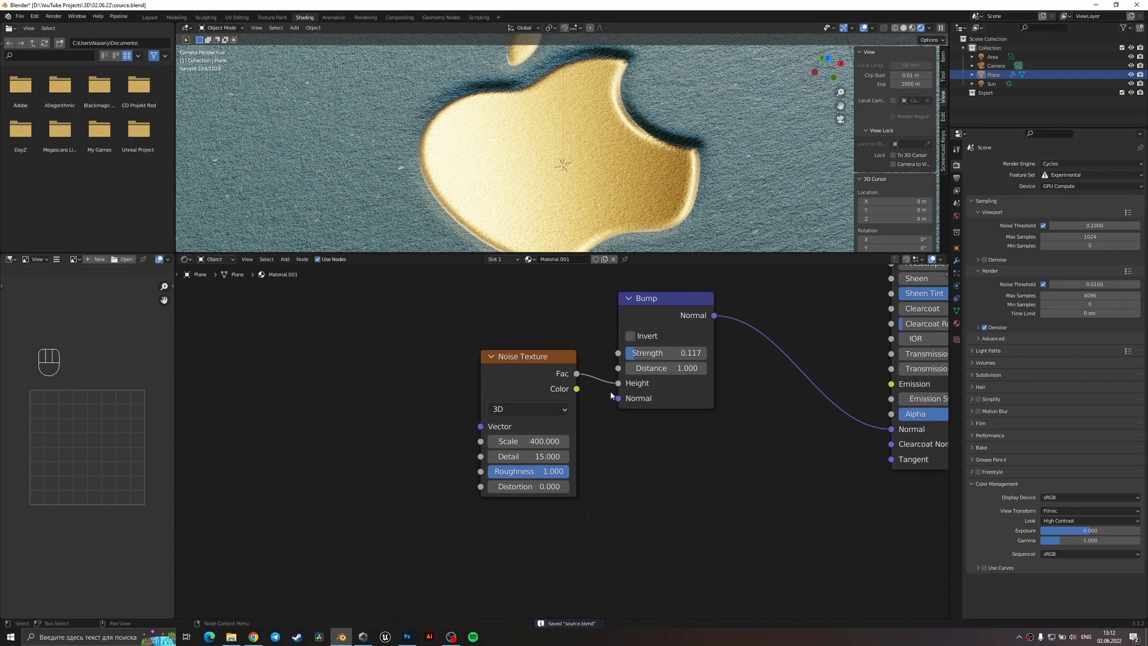
{"action": "left_click", "coordinate": [559, 441]}
{"action": "type", "text": "2"}
{"action": "key", "text": "Return"}
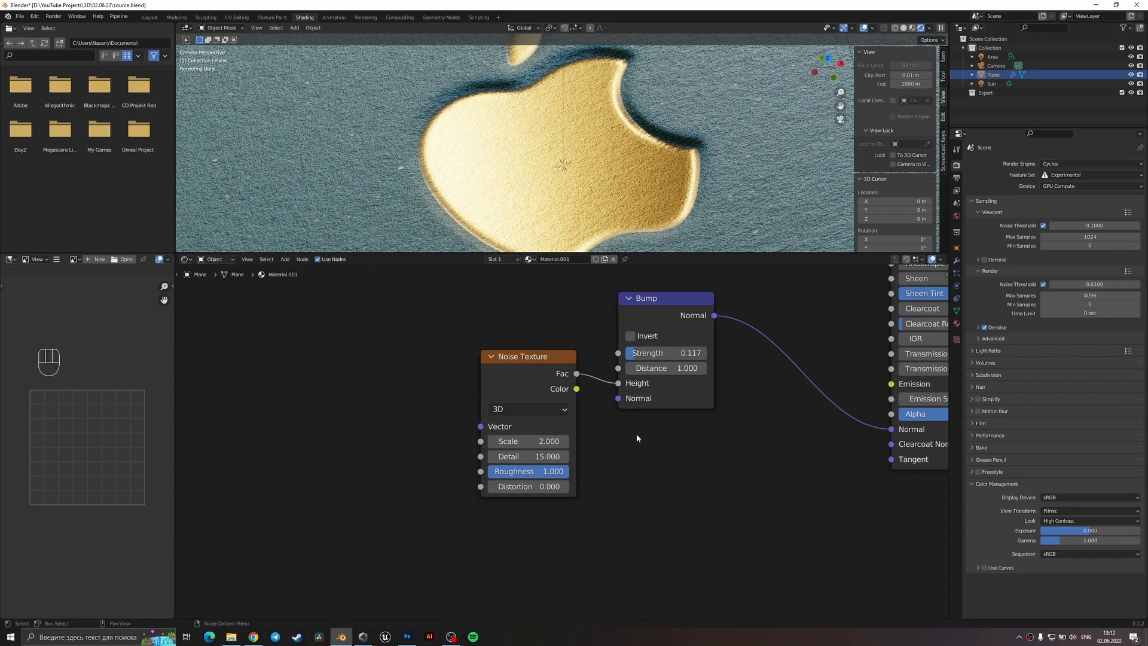
- Set the gold Noise Texture's roughness to 0.8 and settle the connected Bump strength at about 0.117
{"action": "left_click", "coordinate": [667, 353]}
{"action": "mouse_move", "coordinate": [666, 353]}
{"action": "left_mouse_down"}
{"action": "mouse_move", "coordinate": [682, 353]}
{"action": "mouse_move", "coordinate": [663, 353]}
{"action": "left_mouse_up"}
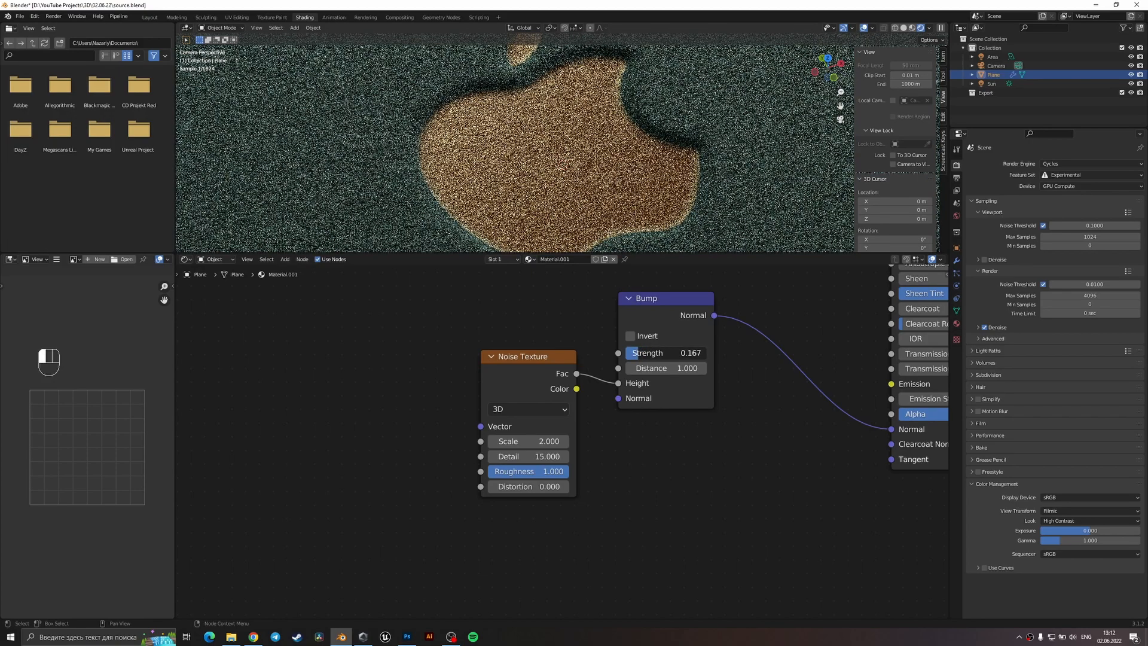
{"action": "left_click", "coordinate": [542, 471]}
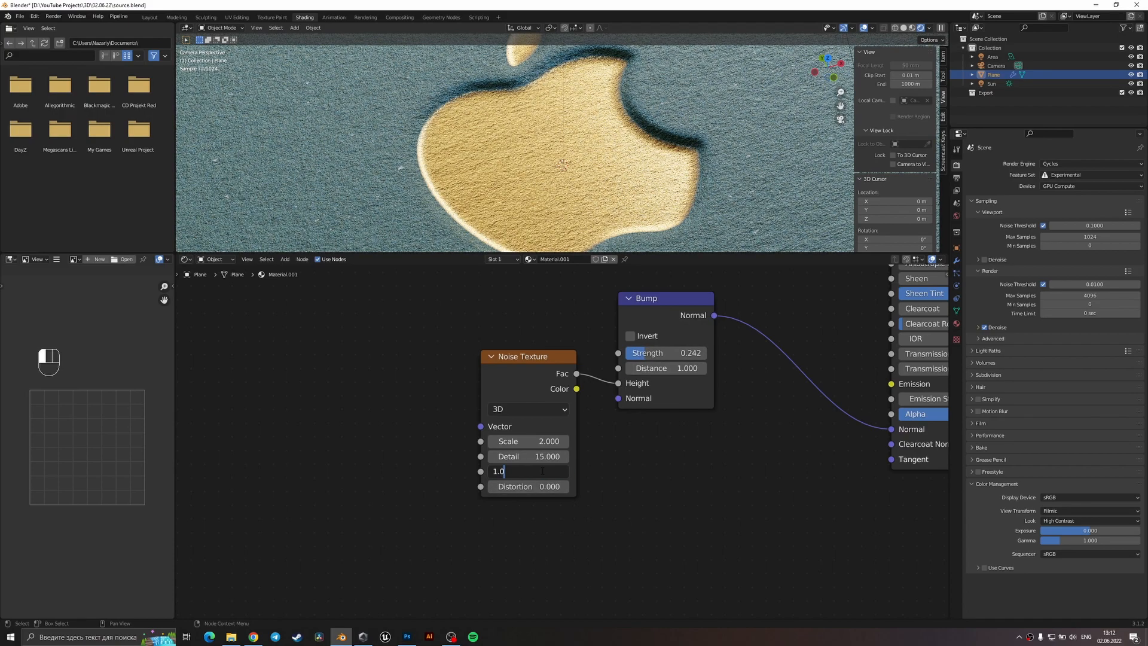
{"action": "key", "text": "Return"}
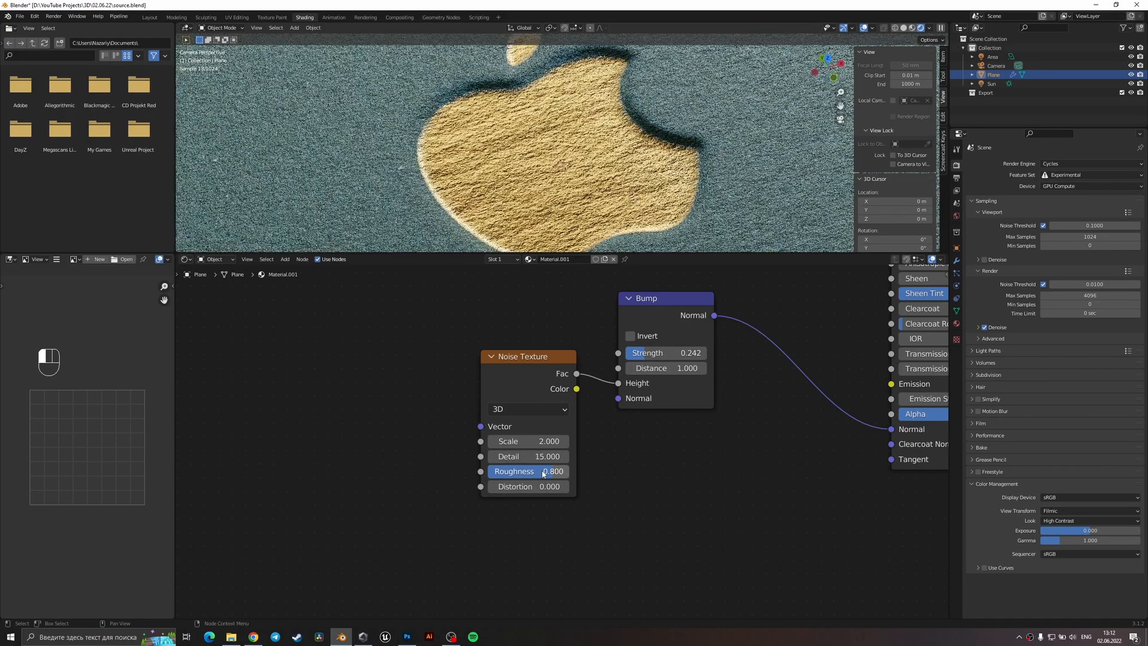
{"action": "left_click_drag", "start_coordinate": [667, 353], "coordinate": [653, 353]}
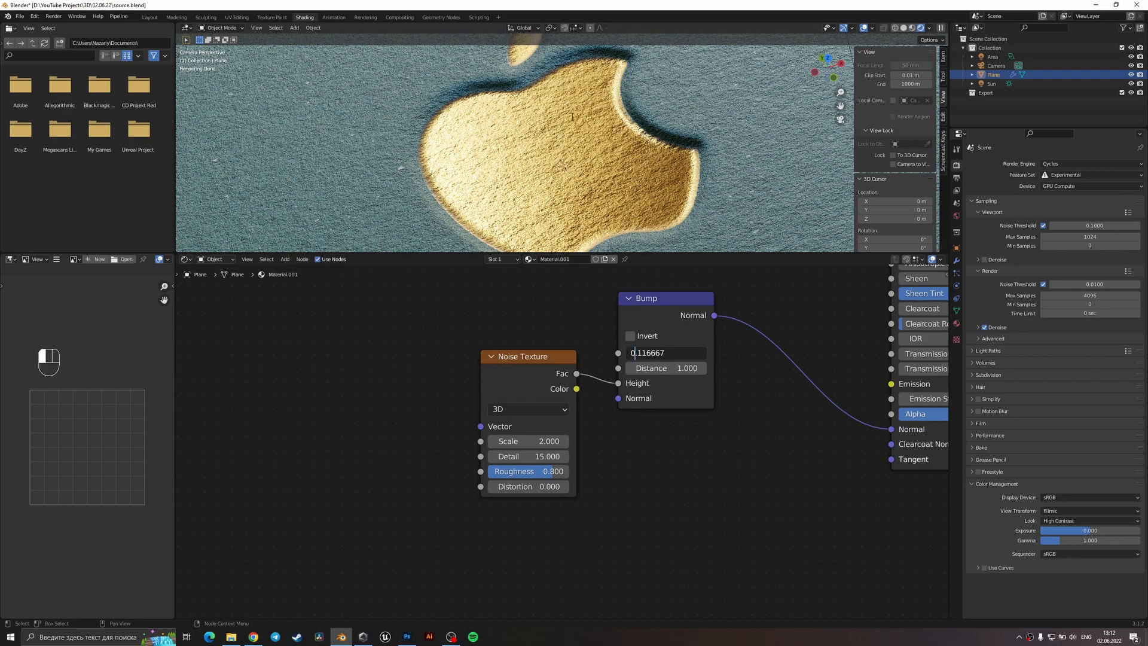
{"action": "key", "text": "Return"}
- Shift the base color of the gold logo's Principled BSDF to a more orange tone
{"action": "scroll", "coordinate": [572, 117], "scroll_direction": "down", "scroll_amount": 3}
{"action": "middle_click_drag", "start_coordinate": [769, 319], "coordinate": [432, 495]}
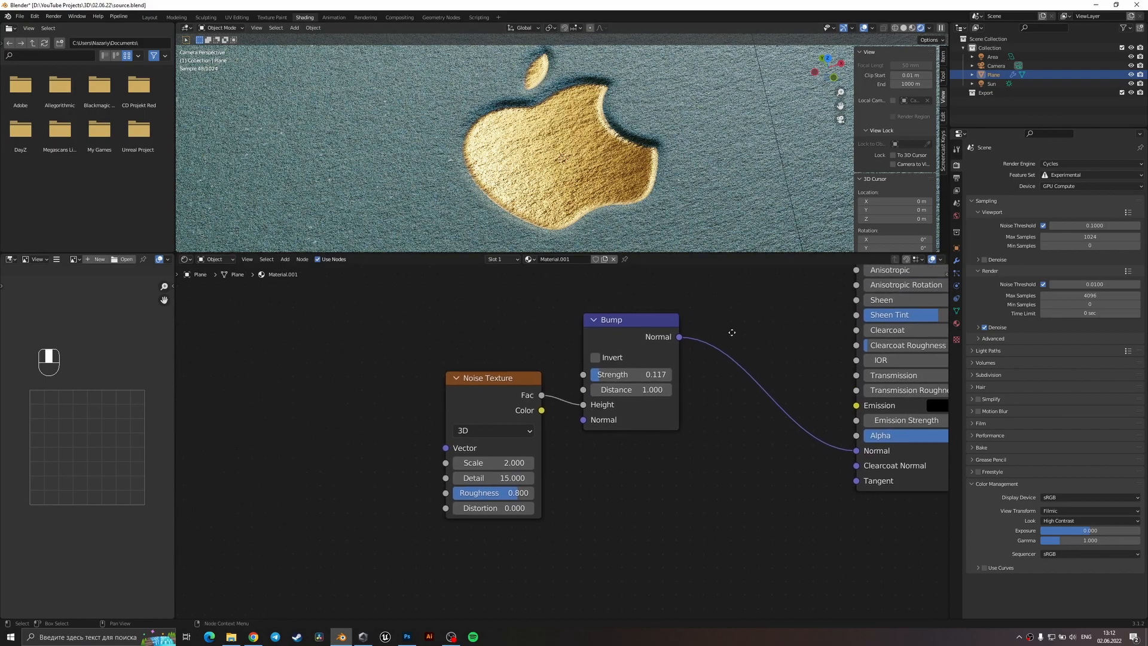
{"action": "scroll", "coordinate": [489, 429], "scroll_direction": "down", "scroll_amount": 3}
{"action": "middle_click_drag", "start_coordinate": [581, 344], "coordinate": [555, 433]}
{"action": "left_click", "coordinate": [622, 410]}
{"action": "left_click", "coordinate": [606, 309]}
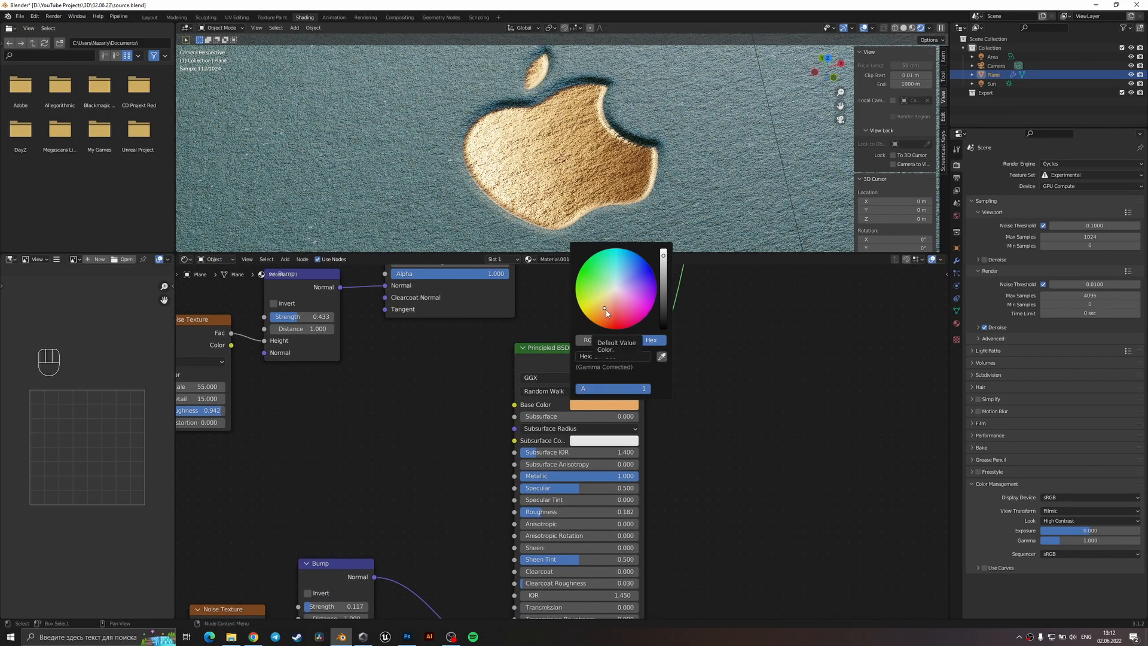
- Delete the sun light from the scene
{"action": "scroll", "coordinate": [641, 158], "scroll_direction": "down", "scroll_amount": 3}
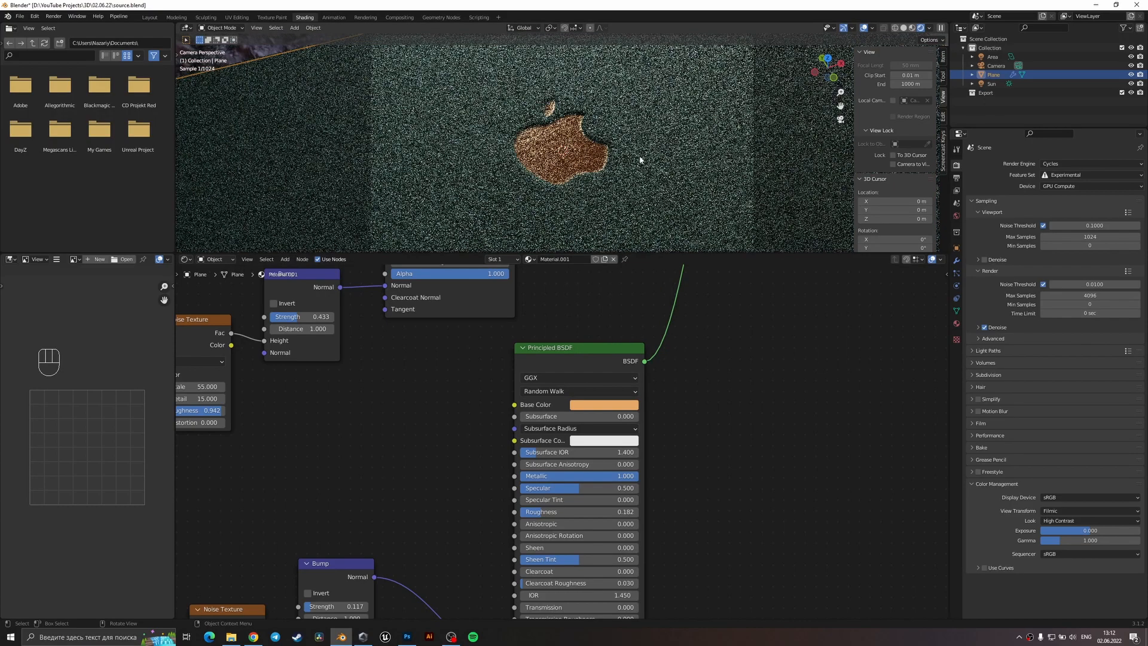
{"action": "scroll", "coordinate": [586, 97], "scroll_direction": "down", "scroll_amount": 2}
{"action": "left_click", "coordinate": [606, 72]}
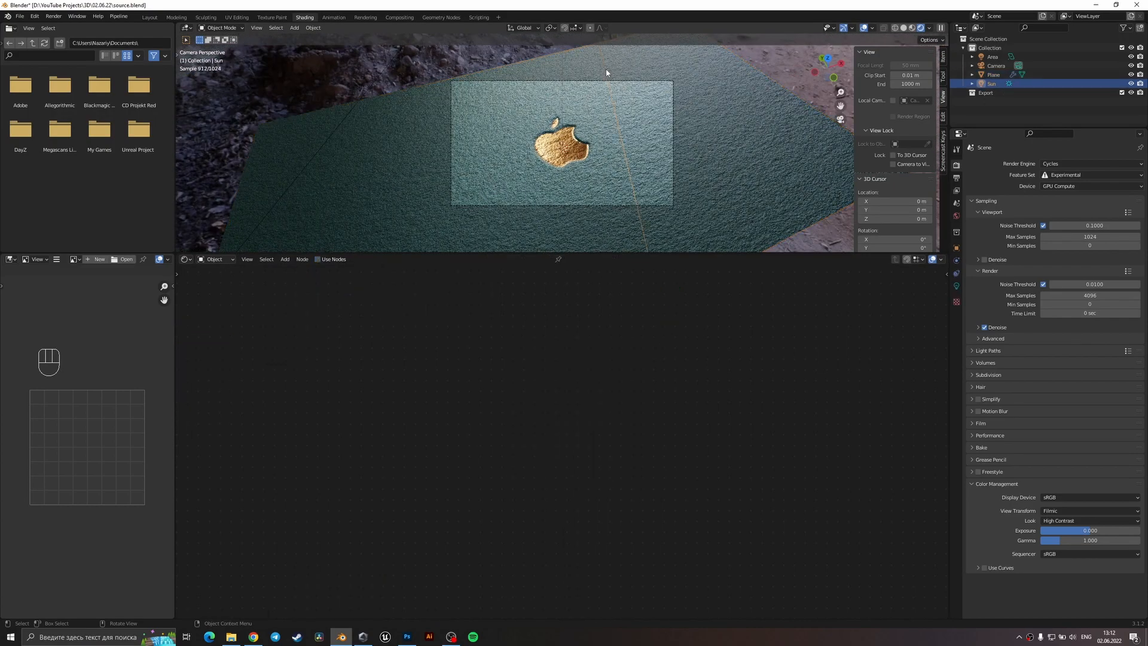
{"action": "key", "text": "g"}
{"action": "left_click", "coordinate": [636, 221]}
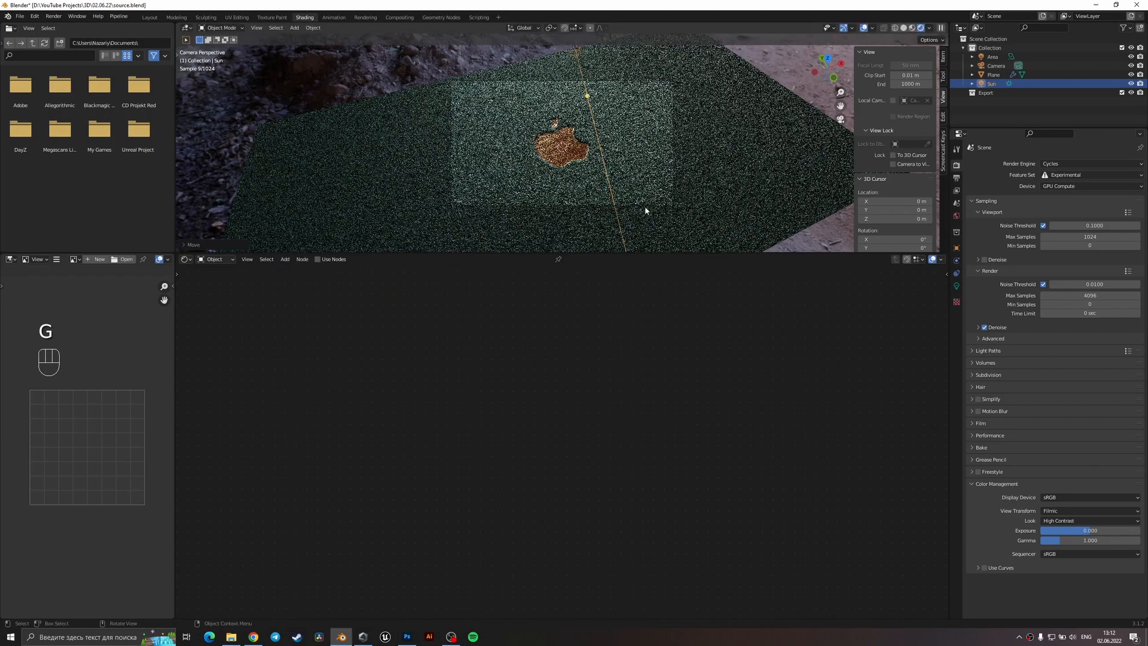
{"action": "key", "text": "Delete"}
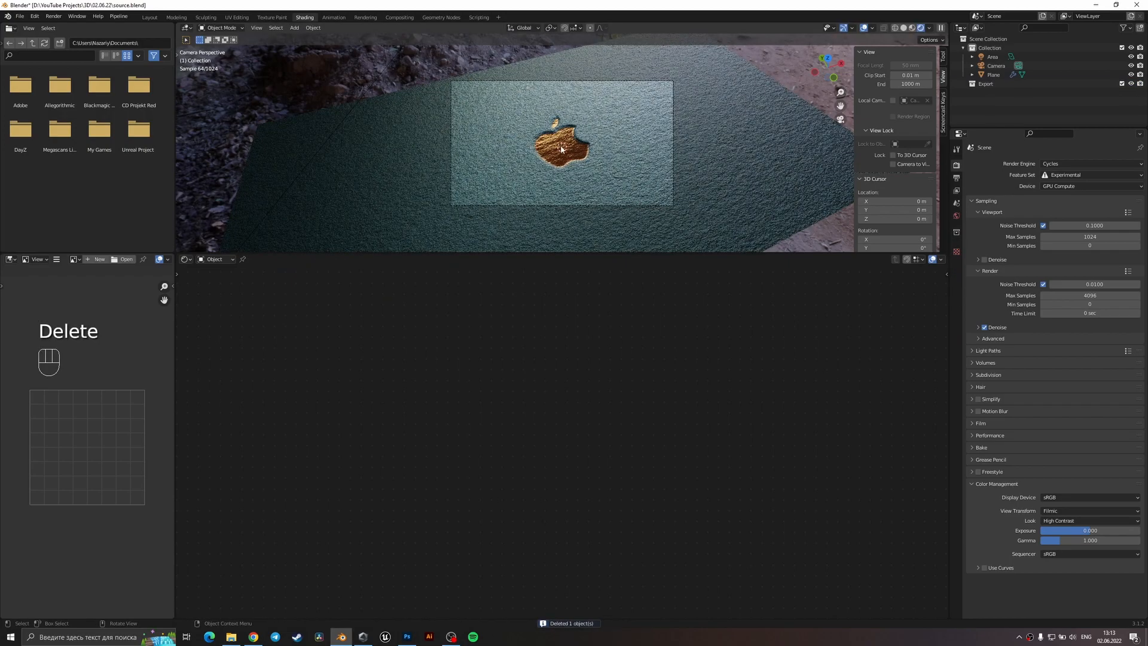
- Add a second area light, place it behind the logo and adjust its height along Z
{"action": "key", "text": "shift+a"}
{"action": "mouse_move", "coordinate": [541, 267]}
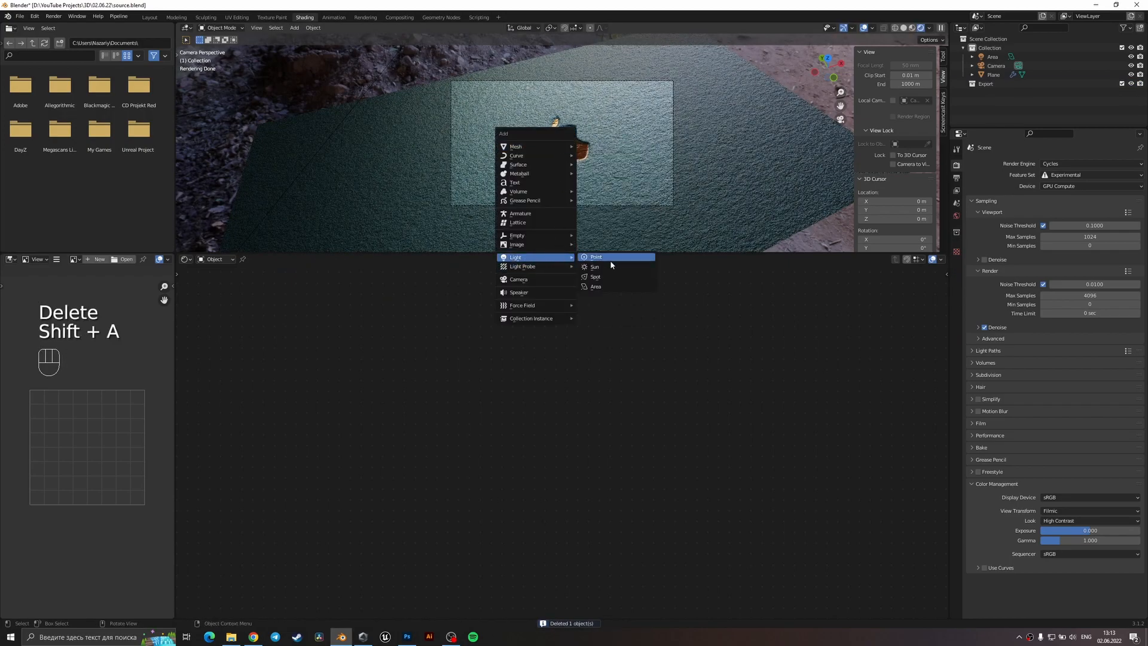
{"action": "left_click", "coordinate": [609, 286]}
{"action": "key", "text": "g"}
{"action": "left_click", "coordinate": [640, 99]}
{"action": "key", "text": "g"}
{"action": "key", "text": "z"}
{"action": "key", "text": "s"}
- Rotate the new area light -90° about X, and turn it about Z toward the logo
{"action": "key", "text": "r"}
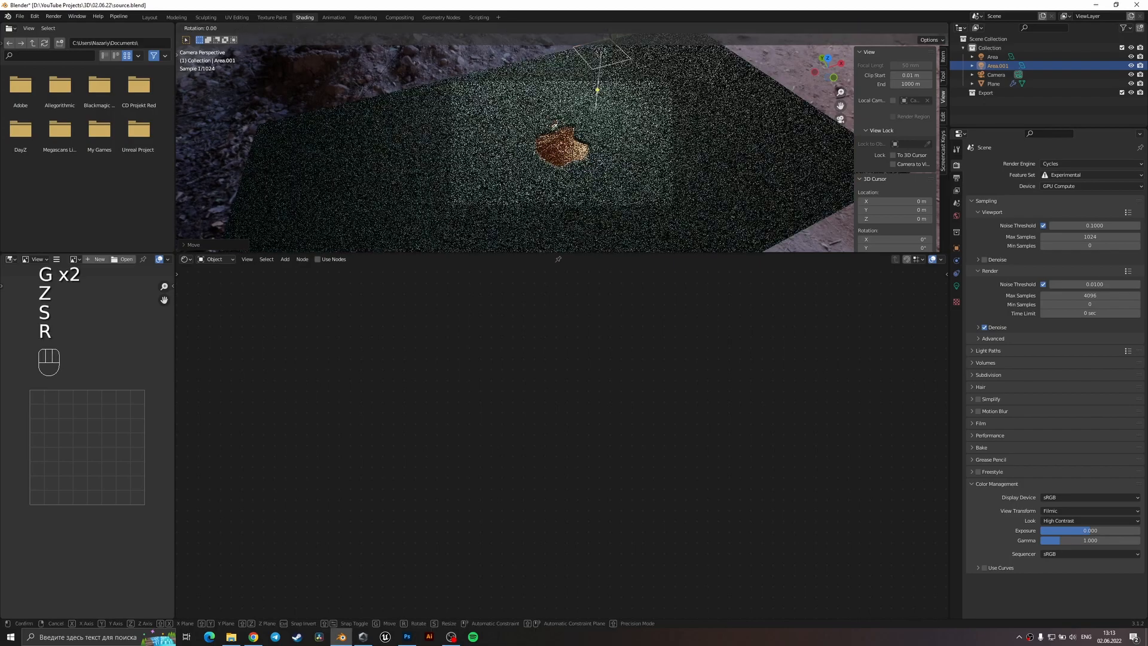
{"action": "key", "text": "x"}
{"action": "key", "text": "9"}
{"action": "key", "text": "0"}
{"action": "key", "text": "minus"}
{"action": "key", "text": "Return"}
{"action": "key", "text": "r"}
{"action": "key", "text": "z"}
{"action": "left_click", "coordinate": [634, 100]}
- Reposition the new area light and shift it along the Y axis
{"action": "key", "text": "g"}
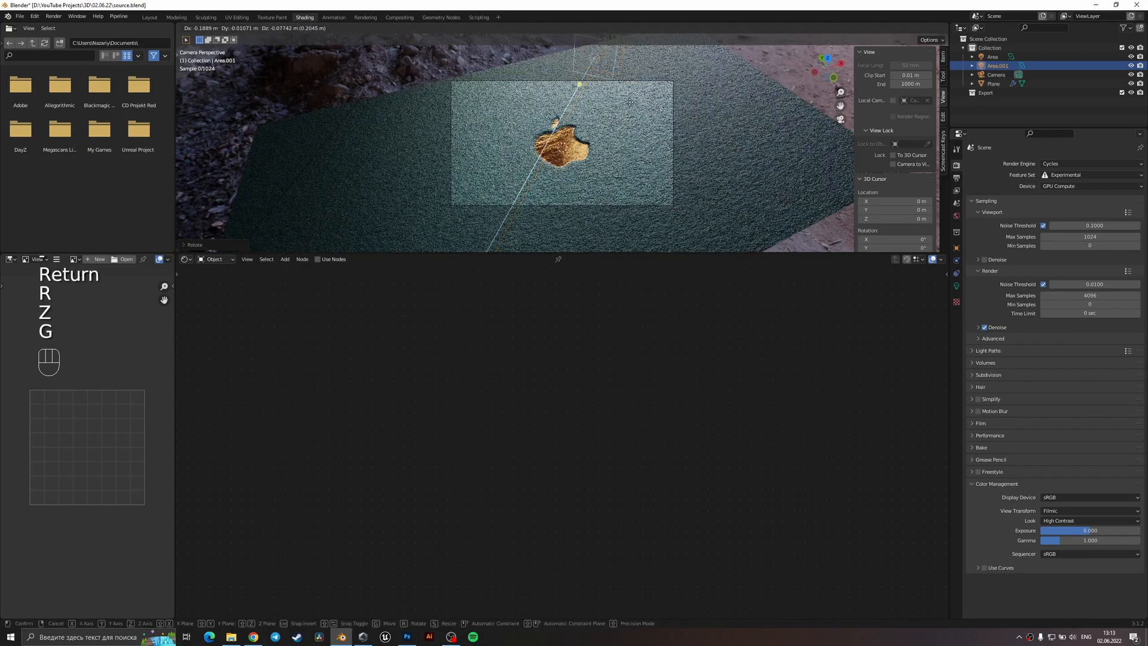
{"action": "key", "text": "g"}
{"action": "key", "text": "y"}
{"action": "left_click", "coordinate": [598, 64]}
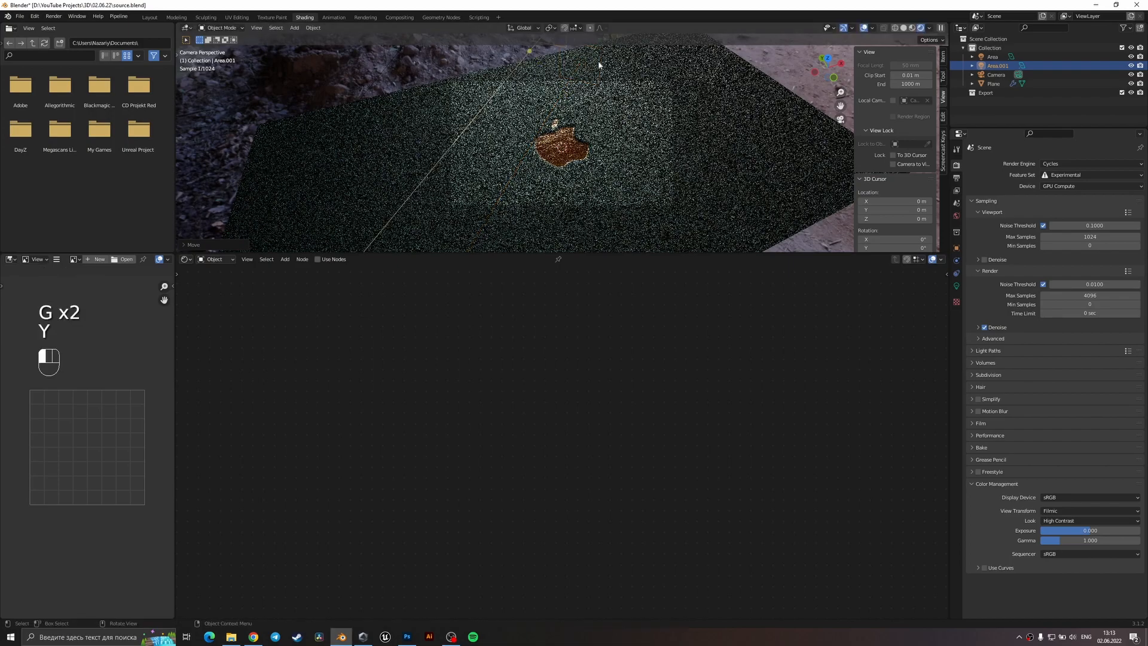
- Resize the new area light behind the logo and set its power to 100 W
{"action": "key", "text": "g"}
{"action": "key", "text": "s"}
{"action": "left_click", "coordinate": [953, 280]}
{"action": "left_click", "coordinate": [957, 286]}
{"action": "left_click", "coordinate": [1083, 223]}
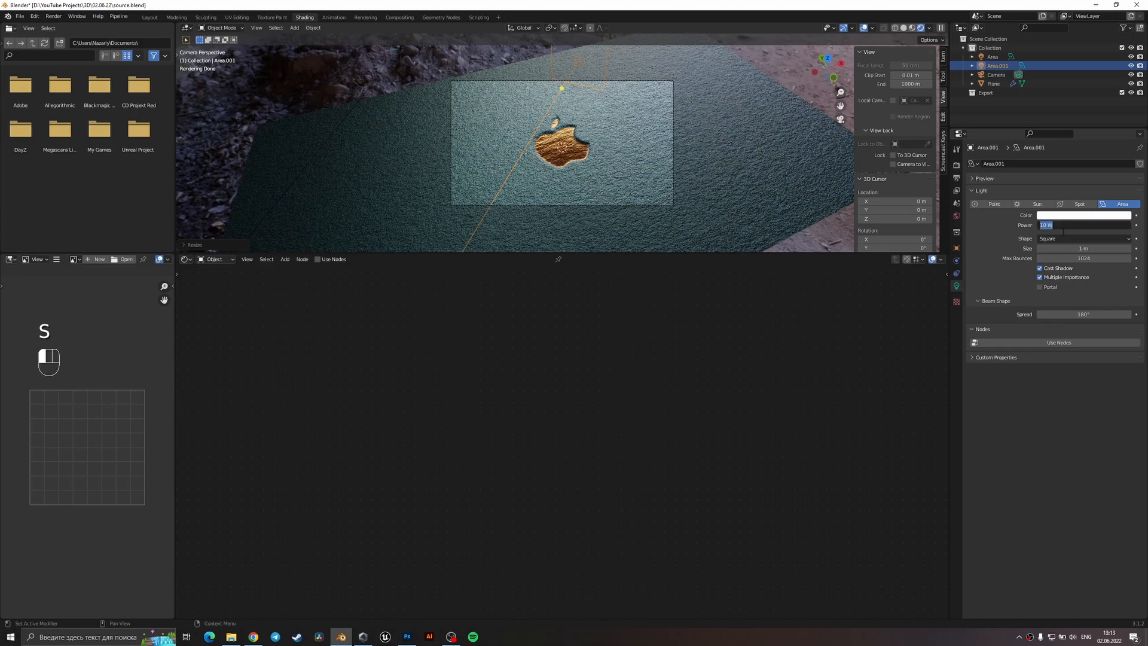
{"action": "type", "text": "100"}
{"action": "key", "text": "Return"}
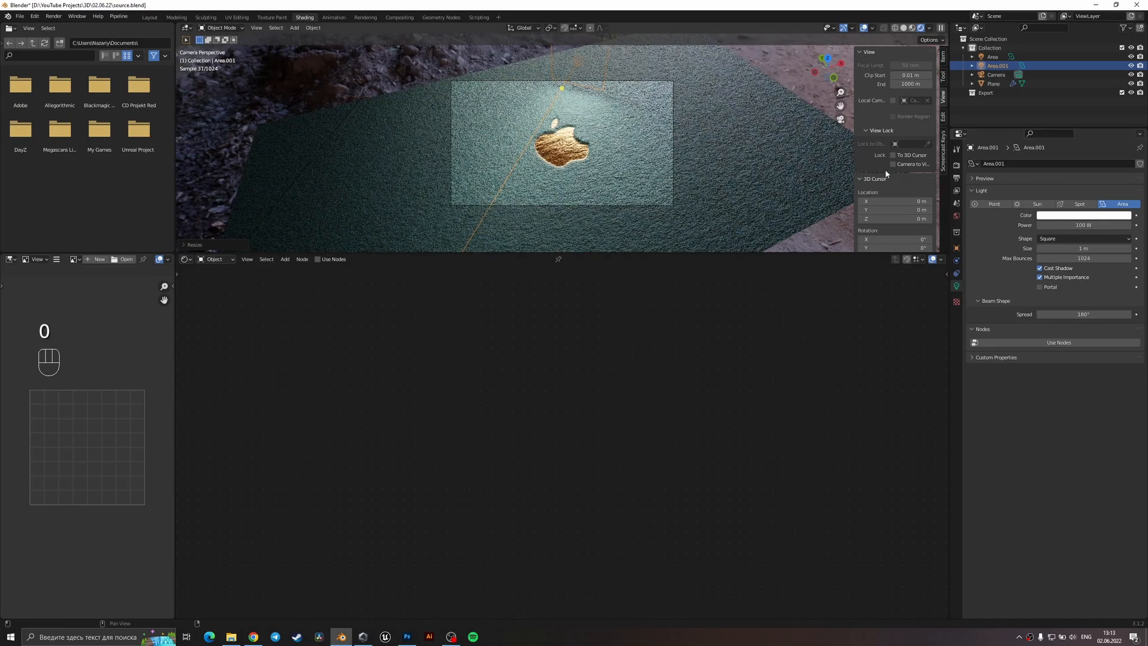
- Turn the new area light about Z, reposition it behind the logo and lower it along Z
{"action": "key", "text": "r"}
{"action": "key", "text": "z"}
{"action": "left_click", "coordinate": [625, 70]}
{"action": "key", "text": "g"}
{"action": "key", "text": "g"}
{"action": "key", "text": "z"}
{"action": "left_click", "coordinate": [619, 111]}
{"action": "key", "text": "g"}
{"action": "key", "text": "z"}
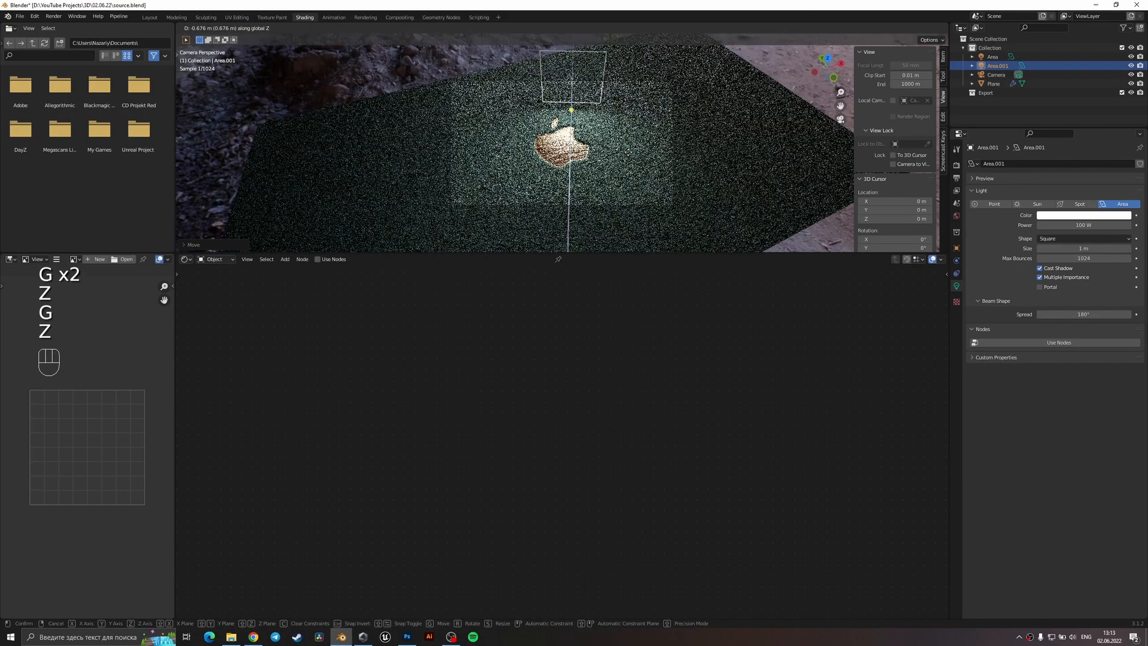
{"action": "left_click", "coordinate": [627, 154]}
- Enlarge the new area light and shift it slightly along the Y axis
{"action": "key", "text": "s"}
{"action": "left_click", "coordinate": [671, 119]}
{"action": "key", "text": "g"}
{"action": "key", "text": "y"}
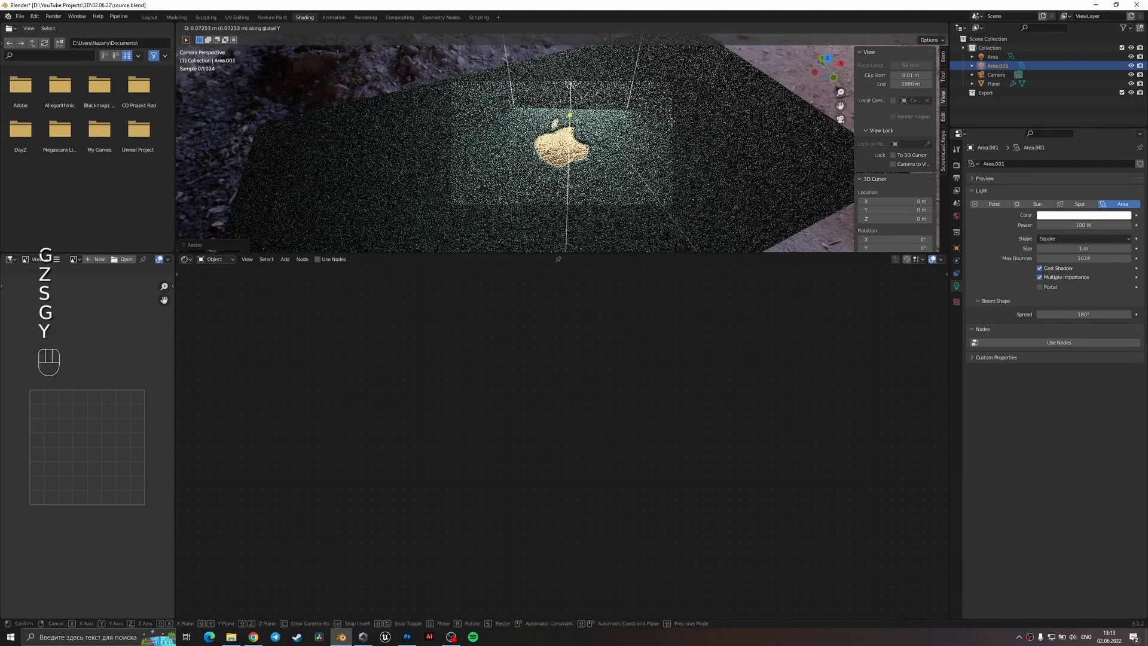
{"action": "left_click", "coordinate": [672, 122]}
- Turn the new area light about Z, rescale and reposition it, and raise it about 1.07 m along Z
{"action": "key", "text": "g"}
{"action": "key", "text": "r"}
{"action": "key", "text": "z"}
{"action": "key", "text": "s"}
{"action": "key", "text": "g"}
{"action": "left_click", "coordinate": [759, 120]}
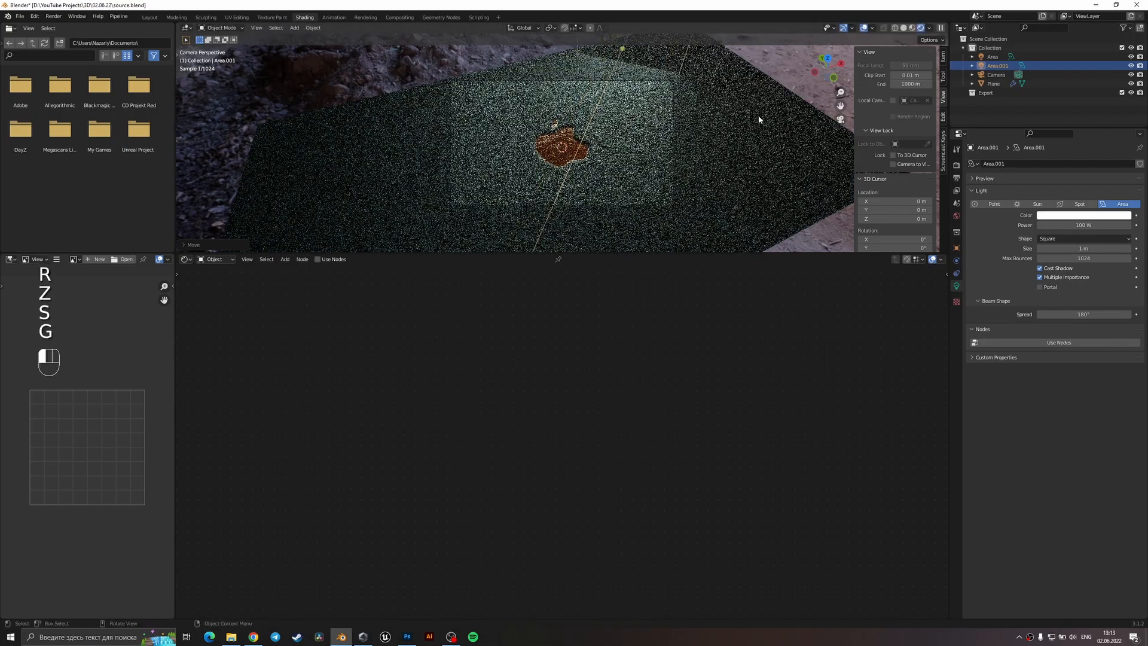
{"action": "key", "text": "g"}
{"action": "key", "text": "z"}
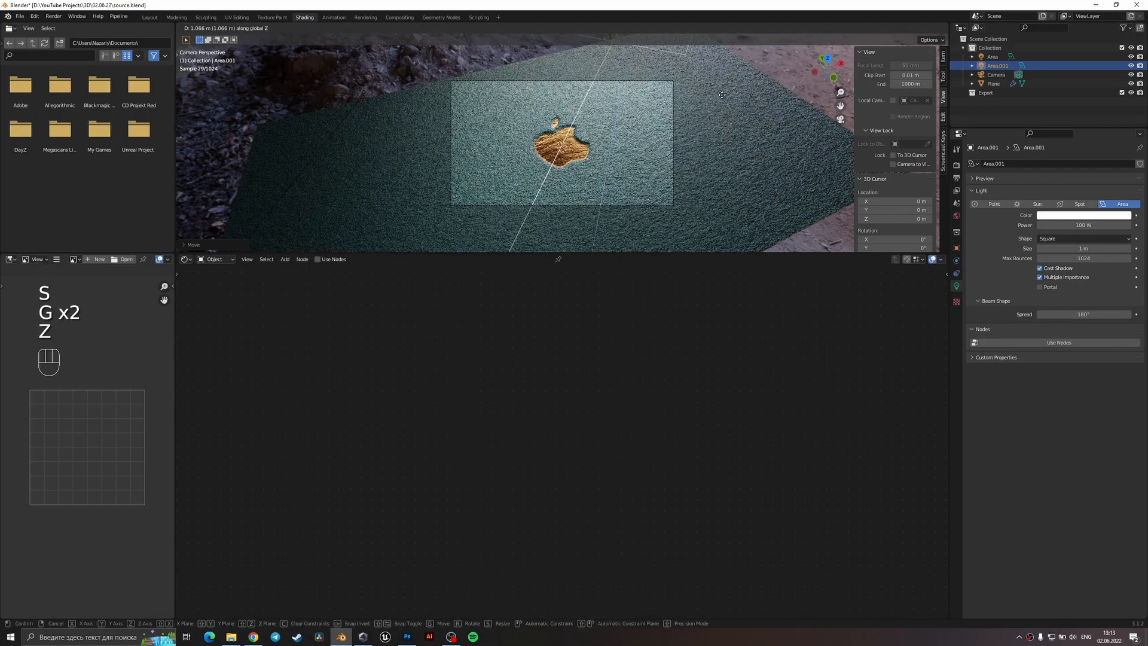
{"action": "left_click", "coordinate": [722, 82]}
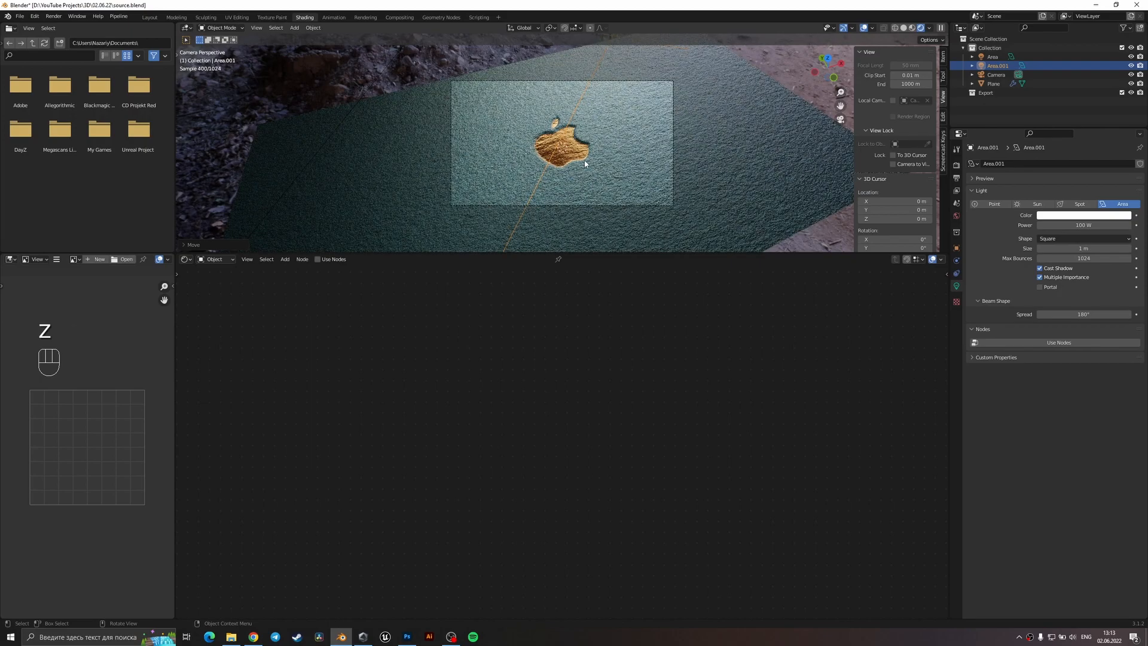
- Select the plane and change the gold logo shader's Base Color to the brighter, paler tone FFBD92
{"action": "left_click", "coordinate": [584, 163]}
{"action": "left_click", "coordinate": [610, 409]}
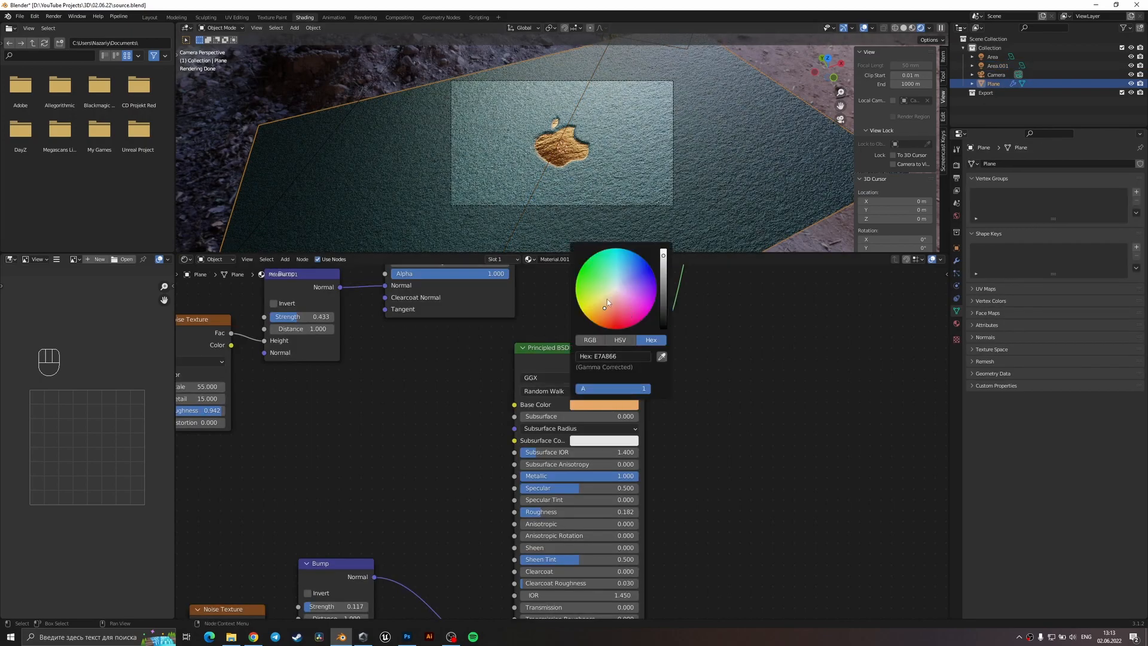
{"action": "left_click_drag", "start_coordinate": [665, 257], "coordinate": [665, 247]}
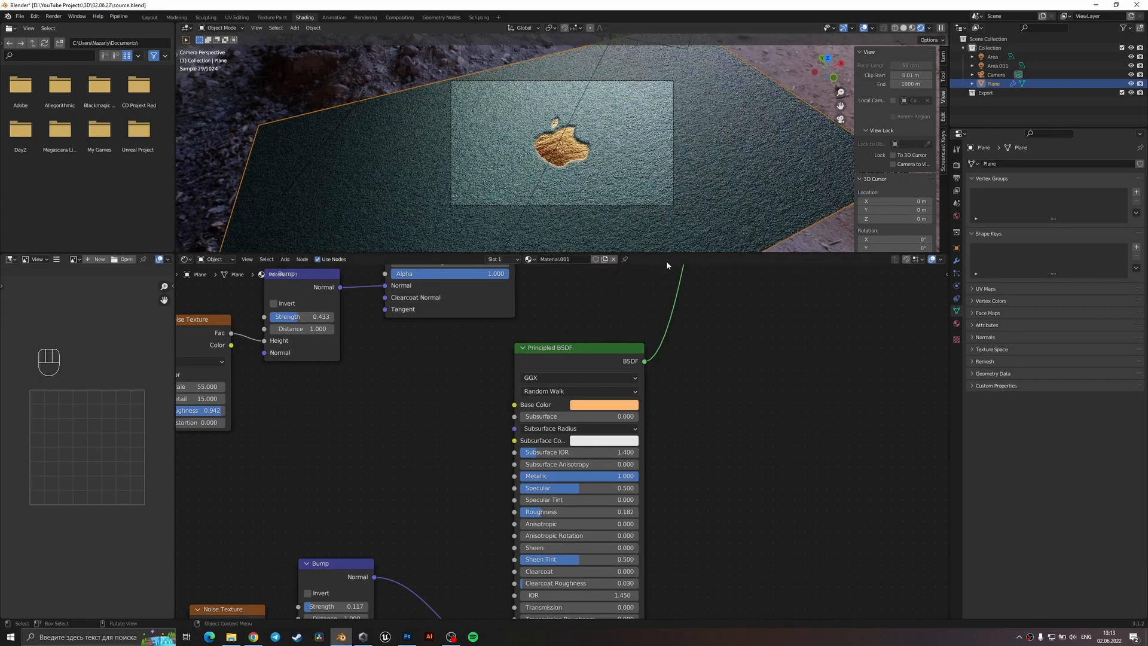
{"action": "scroll", "coordinate": [616, 144], "scroll_direction": "up", "scroll_amount": 4}
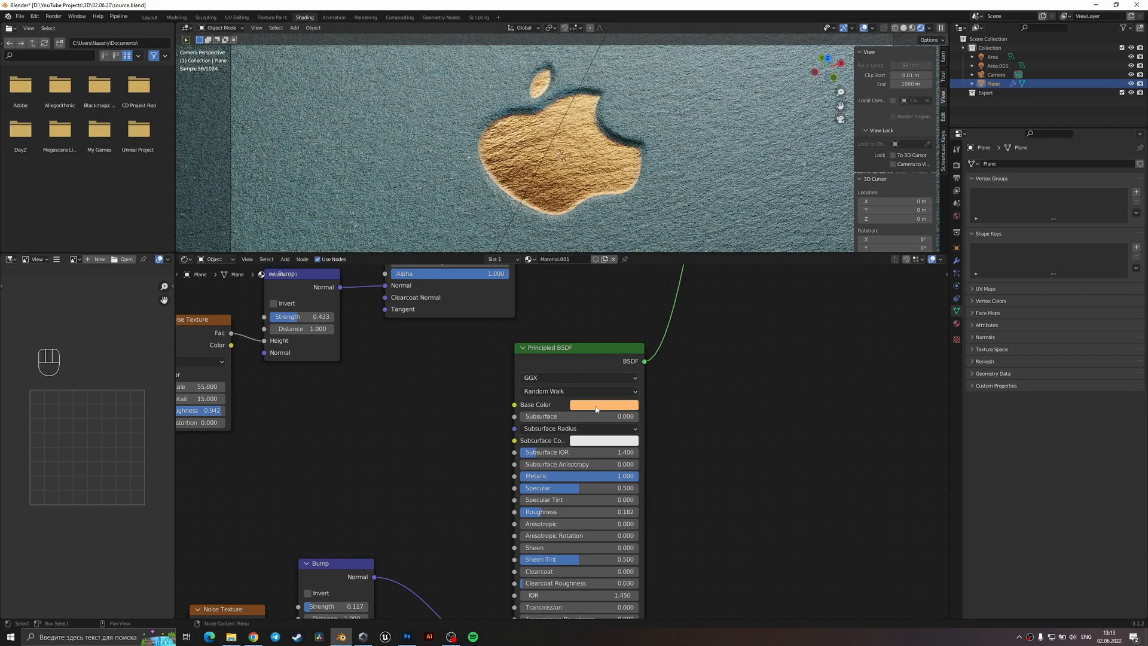
{"action": "left_click", "coordinate": [603, 407]}
{"action": "left_click_drag", "start_coordinate": [603, 310], "coordinate": [608, 307]}
- Set the Roughness of the Noise Texture feeding the logo shader's Bump to 0.6
{"action": "middle_click_drag", "start_coordinate": [626, 573], "coordinate": [816, 343]}
{"action": "scroll", "coordinate": [582, 438], "scroll_direction": "up", "scroll_amount": 4}
{"action": "middle_click_drag", "start_coordinate": [583, 431], "coordinate": [710, 441]}
{"action": "scroll", "coordinate": [555, 481], "scroll_direction": "up", "scroll_amount": 1}
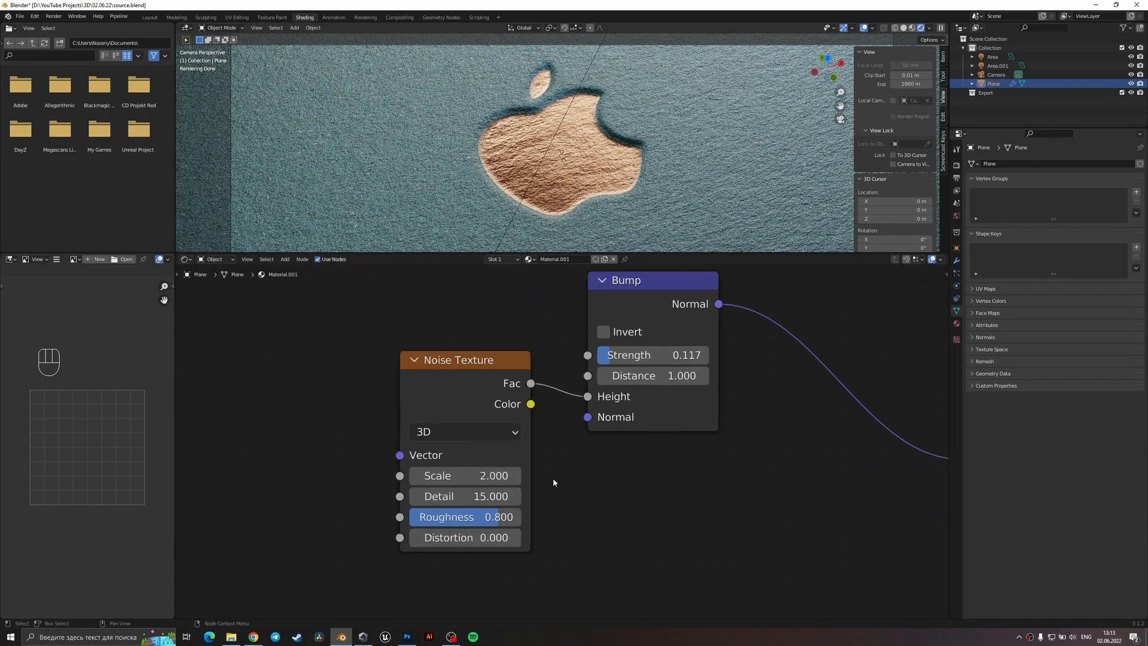
{"action": "double_click", "coordinate": [502, 517]}
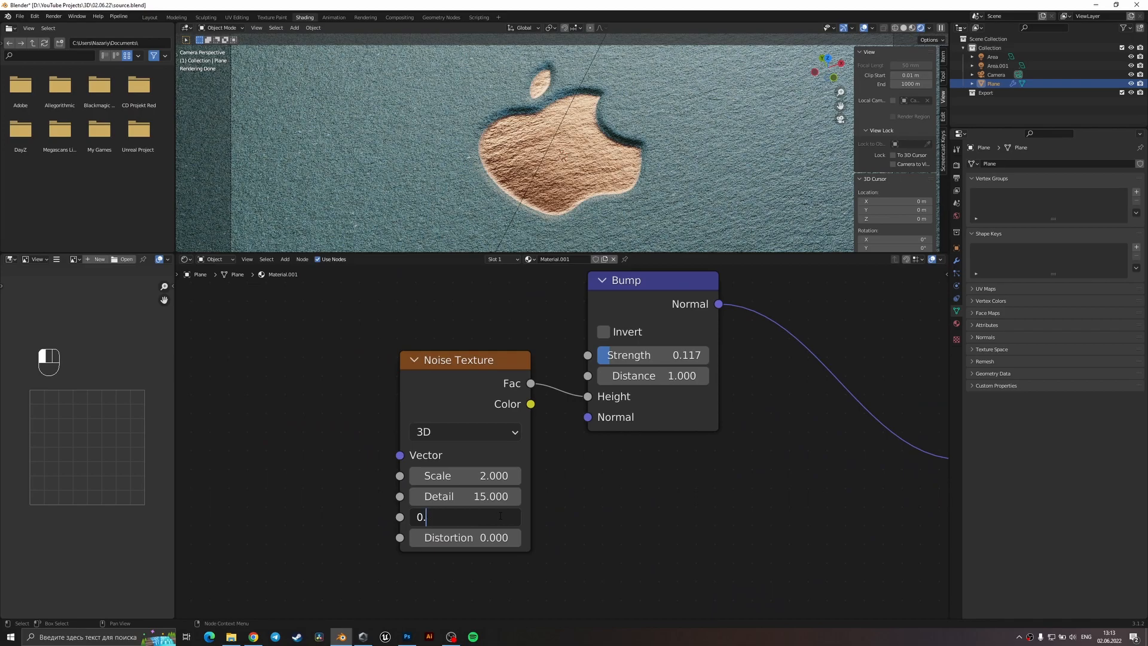
{"action": "type", "text": "6"}
{"action": "key", "text": "Return"}
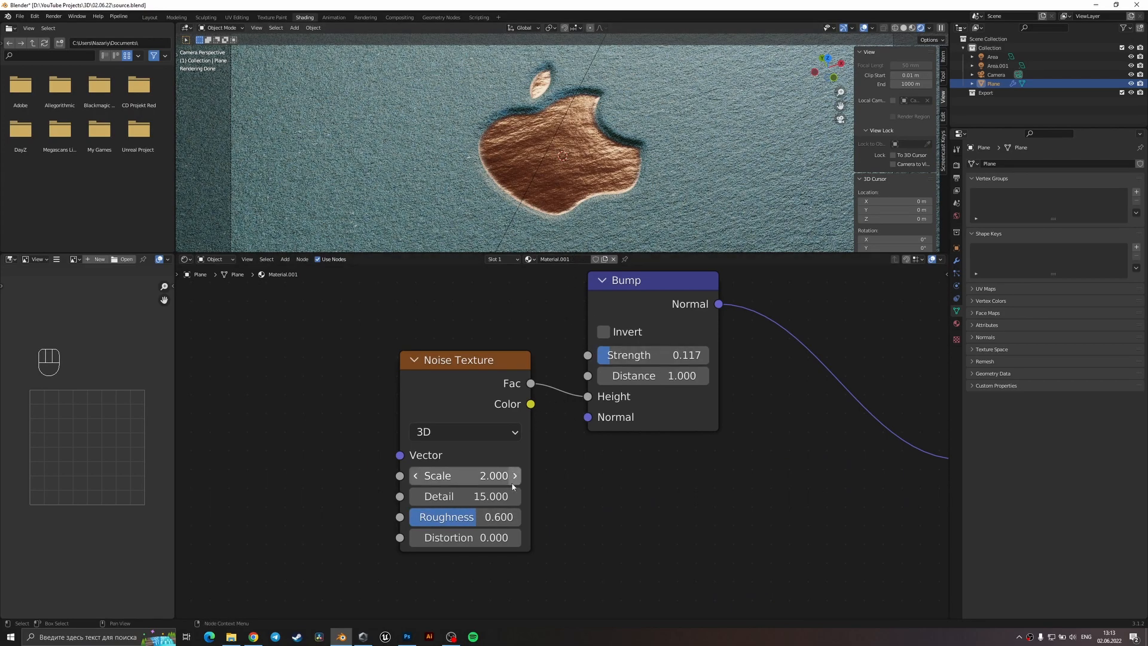
- Try a lower Detail on the logo's Noise Texture, undo it, and set the Scale to 3
{"action": "left_click_drag", "start_coordinate": [496, 495], "coordinate": [434, 495]}
{"action": "key", "text": "ctrl+z"}
{"action": "left_click", "coordinate": [490, 475]}
{"action": "type", "text": "3"}
{"action": "key", "text": "Return"}
- Select the area light behind the logo, rotate it slightly and reposition it
{"action": "left_click", "coordinate": [593, 106]}
{"action": "left_click", "coordinate": [593, 106]}
{"action": "left_click", "coordinate": [593, 107]}
{"action": "key", "text": "r"}
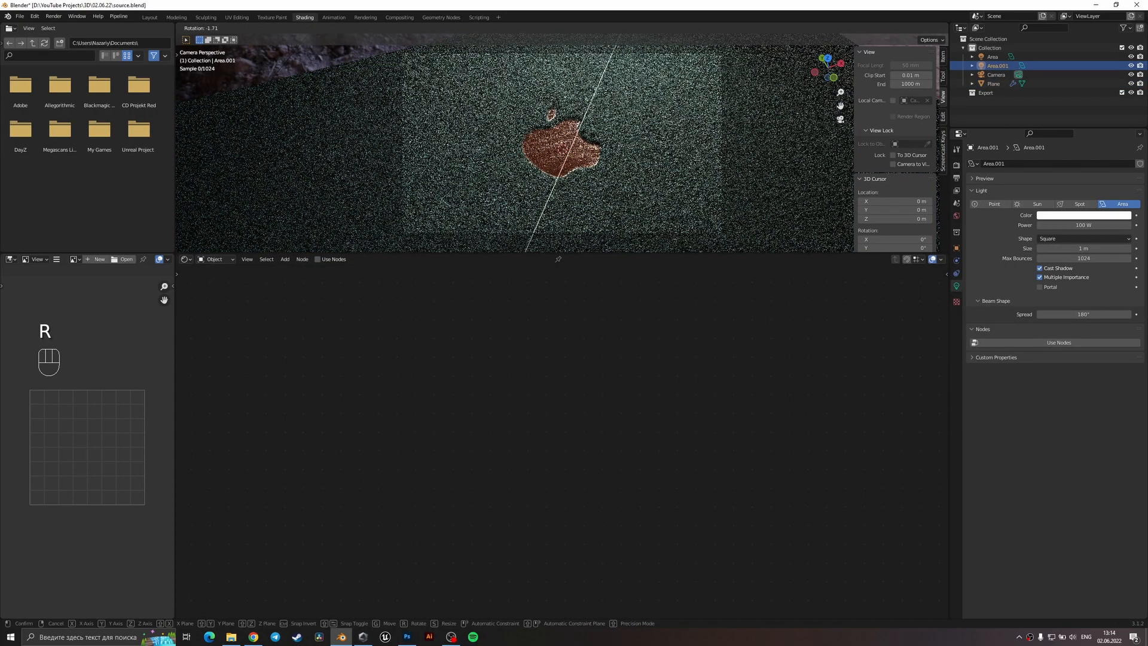
{"action": "key", "text": "Return"}
{"action": "key", "text": "g"}
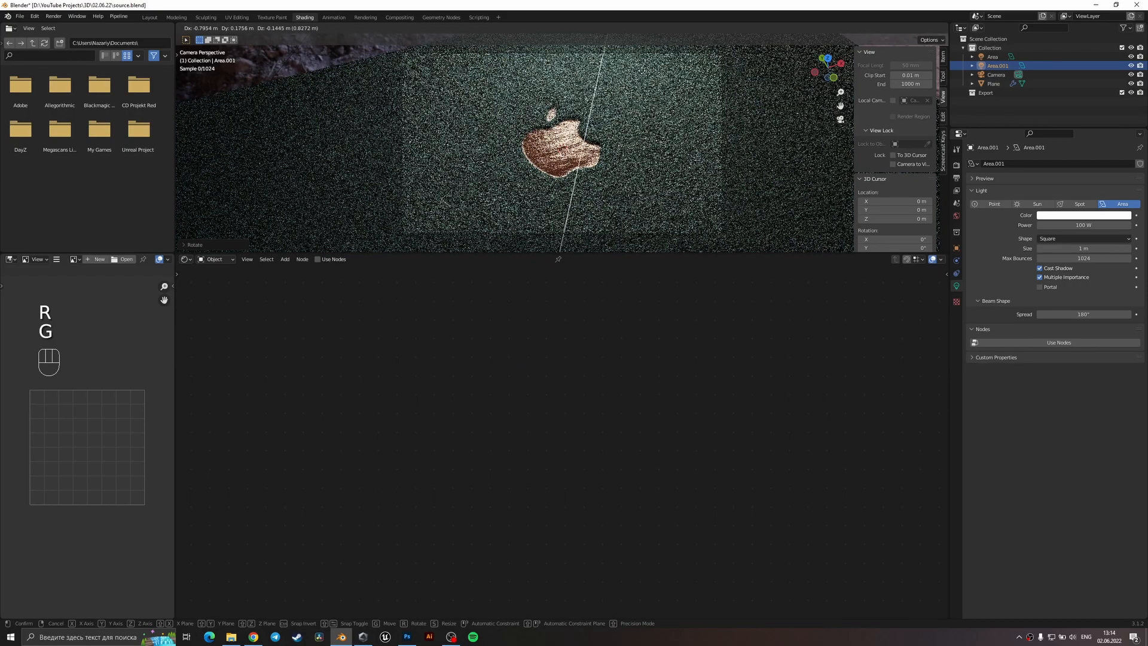
{"action": "left_click", "coordinate": [616, 169]}
- Select the plane and set the logo's Noise Texture to Roughness 0.475 and Scale 4.9
{"action": "left_click", "coordinate": [611, 148]}
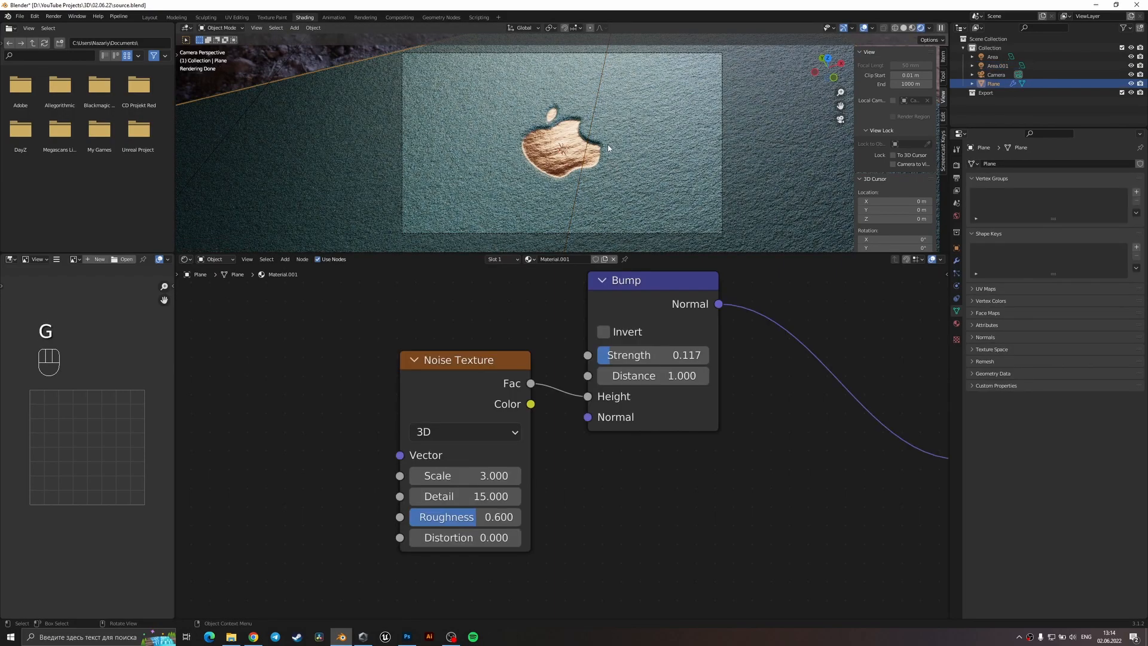
{"action": "left_click_drag", "start_coordinate": [497, 518], "coordinate": [482, 518]}
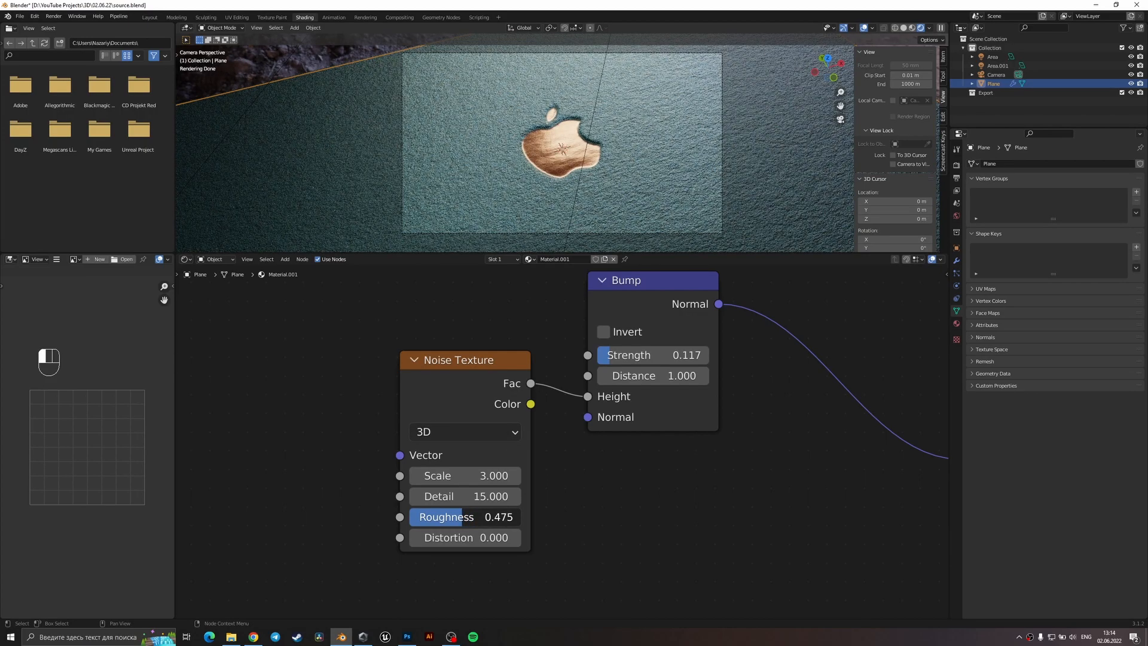
{"action": "left_click", "coordinate": [456, 476]}
{"action": "type", "text": "10"}
{"action": "key", "text": "Return"}
{"action": "mouse_move", "coordinate": [467, 476]}
{"action": "left_mouse_down"}
{"action": "mouse_move", "coordinate": [693, 476]}
{"action": "mouse_move", "coordinate": [472, 476]}
{"action": "left_mouse_up"}
{"action": "key", "text": "ctrl+z"}
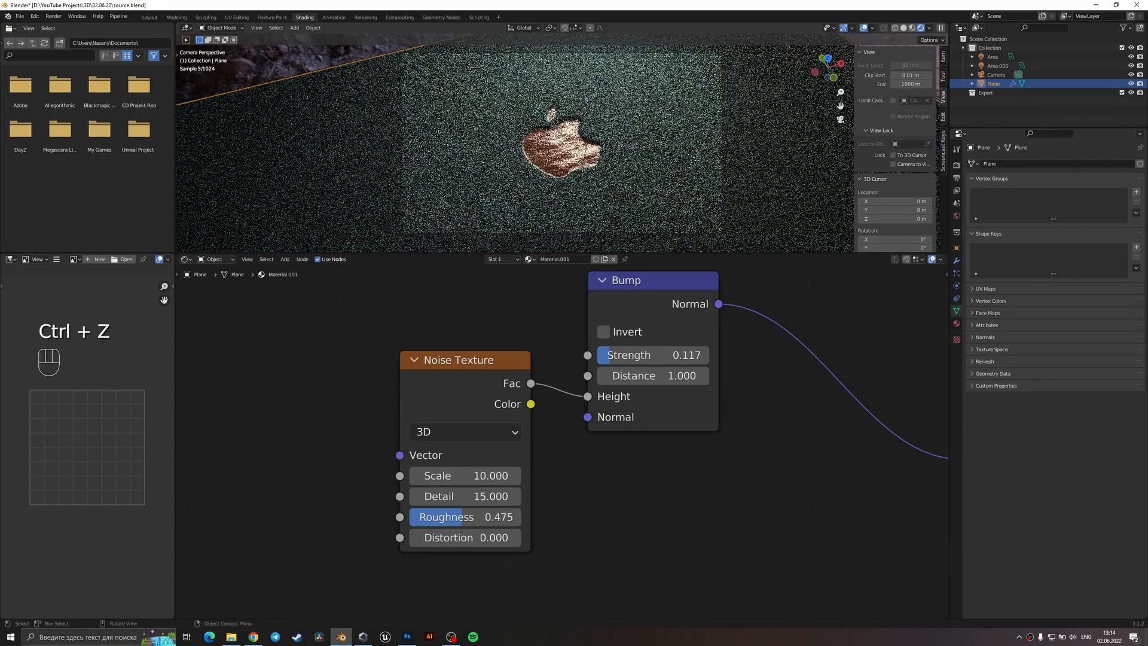
{"action": "left_click_drag", "start_coordinate": [479, 475], "coordinate": [435, 475]}
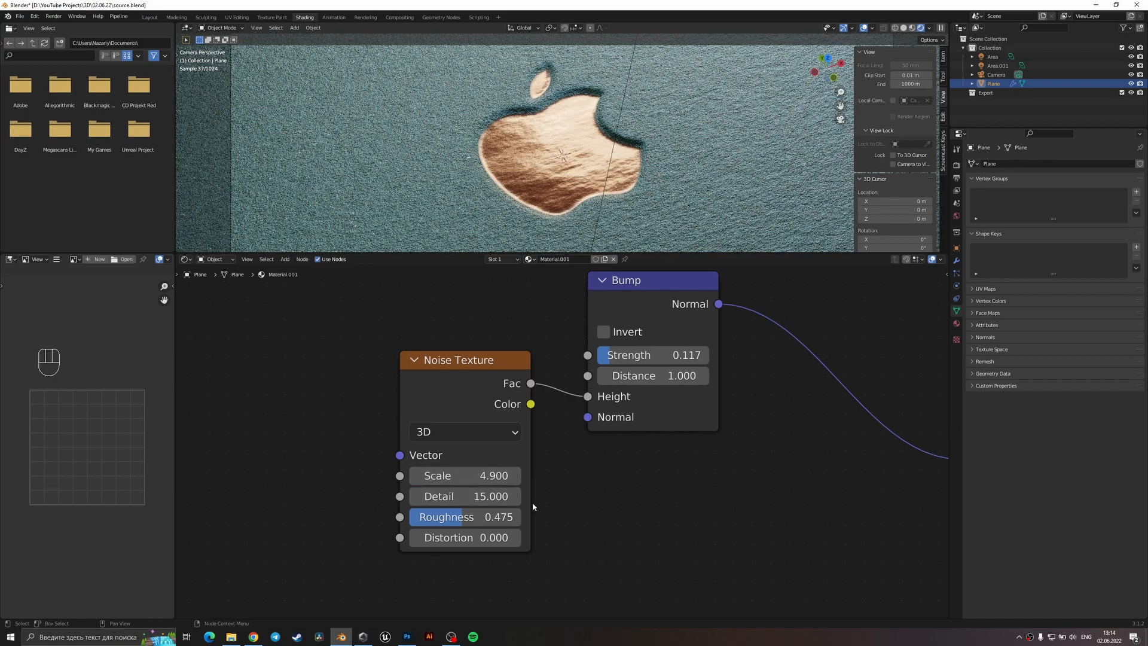
- Raise the Roughness of the logo's Noise Texture to 0.567
{"action": "left_click", "coordinate": [491, 515]}
{"action": "key", "text": "Return"}
{"action": "left_click_drag", "start_coordinate": [501, 516], "coordinate": [556, 517]}
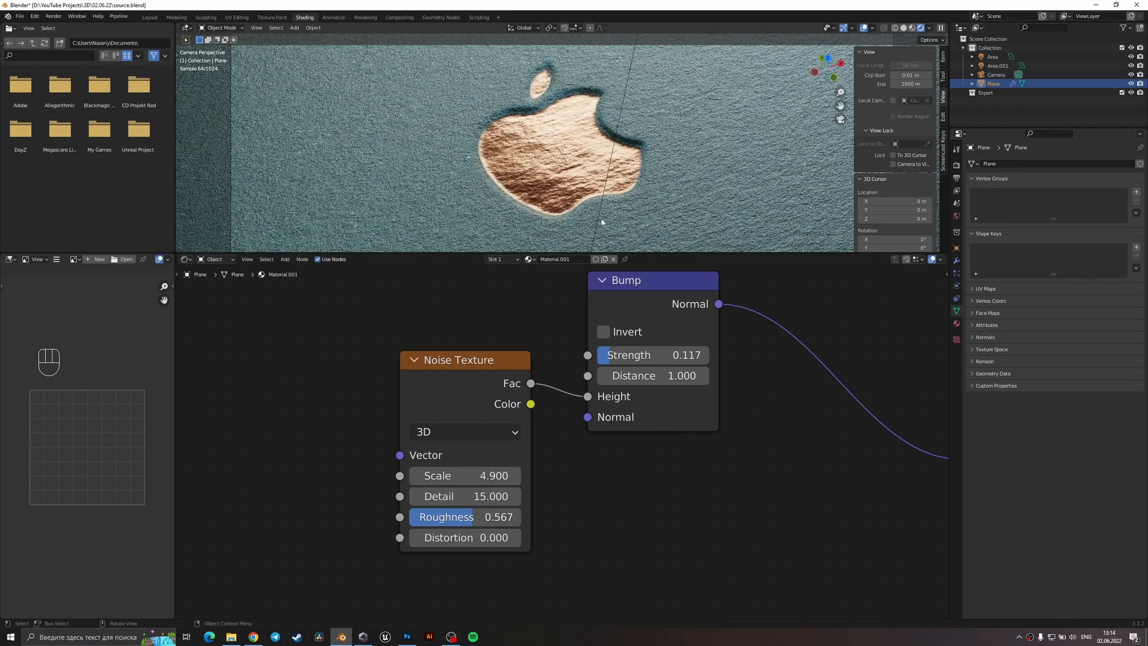
- Shift the gold logo shader's Base Color slightly toward yellow
{"action": "middle_click_drag", "start_coordinate": [606, 310], "coordinate": [391, 445]}
{"action": "scroll", "coordinate": [620, 362], "scroll_direction": "down", "scroll_amount": 5}
{"action": "middle_click_drag", "start_coordinate": [620, 362], "coordinate": [479, 469]}
{"action": "left_click", "coordinate": [678, 317]}
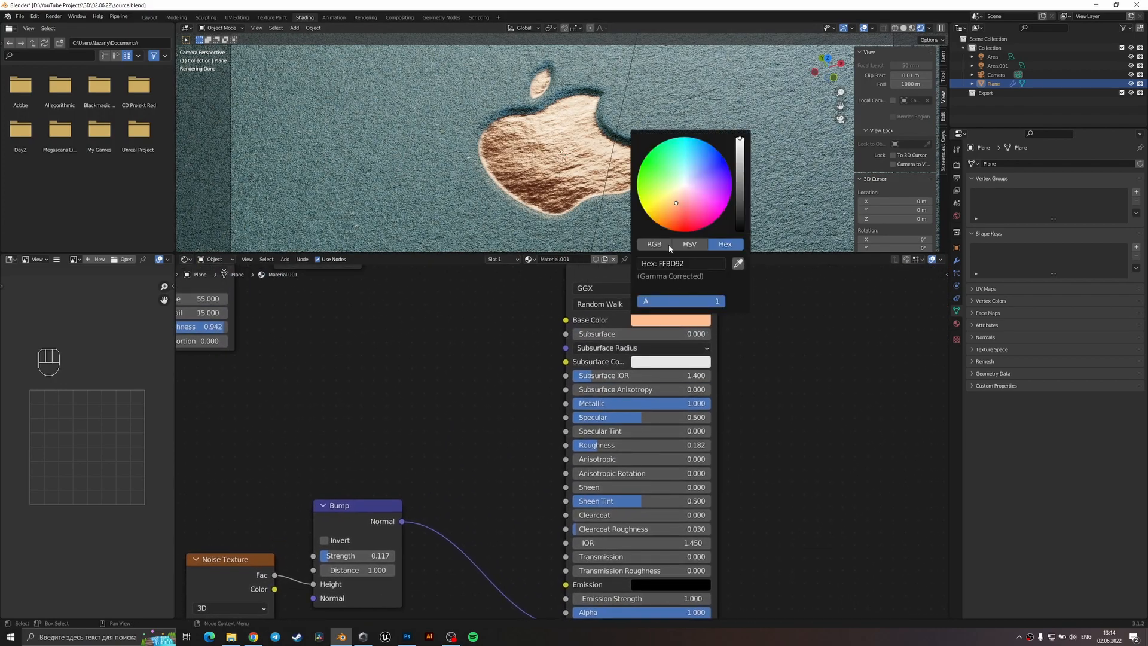
{"action": "left_click", "coordinate": [674, 203]}
- Select the area light behind the logo and rotate it about -30° around the global Z axis
{"action": "scroll", "coordinate": [597, 138], "scroll_direction": "down", "scroll_amount": 3}
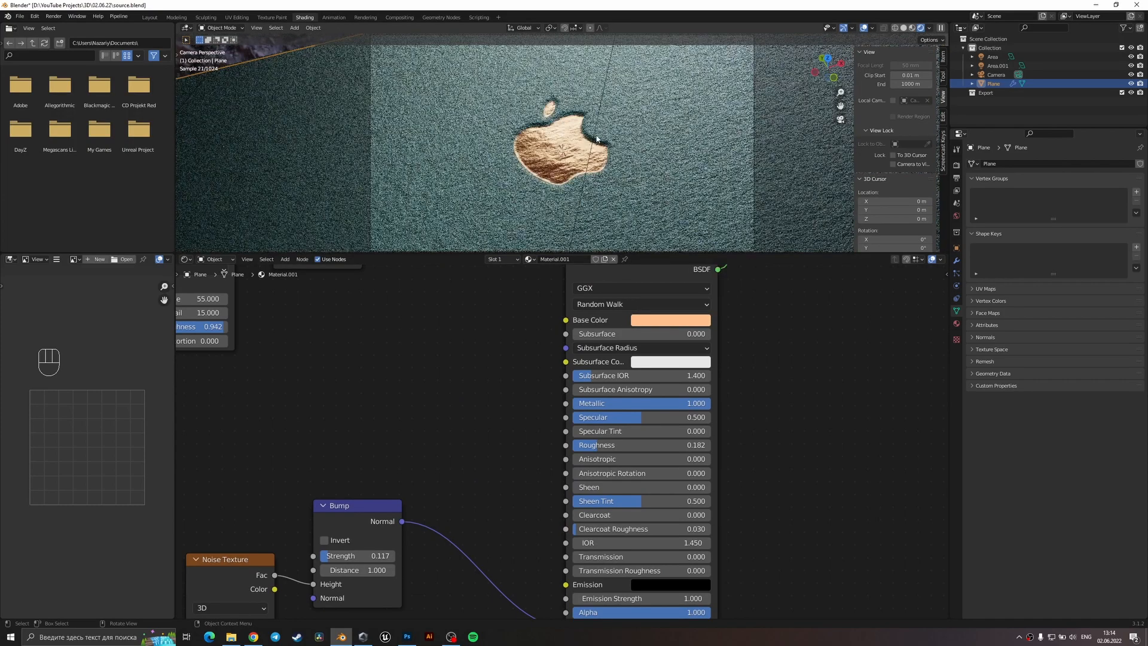
{"action": "left_click", "coordinate": [600, 141]}
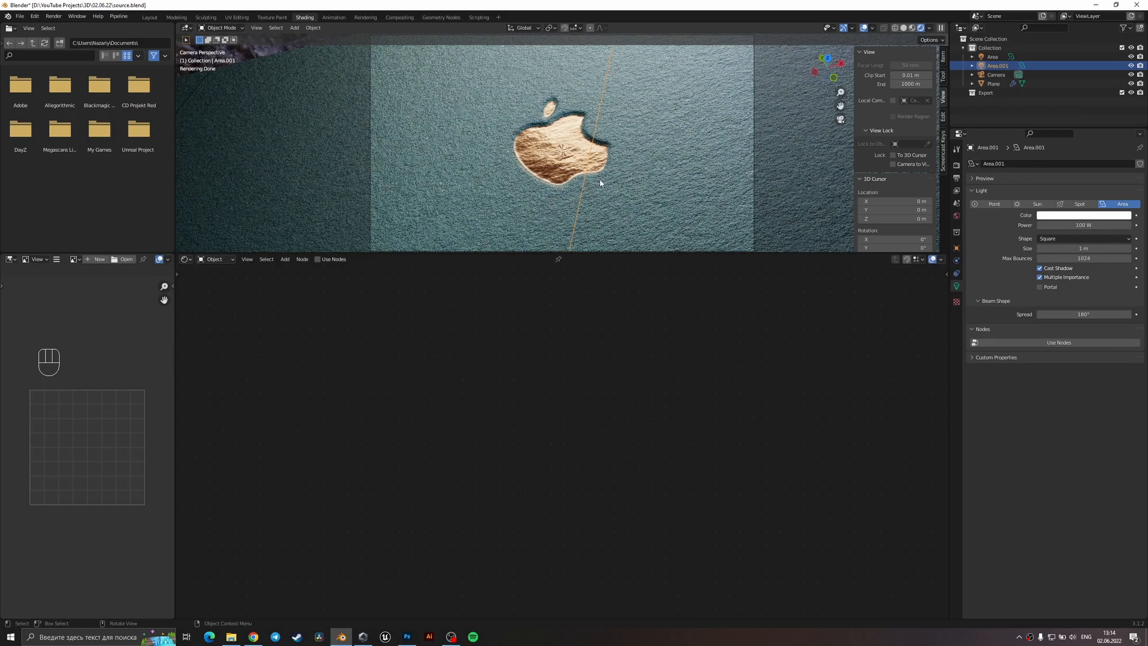
{"action": "key", "text": "r"}
{"action": "key", "text": "z"}
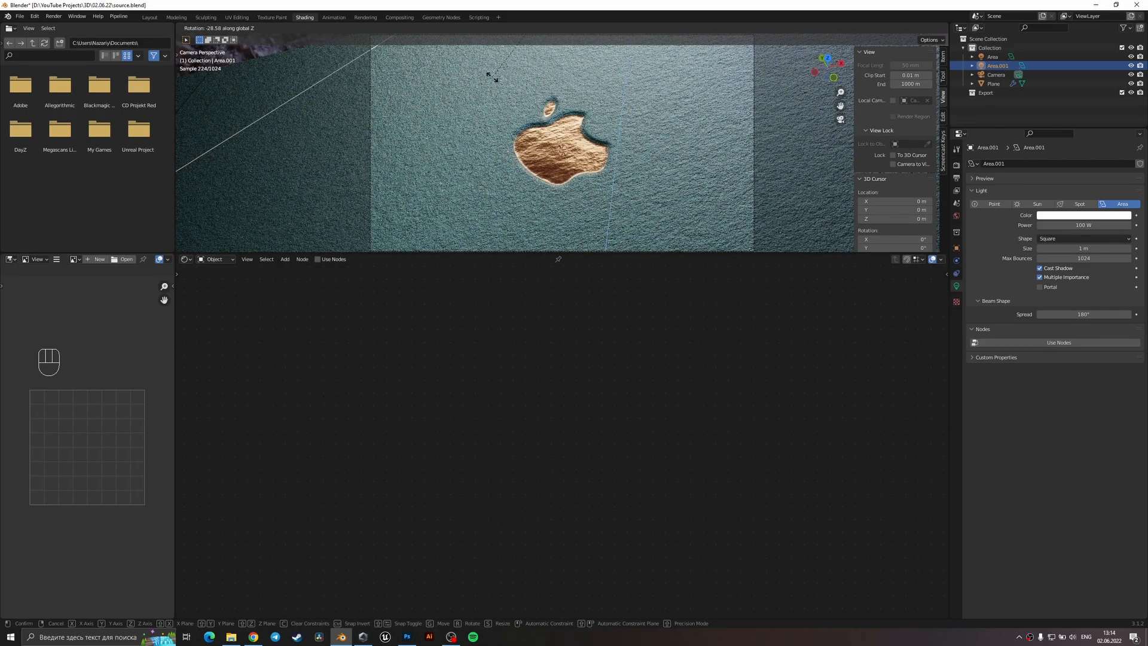
{"action": "left_click", "coordinate": [492, 76]}
- Save the scene, select the green plane and save again
{"action": "scroll", "coordinate": [601, 78], "scroll_direction": "down", "scroll_amount": 3}
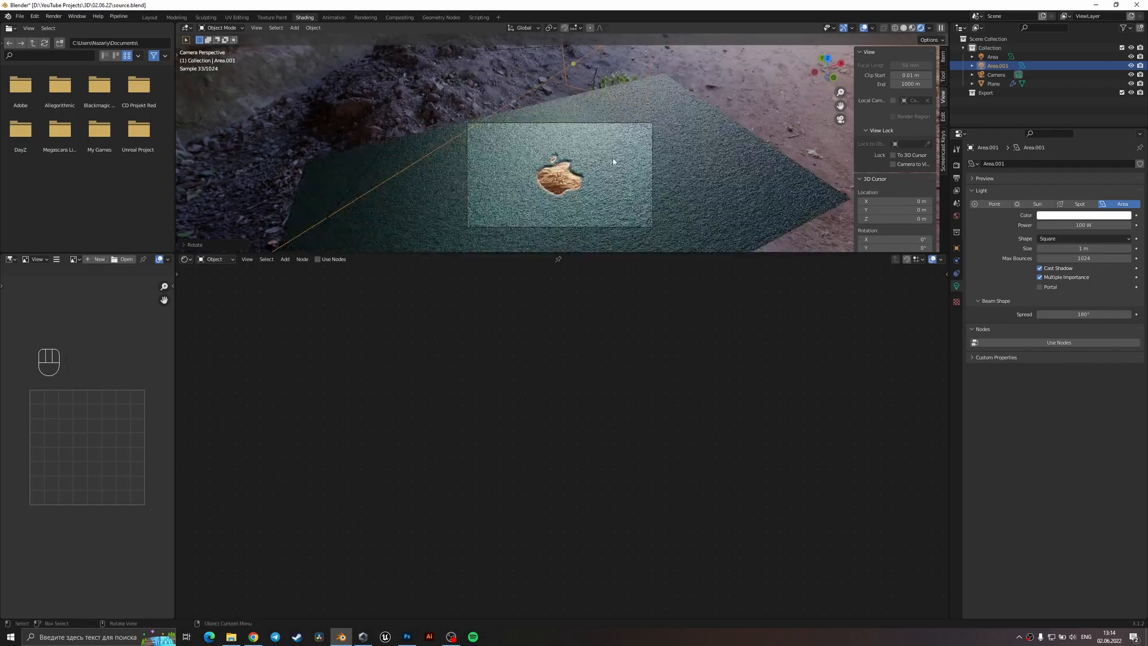
{"action": "key", "text": "ctrl+s"}
{"action": "middle_click_drag", "start_coordinate": [575, 174], "coordinate": [579, 117], "text": "shift"}
{"action": "scroll", "coordinate": [579, 117], "scroll_direction": "up", "scroll_amount": 1}
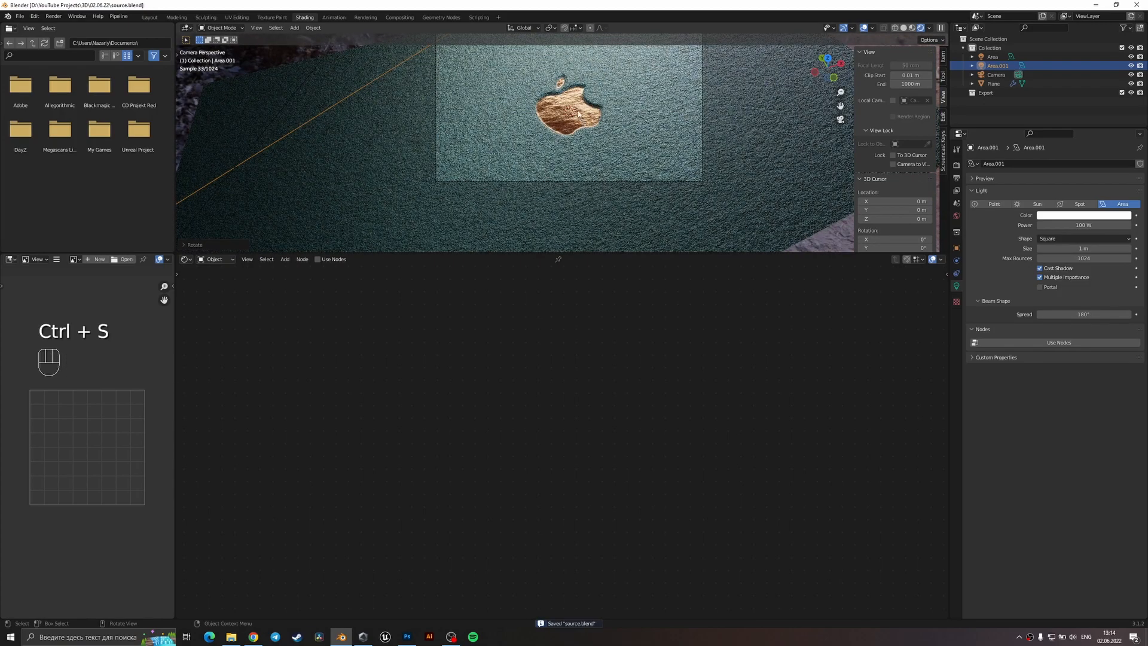
{"action": "left_click", "coordinate": [553, 135]}
{"action": "key", "text": "ctrl+s"}
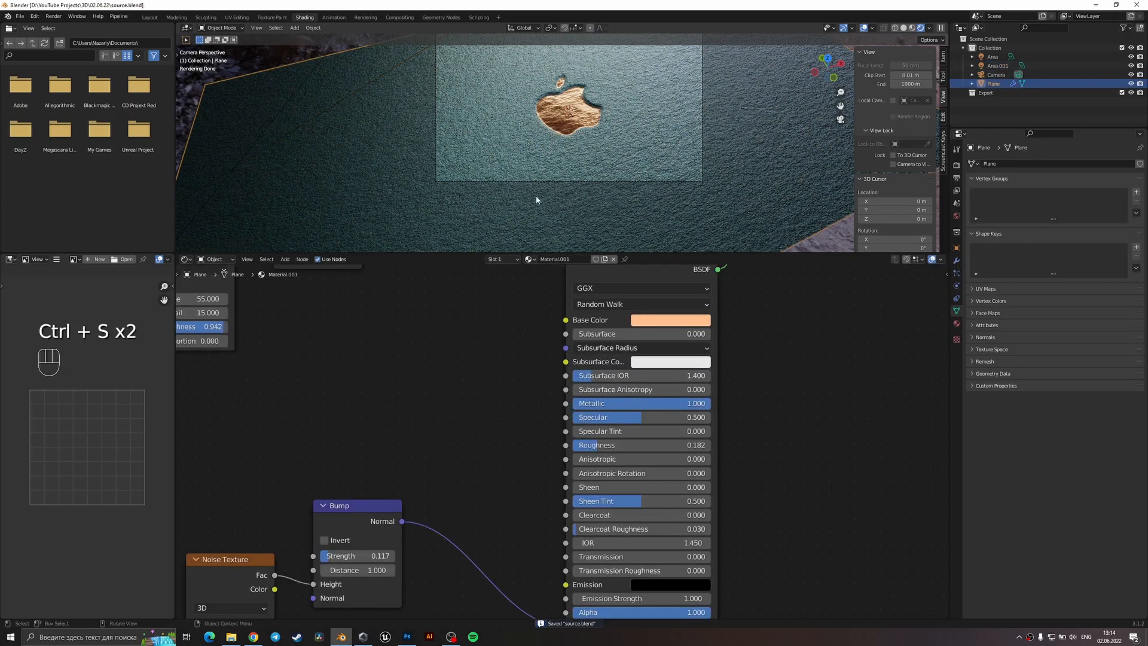
- Check the rendered logo in the camera view from far and near, and save the file
{"action": "key", "text": "z"}
{"action": "key", "text": "z"}
{"action": "left_click", "coordinate": [601, 105]}
{"action": "key", "text": "ctrl+s"}
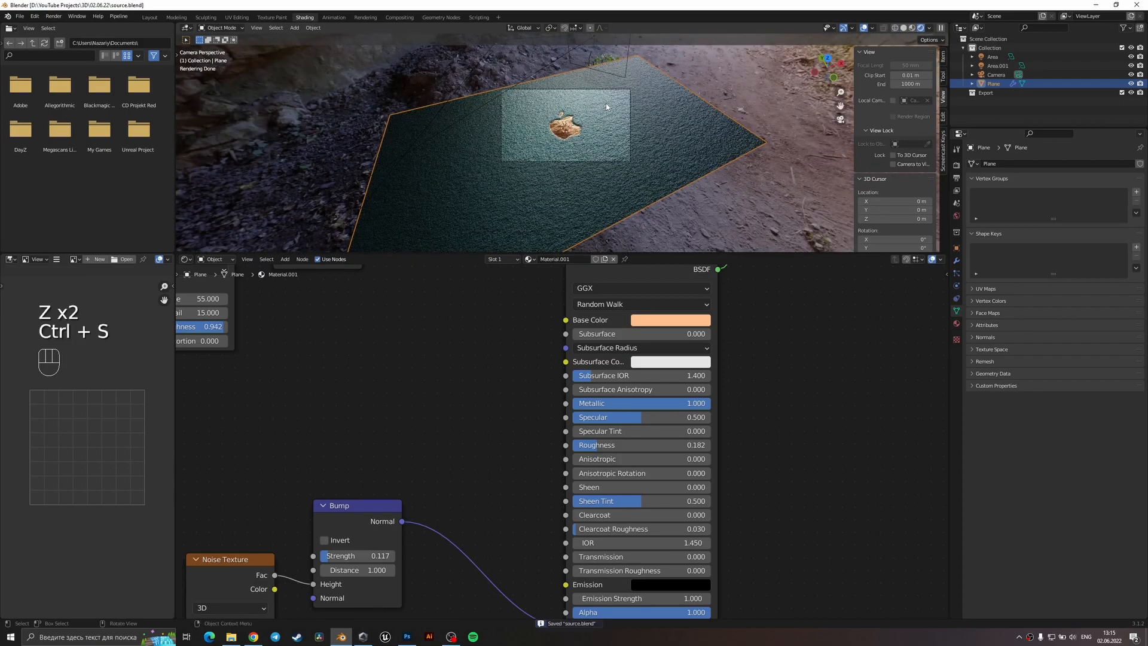
{"action": "scroll", "coordinate": [599, 111], "scroll_direction": "up", "scroll_amount": 2}
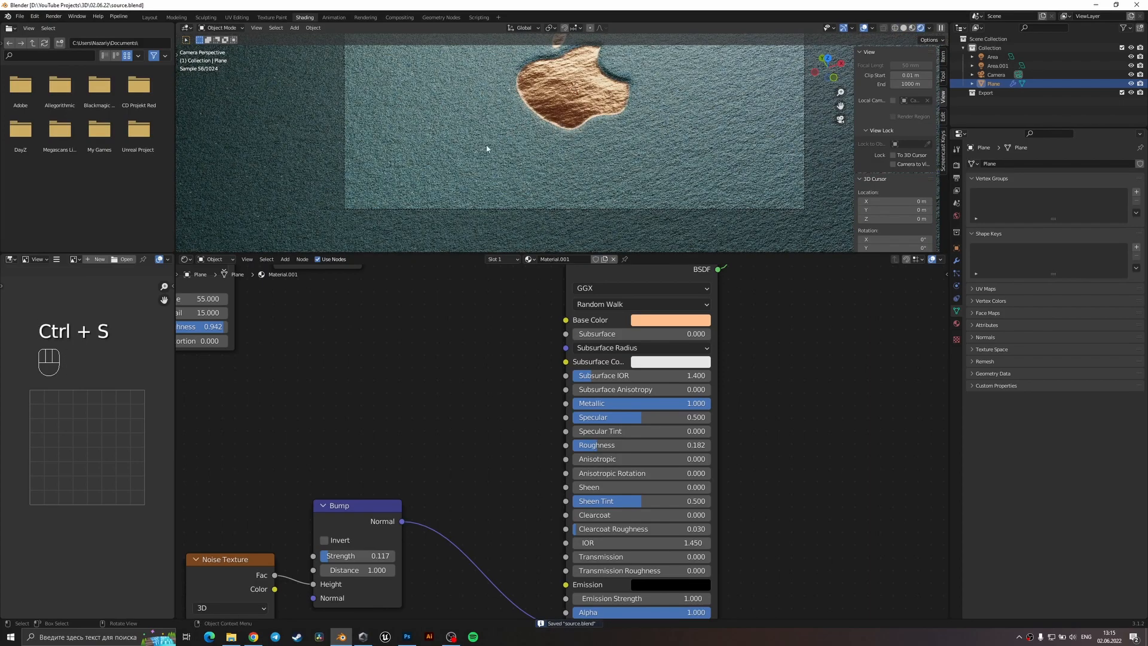
{"action": "middle_click_drag", "start_coordinate": [462, 140], "coordinate": [481, 163], "text": "shift"}
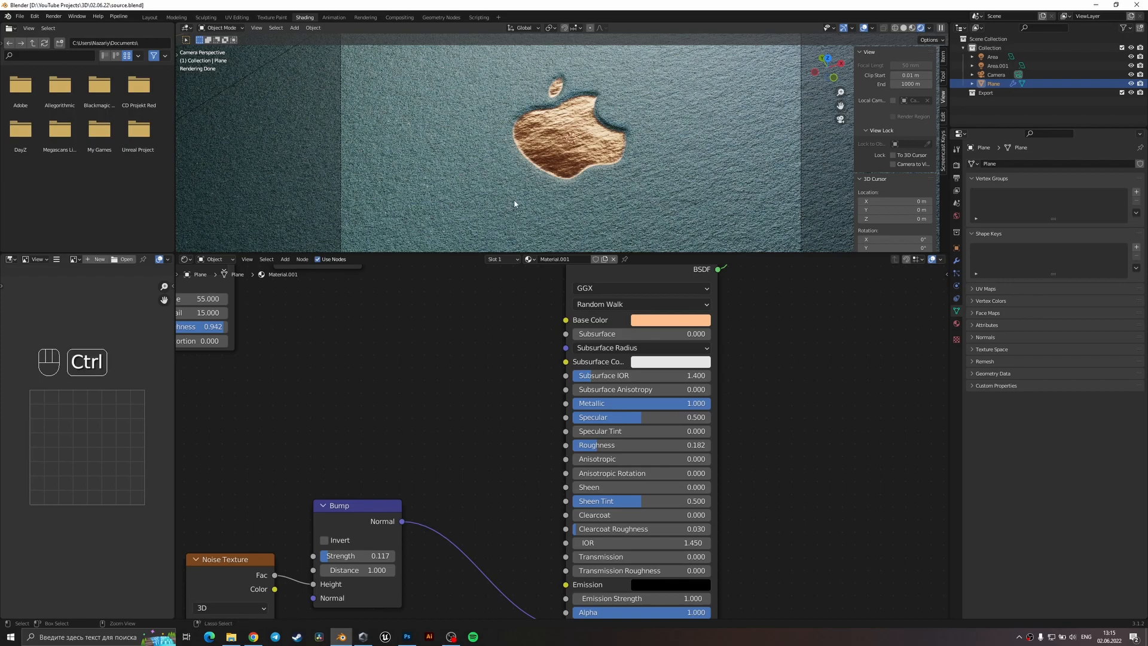
{"action": "key", "text": "ctrl+s"}
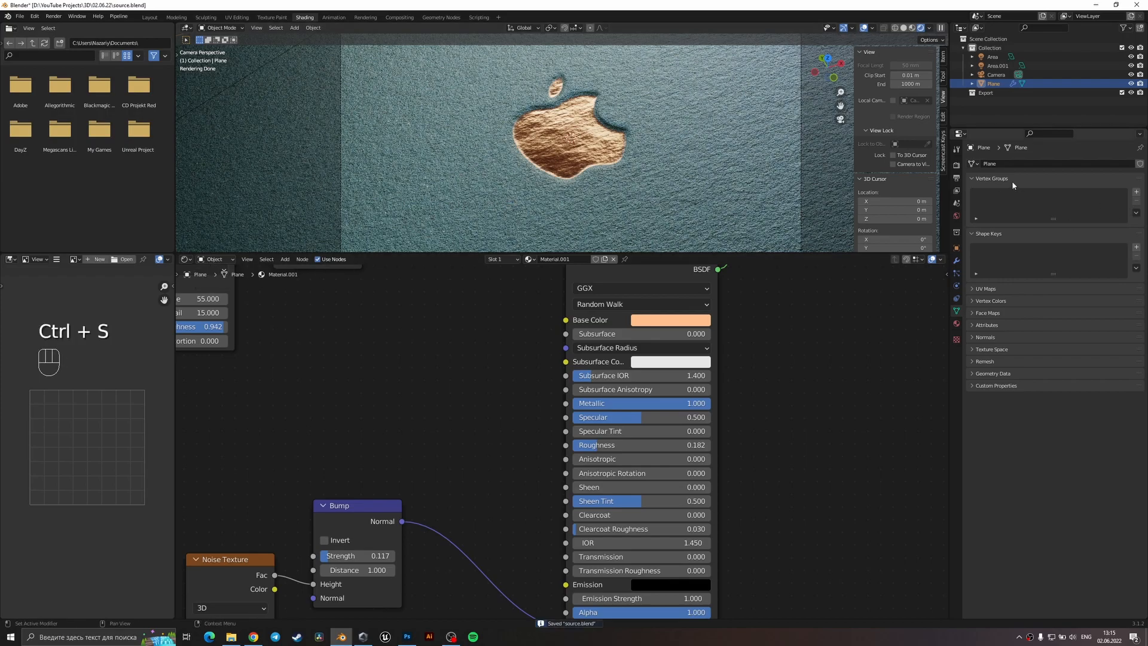
- Enable color management curves and shape a contrast curve with points at about (0.33, 0.15) and (0.67, 0.58)
{"action": "left_click", "coordinate": [957, 165]}
{"action": "left_click", "coordinate": [985, 567]}
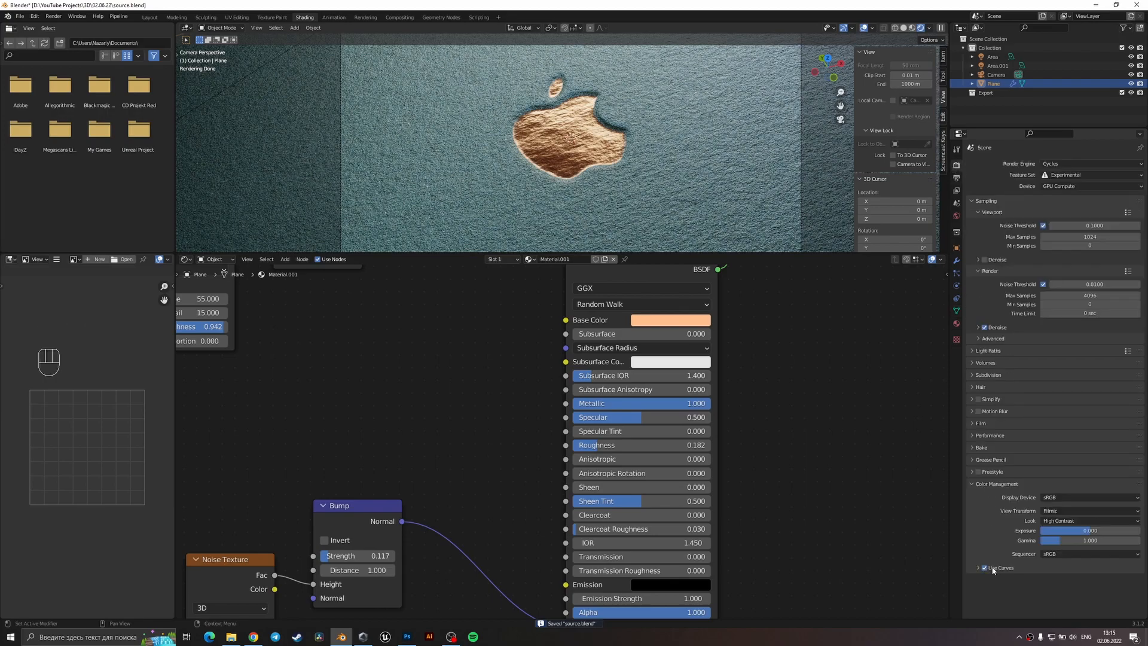
{"action": "left_click", "coordinate": [994, 568]}
{"action": "scroll", "coordinate": [1032, 529], "scroll_direction": "down", "scroll_amount": 4}
{"action": "left_click", "coordinate": [1024, 545]}
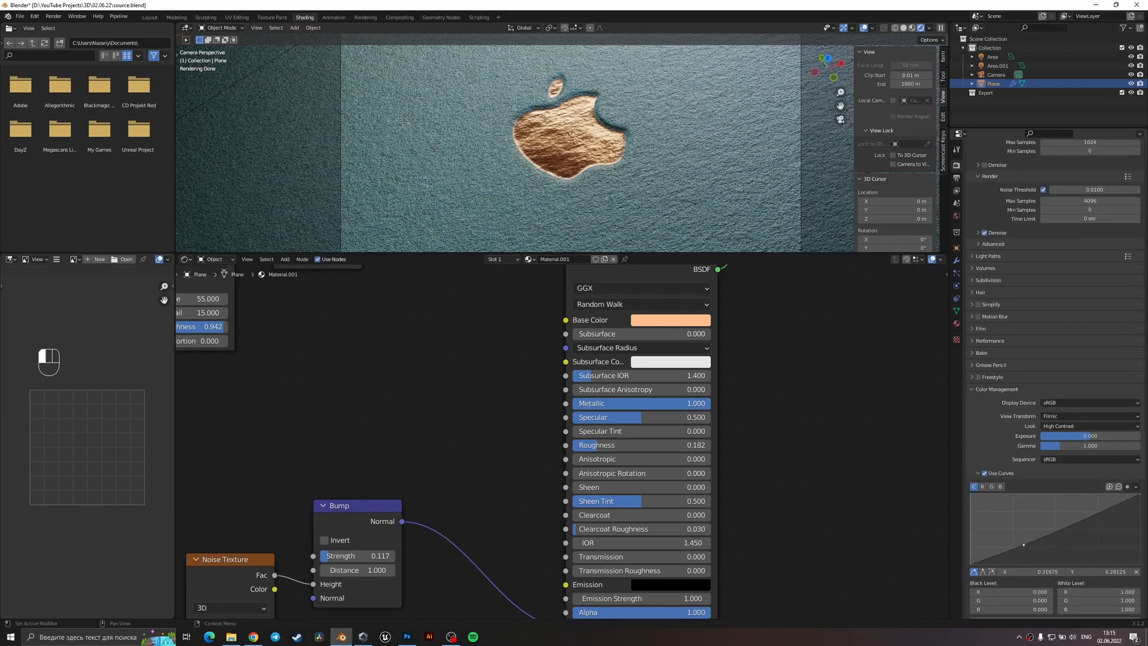
{"action": "left_click_drag", "start_coordinate": [1024, 545], "coordinate": [1027, 557]}
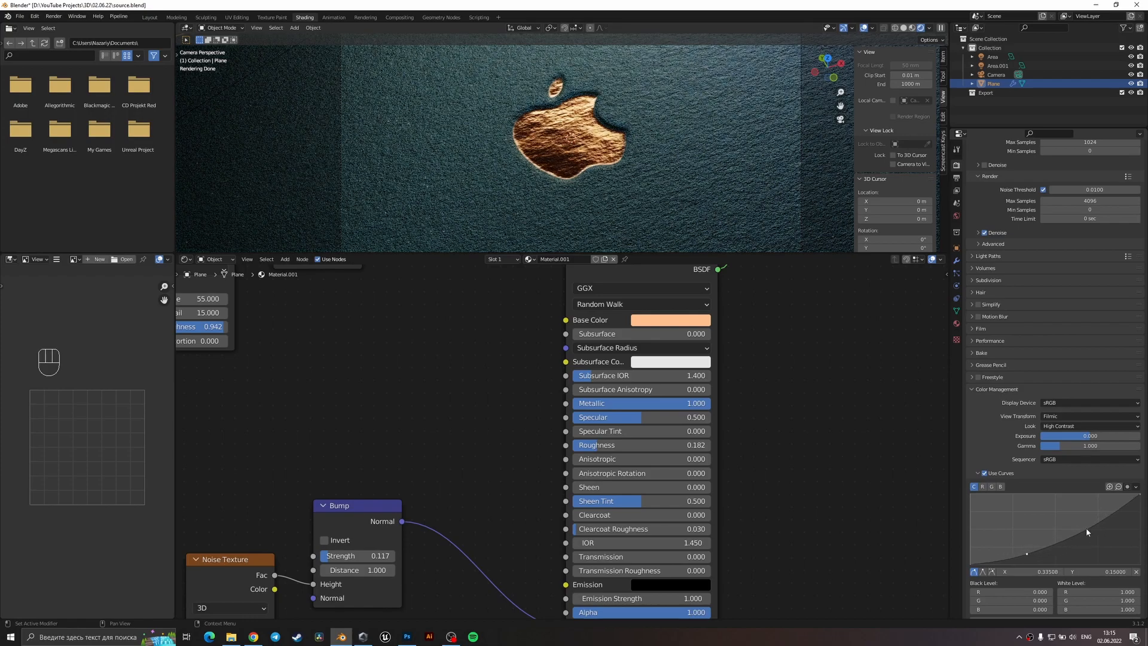
{"action": "left_click_drag", "start_coordinate": [1086, 529], "coordinate": [1086, 523]}
- Set the Roughness of the logo's Noise Texture to 0.783
{"action": "middle_click_drag", "start_coordinate": [514, 505], "coordinate": [573, 443]}
{"action": "scroll", "coordinate": [573, 443], "scroll_direction": "down", "scroll_amount": 2}
{"action": "scroll", "coordinate": [572, 443], "scroll_direction": "down", "scroll_amount": 2}
{"action": "mouse_move", "coordinate": [588, 485]}
{"action": "middle_mouse_down"}
{"action": "mouse_move", "coordinate": [610, 350]}
{"action": "mouse_move", "coordinate": [574, 476]}
{"action": "middle_mouse_up"}
{"action": "middle_click_drag", "start_coordinate": [632, 354], "coordinate": [595, 440]}
{"action": "scroll", "coordinate": [568, 443], "scroll_direction": "up", "scroll_amount": 5}
{"action": "middle_click_drag", "start_coordinate": [538, 507], "coordinate": [677, 327]}
{"action": "left_click_drag", "start_coordinate": [319, 576], "coordinate": [346, 577]}
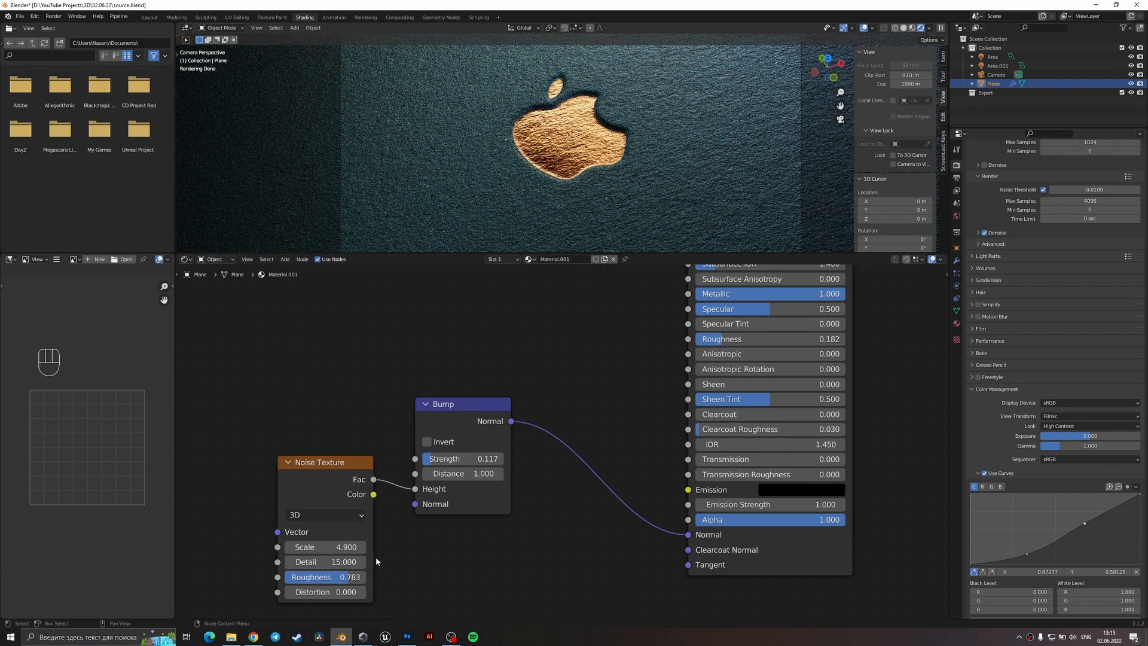
- Set the Scale of the logo's Noise Texture to 3
{"action": "left_click", "coordinate": [348, 547]}
{"action": "type", "text": "3"}
{"action": "key", "text": "Return"}
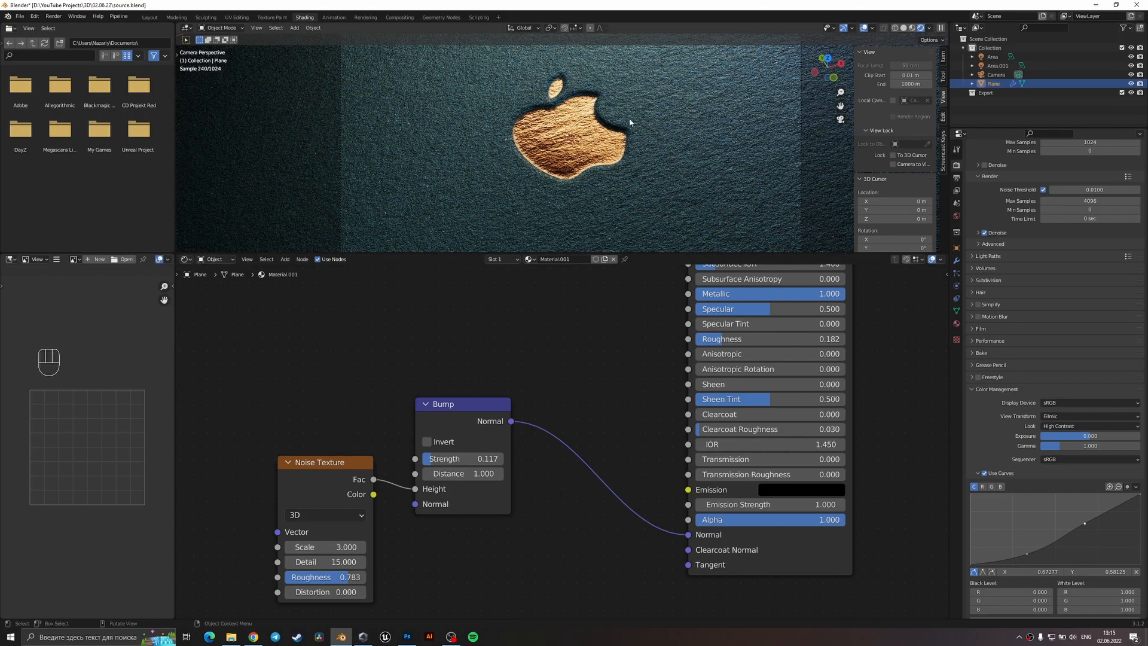
- Try Roughness values of 0.3 and 0.25 on the logo's Principled BSDF
{"action": "middle_click_drag", "start_coordinate": [575, 342], "coordinate": [483, 375]}
{"action": "left_click", "coordinate": [640, 386]}
{"action": "key", "text": "Return"}
{"action": "left_click", "coordinate": [651, 387]}
{"action": "left_click", "coordinate": [652, 387]}
{"action": "key", "text": "BackSpace"}
{"action": "key", "text": "BackSpace"}
{"action": "key", "text": "BackSpace"}
{"action": "key", "text": "BackSpace"}
{"action": "key", "text": "BackSpace"}
{"action": "key", "text": "BackSpace"}
{"action": "type", "text": "3"}
{"action": "key", "text": "Return"}
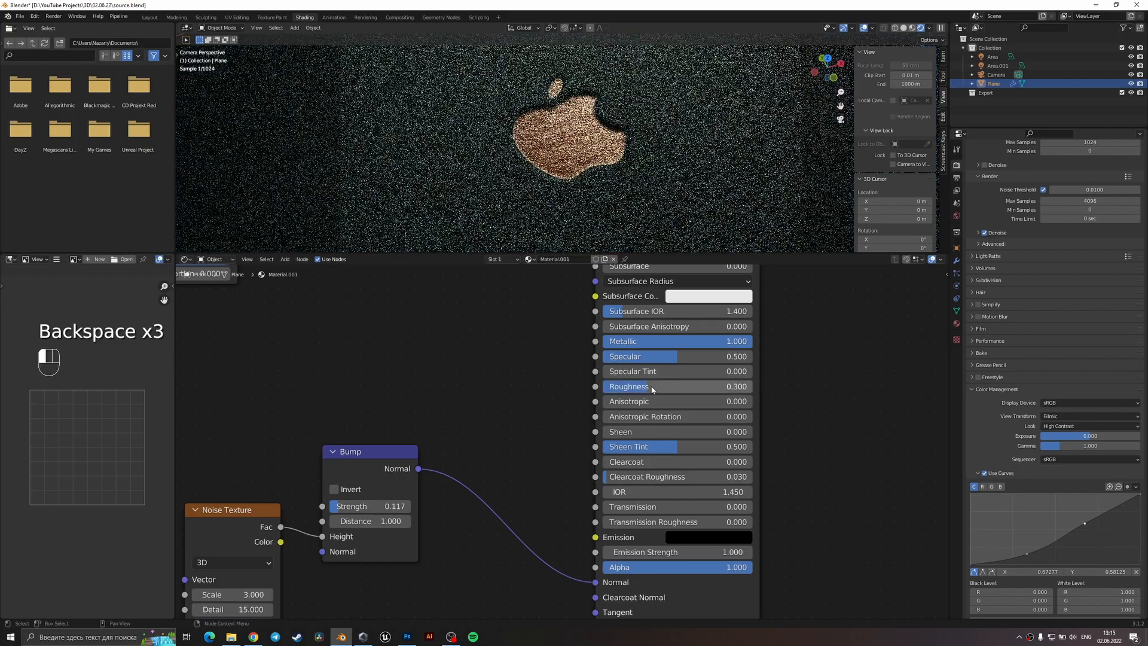
{"action": "left_click", "coordinate": [661, 387]}
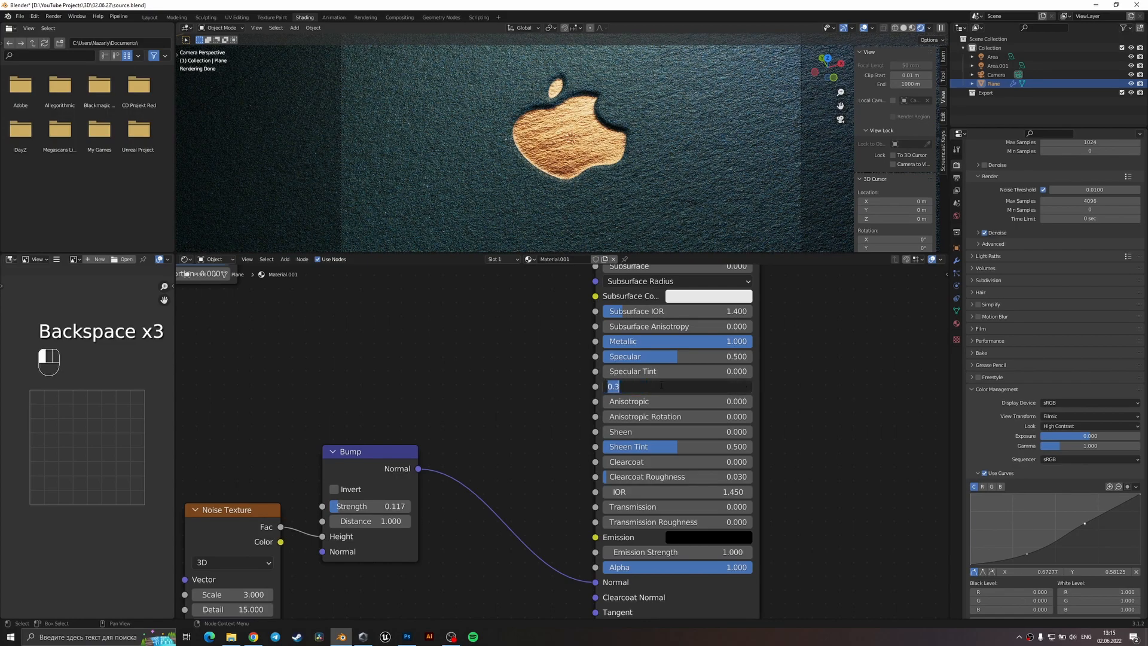
{"action": "left_click", "coordinate": [662, 386]}
{"action": "type", "text": "25"}
{"action": "key", "text": "Return"}
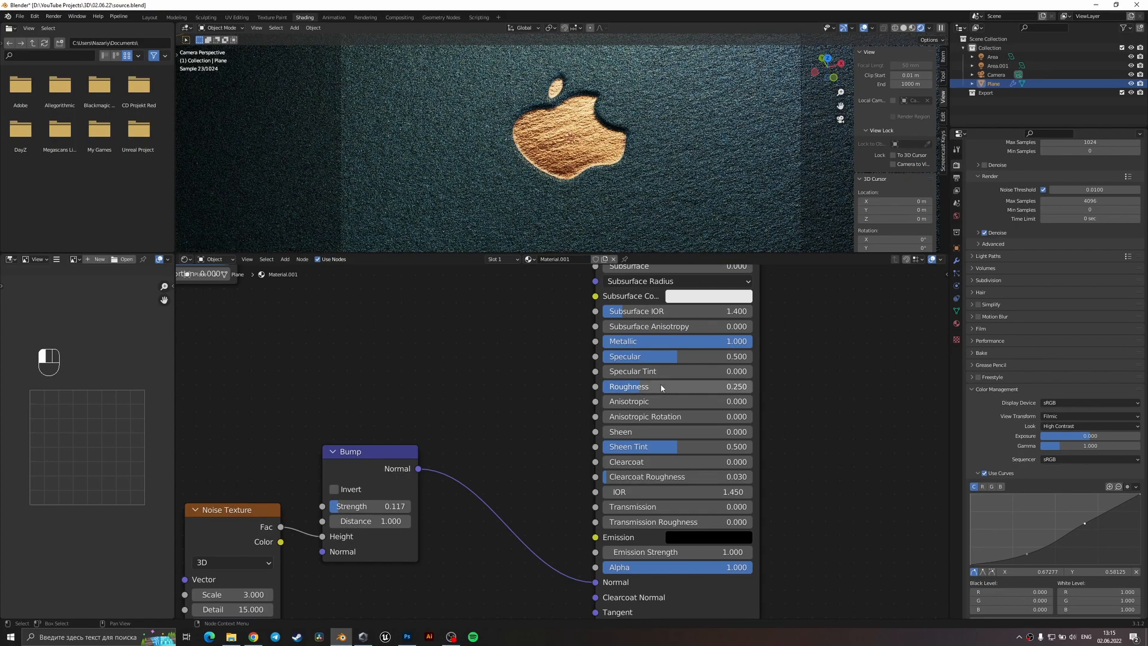
- Set the Roughness of the logo's Principled BSDF to 0.2 and save the file
{"action": "left_click", "coordinate": [662, 386]}
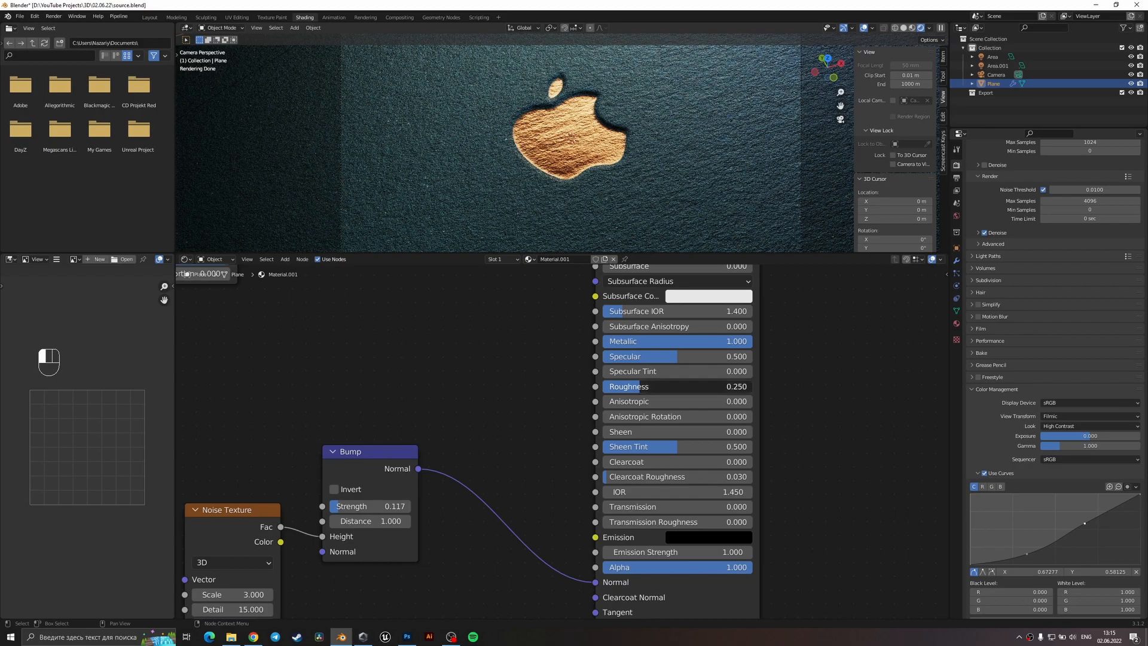
{"action": "left_click", "coordinate": [664, 385]}
{"action": "key", "text": "BackSpace"}
{"action": "key", "text": "Return"}
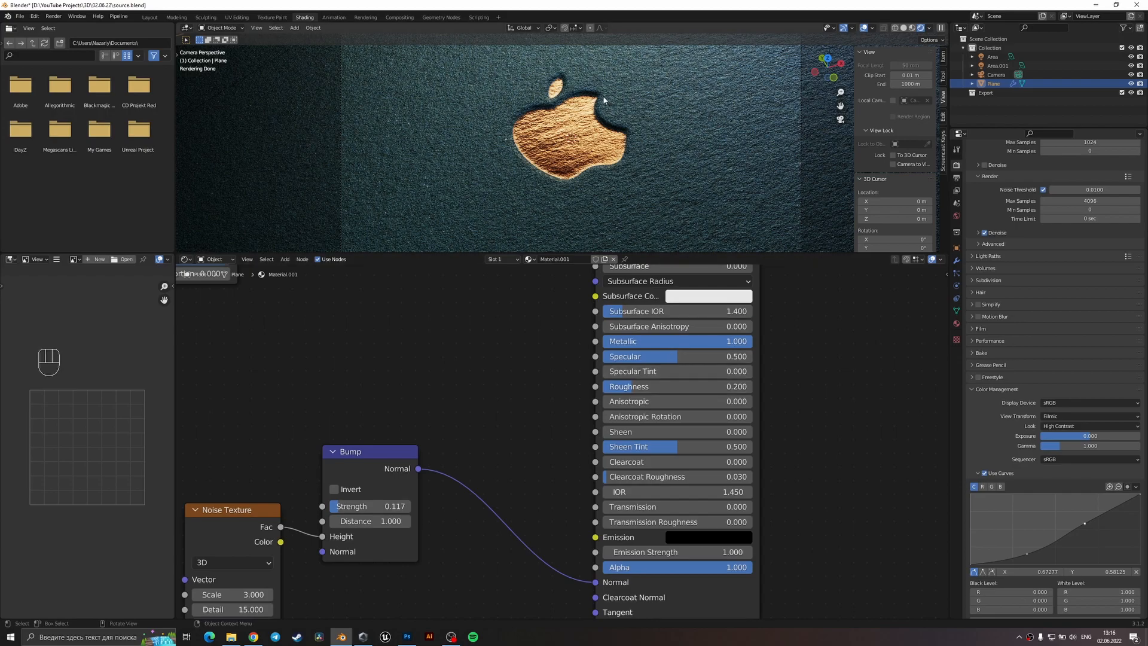
{"action": "key", "text": "ctrl+s"}
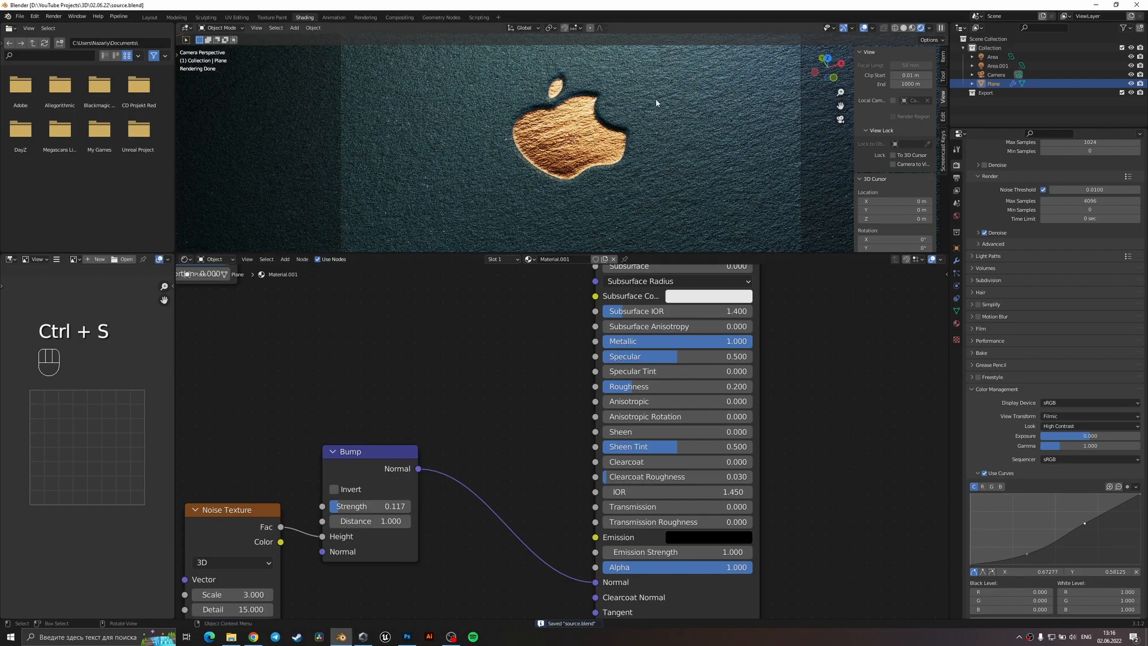
- Check the rendered logo from far and near, then return the viewport to solid shading and save
{"action": "scroll", "coordinate": [551, 100], "scroll_direction": "down", "scroll_amount": 3}
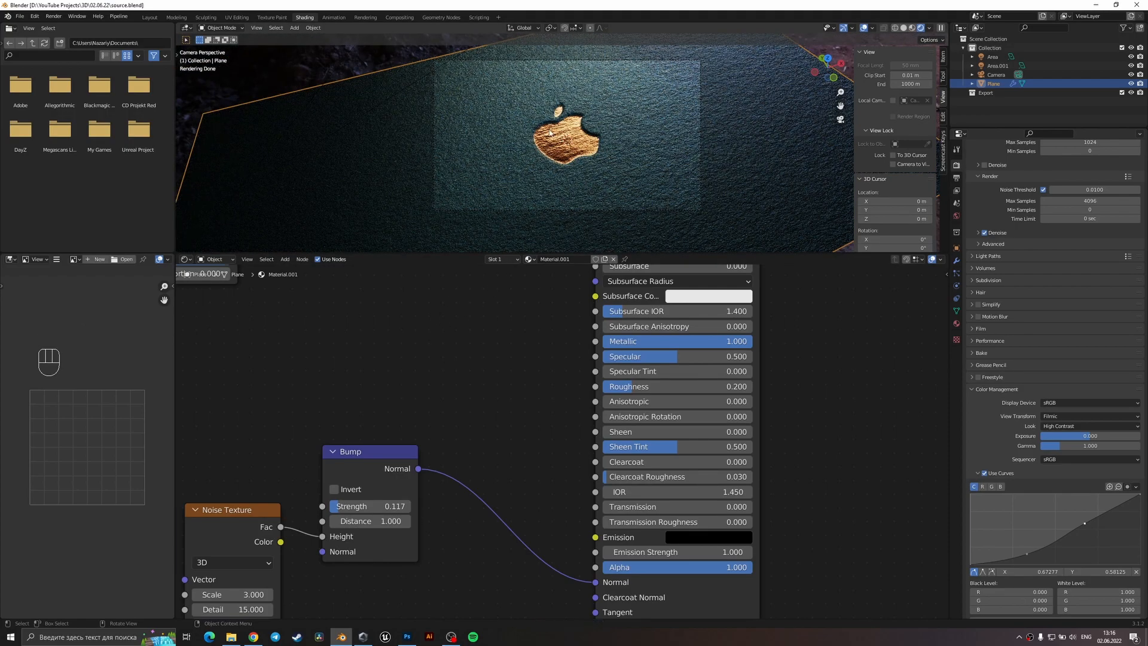
{"action": "scroll", "coordinate": [578, 141], "scroll_direction": "up", "scroll_amount": 3}
{"action": "scroll", "coordinate": [566, 139], "scroll_direction": "down", "scroll_amount": 2}
{"action": "scroll", "coordinate": [555, 172], "scroll_direction": "down", "scroll_amount": 3}
{"action": "key", "text": "z"}
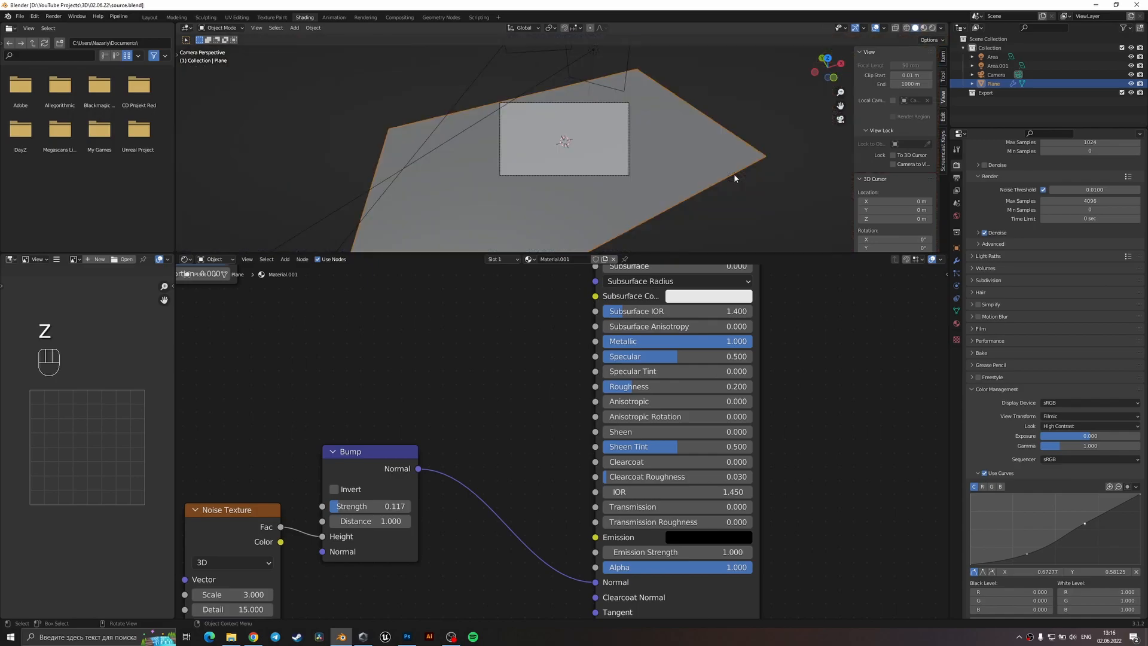
{"action": "key", "text": "ctrl+s"}
- Set the final render's Max Samples to 200 and disable its Denoise option
{"action": "left_click", "coordinate": [1066, 200]}
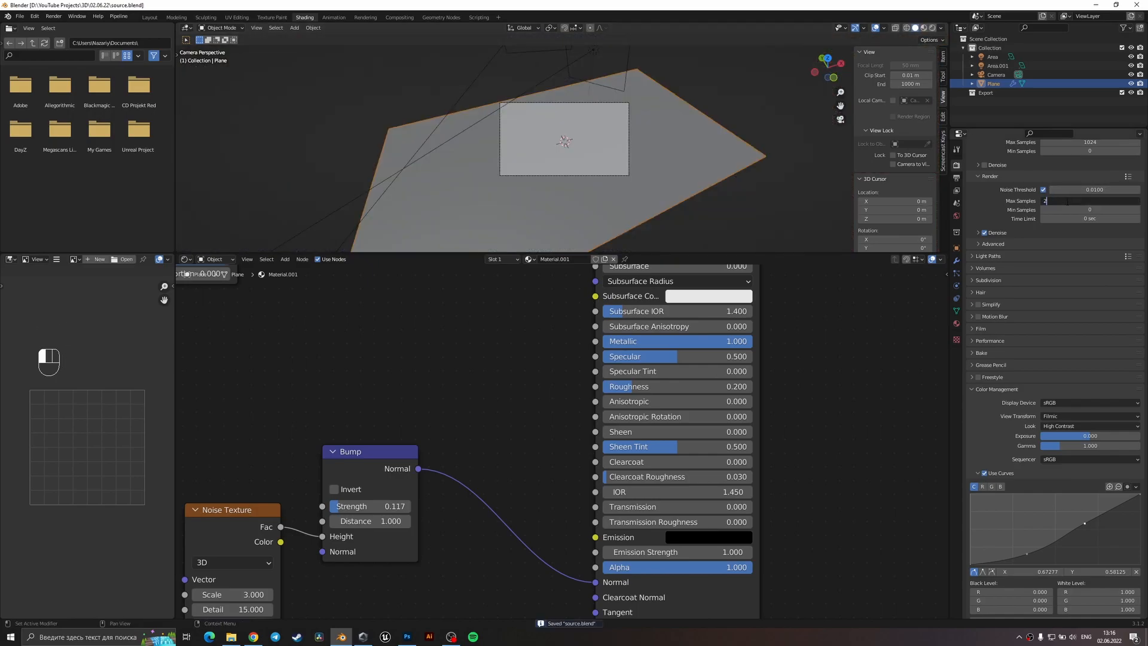
{"action": "type", "text": "200"}
{"action": "key", "text": "Return"}
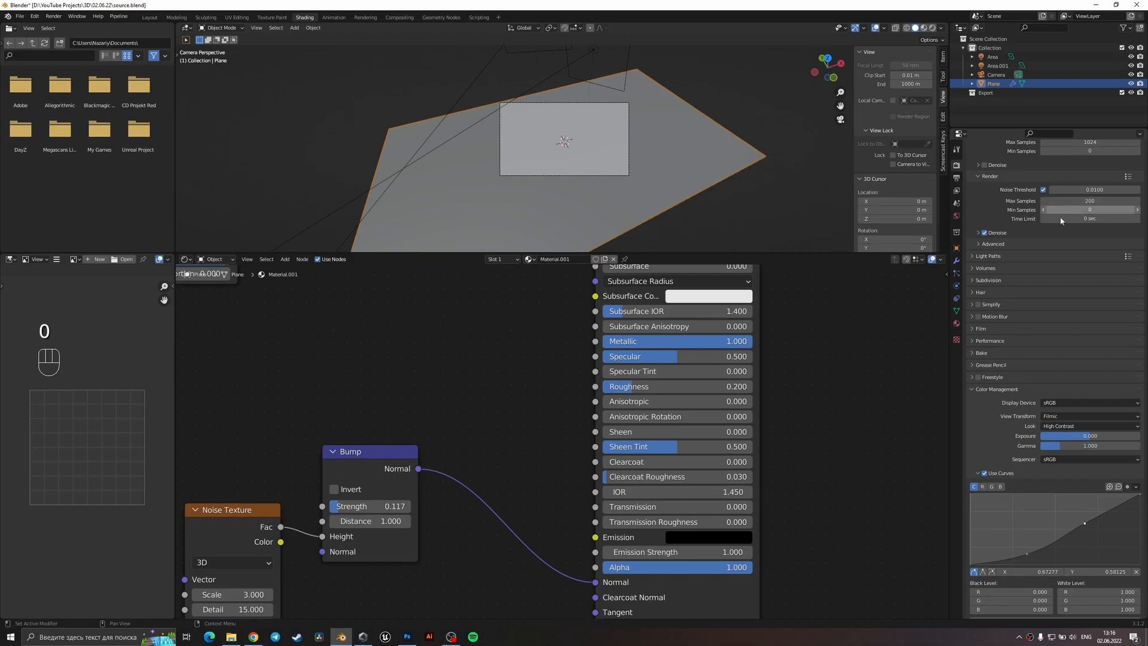
{"action": "left_click", "coordinate": [984, 233]}
- Preview the logo closer in the camera view with rendered viewport shading
{"action": "scroll", "coordinate": [547, 198], "scroll_direction": "up", "scroll_amount": 2}
{"action": "key", "text": "z"}
{"action": "left_click", "coordinate": [576, 115]}
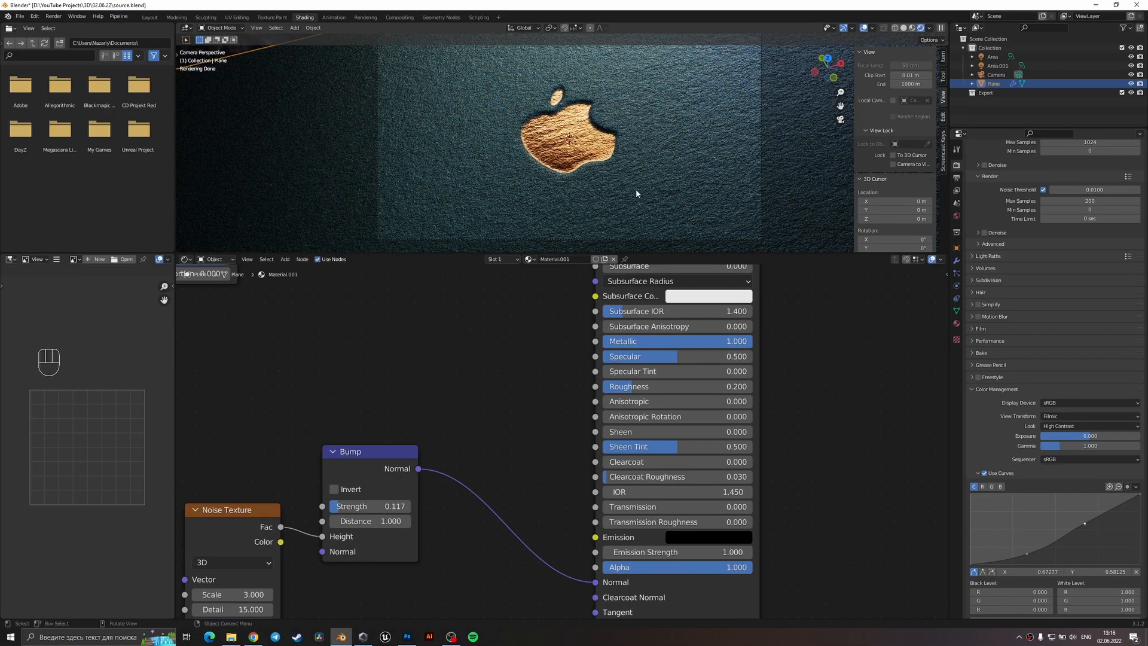
{"action": "key", "text": "z"}
{"action": "left_click", "coordinate": [706, 201]}
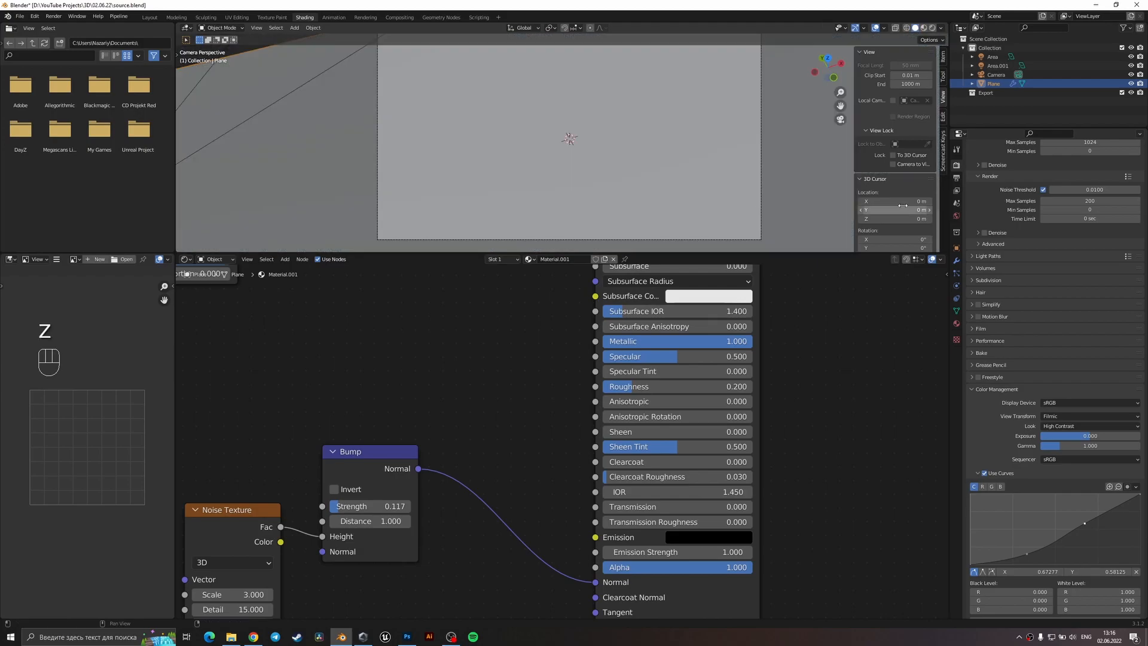
{"action": "key", "text": "z"}
{"action": "left_click", "coordinate": [574, 127]}
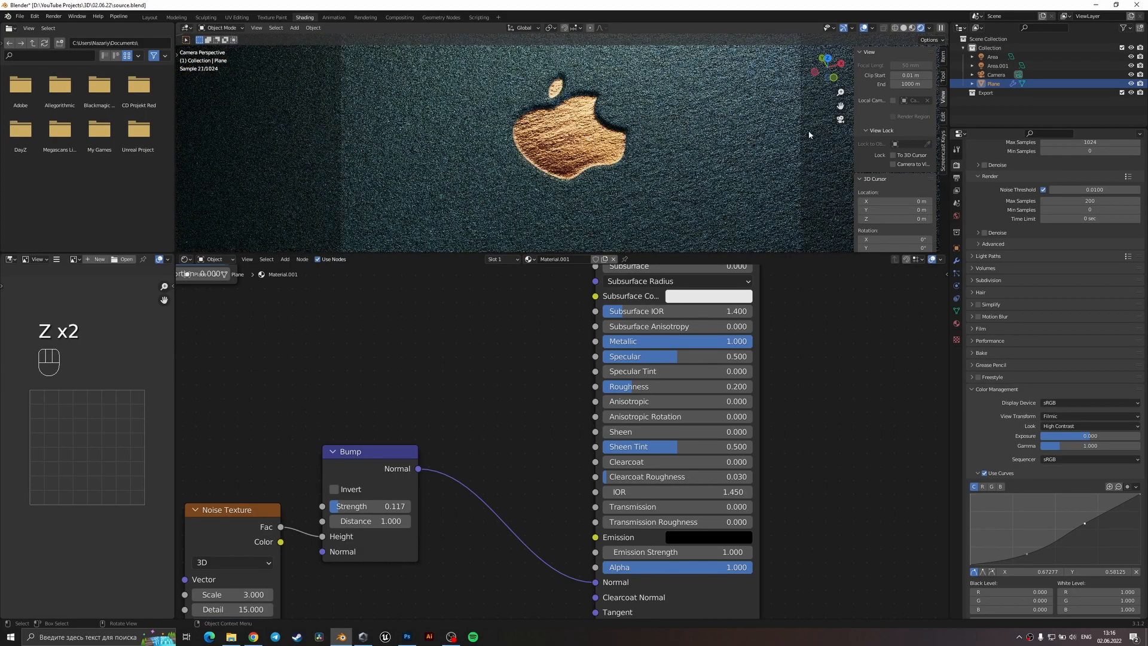
- Enable Depth of Field on the camera with an F-Stop of 0.1 and a focus distance of 7.6 m
{"action": "left_click", "coordinate": [996, 75]}
{"action": "left_click", "coordinate": [956, 287]}
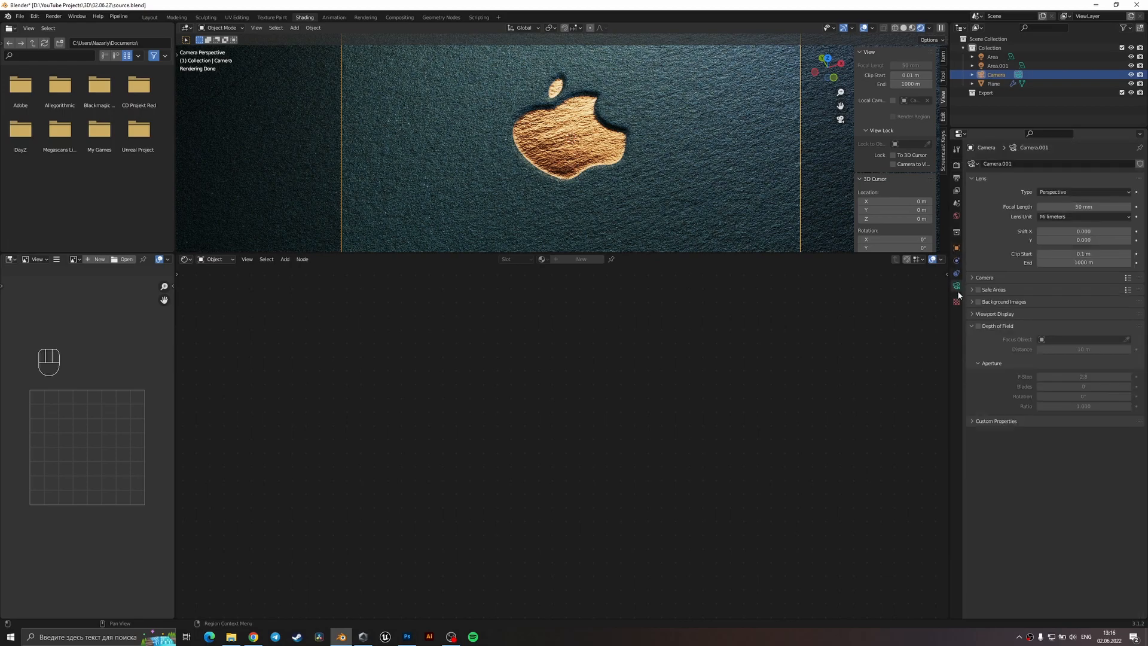
{"action": "left_click", "coordinate": [978, 325]}
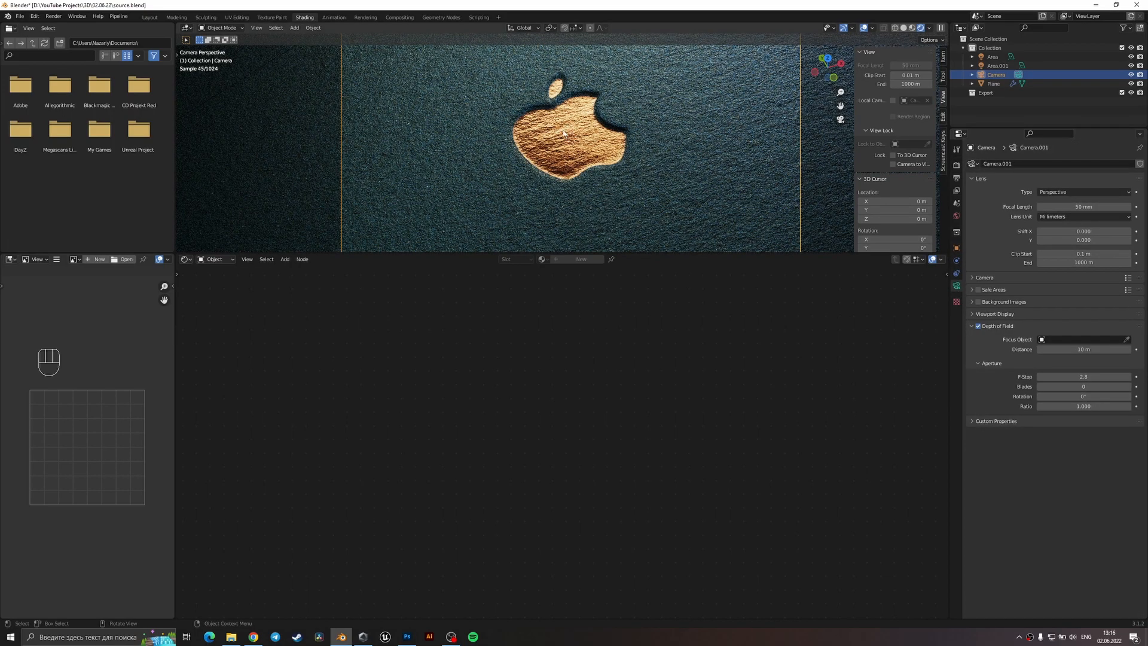
{"action": "scroll", "coordinate": [564, 133], "scroll_direction": "up", "scroll_amount": 2}
{"action": "left_click_drag", "start_coordinate": [1091, 376], "coordinate": [1017, 376]}
{"action": "left_click_drag", "start_coordinate": [1092, 349], "coordinate": [973, 349], "text": "shift"}
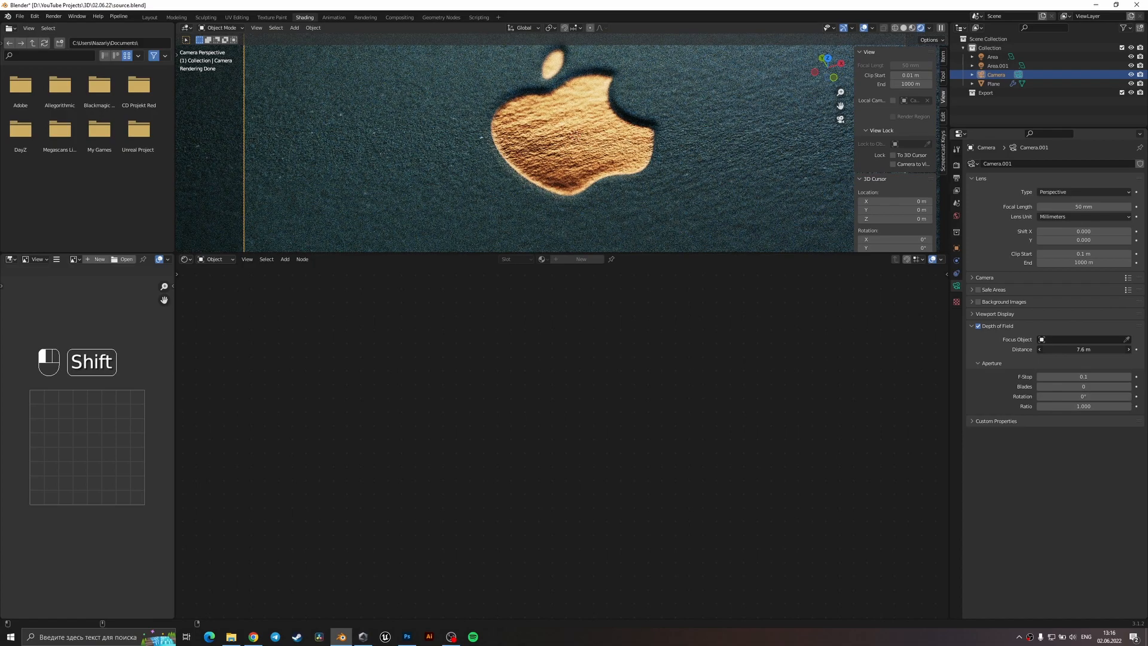
- Try an F-Stop of 0.2 for the camera's depth of field
{"action": "left_click", "coordinate": [1076, 376]}
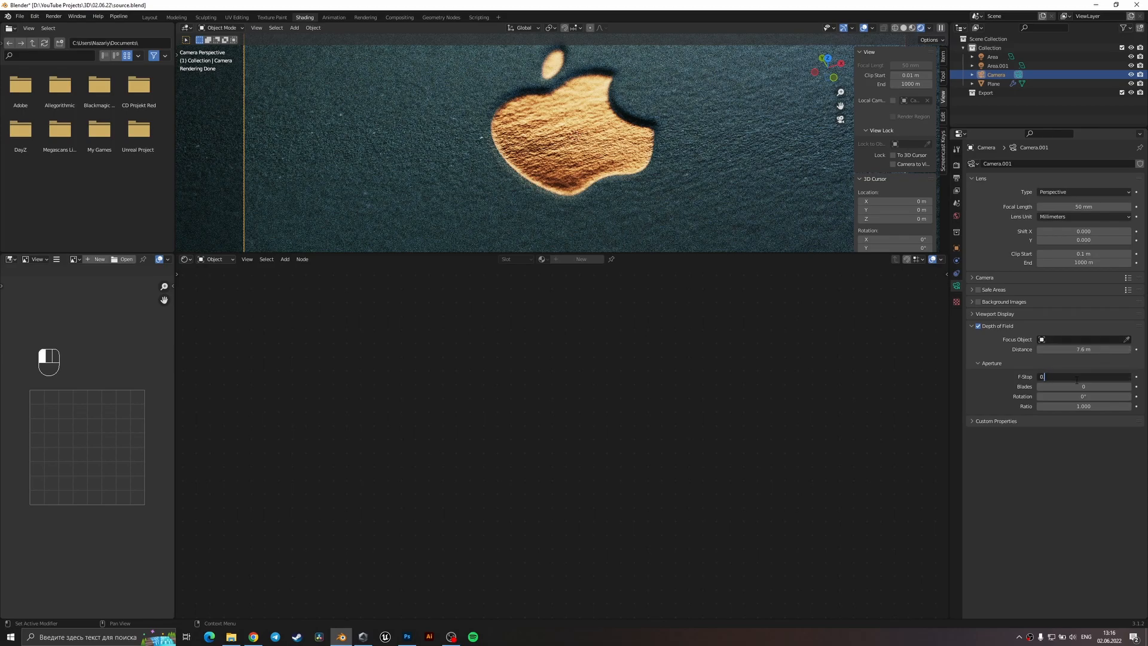
{"action": "type", "text": "0.2"}
{"action": "key", "text": "Return"}
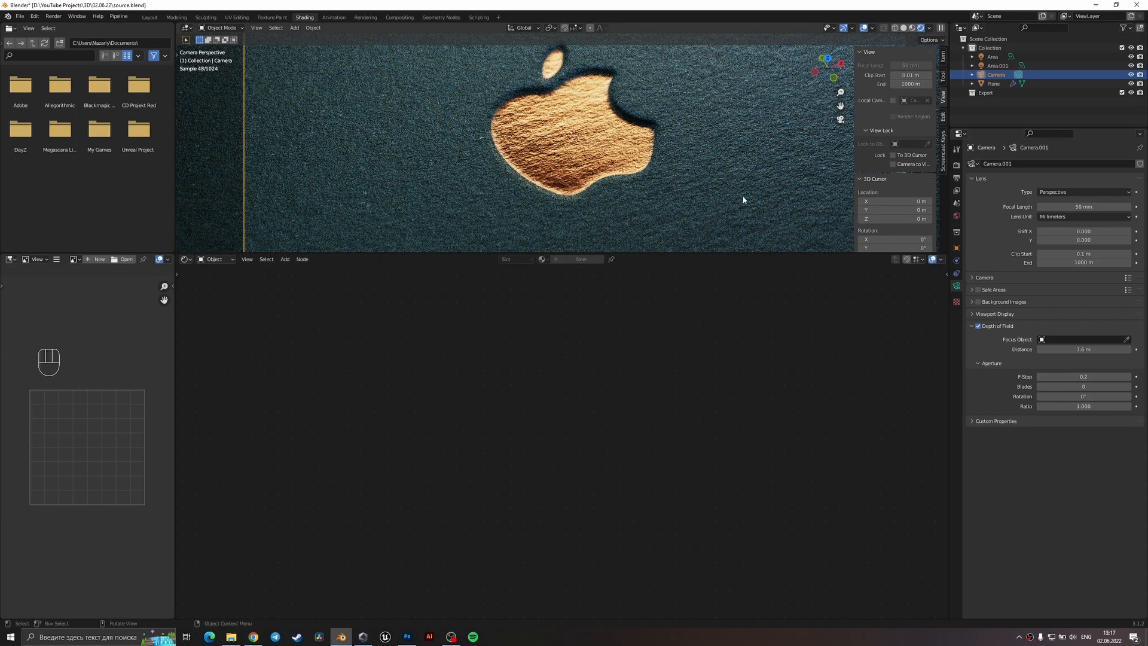
- Set the camera's F-Stop to 0.1 and save the file
{"action": "left_click", "coordinate": [1095, 377]}
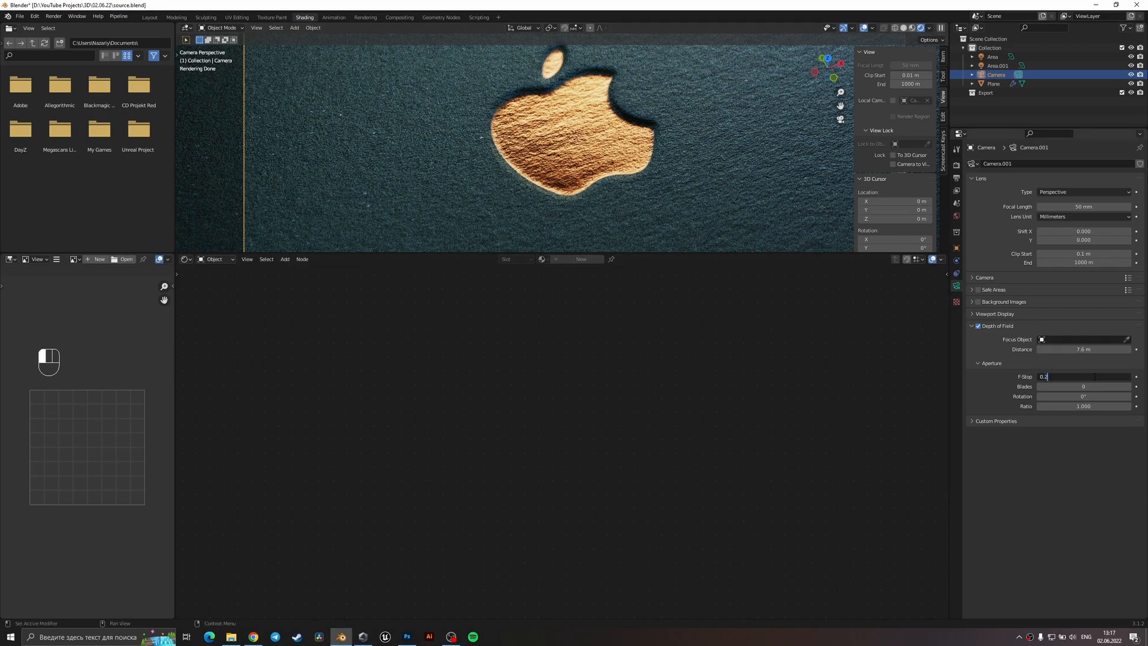
{"action": "key", "text": "Return"}
{"action": "key", "text": "ctrl+s"}
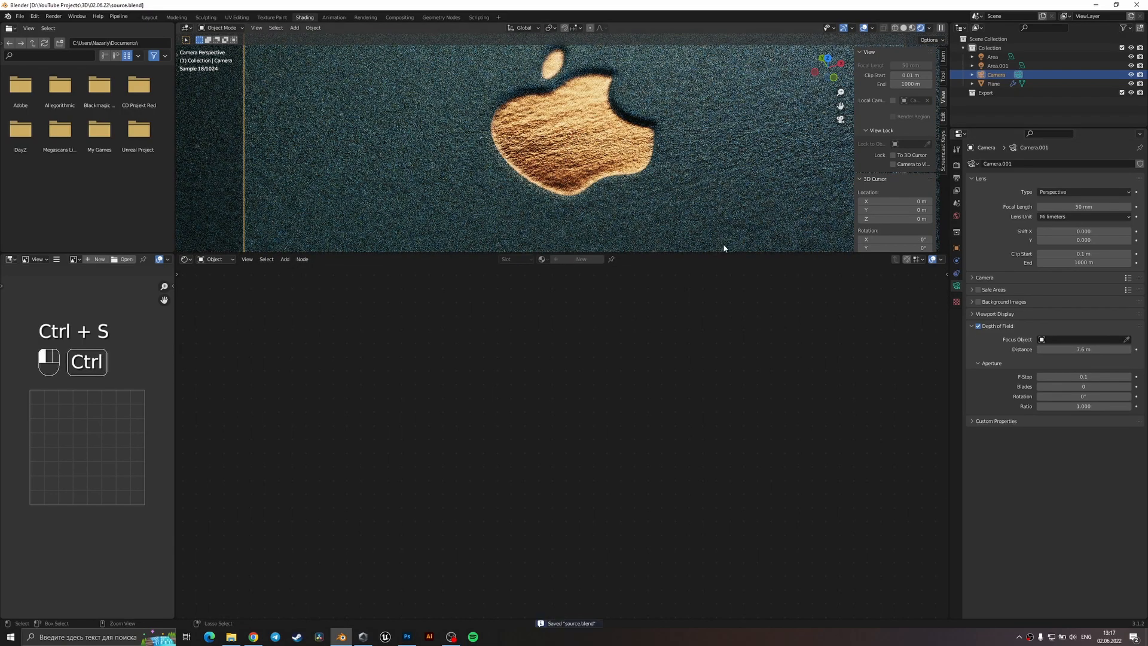
- Select the plane and shift the Base Color of the logo's Principled BSDF to a paler, pinker peach
{"action": "left_click", "coordinate": [628, 214]}
{"action": "scroll", "coordinate": [628, 214], "scroll_direction": "down", "scroll_amount": 3}
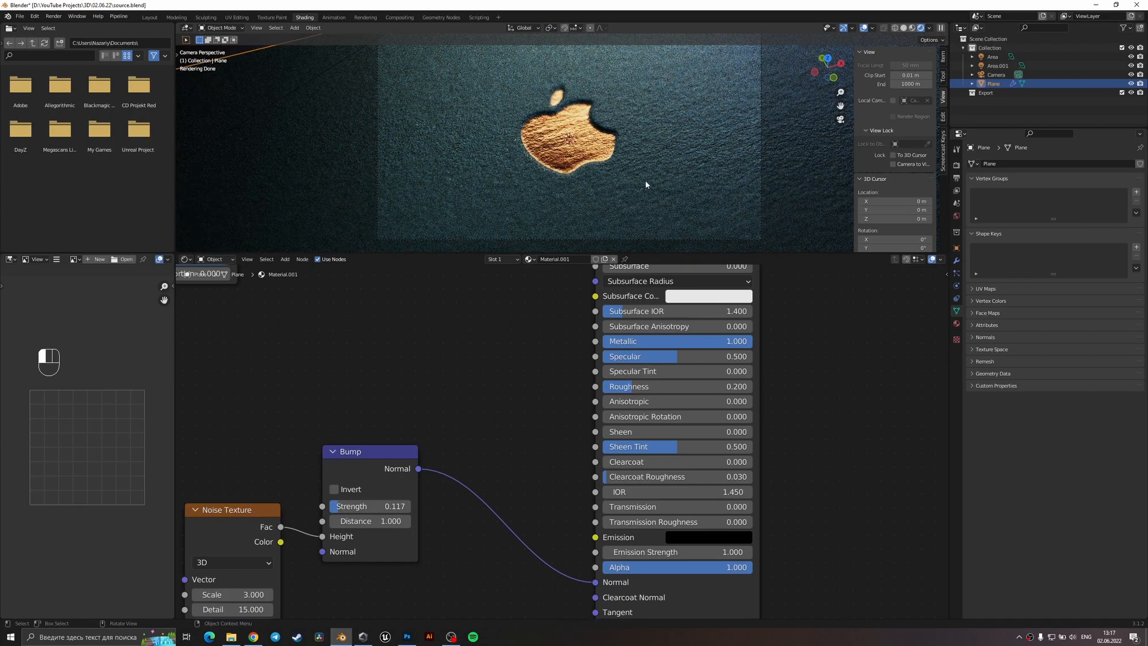
{"action": "scroll", "coordinate": [601, 496], "scroll_direction": "down", "scroll_amount": 4}
{"action": "mouse_move", "coordinate": [602, 496]}
{"action": "middle_mouse_down"}
{"action": "mouse_move", "coordinate": [595, 464]}
{"action": "mouse_move", "coordinate": [595, 478]}
{"action": "middle_mouse_up"}
{"action": "middle_click_drag", "start_coordinate": [588, 422], "coordinate": [663, 480]}
{"action": "middle_click_drag", "start_coordinate": [592, 333], "coordinate": [583, 412]}
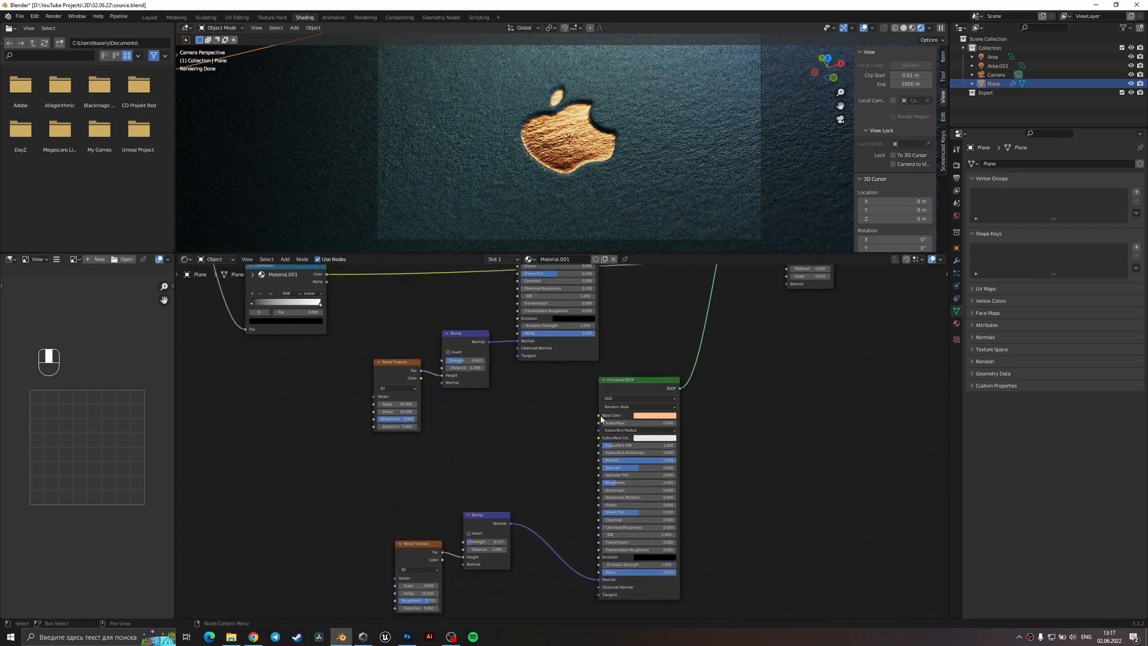
{"action": "scroll", "coordinate": [633, 395], "scroll_direction": "up", "scroll_amount": 4}
{"action": "left_click", "coordinate": [668, 437]}
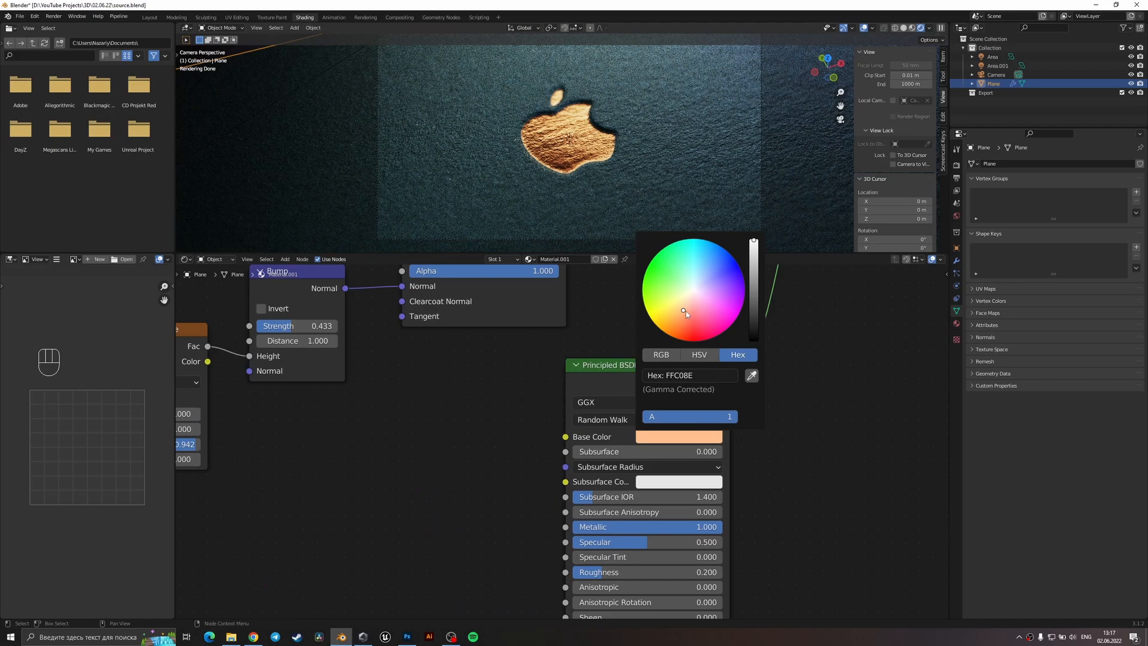
{"action": "mouse_move", "coordinate": [687, 311]}
{"action": "left_mouse_down"}
{"action": "mouse_move", "coordinate": [694, 297]}
{"action": "mouse_move", "coordinate": [687, 306]}
{"action": "left_mouse_up"}
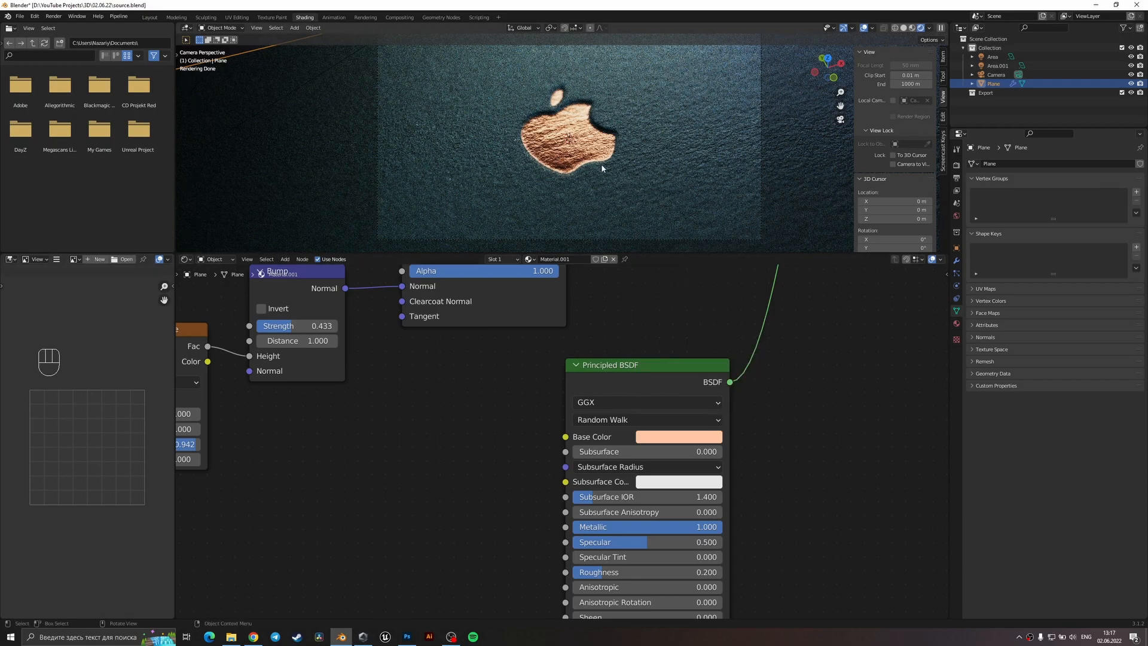
- Switch the viewport to solid shading and save the file
{"action": "key", "text": "z"}
{"action": "left_click", "coordinate": [682, 171]}
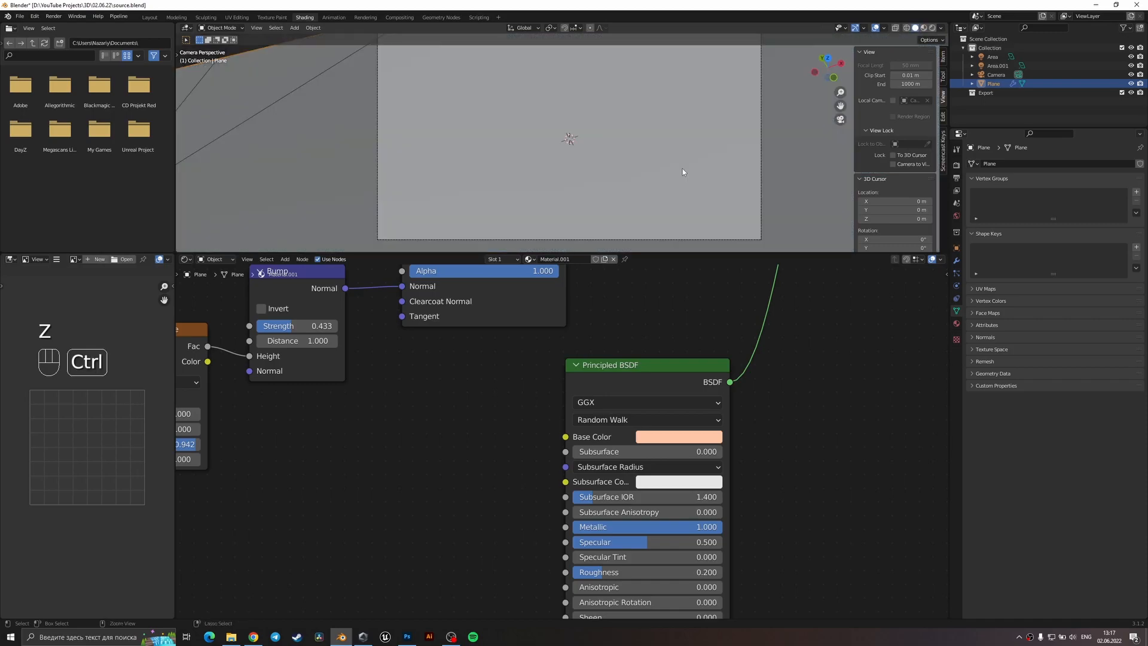
{"action": "key", "text": "ctrl+s"}
- Set the Strength of the logo's Bump node to 0.1 and save the file
{"action": "middle_click_drag", "start_coordinate": [555, 479], "coordinate": [724, 158]}
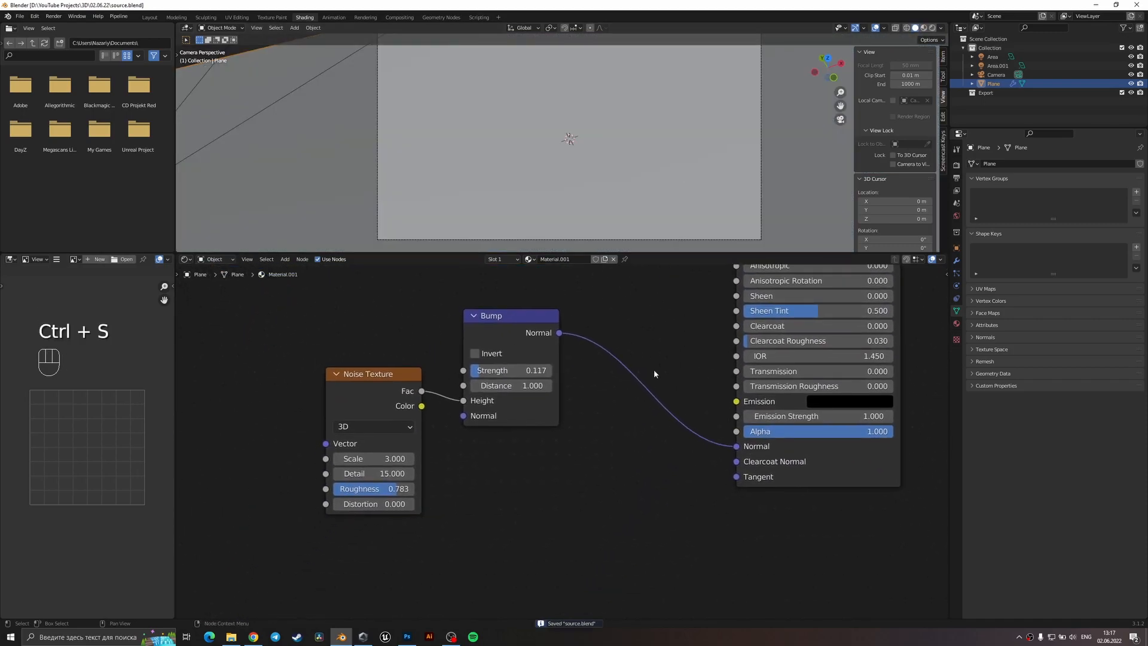
{"action": "left_click", "coordinate": [522, 371]}
{"action": "left_click", "coordinate": [522, 371]}
{"action": "key", "text": "BackSpace"}
{"action": "key", "text": "BackSpace"}
{"action": "key", "text": "BackSpace"}
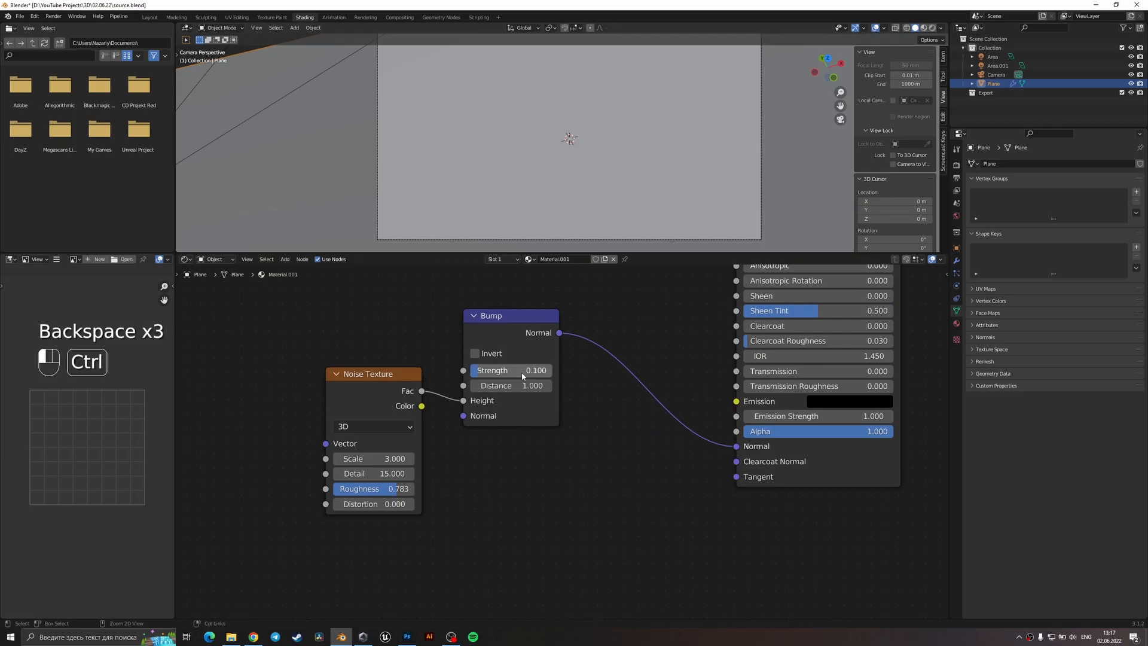
{"action": "key", "text": "ctrl+s"}
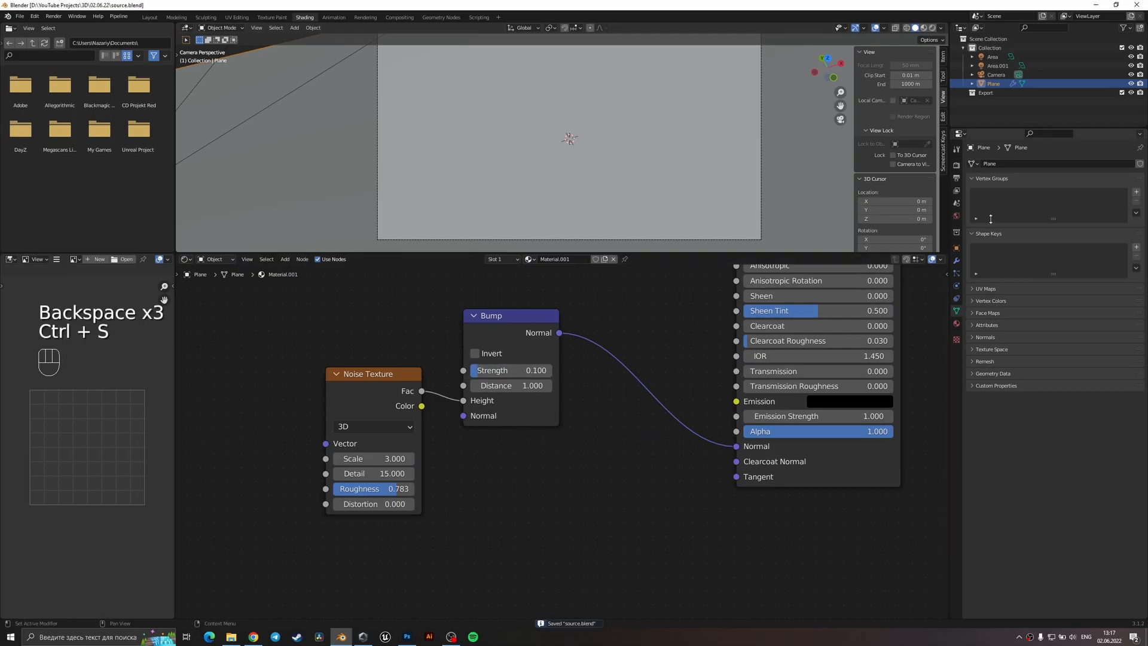
{"action": "left_click", "coordinate": [957, 165]}
{"action": "scroll", "coordinate": [1022, 329], "scroll_direction": "down", "scroll_amount": 1}
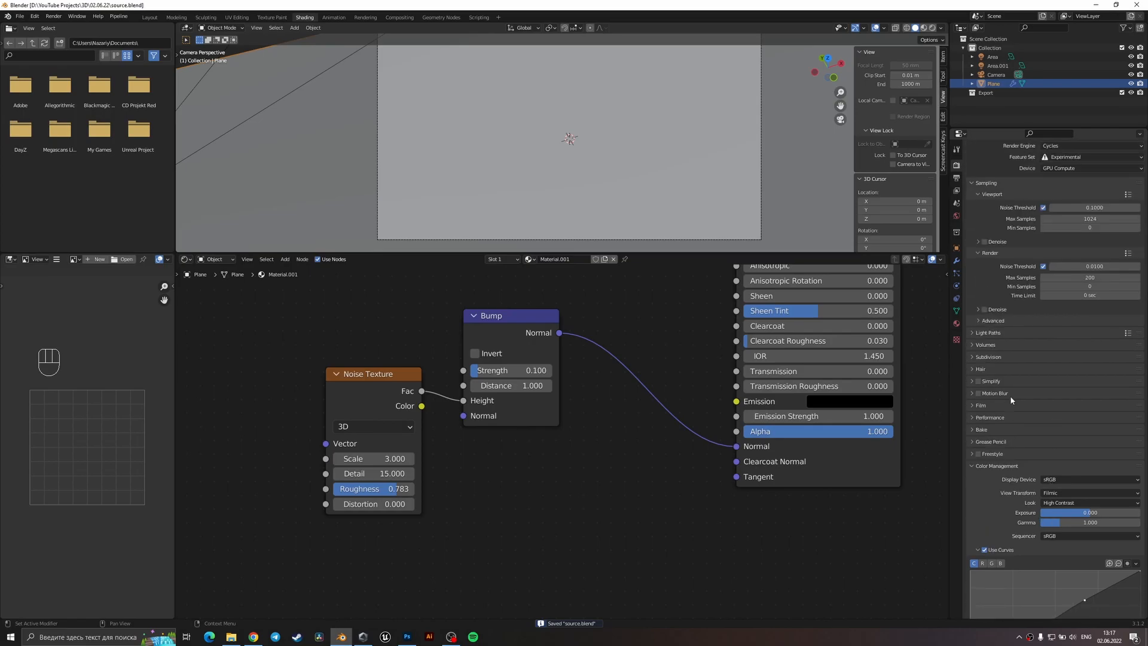
{"action": "key", "text": "F11"}
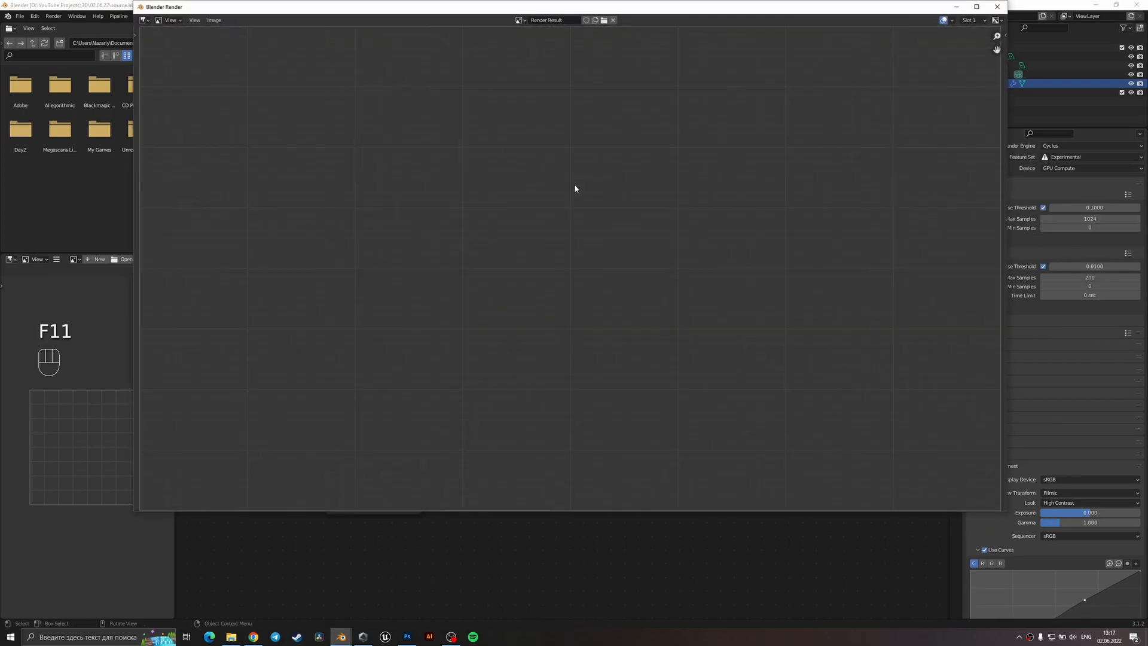
{"action": "scroll", "coordinate": [575, 194], "scroll_direction": "down", "scroll_amount": 3}
{"action": "scroll", "coordinate": [598, 180], "scroll_direction": "up", "scroll_amount": 1}
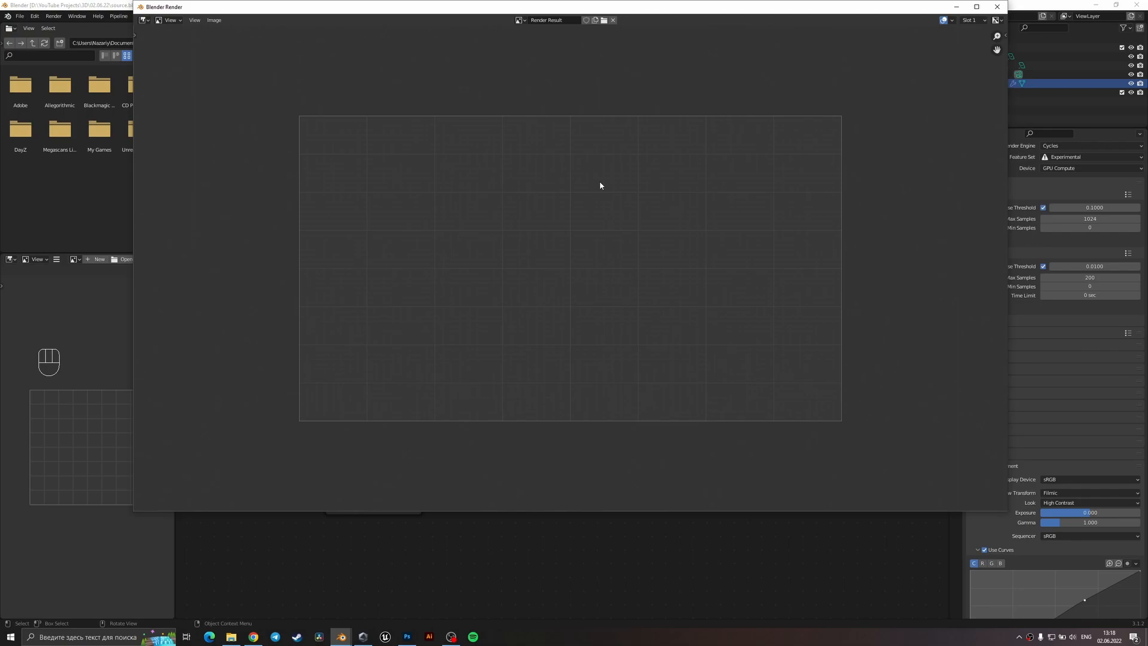
{"action": "left_click", "coordinate": [997, 6]}
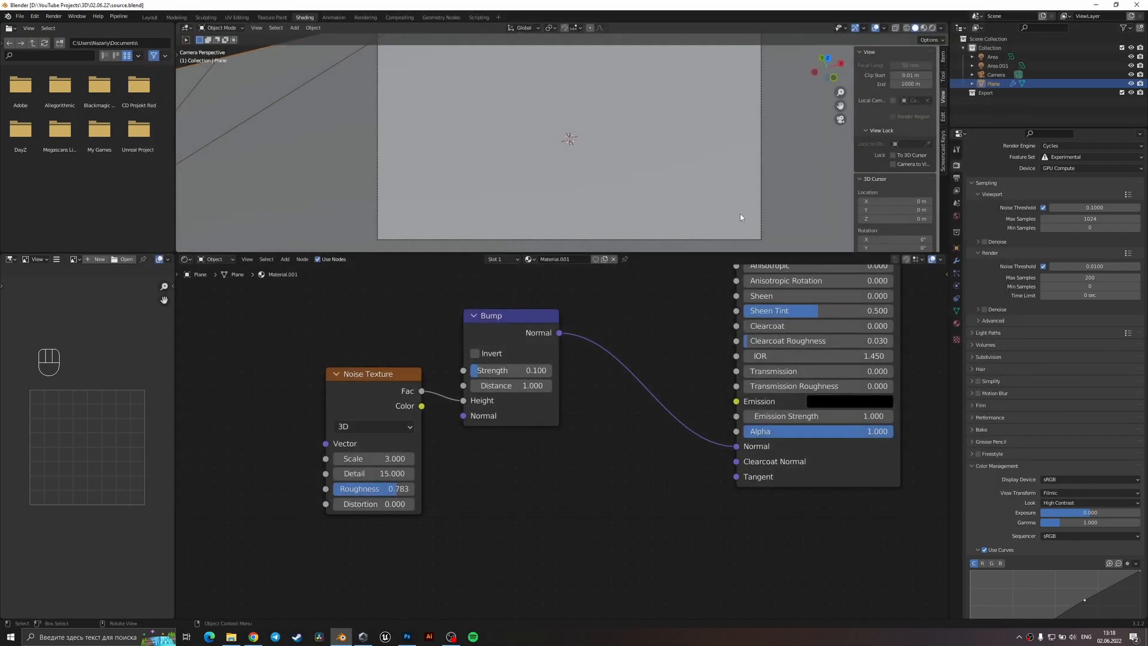
- Render the final image and examine the logo in it from near and far
{"action": "key", "text": "F12"}
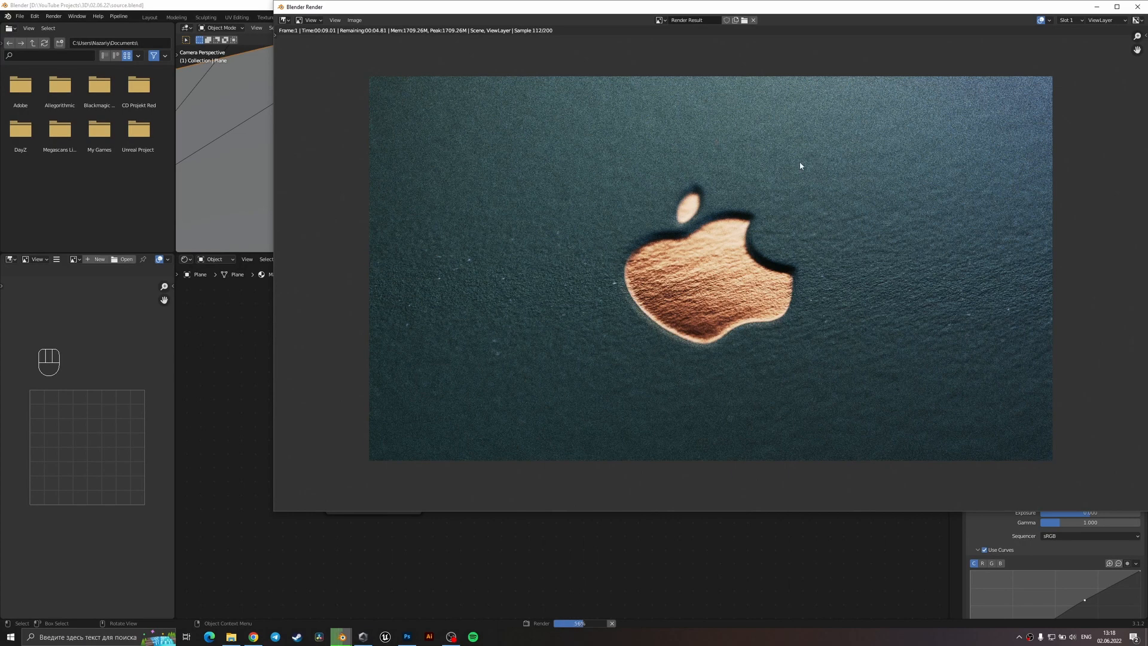
{"action": "scroll", "coordinate": [790, 230], "scroll_direction": "up", "scroll_amount": 3}
{"action": "scroll", "coordinate": [790, 232], "scroll_direction": "down", "scroll_amount": 5}
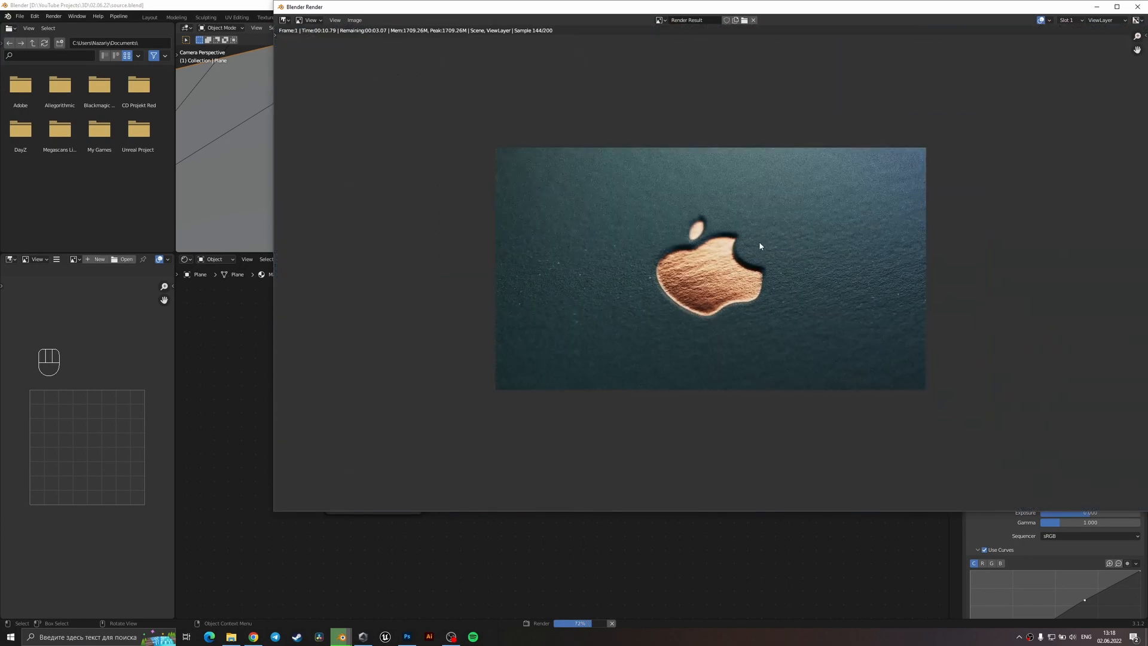
- Set the camera's depth of field F-Stop to 0.2 and save the file
{"action": "scroll", "coordinate": [759, 242], "scroll_direction": "up", "scroll_amount": 5}
{"action": "scroll", "coordinate": [759, 242], "scroll_direction": "down", "scroll_amount": 2}
{"action": "scroll", "coordinate": [759, 241], "scroll_direction": "down", "scroll_amount": 5}
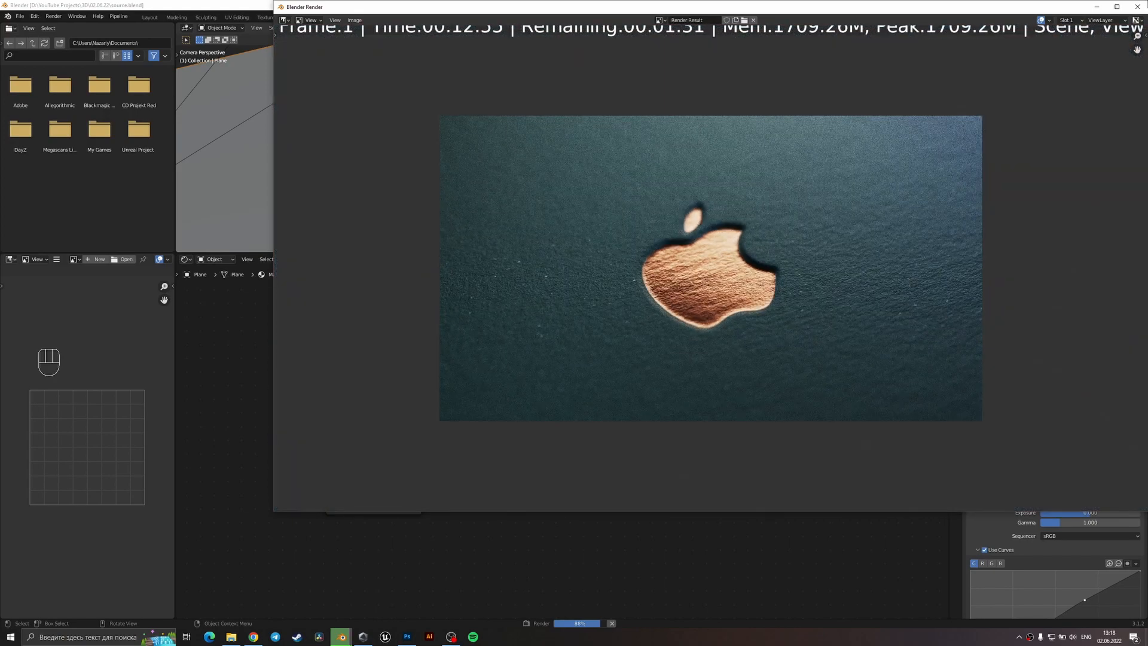
{"action": "left_click", "coordinate": [1137, 7]}
{"action": "left_click", "coordinate": [1000, 74]}
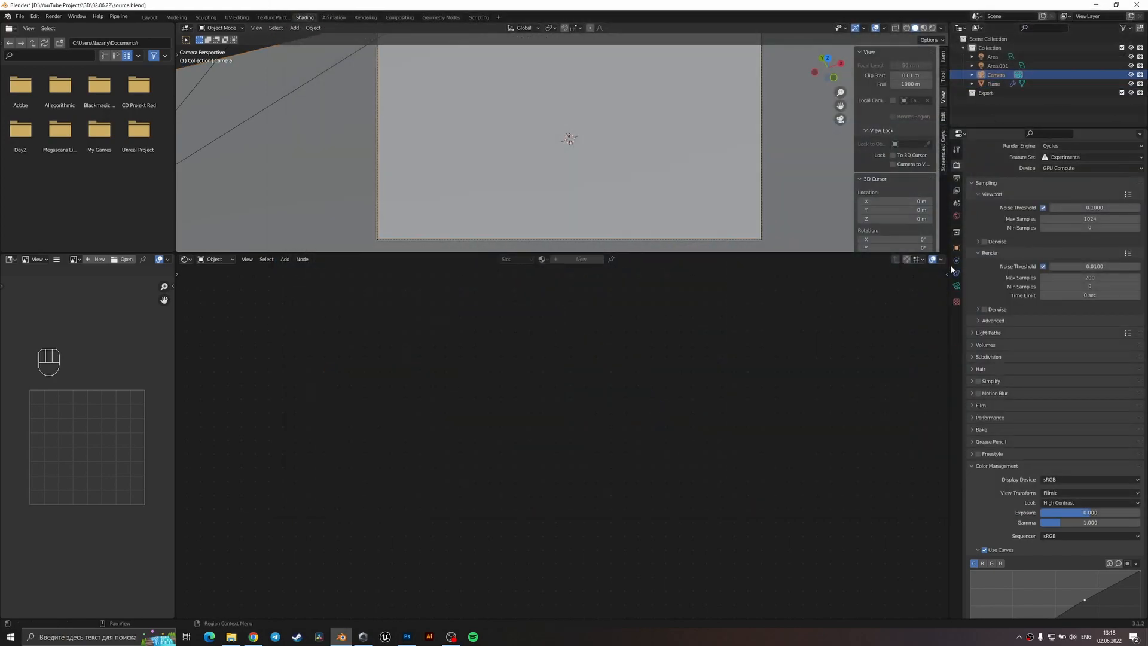
{"action": "left_click", "coordinate": [956, 286]}
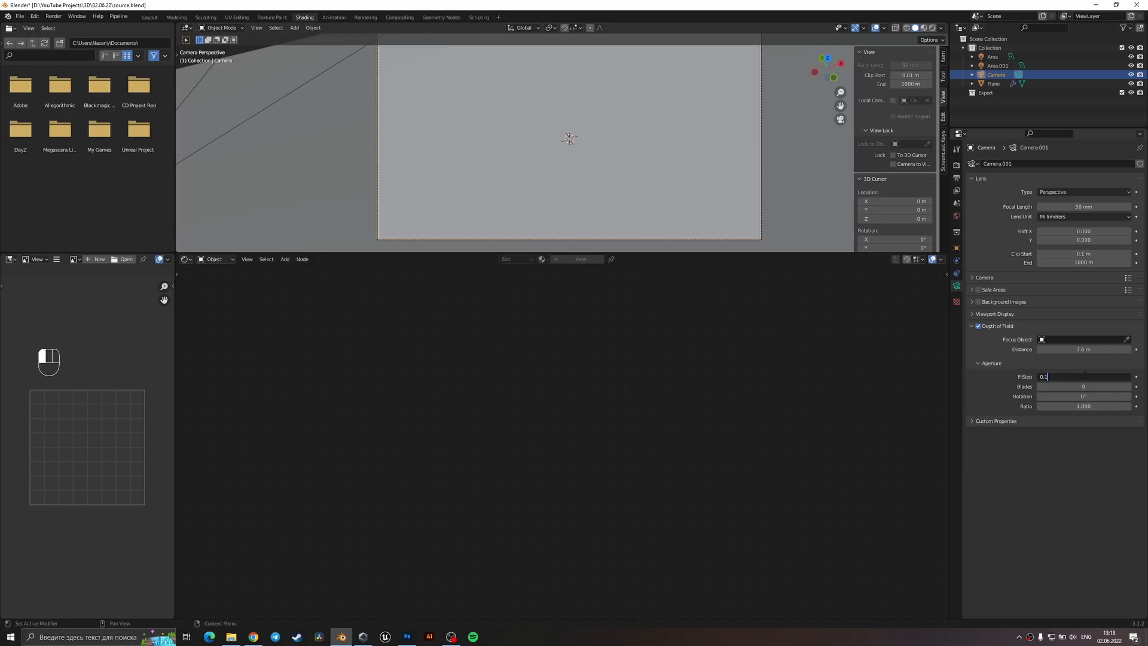
{"action": "key", "text": "ctrl+s"}
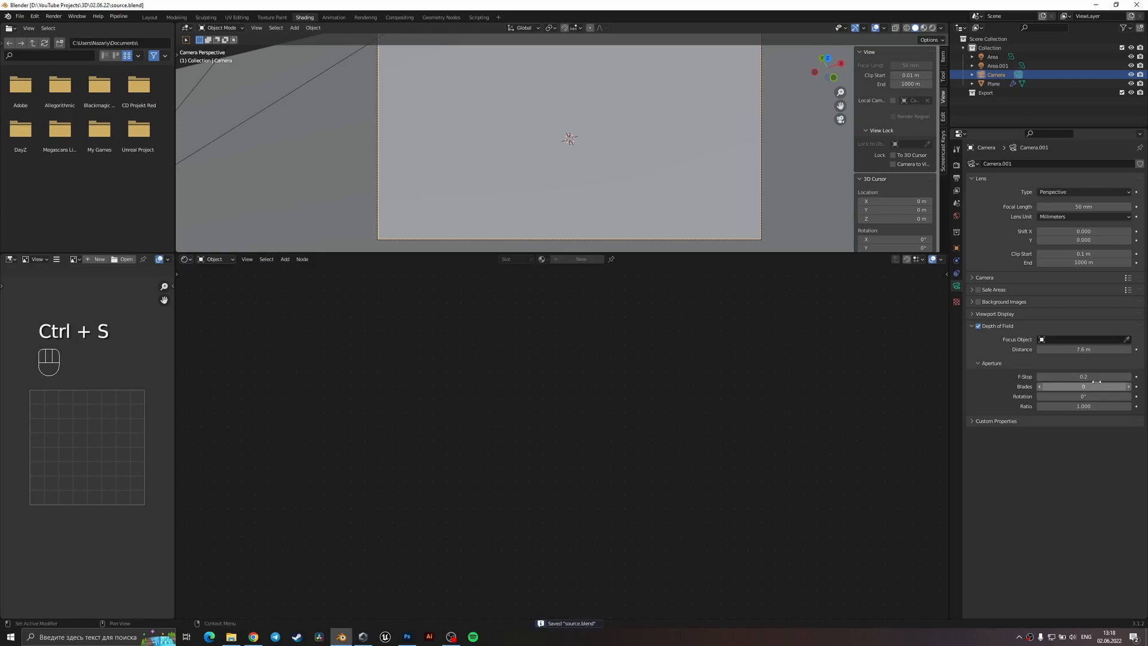
- Render the image and examine the focus and surface grain around the logo from near and far
{"action": "key", "text": "F12"}
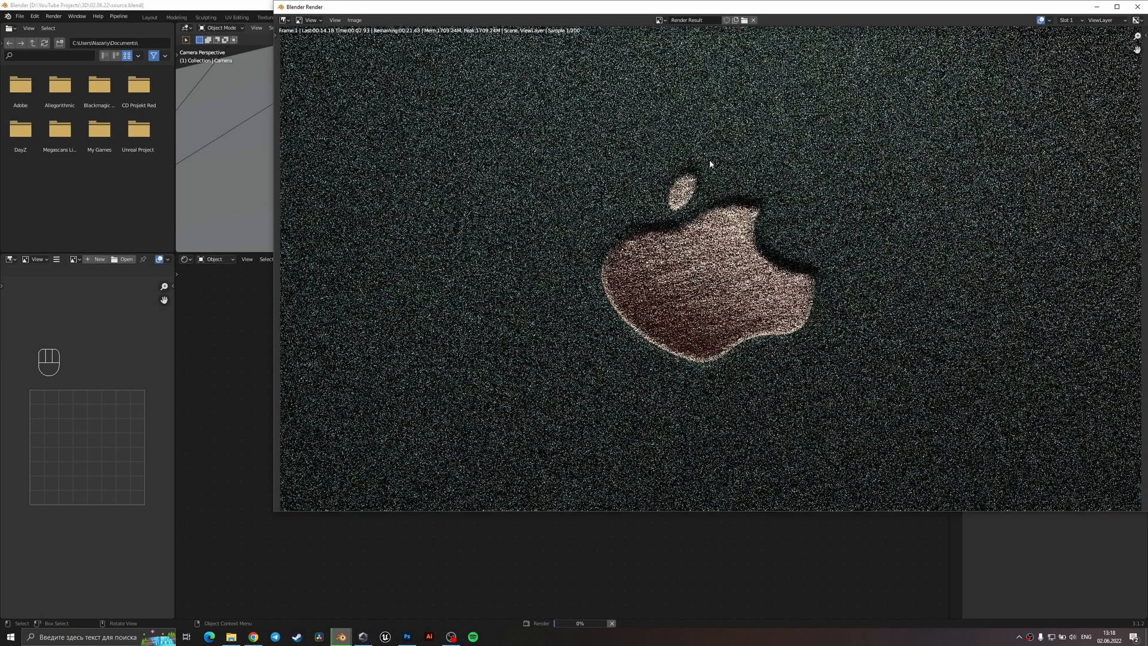
{"action": "scroll", "coordinate": [709, 164], "scroll_direction": "down", "scroll_amount": 2}
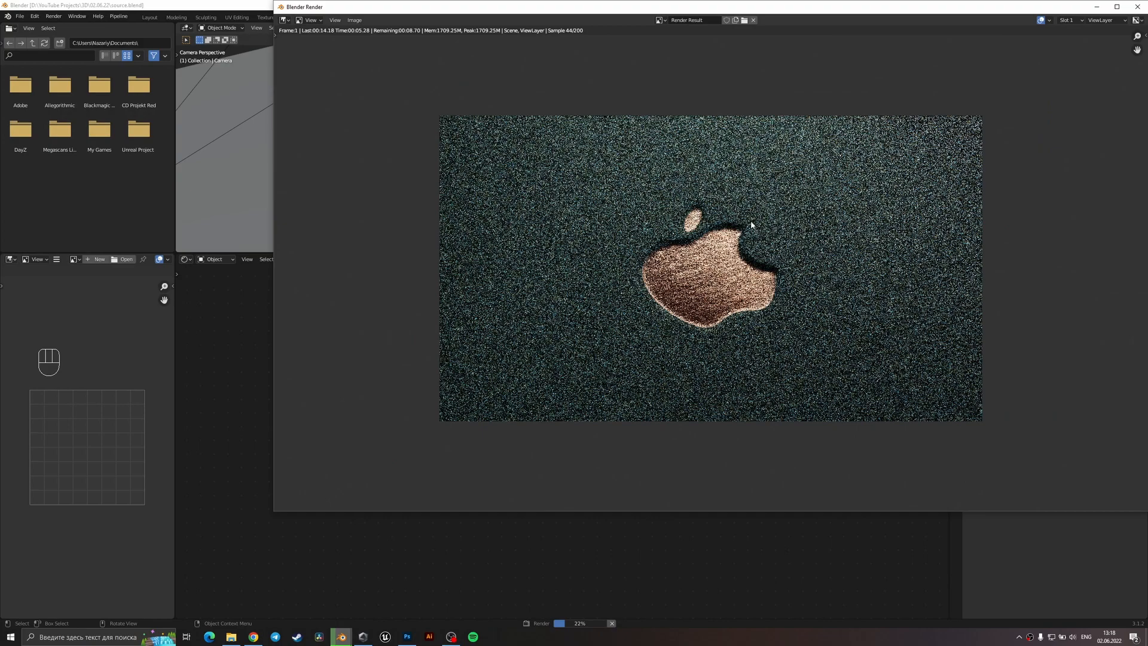
{"action": "scroll", "coordinate": [751, 224], "scroll_direction": "up", "scroll_amount": 2}
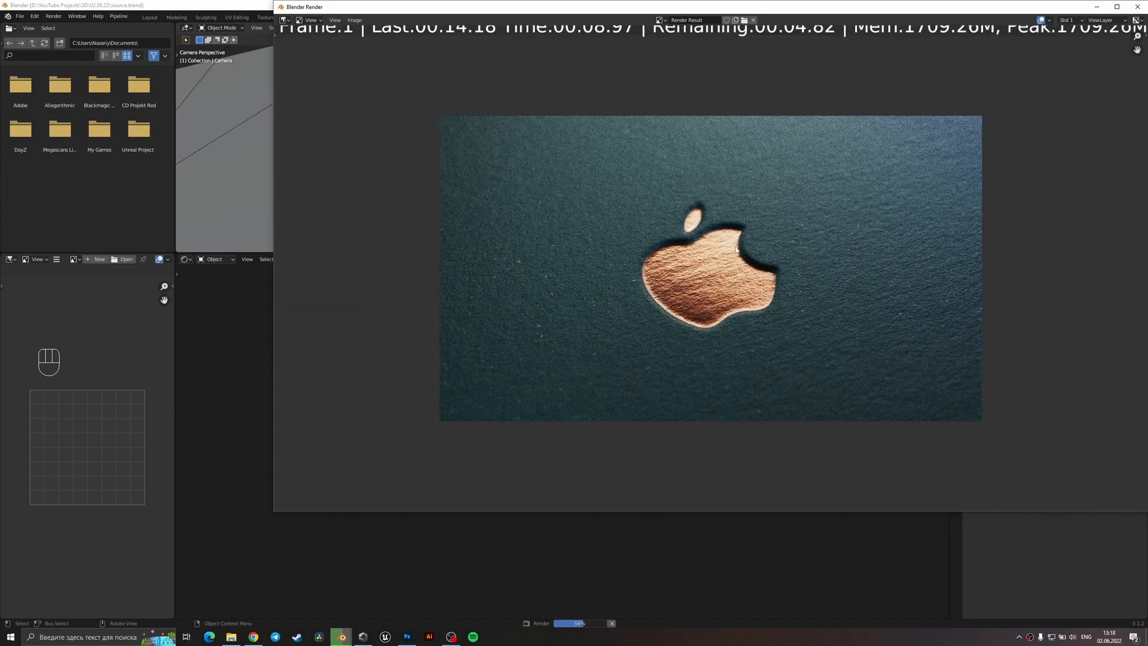
{"action": "scroll", "coordinate": [712, 210], "scroll_direction": "up", "scroll_amount": 1}
{"action": "middle_click_drag", "start_coordinate": [696, 137], "coordinate": [701, 253]}
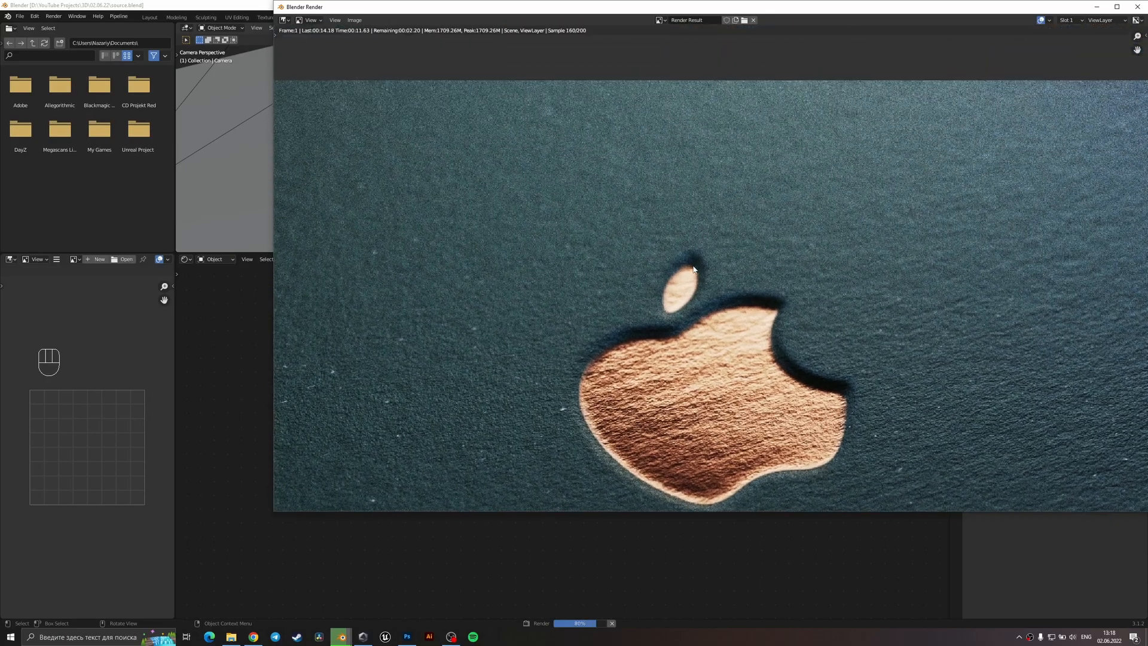
{"action": "scroll", "coordinate": [649, 322], "scroll_direction": "up", "scroll_amount": 5}
{"action": "scroll", "coordinate": [773, 372], "scroll_direction": "down", "scroll_amount": 2}
{"action": "scroll", "coordinate": [773, 372], "scroll_direction": "down", "scroll_amount": 4}
{"action": "scroll", "coordinate": [904, 327], "scroll_direction": "up", "scroll_amount": 5}
{"action": "middle_click_drag", "start_coordinate": [904, 327], "coordinate": [818, 192]}
{"action": "scroll", "coordinate": [924, 261], "scroll_direction": "down", "scroll_amount": 4}
{"action": "scroll", "coordinate": [925, 261], "scroll_direction": "down", "scroll_amount": 4}
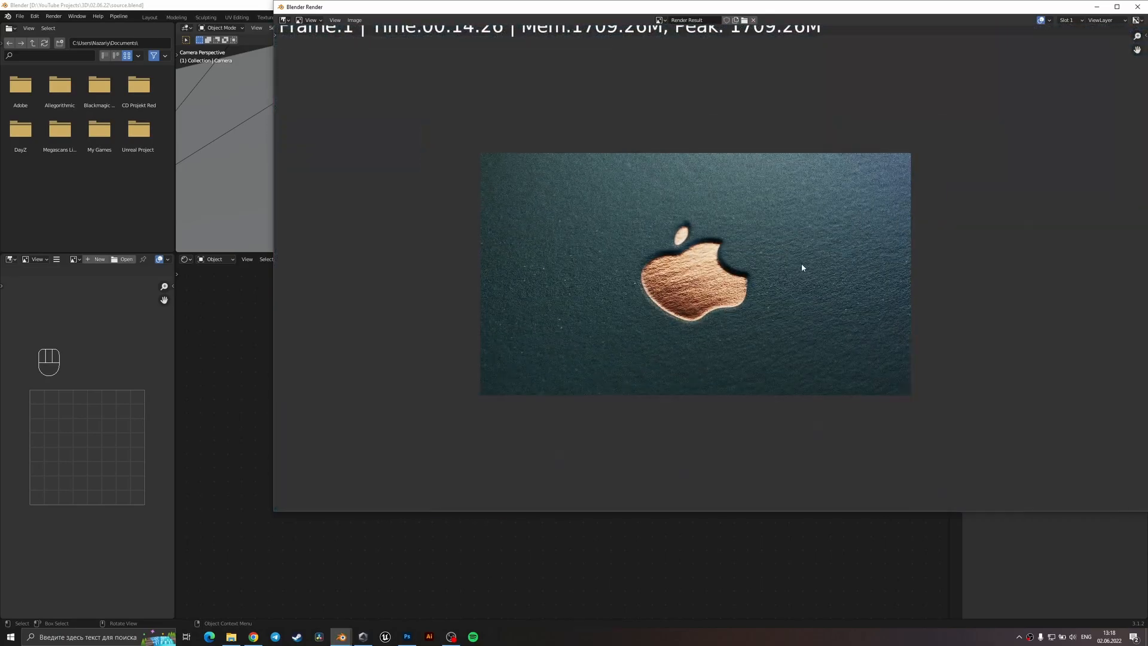
{"action": "scroll", "coordinate": [753, 275], "scroll_direction": "up", "scroll_amount": 4}
{"action": "scroll", "coordinate": [722, 287], "scroll_direction": "down", "scroll_amount": 4}
{"action": "scroll", "coordinate": [723, 287], "scroll_direction": "up", "scroll_amount": 4}
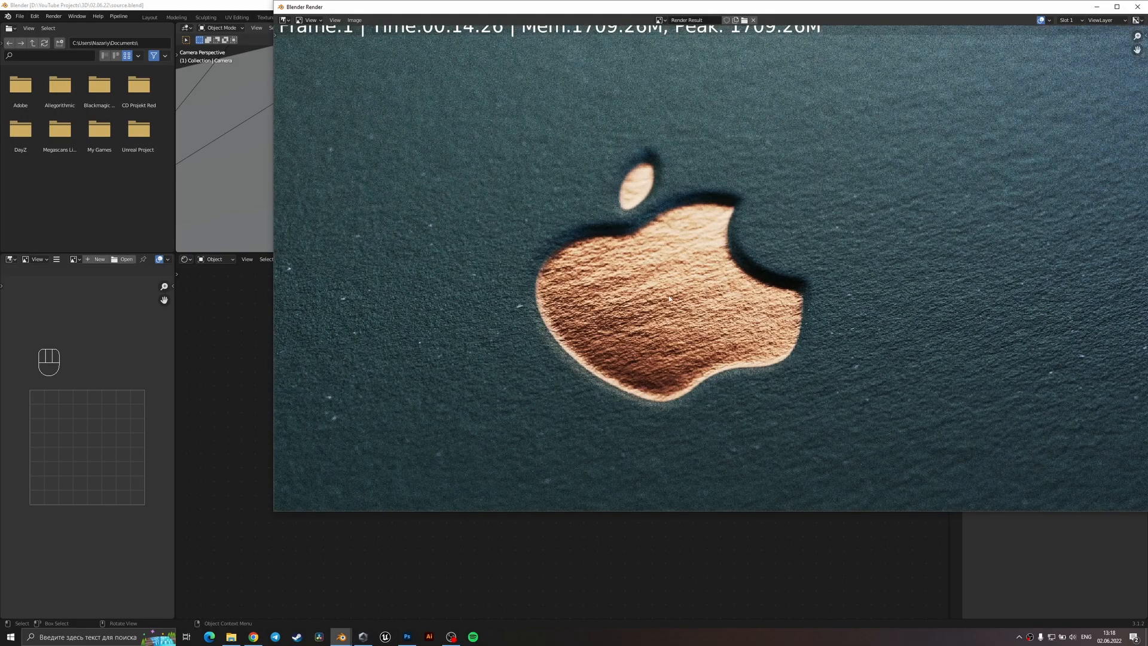
{"action": "scroll", "coordinate": [650, 259], "scroll_direction": "down", "scroll_amount": 3}
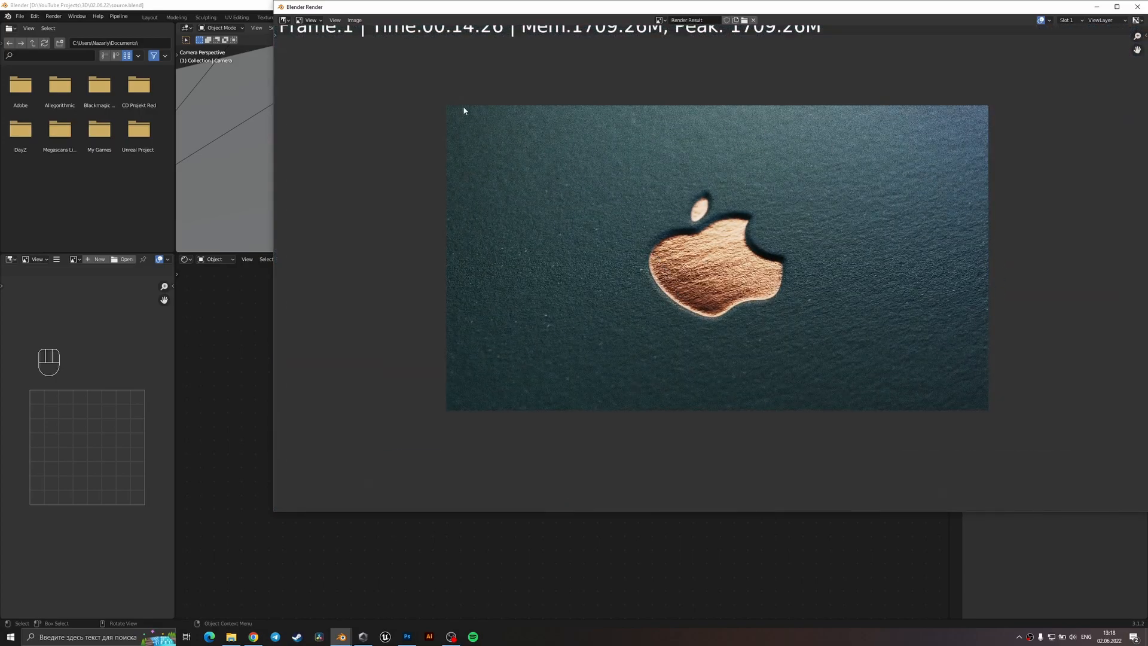
{"action": "scroll", "coordinate": [539, 339], "scroll_direction": "up", "scroll_amount": 3}
{"action": "scroll", "coordinate": [514, 310], "scroll_direction": "down", "scroll_amount": 4}
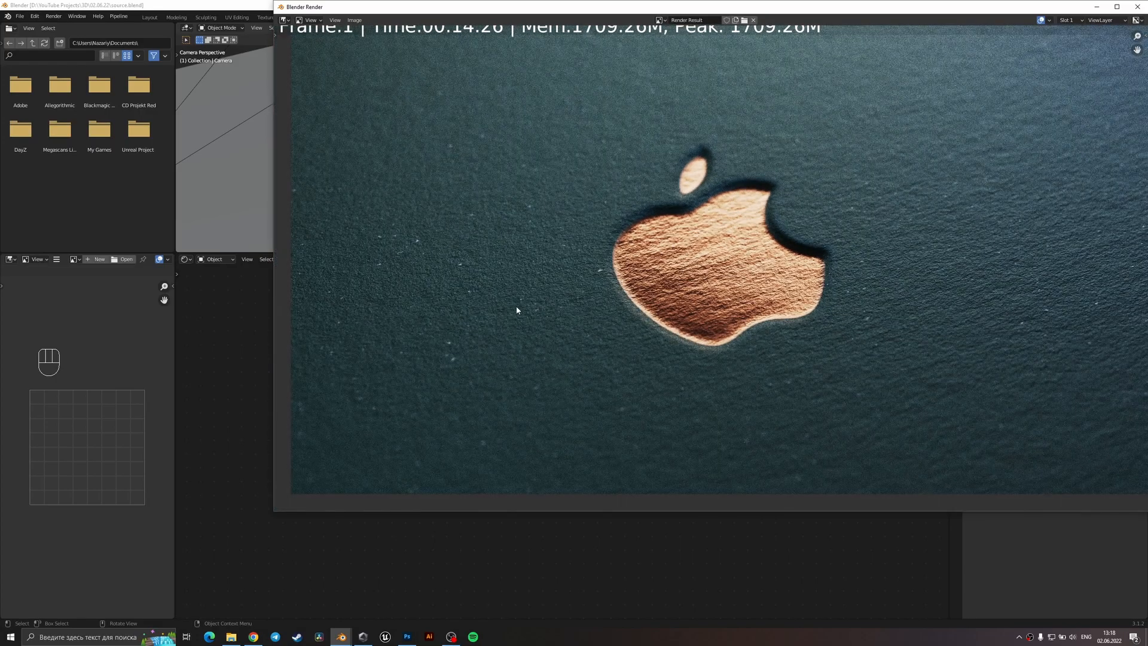
{"action": "scroll", "coordinate": [747, 269], "scroll_direction": "up", "scroll_amount": 1}
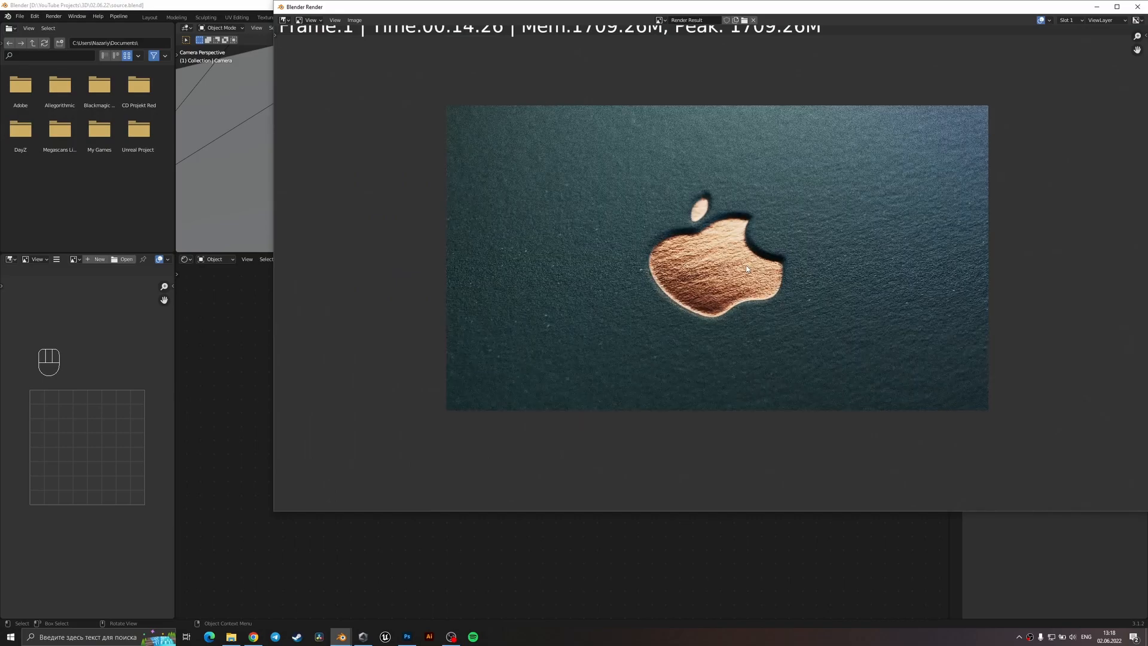
{"action": "left_click", "coordinate": [1138, 7]}
- Set the Strength of the Bump node feeding the plane's green Principled BSDF to 0.733 and save the file
{"action": "left_click", "coordinate": [573, 148]}
{"action": "scroll", "coordinate": [685, 382], "scroll_direction": "down", "scroll_amount": 4}
{"action": "middle_click_drag", "start_coordinate": [580, 395], "coordinate": [714, 478]}
{"action": "scroll", "coordinate": [622, 448], "scroll_direction": "down", "scroll_amount": 4}
{"action": "scroll", "coordinate": [583, 496], "scroll_direction": "down", "scroll_amount": 4}
{"action": "middle_click_drag", "start_coordinate": [666, 418], "coordinate": [700, 510]}
{"action": "scroll", "coordinate": [565, 440], "scroll_direction": "down", "scroll_amount": 4}
{"action": "middle_click_drag", "start_coordinate": [594, 399], "coordinate": [566, 416]}
{"action": "scroll", "coordinate": [589, 332], "scroll_direction": "up", "scroll_amount": 1}
{"action": "scroll", "coordinate": [569, 440], "scroll_direction": "up", "scroll_amount": 5}
{"action": "middle_click_drag", "start_coordinate": [628, 519], "coordinate": [621, 554]}
{"action": "scroll", "coordinate": [440, 404], "scroll_direction": "up", "scroll_amount": 2}
{"action": "middle_click_drag", "start_coordinate": [436, 401], "coordinate": [590, 458]}
{"action": "scroll", "coordinate": [589, 457], "scroll_direction": "up", "scroll_amount": 8}
{"action": "scroll", "coordinate": [608, 401], "scroll_direction": "up", "scroll_amount": 4}
{"action": "middle_click_drag", "start_coordinate": [640, 425], "coordinate": [583, 313]}
{"action": "scroll", "coordinate": [598, 421], "scroll_direction": "down", "scroll_amount": 8}
{"action": "scroll", "coordinate": [657, 439], "scroll_direction": "down", "scroll_amount": 4}
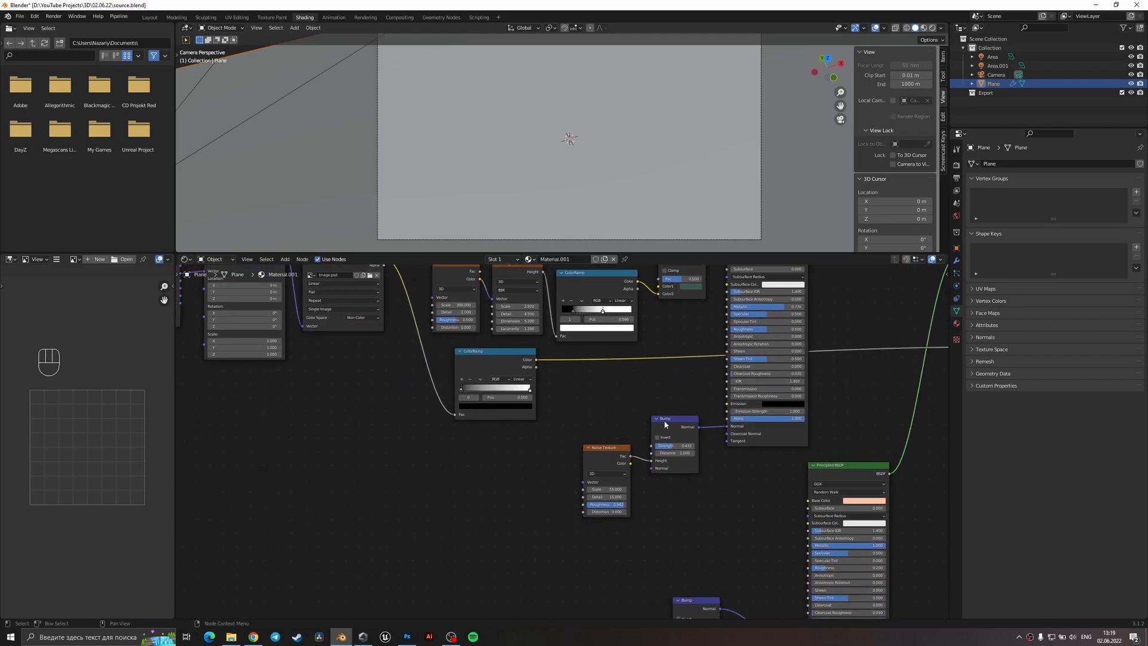
{"action": "scroll", "coordinate": [658, 479], "scroll_direction": "up", "scroll_amount": 5}
{"action": "left_click_drag", "start_coordinate": [686, 356], "coordinate": [712, 353]}
{"action": "key", "text": "ctrl+s"}
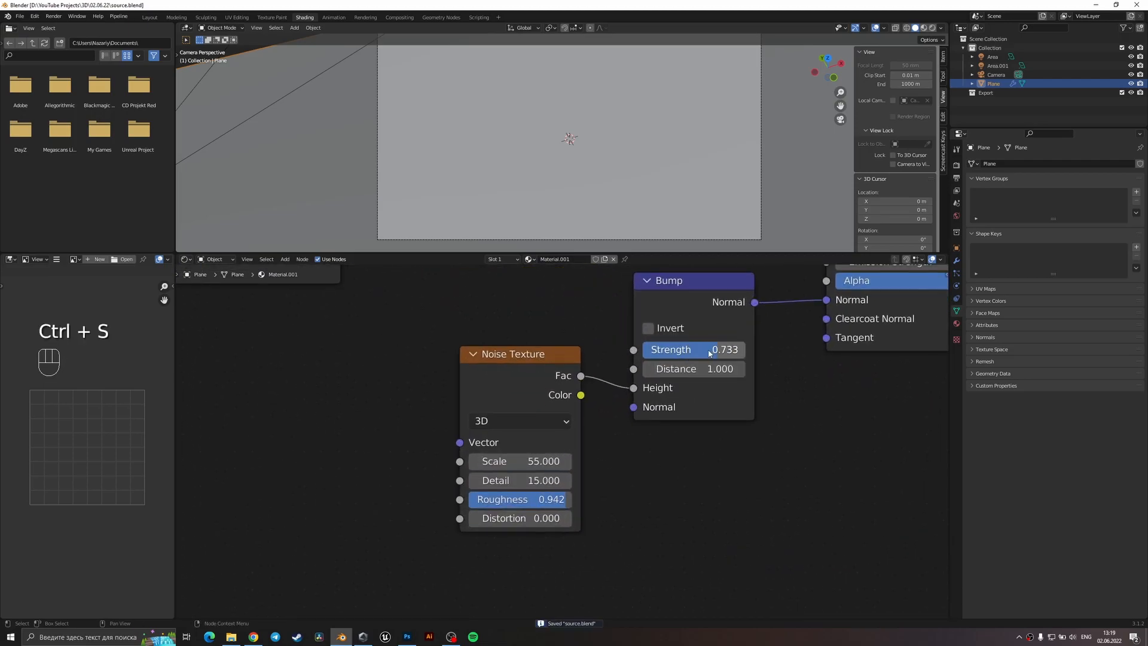
- Render the image again and examine the stronger bump texture of the green surface
{"action": "key", "text": "F12"}
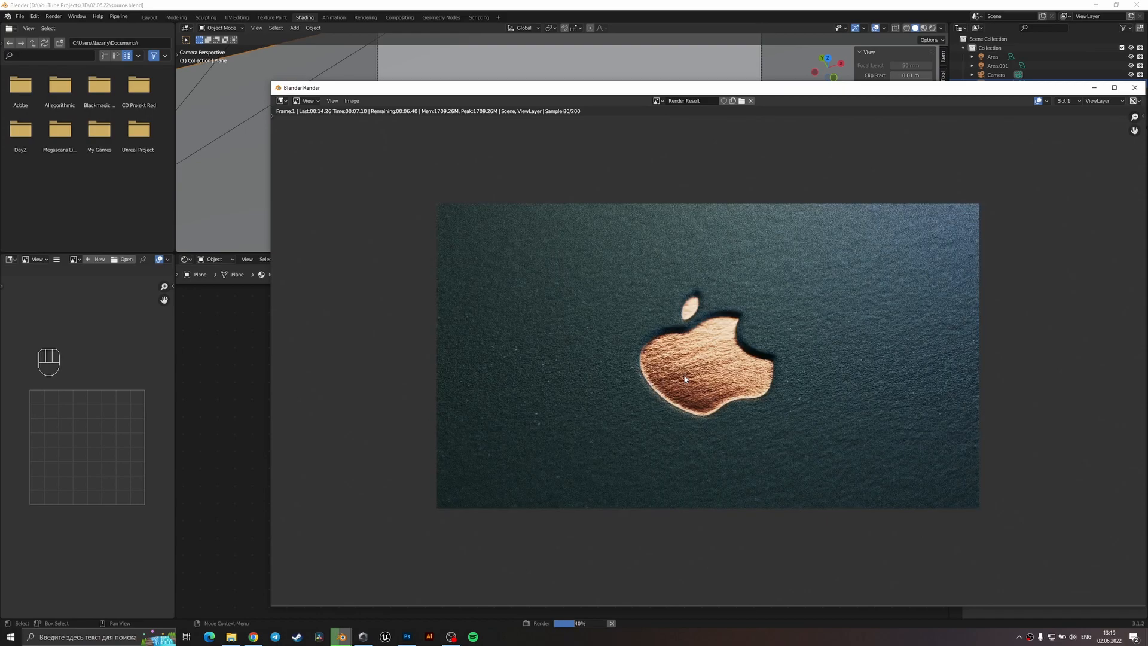
{"action": "scroll", "coordinate": [750, 428], "scroll_direction": "down", "scroll_amount": 2}
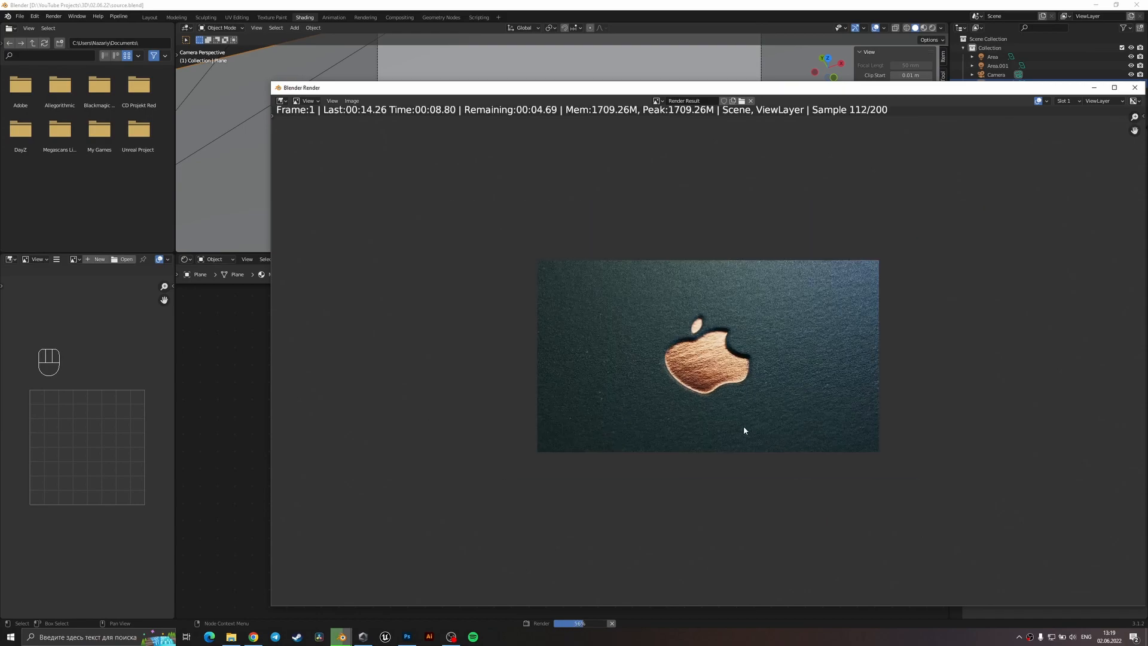
{"action": "scroll", "coordinate": [562, 368], "scroll_direction": "up", "scroll_amount": 3}
{"action": "scroll", "coordinate": [883, 289], "scroll_direction": "down", "scroll_amount": 1}
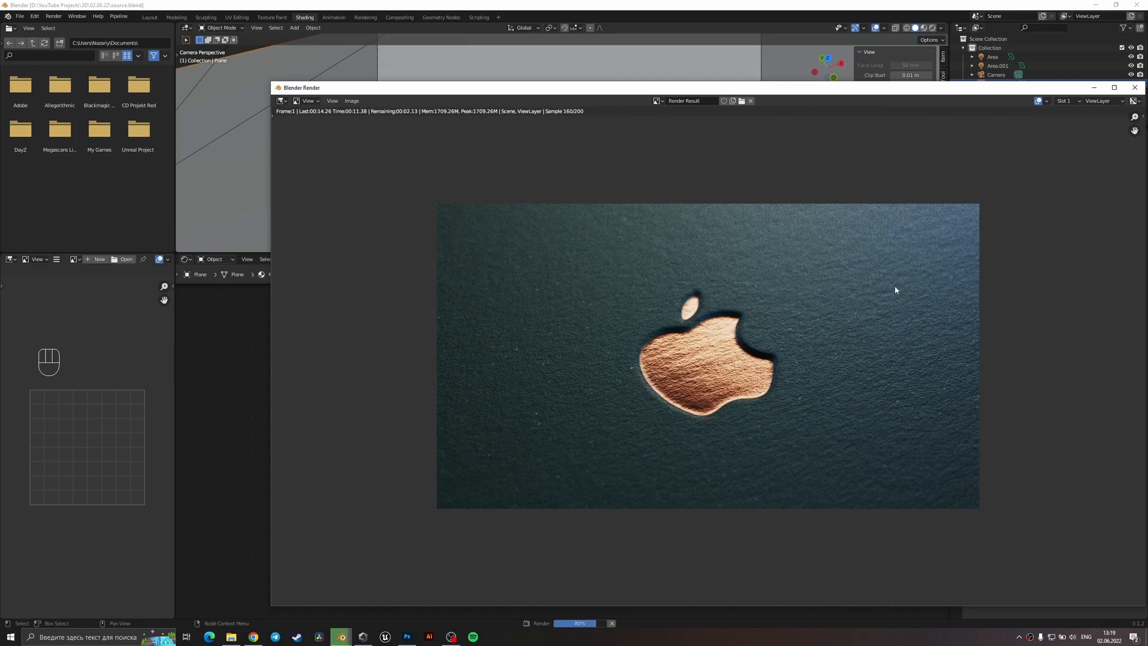
{"action": "scroll", "coordinate": [755, 313], "scroll_direction": "down", "scroll_amount": 3}
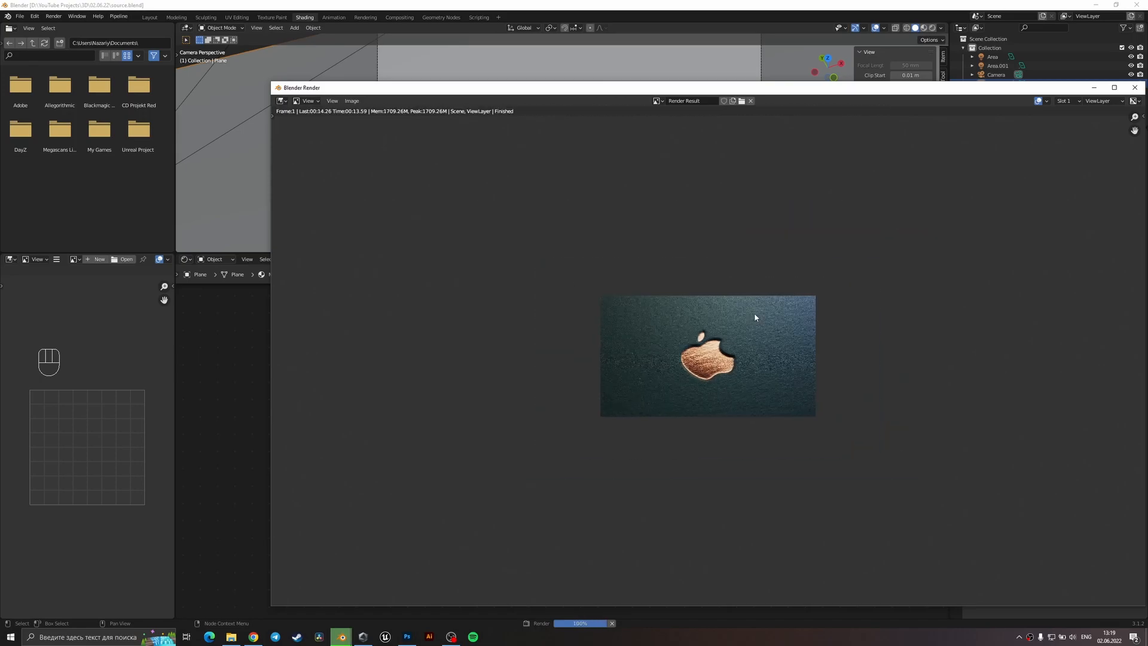
{"action": "scroll", "coordinate": [722, 357], "scroll_direction": "up", "scroll_amount": 1}
{"action": "scroll", "coordinate": [722, 357], "scroll_direction": "up", "scroll_amount": 4}
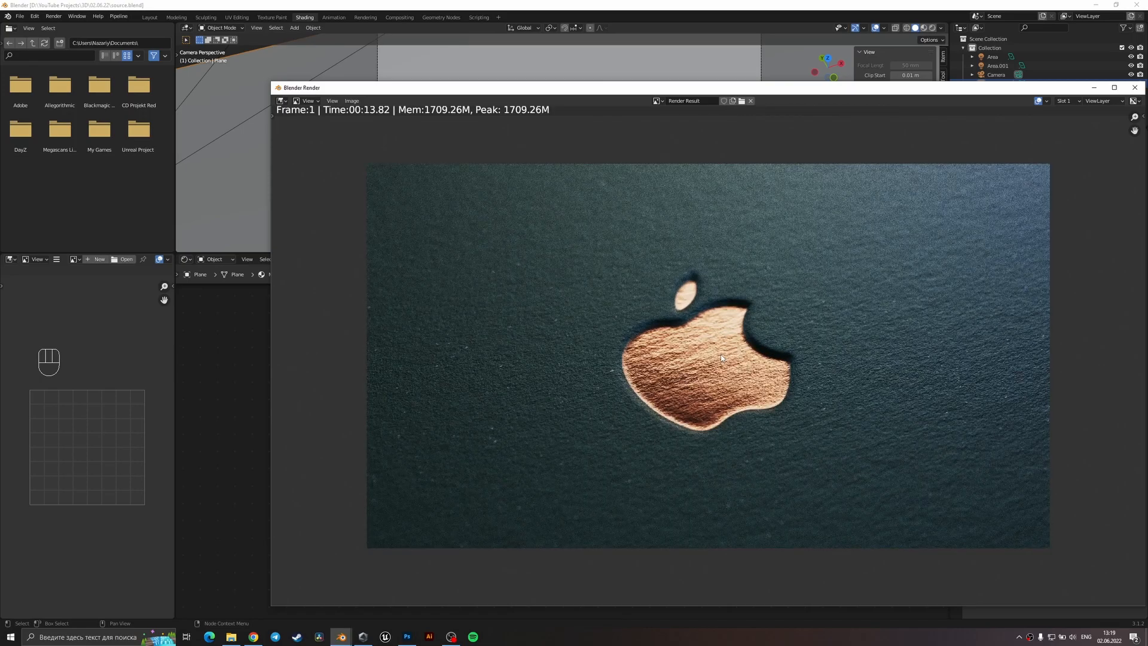
{"action": "middle_click_drag", "start_coordinate": [736, 281], "coordinate": [769, 234]}
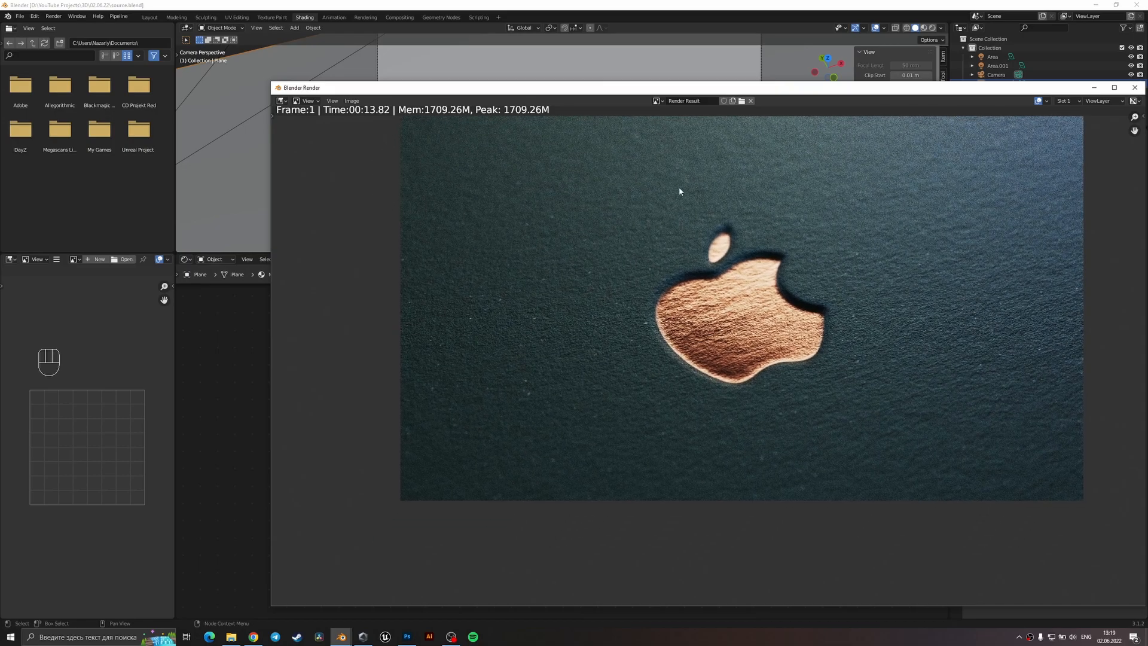
{"action": "scroll", "coordinate": [755, 279], "scroll_direction": "up", "scroll_amount": 1}
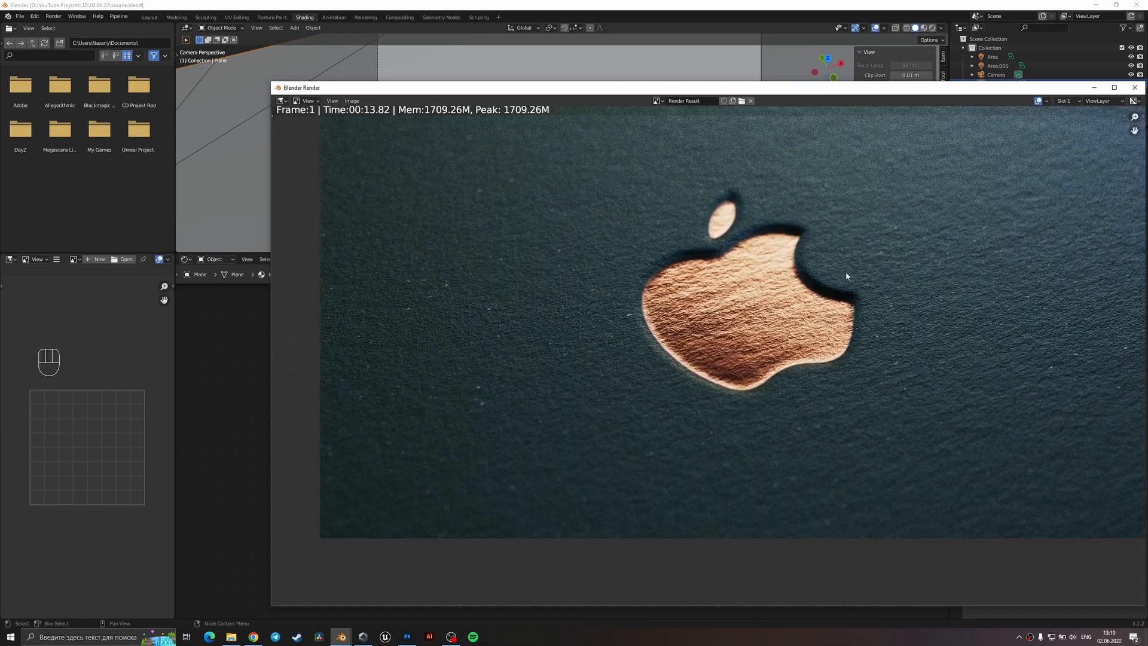
{"action": "left_click", "coordinate": [1135, 88]}
- Set the Scale of the plane material's Displacement node to 0.02 and save the file
{"action": "middle_click_drag", "start_coordinate": [822, 426], "coordinate": [522, 433]}
{"action": "scroll", "coordinate": [854, 364], "scroll_direction": "down", "scroll_amount": 3}
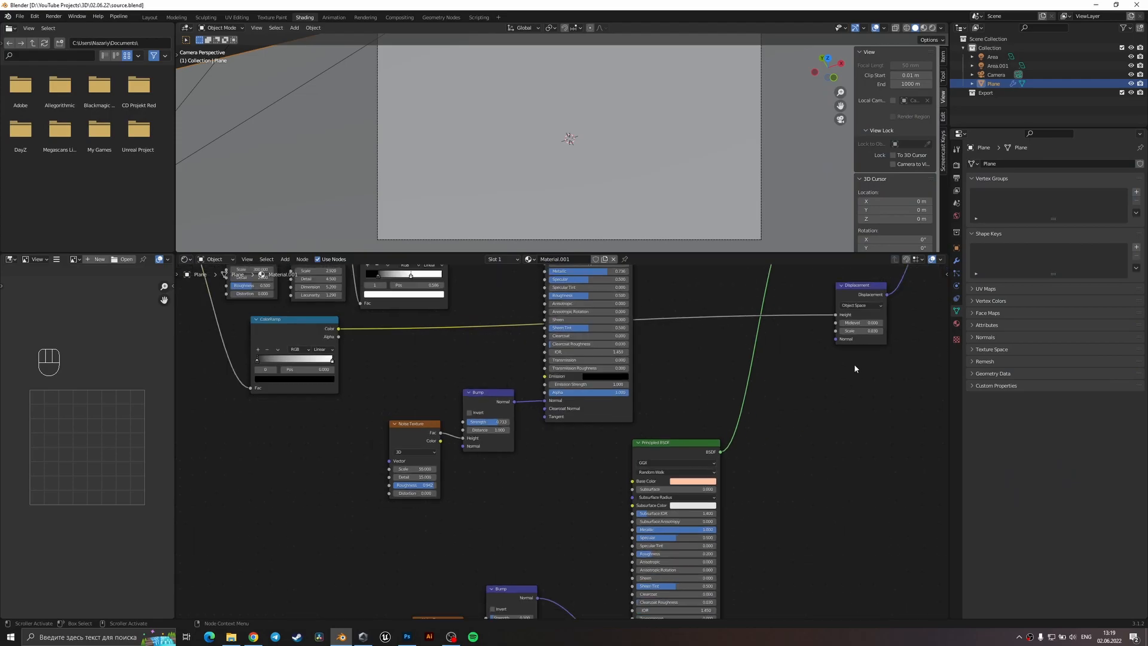
{"action": "scroll", "coordinate": [647, 411], "scroll_direction": "up", "scroll_amount": 3}
{"action": "scroll", "coordinate": [647, 411], "scroll_direction": "up", "scroll_amount": 2}
{"action": "left_click", "coordinate": [686, 377]}
{"action": "left_click", "coordinate": [694, 376]}
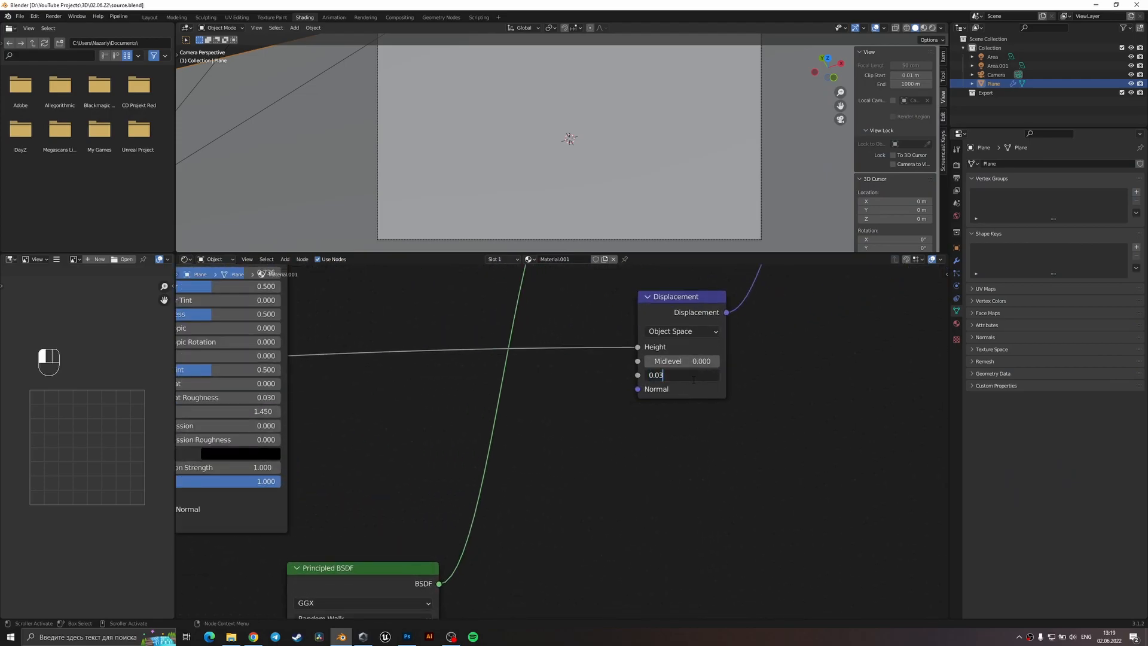
{"action": "key", "text": "Return"}
{"action": "middle_click_drag", "start_coordinate": [770, 369], "coordinate": [672, 498]}
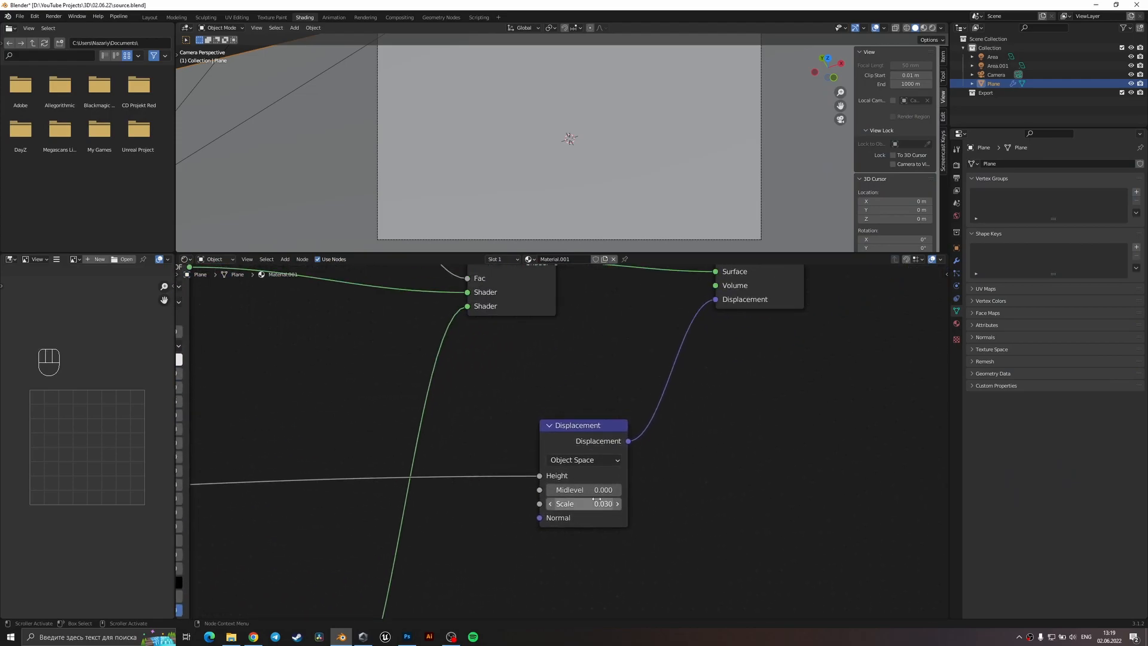
{"action": "left_click", "coordinate": [597, 503]}
{"action": "left_click", "coordinate": [597, 506]}
{"action": "key", "text": "Return"}
{"action": "key", "text": "ctrl+s"}
- Render the image with the reduced displacement and examine the depth of the logo's edges
{"action": "key", "text": "F12"}
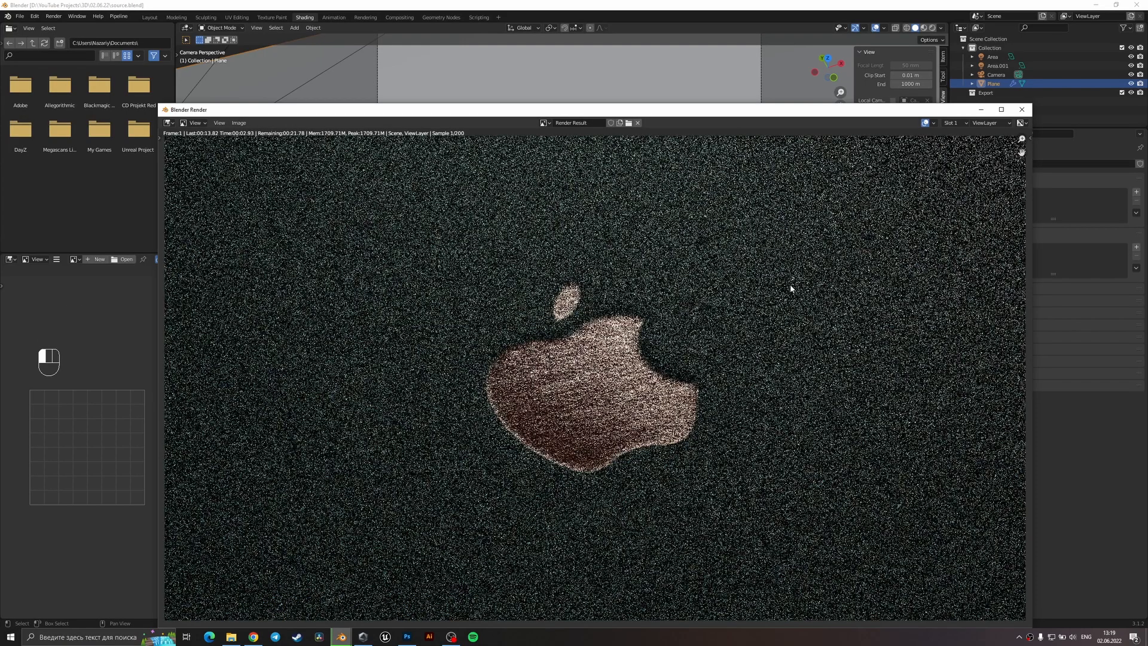
{"action": "middle_click_drag", "start_coordinate": [679, 349], "coordinate": [701, 310]}
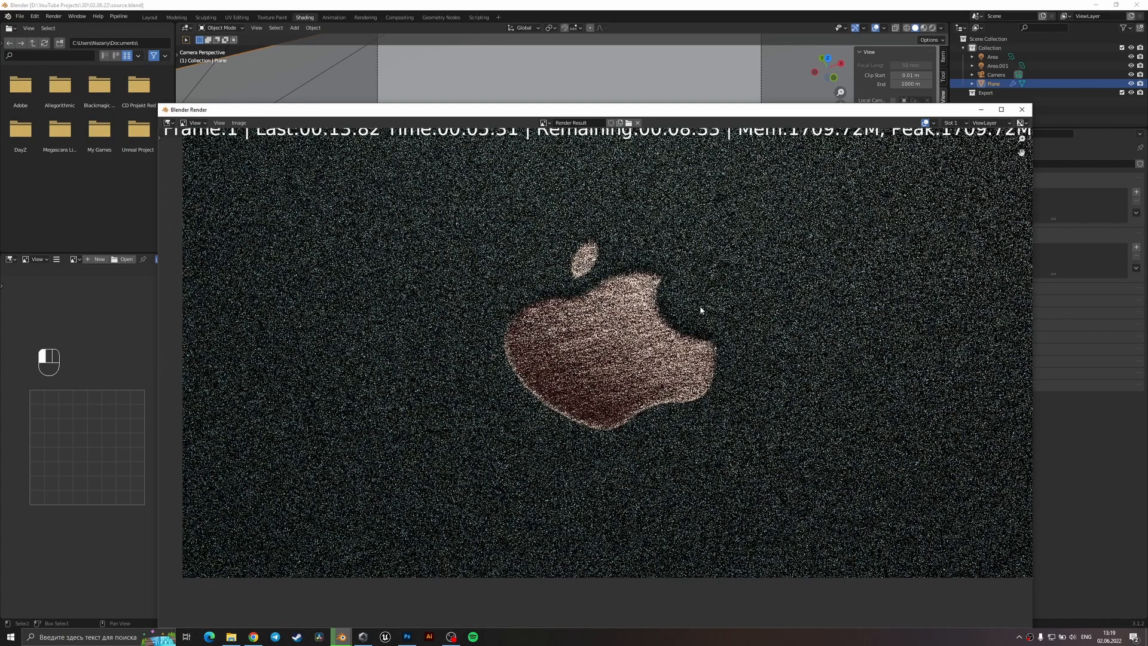
{"action": "scroll", "coordinate": [700, 306], "scroll_direction": "down", "scroll_amount": 1}
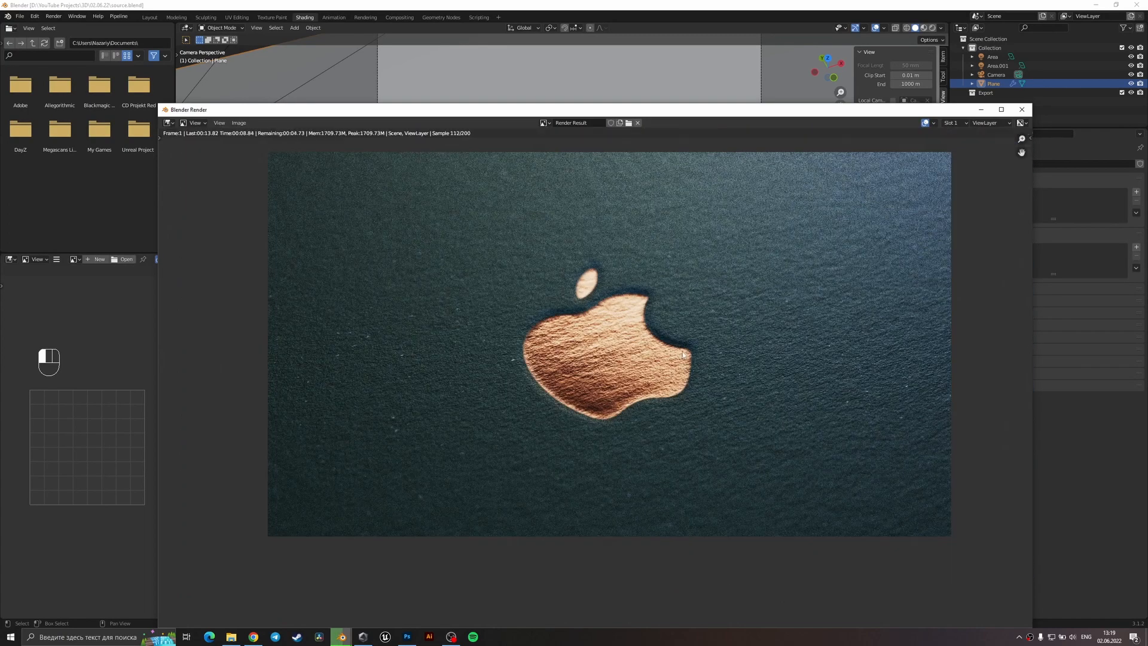
{"action": "scroll", "coordinate": [624, 319], "scroll_direction": "down", "scroll_amount": 4}
{"action": "scroll", "coordinate": [625, 318], "scroll_direction": "up", "scroll_amount": 5}
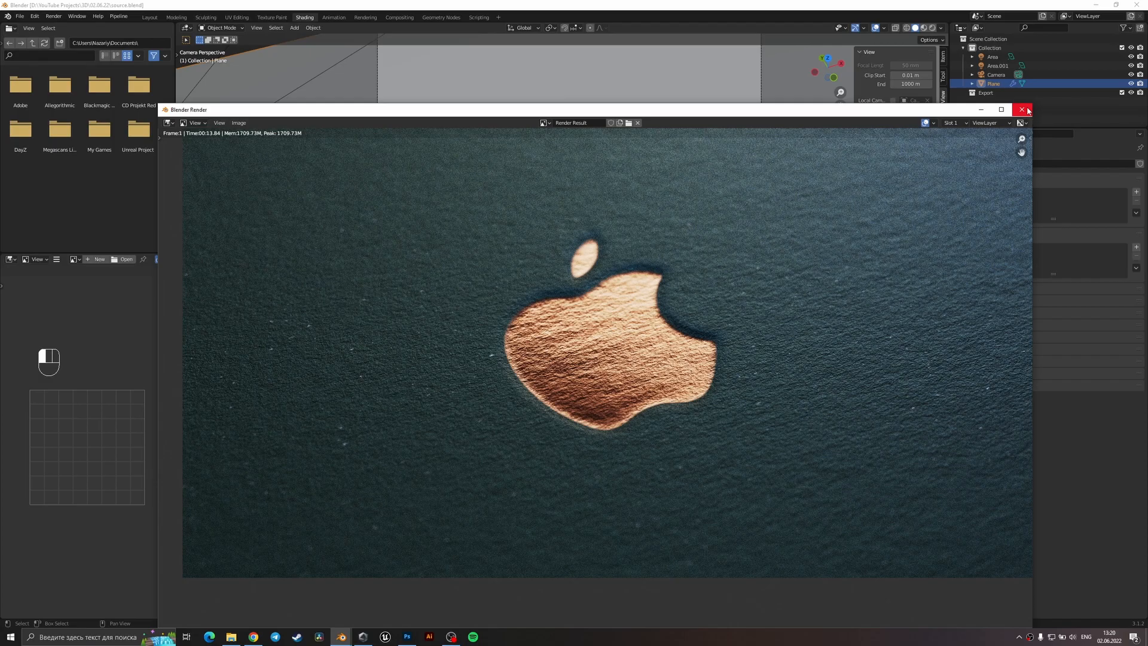
{"action": "scroll", "coordinate": [636, 317], "scroll_direction": "down", "scroll_amount": 5}
{"action": "scroll", "coordinate": [635, 317], "scroll_direction": "up", "scroll_amount": 5}
{"action": "scroll", "coordinate": [854, 190], "scroll_direction": "down", "scroll_amount": 4}
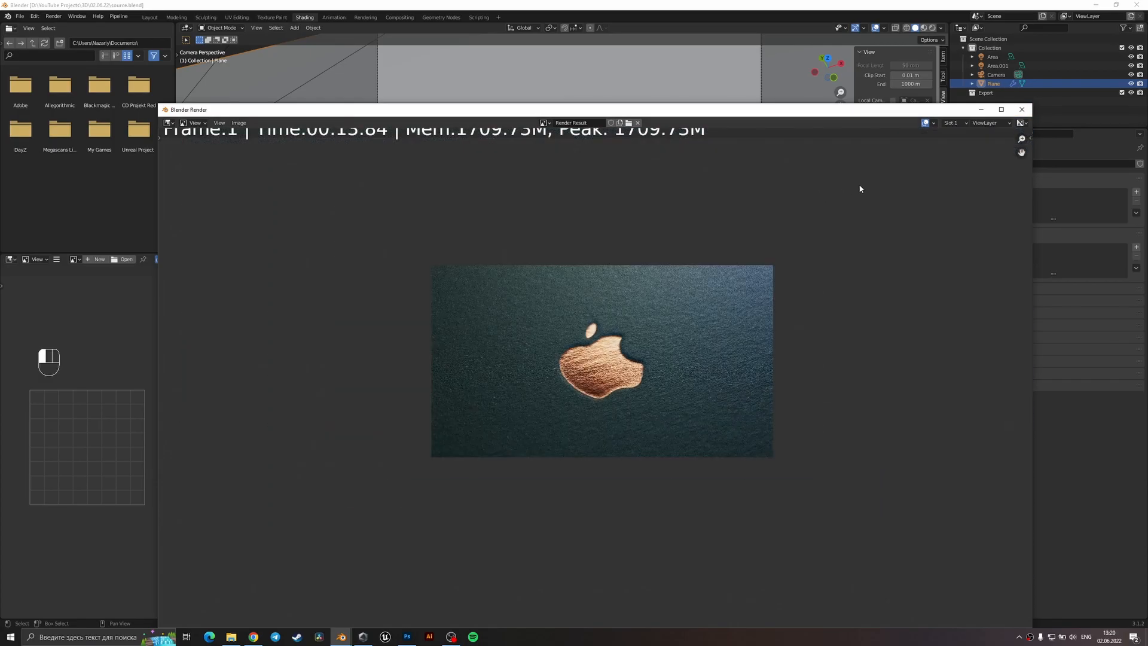
{"action": "scroll", "coordinate": [634, 339], "scroll_direction": "up", "scroll_amount": 1}
{"action": "left_click", "coordinate": [1022, 110]}
- Show the World shader nodes and switch the viewport to rendered shading
{"action": "middle_click_drag", "start_coordinate": [605, 380], "coordinate": [717, 356]}
{"action": "left_click", "coordinate": [218, 262]}
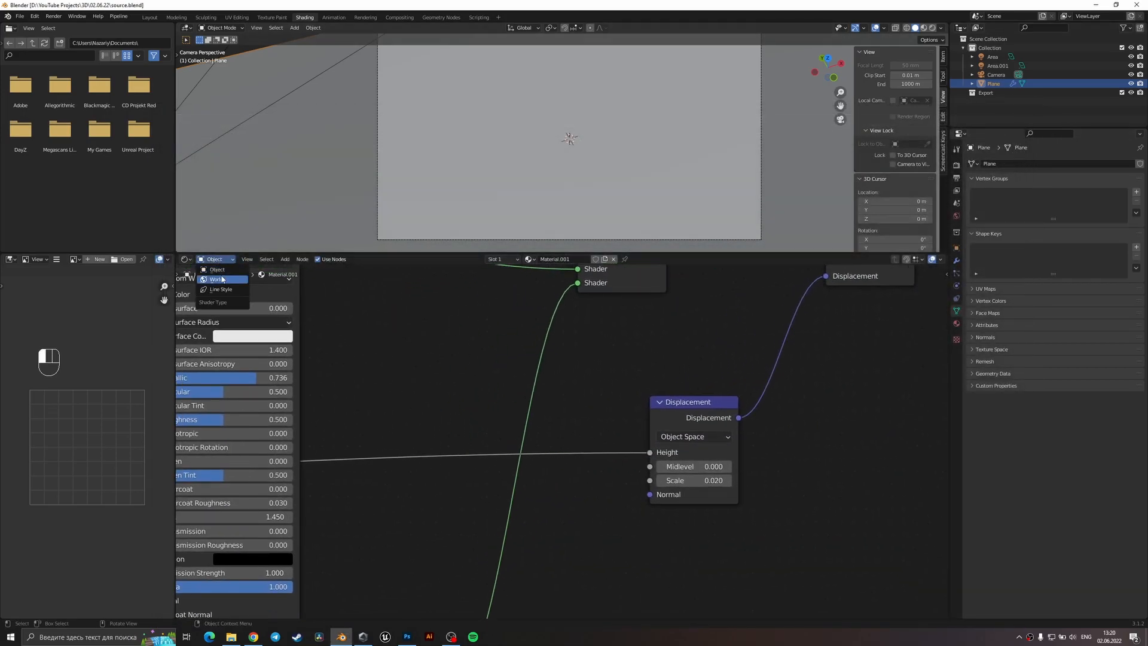
{"action": "left_click", "coordinate": [225, 280]}
{"action": "key", "text": "z"}
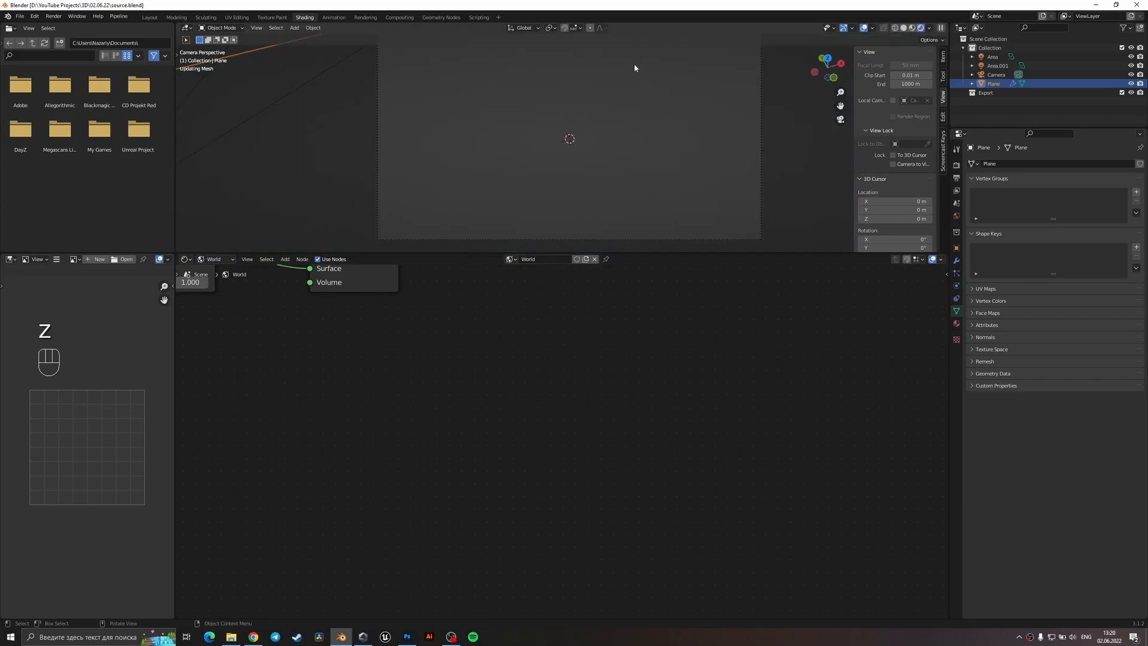
- Set the X Rotation of the environment texture's Mapping node to 4° and check the lighting on the logo
{"action": "scroll", "coordinate": [541, 191], "scroll_direction": "up", "scroll_amount": 3}
{"action": "middle_click_drag", "start_coordinate": [472, 378], "coordinate": [811, 378], "text": "shift"}
{"action": "middle_click_drag", "start_coordinate": [560, 420], "coordinate": [601, 397]}
{"action": "middle_click_drag", "start_coordinate": [423, 455], "coordinate": [564, 439]}
{"action": "scroll", "coordinate": [563, 439], "scroll_direction": "up", "scroll_amount": 3}
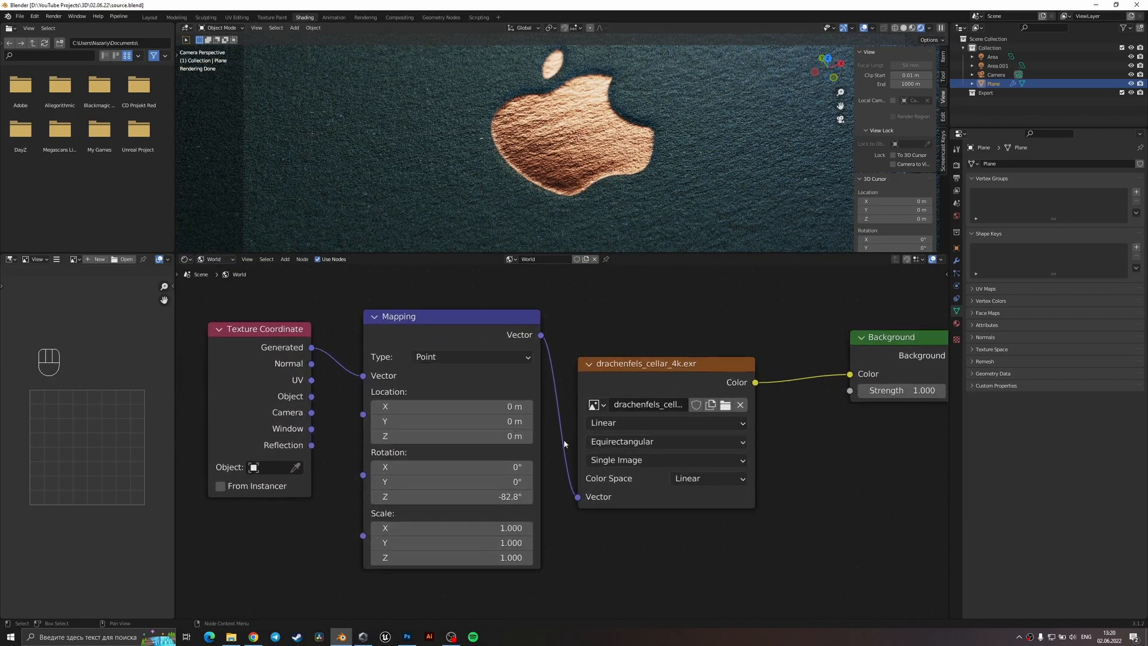
{"action": "left_click_drag", "start_coordinate": [443, 484], "coordinate": [502, 469]}
{"action": "key", "text": "ctrl+z"}
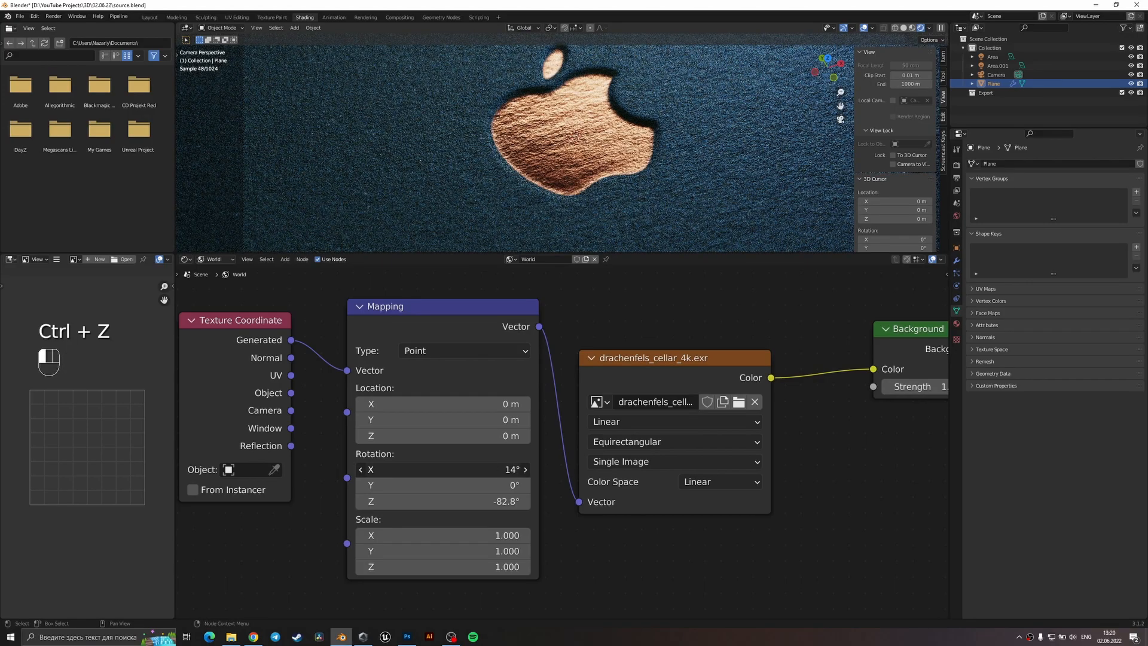
{"action": "left_click_drag", "start_coordinate": [502, 470], "coordinate": [433, 470]}
{"action": "left_click", "coordinate": [433, 470]}
{"action": "type", "text": "4"}
{"action": "key", "text": "Return"}
{"action": "scroll", "coordinate": [600, 189], "scroll_direction": "down", "scroll_amount": 4}
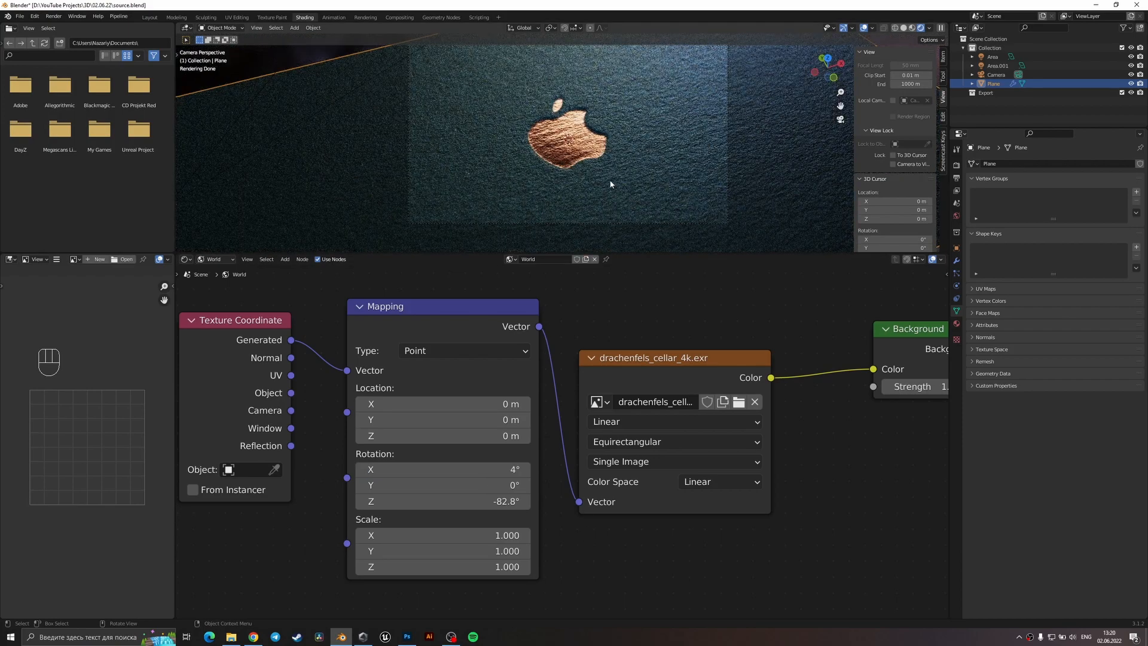
- Save the file and render the image with the rotated environment lighting, examining the gold logo up close
{"action": "key", "text": "z"}
{"action": "key", "text": "ctrl+s"}
{"action": "key", "text": "F12"}
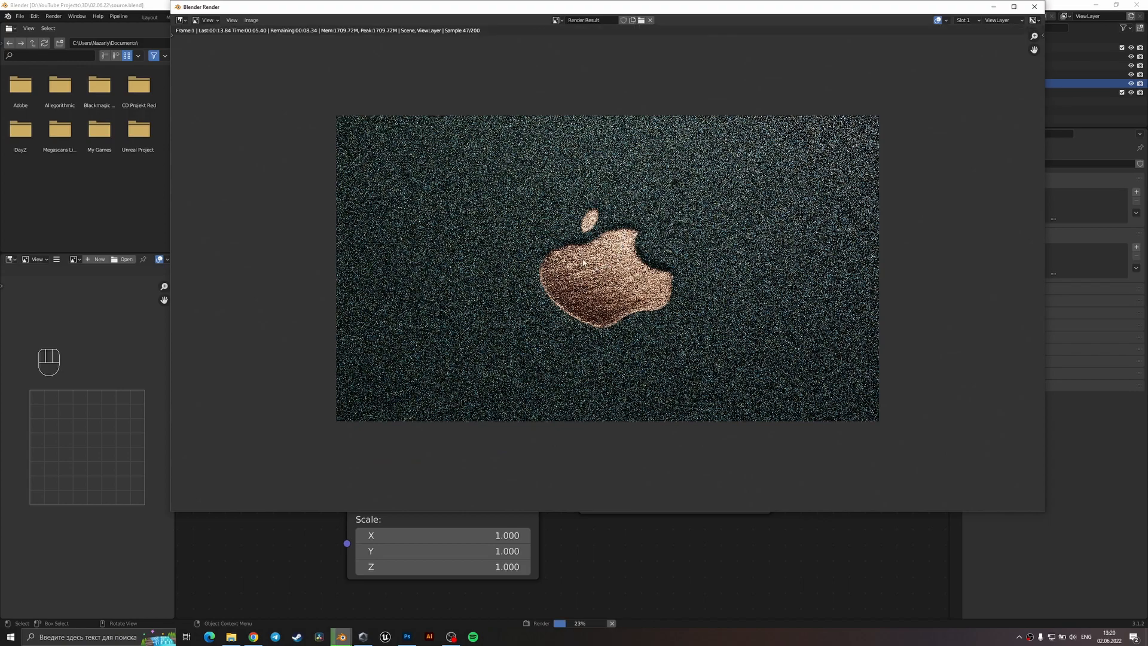
{"action": "scroll", "coordinate": [586, 262], "scroll_direction": "up", "scroll_amount": 2}
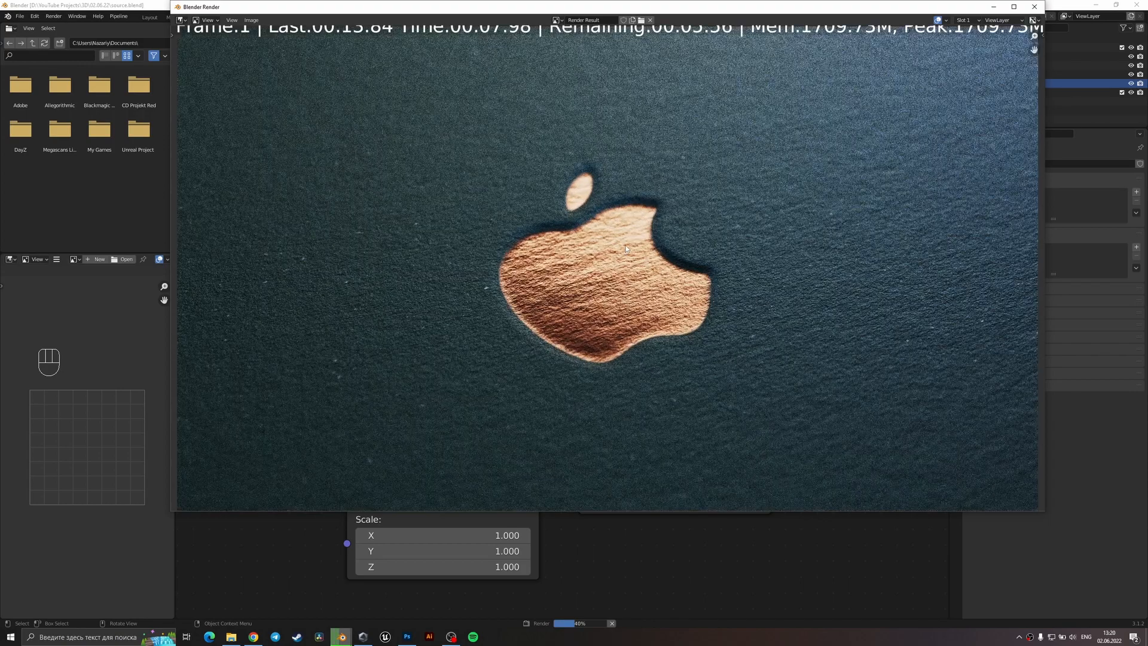
{"action": "scroll", "coordinate": [587, 221], "scroll_direction": "down", "scroll_amount": 4}
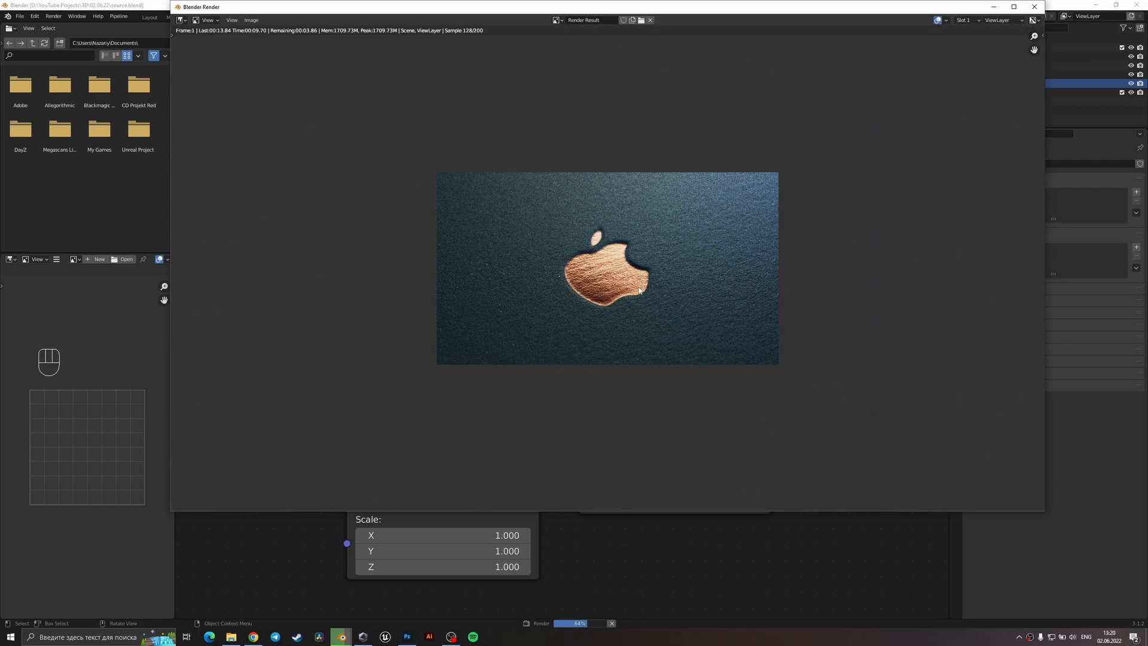
{"action": "scroll", "coordinate": [669, 267], "scroll_direction": "up", "scroll_amount": 4}
{"action": "scroll", "coordinate": [669, 266], "scroll_direction": "down", "scroll_amount": 2}
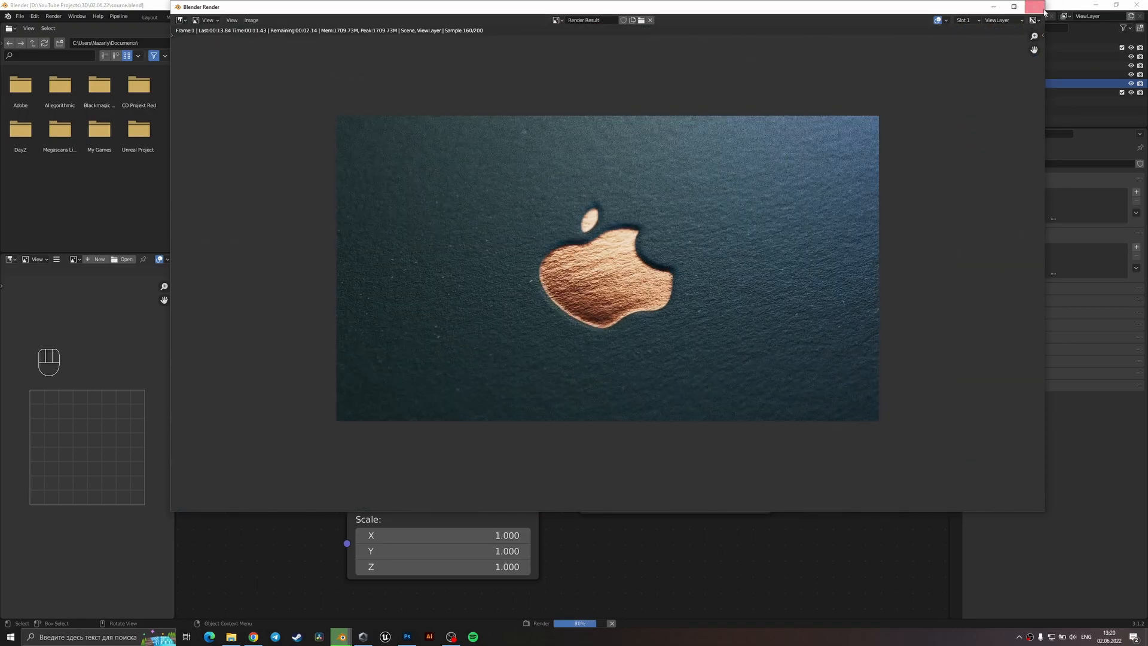
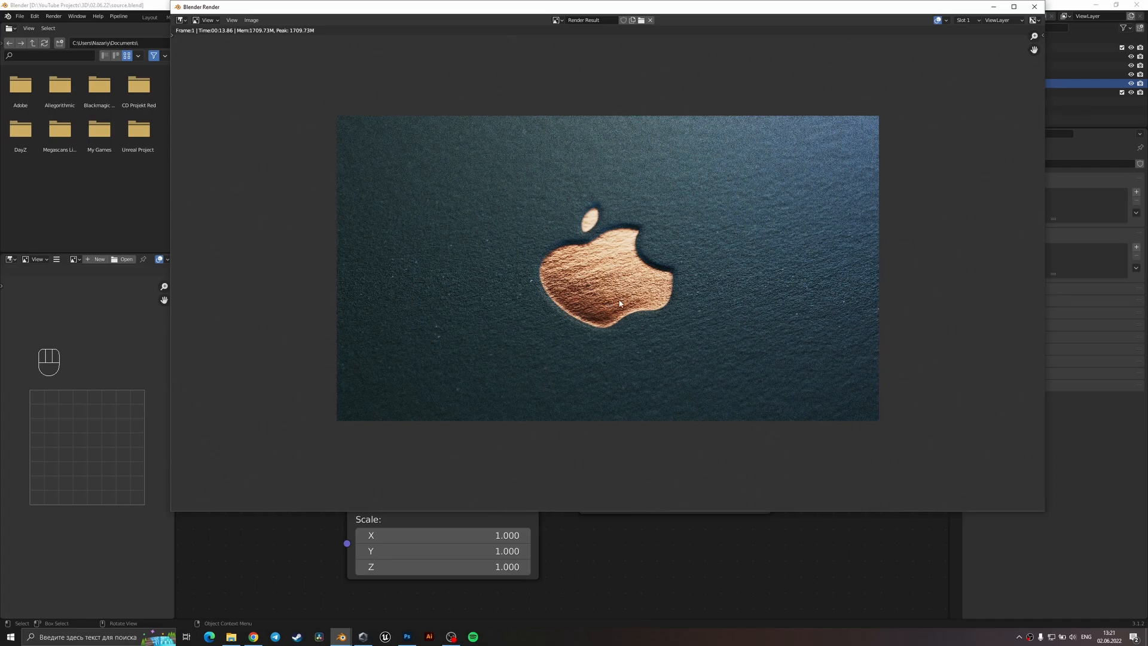
{"action": "left_click", "coordinate": [1036, 7]}
{"action": "key", "text": "ctrl+s"}
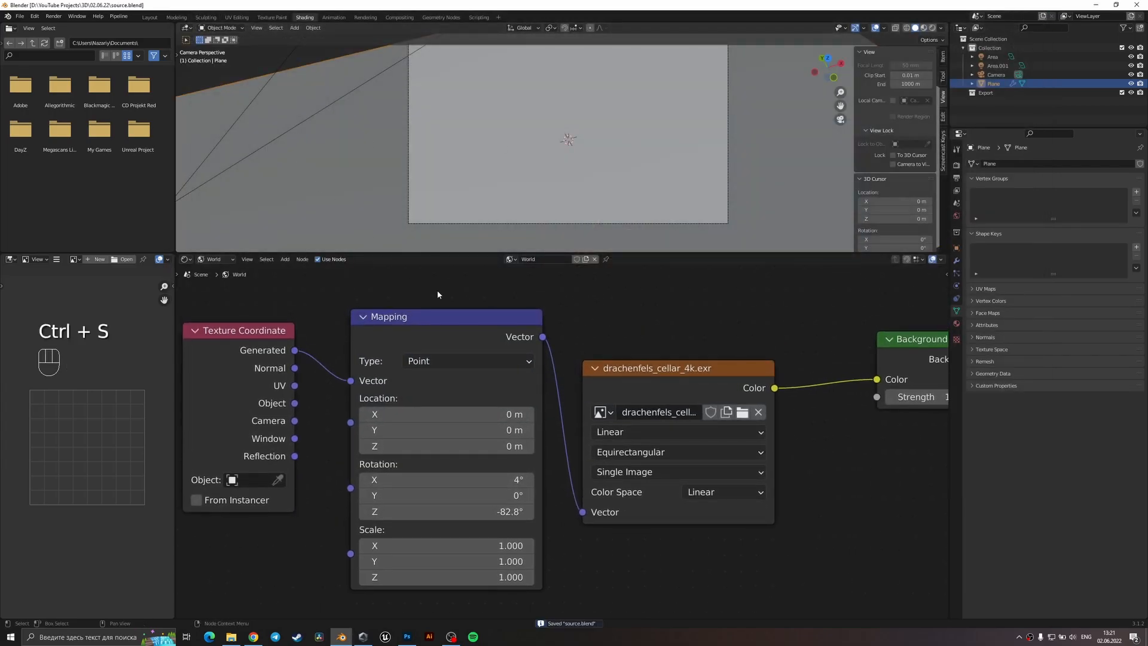
- Show the plane's object shader nodes and duplicate its material into a separate copy
{"action": "left_click", "coordinate": [215, 259]}
{"action": "left_click", "coordinate": [216, 270]}
{"action": "scroll", "coordinate": [580, 152], "scroll_direction": "down", "scroll_amount": 3}
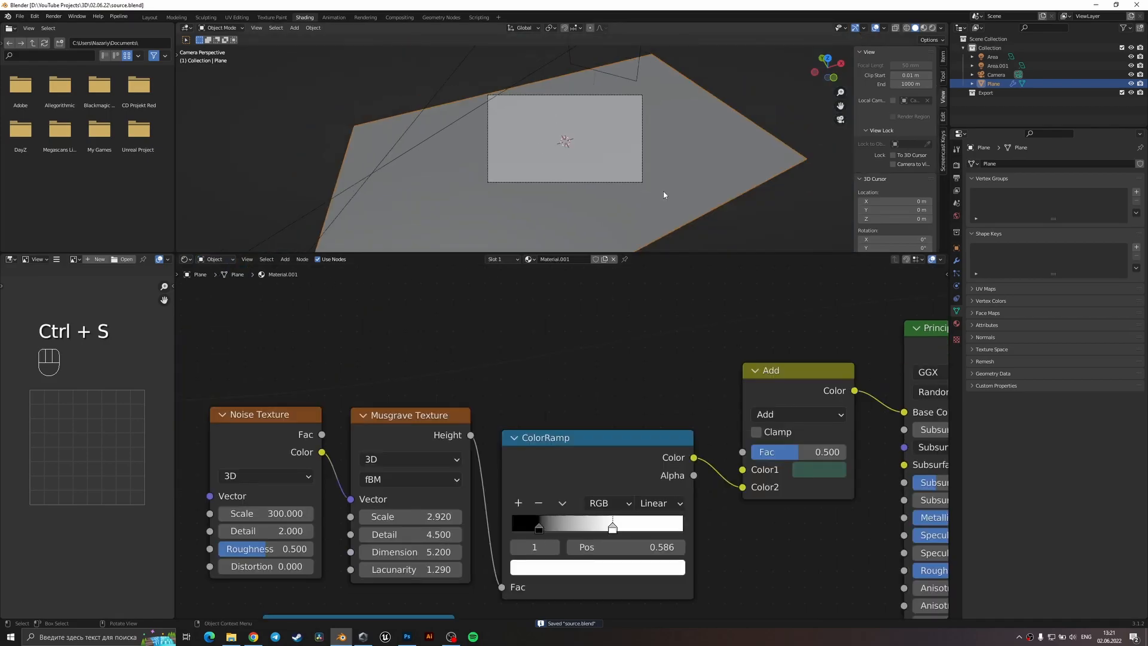
{"action": "middle_click_drag", "start_coordinate": [611, 277], "coordinate": [558, 327]}
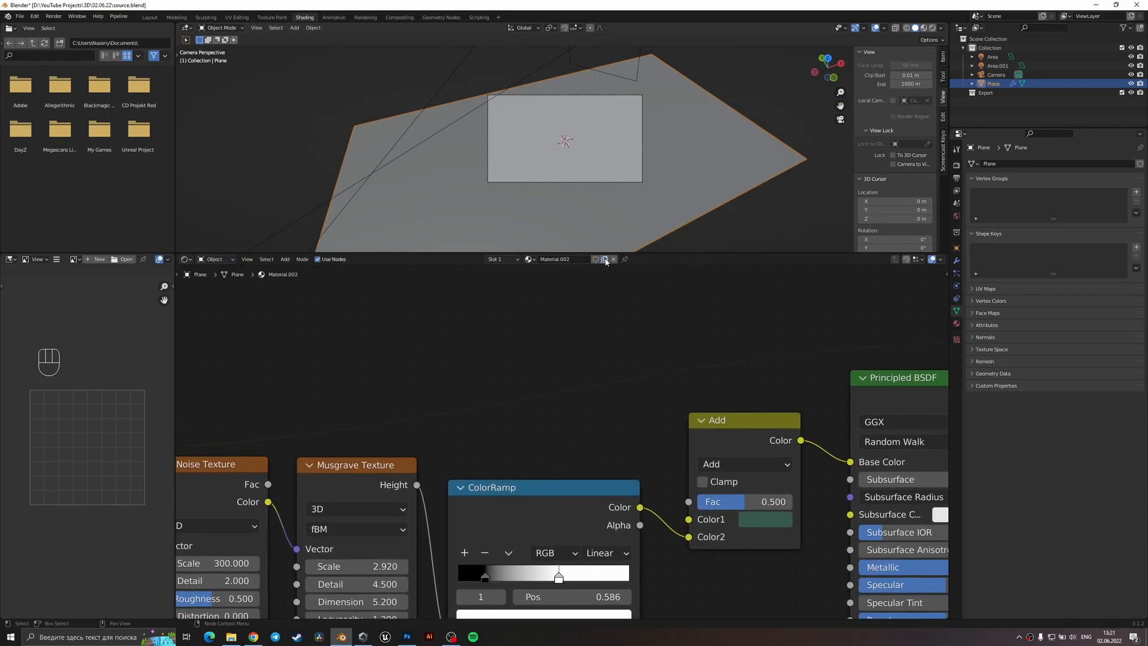
{"action": "left_click", "coordinate": [605, 260]}
- Delete the nodes feeding the gold Principled BSDF and connect the plane's Bump output to its Normal input
{"action": "scroll", "coordinate": [643, 393], "scroll_direction": "down", "scroll_amount": 2}
{"action": "scroll", "coordinate": [644, 393], "scroll_direction": "down", "scroll_amount": 2}
{"action": "middle_click_drag", "start_coordinate": [705, 425], "coordinate": [609, 356]}
{"action": "mouse_move", "coordinate": [756, 542]}
{"action": "middle_mouse_down"}
{"action": "mouse_move", "coordinate": [653, 368]}
{"action": "mouse_move", "coordinate": [676, 285]}
{"action": "mouse_move", "coordinate": [676, 425]}
{"action": "mouse_move", "coordinate": [745, 543]}
{"action": "mouse_move", "coordinate": [716, 349]}
{"action": "middle_mouse_up"}
{"action": "key", "text": "z"}
{"action": "left_click", "coordinate": [517, 144]}
{"action": "middle_click_drag", "start_coordinate": [704, 511], "coordinate": [729, 423]}
{"action": "left_click_drag", "start_coordinate": [620, 533], "coordinate": [471, 465]}
{"action": "middle_click_drag", "start_coordinate": [617, 379], "coordinate": [573, 421]}
{"action": "key", "text": "Delete"}
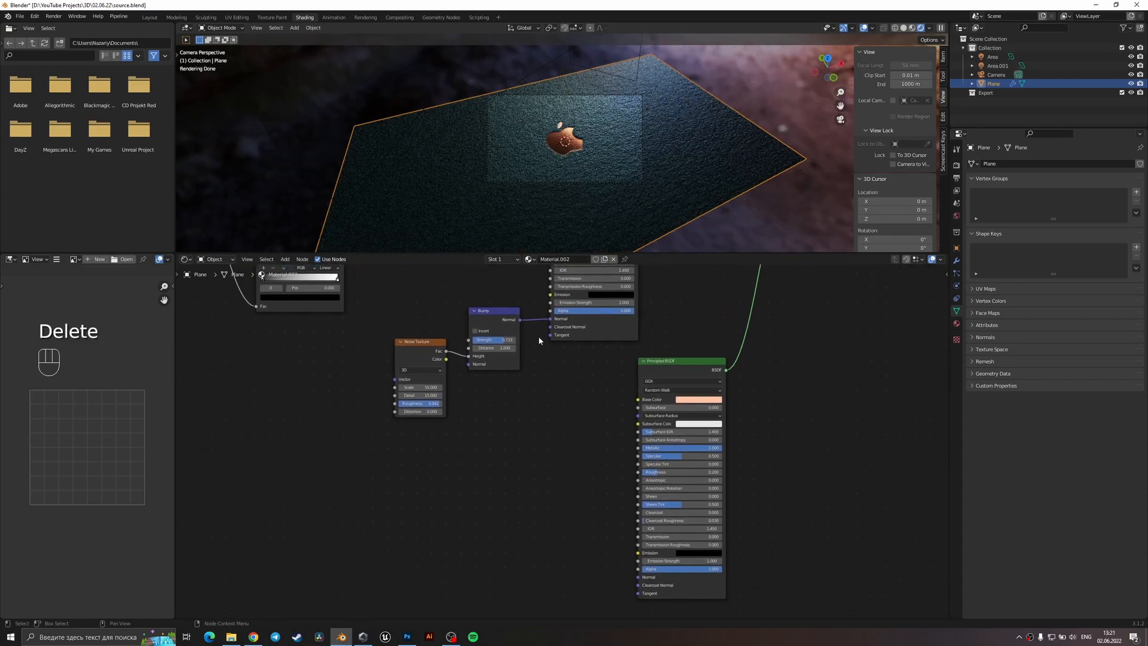
{"action": "left_click_drag", "start_coordinate": [522, 323], "coordinate": [639, 579]}
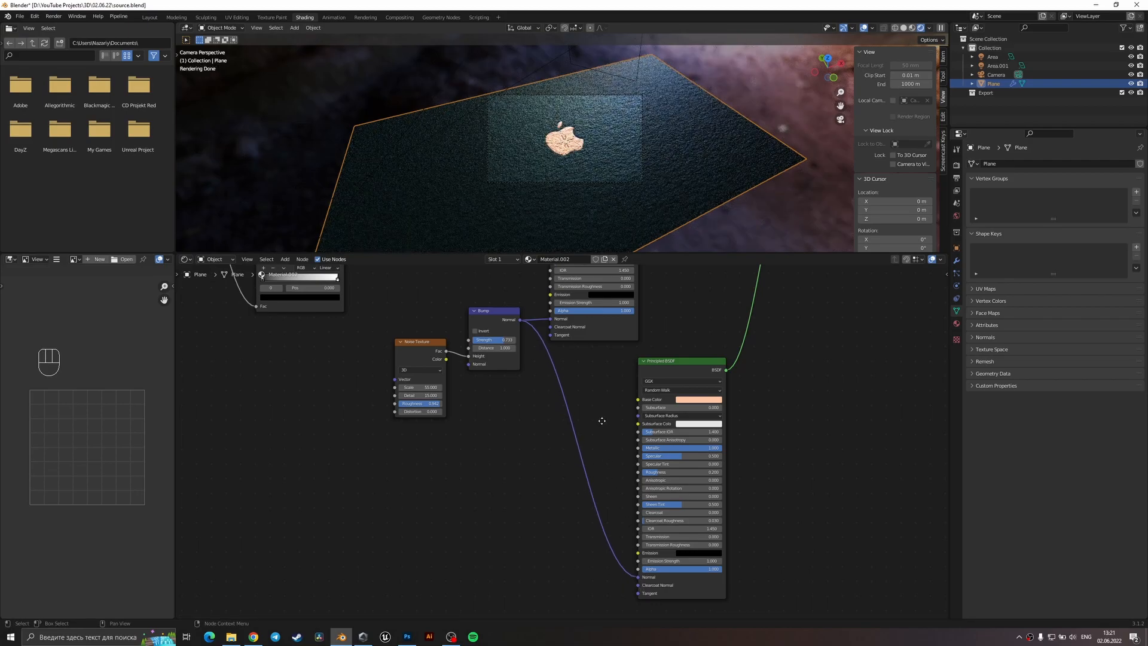
- Connect the Add node's Color output to the gold Principled BSDF's Base Color and check the logo in the viewport
{"action": "middle_click_drag", "start_coordinate": [603, 413], "coordinate": [604, 488]}
{"action": "middle_click_drag", "start_coordinate": [522, 492], "coordinate": [528, 561]}
{"action": "middle_click_drag", "start_coordinate": [501, 301], "coordinate": [561, 323]}
{"action": "scroll", "coordinate": [571, 416], "scroll_direction": "up", "scroll_amount": 3}
{"action": "scroll", "coordinate": [584, 392], "scroll_direction": "down", "scroll_amount": 2}
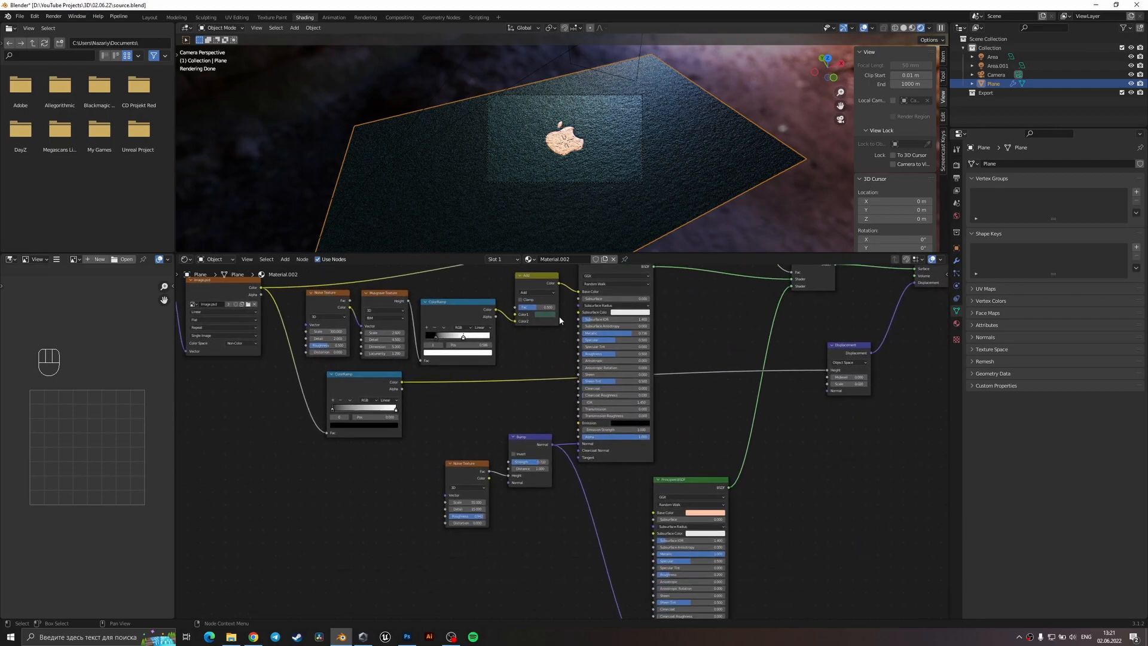
{"action": "left_click_drag", "start_coordinate": [559, 283], "coordinate": [654, 513]}
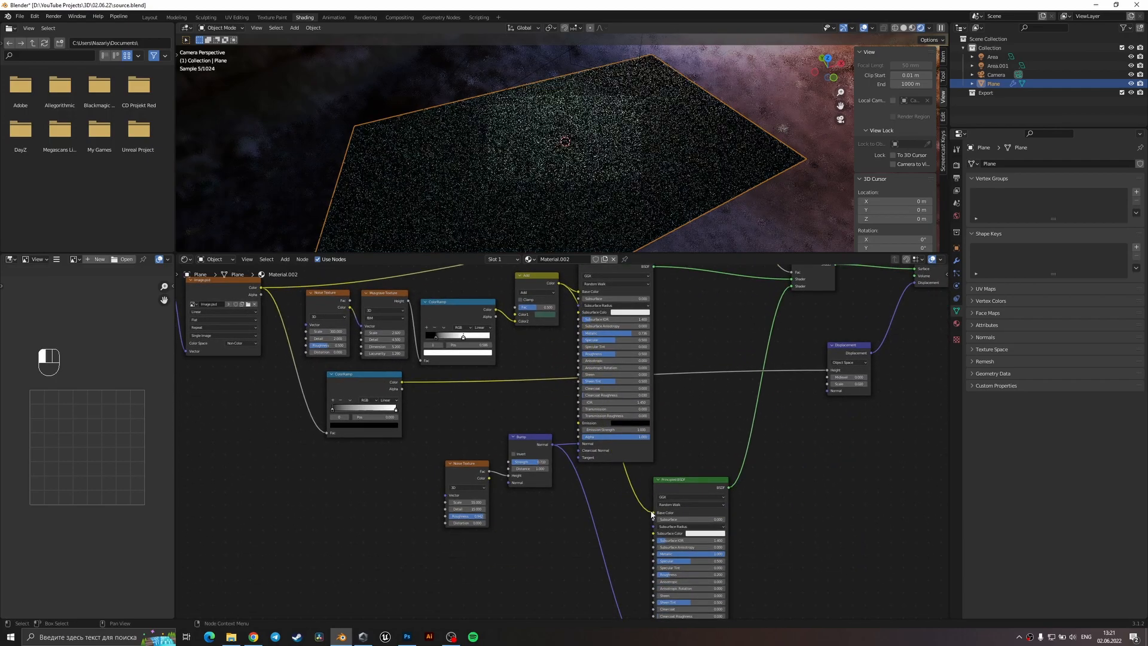
{"action": "scroll", "coordinate": [588, 145], "scroll_direction": "up", "scroll_amount": 5}
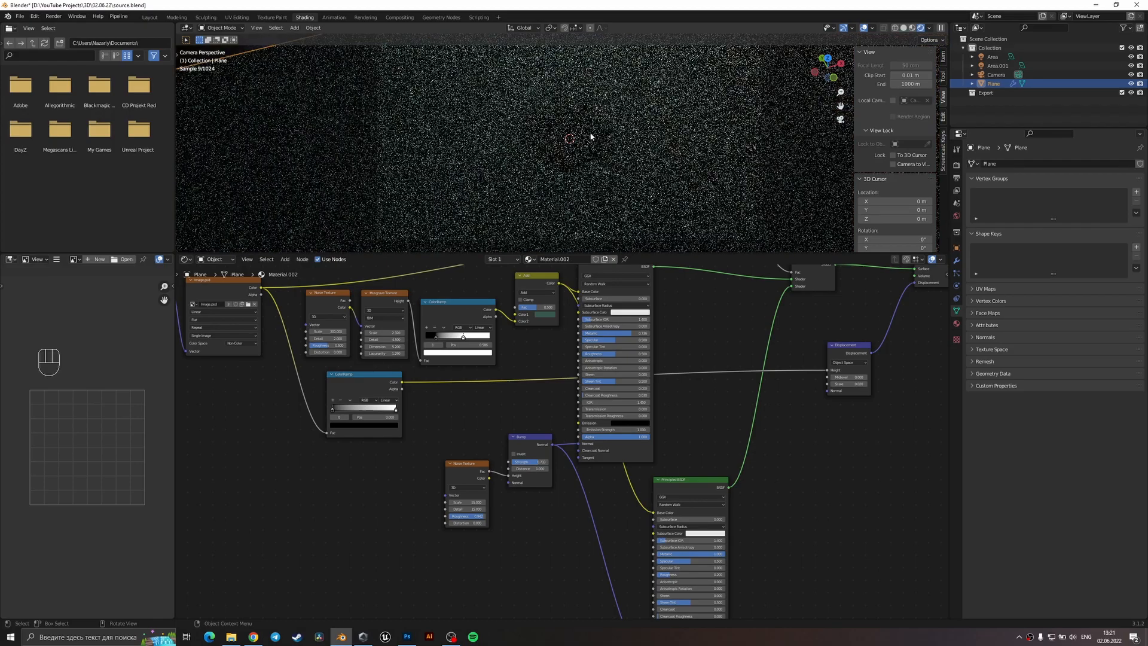
- Copy the Metallic value 0.736 and the Roughness value from the plane's Principled BSDF to the logo's Principled BSDF
{"action": "middle_click_drag", "start_coordinate": [687, 428], "coordinate": [661, 351]}
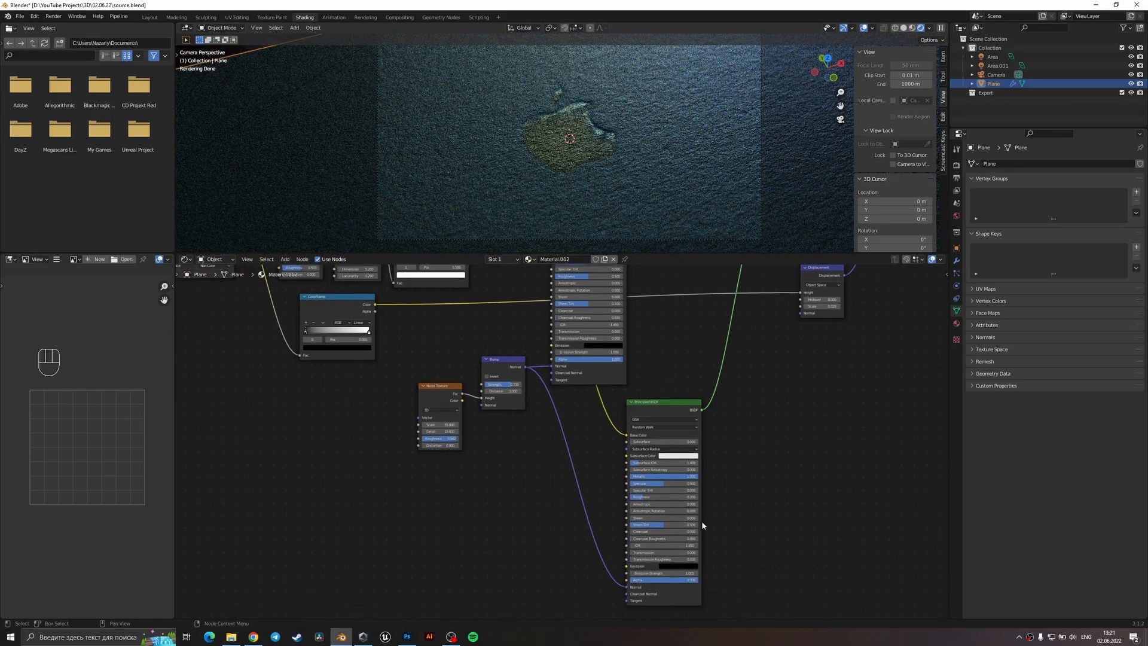
{"action": "middle_click_drag", "start_coordinate": [622, 284], "coordinate": [608, 329]}
{"action": "left_click", "coordinate": [592, 302]}
{"action": "key", "text": "ctrl+c"}
{"action": "left_click", "coordinate": [686, 431]}
{"action": "left_click", "coordinate": [654, 523]}
{"action": "key", "text": "ctrl+v"}
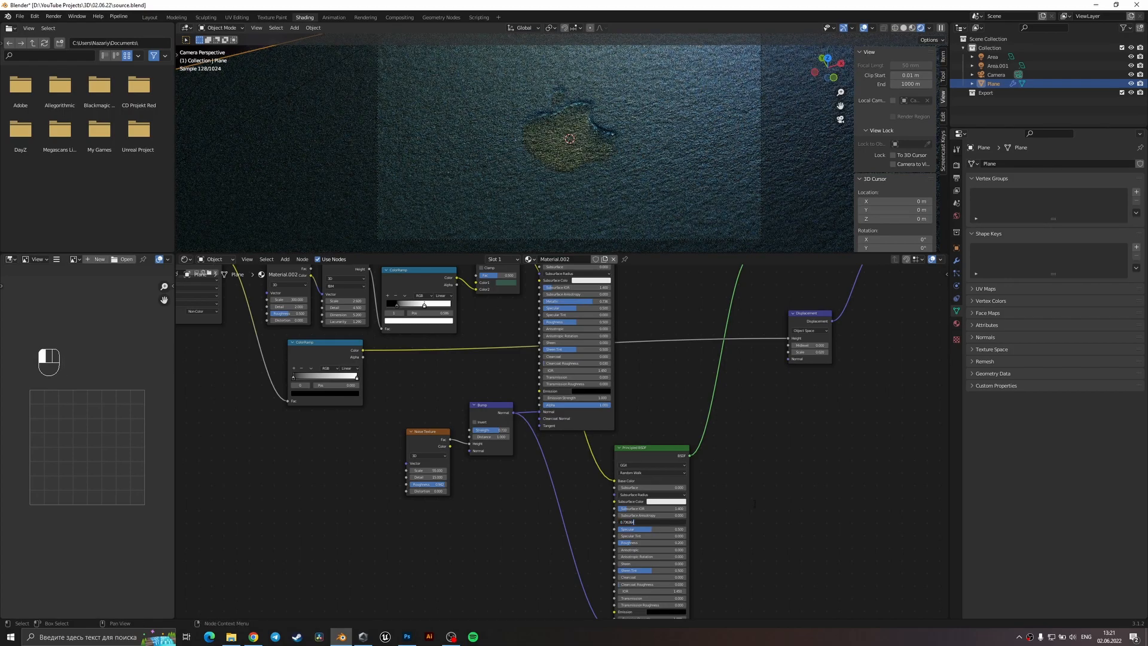
{"action": "left_click", "coordinate": [647, 430]}
{"action": "key", "text": "ctrl+c"}
{"action": "key", "text": "ctrl+v"}
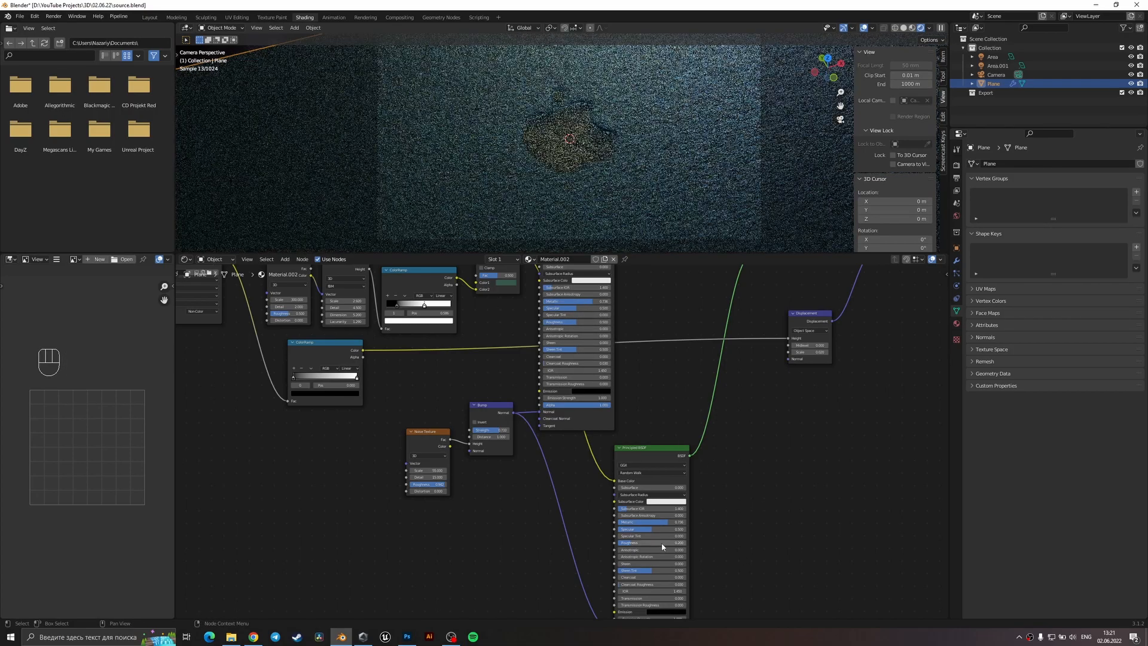
{"action": "key", "text": "ctrl+v"}
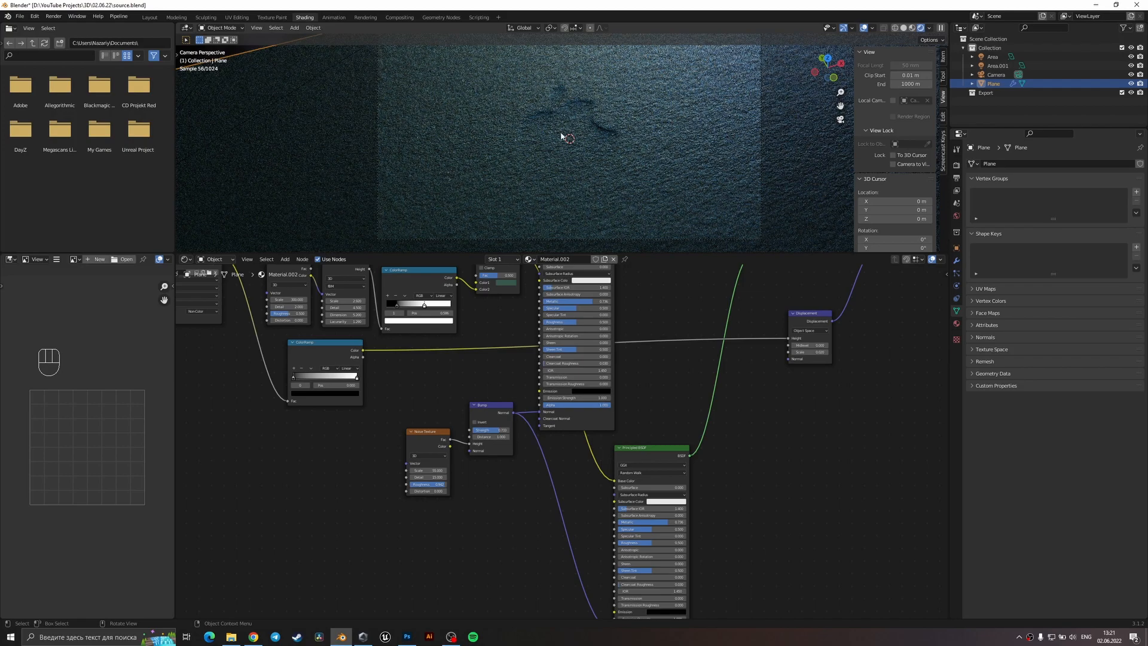
- Return the viewport to solid shading, save the file and render the single-colour embossed logo to examine its edges
{"action": "key", "text": "z"}
{"action": "left_click", "coordinate": [678, 175]}
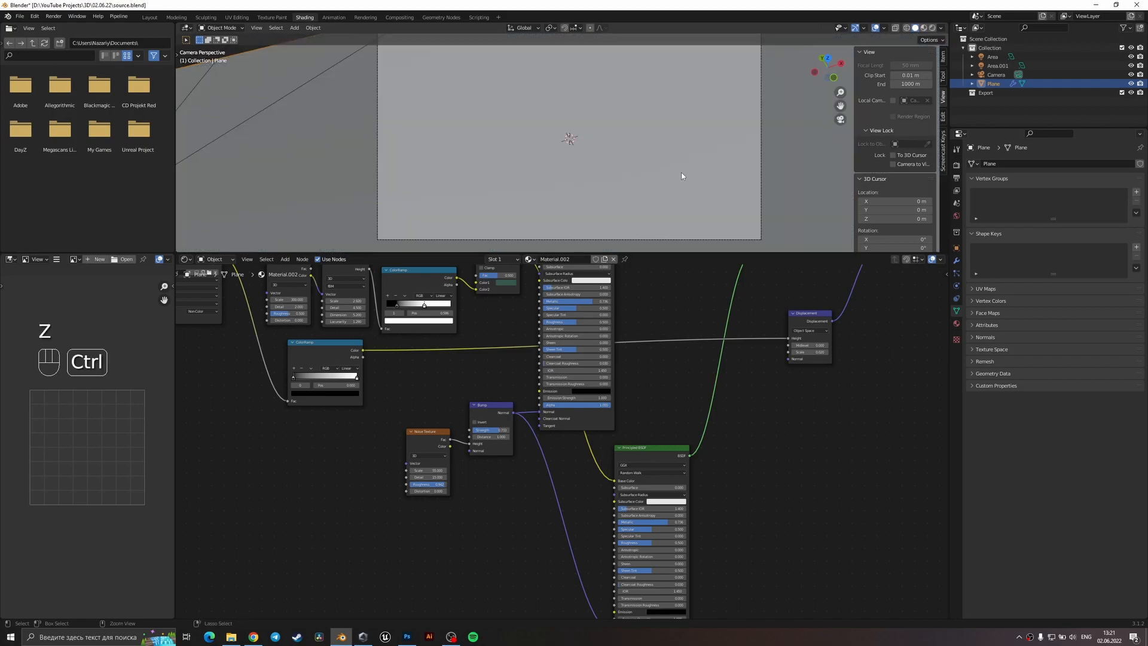
{"action": "key", "text": "ctrl+s"}
{"action": "key", "text": "F12"}
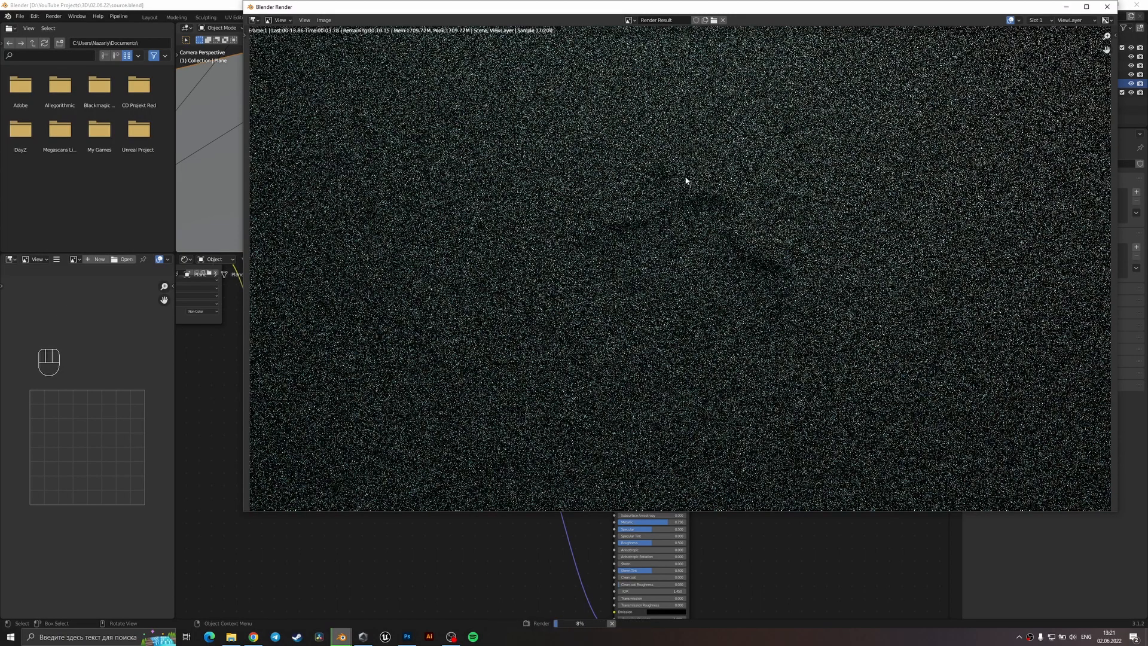
{"action": "scroll", "coordinate": [686, 181], "scroll_direction": "down", "scroll_amount": 1}
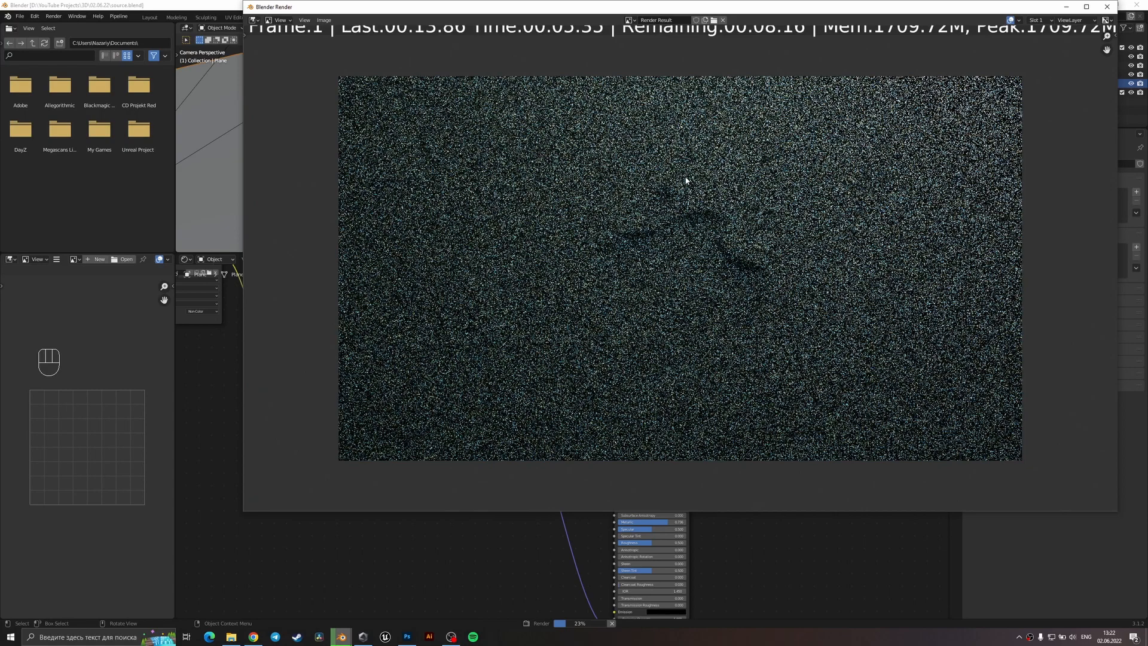
{"action": "scroll", "coordinate": [686, 181], "scroll_direction": "down", "scroll_amount": 1}
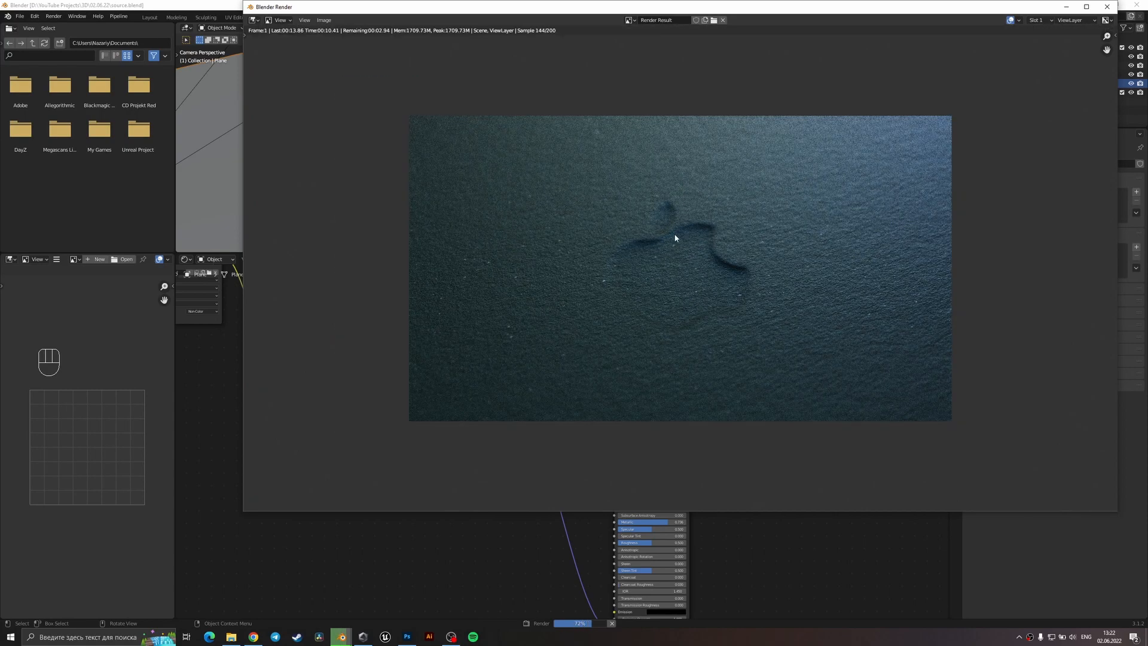
{"action": "scroll", "coordinate": [708, 278], "scroll_direction": "up", "scroll_amount": 2}
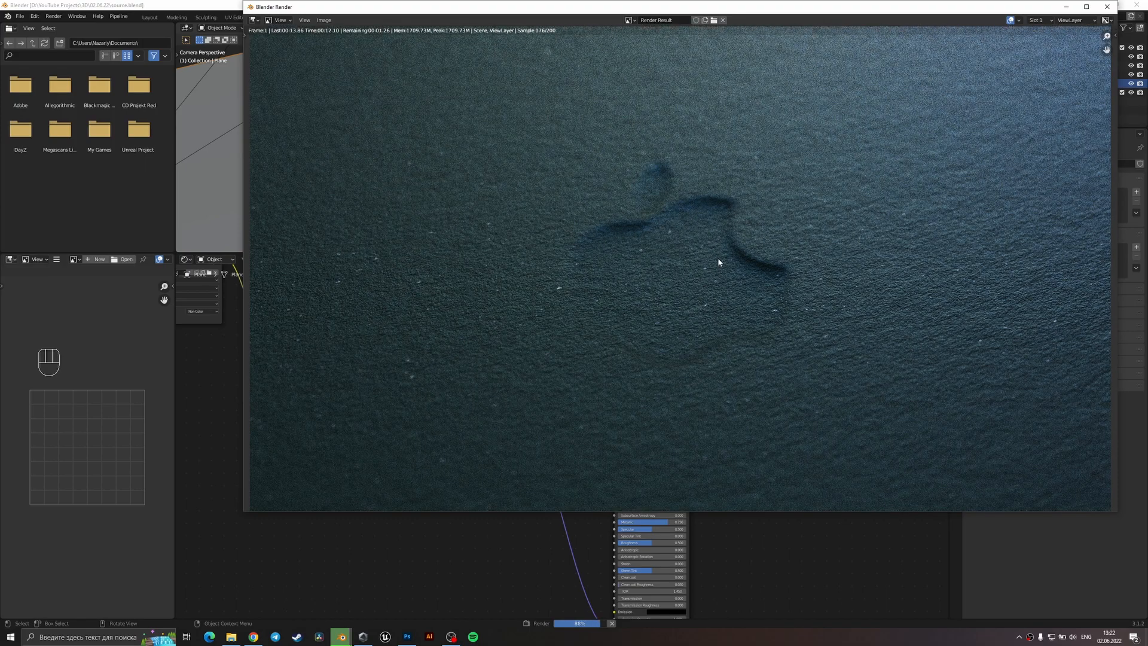
{"action": "scroll", "coordinate": [719, 262], "scroll_direction": "down", "scroll_amount": 2}
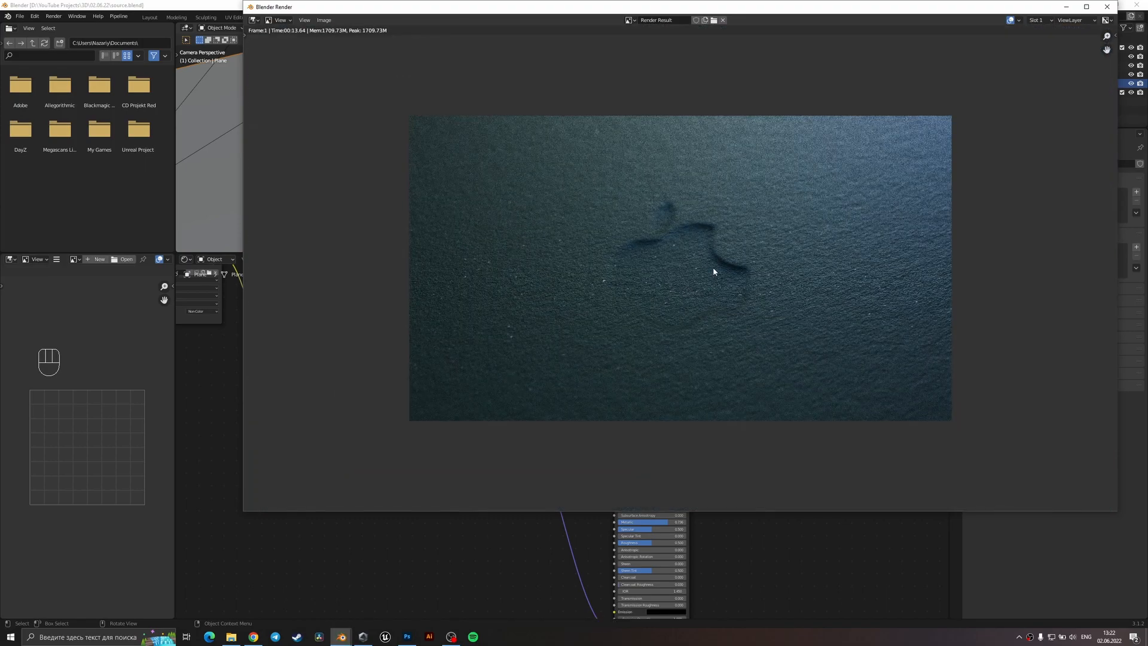
{"action": "left_click", "coordinate": [1108, 6]}
- Set the Scale of the Displacement node to 0.03 and save the file
{"action": "middle_click_drag", "start_coordinate": [834, 402], "coordinate": [607, 421]}
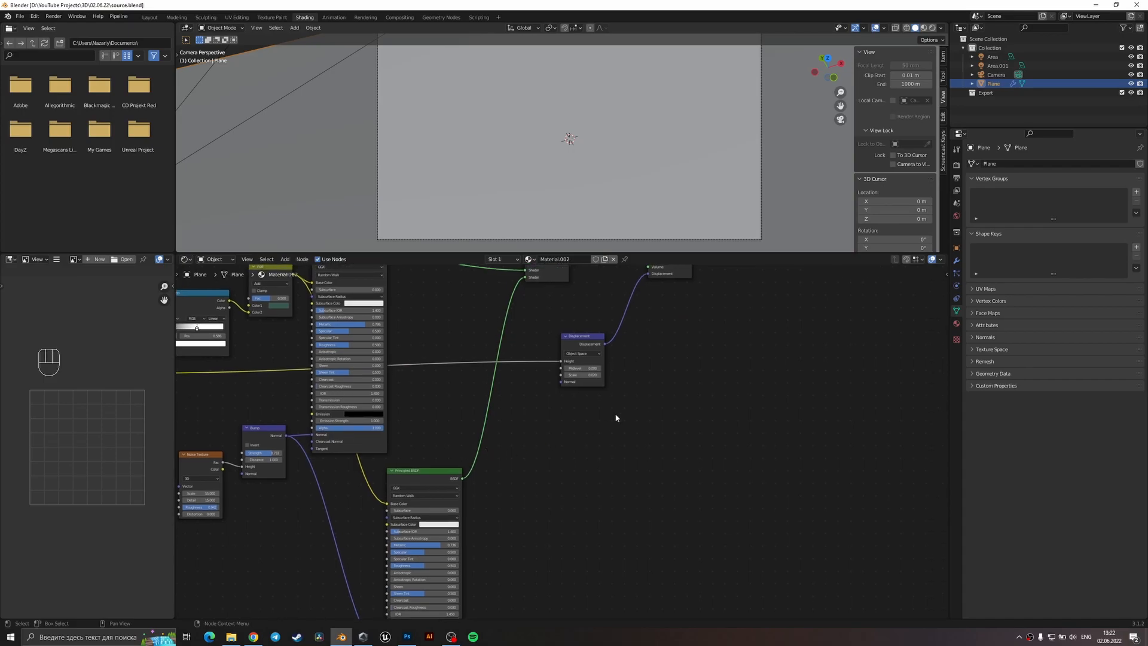
{"action": "scroll", "coordinate": [606, 413], "scroll_direction": "up", "scroll_amount": 3}
{"action": "double_click", "coordinate": [610, 327]}
{"action": "key", "text": "ctrl+s"}
- Switch to Photoshop, reduce the Gaussian Blur radius on the logo's smart object and save the document
{"action": "left_click", "coordinate": [407, 637]}
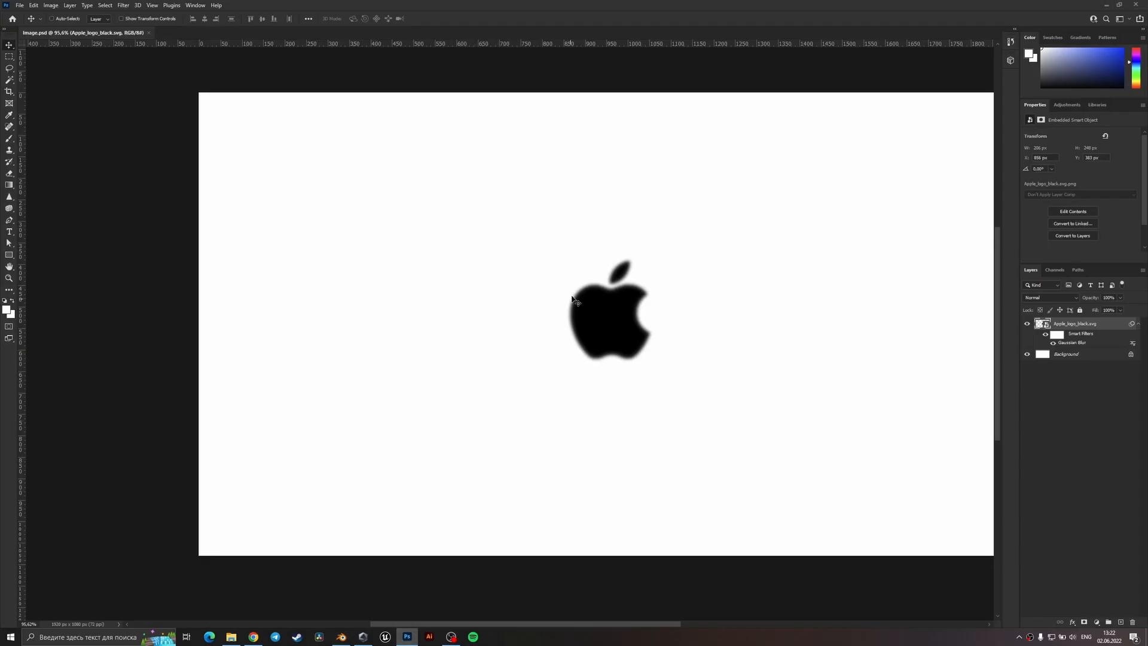
{"action": "double_click", "coordinate": [1080, 345]}
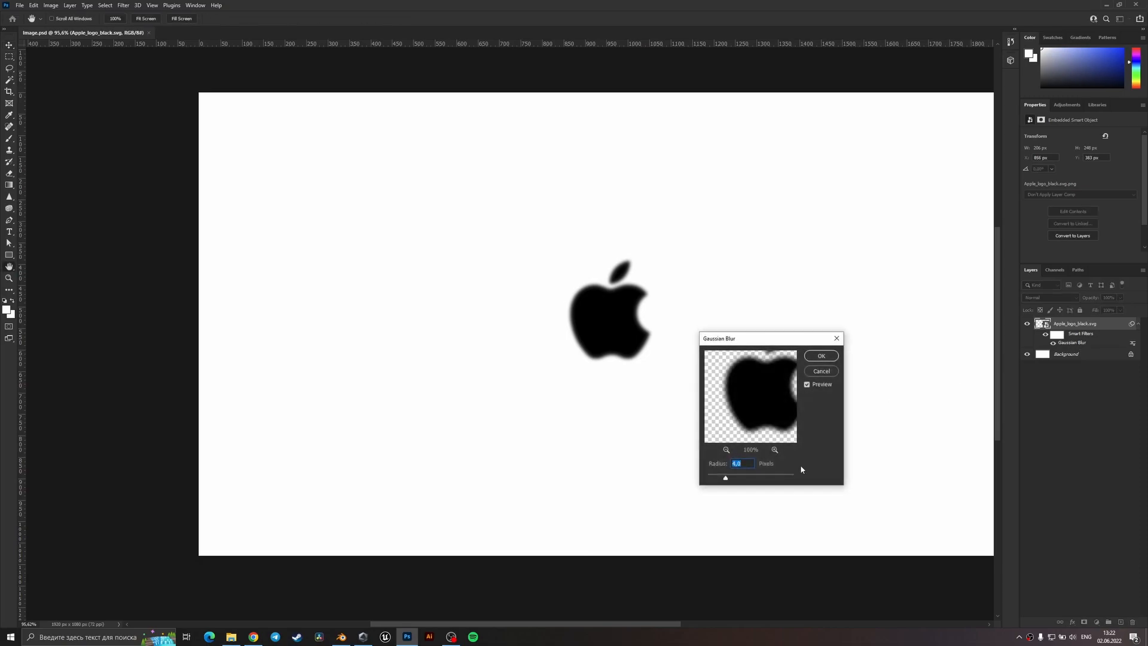
{"action": "key", "text": "Return"}
{"action": "key", "text": "v"}
{"action": "key", "text": "ctrl+s"}
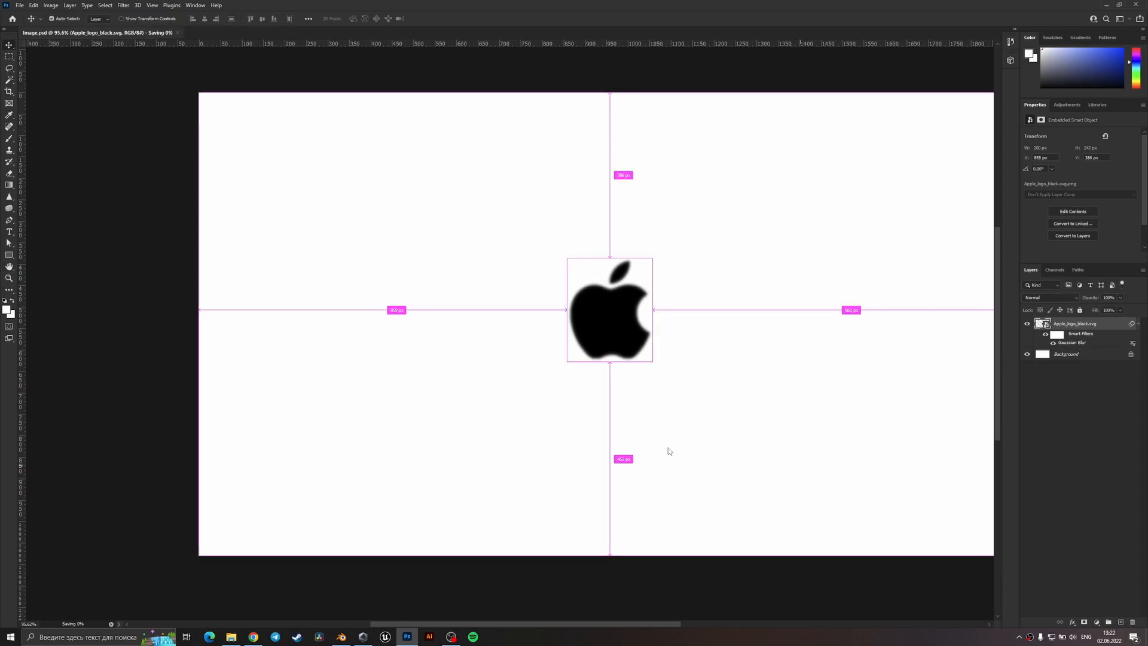
- Switch back to Blender, render the image with the sharper logo mask and examine the depth of the logo
{"action": "key", "text": "alt+Tab"}
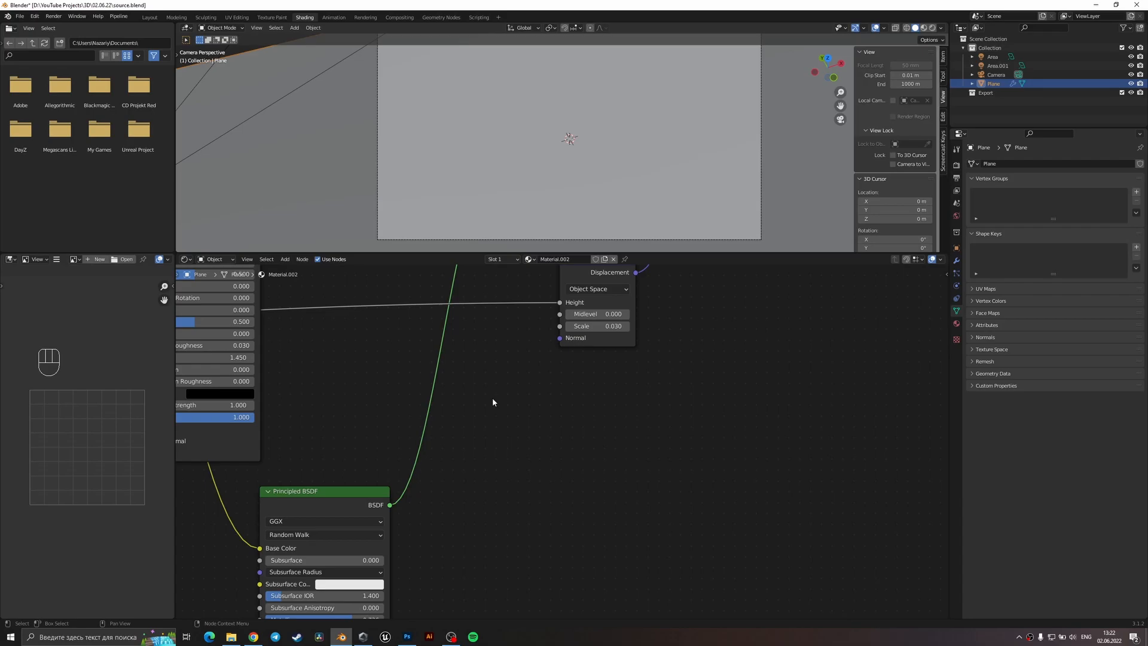
{"action": "key", "text": "F12"}
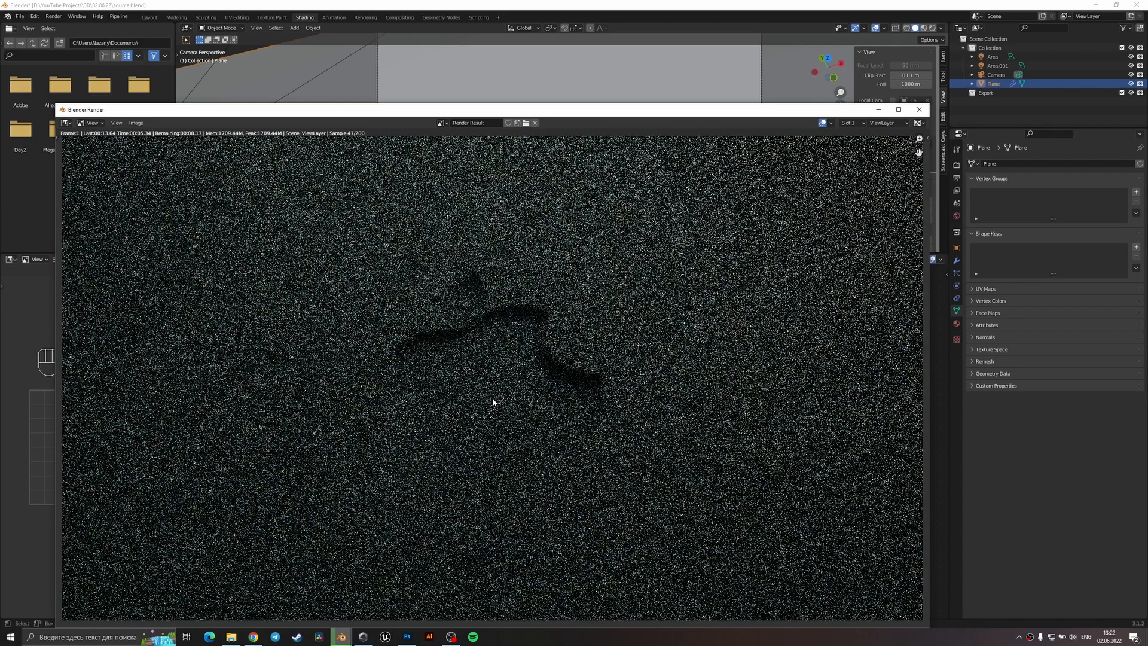
{"action": "scroll", "coordinate": [497, 384], "scroll_direction": "down", "scroll_amount": 2}
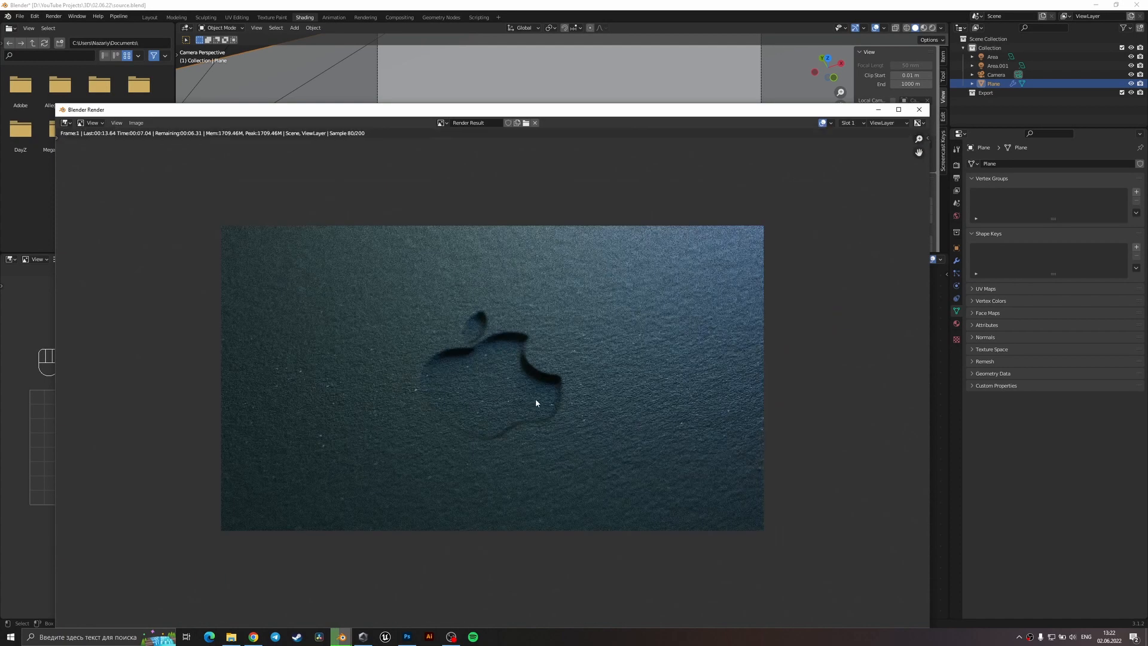
{"action": "scroll", "coordinate": [509, 383], "scroll_direction": "up", "scroll_amount": 3}
{"action": "scroll", "coordinate": [502, 325], "scroll_direction": "down", "scroll_amount": 2}
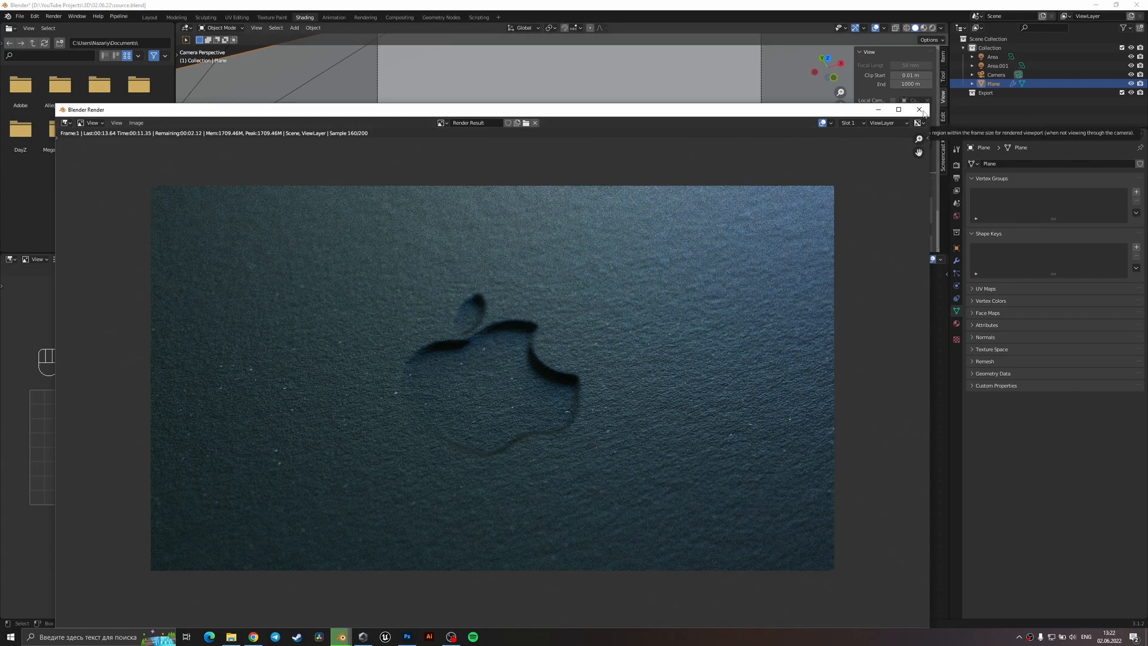
{"action": "left_click", "coordinate": [919, 110]}
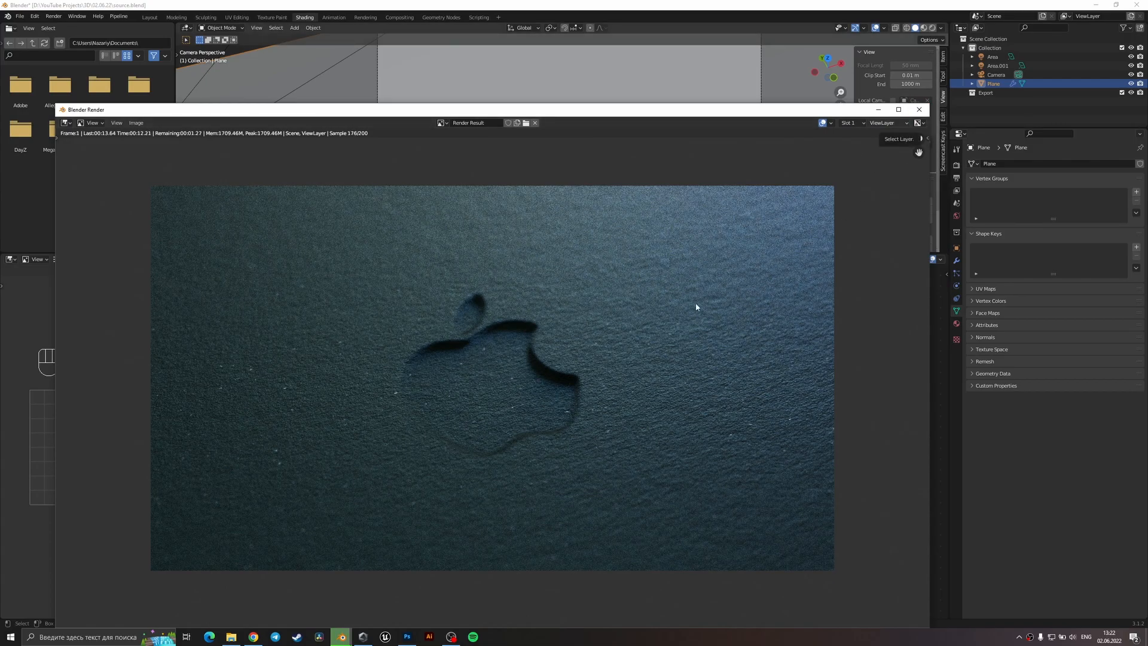
- Edit the Scale of the Displacement node again and save the file
{"action": "middle_click_drag", "start_coordinate": [788, 272], "coordinate": [725, 342]}
{"action": "double_click", "coordinate": [554, 395]}
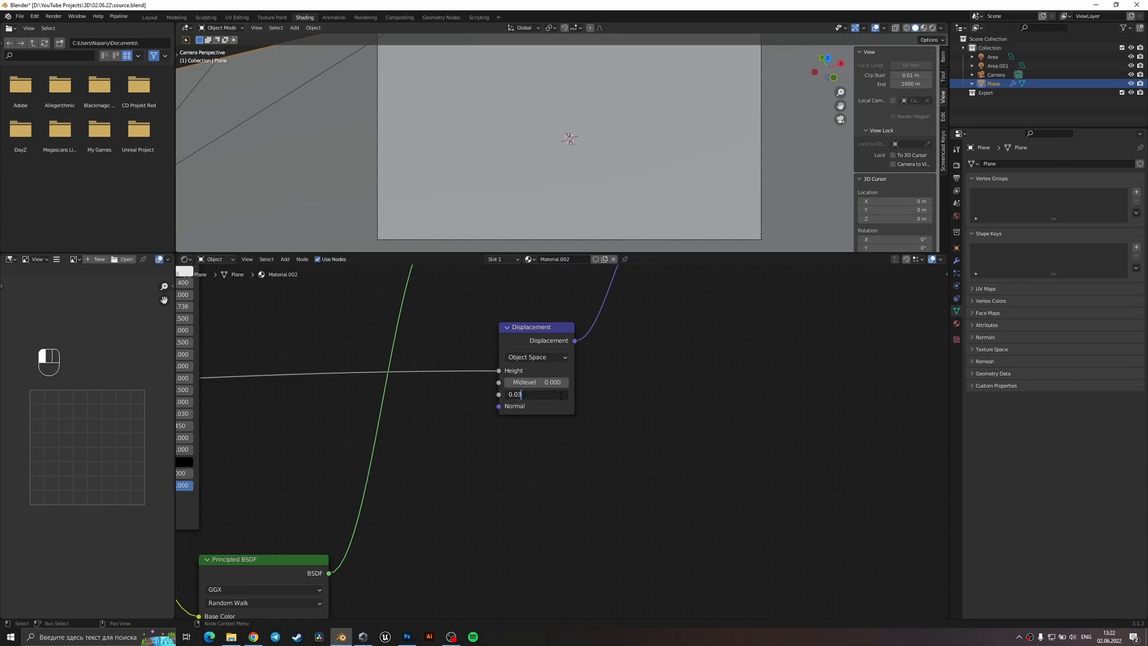
{"action": "key", "text": "Return"}
{"action": "key", "text": "ctrl+s"}
- Preview the scene in Rendered shading and try to move and rotate the area light Area.001
{"action": "key", "text": "z"}
{"action": "left_click", "coordinate": [613, 126]}
{"action": "middle_click_drag", "start_coordinate": [629, 90], "coordinate": [588, 177], "text": "shift"}
{"action": "scroll", "coordinate": [589, 177], "scroll_direction": "down", "scroll_amount": 4}
{"action": "left_click", "coordinate": [651, 57]}
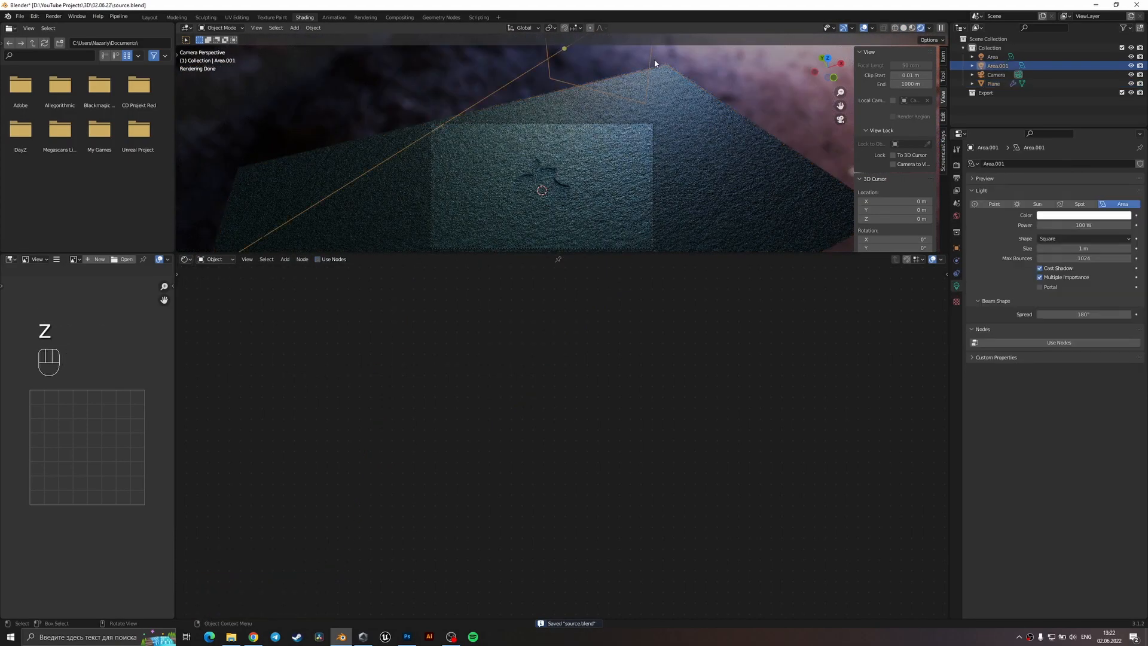
{"action": "key", "text": "g"}
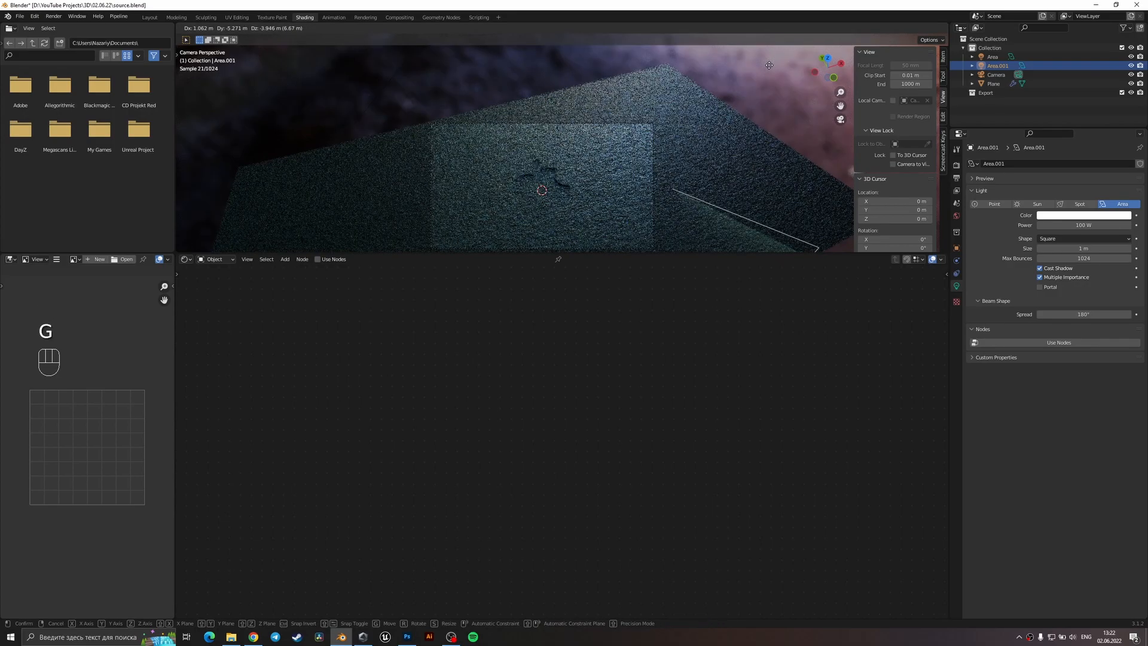
{"action": "right_click", "coordinate": [769, 66]}
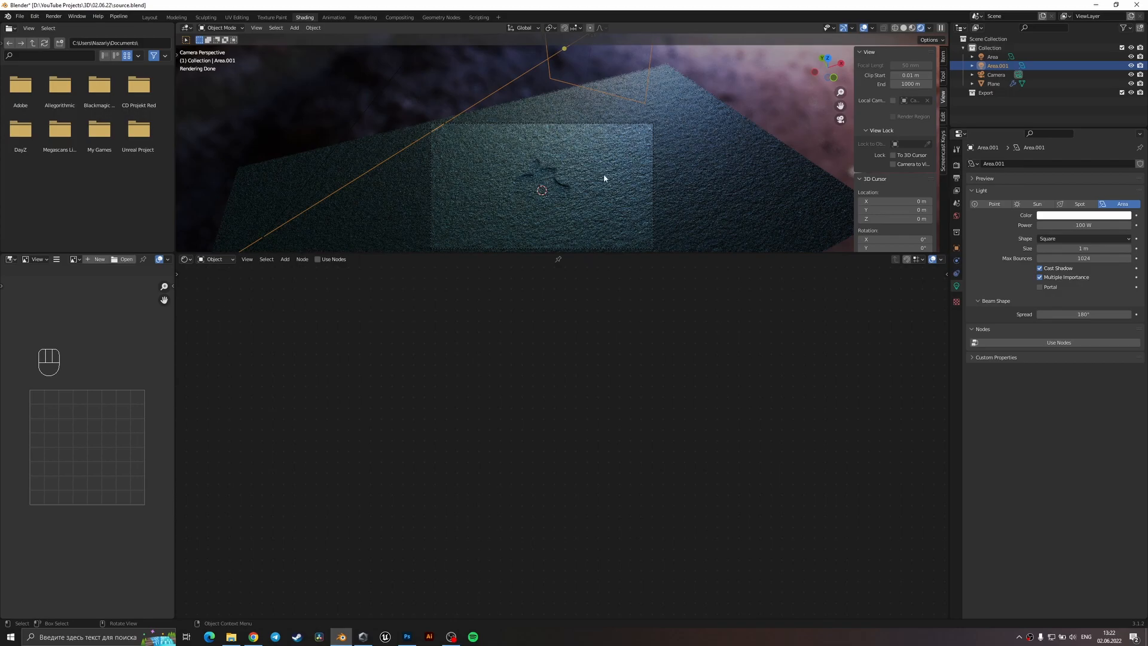
{"action": "key", "text": "r"}
{"action": "key", "text": "z"}
- Show the World shader nodes and set the Z rotation of the environment texture's Mapping node to -87°
{"action": "left_click", "coordinate": [215, 259]}
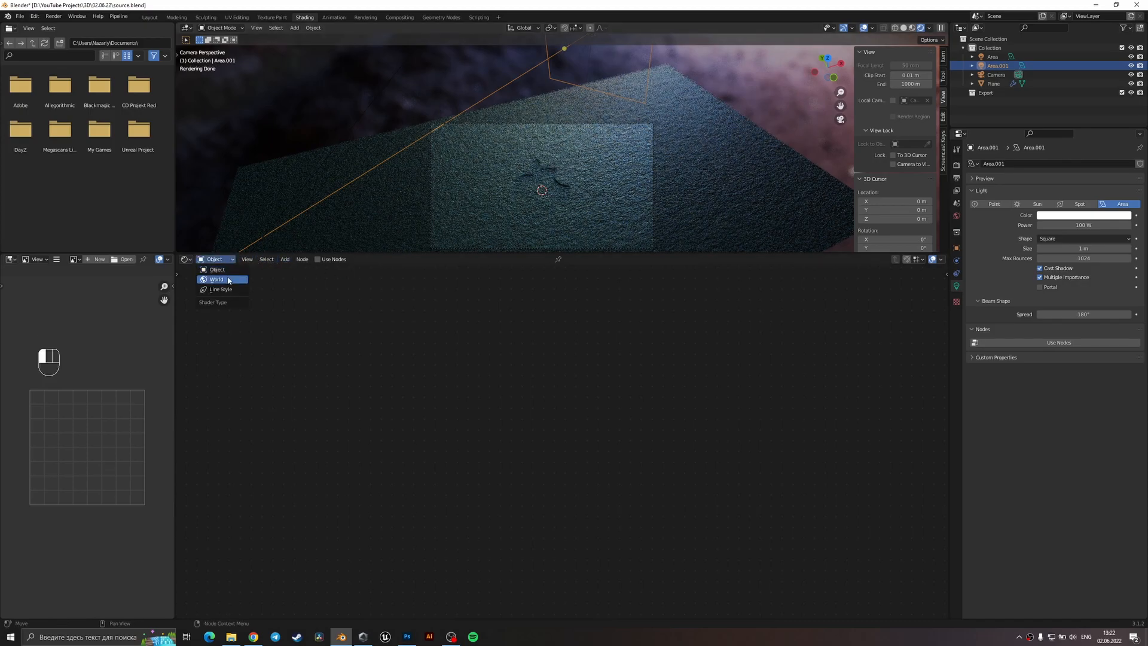
{"action": "left_click", "coordinate": [216, 277]}
{"action": "middle_click_drag", "start_coordinate": [317, 299], "coordinate": [556, 413]}
{"action": "scroll", "coordinate": [556, 412], "scroll_direction": "down", "scroll_amount": 4}
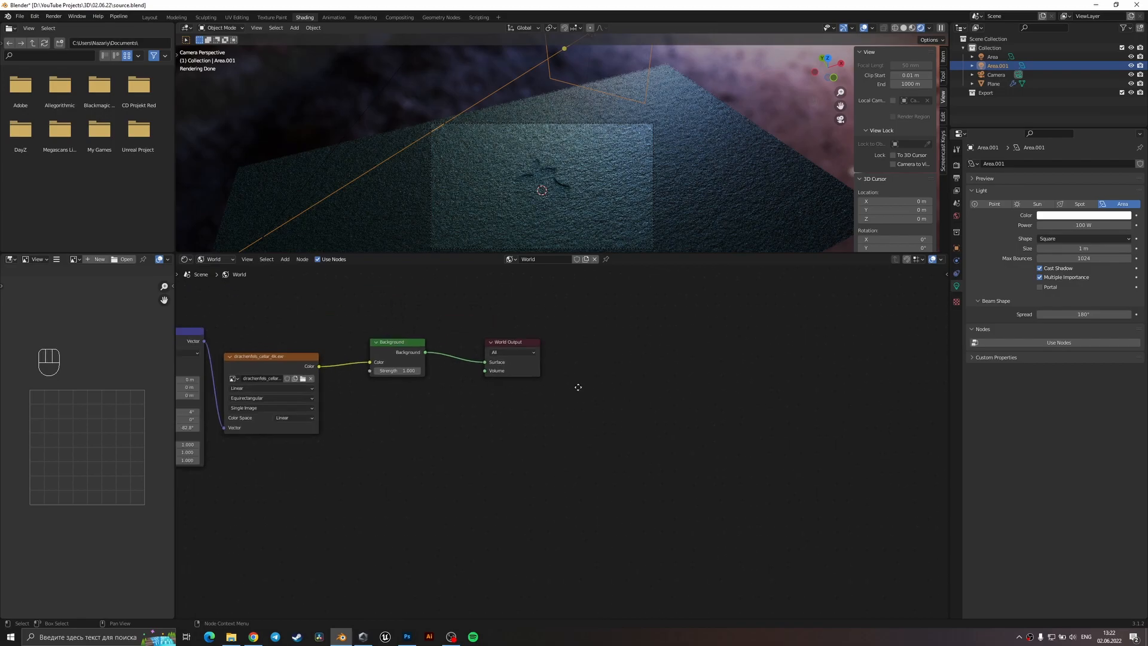
{"action": "middle_click_drag", "start_coordinate": [311, 392], "coordinate": [497, 387]}
{"action": "scroll", "coordinate": [497, 387], "scroll_direction": "up", "scroll_amount": 4}
{"action": "middle_click_drag", "start_coordinate": [244, 371], "coordinate": [533, 367]}
{"action": "scroll", "coordinate": [533, 368], "scroll_direction": "up", "scroll_amount": 2}
{"action": "left_click_drag", "start_coordinate": [526, 427], "coordinate": [560, 428]}
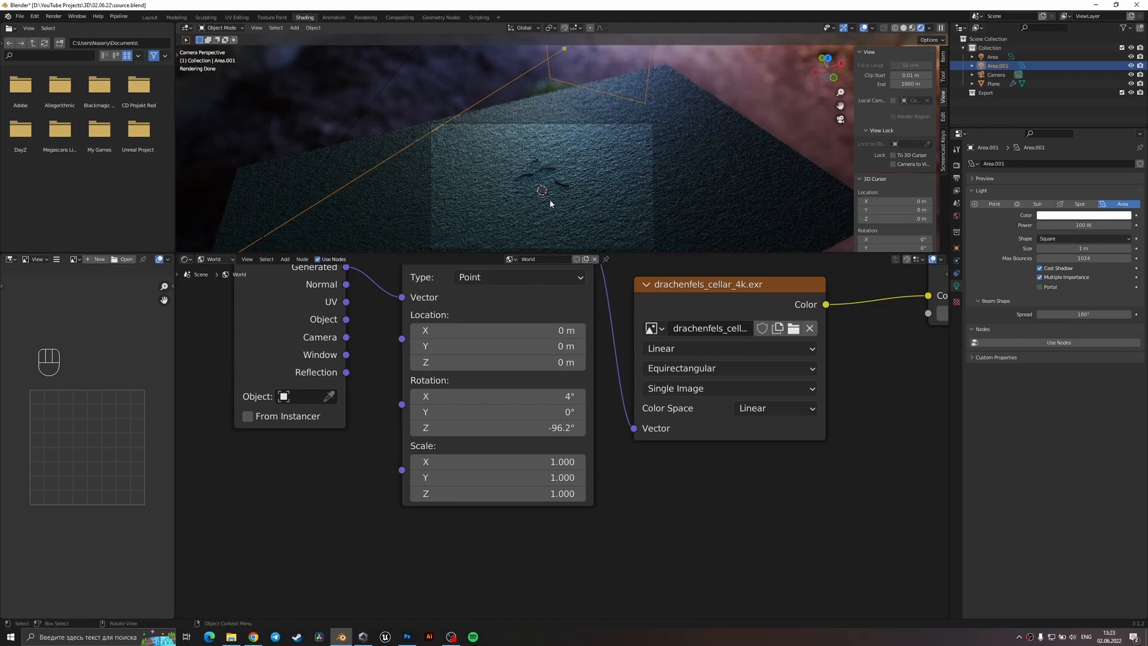
{"action": "double_click", "coordinate": [576, 433]}
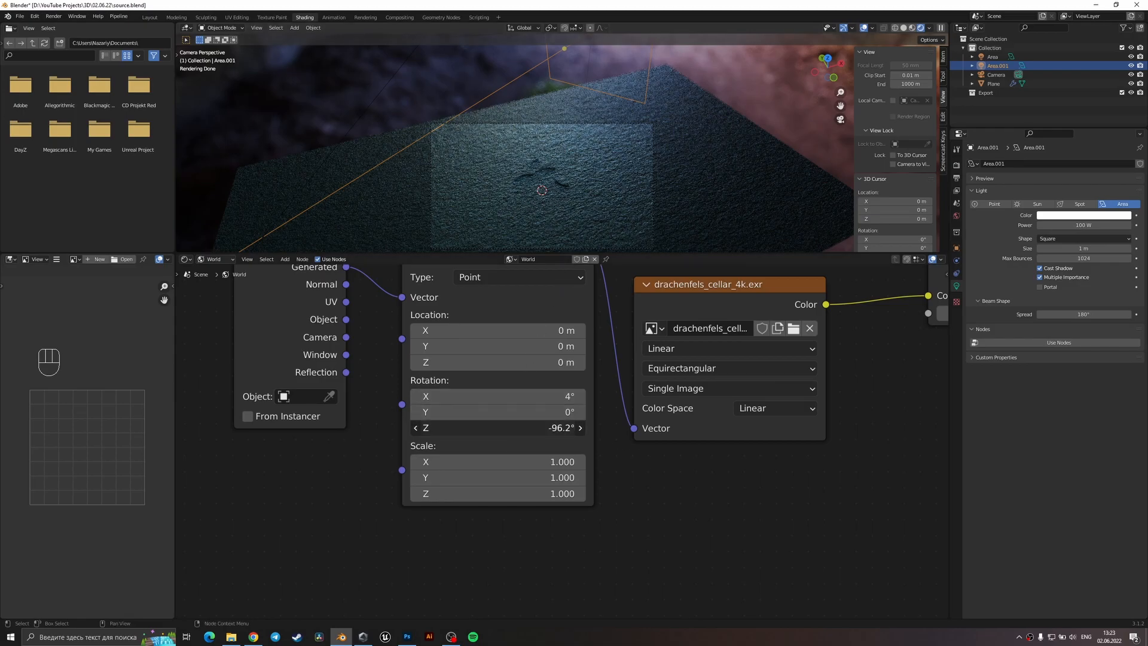
{"action": "left_click", "coordinate": [579, 438]}
{"action": "left_click_drag", "start_coordinate": [574, 431], "coordinate": [539, 424]}
- Return the viewport to Solid shading, save the file, render the image and examine the logo under the rotated environment
{"action": "key", "text": "z"}
{"action": "left_click", "coordinate": [666, 175]}
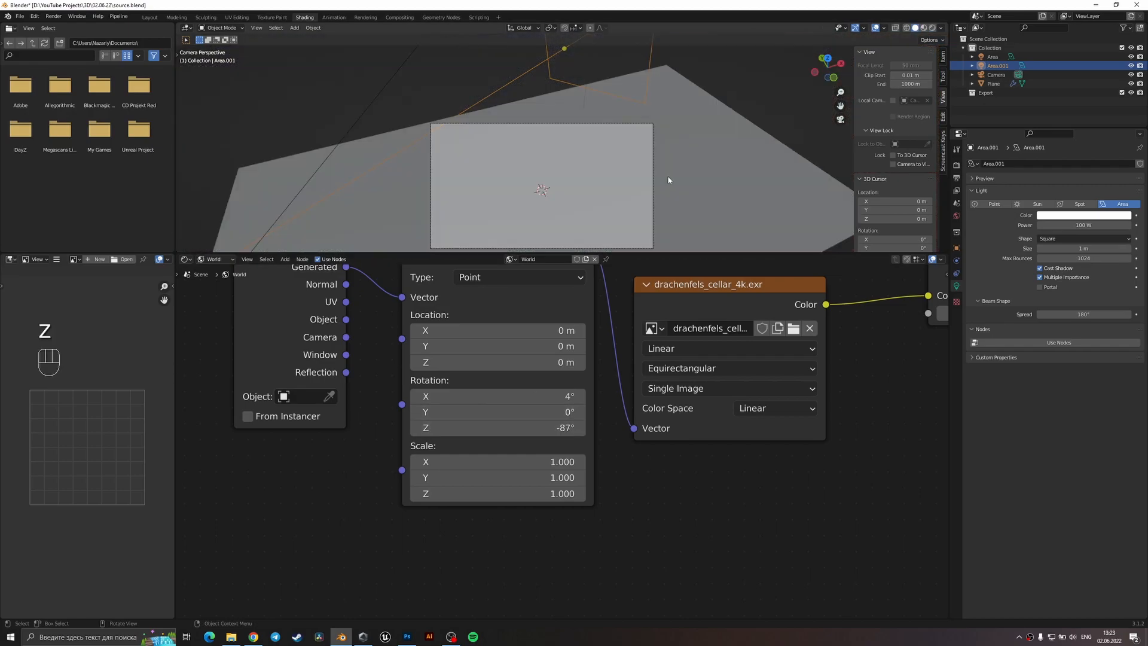
{"action": "key", "text": "ctrl+s"}
{"action": "key", "text": "F12"}
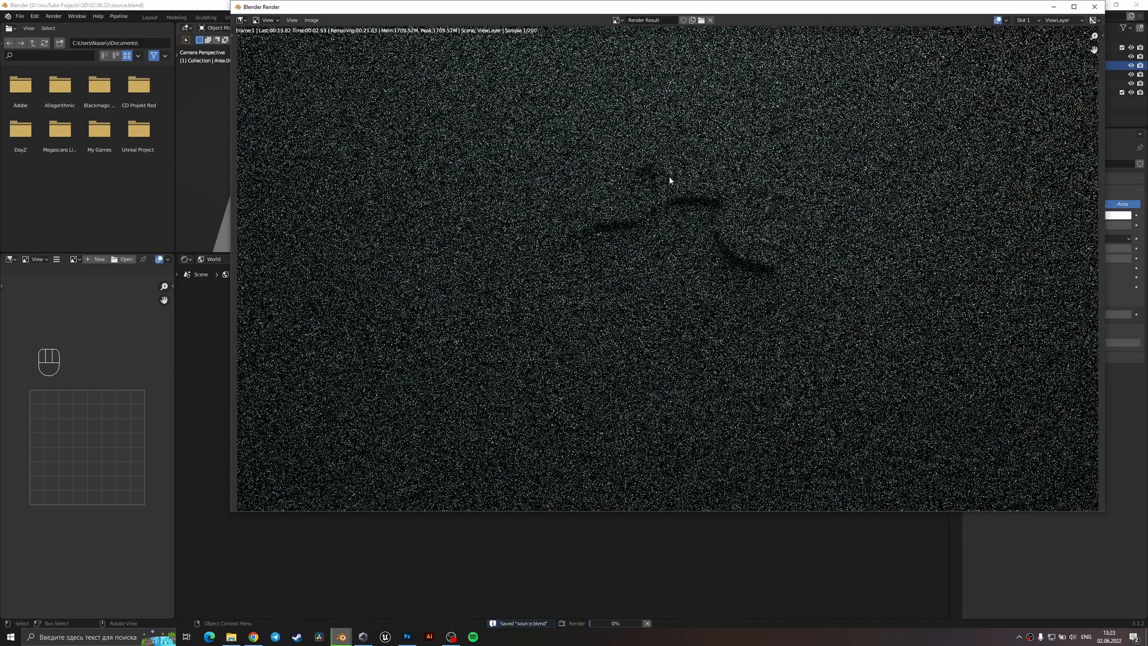
{"action": "scroll", "coordinate": [707, 218], "scroll_direction": "down", "scroll_amount": 1}
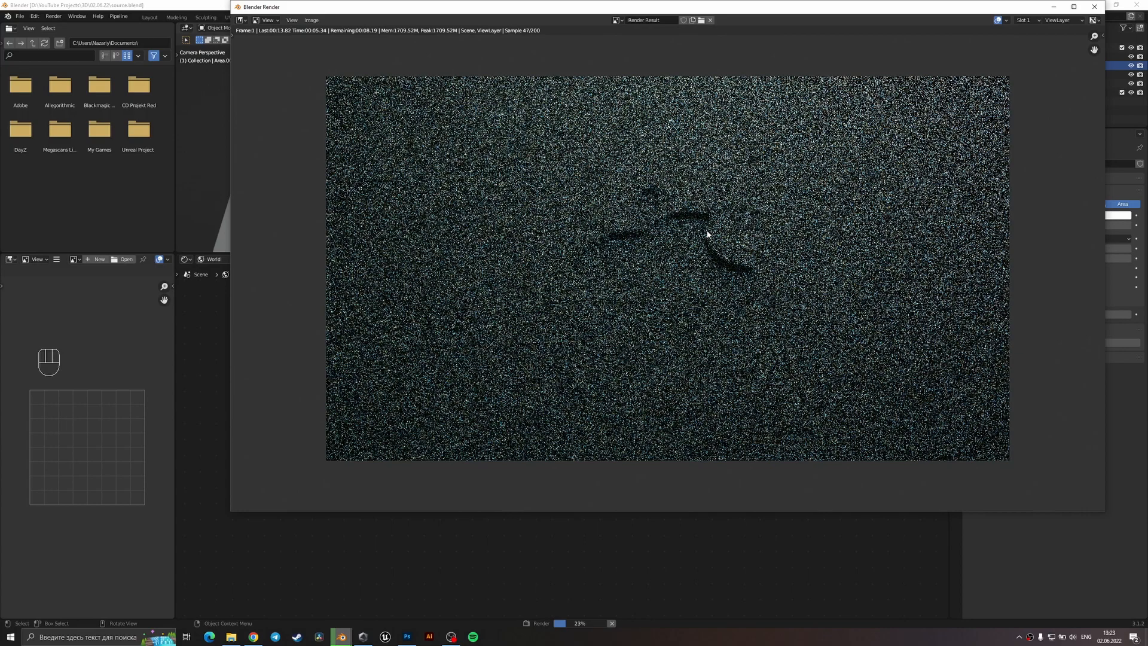
{"action": "scroll", "coordinate": [708, 296], "scroll_direction": "up", "scroll_amount": 1}
{"action": "scroll", "coordinate": [724, 287], "scroll_direction": "down", "scroll_amount": 4}
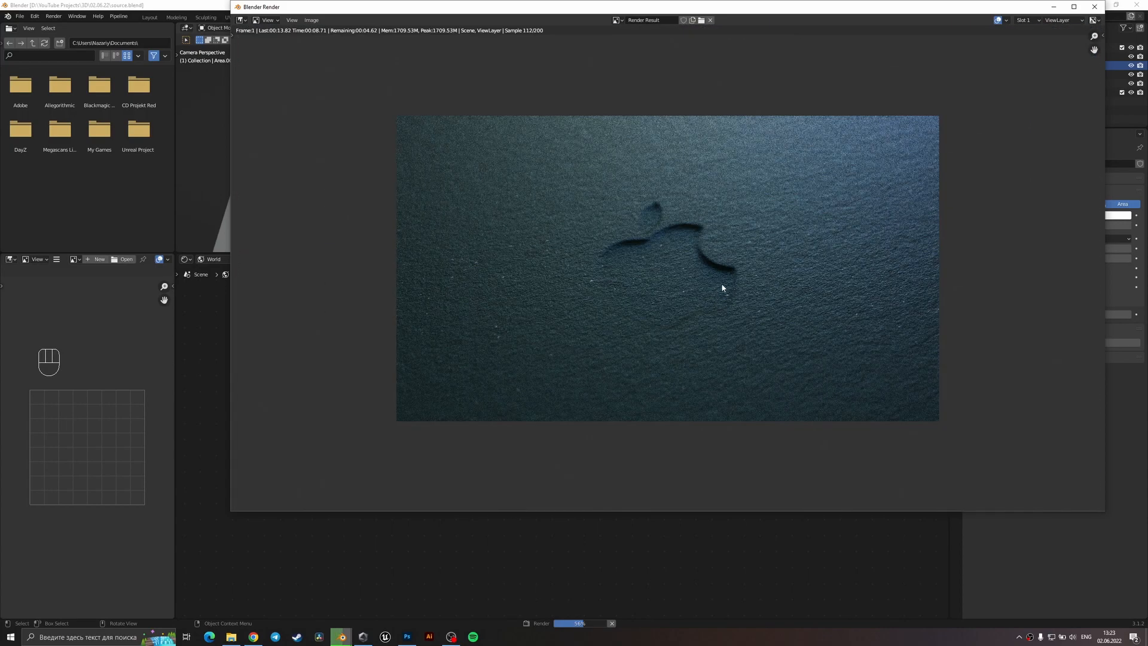
{"action": "scroll", "coordinate": [692, 299], "scroll_direction": "up", "scroll_amount": 3}
{"action": "scroll", "coordinate": [678, 233], "scroll_direction": "up", "scroll_amount": 2}
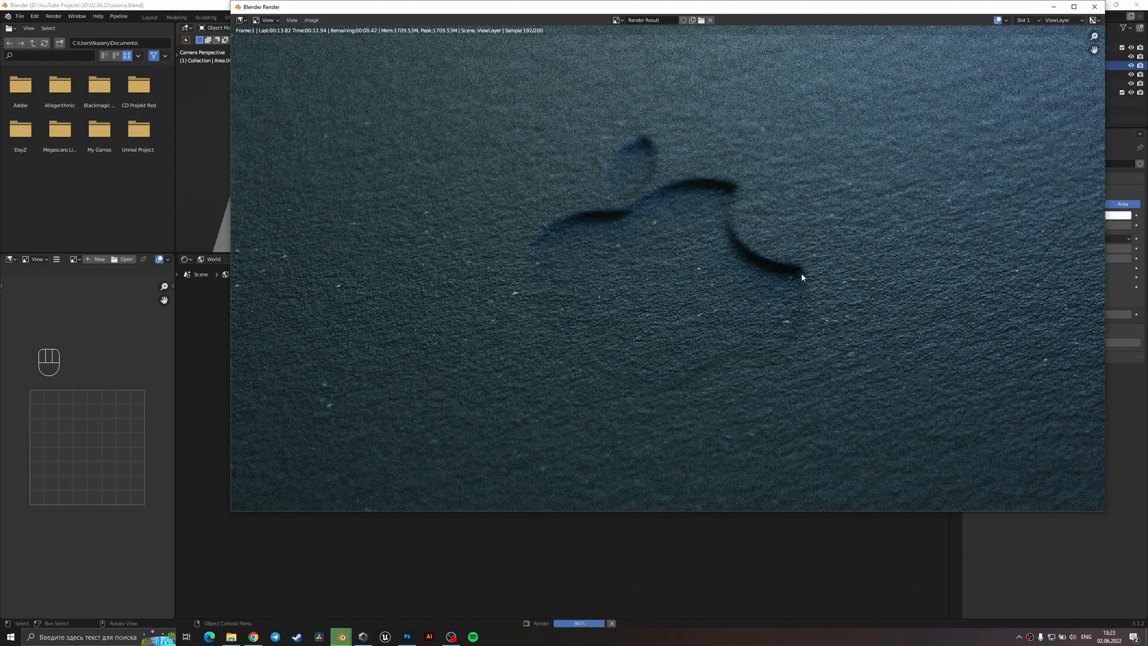
{"action": "scroll", "coordinate": [710, 241], "scroll_direction": "down", "scroll_amount": 3}
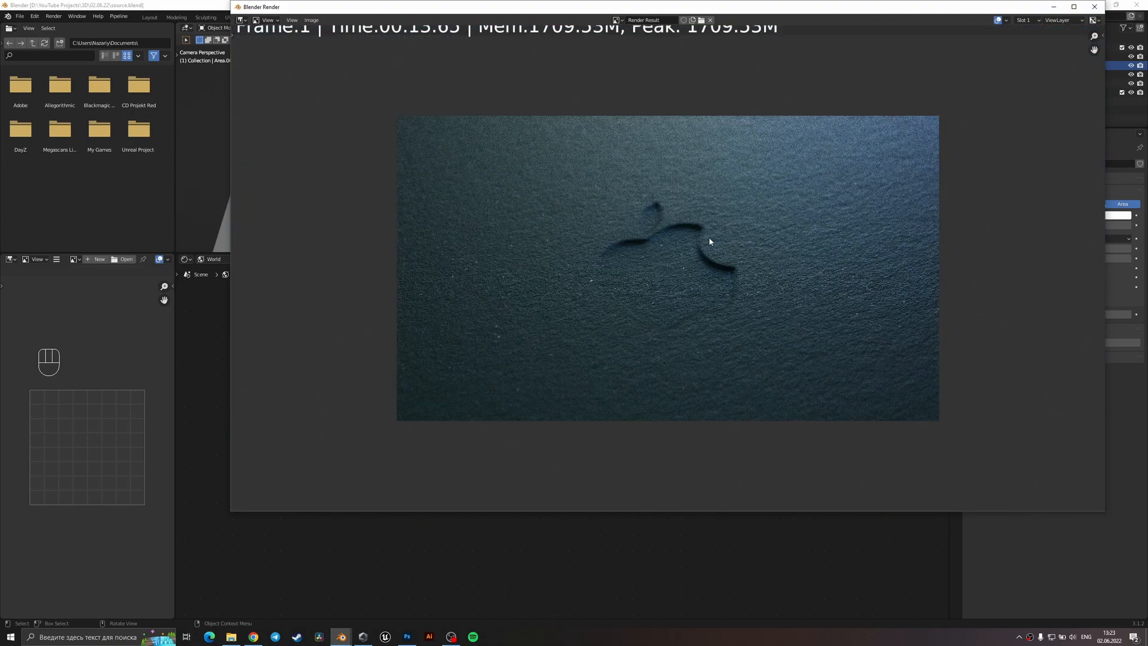
{"action": "scroll", "coordinate": [709, 241], "scroll_direction": "down", "scroll_amount": 3}
{"action": "scroll", "coordinate": [712, 280], "scroll_direction": "up", "scroll_amount": 6}
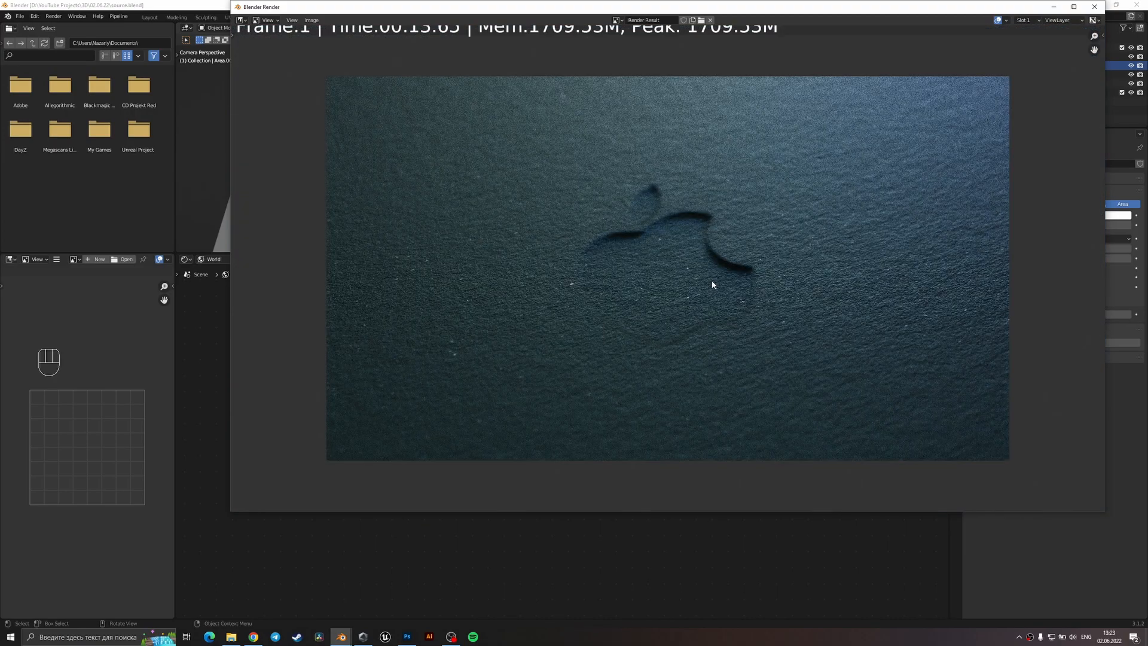
{"action": "scroll", "coordinate": [777, 292], "scroll_direction": "up", "scroll_amount": 3}
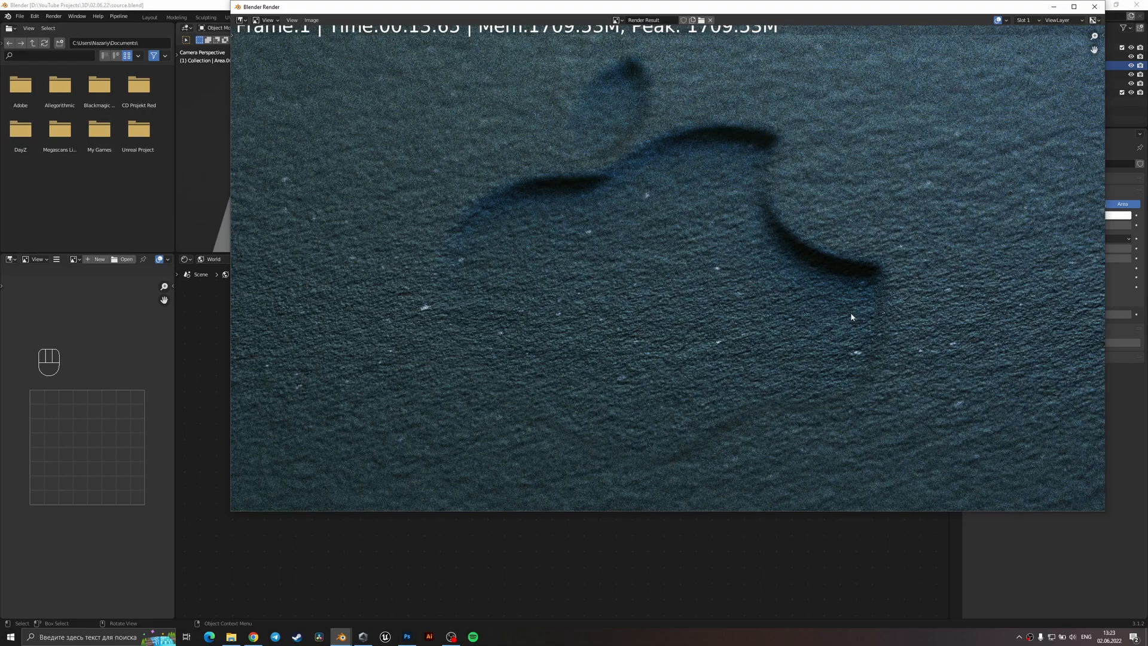
{"action": "left_click", "coordinate": [1095, 6]}
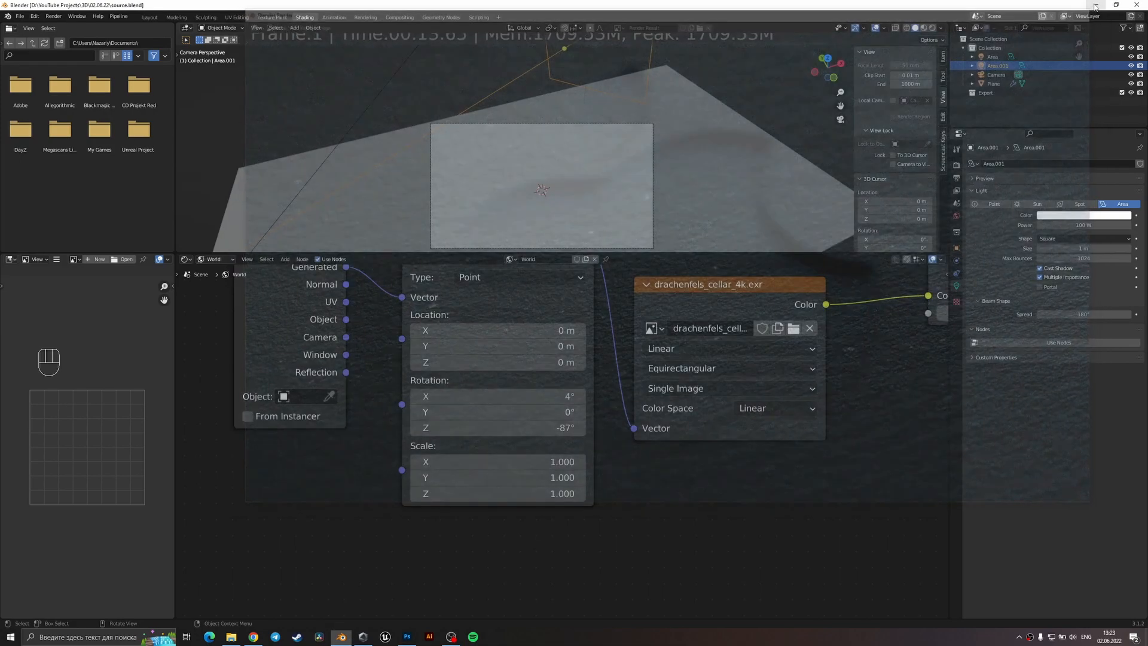
- Switch to Photoshop, lower the Gaussian Blur radius on the logo's smart object and save the document
{"action": "left_click", "coordinate": [409, 636]}
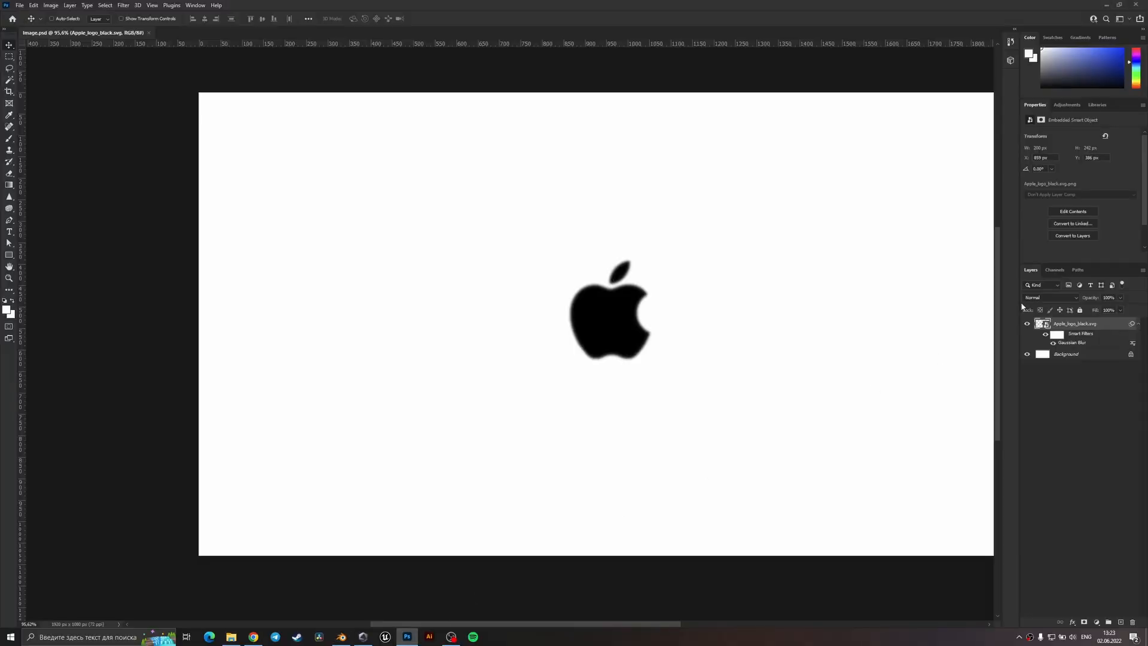
{"action": "double_click", "coordinate": [1084, 342]}
{"action": "key", "text": "Return"}
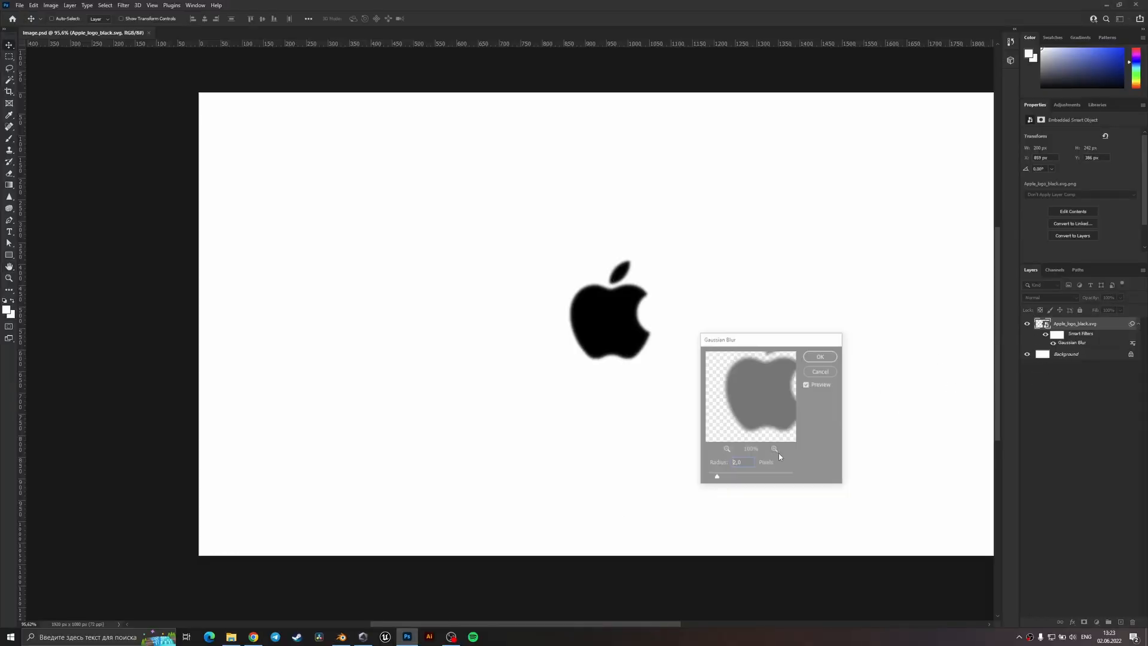
{"action": "key", "text": "ctrl+s"}
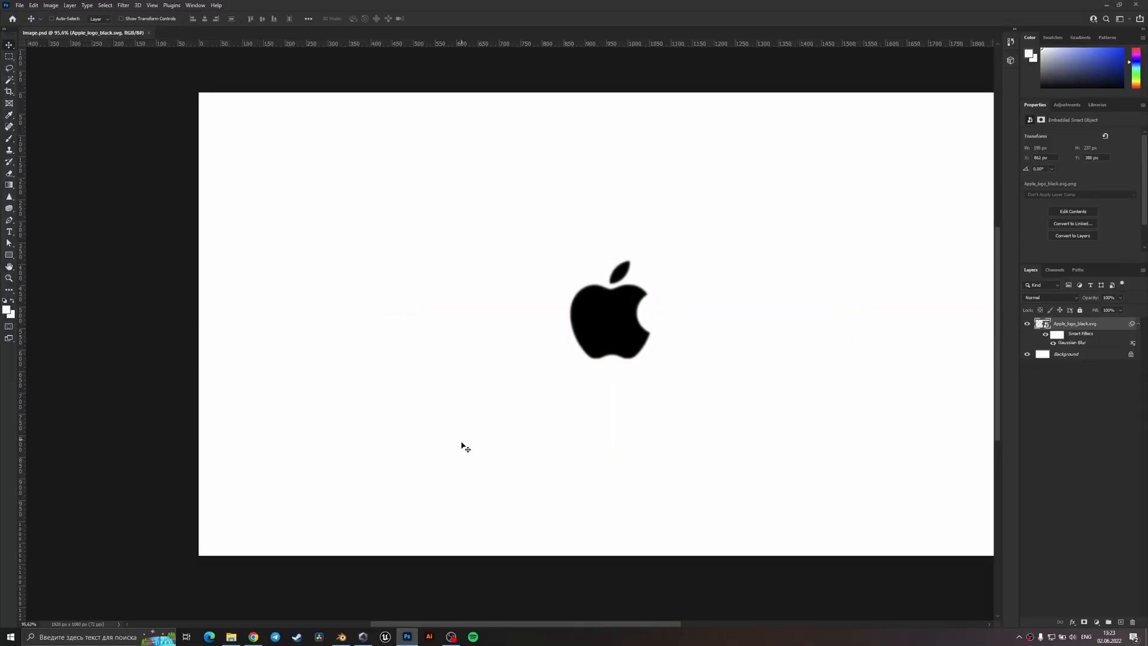
- Switch back to Blender, render the image with the updated mask and examine the logo's edges
{"action": "left_click", "coordinate": [341, 636]}
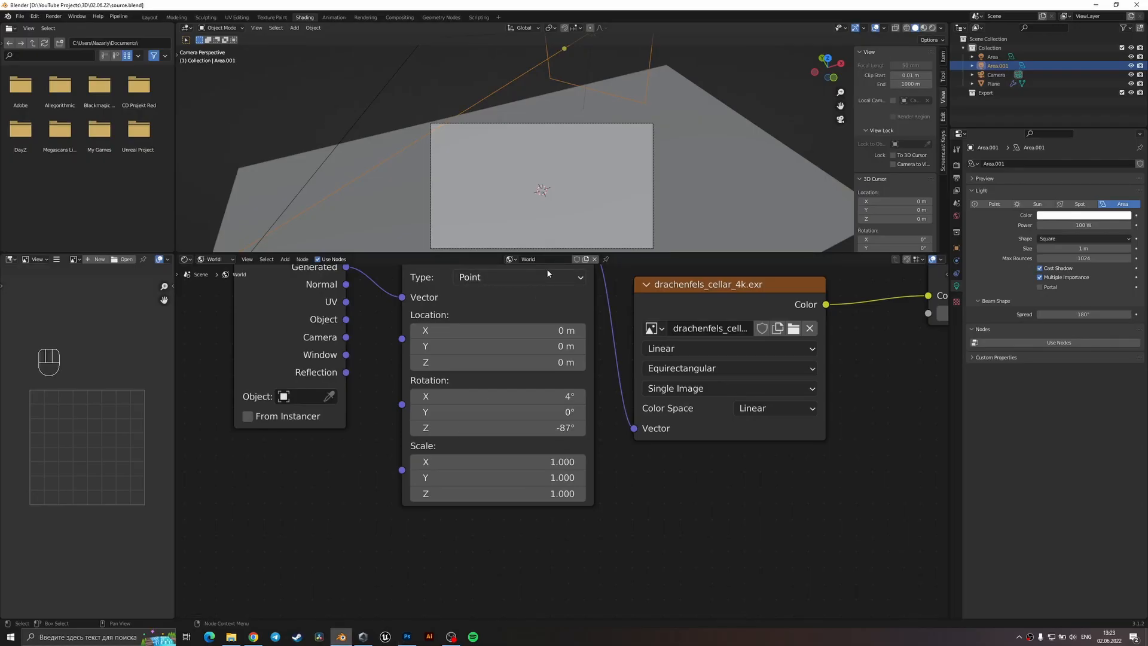
{"action": "key", "text": "F12"}
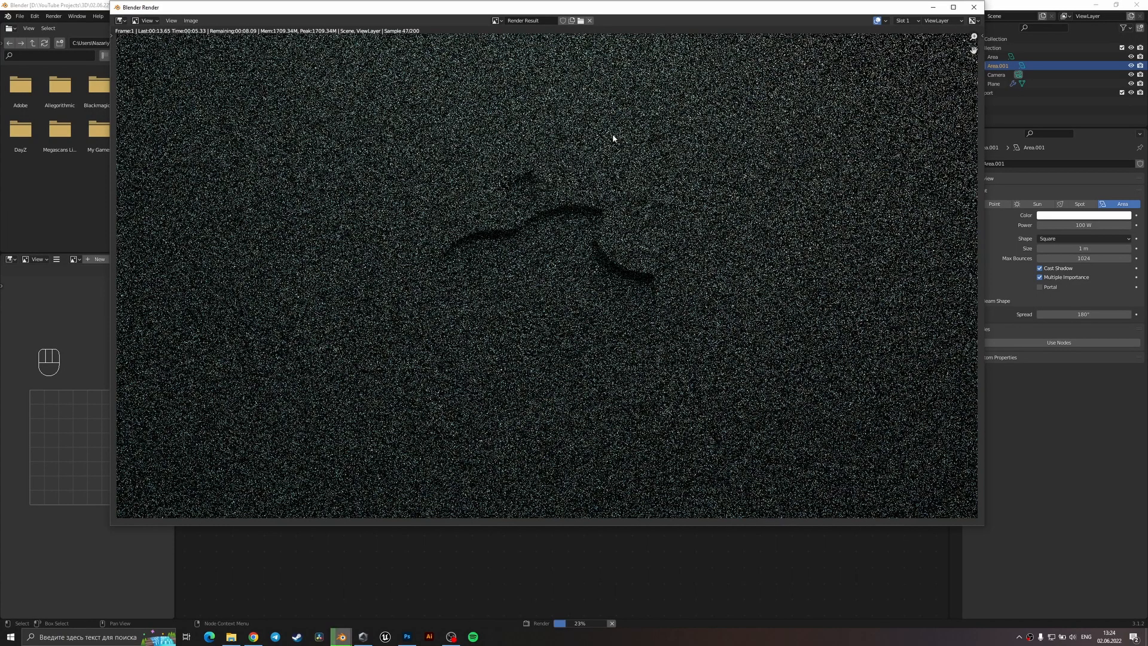
{"action": "scroll", "coordinate": [612, 134], "scroll_direction": "down", "scroll_amount": 3}
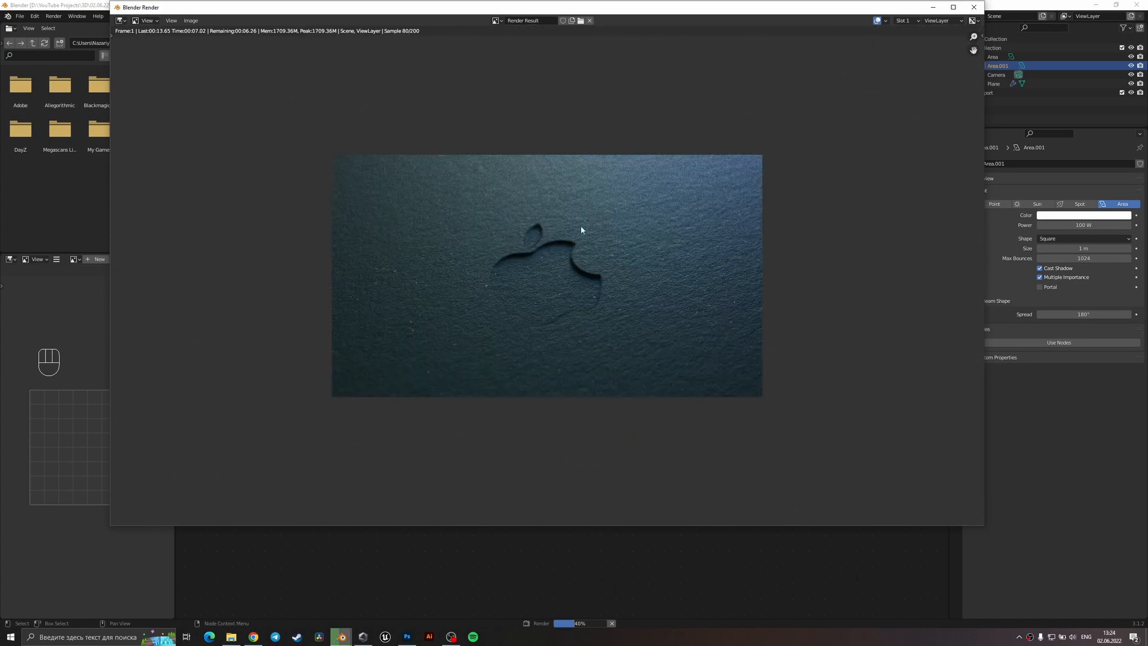
{"action": "scroll", "coordinate": [572, 251], "scroll_direction": "up", "scroll_amount": 1}
{"action": "scroll", "coordinate": [572, 252], "scroll_direction": "up", "scroll_amount": 2}
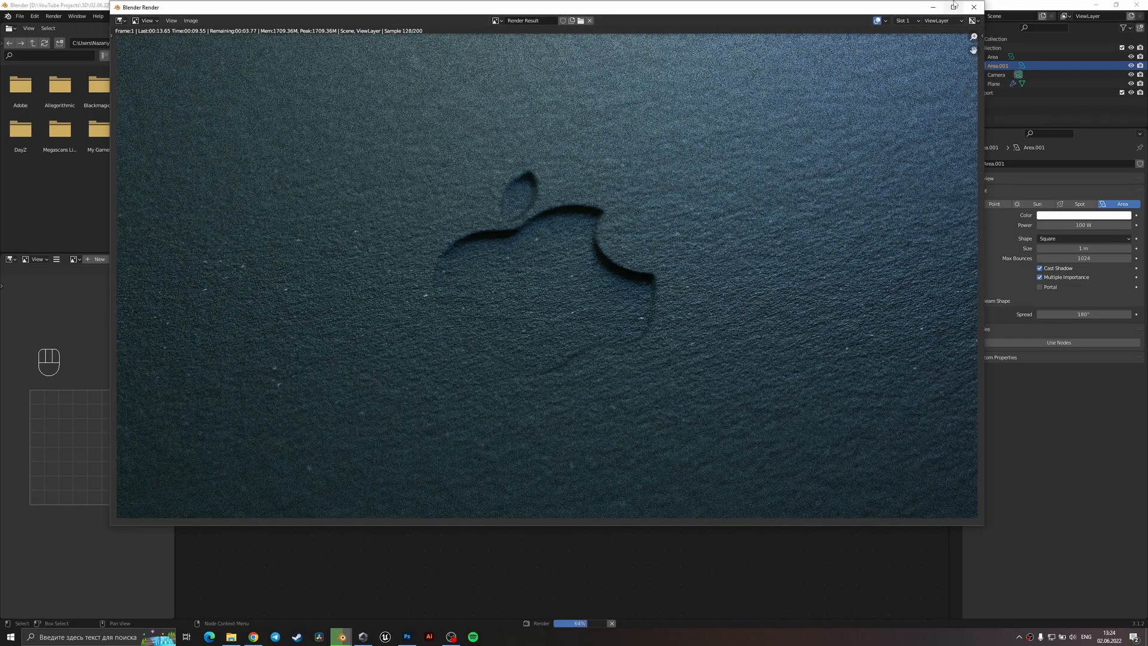
{"action": "left_click", "coordinate": [974, 10]}
- Switch the shader editor back to Object and select the plane to show its material nodes
{"action": "middle_click_drag", "start_coordinate": [841, 351], "coordinate": [427, 456]}
{"action": "scroll", "coordinate": [568, 442], "scroll_direction": "down", "scroll_amount": 2}
{"action": "middle_click_drag", "start_coordinate": [724, 432], "coordinate": [837, 381]}
{"action": "scroll", "coordinate": [690, 392], "scroll_direction": "down", "scroll_amount": 5}
{"action": "middle_click_drag", "start_coordinate": [610, 395], "coordinate": [681, 464]}
{"action": "left_click", "coordinate": [221, 260]}
{"action": "left_click", "coordinate": [215, 270]}
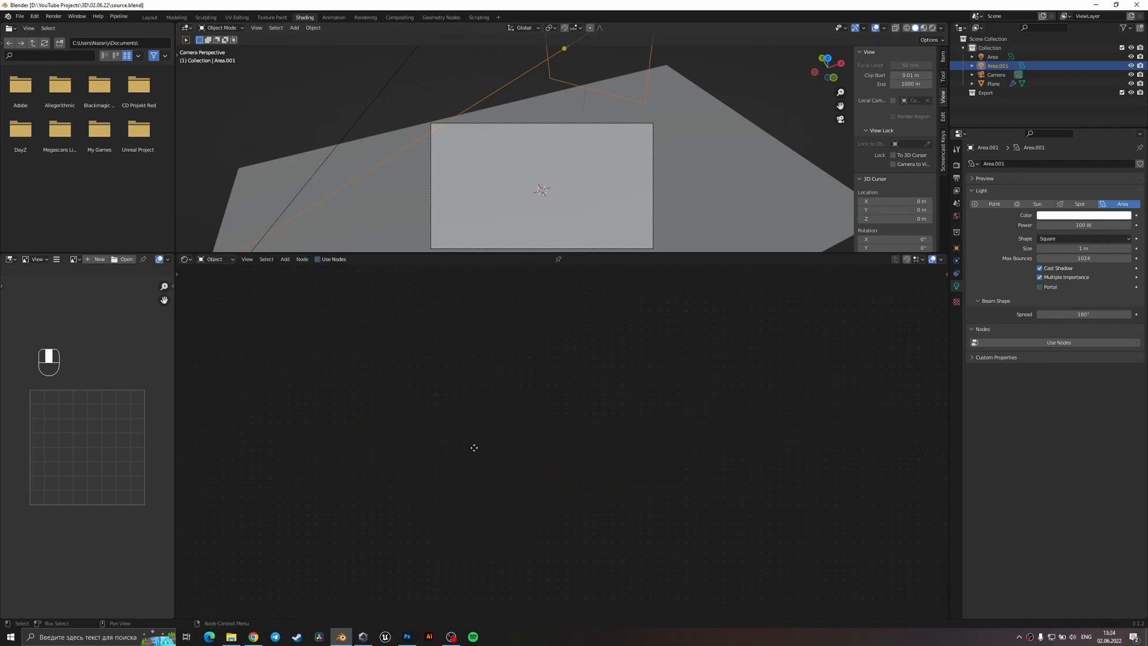
{"action": "left_click", "coordinate": [611, 155]}
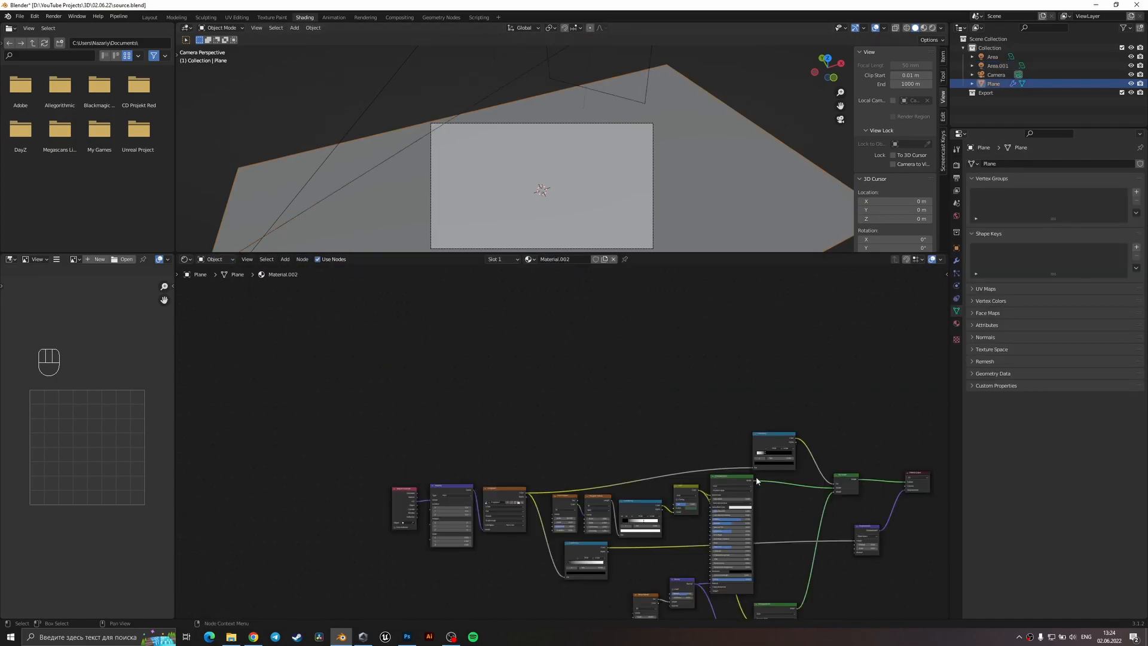
- Set the Scale of the Displacement node to 0.01 and save the file
{"action": "scroll", "coordinate": [583, 376], "scroll_direction": "up", "scroll_amount": 3}
{"action": "double_click", "coordinate": [595, 353]}
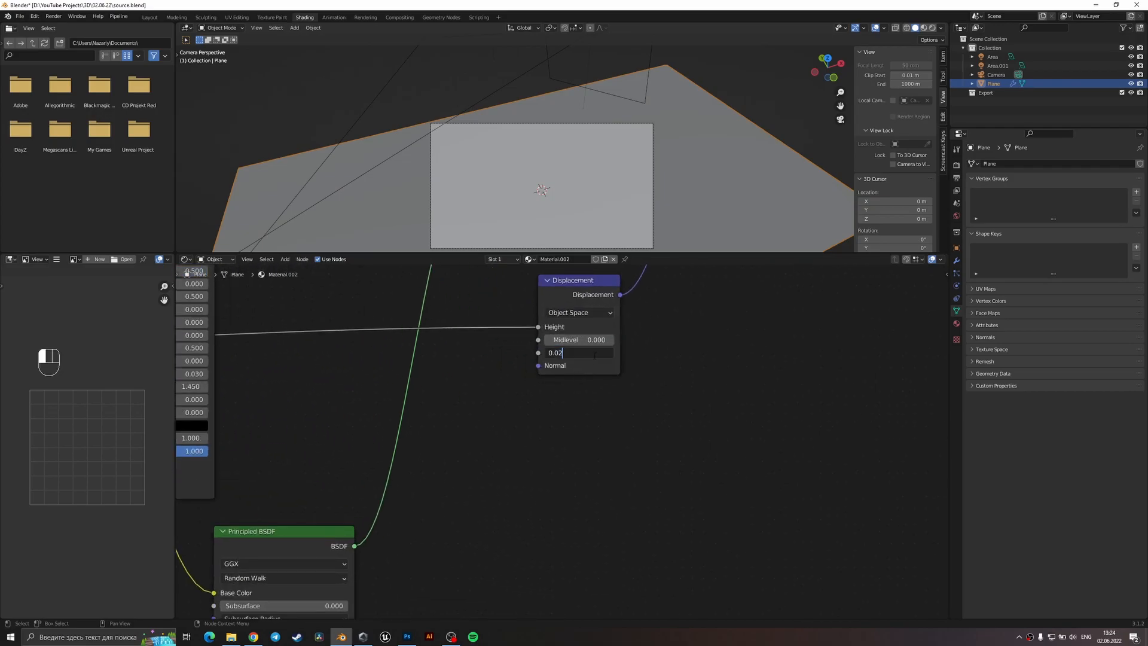
{"action": "key", "text": "ctrl+s"}
- Render the image with the shallower displacement and examine the logo's depth
{"action": "key", "text": "F12"}
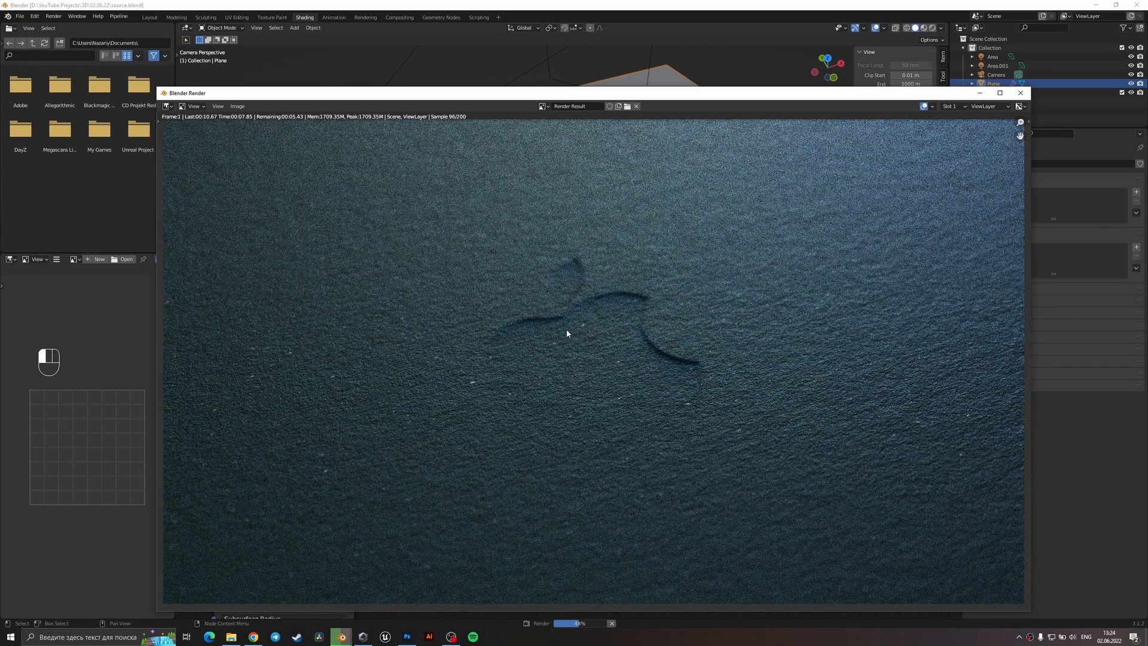
{"action": "scroll", "coordinate": [567, 333], "scroll_direction": "down", "scroll_amount": 4}
{"action": "scroll", "coordinate": [624, 360], "scroll_direction": "up", "scroll_amount": 3}
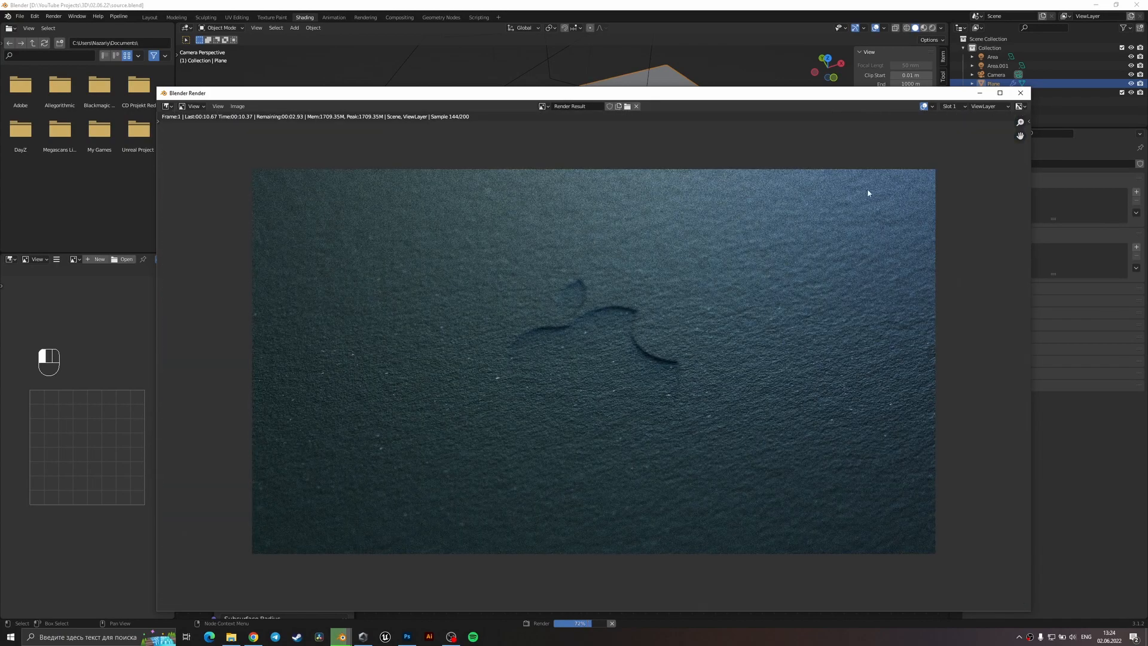
{"action": "key", "text": "Escape"}
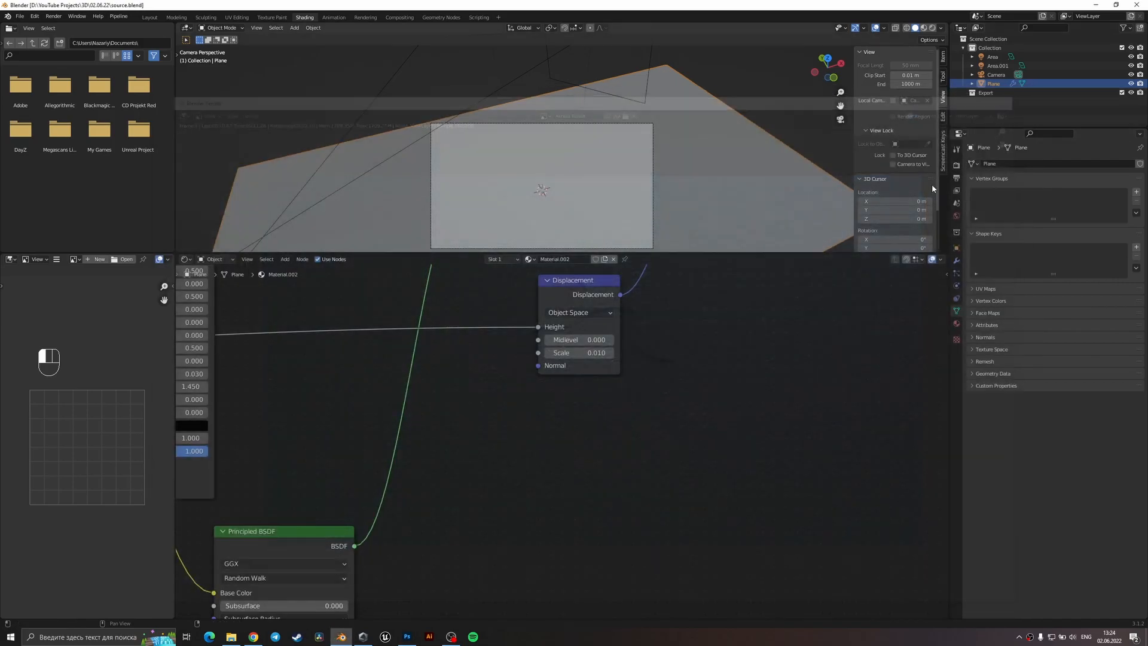
- Undo the last Displacement Scale change and look over the plane's material nodes
{"action": "key", "text": "ctrl+z"}
{"action": "scroll", "coordinate": [614, 410], "scroll_direction": "down", "scroll_amount": 5}
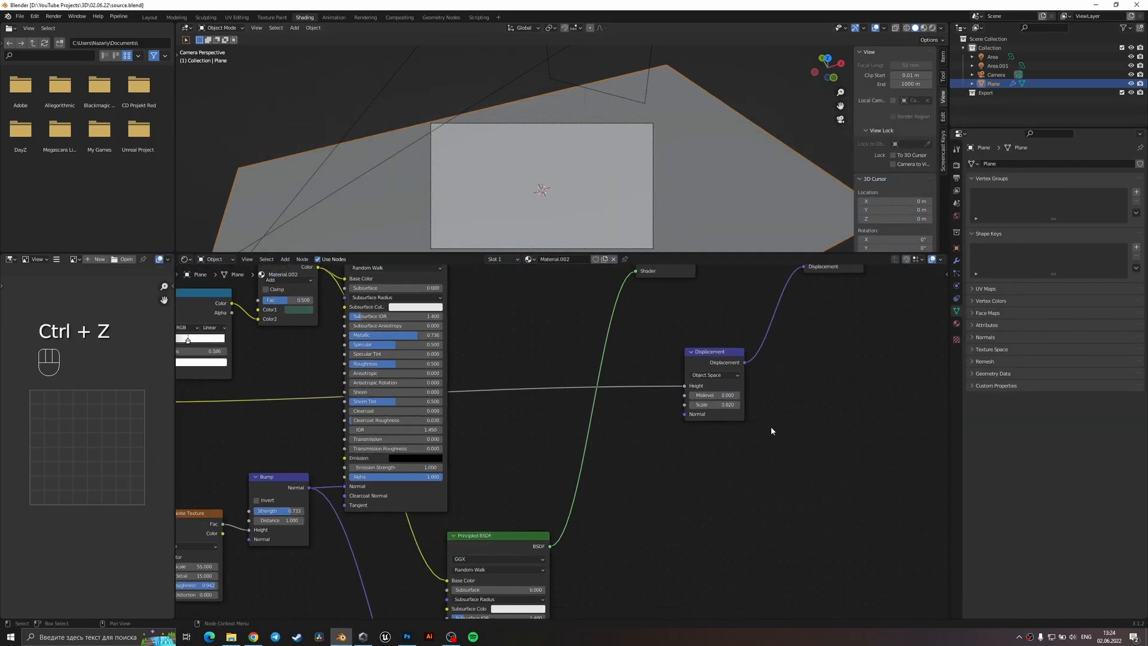
{"action": "middle_click_drag", "start_coordinate": [697, 314], "coordinate": [614, 479]}
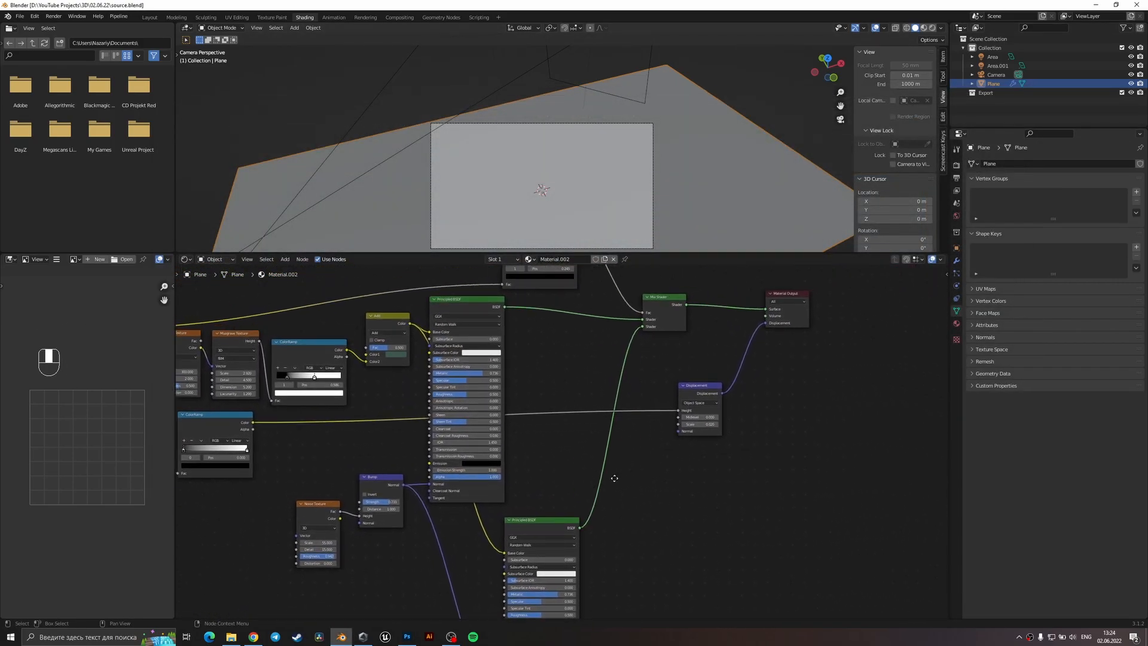
{"action": "middle_click_drag", "start_coordinate": [640, 380], "coordinate": [737, 388]}
{"action": "middle_click_drag", "start_coordinate": [515, 332], "coordinate": [570, 338]}
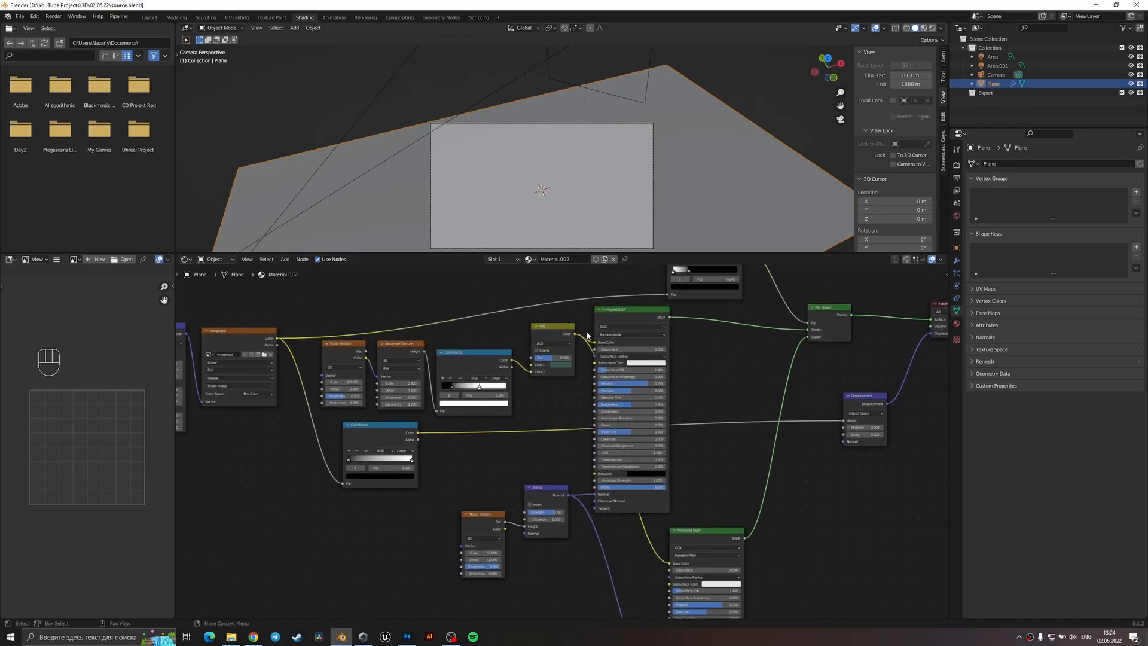
- Leave the camera view and preview the embossed logo in Rendered shading from above the plane
{"action": "middle_click_drag", "start_coordinate": [599, 201], "coordinate": [587, 231]}
{"action": "key", "text": "z"}
{"action": "left_click", "coordinate": [606, 136]}
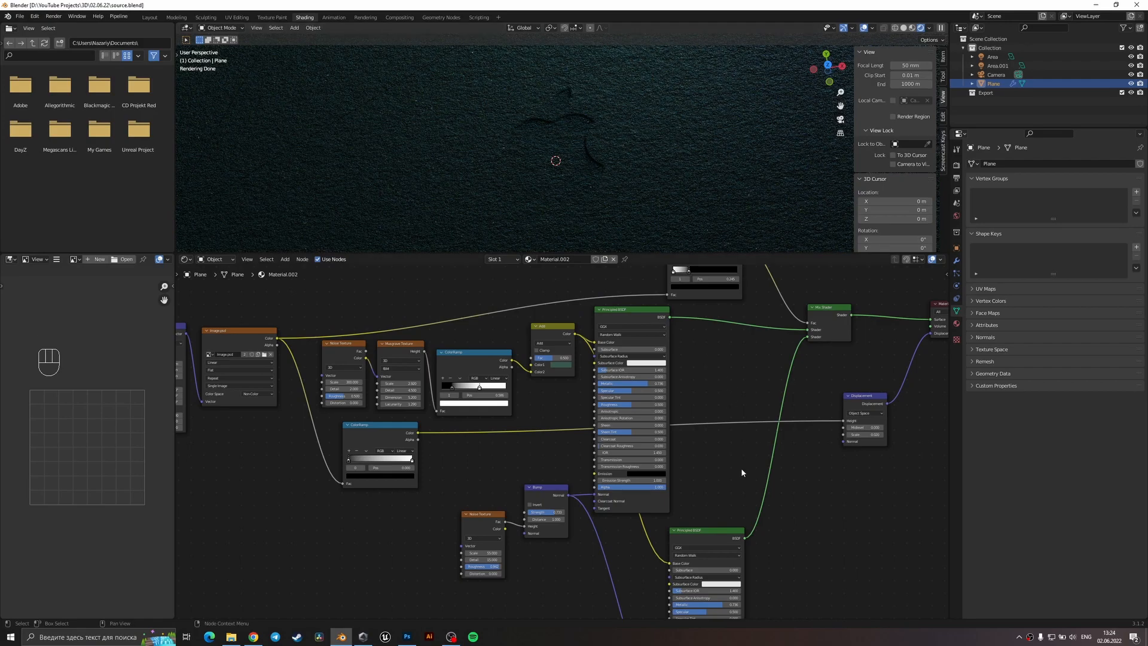
- Switch to Photoshop, undo the Gaussian Blur reduction on the logo and return to Blender
{"action": "left_click", "coordinate": [407, 637]}
{"action": "key", "text": "ctrl+z"}
{"action": "key", "text": "s"}
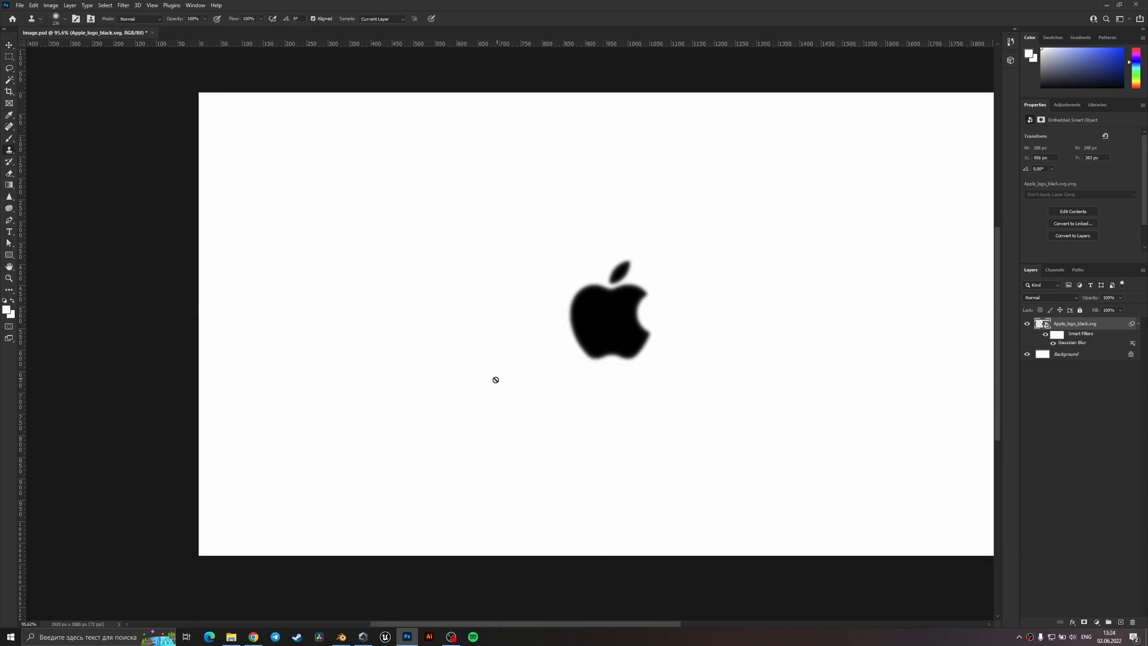
{"action": "left_click", "coordinate": [341, 637]}
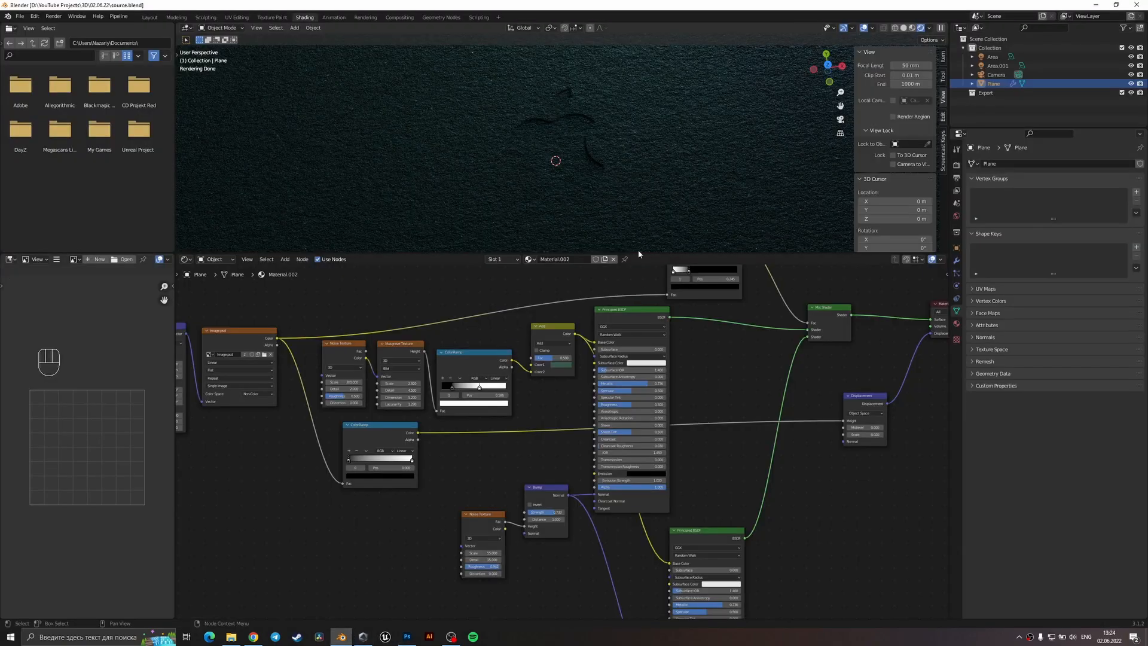
- Preview the logo relief in Rendered shading from several angles around the plane and return to Solid shading
{"action": "key", "text": "z"}
{"action": "key", "text": "z"}
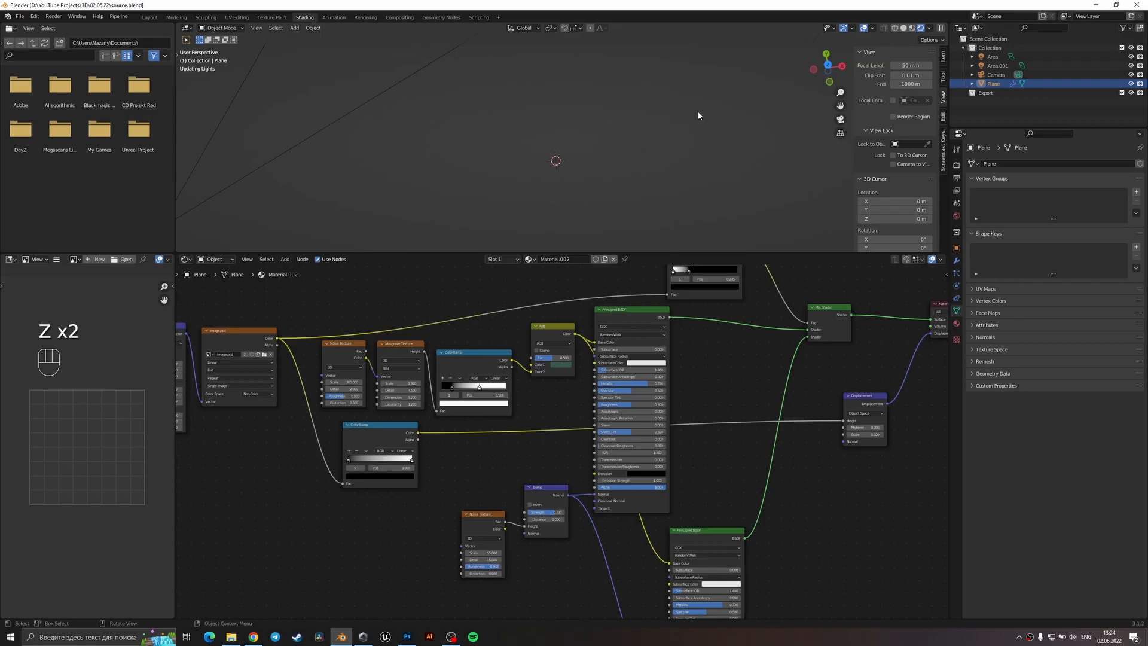
{"action": "middle_click_drag", "start_coordinate": [608, 166], "coordinate": [522, 149]}
{"action": "scroll", "coordinate": [650, 121], "scroll_direction": "up", "scroll_amount": 3}
{"action": "middle_click_drag", "start_coordinate": [580, 95], "coordinate": [536, 127]}
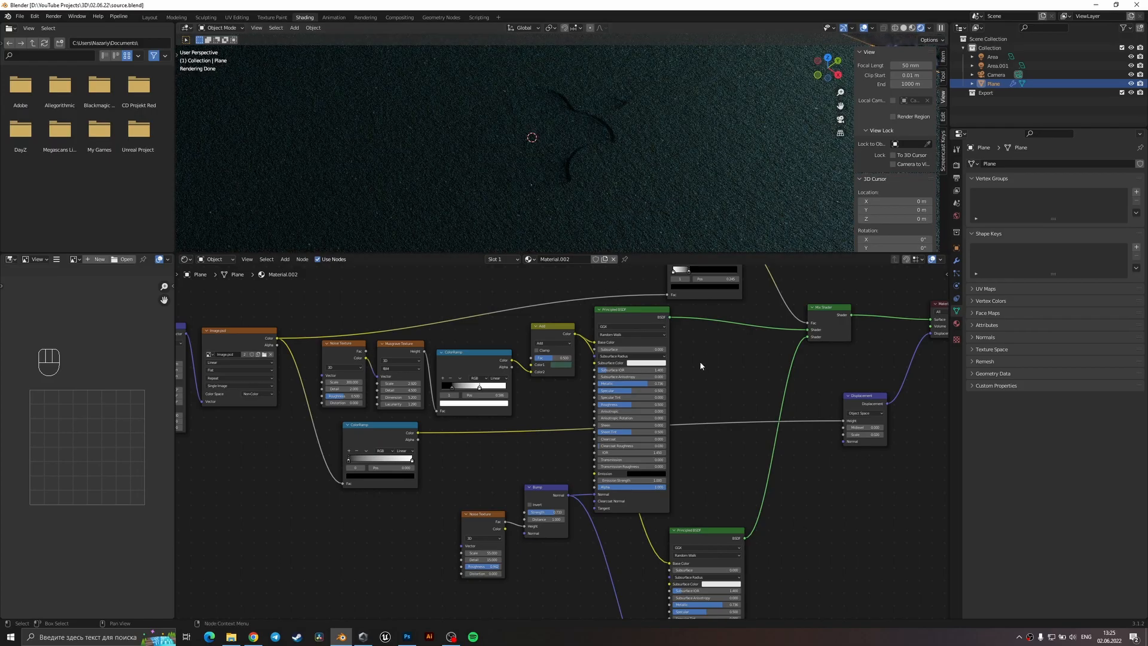
{"action": "middle_click_drag", "start_coordinate": [611, 192], "coordinate": [675, 194]}
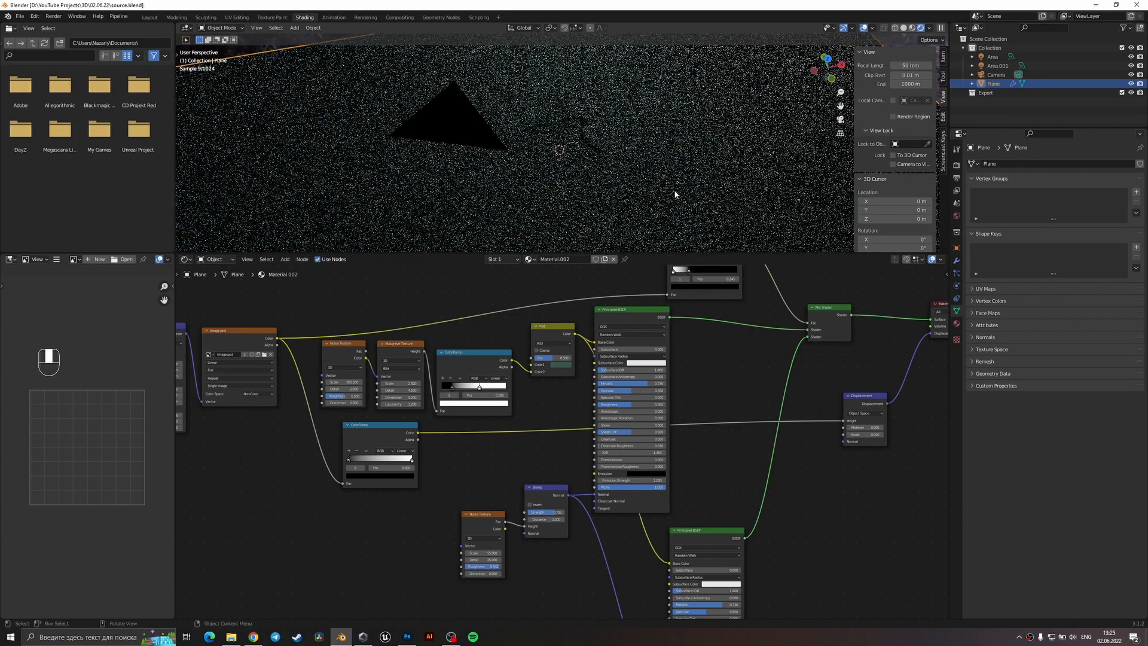
{"action": "key", "text": "z"}
{"action": "left_click", "coordinate": [699, 177]}
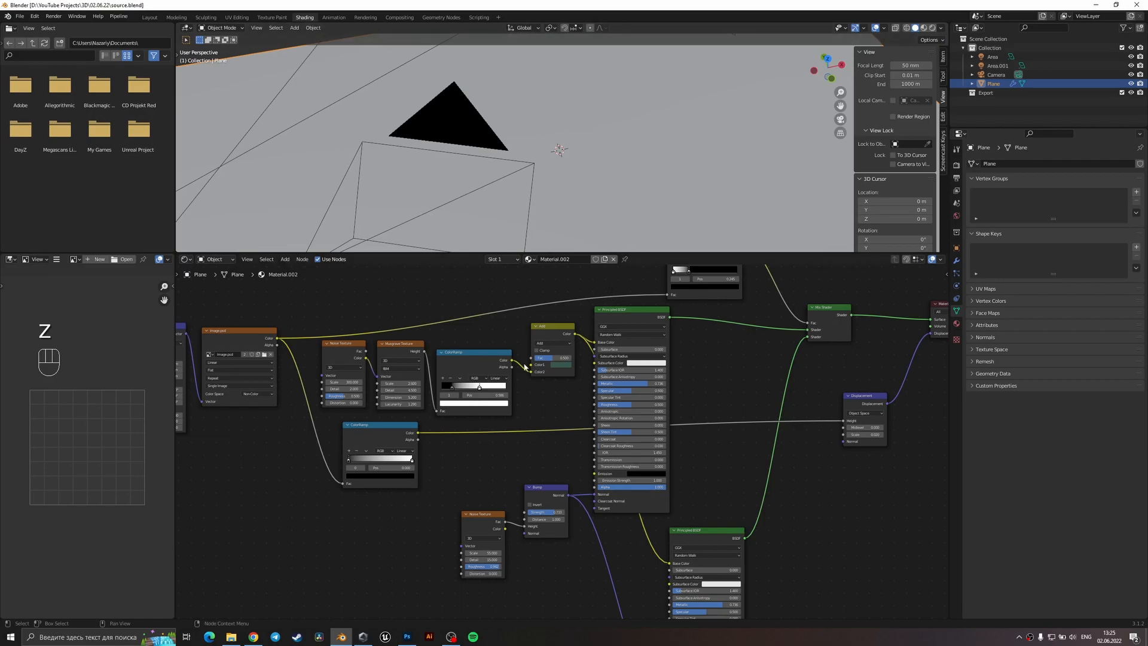
- Switch to Photoshop and add a Solid Color fill layer in 000000 above the Background layer
{"action": "left_click", "coordinate": [407, 637]}
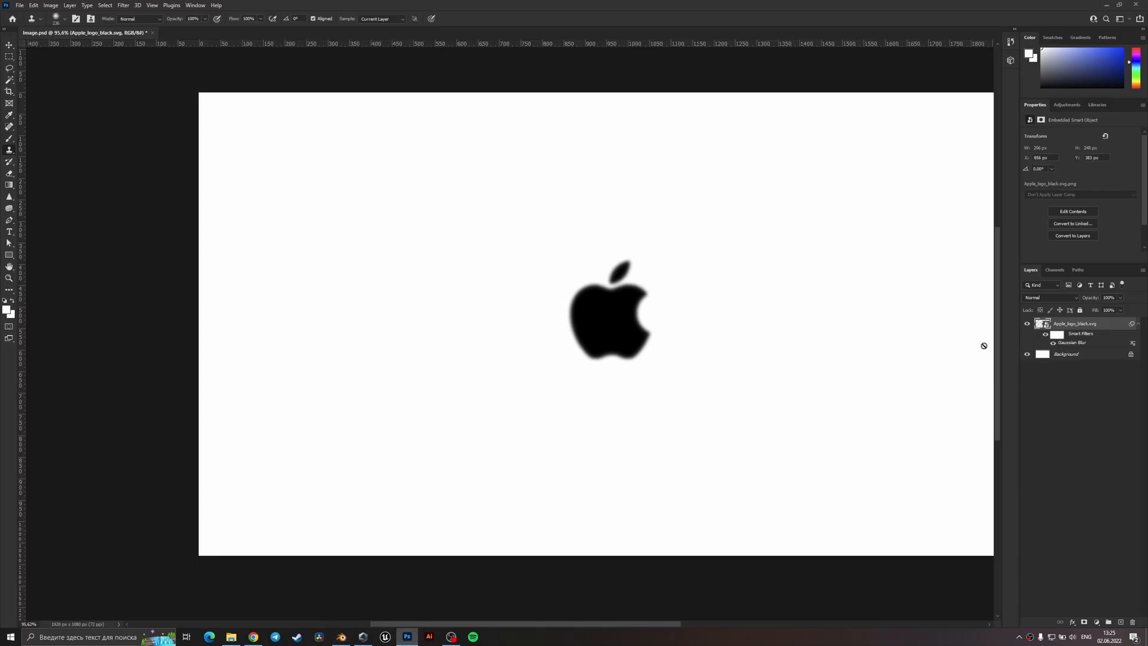
{"action": "left_click", "coordinate": [1084, 356]}
{"action": "left_click", "coordinate": [1097, 623]}
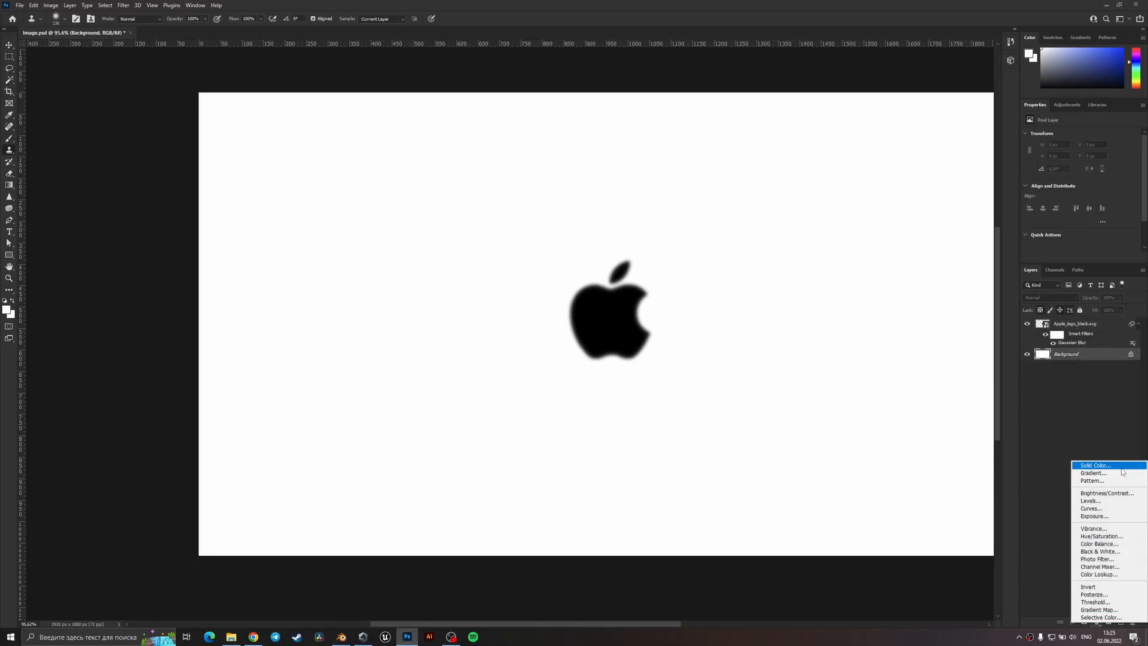
{"action": "left_click", "coordinate": [1100, 466]}
{"action": "type", "text": "000000"}
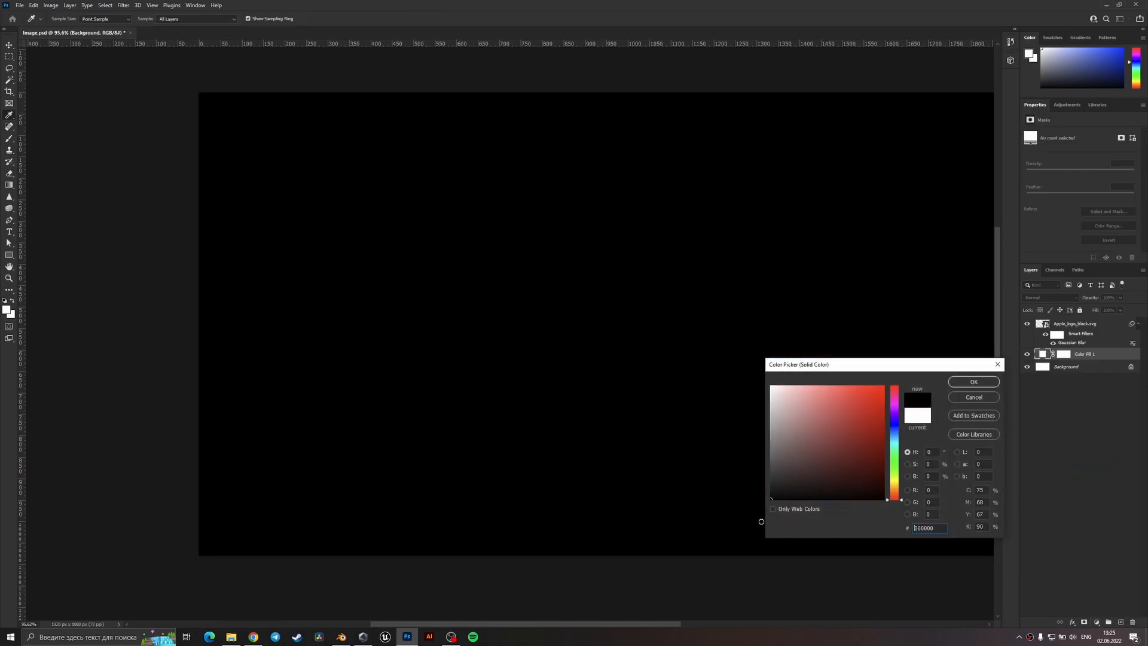
{"action": "key", "text": "Return"}
- Apply a white (ffffff) Color Overlay to the Apple logo layer and save Image.psd
{"action": "left_click", "coordinate": [1074, 326]}
{"action": "left_click", "coordinate": [1072, 623]}
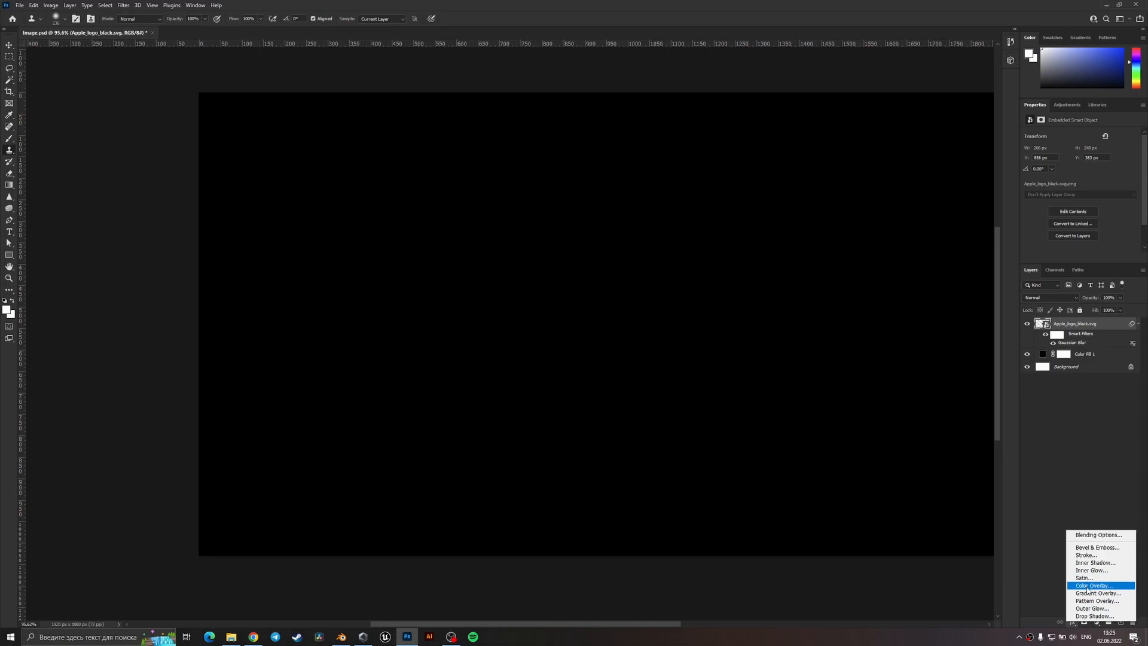
{"action": "left_click", "coordinate": [1087, 586]}
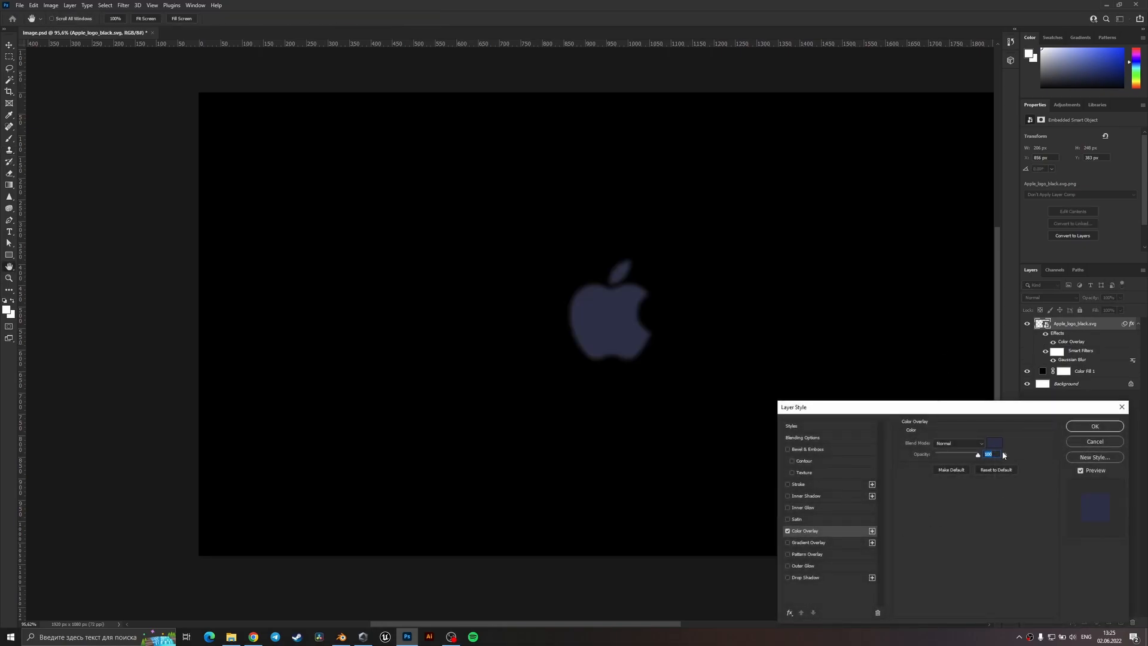
{"action": "left_click", "coordinate": [994, 443]}
{"action": "left_click_drag", "start_coordinate": [801, 418], "coordinate": [760, 366]}
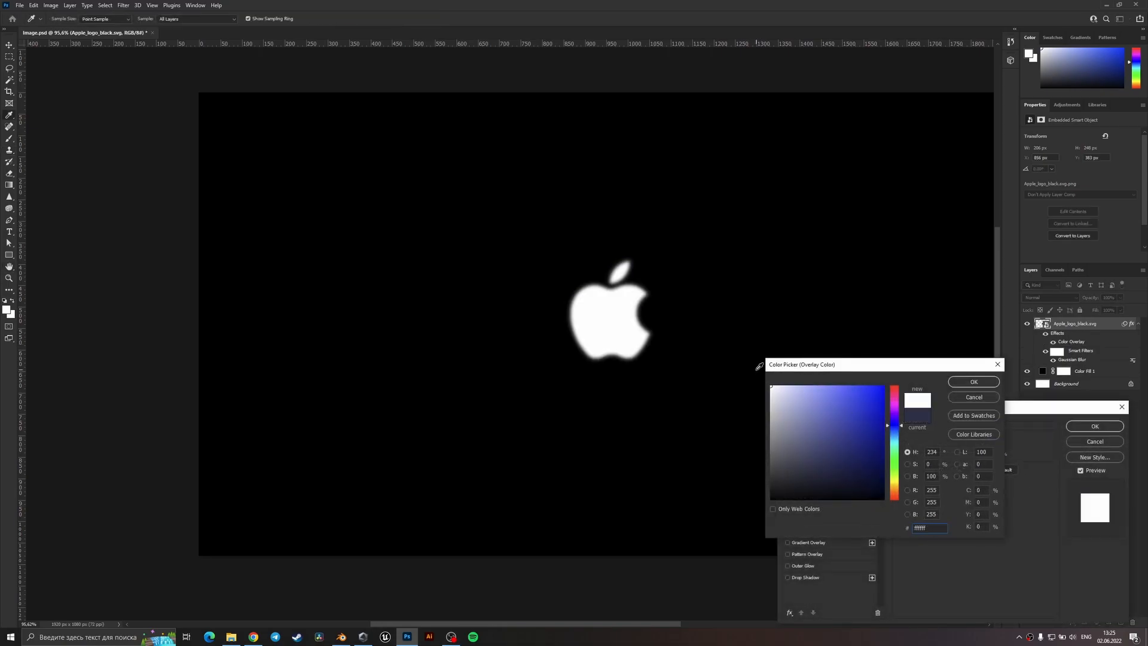
{"action": "key", "text": "Return"}
{"action": "key", "text": "Return"}
{"action": "key", "text": "s"}
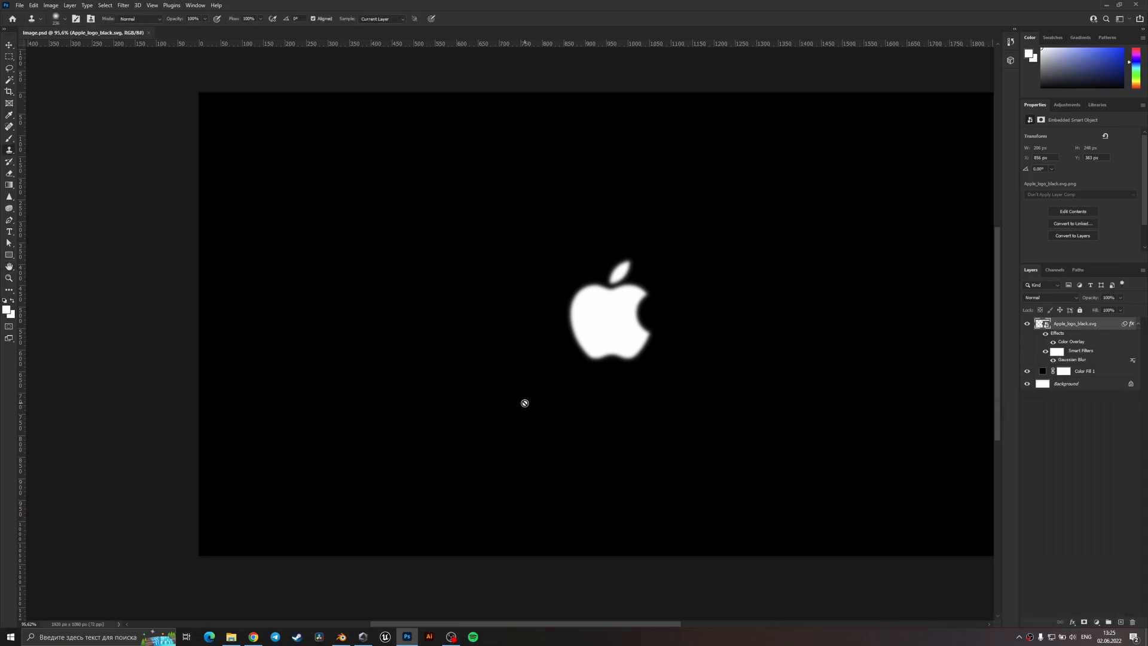
{"action": "key", "text": "v"}
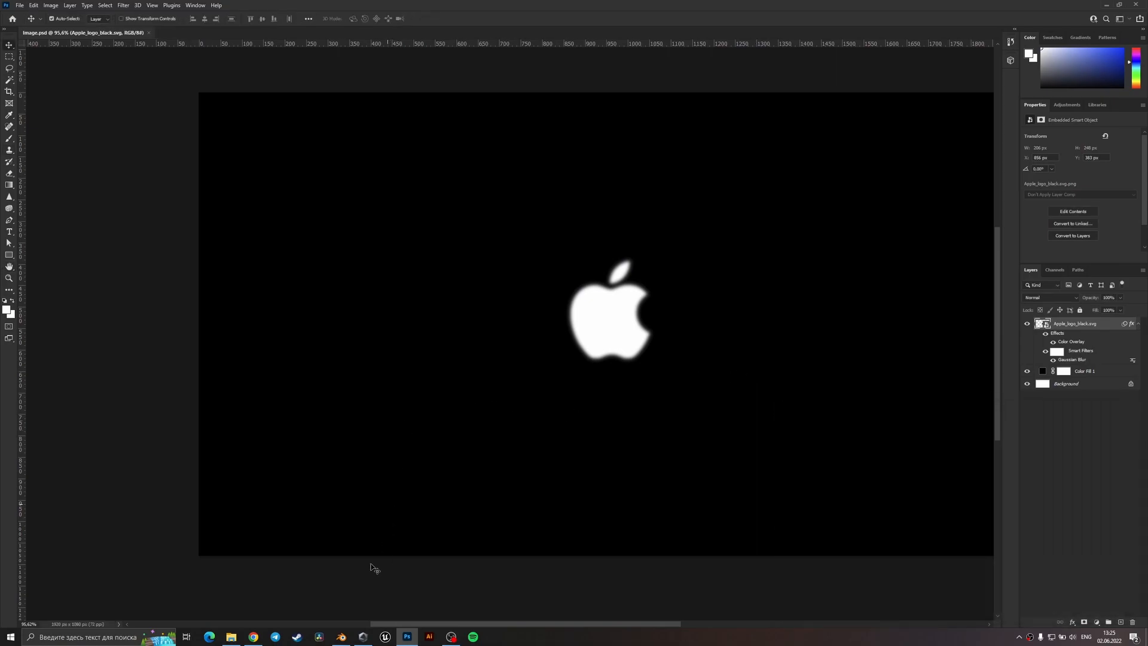
- Return to Blender and preview the logo through the camera in Rendered shading
{"action": "left_click", "coordinate": [341, 637]}
{"action": "key", "text": "z"}
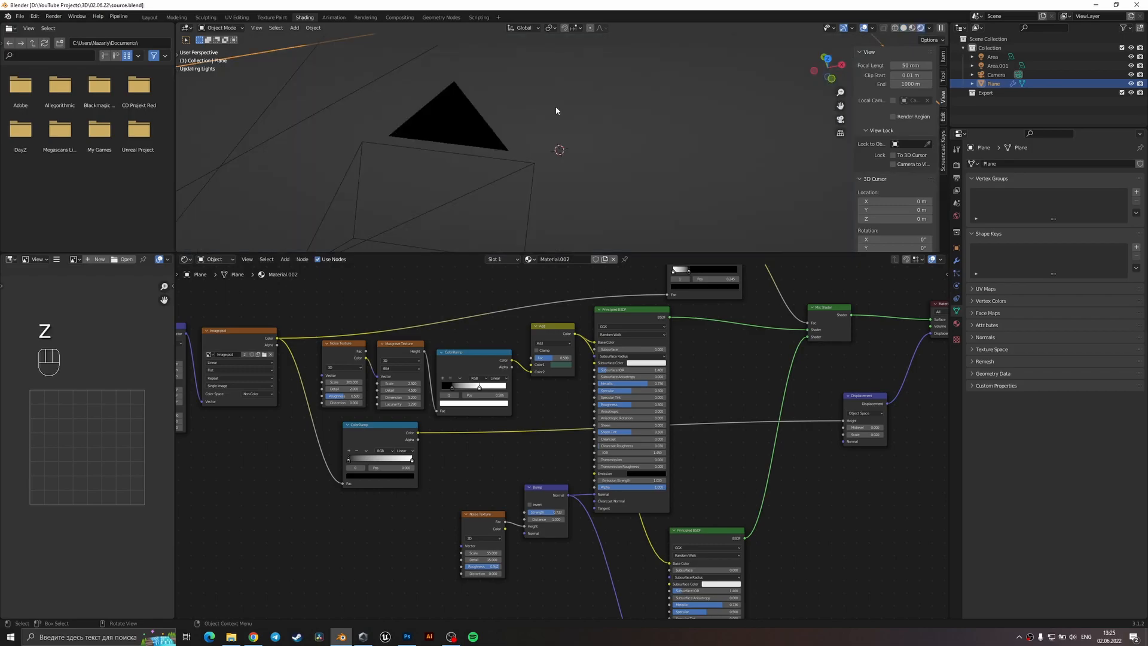
{"action": "key", "text": "KP_0"}
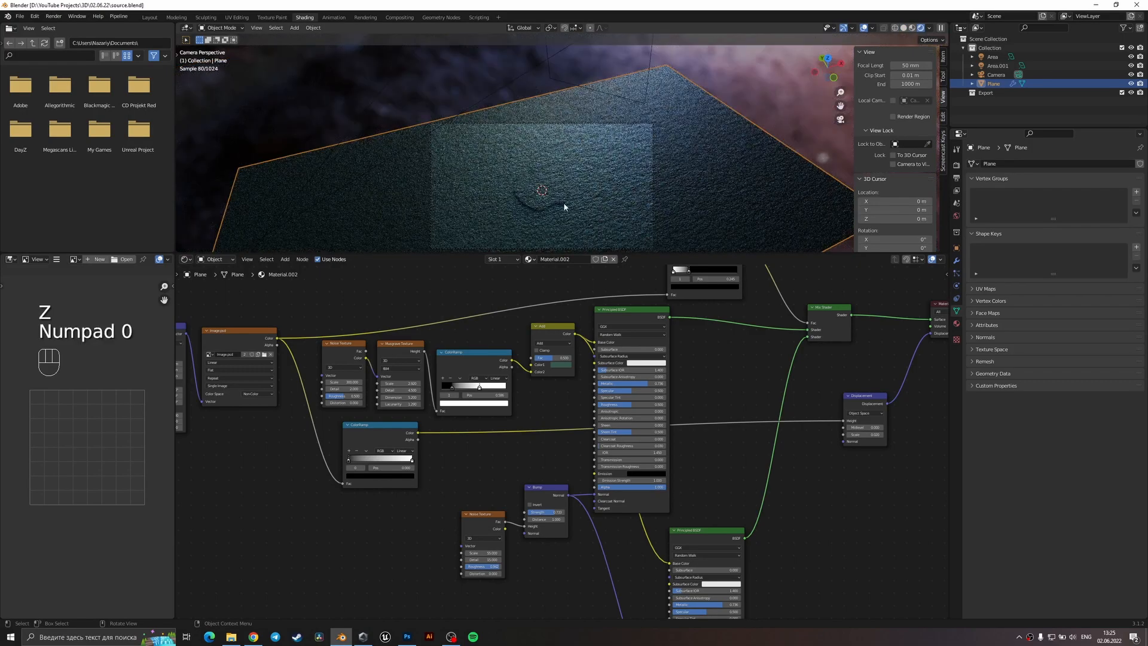
{"action": "middle_click_drag", "start_coordinate": [568, 211], "coordinate": [604, 72], "text": "shift"}
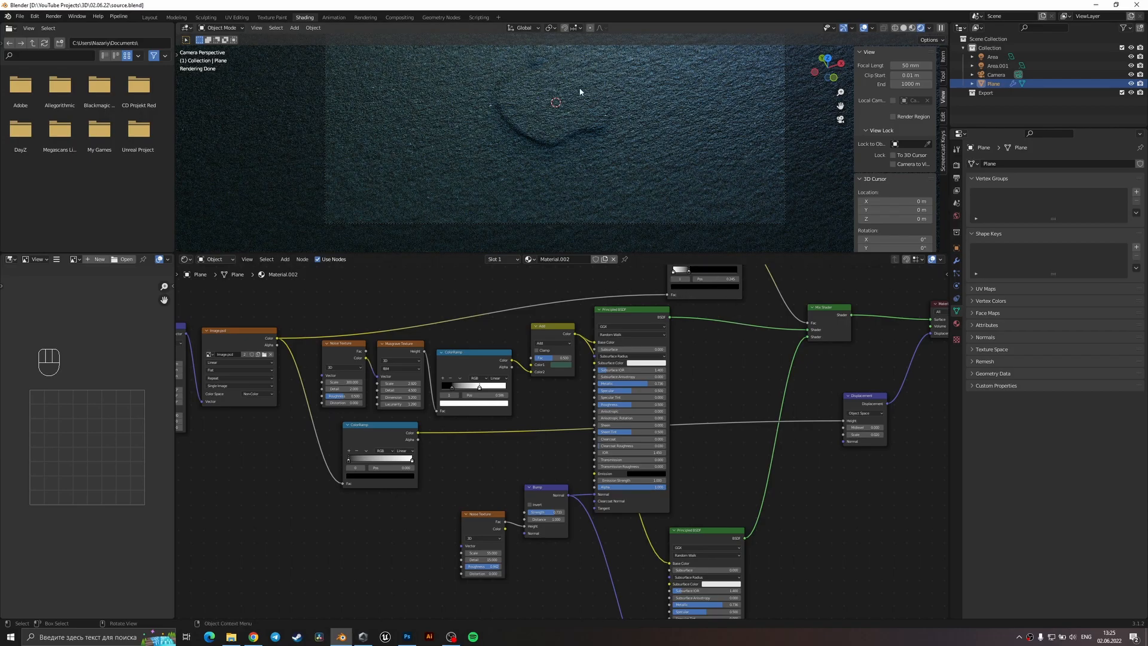
{"action": "middle_click_drag", "start_coordinate": [594, 93], "coordinate": [578, 130], "text": "shift"}
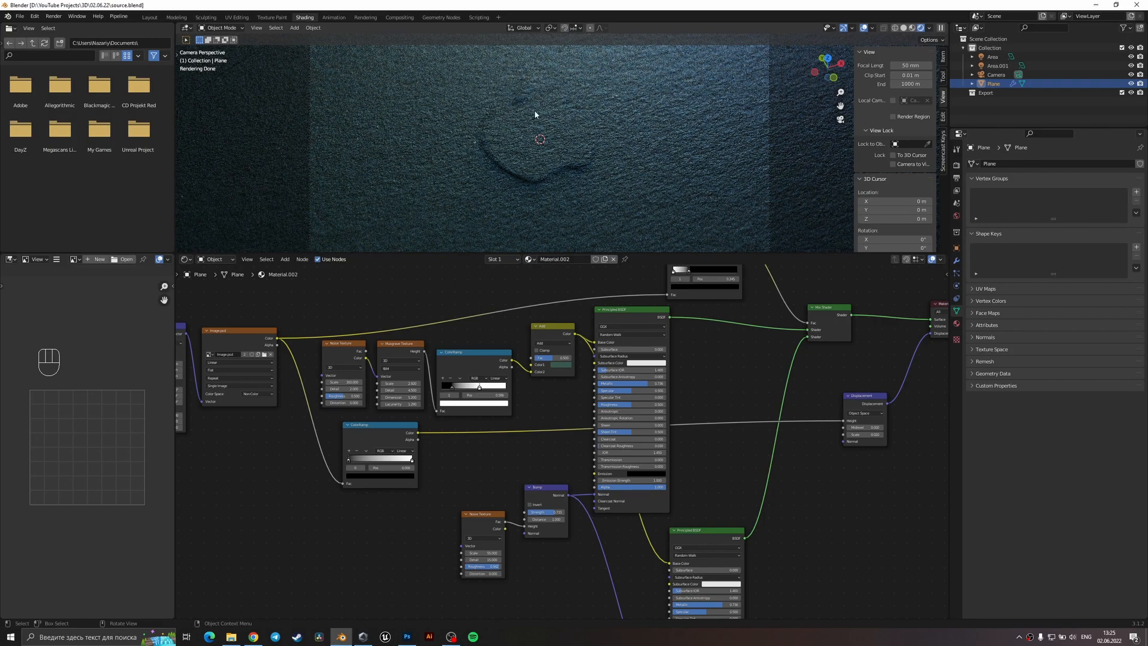
{"action": "scroll", "coordinate": [536, 115], "scroll_direction": "down", "scroll_amount": 2}
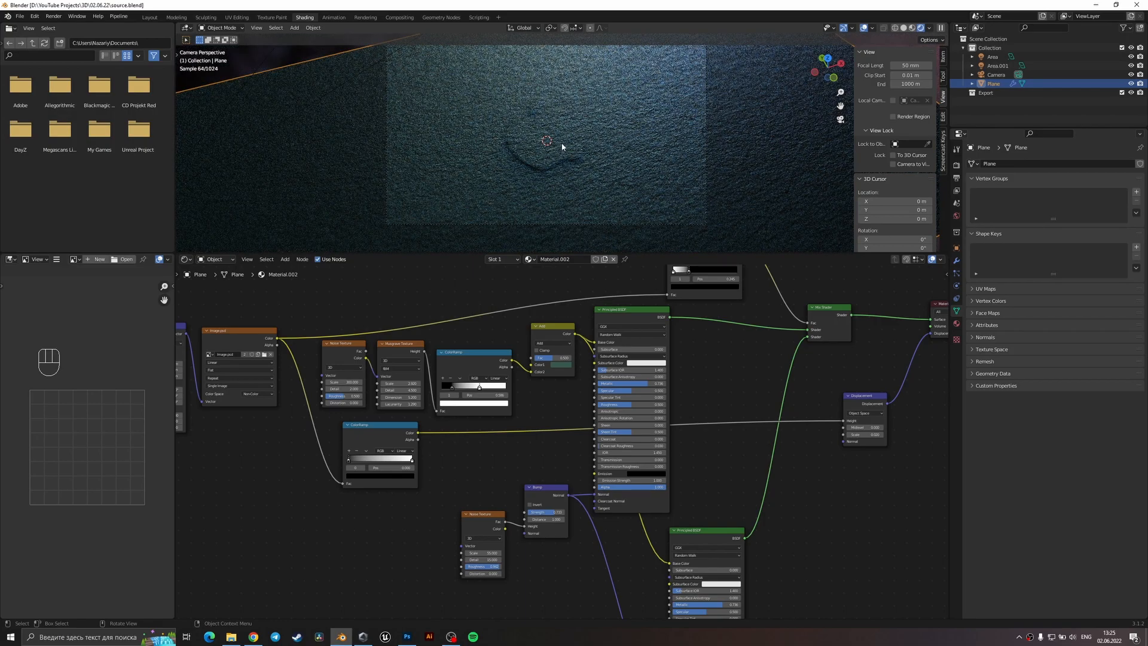
- Try adding a point light and moving it up above the logo on the plane
{"action": "key", "text": "shift+a"}
{"action": "mouse_move", "coordinate": [558, 152]}
{"action": "left_click", "coordinate": [598, 155]}
{"action": "key", "text": "g"}
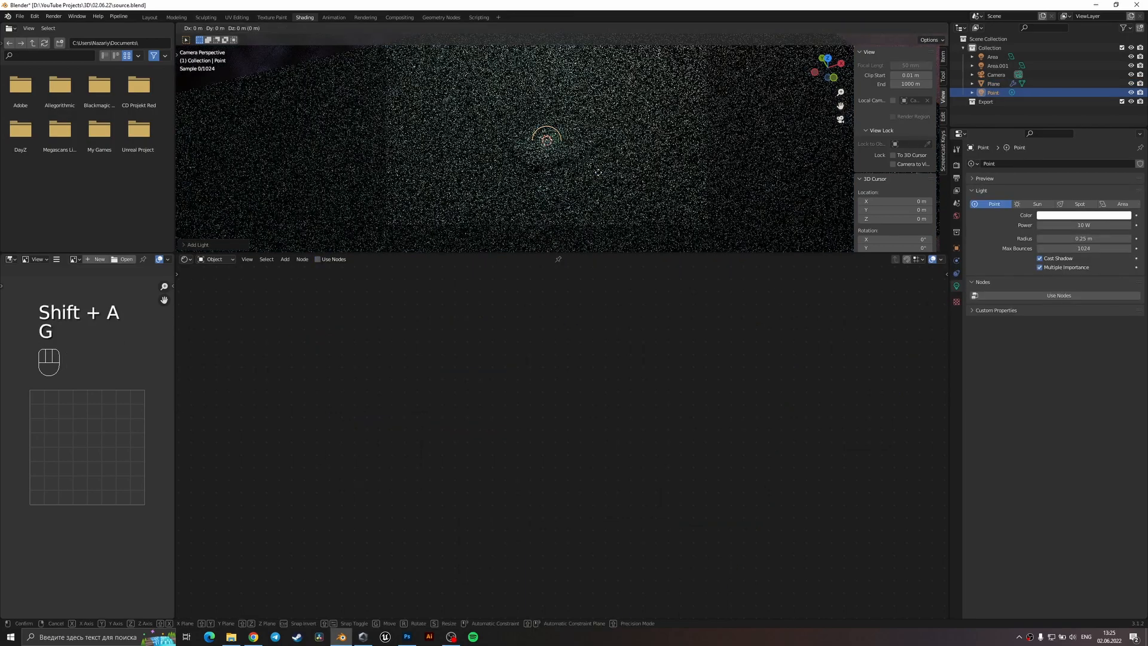
{"action": "key", "text": "z"}
{"action": "left_click", "coordinate": [569, 115]}
{"action": "key", "text": "g"}
{"action": "left_click", "coordinate": [581, 128]}
- Try the point light at a power of 94.3 W, shift it along Y, and delete it
{"action": "left_click_drag", "start_coordinate": [1062, 224], "coordinate": [1130, 225]}
{"action": "key", "text": "g"}
{"action": "left_click", "coordinate": [574, 119]}
{"action": "key", "text": "g"}
{"action": "key", "text": "g"}
{"action": "key", "text": "y"}
{"action": "left_click", "coordinate": [553, 109]}
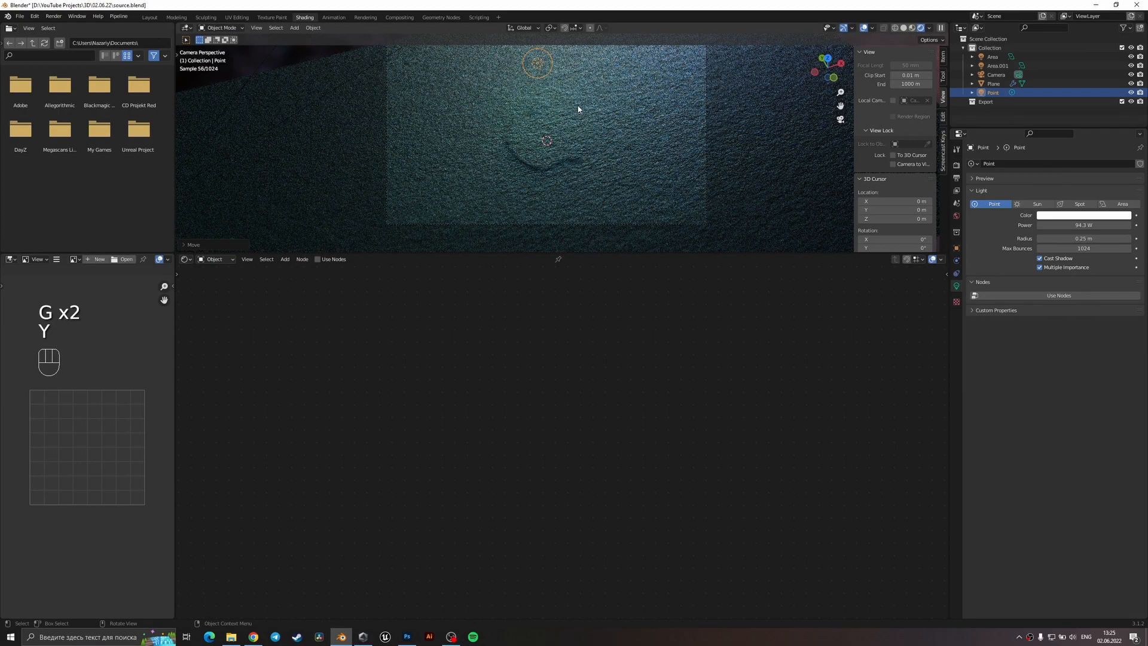
{"action": "key", "text": "Delete"}
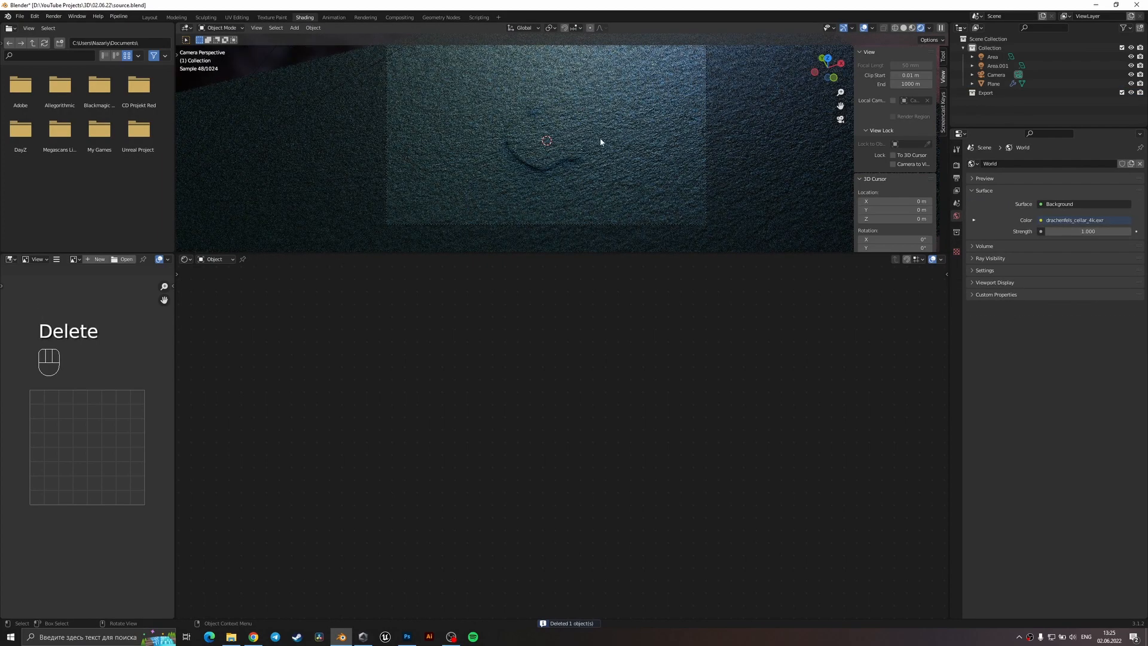
- Select the plane, switch to Solid shading, render the image and examine the logo's edges
{"action": "left_click", "coordinate": [601, 141]}
{"action": "middle_click_drag", "start_coordinate": [754, 443], "coordinate": [497, 468]}
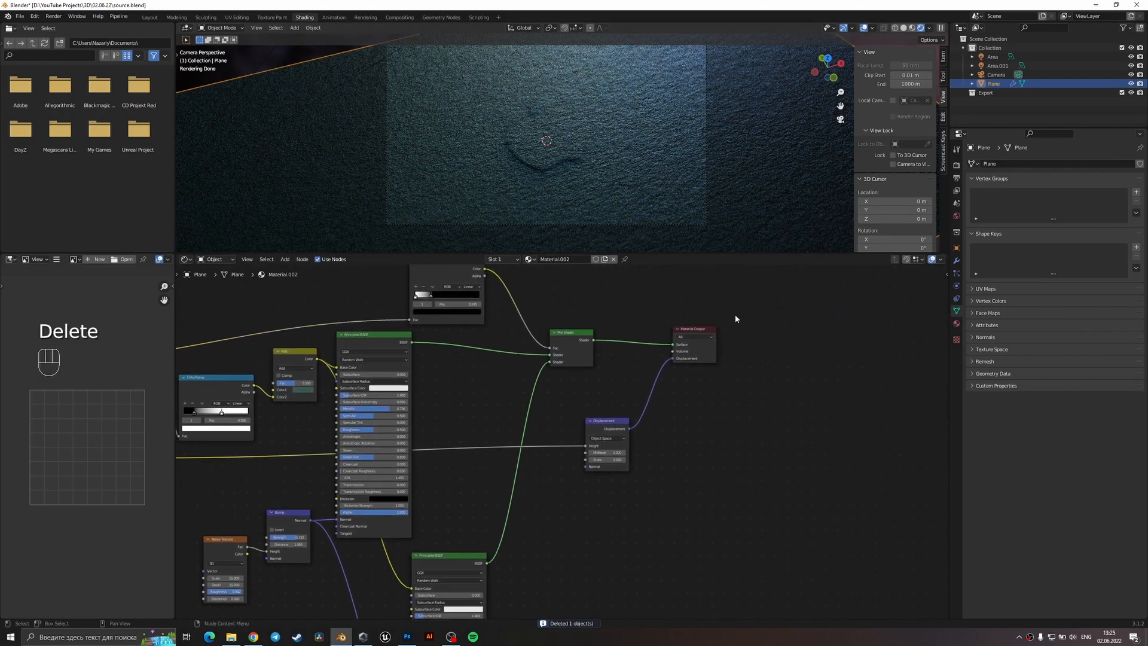
{"action": "middle_click_drag", "start_coordinate": [565, 316], "coordinate": [690, 426]}
{"action": "key", "text": "z"}
{"action": "left_click", "coordinate": [660, 187]}
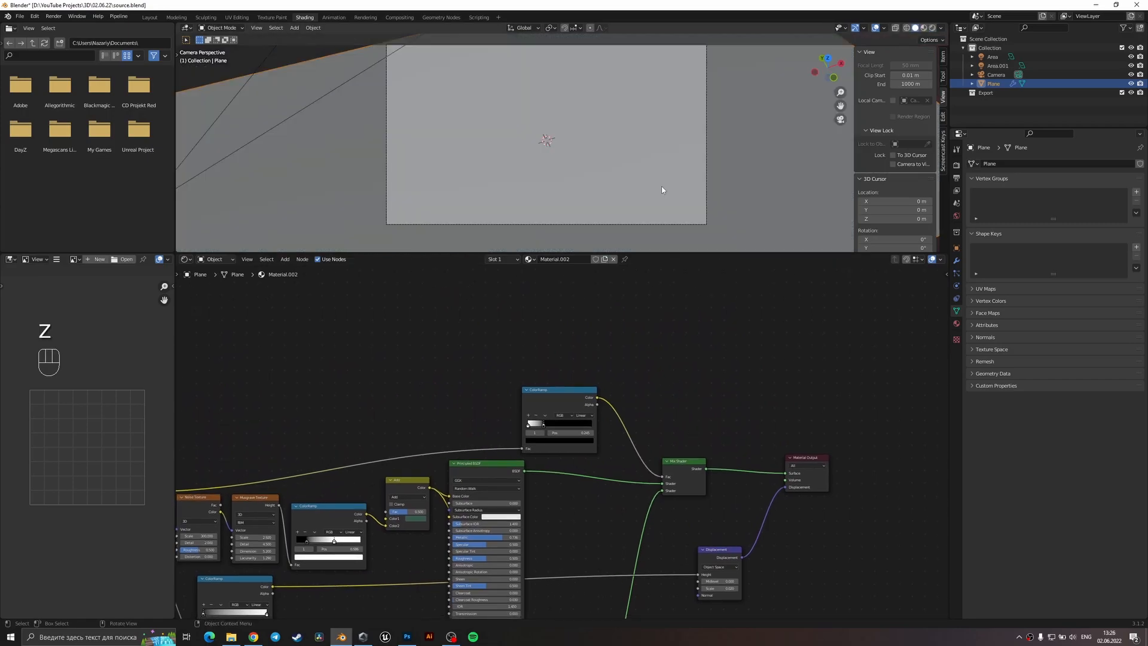
{"action": "key", "text": "F12"}
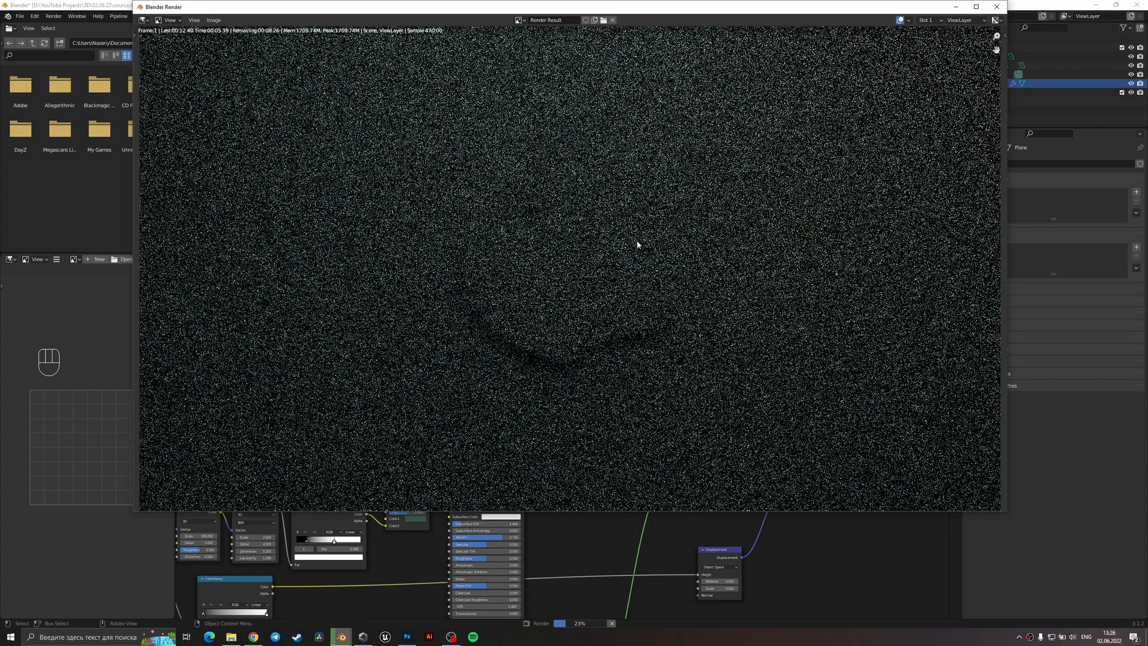
{"action": "scroll", "coordinate": [638, 244], "scroll_direction": "down", "scroll_amount": 4}
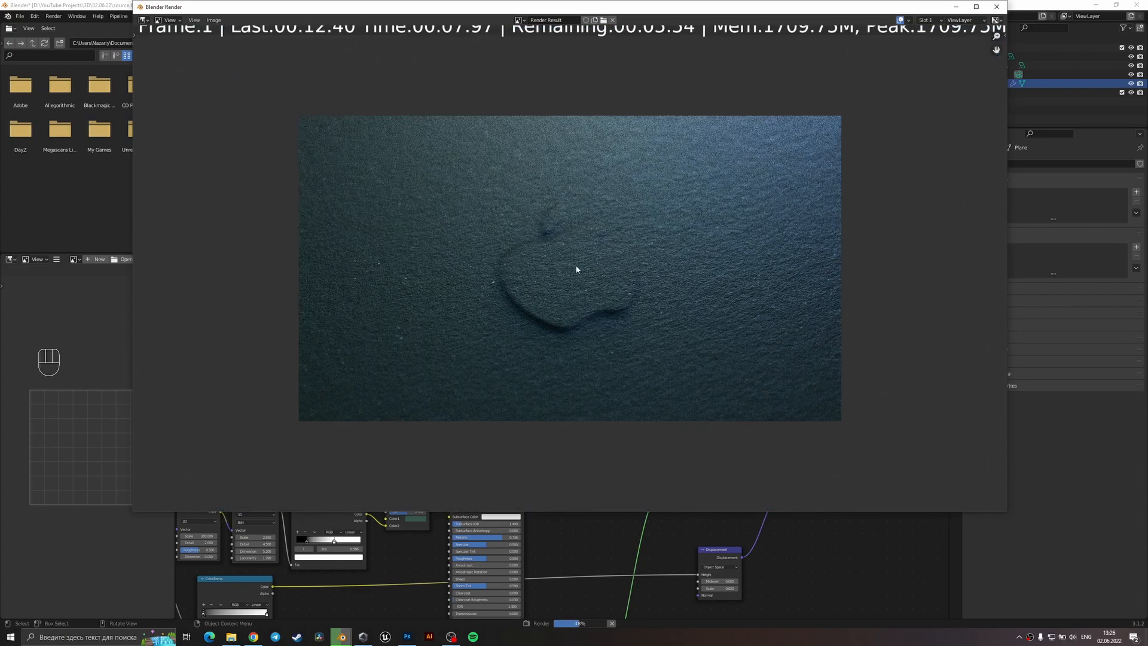
{"action": "scroll", "coordinate": [593, 260], "scroll_direction": "up", "scroll_amount": 4}
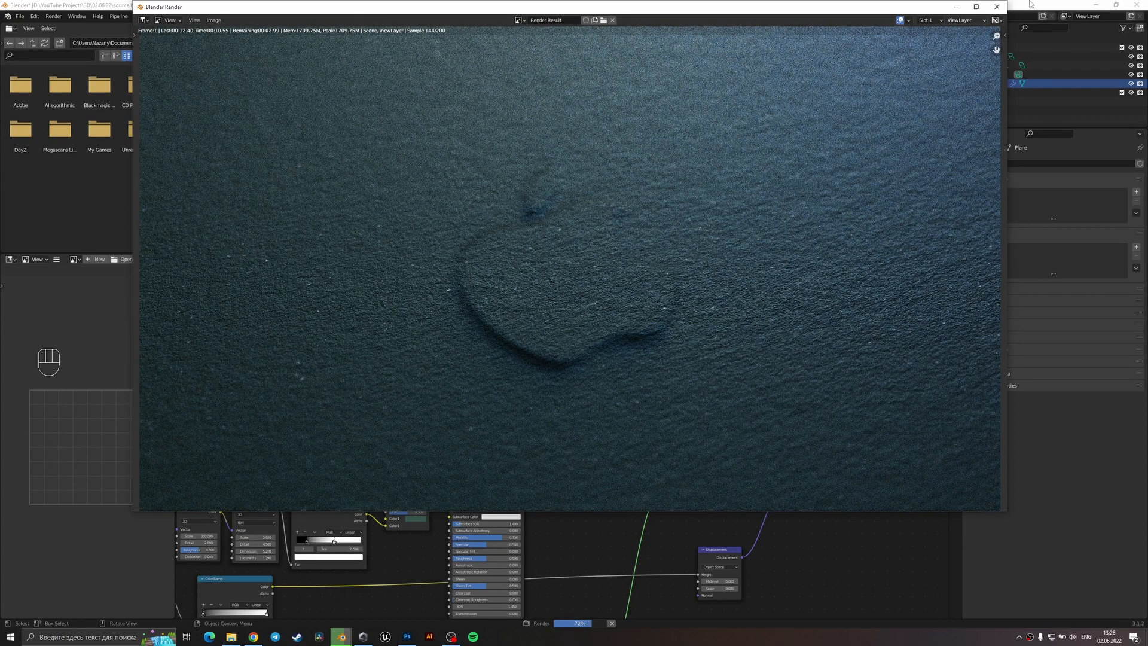
{"action": "left_click", "coordinate": [996, 7]}
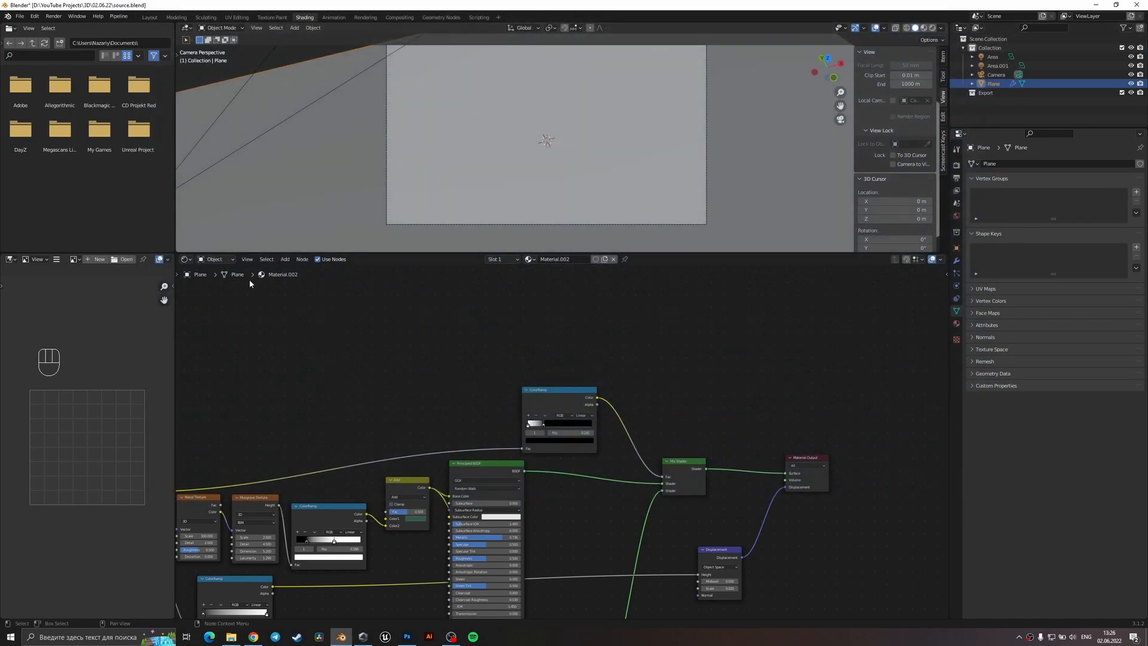
- Set the Displacement node's Scale to 0.03 in Rendered shading and save the file
{"action": "key", "text": "z"}
{"action": "left_click", "coordinate": [568, 103]}
{"action": "middle_click_drag", "start_coordinate": [641, 397], "coordinate": [625, 341]}
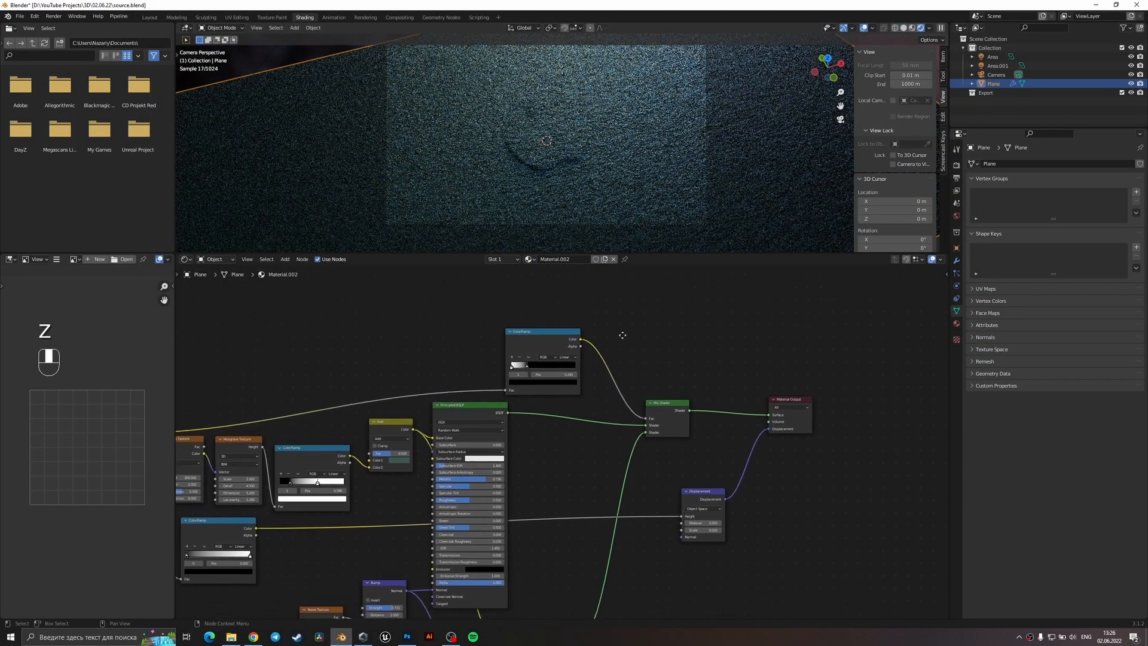
{"action": "scroll", "coordinate": [762, 512], "scroll_direction": "up", "scroll_amount": 1}
{"action": "left_click_drag", "start_coordinate": [715, 499], "coordinate": [716, 499]}
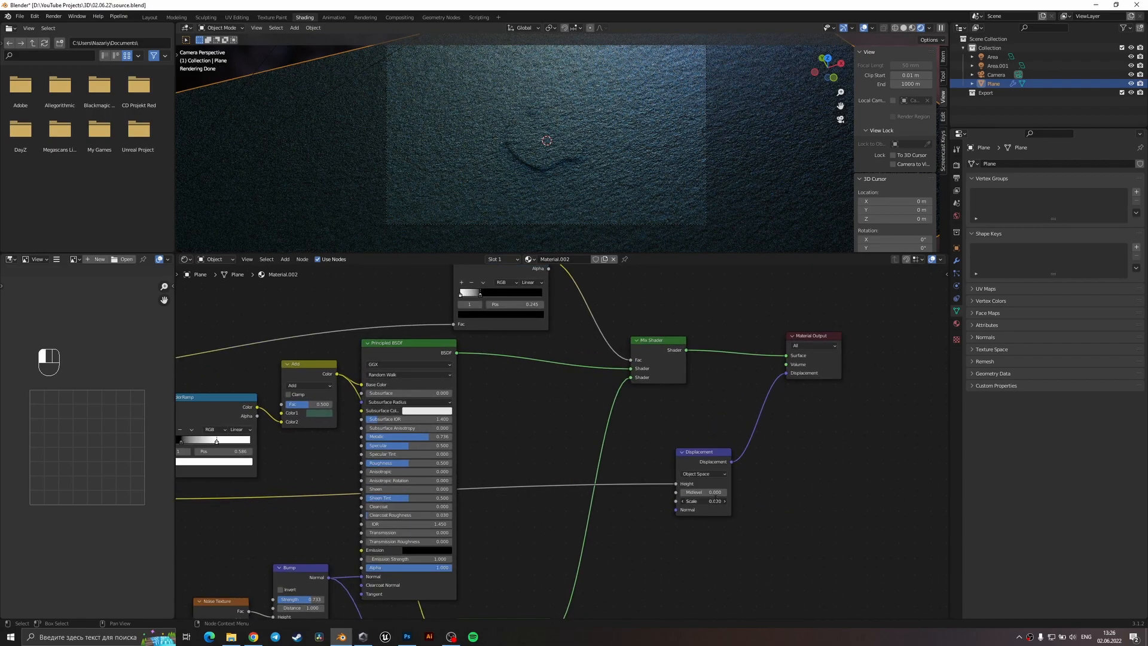
{"action": "type", "text": "0.03"}
{"action": "key", "text": "Return"}
{"action": "key", "text": "ctrl+s"}
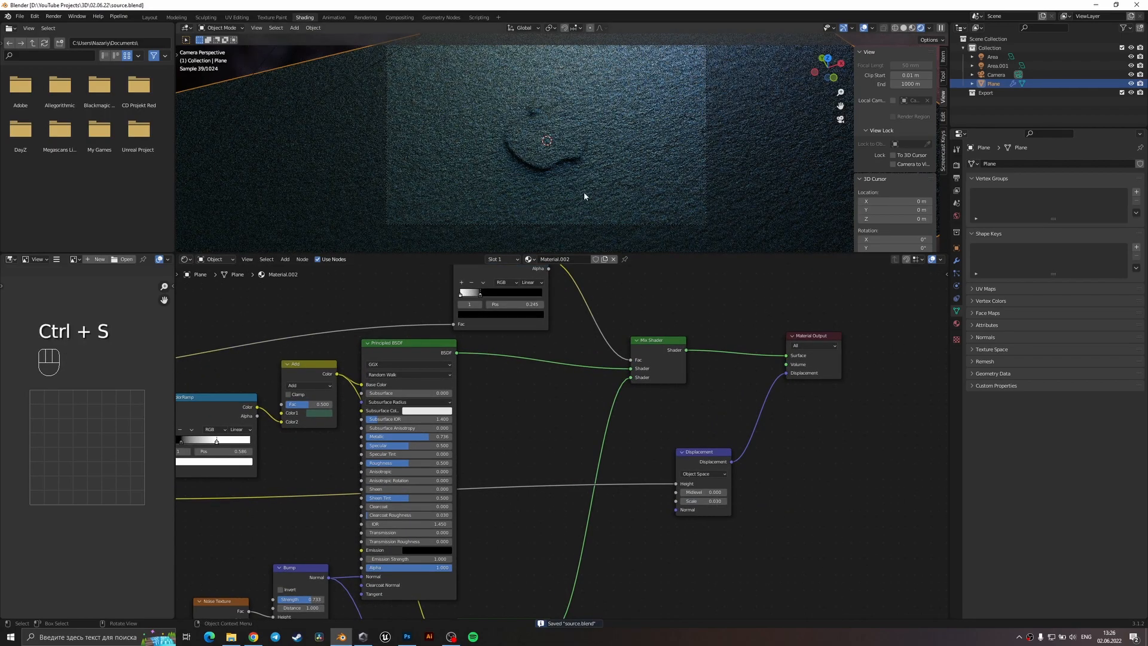
- Open the World shader nodes and set the environment Mapping's Z rotation to 203°
{"action": "middle_click_drag", "start_coordinate": [519, 311], "coordinate": [719, 267]}
{"action": "middle_click_drag", "start_coordinate": [198, 307], "coordinate": [214, 263]}
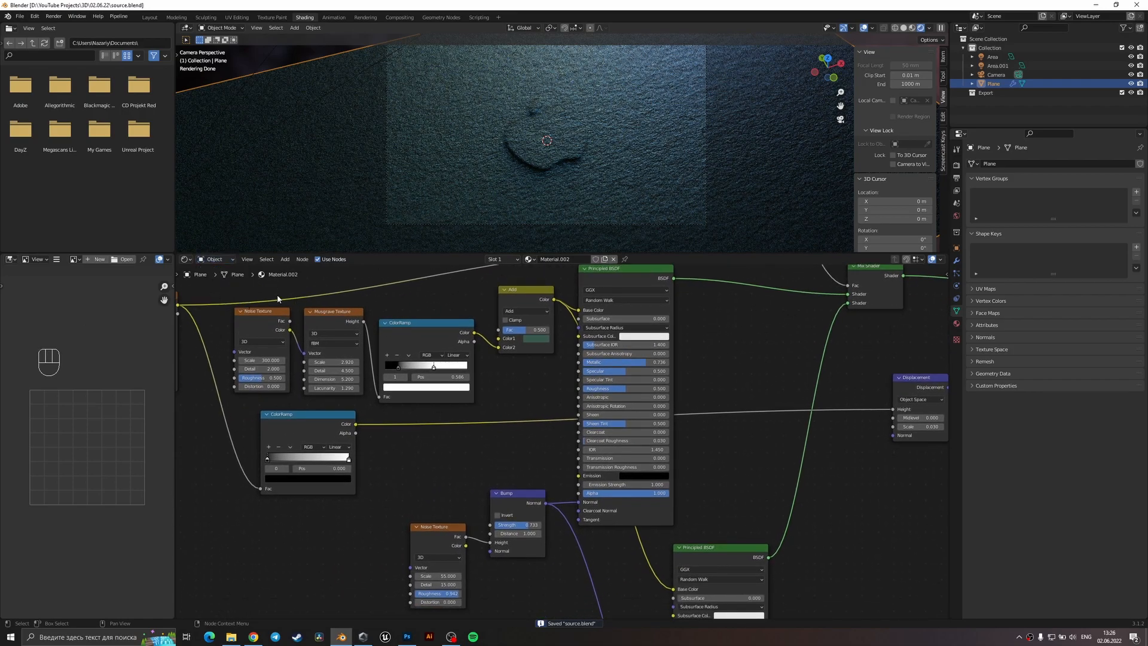
{"action": "left_click", "coordinate": [217, 260]}
{"action": "left_click", "coordinate": [216, 272]}
{"action": "scroll", "coordinate": [528, 336], "scroll_direction": "up", "scroll_amount": 3}
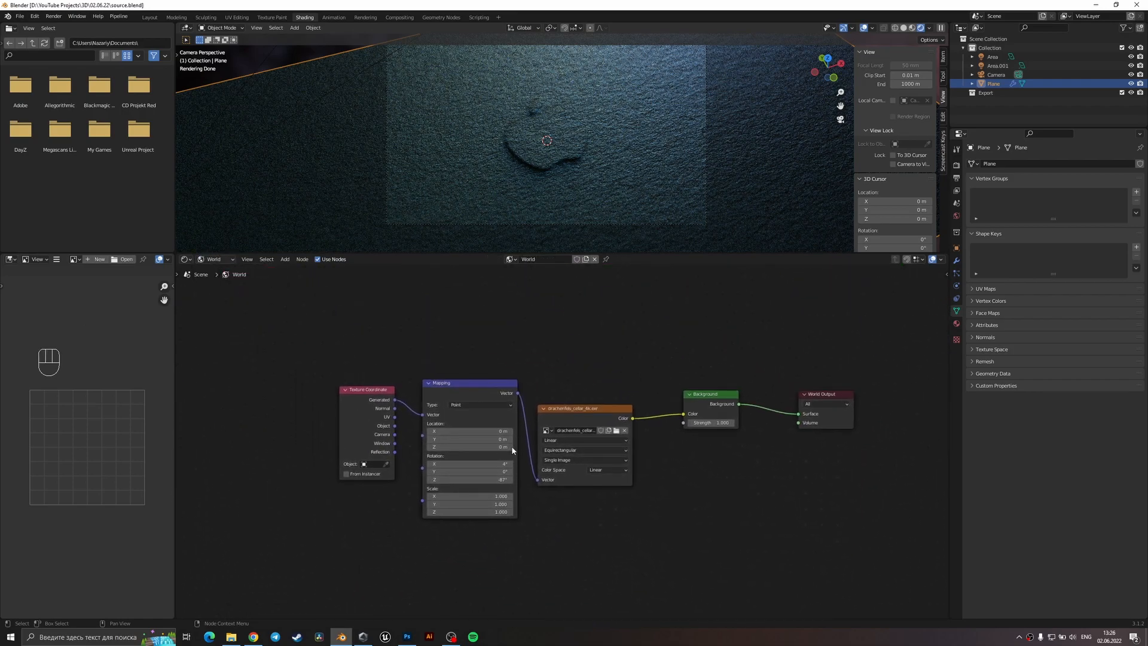
{"action": "left_click", "coordinate": [223, 261]}
{"action": "left_click", "coordinate": [219, 280]}
{"action": "mouse_move", "coordinate": [473, 493]}
{"action": "left_mouse_down"}
{"action": "mouse_move", "coordinate": [490, 494]}
{"action": "mouse_move", "coordinate": [451, 493]}
{"action": "left_mouse_up"}
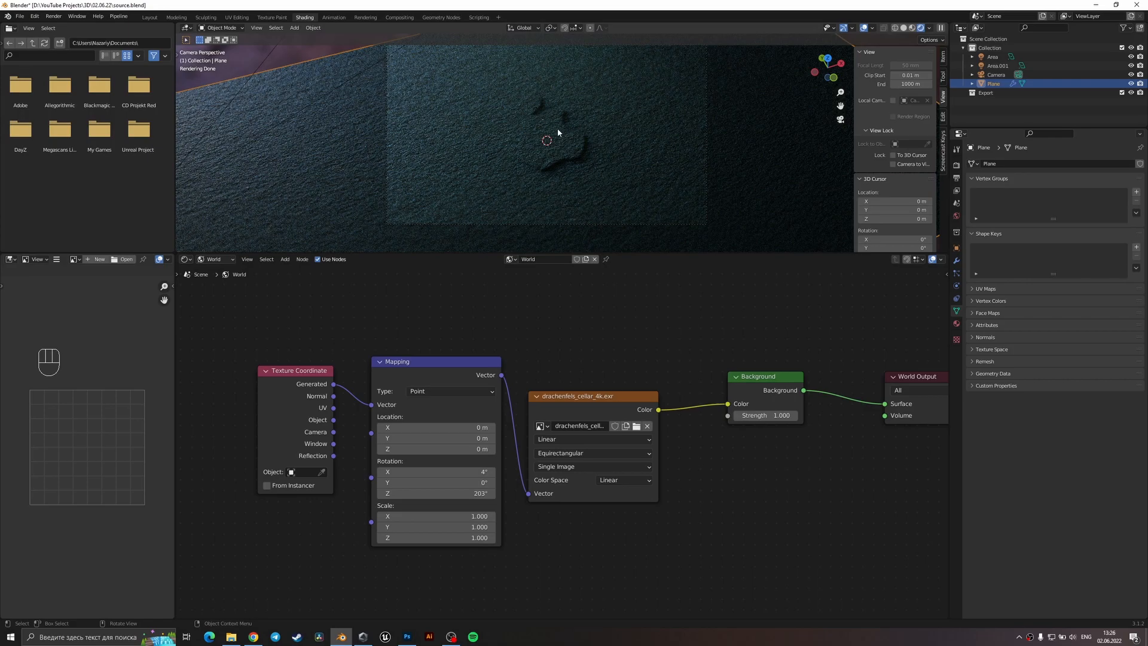
- Duplicate the Area.001 light, place the copy beside the plane and rotate it about Z
{"action": "scroll", "coordinate": [558, 135], "scroll_direction": "down", "scroll_amount": 4}
{"action": "left_click", "coordinate": [593, 61]}
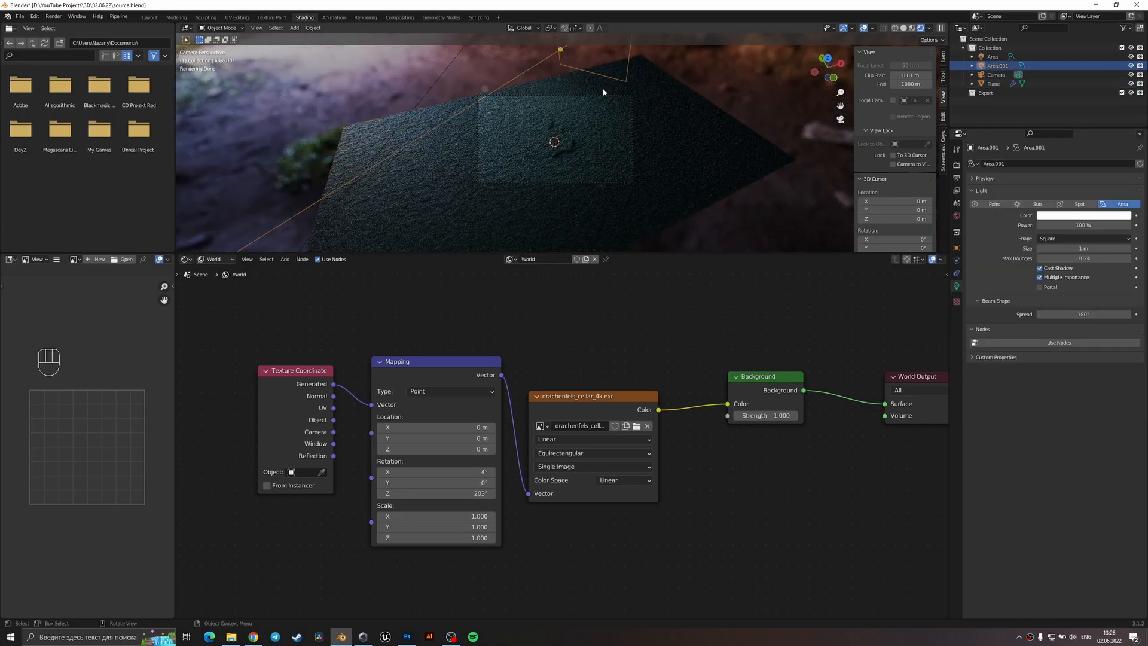
{"action": "key", "text": "shift+d"}
{"action": "left_click", "coordinate": [781, 174]}
{"action": "key", "text": "r"}
{"action": "key", "text": "z"}
{"action": "left_click", "coordinate": [604, 72]}
- Move the duplicated area light along Y and X and turn it about Z towards the logo
{"action": "key", "text": "g"}
{"action": "key", "text": "y"}
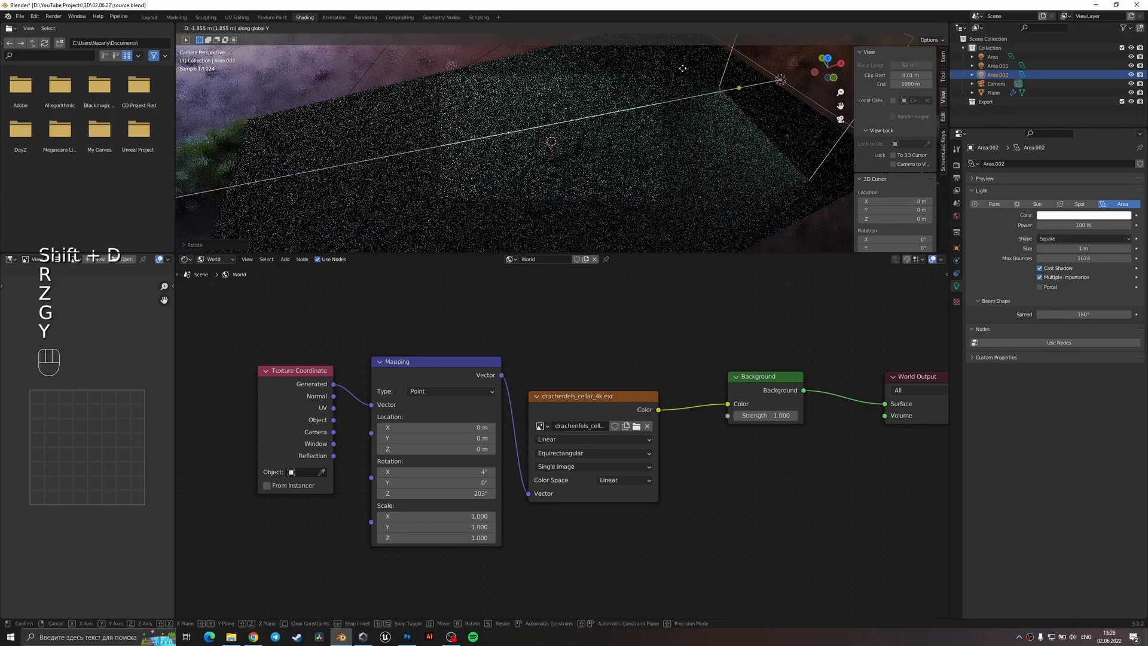
{"action": "left_click", "coordinate": [694, 131]}
{"action": "key", "text": "g"}
{"action": "key", "text": "x"}
{"action": "left_click", "coordinate": [748, 120]}
{"action": "key", "text": "r"}
{"action": "key", "text": "z"}
{"action": "left_click", "coordinate": [764, 152]}
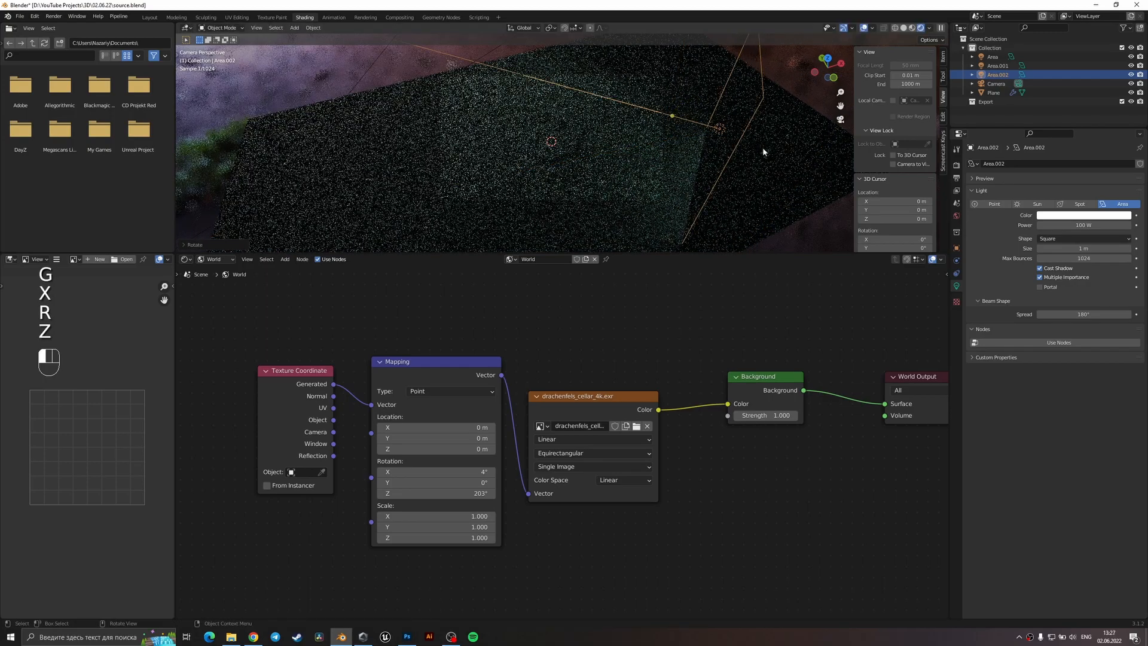
- Try a power of 154.7 W on the duplicated Area.002 light and delete that light
{"action": "left_click_drag", "start_coordinate": [1070, 225], "coordinate": [1101, 225]}
{"action": "scroll", "coordinate": [550, 160], "scroll_direction": "up", "scroll_amount": 3}
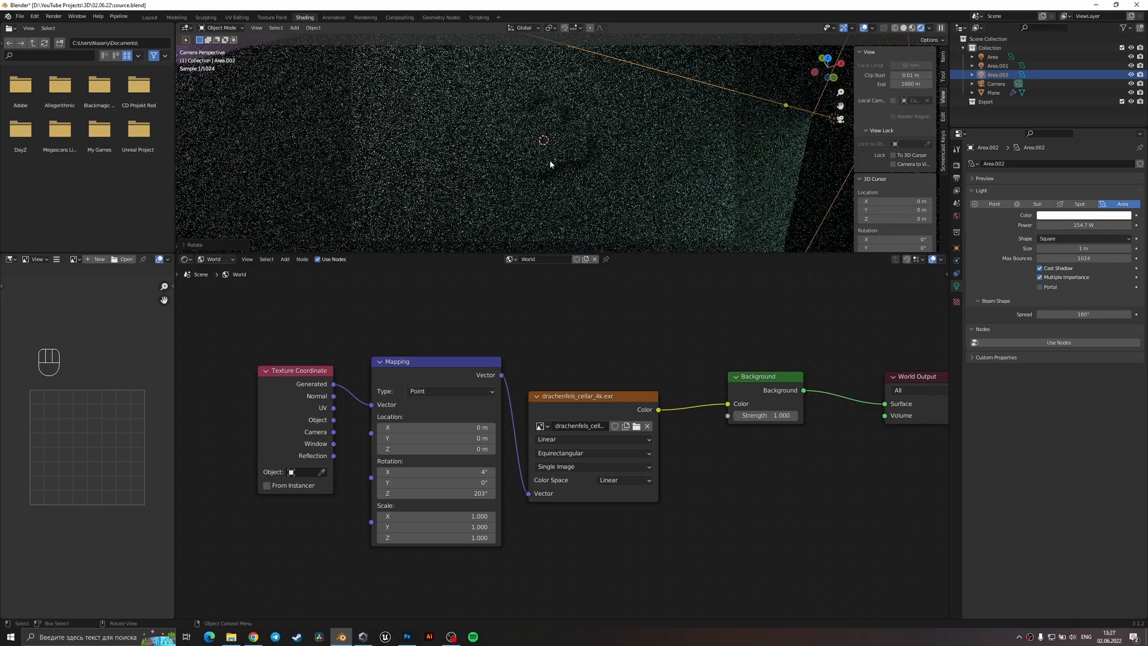
{"action": "scroll", "coordinate": [620, 135], "scroll_direction": "down", "scroll_amount": 2}
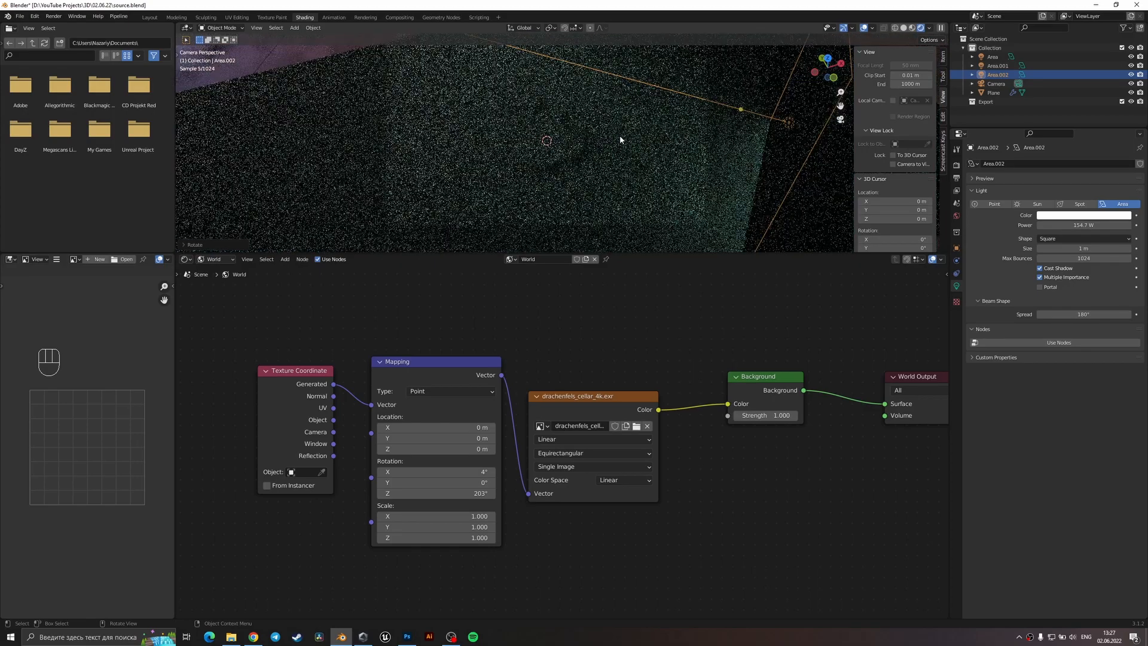
{"action": "key", "text": "Delete"}
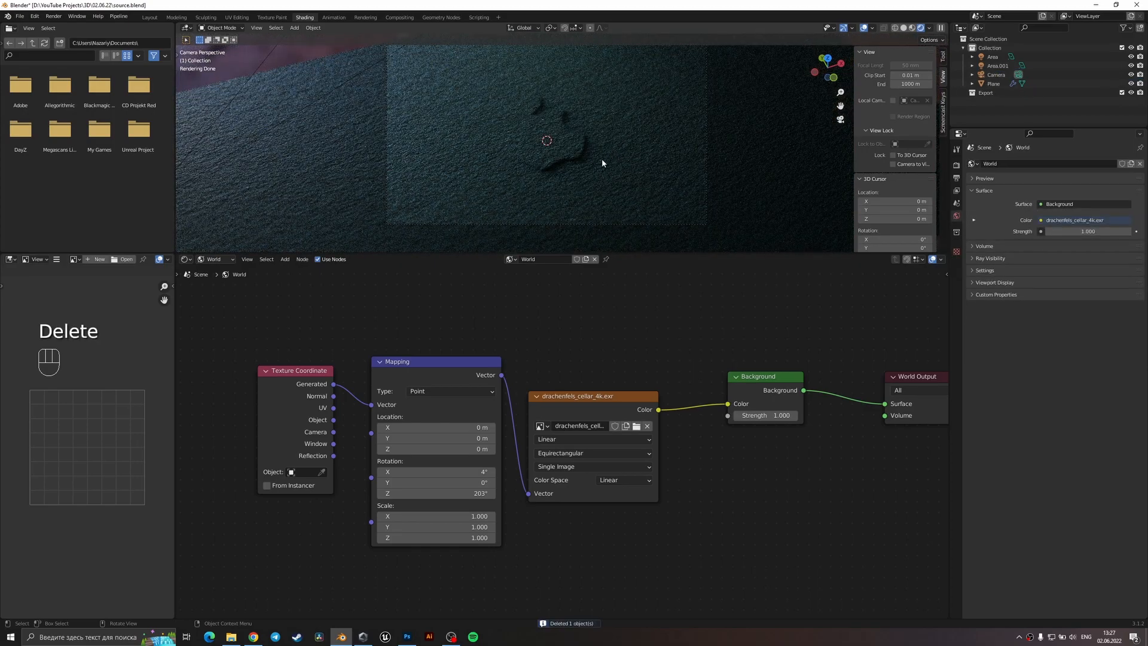
{"action": "scroll", "coordinate": [552, 141], "scroll_direction": "up", "scroll_amount": 2}
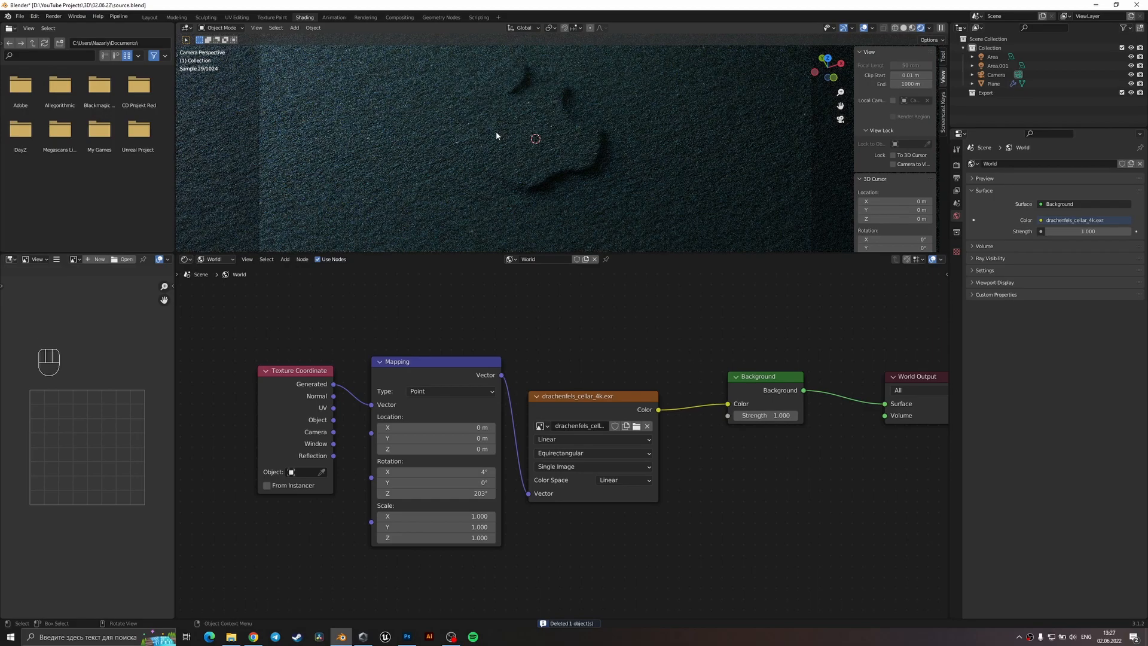
- Select the plane and switch the shader editor from World to its Object material nodes
{"action": "middle_click_drag", "start_coordinate": [694, 361], "coordinate": [461, 369]}
{"action": "scroll", "coordinate": [462, 370], "scroll_direction": "down", "scroll_amount": 1}
{"action": "scroll", "coordinate": [469, 106], "scroll_direction": "down", "scroll_amount": 2}
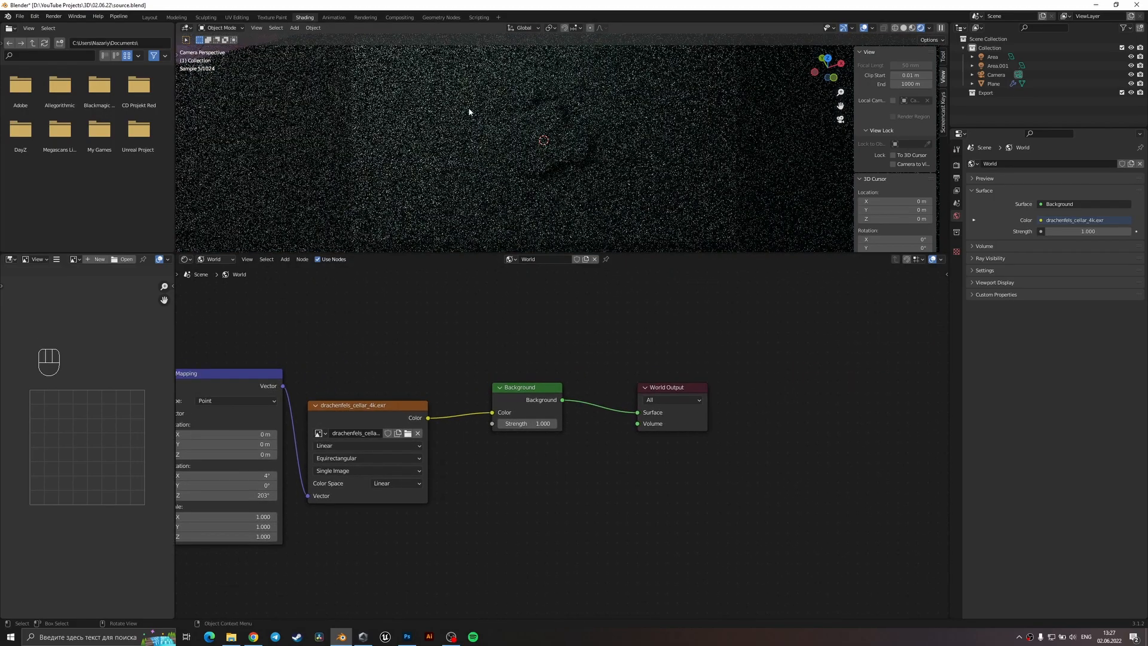
{"action": "left_click", "coordinate": [469, 107]}
{"action": "left_click", "coordinate": [213, 259]}
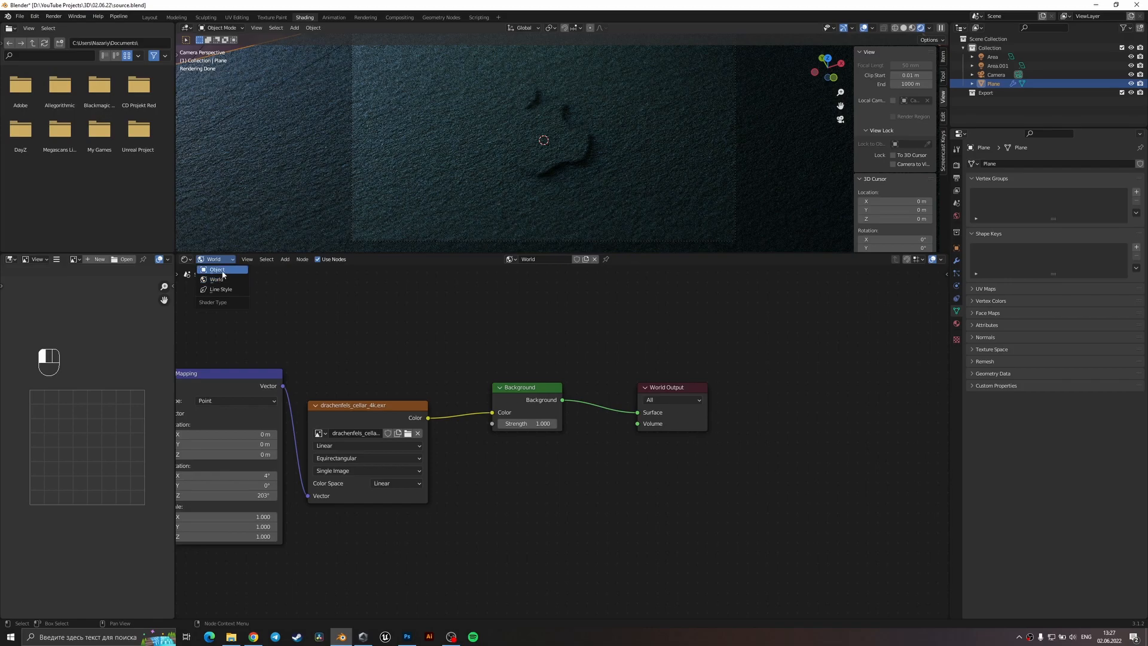
{"action": "left_click", "coordinate": [211, 270]}
- Try a Roughness of 0.900 on the plane's Principled BSDF and undo it
{"action": "scroll", "coordinate": [558, 424], "scroll_direction": "up", "scroll_amount": 1}
{"action": "left_click_drag", "start_coordinate": [555, 447], "coordinate": [612, 447]}
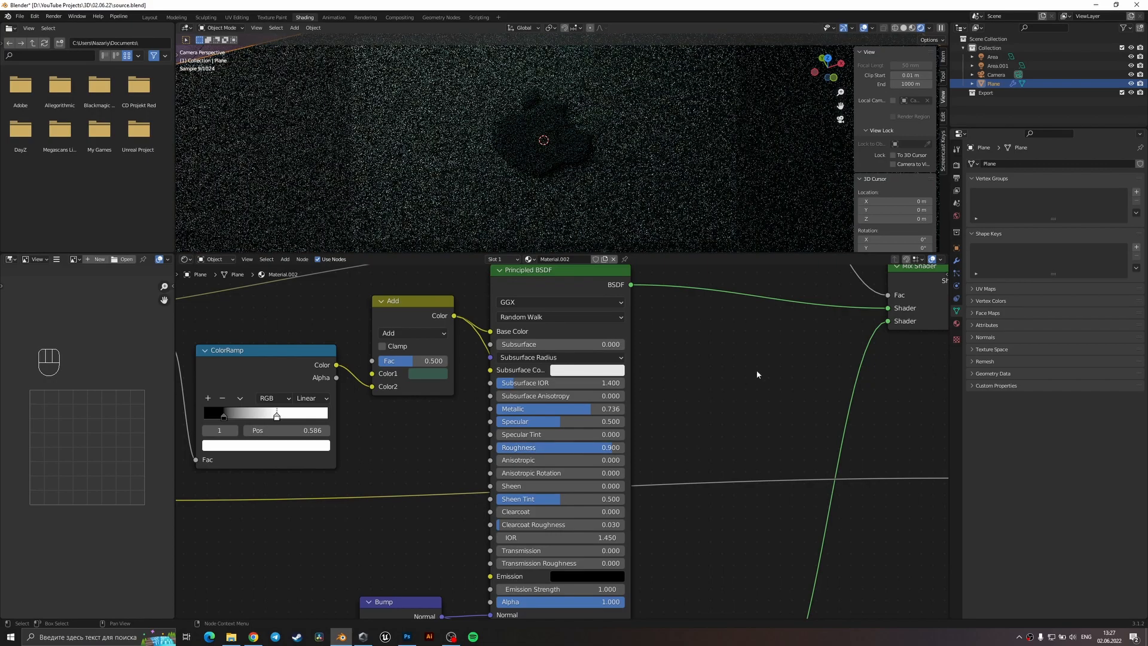
{"action": "key", "text": "ctrl+z"}
- Switch the viewport to Solid shading, save the file and render the current camera view
{"action": "key", "text": "z"}
{"action": "left_click", "coordinate": [661, 178]}
{"action": "key", "text": "ctrl+s"}
{"action": "key", "text": "F12"}
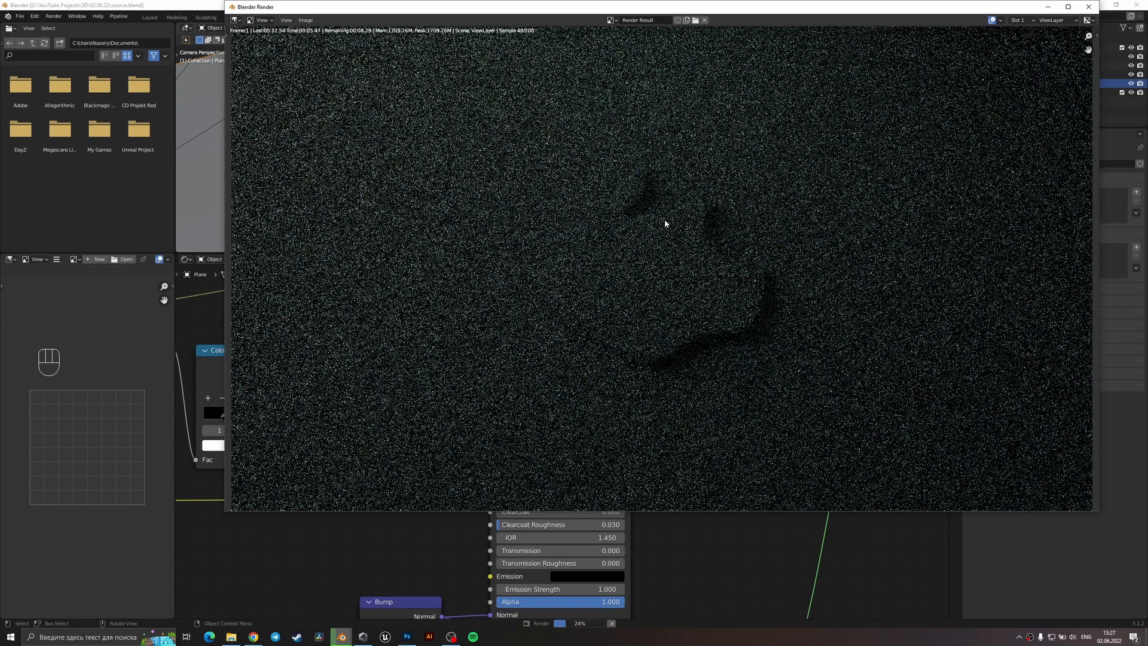
- Examine the raised logo and surface texture in the render result and close the render window
{"action": "scroll", "coordinate": [663, 224], "scroll_direction": "down", "scroll_amount": 4}
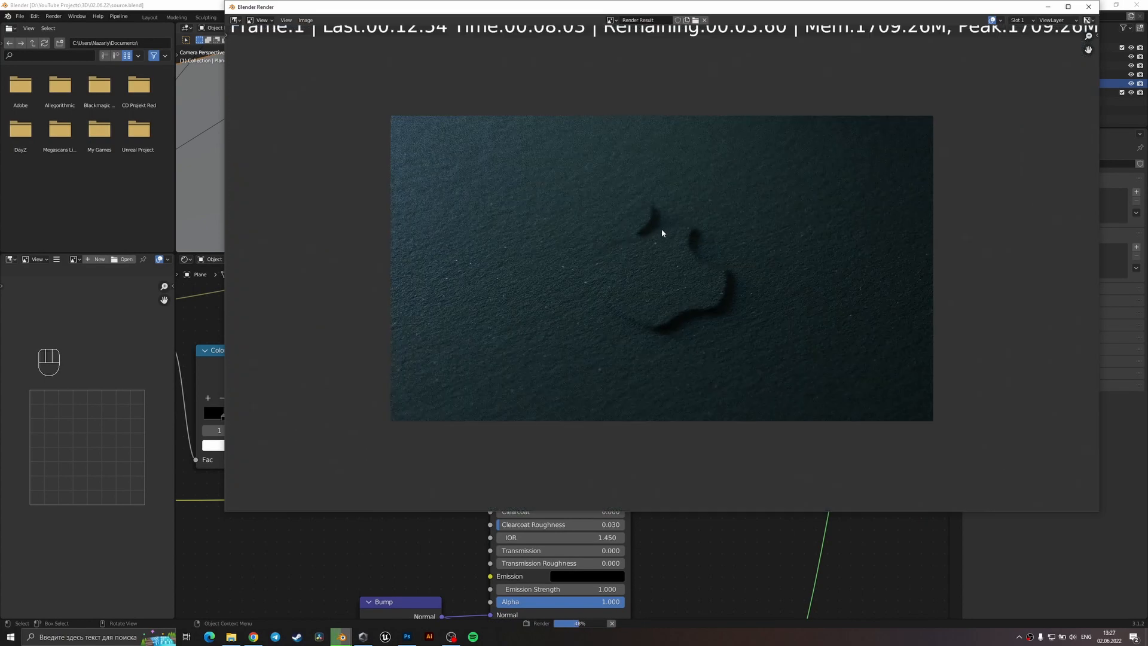
{"action": "scroll", "coordinate": [733, 330], "scroll_direction": "up", "scroll_amount": 4}
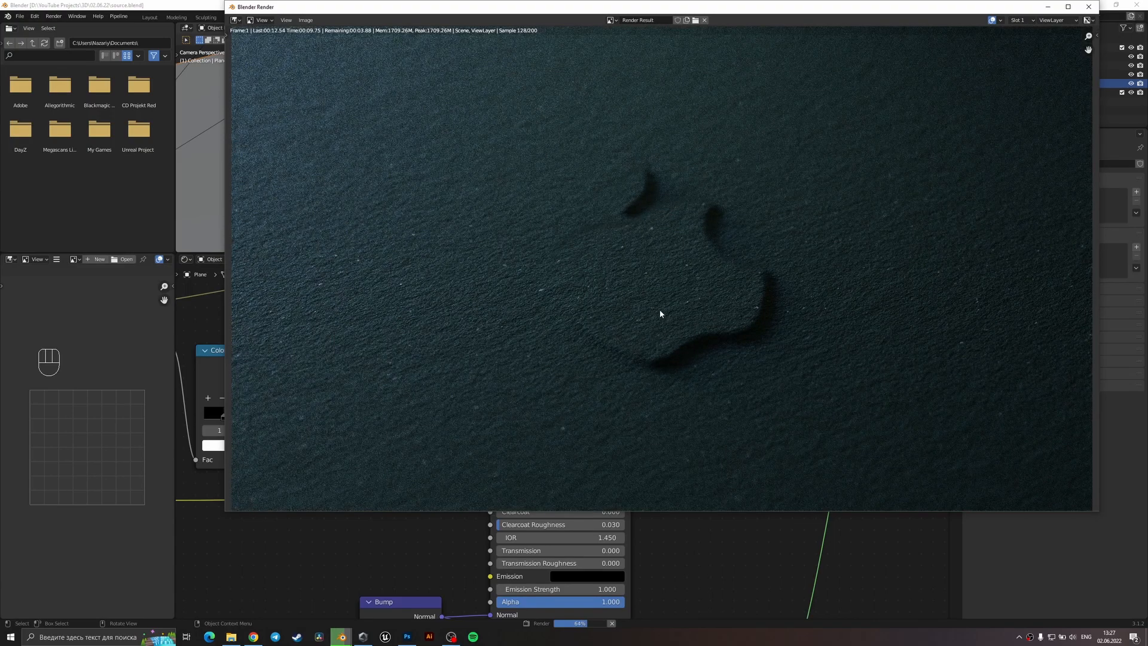
{"action": "middle_click_drag", "start_coordinate": [661, 314], "coordinate": [673, 277]}
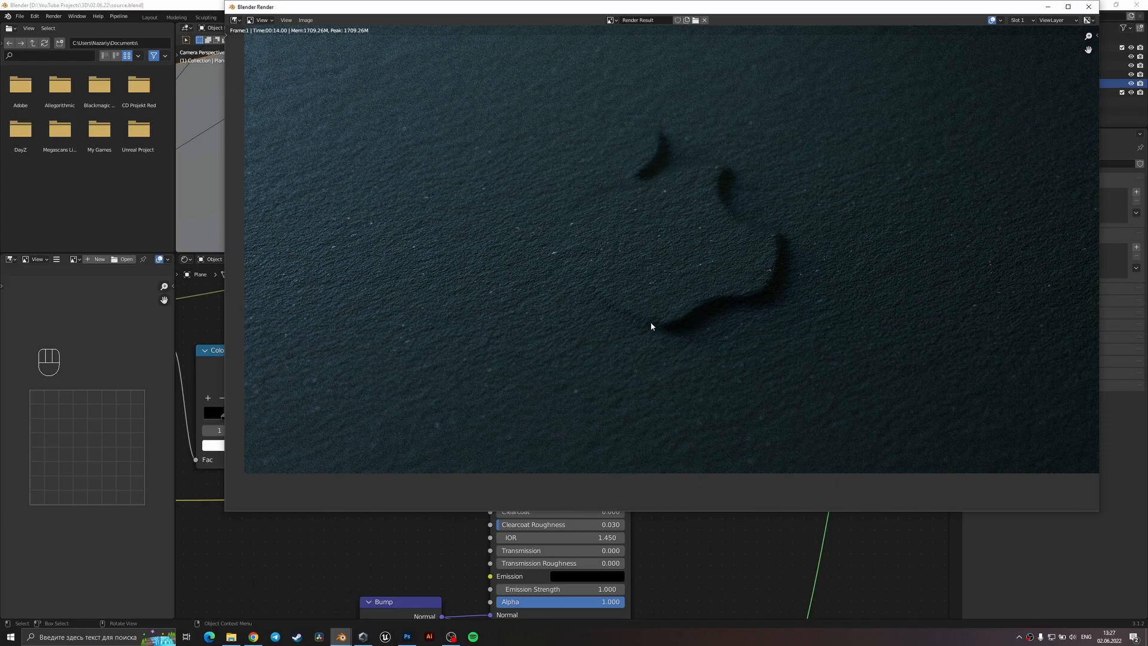
{"action": "left_click", "coordinate": [1088, 6]}
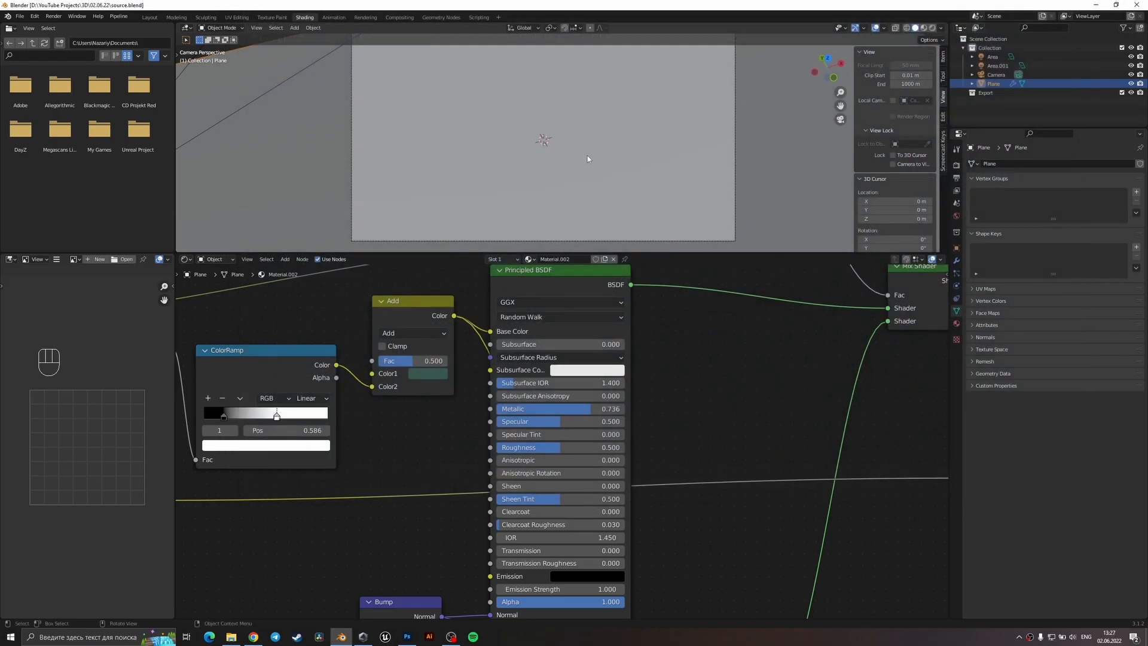
- Add a second camera from the top view and raise it along Z above the plane
{"action": "middle_click_drag", "start_coordinate": [598, 157], "coordinate": [511, 192]}
{"action": "key", "text": "KP_7"}
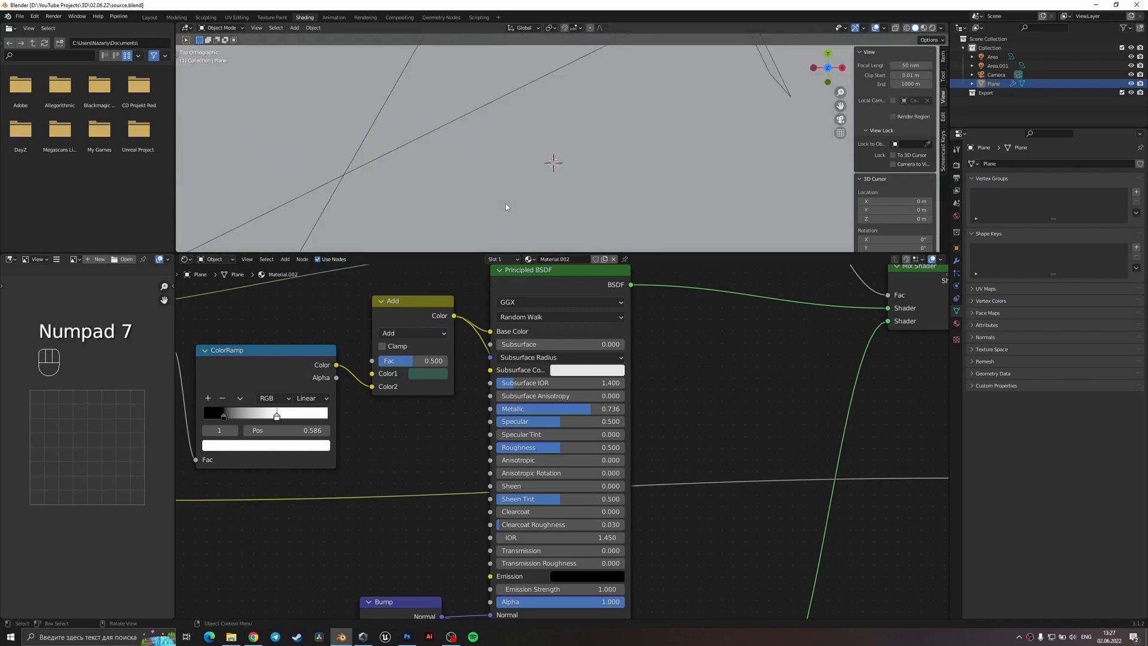
{"action": "scroll", "coordinate": [539, 151], "scroll_direction": "down", "scroll_amount": 3}
{"action": "key", "text": "shift+a"}
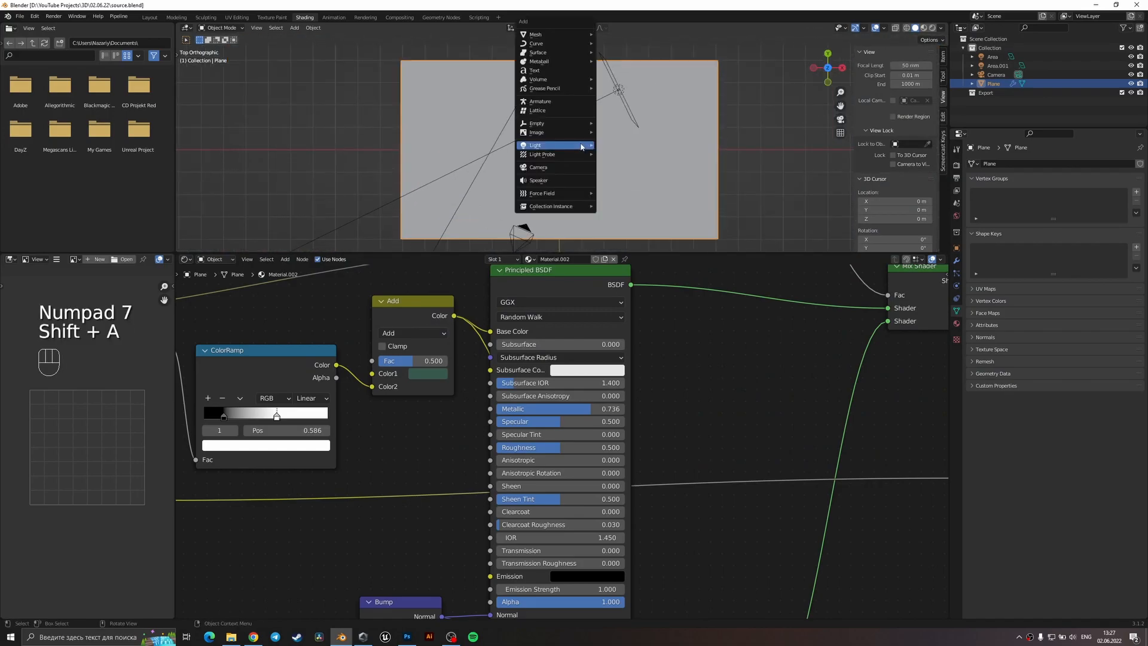
{"action": "mouse_move", "coordinate": [584, 146]}
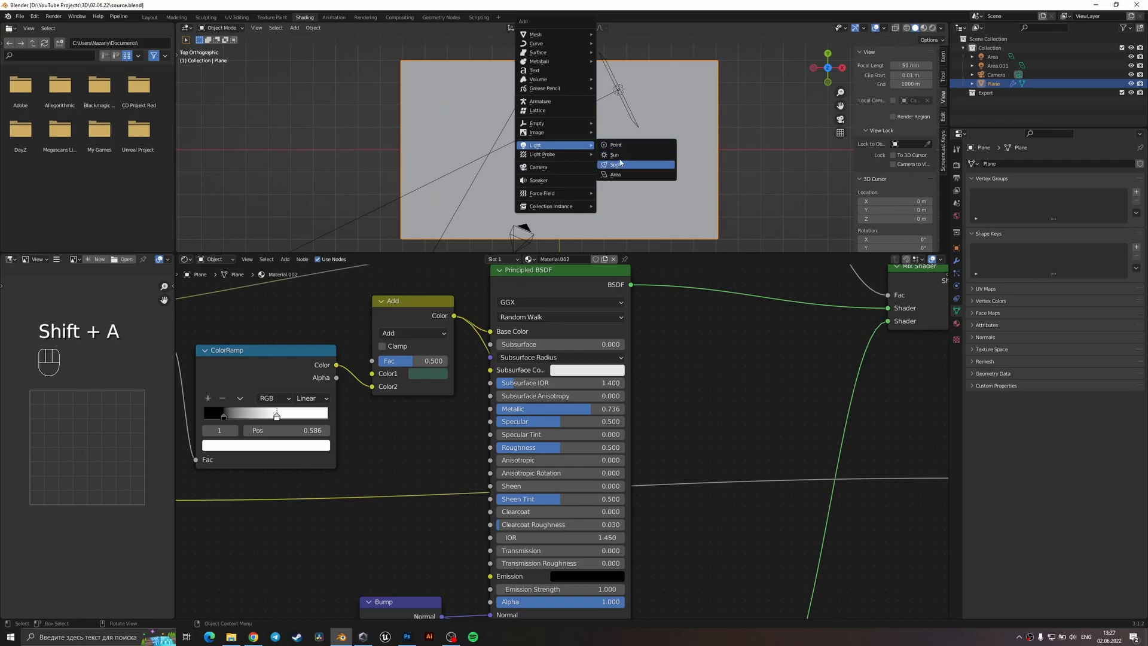
{"action": "left_click", "coordinate": [550, 168]}
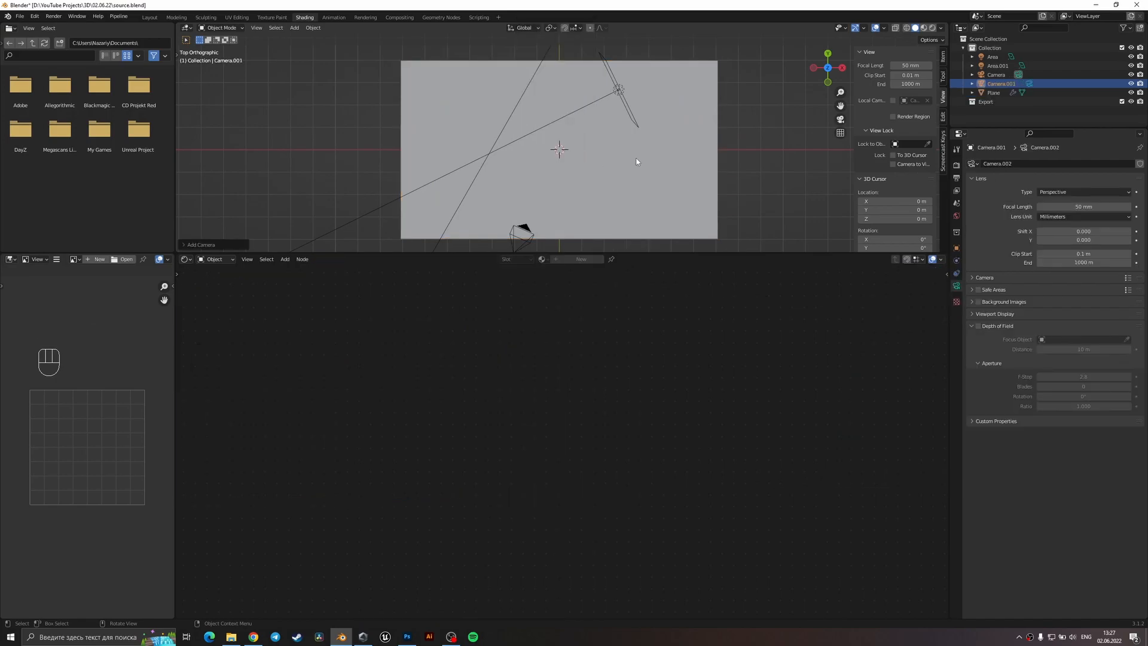
{"action": "key", "text": "g"}
{"action": "key", "text": "z"}
{"action": "left_click", "coordinate": [632, 136]}
- Try assigning the Camera.001 data to the new camera and undo the assignment
{"action": "left_click", "coordinate": [971, 164]}
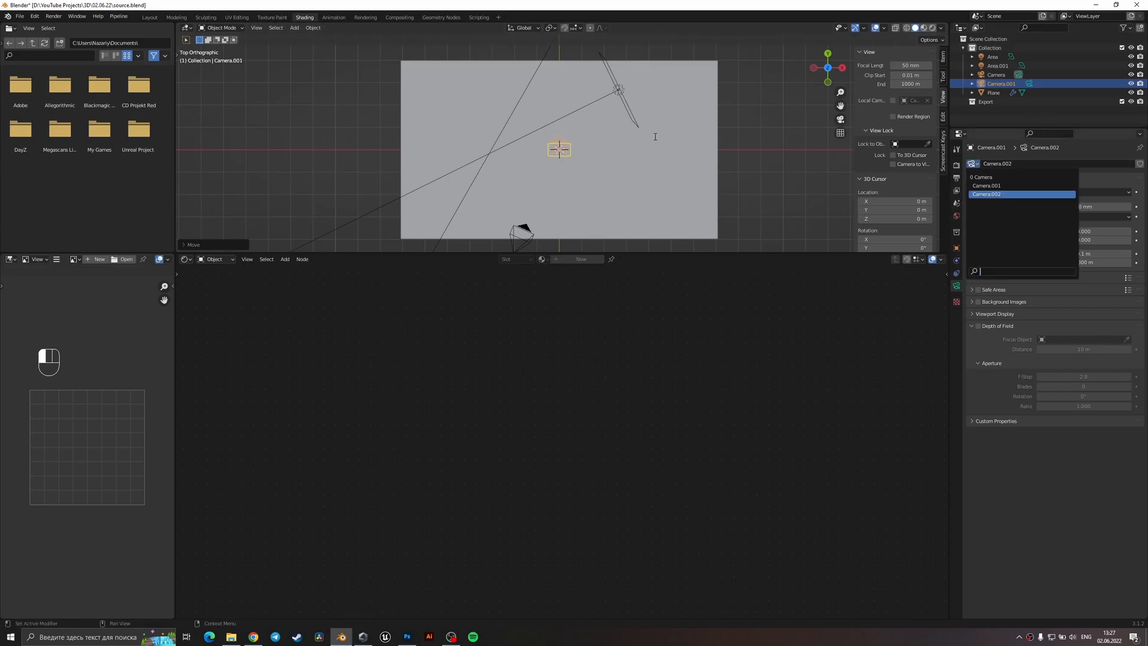
{"action": "type", "text": "0"}
{"action": "key", "text": "Escape"}
{"action": "key", "text": "KP_0"}
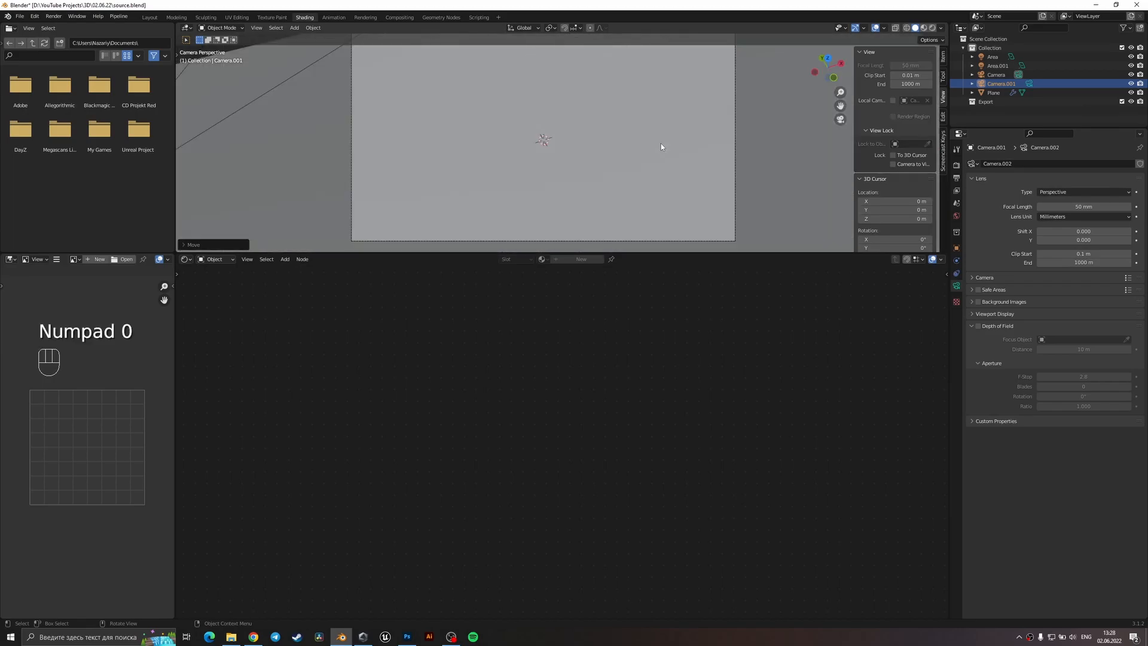
{"action": "left_click_drag", "start_coordinate": [971, 163], "coordinate": [977, 182]}
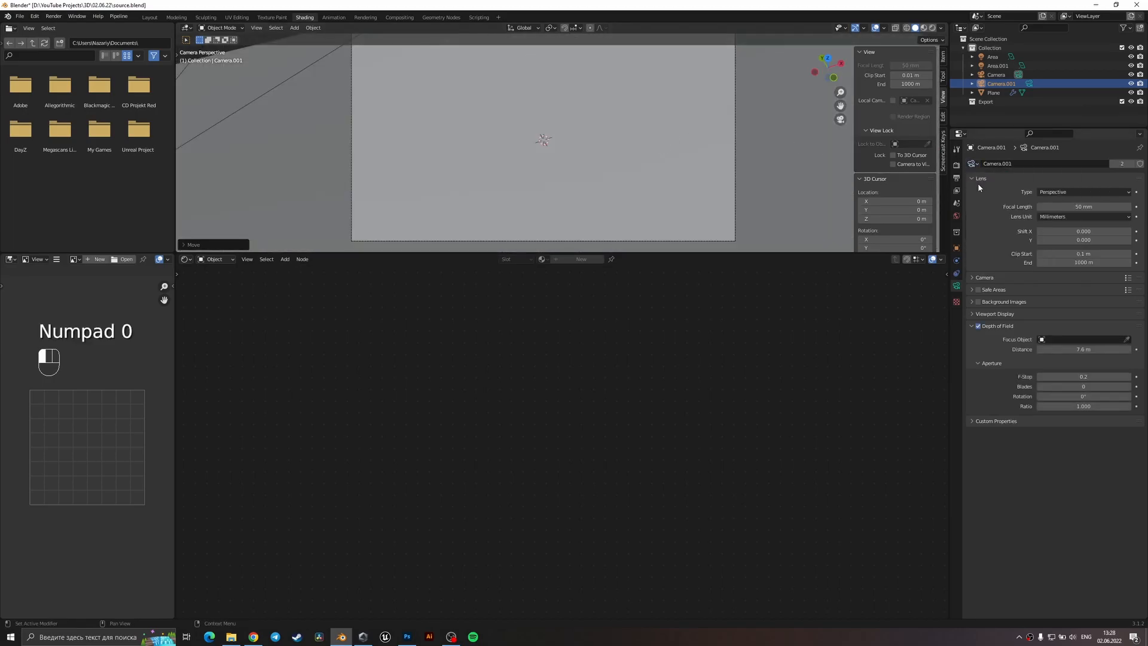
{"action": "key", "text": "ctrl+z"}
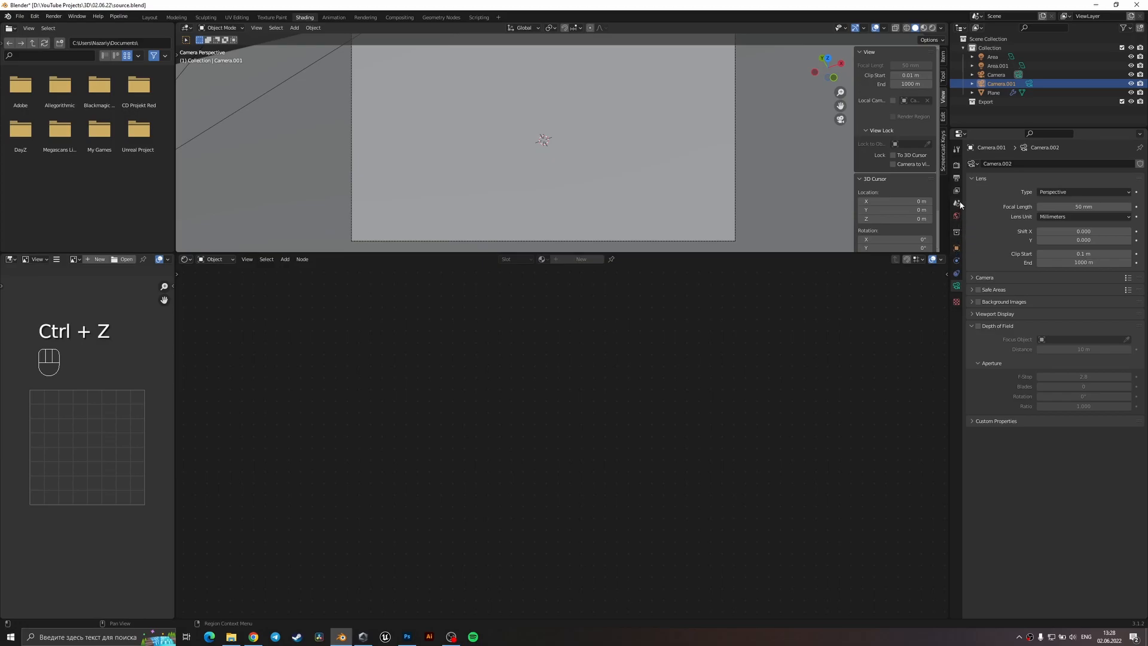
- Set the scene's active camera to Camera.001 and show its view in Rendered shading
{"action": "left_click", "coordinate": [956, 203]}
{"action": "left_click", "coordinate": [1061, 176]}
{"action": "left_click", "coordinate": [1061, 199]}
{"action": "key", "text": "z"}
{"action": "left_click", "coordinate": [616, 91]}
{"action": "scroll", "coordinate": [615, 107], "scroll_direction": "down", "scroll_amount": 3}
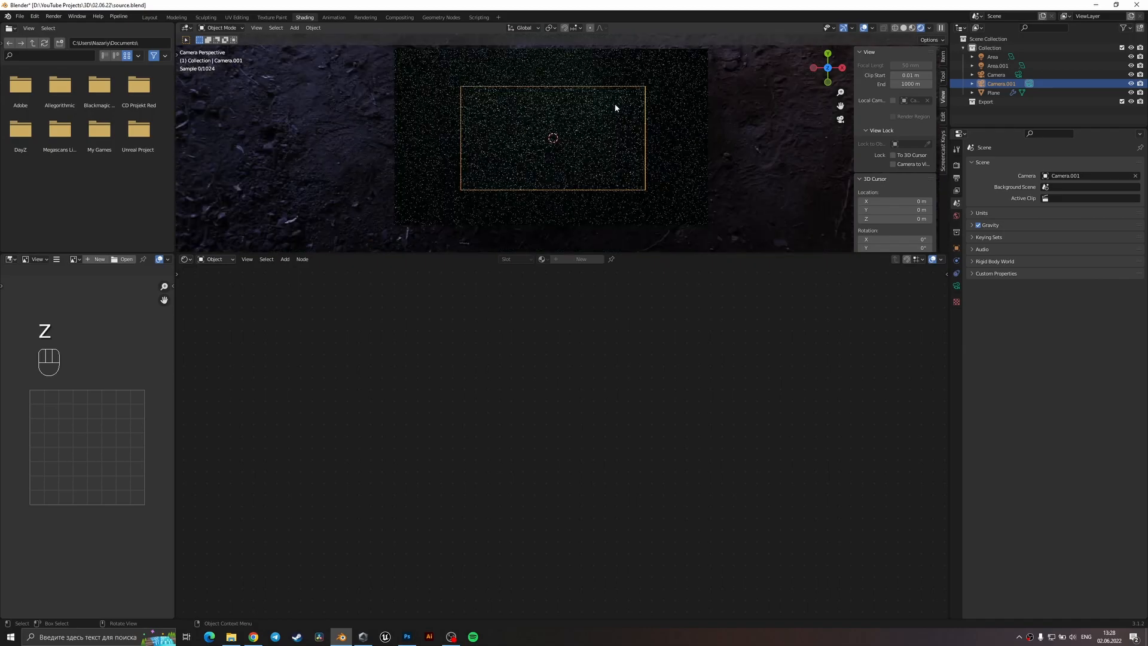
- Lower Camera.001 along Z towards the plane and shift it along Y to frame the logo, finishing in Rendered shading
{"action": "key", "text": "g"}
{"action": "key", "text": "z"}
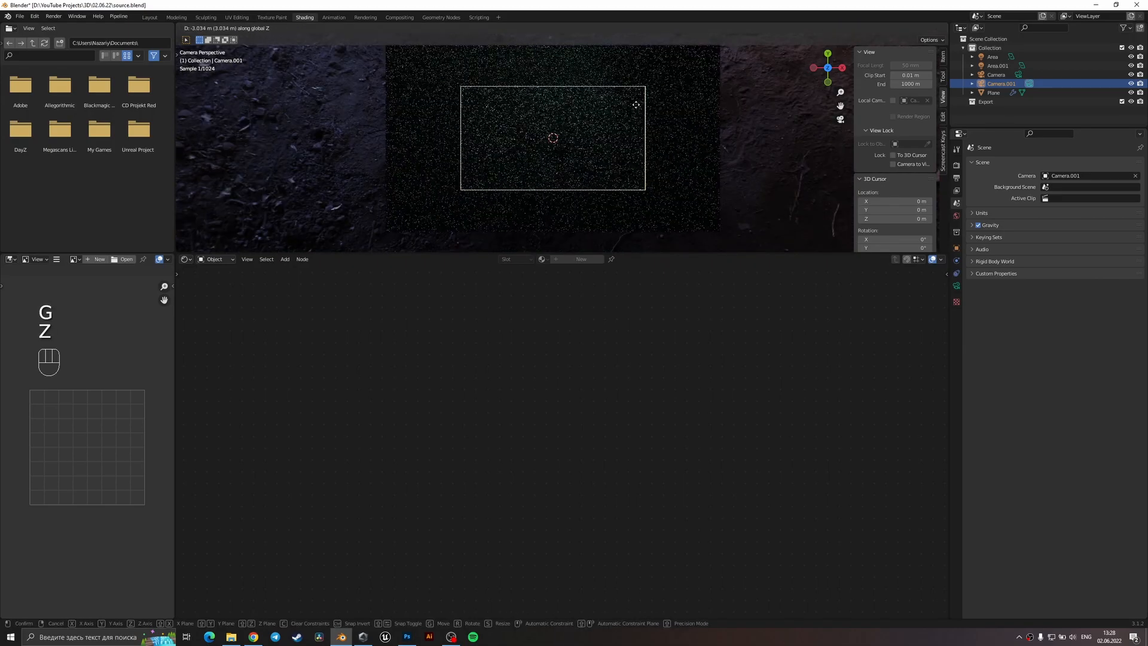
{"action": "left_click", "coordinate": [612, 121]}
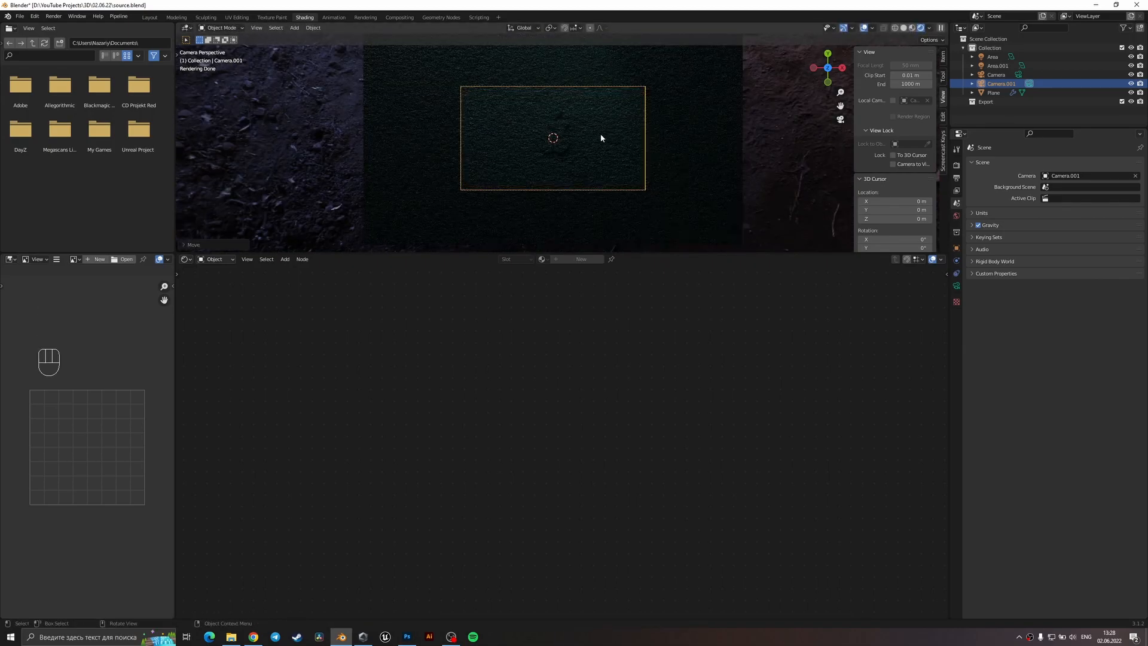
{"action": "scroll", "coordinate": [600, 134], "scroll_direction": "up", "scroll_amount": 2}
{"action": "key", "text": "z"}
{"action": "left_click", "coordinate": [632, 149]}
{"action": "key", "text": "g"}
{"action": "key", "text": "y"}
{"action": "left_click", "coordinate": [647, 146]}
{"action": "key", "text": "z"}
{"action": "left_click", "coordinate": [621, 124]}
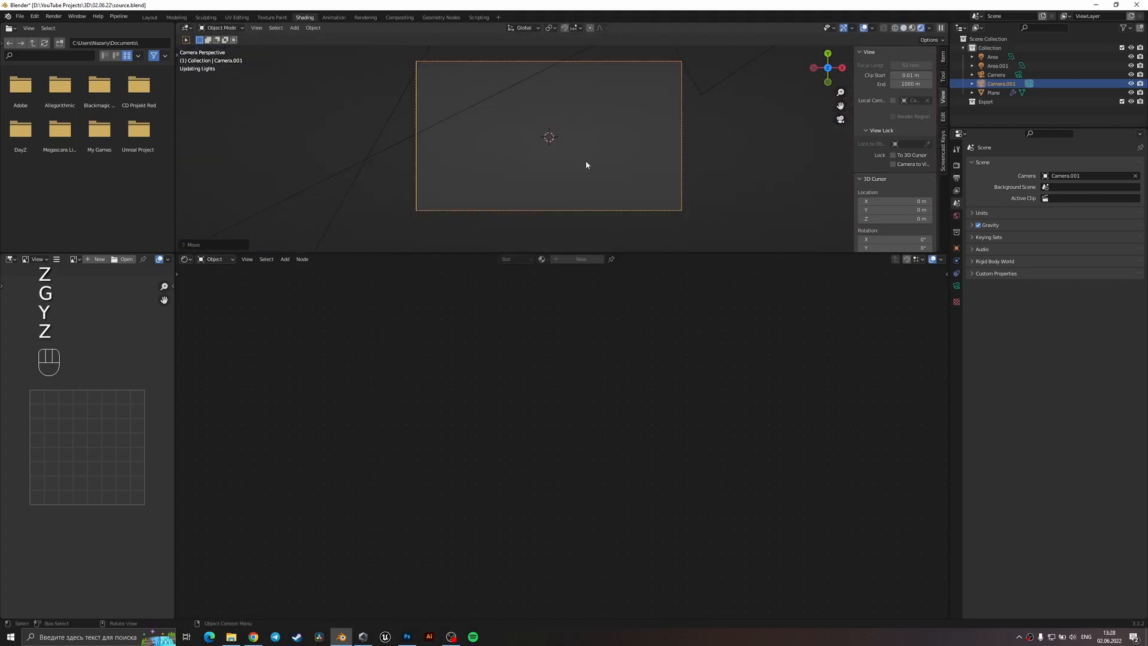
- In the World shader nodes, try 90° for the environment Mapping's Z rotation and set it to -90°
{"action": "left_click", "coordinate": [215, 259]}
{"action": "left_click", "coordinate": [225, 280]}
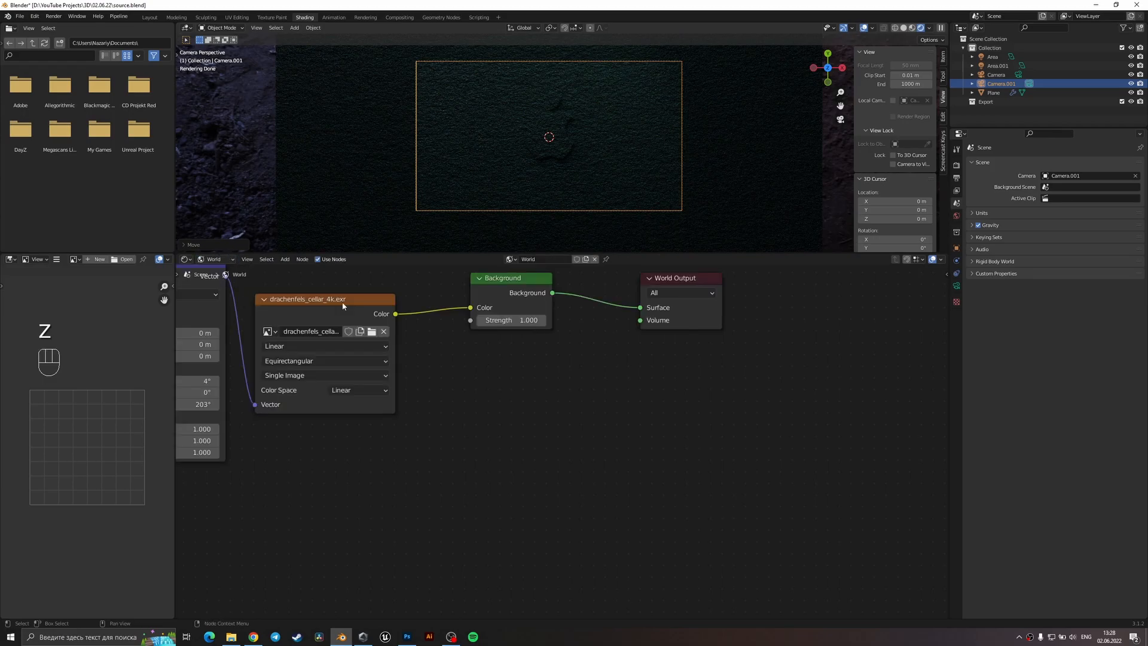
{"action": "key", "text": "Home"}
{"action": "left_click", "coordinate": [391, 402]}
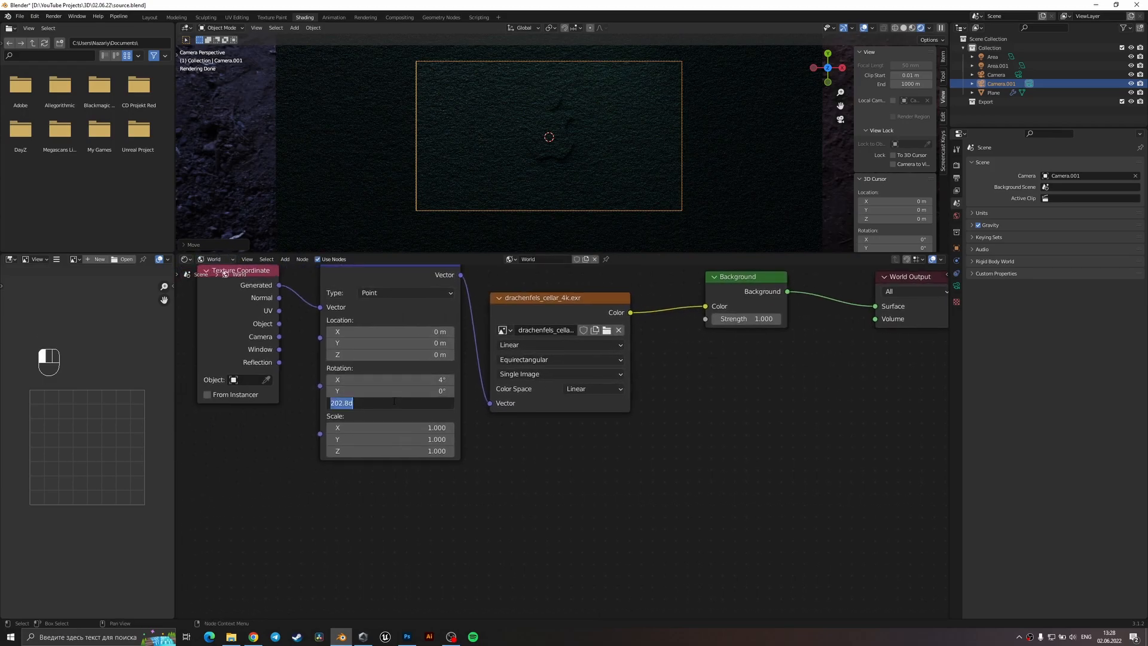
{"action": "type", "text": "90"}
{"action": "key", "text": "Return"}
{"action": "left_click", "coordinate": [393, 401]}
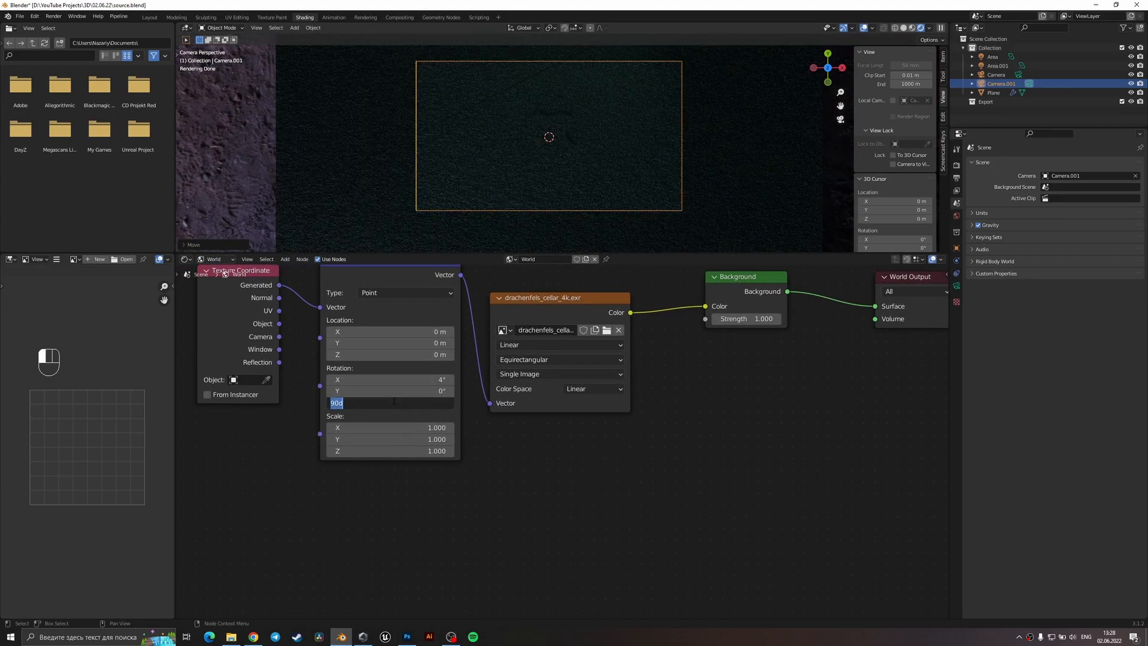
{"action": "type", "text": "-90"}
{"action": "key", "text": "Return"}
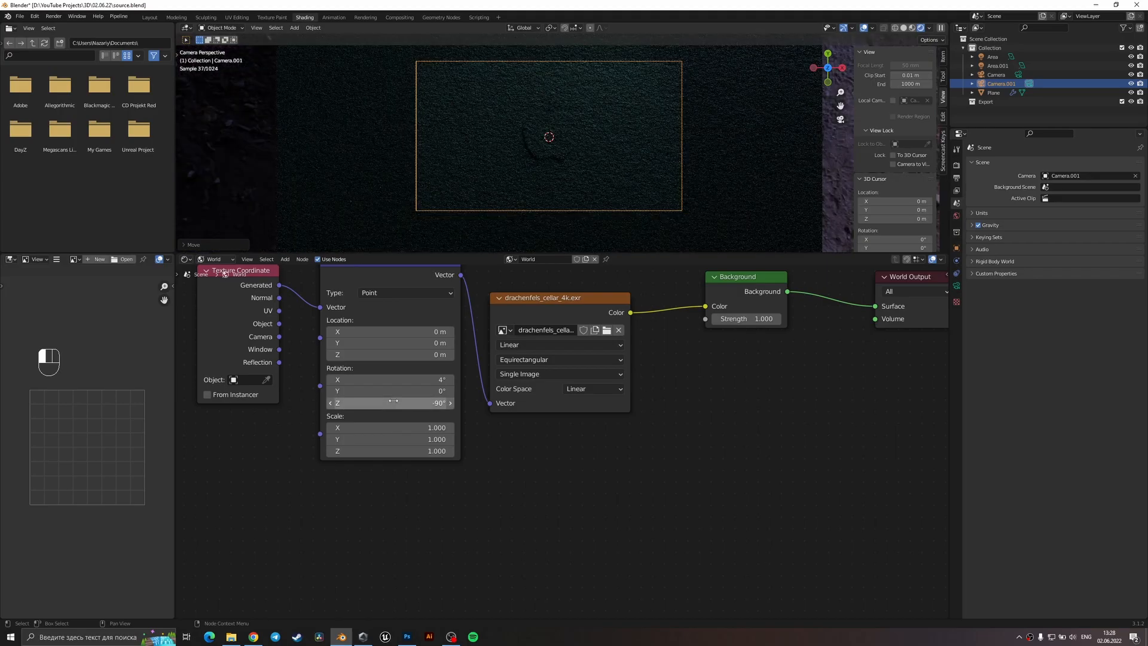
- Inspect the logo's relief up close, switch the shader editor back to Object and select the plane to show its material nodes
{"action": "scroll", "coordinate": [598, 115], "scroll_direction": "up", "scroll_amount": 4}
{"action": "middle_click_drag", "start_coordinate": [598, 115], "coordinate": [664, 168], "text": "shift"}
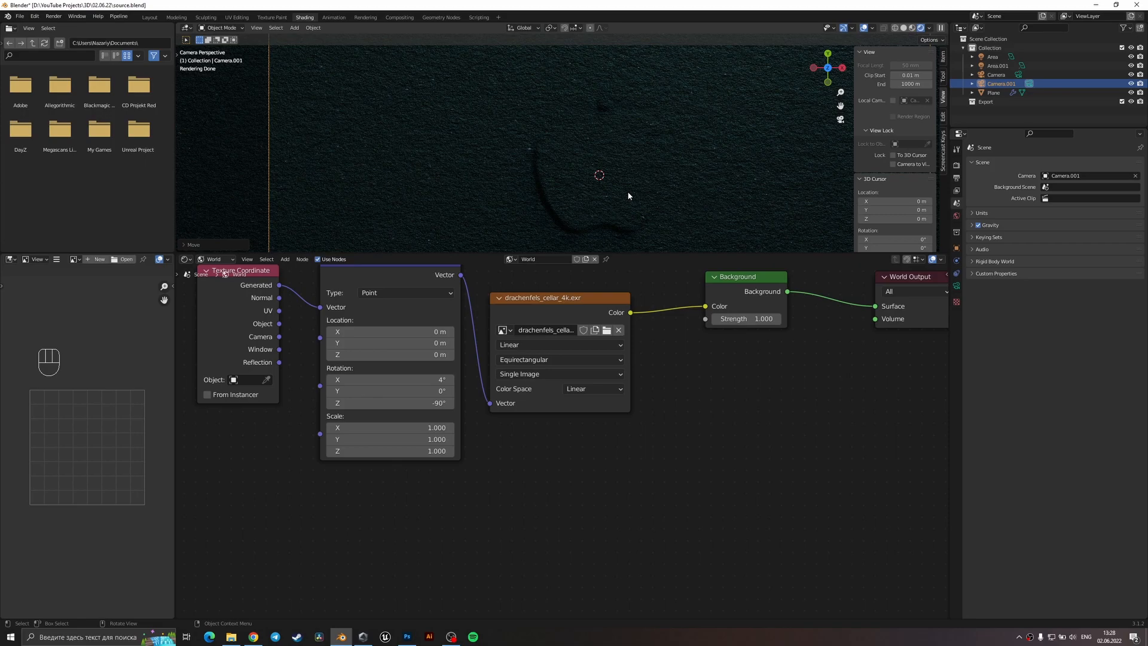
{"action": "scroll", "coordinate": [658, 170], "scroll_direction": "up", "scroll_amount": 1}
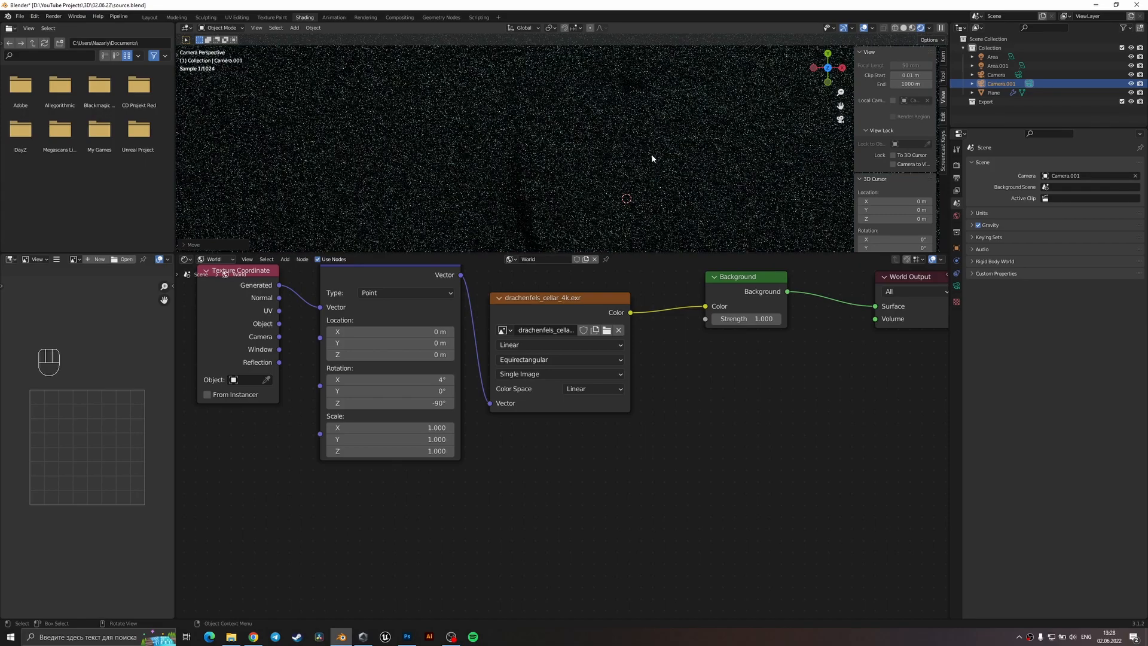
{"action": "middle_click_drag", "start_coordinate": [661, 161], "coordinate": [598, 111], "text": "shift"}
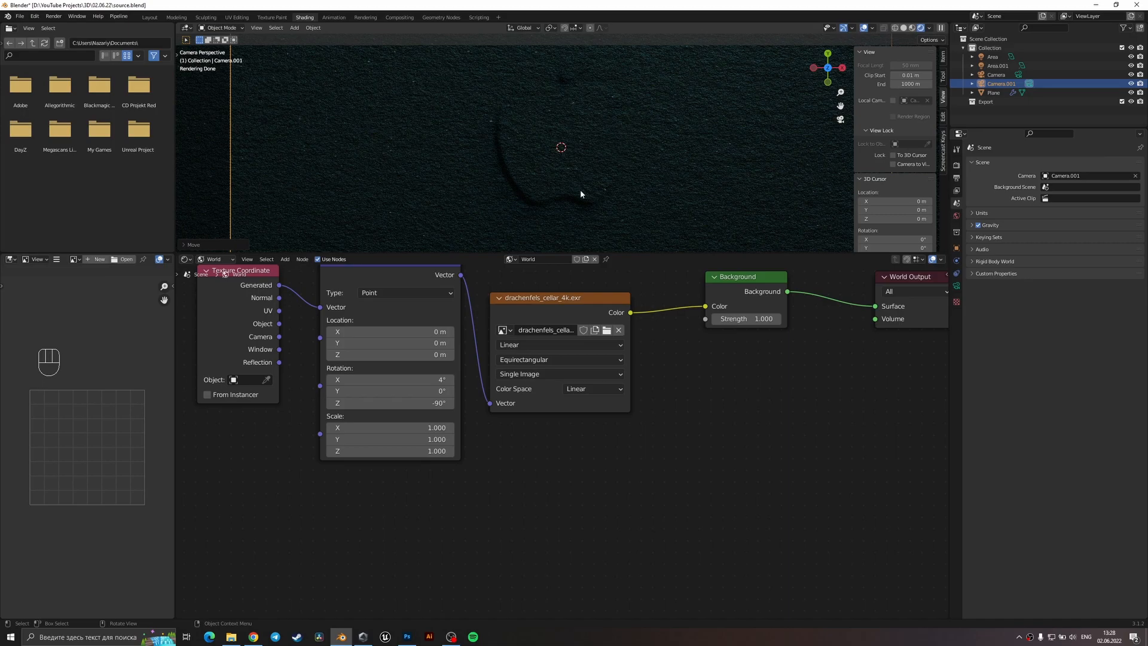
{"action": "left_click", "coordinate": [214, 260]}
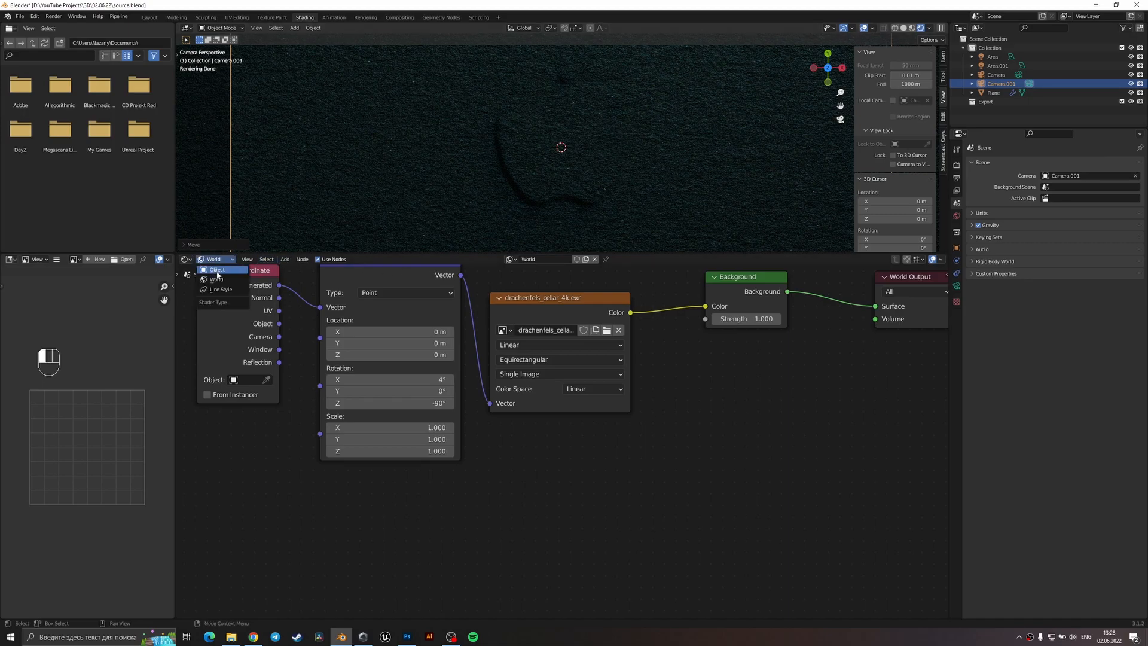
{"action": "left_click", "coordinate": [222, 260]}
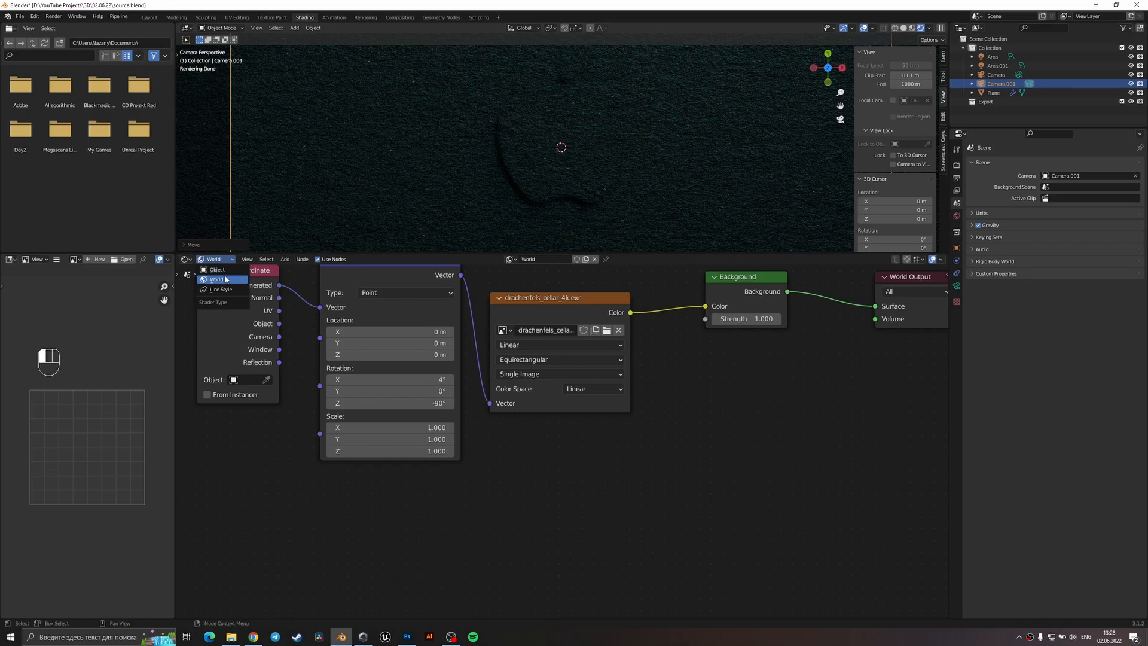
{"action": "left_click", "coordinate": [225, 270]}
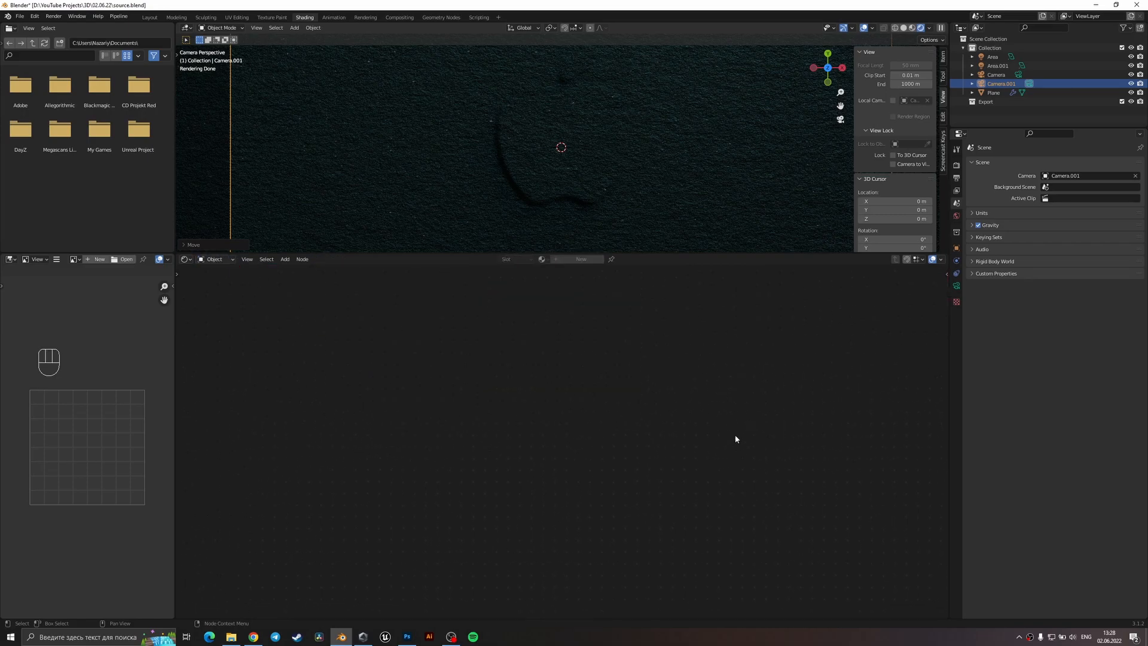
{"action": "left_click", "coordinate": [586, 137]}
{"action": "middle_click_drag", "start_coordinate": [613, 592], "coordinate": [422, 498]}
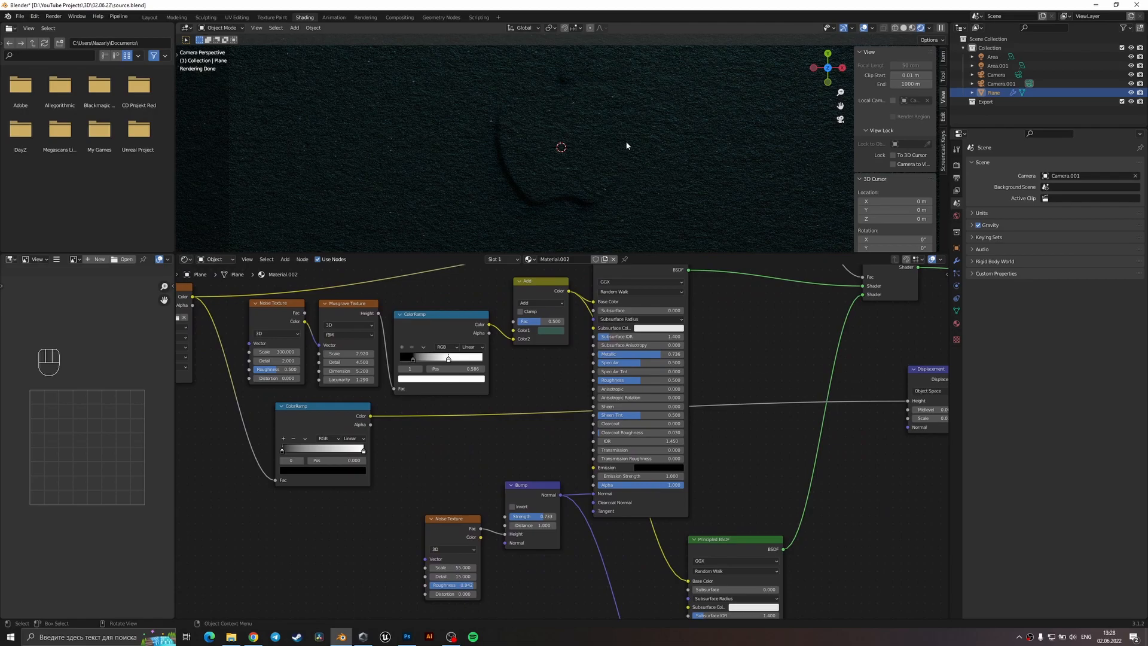
- Try a Roughness of 0.642 and a Scale of 605 on the Noise Texture feeding the Bump node, and undo both changes
{"action": "middle_click_drag", "start_coordinate": [655, 387], "coordinate": [557, 386]}
{"action": "middle_click_drag", "start_coordinate": [623, 434], "coordinate": [623, 338]}
{"action": "middle_click_drag", "start_coordinate": [623, 480], "coordinate": [781, 510]}
{"action": "middle_click_drag", "start_coordinate": [515, 519], "coordinate": [543, 552]}
{"action": "scroll", "coordinate": [587, 564], "scroll_direction": "up", "scroll_amount": 3}
{"action": "scroll", "coordinate": [586, 564], "scroll_direction": "up", "scroll_amount": 3}
{"action": "middle_click_drag", "start_coordinate": [626, 497], "coordinate": [689, 413]}
{"action": "scroll", "coordinate": [607, 463], "scroll_direction": "up", "scroll_amount": 3}
{"action": "mouse_move", "coordinate": [609, 464]}
{"action": "left_mouse_down"}
{"action": "mouse_move", "coordinate": [553, 463]}
{"action": "mouse_move", "coordinate": [638, 464]}
{"action": "mouse_move", "coordinate": [610, 463]}
{"action": "left_mouse_up"}
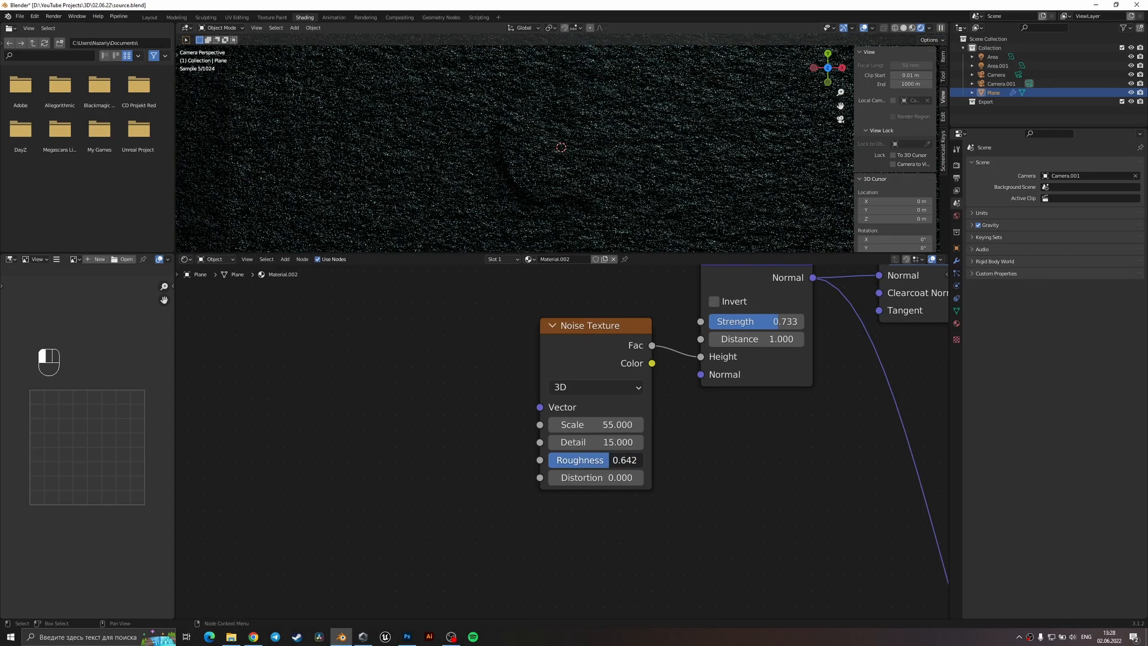
{"action": "left_click_drag", "start_coordinate": [596, 424], "coordinate": [771, 425]}
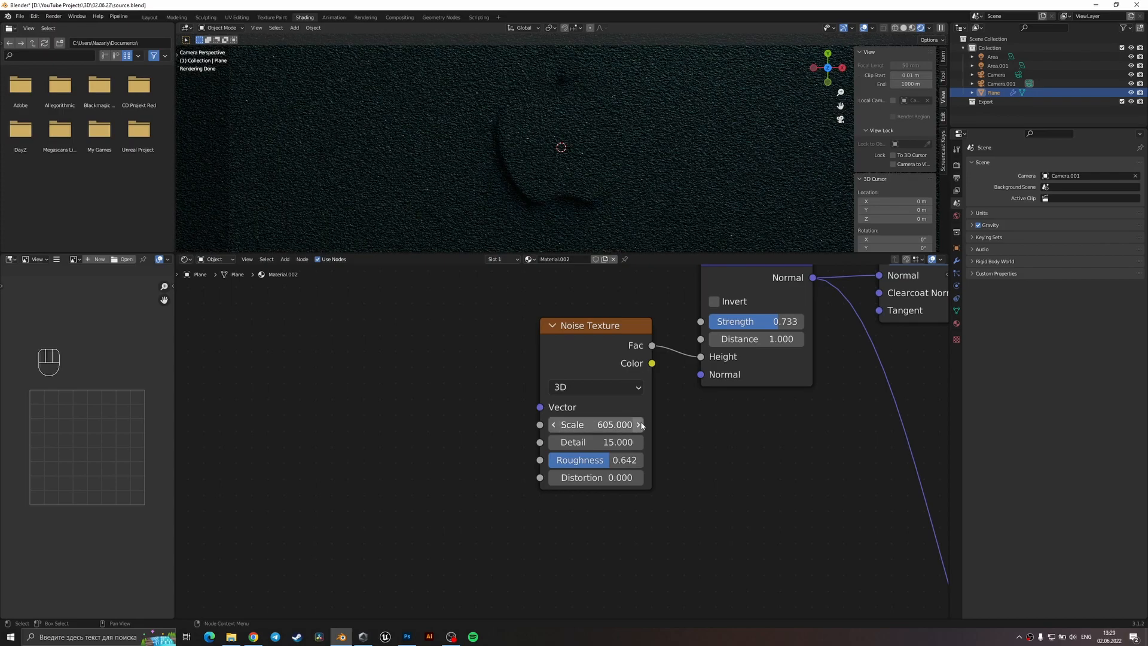
{"action": "key", "text": "ctrl+z"}
{"action": "key", "text": "ctrl+z"}
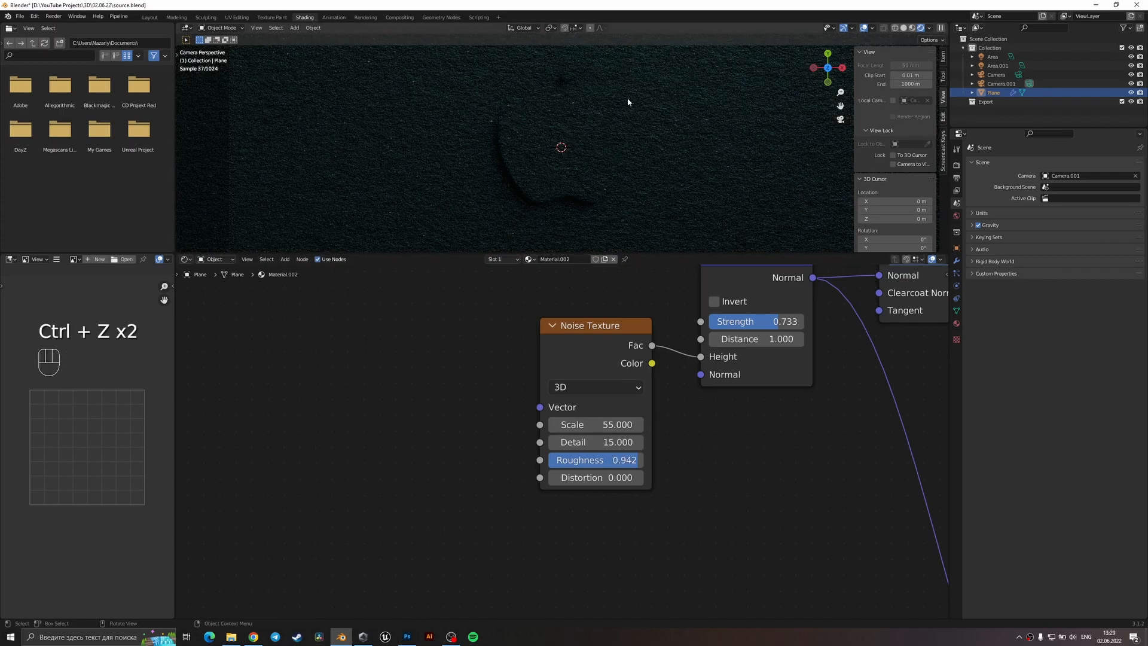
- Save the file, render the Camera.001 view, check the logo in the rendered image and close the render
{"action": "middle_click_drag", "start_coordinate": [487, 172], "coordinate": [544, 139], "text": "shift"}
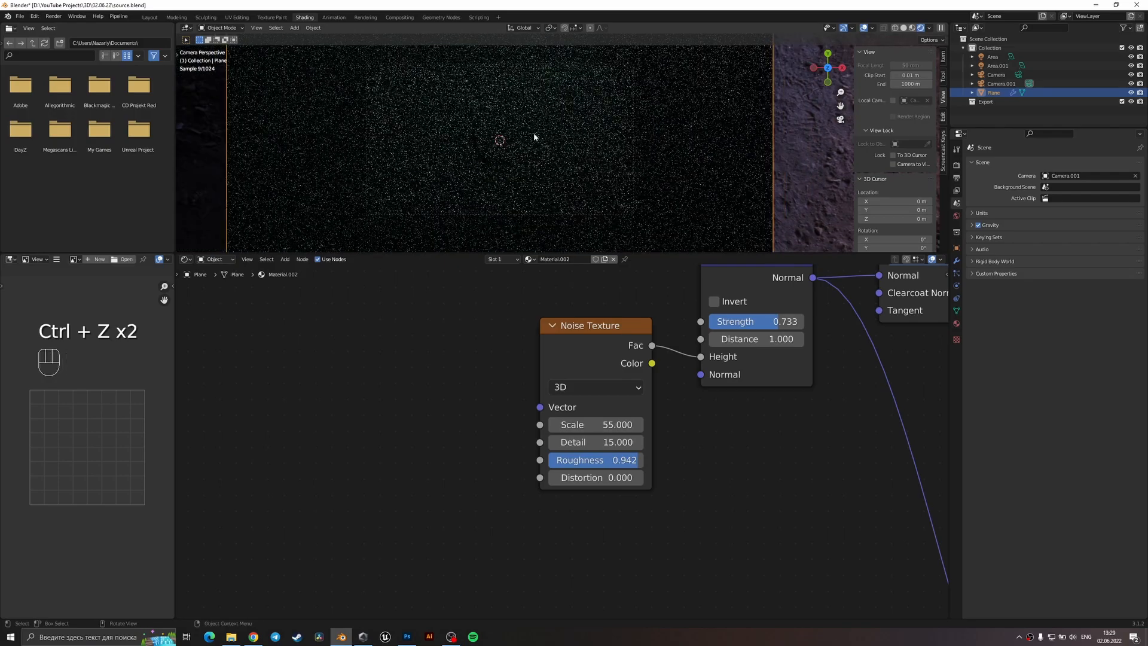
{"action": "scroll", "coordinate": [502, 143], "scroll_direction": "up", "scroll_amount": 2}
{"action": "key", "text": "ctrl+s"}
{"action": "key", "text": "ctrl+F12"}
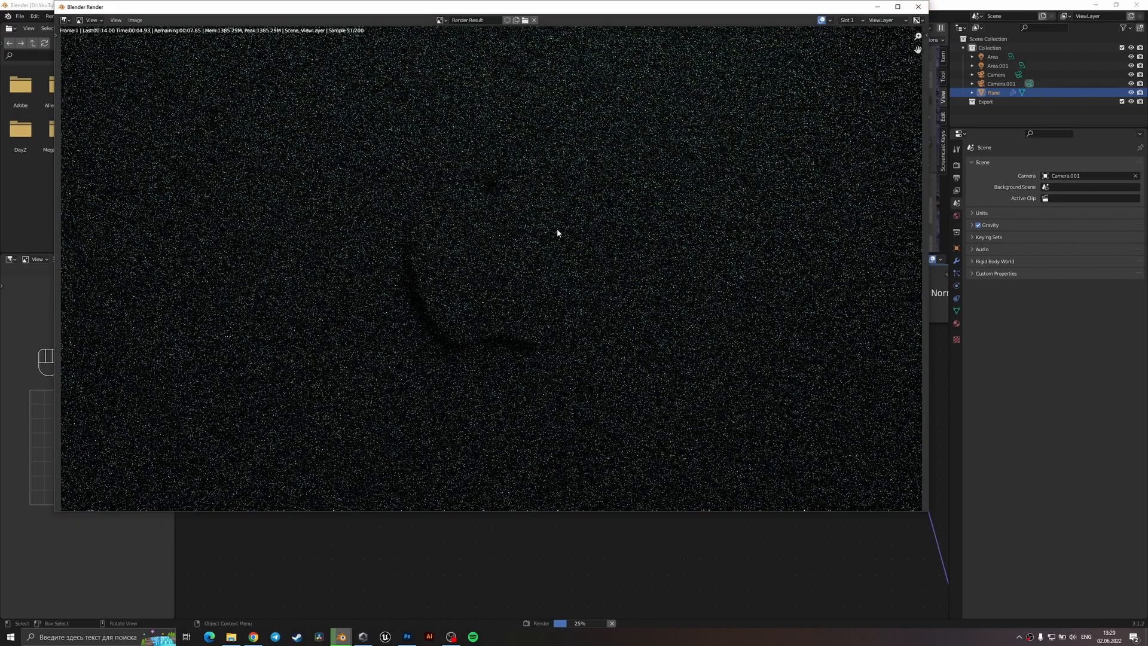
{"action": "scroll", "coordinate": [568, 251], "scroll_direction": "down", "scroll_amount": 3}
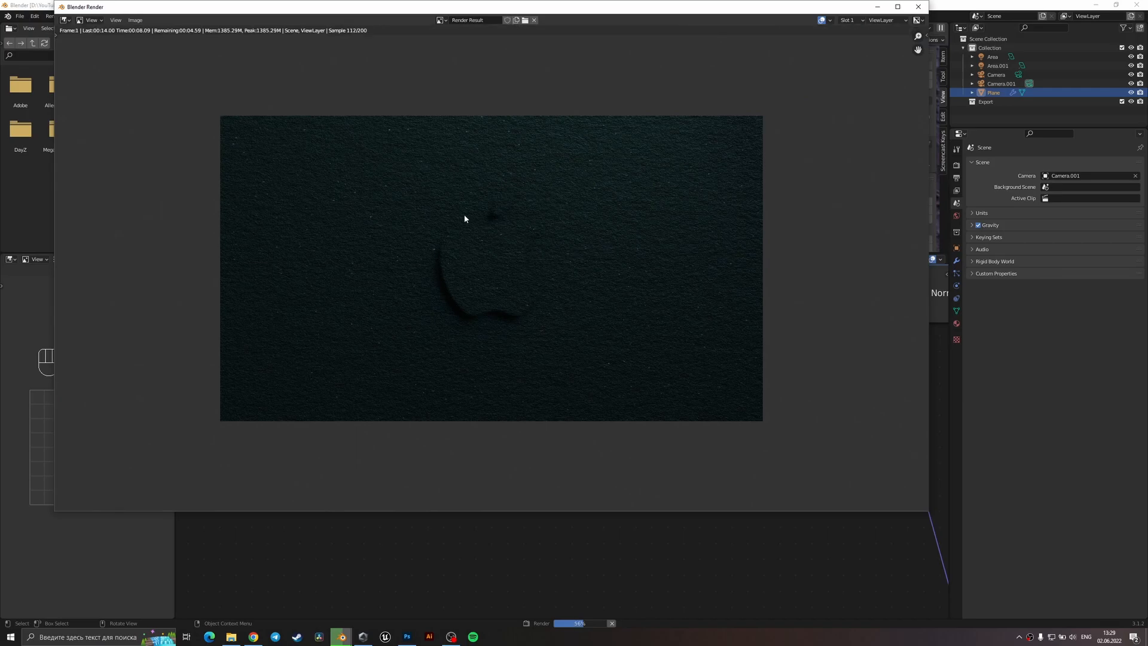
{"action": "scroll", "coordinate": [467, 218], "scroll_direction": "up", "scroll_amount": 1}
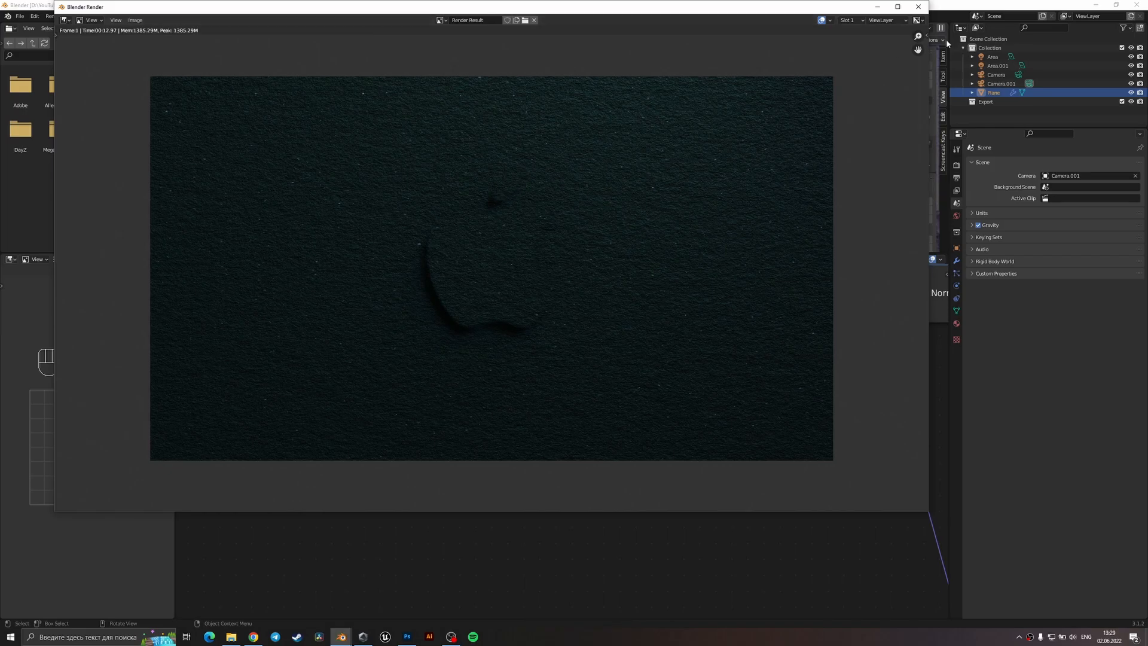
{"action": "left_click", "coordinate": [919, 6]}
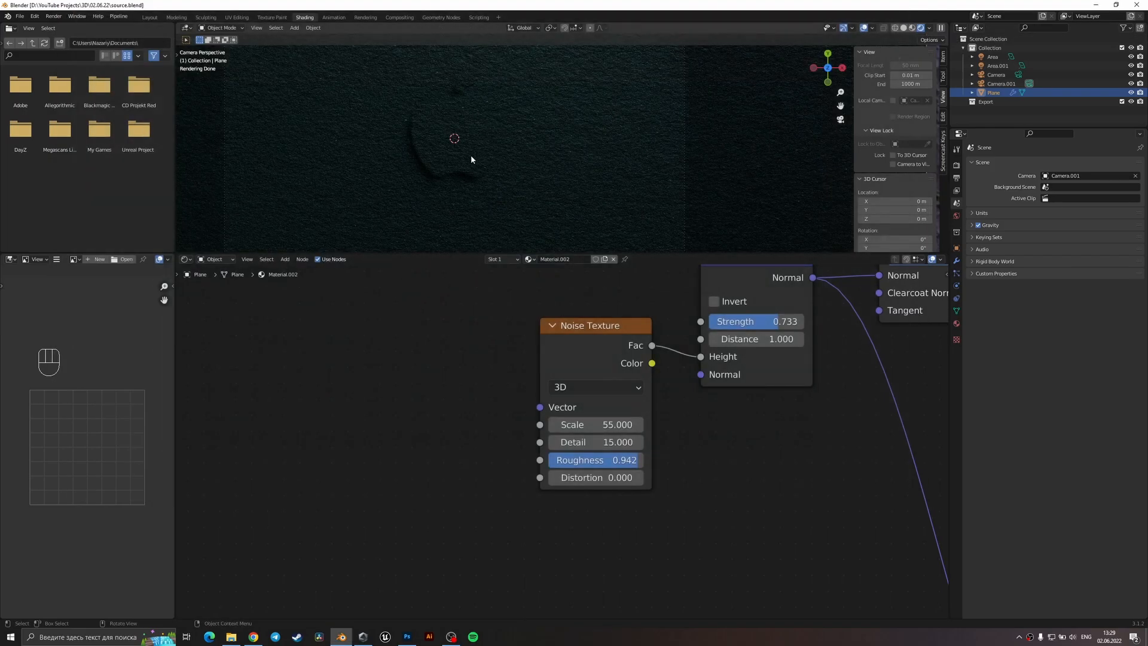
- Switch the viewport to Solid shading and move the plane material's Noise Texture node up beside the Bump node
{"action": "key", "text": "z"}
{"action": "left_click", "coordinate": [556, 161]}
{"action": "mouse_move", "coordinate": [407, 304]}
{"action": "middle_mouse_down"}
{"action": "mouse_move", "coordinate": [508, 500]}
{"action": "mouse_move", "coordinate": [598, 529]}
{"action": "middle_mouse_up"}
{"action": "scroll", "coordinate": [371, 415], "scroll_direction": "down", "scroll_amount": 4}
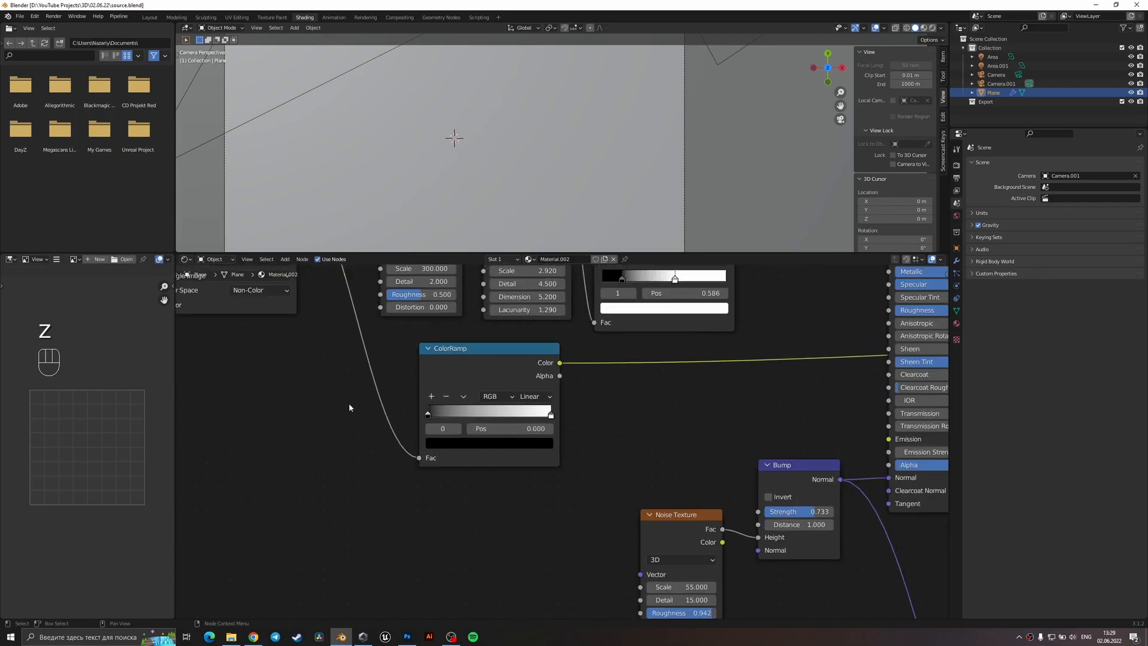
{"action": "scroll", "coordinate": [354, 406], "scroll_direction": "down", "scroll_amount": 4}
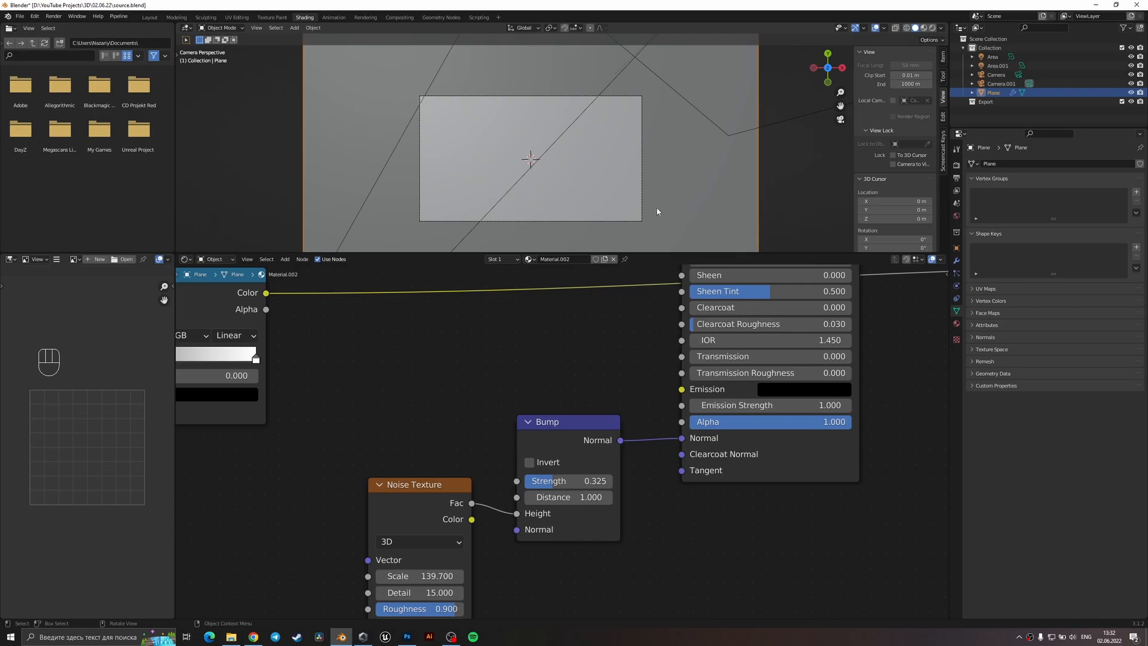
{"action": "scroll", "coordinate": [672, 217], "scroll_direction": "down", "scroll_amount": 3}
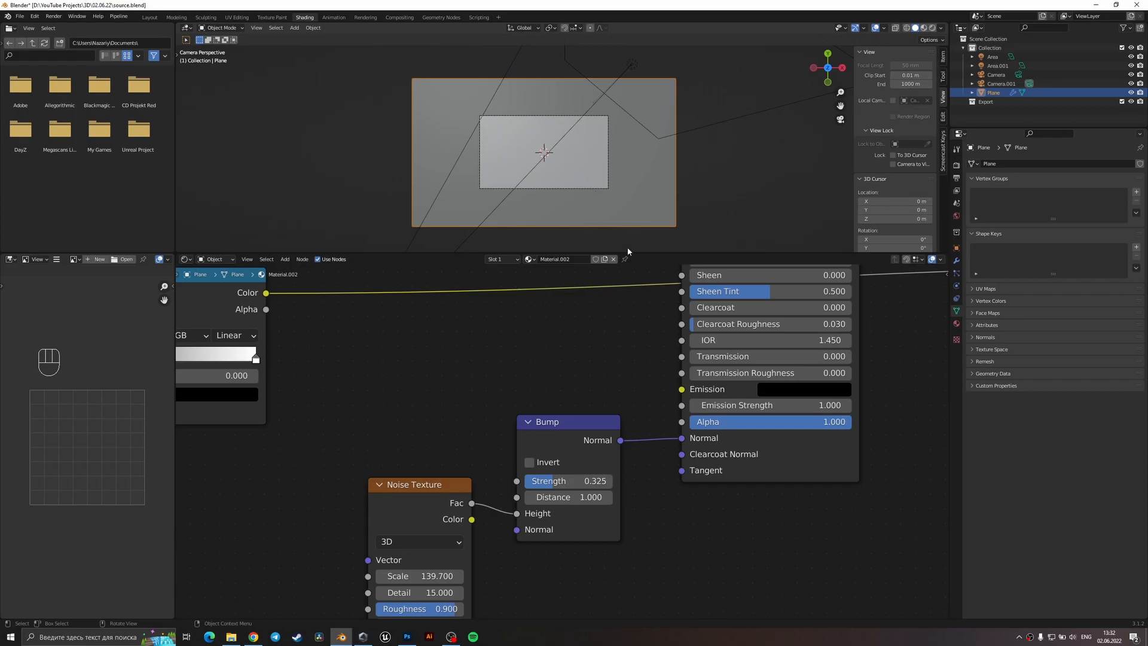
{"action": "scroll", "coordinate": [603, 347], "scroll_direction": "down", "scroll_amount": 2}
{"action": "left_click_drag", "start_coordinate": [485, 483], "coordinate": [500, 441]}
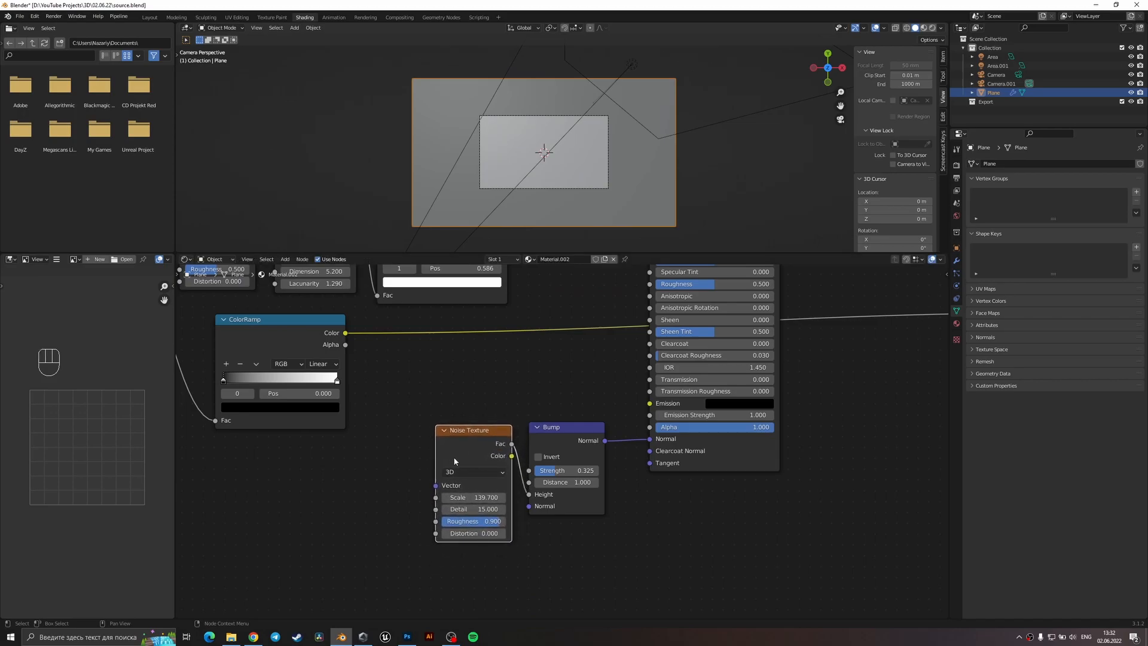
{"action": "left_click_drag", "start_coordinate": [561, 562], "coordinate": [424, 422]}
{"action": "left_click", "coordinate": [372, 526]}
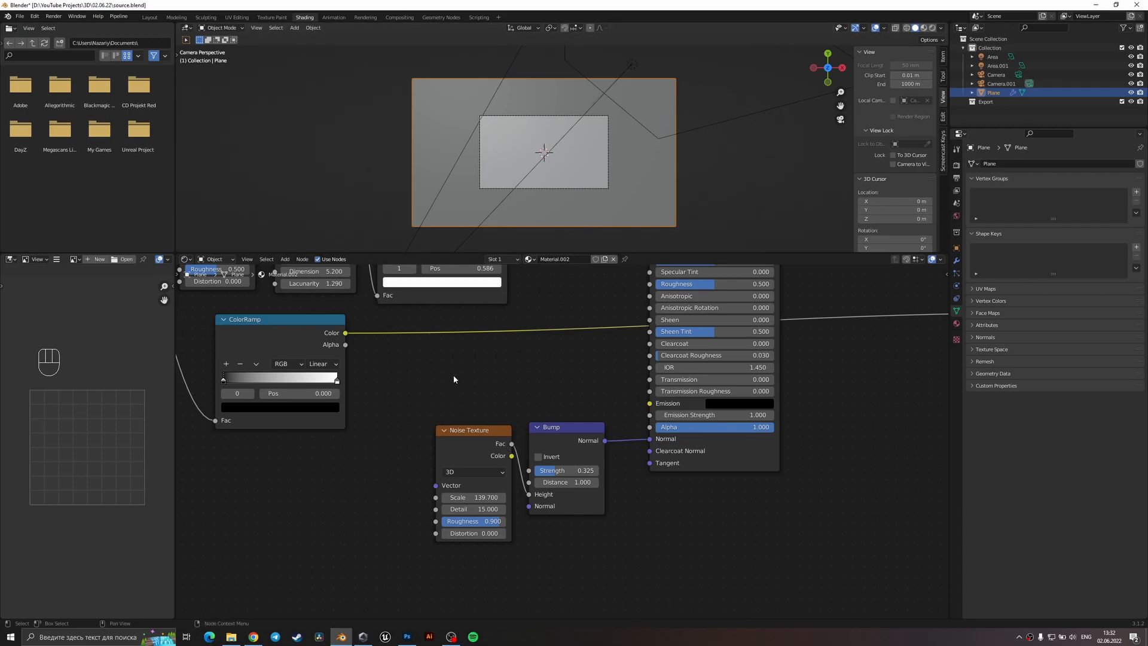
- Examine the plane material's node tree, including the Noise Texture and Bump settings and the connections from Principled BSDF to Material Output
{"action": "scroll", "coordinate": [534, 305], "scroll_direction": "down", "scroll_amount": 1}
{"action": "mouse_move", "coordinate": [535, 304]}
{"action": "middle_mouse_down"}
{"action": "mouse_move", "coordinate": [515, 383]}
{"action": "mouse_move", "coordinate": [551, 296]}
{"action": "middle_mouse_up"}
{"action": "scroll", "coordinate": [414, 418], "scroll_direction": "up", "scroll_amount": 3}
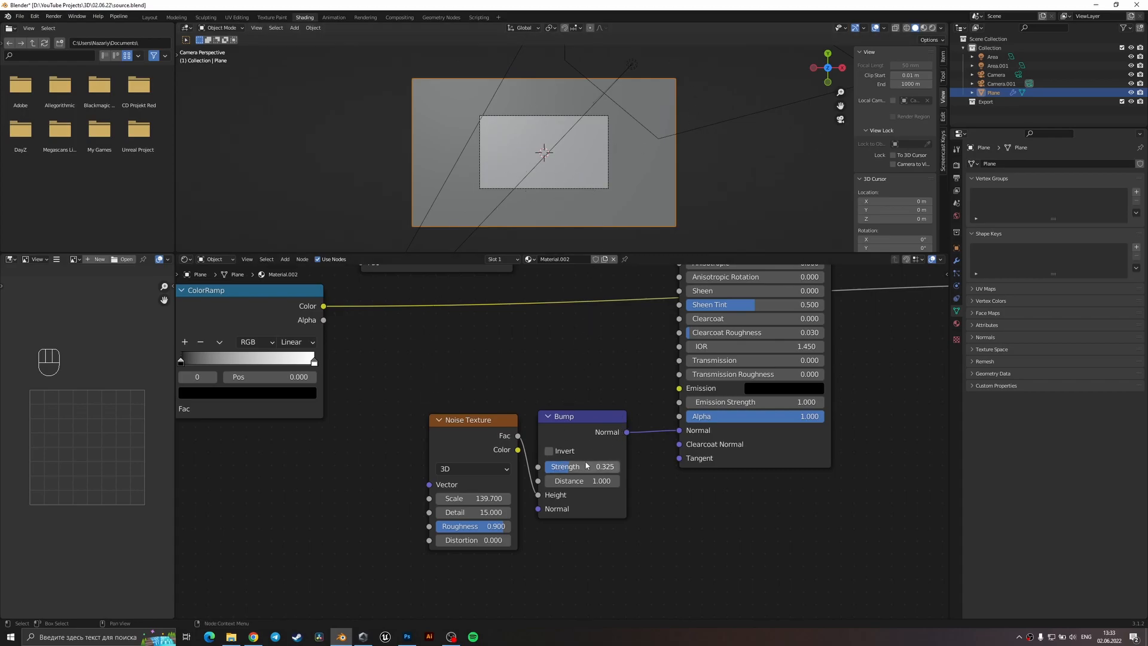
{"action": "scroll", "coordinate": [574, 469], "scroll_direction": "up", "scroll_amount": 2}
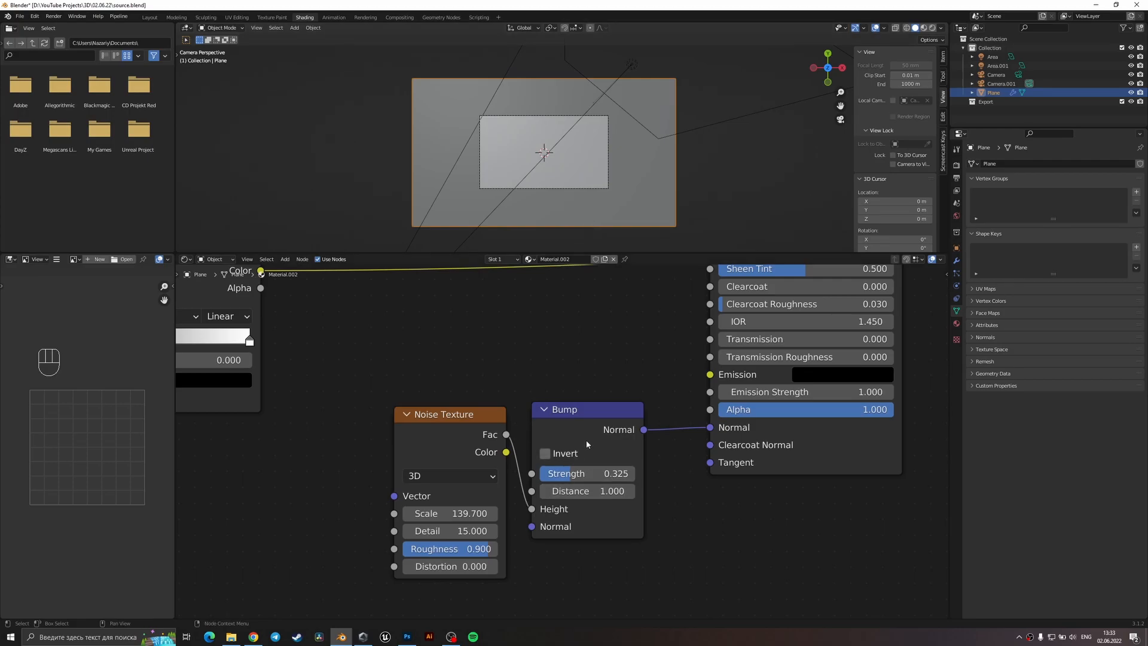
{"action": "scroll", "coordinate": [587, 462], "scroll_direction": "down", "scroll_amount": 5}
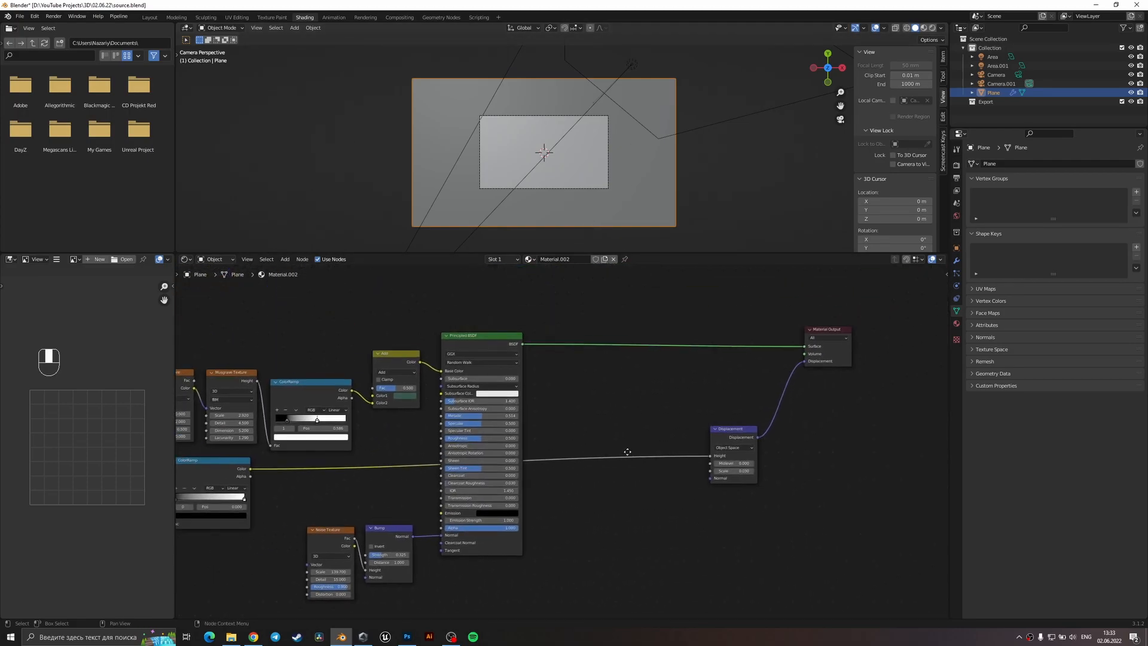
{"action": "scroll", "coordinate": [626, 452], "scroll_direction": "down", "scroll_amount": 2}
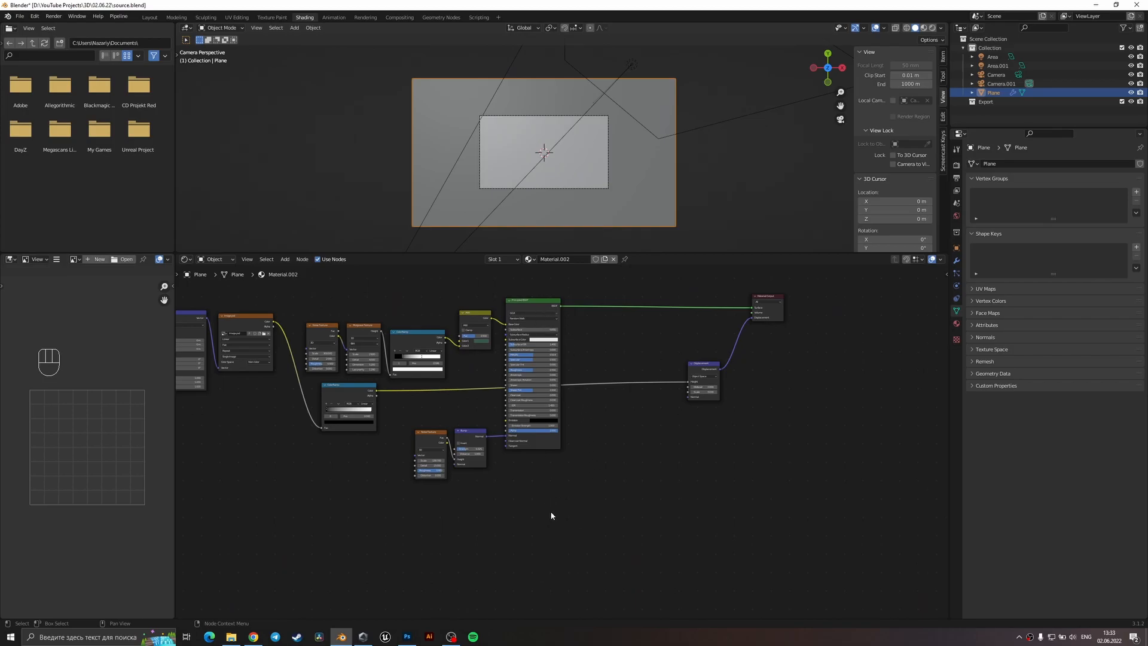
{"action": "scroll", "coordinate": [608, 483], "scroll_direction": "up", "scroll_amount": 3}
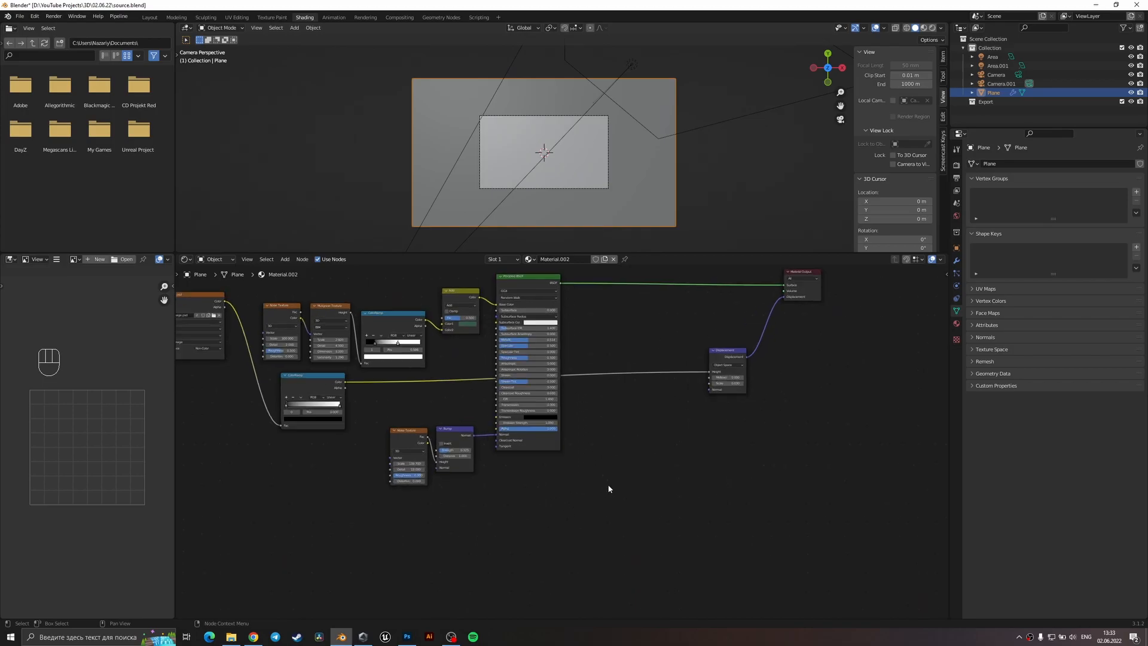
{"action": "middle_click_drag", "start_coordinate": [596, 511], "coordinate": [698, 538]}
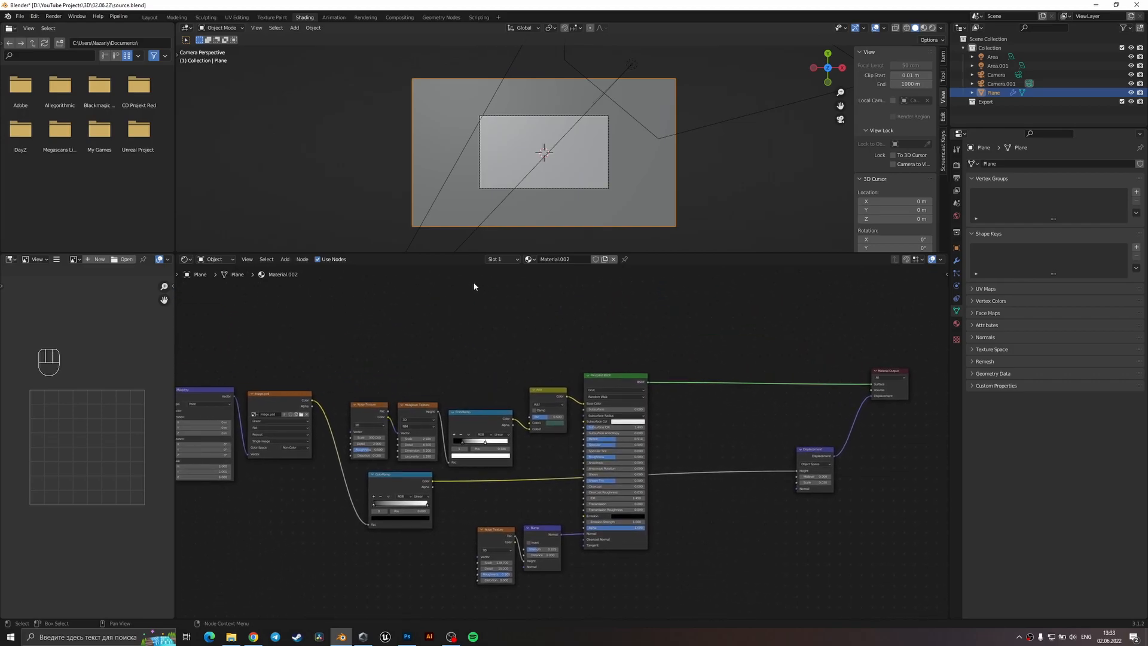
{"action": "left_click_drag", "start_coordinate": [394, 284], "coordinate": [725, 359]}
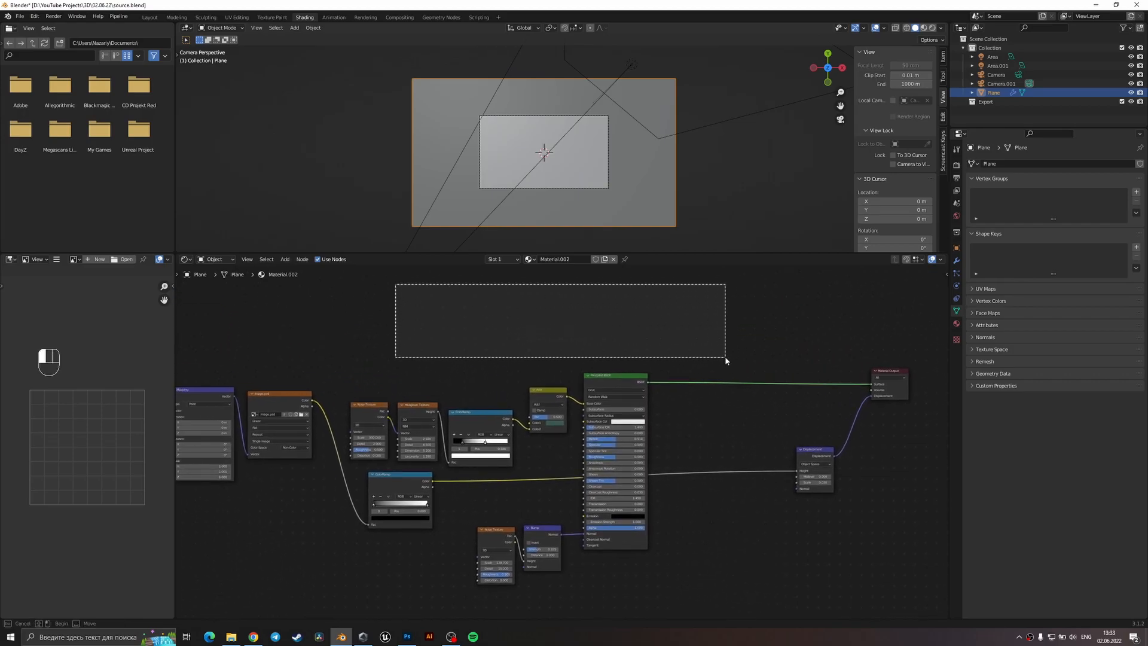
{"action": "left_click_drag", "start_coordinate": [444, 285], "coordinate": [708, 350]}
{"action": "middle_click_drag", "start_coordinate": [692, 352], "coordinate": [539, 315]}
{"action": "left_click_drag", "start_coordinate": [676, 388], "coordinate": [551, 282]}
{"action": "middle_click_drag", "start_coordinate": [602, 500], "coordinate": [666, 366]}
{"action": "left_click_drag", "start_coordinate": [708, 556], "coordinate": [594, 371]}
{"action": "middle_click_drag", "start_coordinate": [594, 371], "coordinate": [708, 512]}
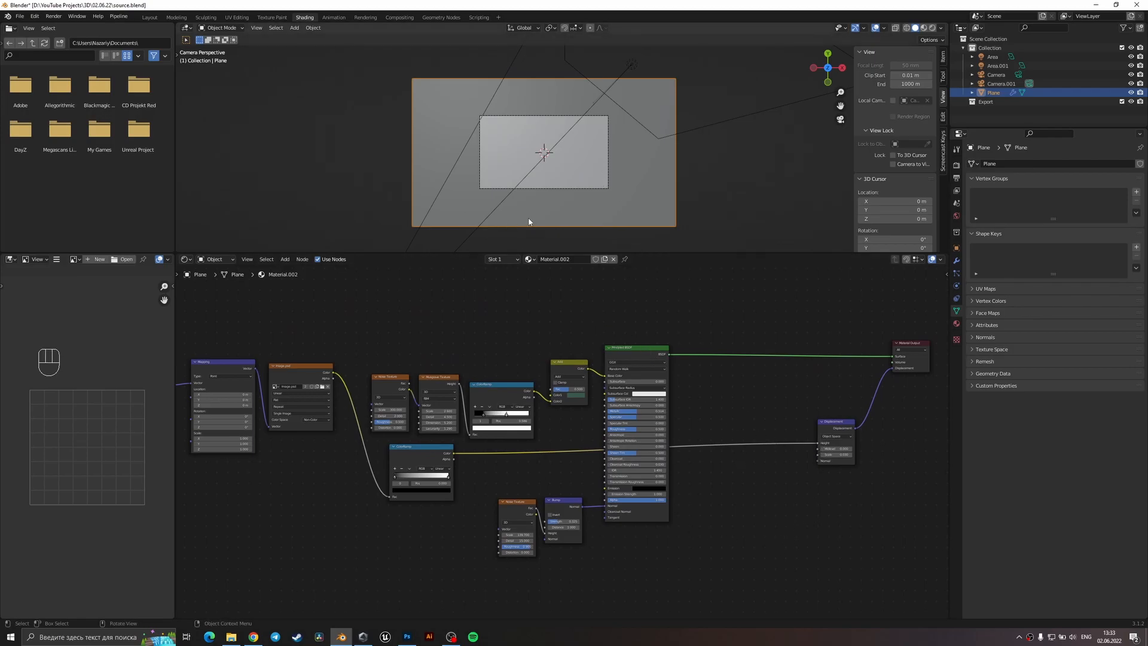
- Preview the logo through the camera in Rendered shading and return the viewport to Solid shading
{"action": "scroll", "coordinate": [534, 220], "scroll_direction": "up", "scroll_amount": 3}
{"action": "key", "text": "z"}
{"action": "key", "text": "z"}
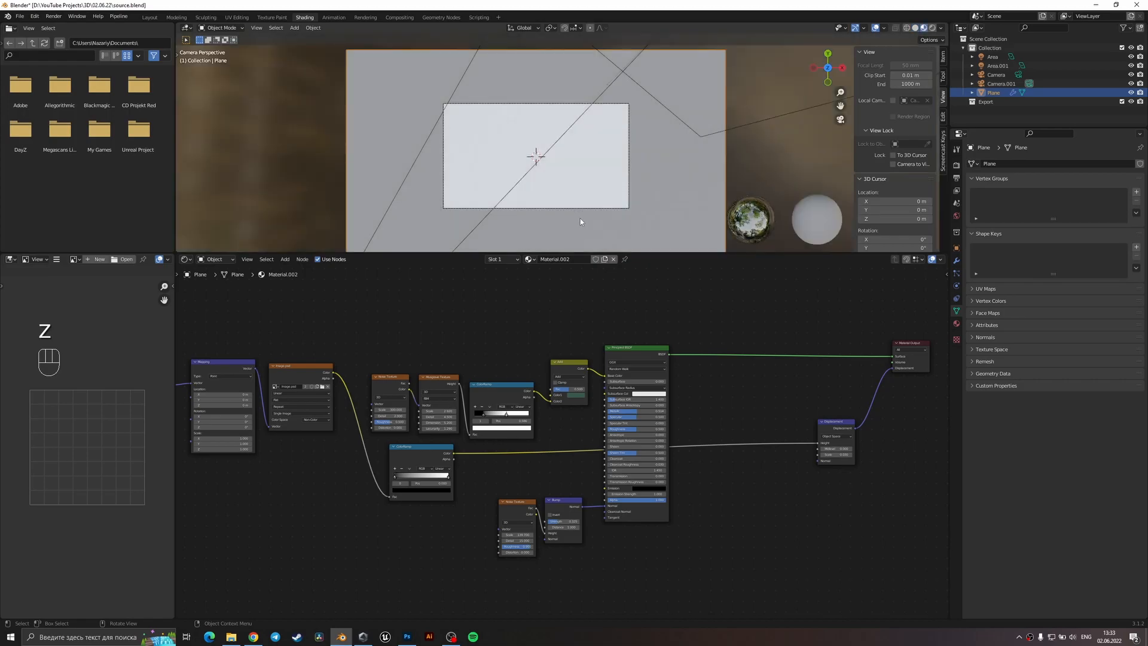
{"action": "left_click", "coordinate": [581, 135]}
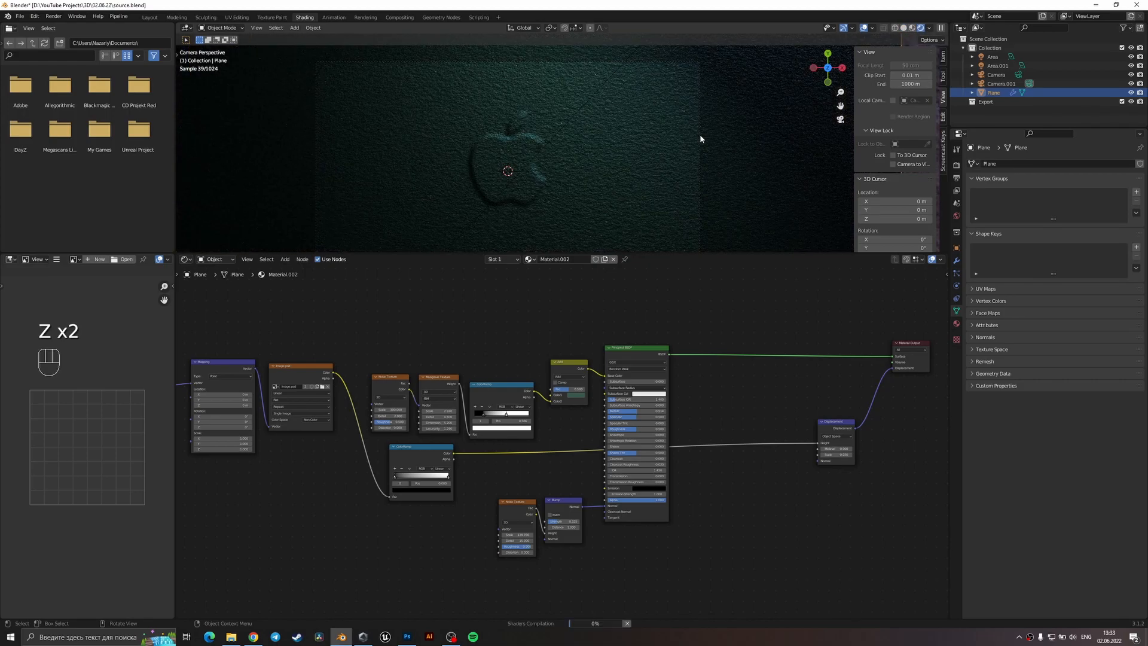
{"action": "scroll", "coordinate": [592, 178], "scroll_direction": "up", "scroll_amount": 2}
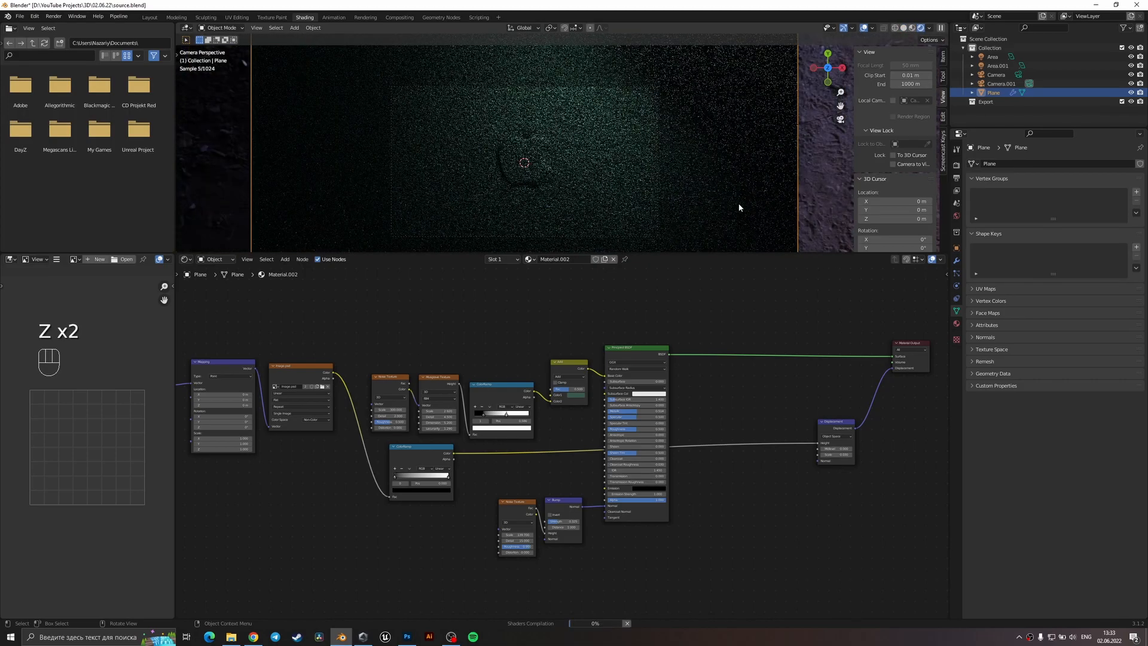
{"action": "key", "text": "z"}
{"action": "key", "text": "z"}
- Render the camera view, inspect the logo's edges and the surface grain up close, and close the render
{"action": "key", "text": "F12"}
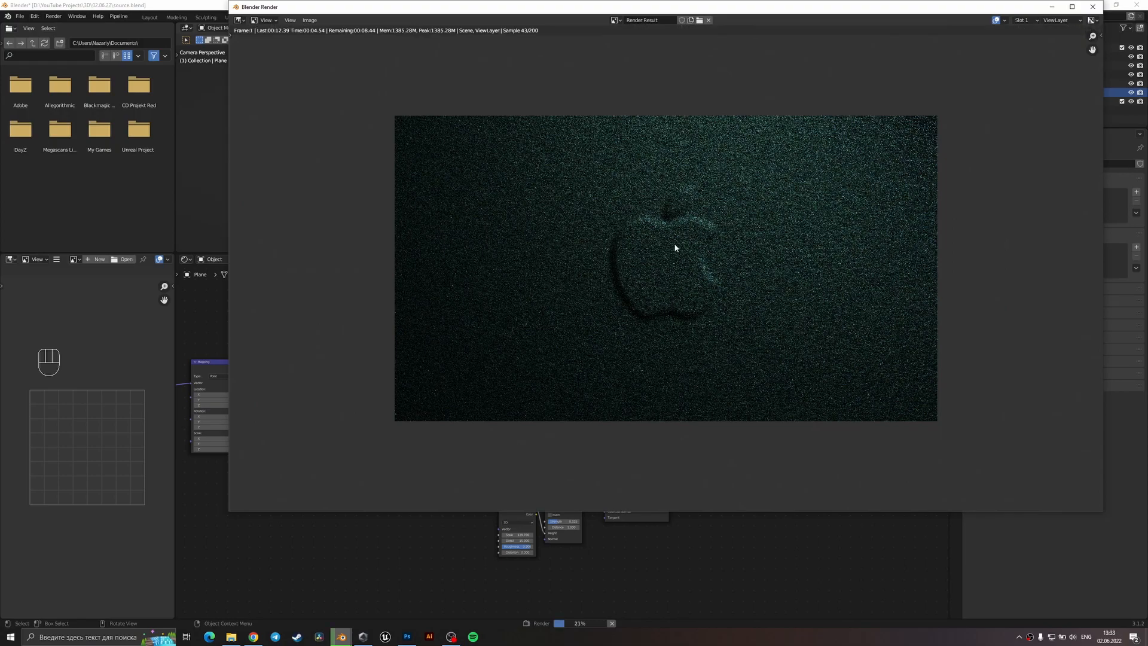
{"action": "scroll", "coordinate": [660, 268], "scroll_direction": "up", "scroll_amount": 6}
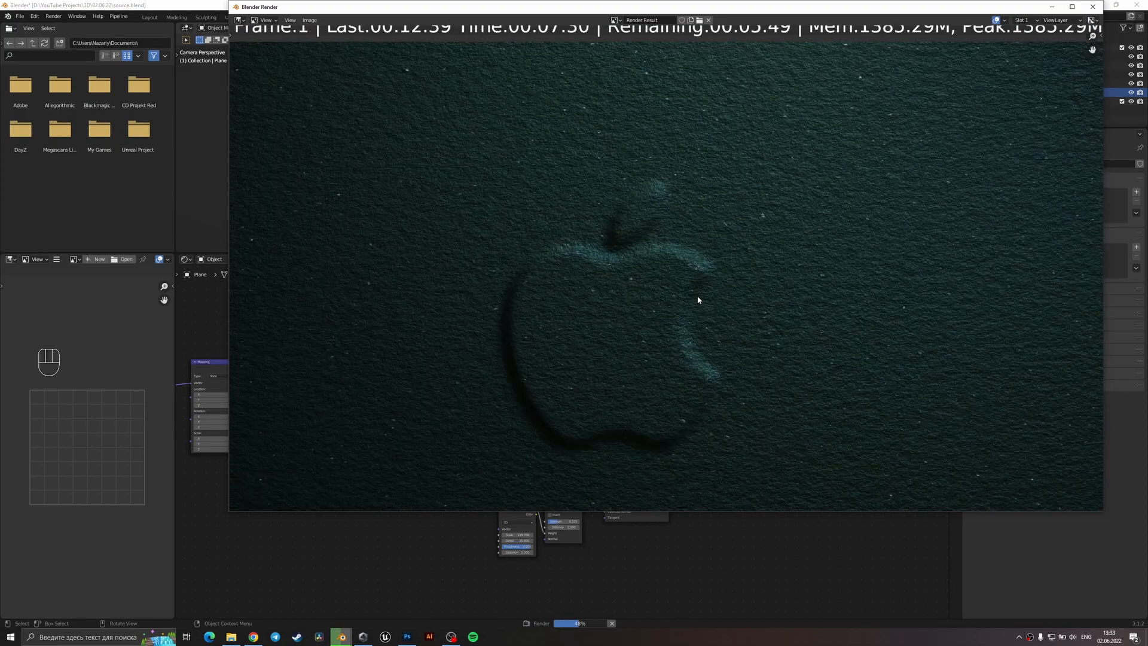
{"action": "scroll", "coordinate": [652, 260], "scroll_direction": "down", "scroll_amount": 6}
{"action": "scroll", "coordinate": [676, 286], "scroll_direction": "up", "scroll_amount": 3}
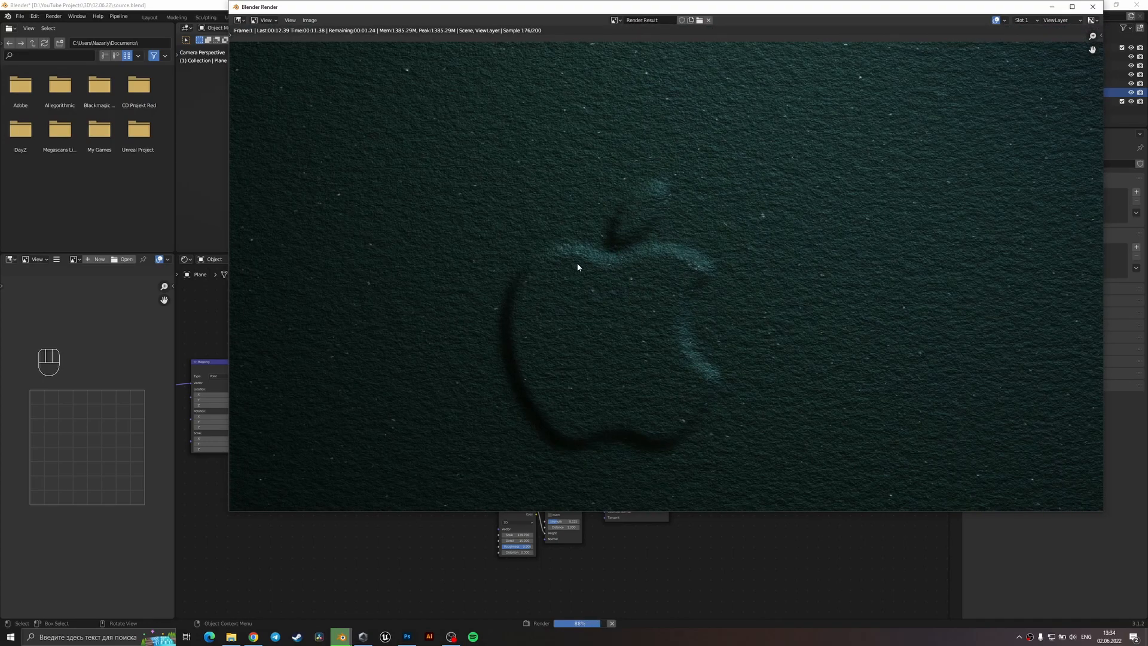
{"action": "scroll", "coordinate": [650, 238], "scroll_direction": "down", "scroll_amount": 5}
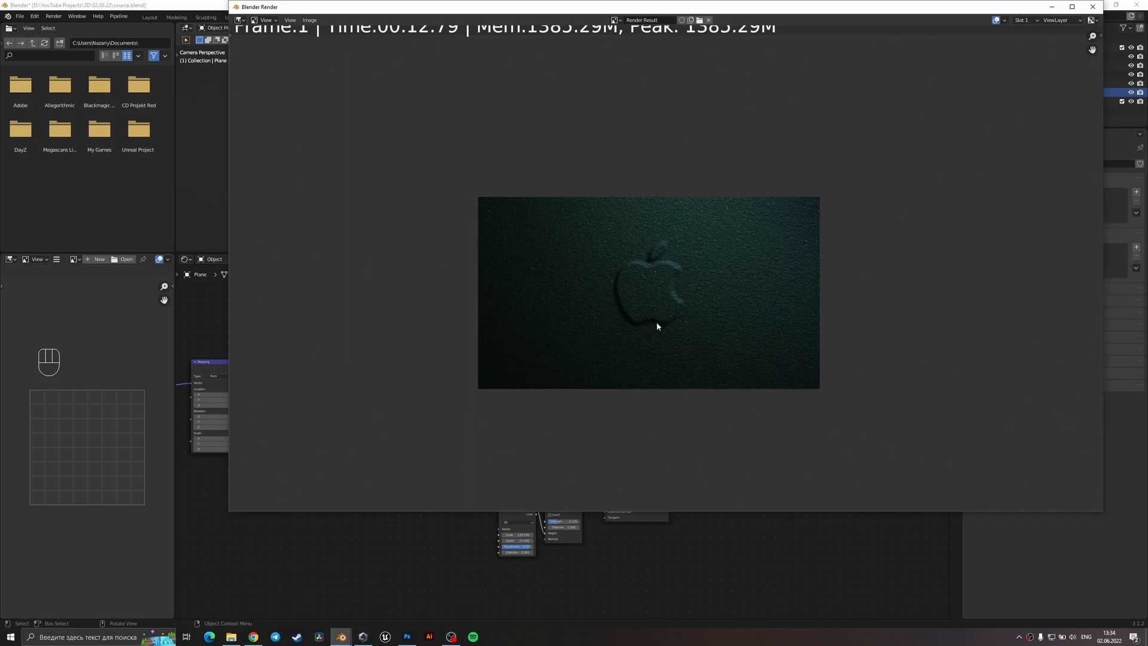
{"action": "scroll", "coordinate": [657, 325], "scroll_direction": "up", "scroll_amount": 4}
{"action": "scroll", "coordinate": [645, 324], "scroll_direction": "down", "scroll_amount": 3}
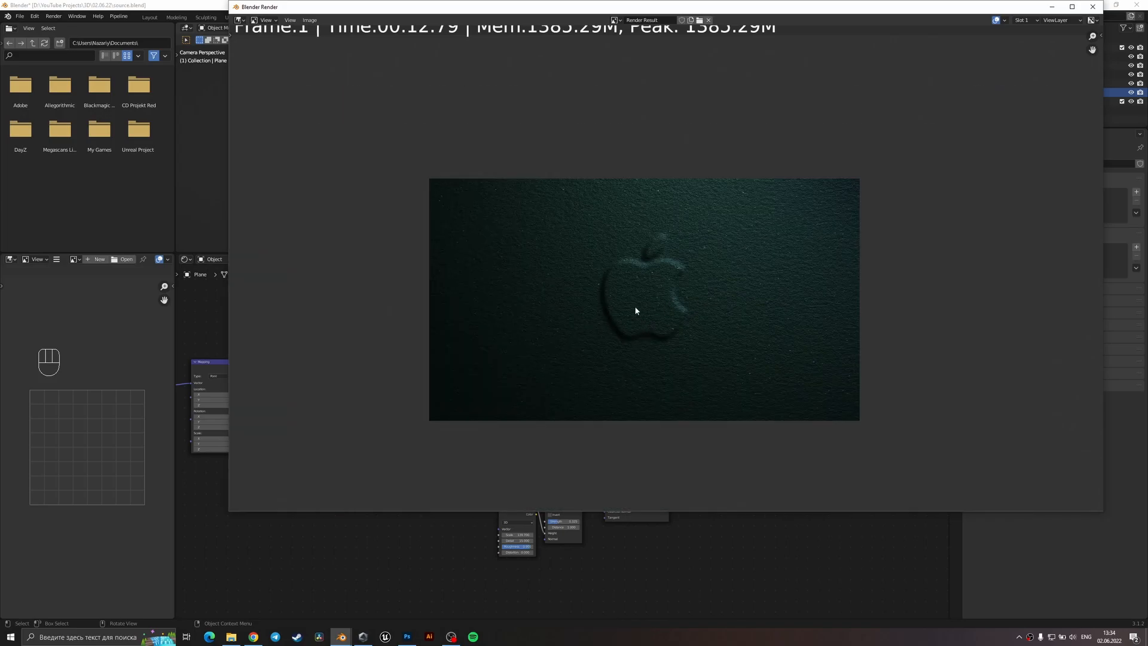
{"action": "left_click", "coordinate": [1093, 6]}
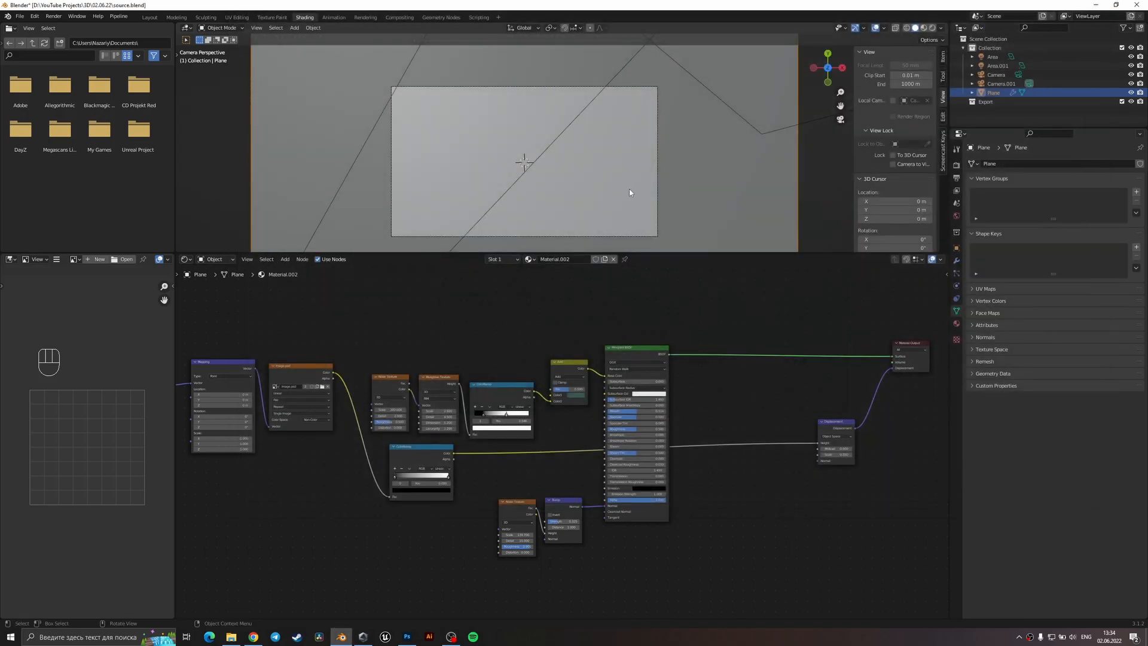
- Set the Metallic value of the plane material's Principled BSDF to 0.318
{"action": "left_click", "coordinate": [957, 202]}
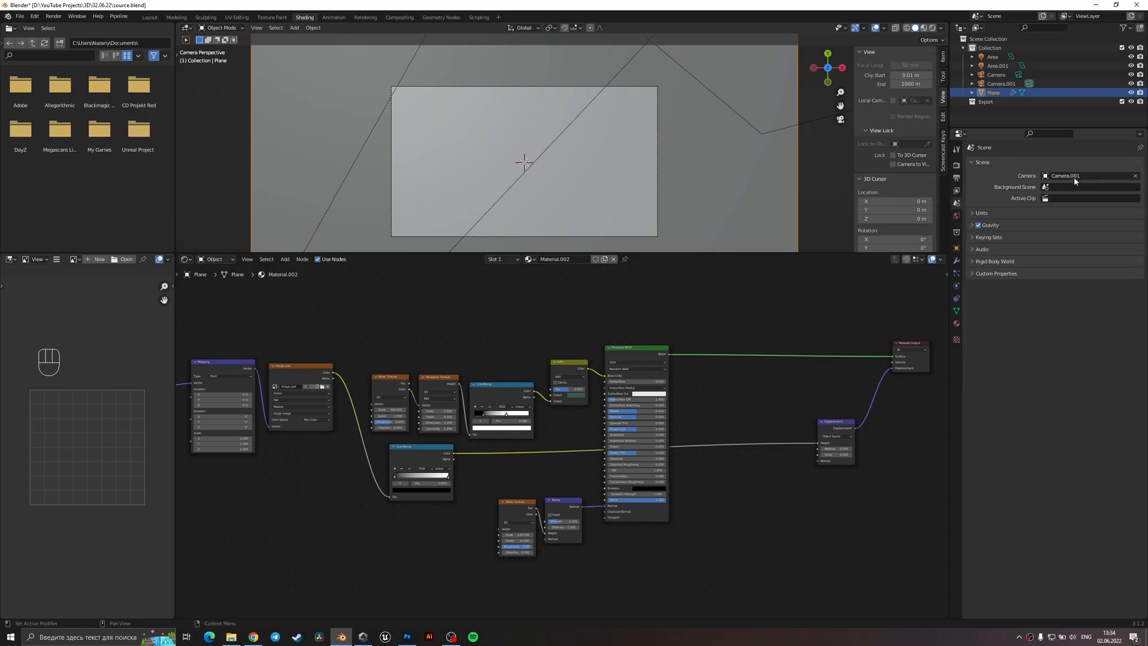
{"action": "scroll", "coordinate": [608, 435], "scroll_direction": "up", "scroll_amount": 5}
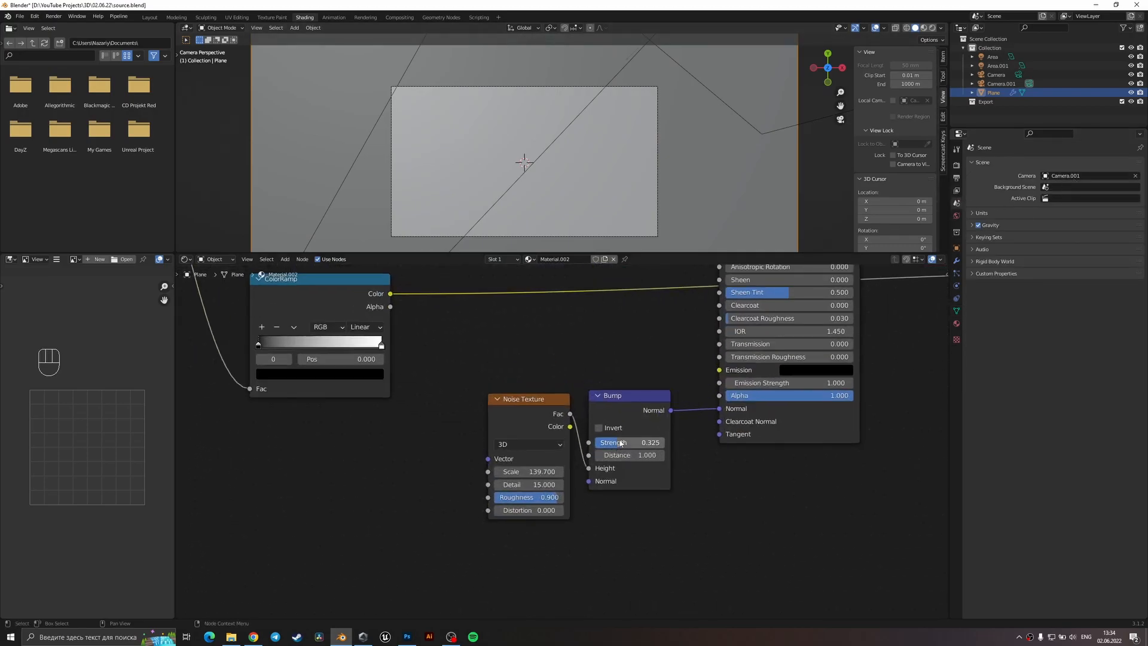
{"action": "scroll", "coordinate": [608, 435], "scroll_direction": "up", "scroll_amount": 4}
{"action": "scroll", "coordinate": [644, 445], "scroll_direction": "down", "scroll_amount": 5}
{"action": "middle_click_drag", "start_coordinate": [640, 362], "coordinate": [534, 507]}
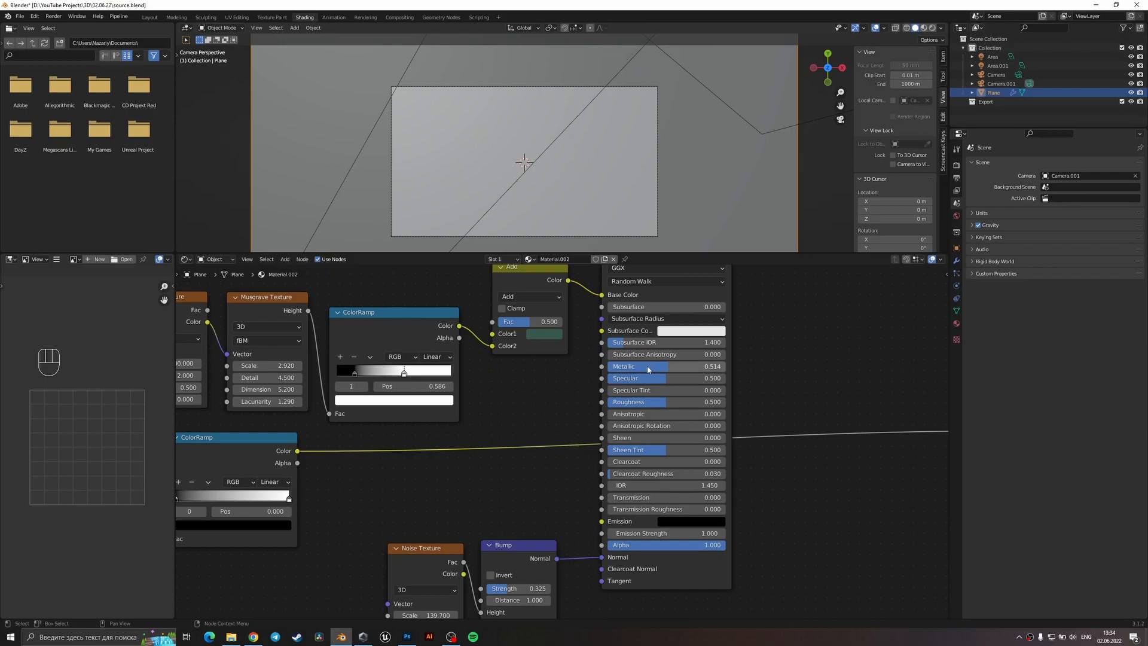
{"action": "scroll", "coordinate": [658, 358], "scroll_direction": "up", "scroll_amount": 5}
{"action": "middle_click_drag", "start_coordinate": [635, 363], "coordinate": [468, 451]}
{"action": "left_click", "coordinate": [602, 415]}
{"action": "left_click", "coordinate": [601, 414]}
{"action": "key", "text": "Escape"}
{"action": "mouse_move", "coordinate": [592, 416]}
{"action": "left_mouse_down"}
{"action": "mouse_move", "coordinate": [622, 416]}
{"action": "mouse_move", "coordinate": [475, 417]}
{"action": "mouse_move", "coordinate": [519, 416]}
{"action": "left_mouse_up"}
- Show the camera view in Rendered shading and check the logo with the new Metallic value
{"action": "key", "text": "z"}
{"action": "left_click", "coordinate": [572, 110]}
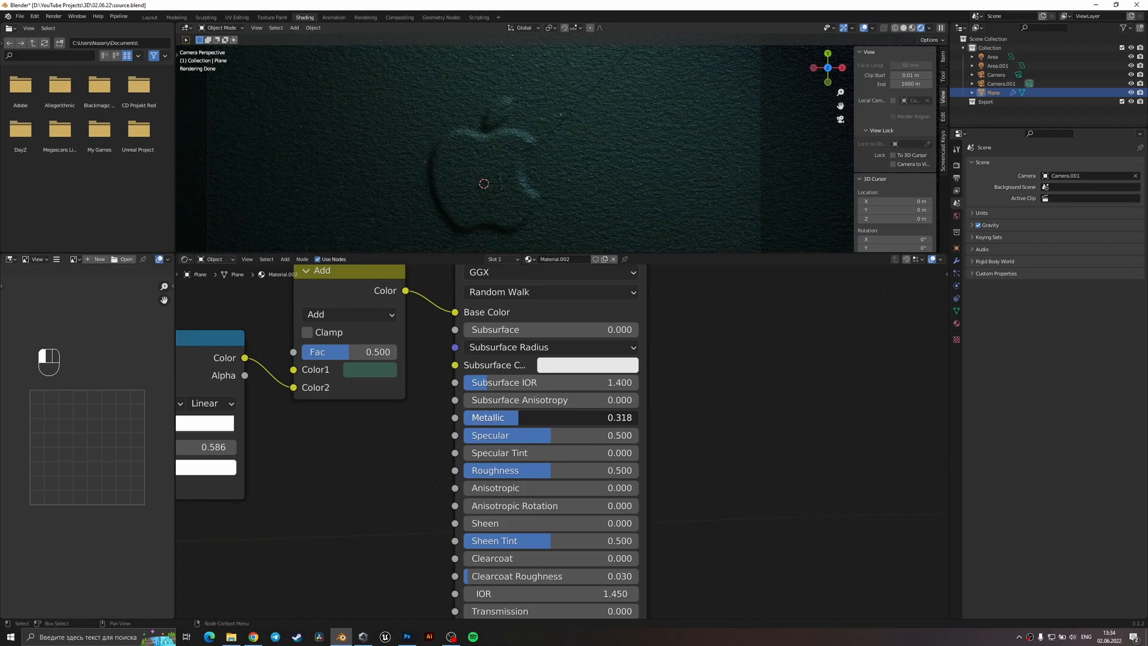
{"action": "scroll", "coordinate": [528, 113], "scroll_direction": "down", "scroll_amount": 3}
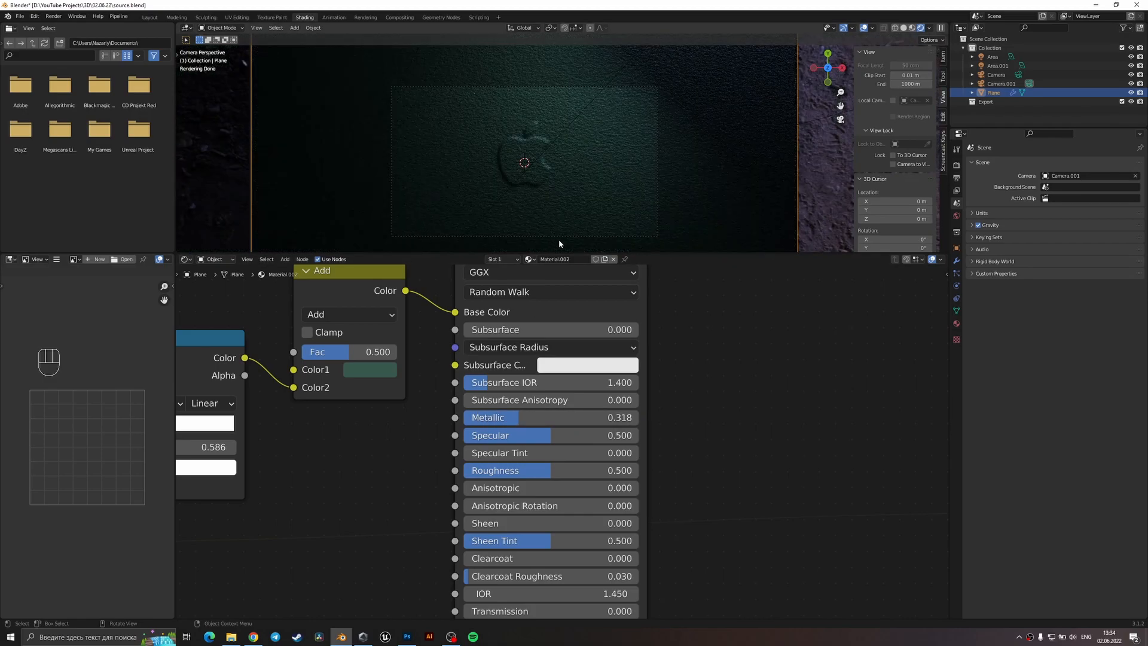
- Set the Roughness of the plane material's Principled BSDF to 0.514
{"action": "scroll", "coordinate": [551, 211], "scroll_direction": "down", "scroll_amount": 2}
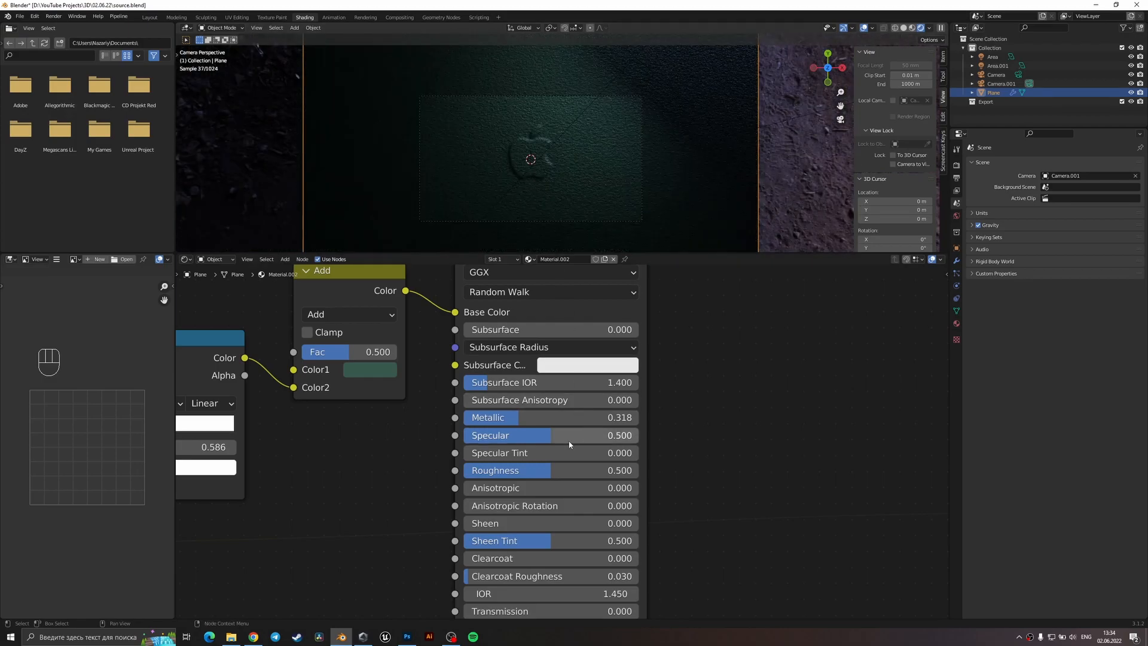
{"action": "scroll", "coordinate": [567, 443], "scroll_direction": "up", "scroll_amount": 1}
{"action": "mouse_move", "coordinate": [538, 477]}
{"action": "left_mouse_down"}
{"action": "mouse_move", "coordinate": [458, 478]}
{"action": "mouse_move", "coordinate": [592, 478]}
{"action": "mouse_move", "coordinate": [551, 478]}
{"action": "left_mouse_up"}
- Switch the scene's active camera from the top-down Camera.001 to Camera
{"action": "scroll", "coordinate": [770, 114], "scroll_direction": "down", "scroll_amount": 3}
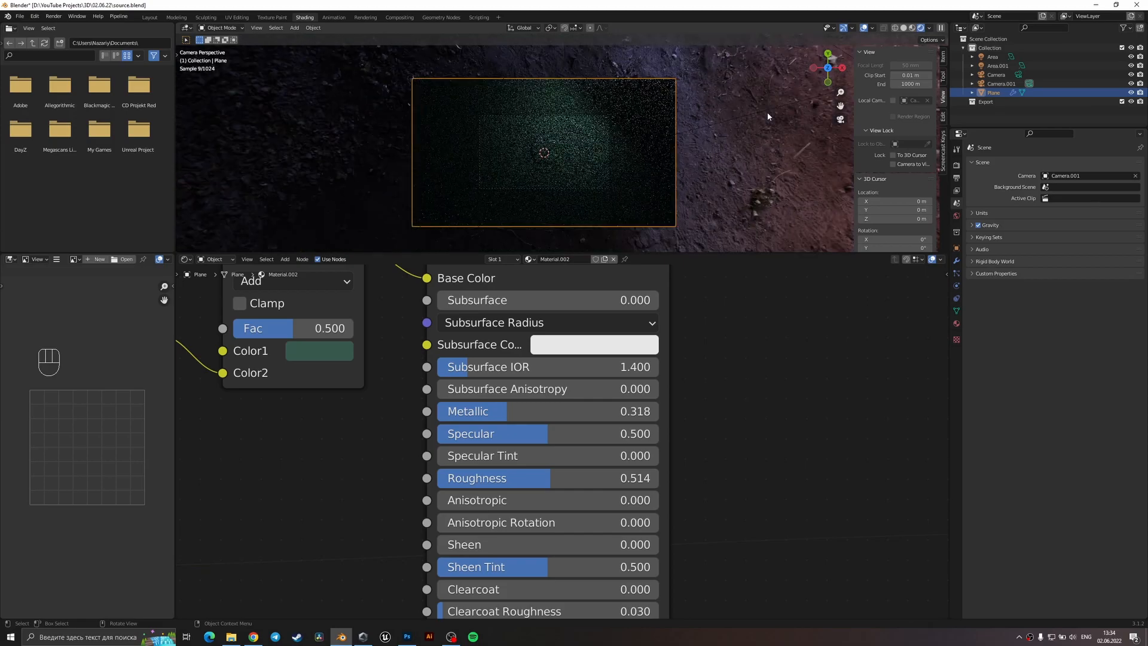
{"action": "left_click", "coordinate": [1067, 176]}
{"action": "left_click", "coordinate": [1053, 189]}
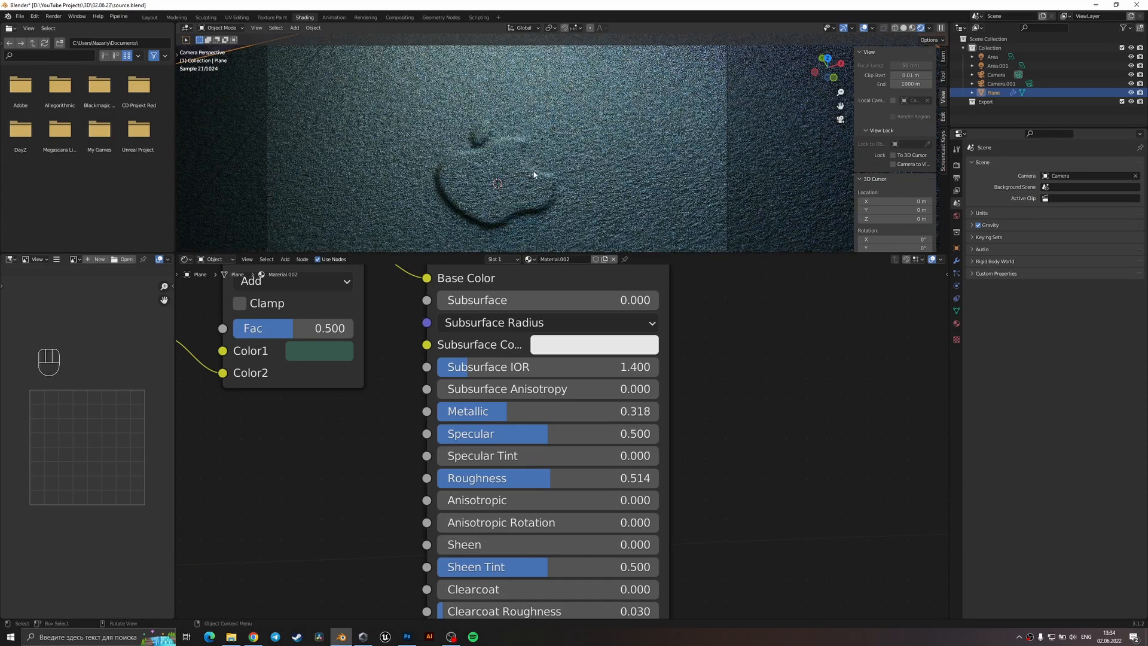
- Set the Principled BSDF's Metallic value to 0.691 and raise its Roughness slightly
{"action": "middle_click_drag", "start_coordinate": [680, 365], "coordinate": [735, 337]}
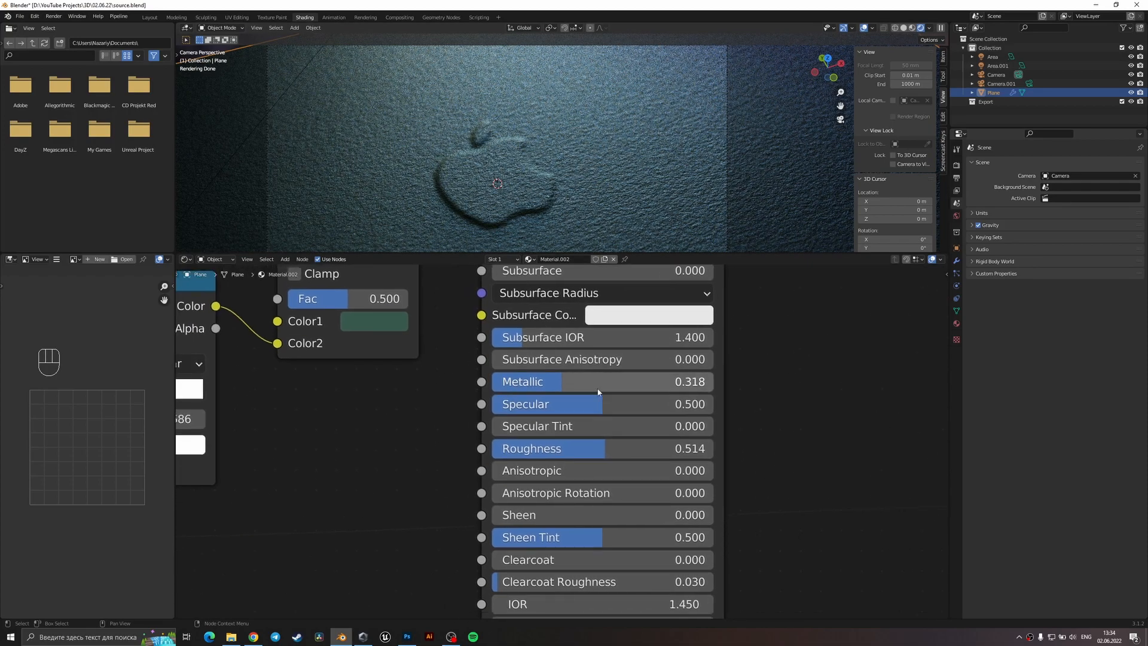
{"action": "left_click_drag", "start_coordinate": [565, 381], "coordinate": [644, 382]}
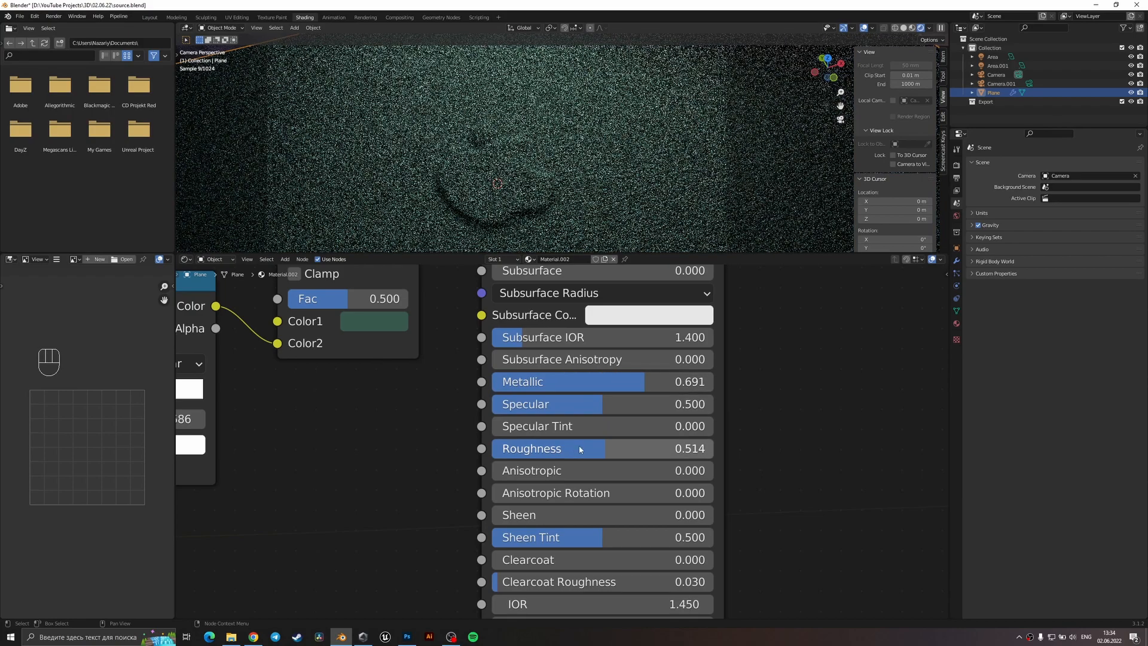
{"action": "left_click_drag", "start_coordinate": [594, 448], "coordinate": [622, 449]}
{"action": "middle_click_drag", "start_coordinate": [784, 531], "coordinate": [879, 389]}
{"action": "middle_click_drag", "start_coordinate": [665, 517], "coordinate": [818, 307]}
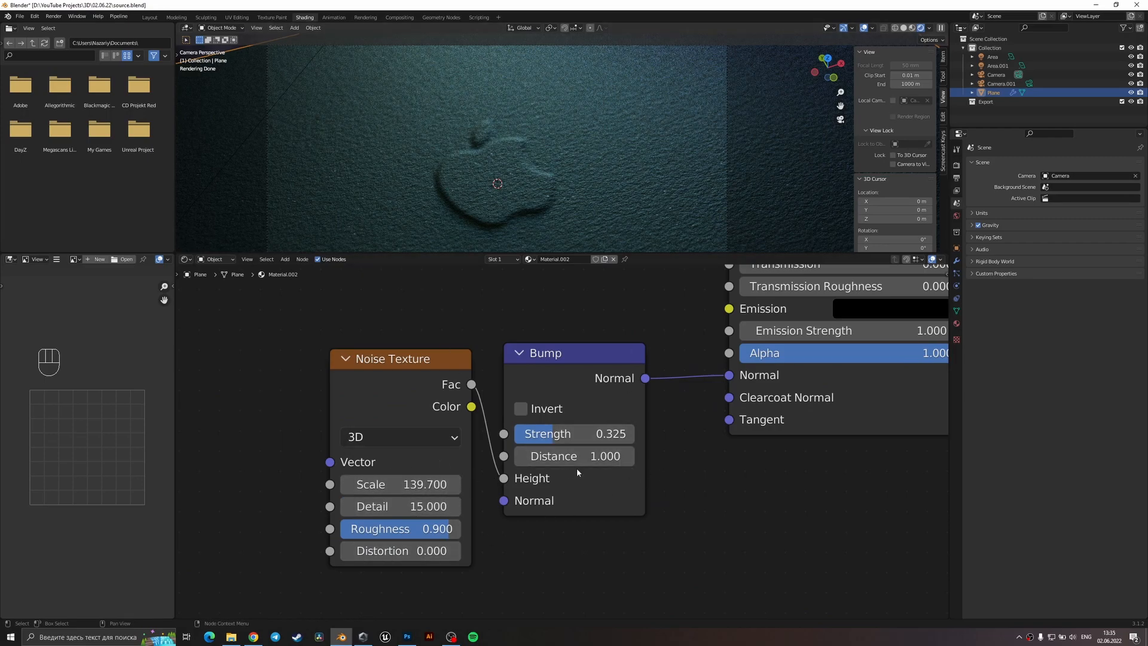
{"action": "middle_click_drag", "start_coordinate": [664, 426], "coordinate": [656, 394]}
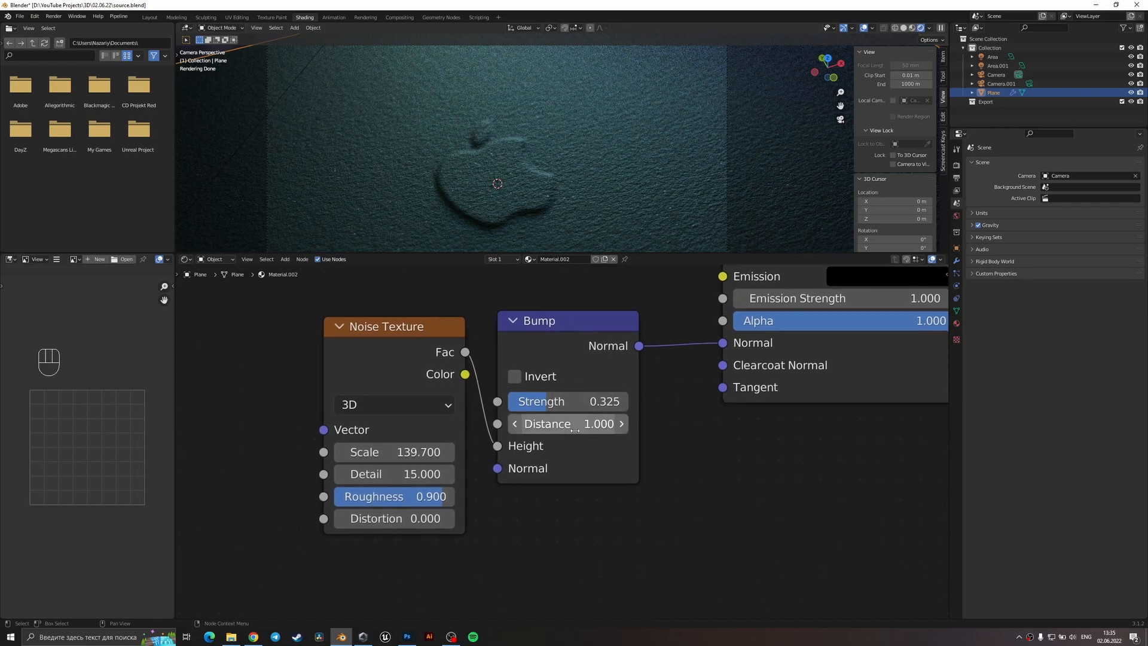
- Save the file and render the view from Camera with the viewport set to Solid shading
{"action": "key", "text": "z"}
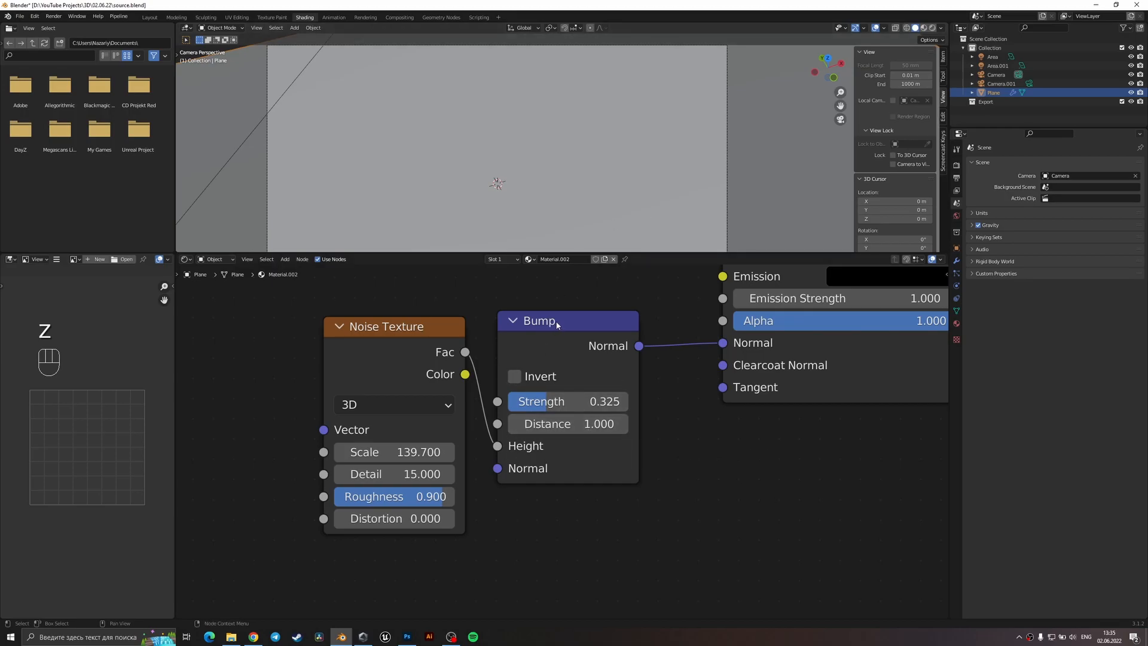
{"action": "key", "text": "ctrl+s"}
{"action": "key", "text": "F12"}
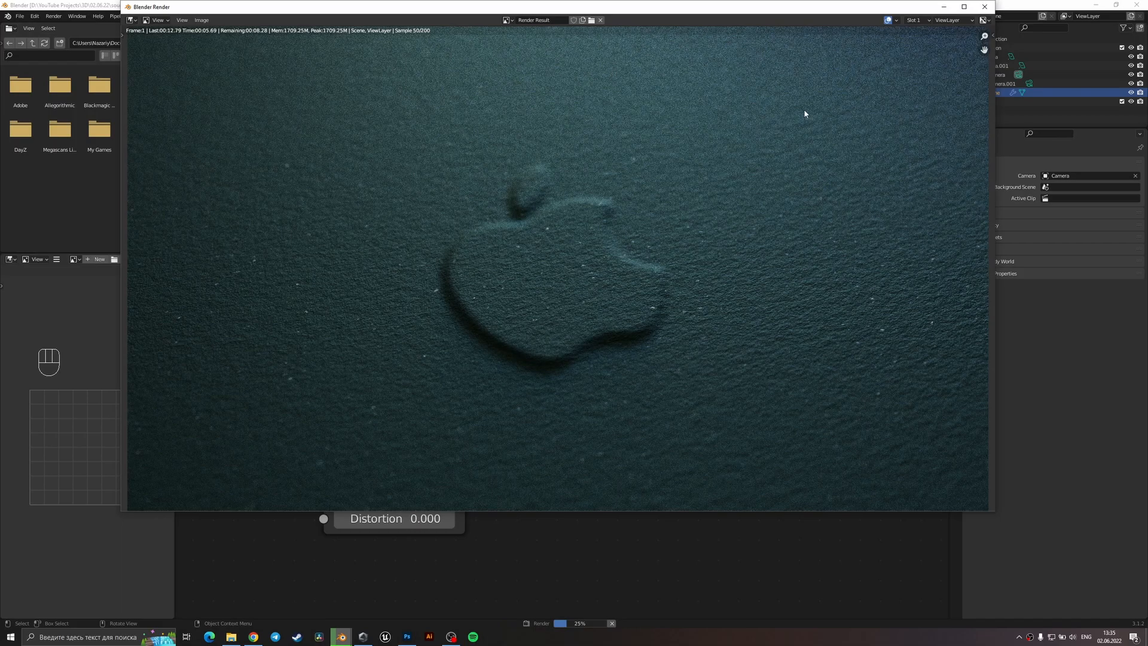
- Examine the rendered logo at several zoom levels, checking its edges, surface grain and reflections
{"action": "scroll", "coordinate": [661, 221], "scroll_direction": "down", "scroll_amount": 3}
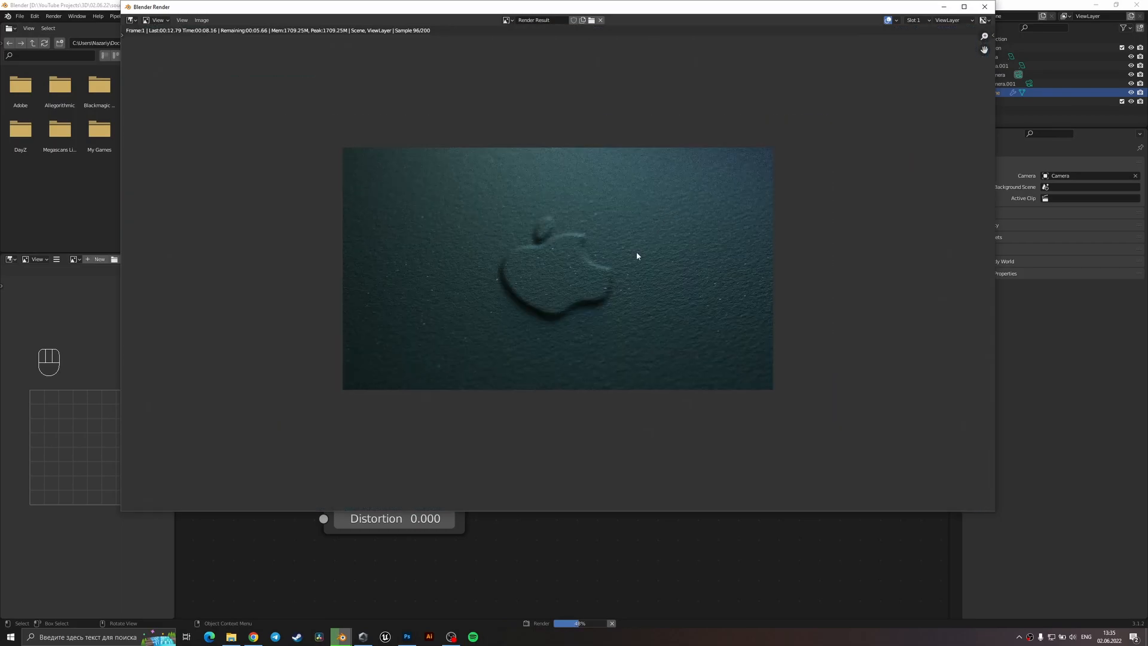
{"action": "scroll", "coordinate": [589, 262], "scroll_direction": "up", "scroll_amount": 3}
{"action": "scroll", "coordinate": [676, 315], "scroll_direction": "up", "scroll_amount": 2}
{"action": "scroll", "coordinate": [666, 319], "scroll_direction": "down", "scroll_amount": 2}
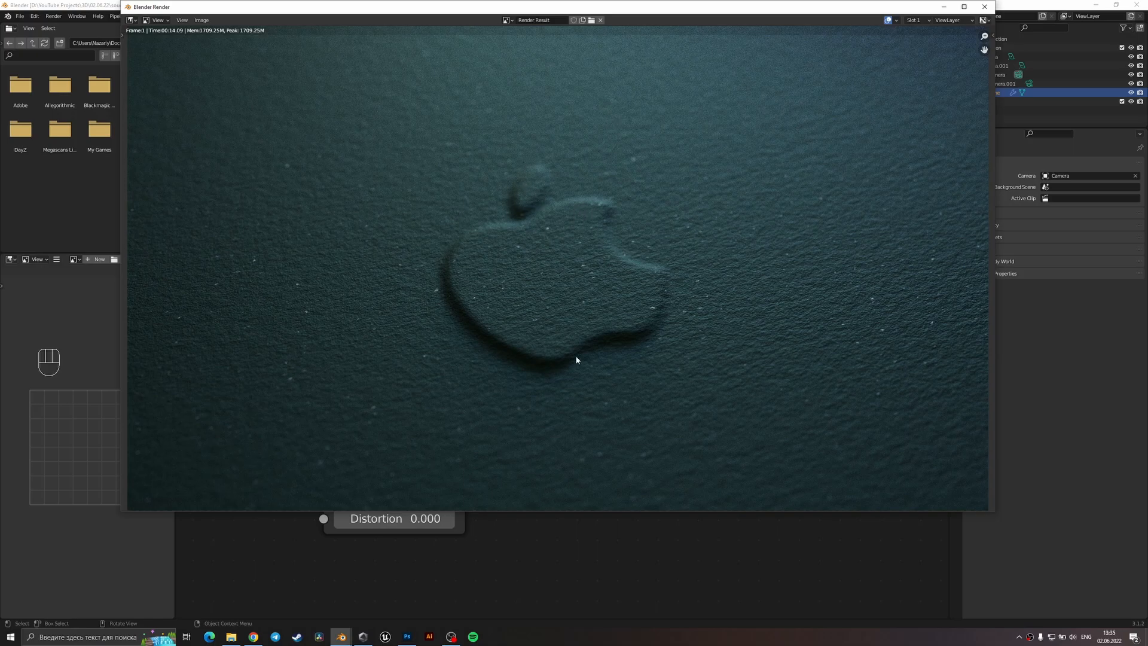
{"action": "scroll", "coordinate": [613, 285], "scroll_direction": "down", "scroll_amount": 5}
{"action": "scroll", "coordinate": [610, 289], "scroll_direction": "up", "scroll_amount": 6}
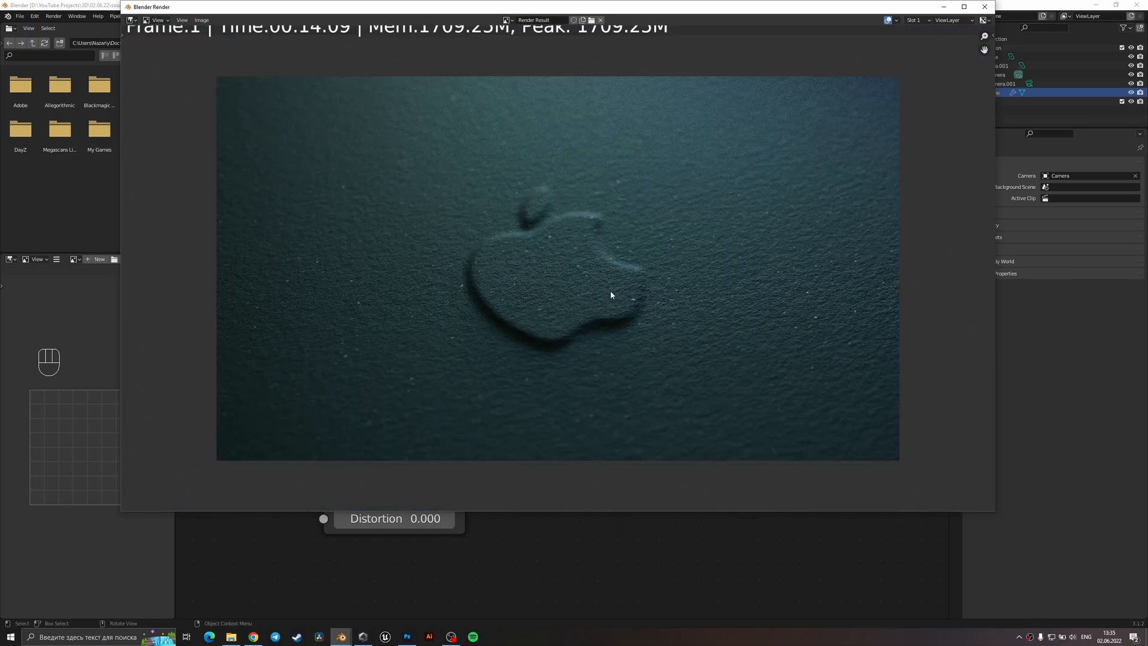
{"action": "scroll", "coordinate": [610, 291], "scroll_direction": "down", "scroll_amount": 4}
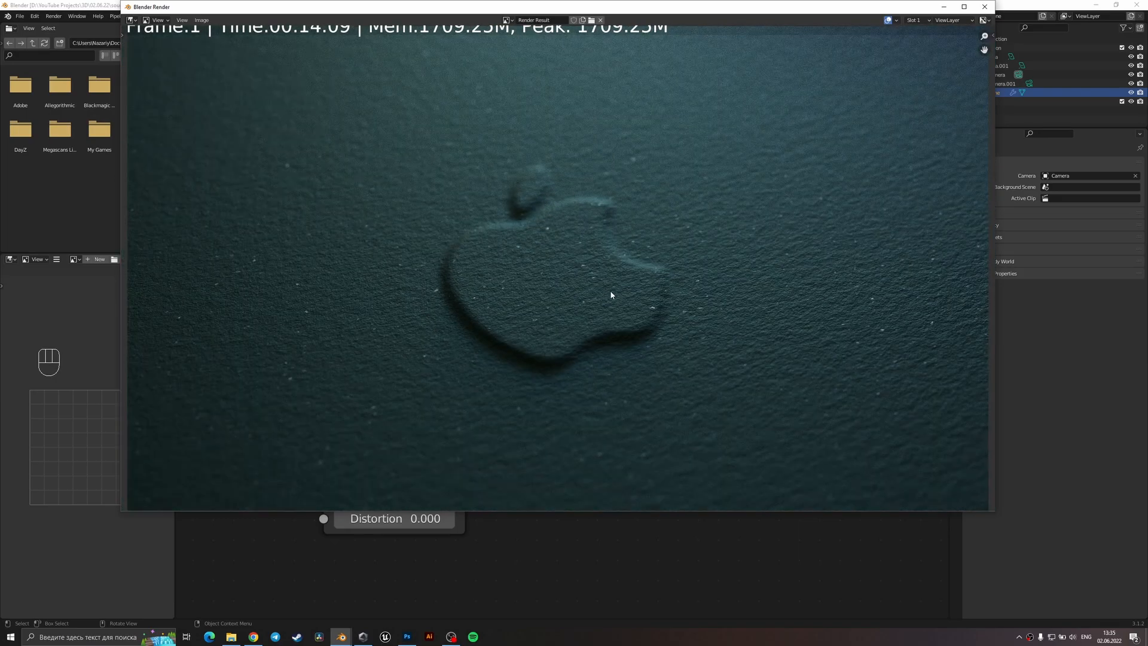